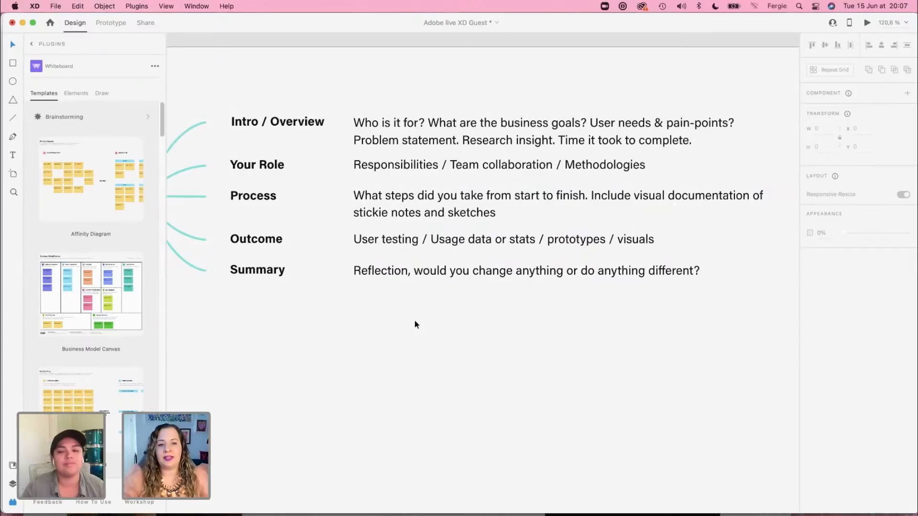
Step: Look over the whole Site Map artboard, from the Home Page node to the Case Study 1 outline
scroll(414, 320, down, 3)
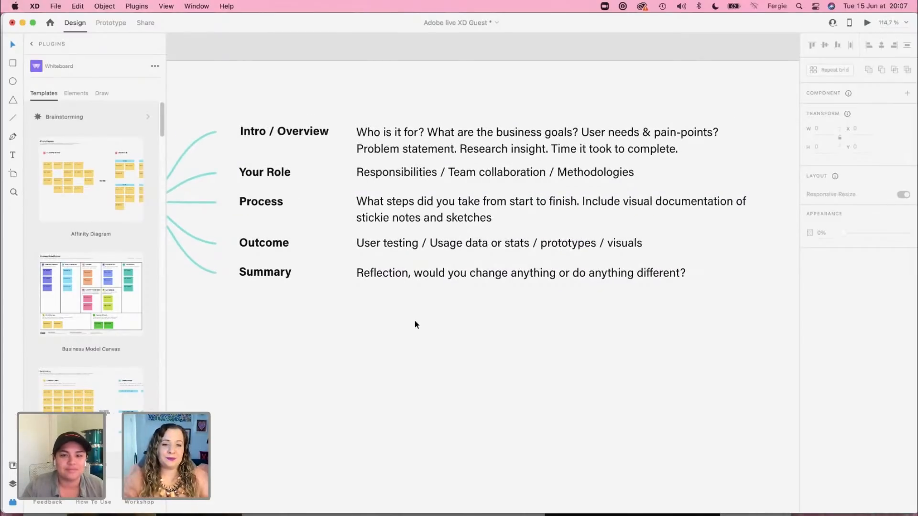
scroll(415, 323, down, 5)
scroll(415, 320, down, 5)
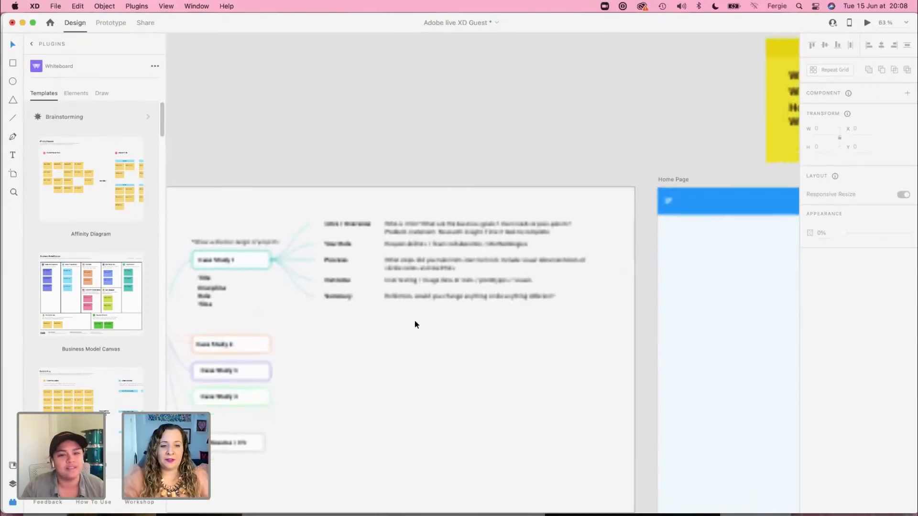
drag(334, 423, 445, 328)
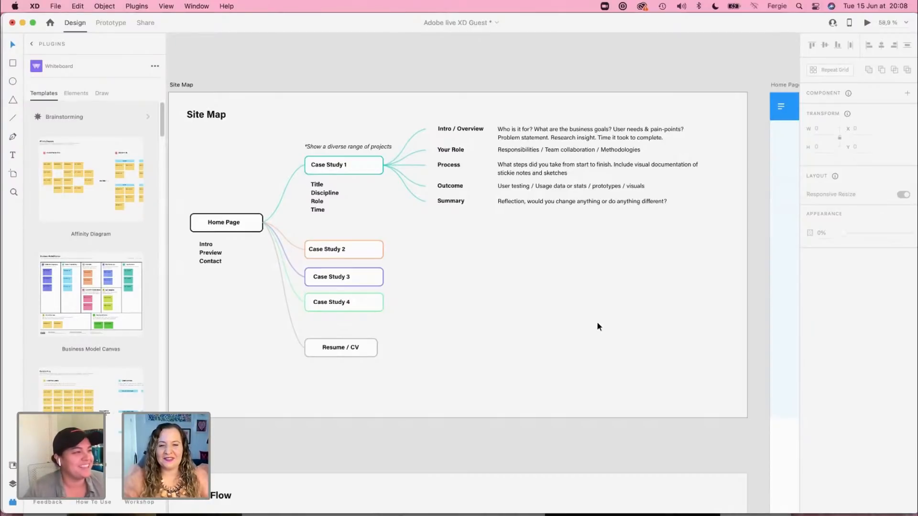
Step: Examine the User Flow diagram on the Flow Chart artboard, from viewing the home page to the case study label question
scroll(598, 326, down, 10)
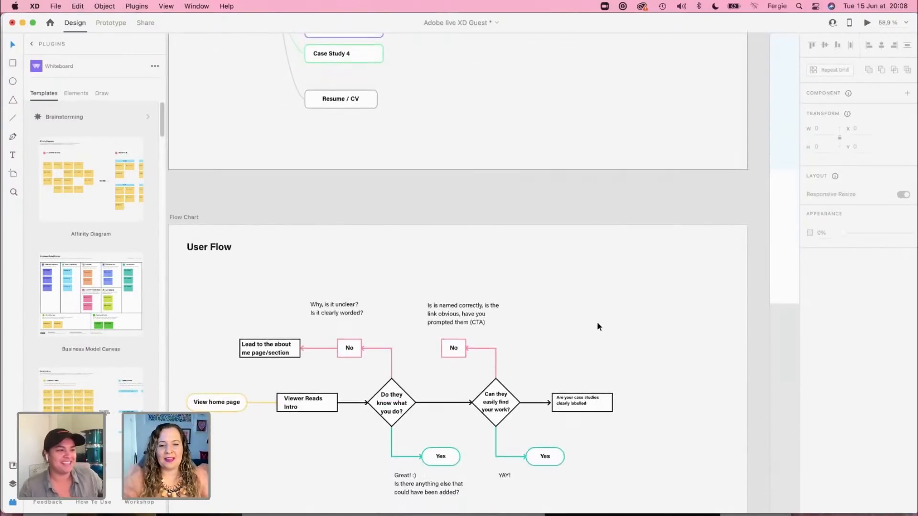
scroll(597, 326, down, 4)
scroll(321, 348, up, 3)
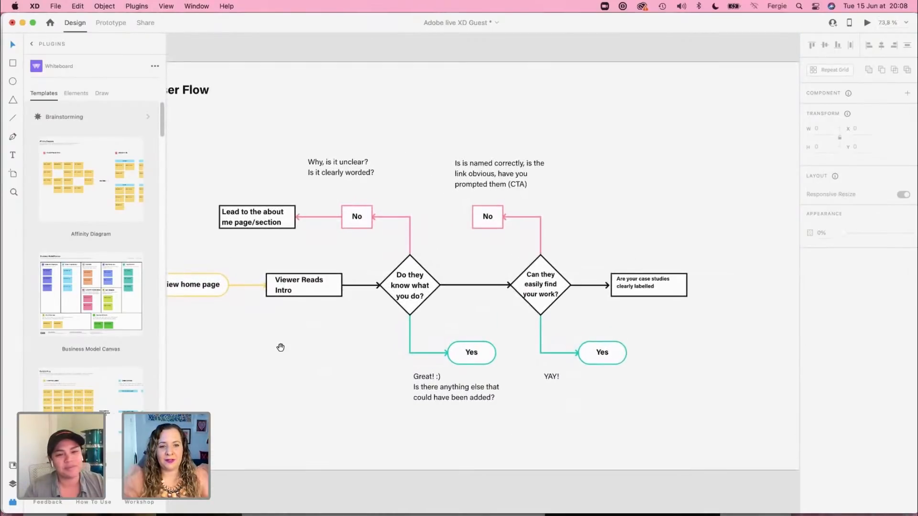
drag(280, 348, 333, 349)
click(247, 290)
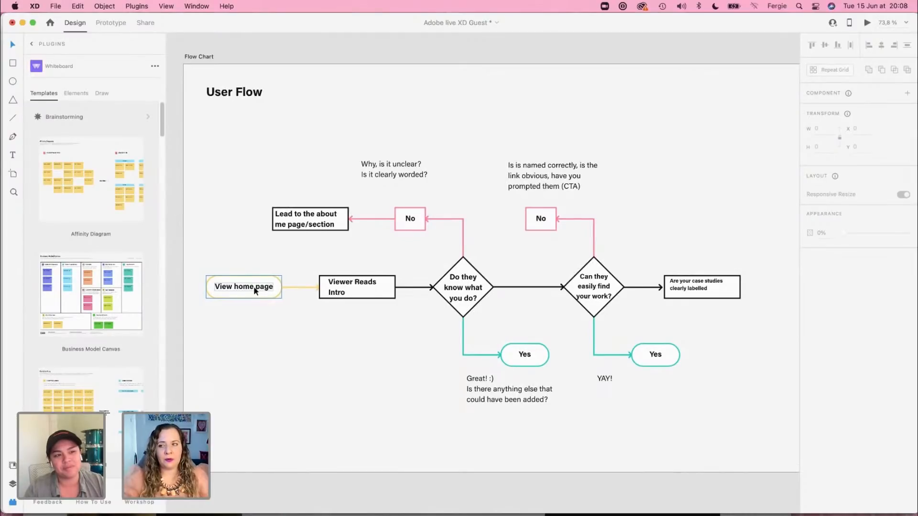
click(277, 371)
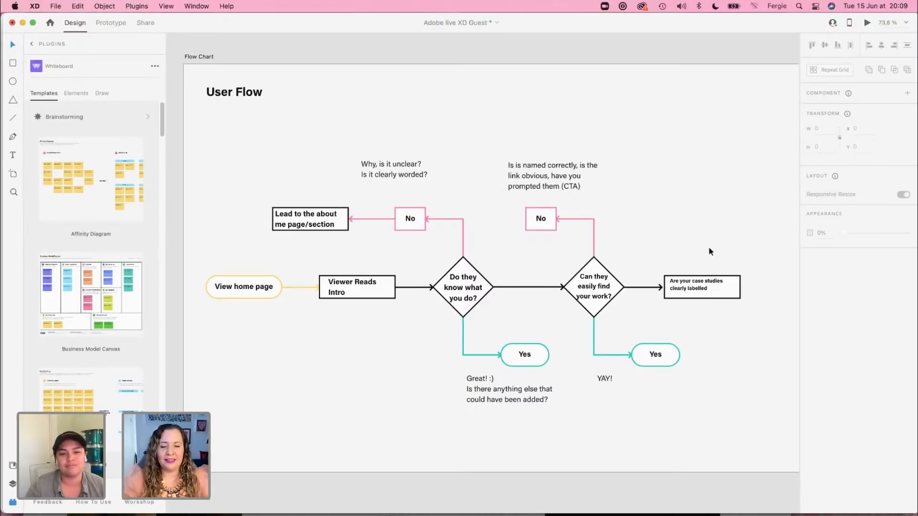
scroll(758, 268, right, 4)
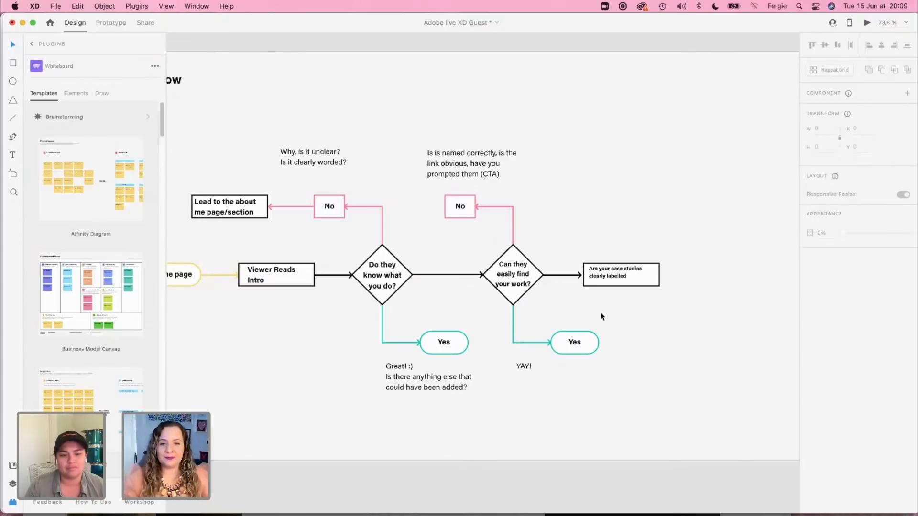
Step: Examine the Home Page wireframe's overall layout and its intro statement section beneath the yellow sticky notes
scroll(601, 317, down, 8)
drag(654, 256, 356, 253)
scroll(522, 302, down, 2)
scroll(522, 297, down, 2)
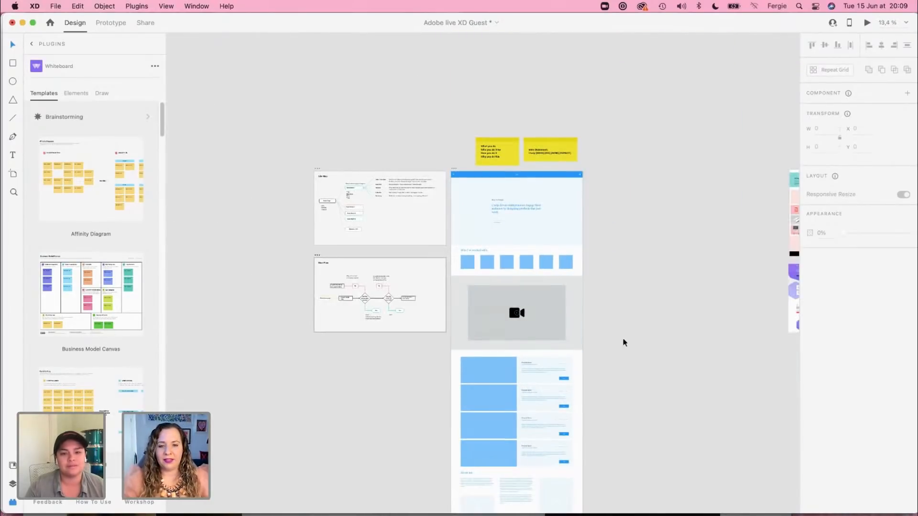
scroll(638, 246, down, 3)
scroll(632, 272, up, 1)
scroll(631, 276, up, 2)
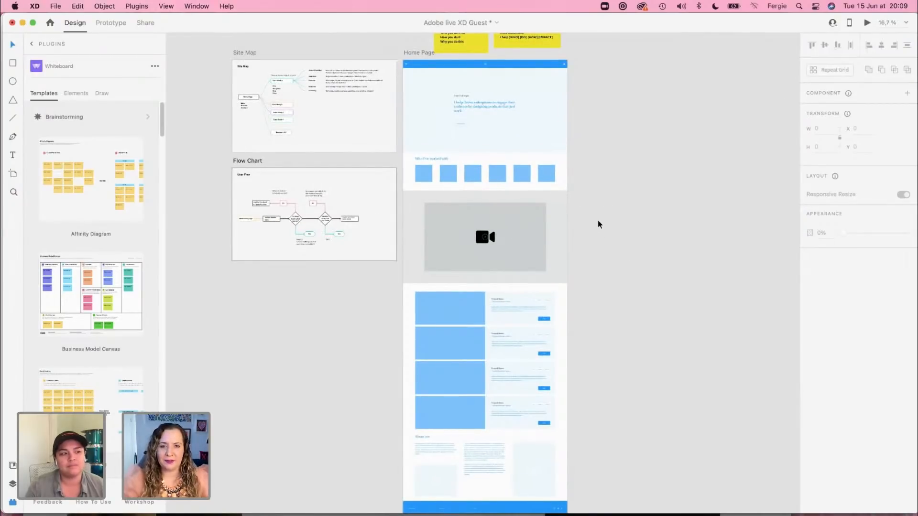
scroll(602, 198, up, 4)
scroll(628, 159, up, 3)
scroll(628, 159, left, 2)
scroll(518, 200, up, 5)
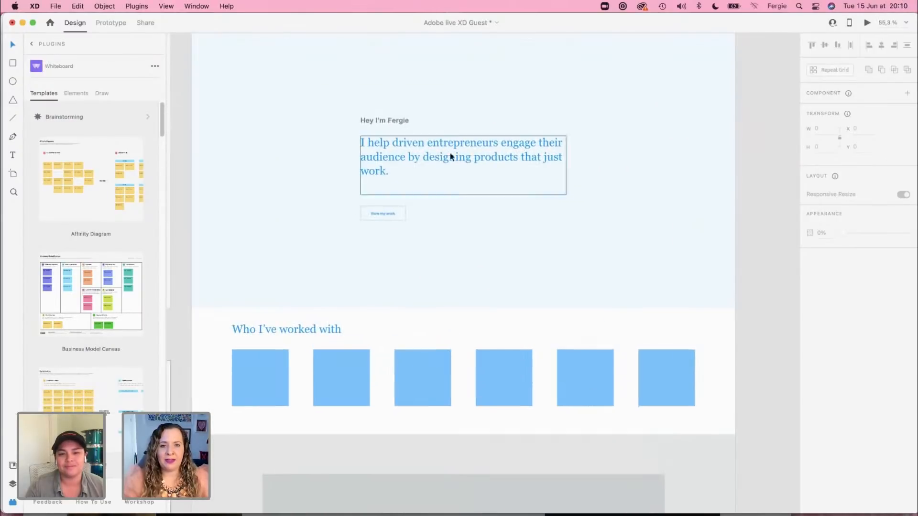
scroll(409, 169, up, 5)
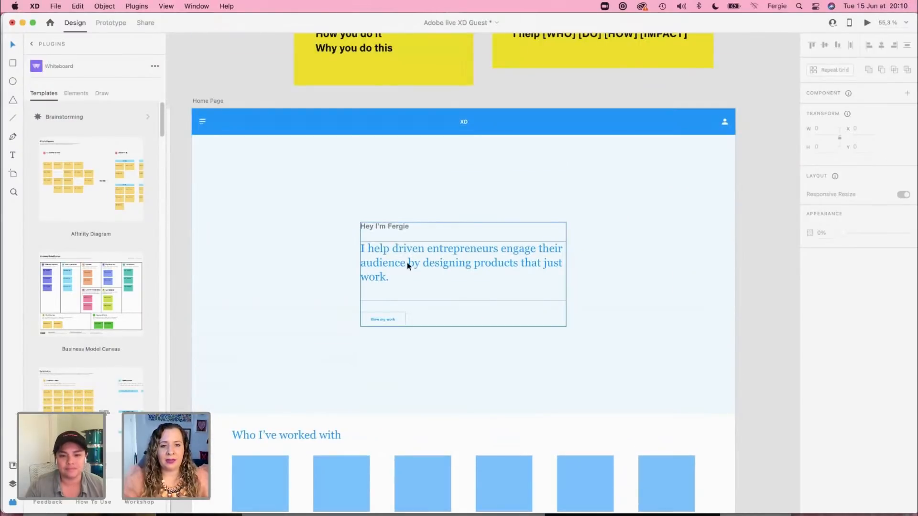
Step: Review the rest of the Home Page wireframe: client logos, video, project cards, About me section and footer
scroll(483, 267, down, 10)
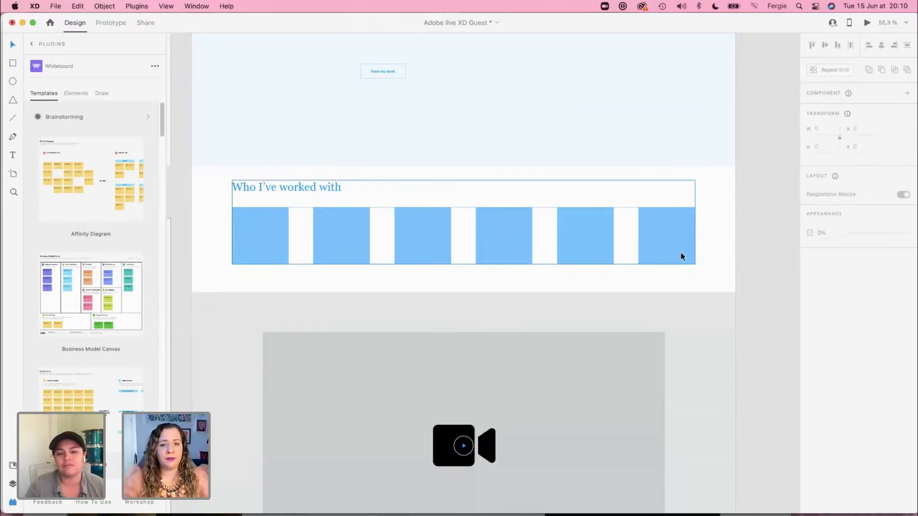
scroll(681, 255, down, 10)
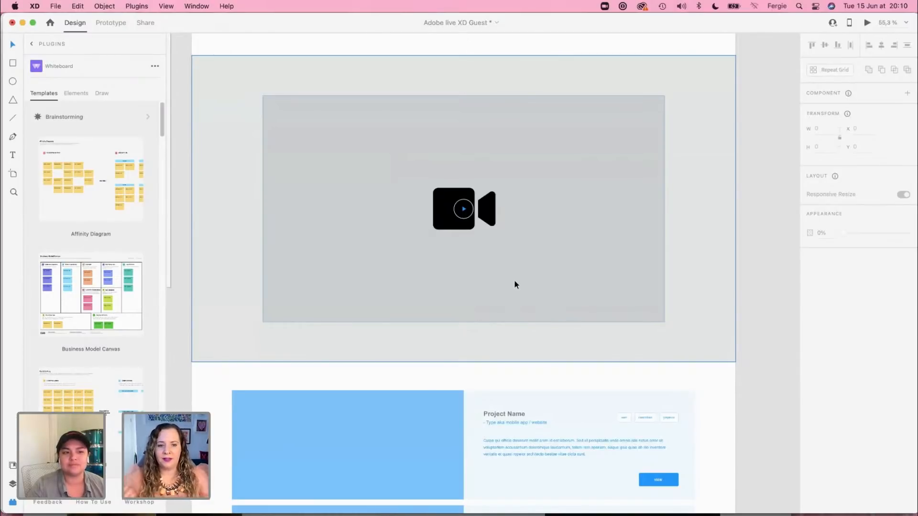
scroll(513, 273, down, 10)
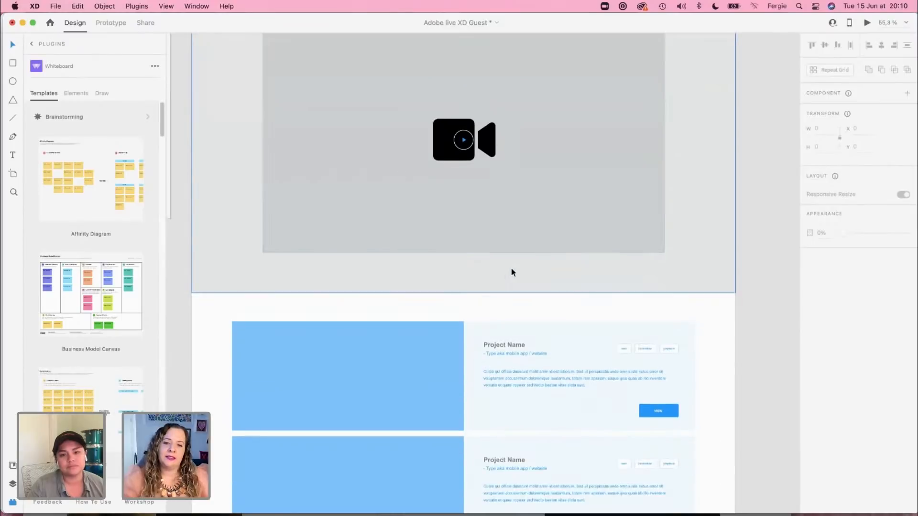
scroll(511, 271, down, 3)
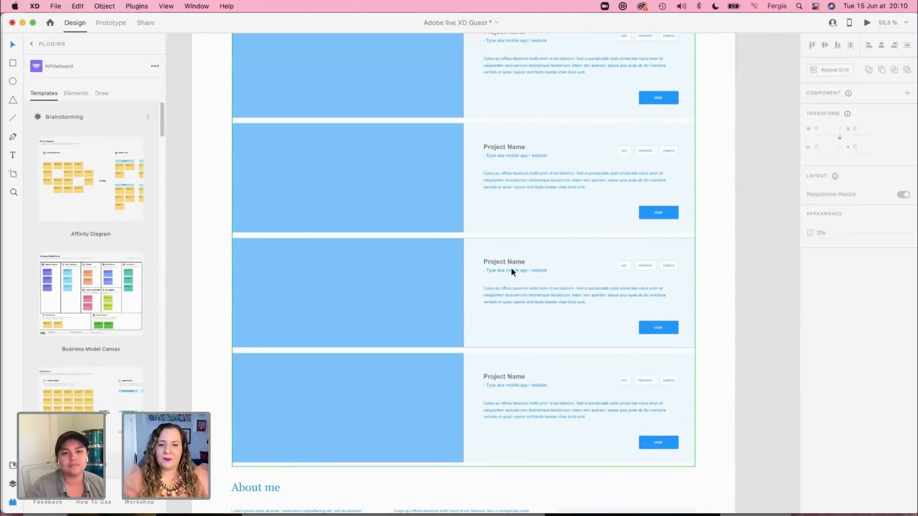
scroll(512, 268, up, 1)
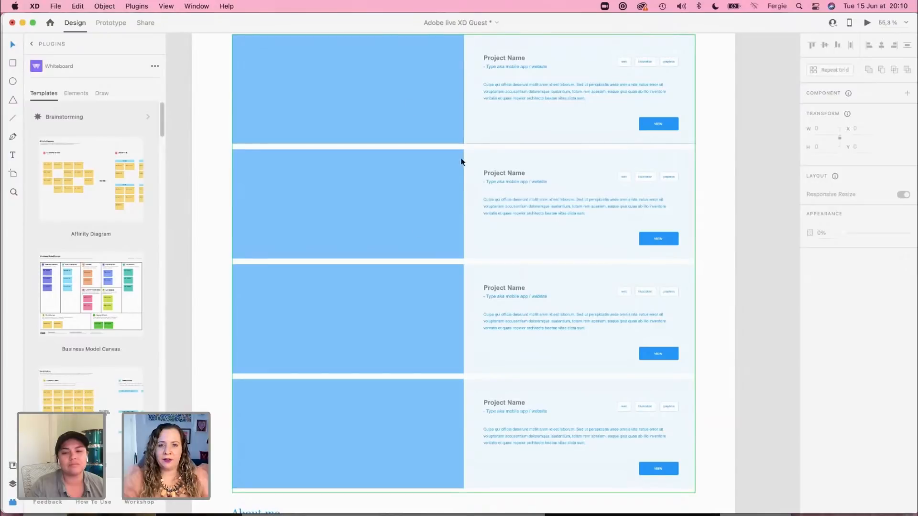
scroll(431, 265, down, 1)
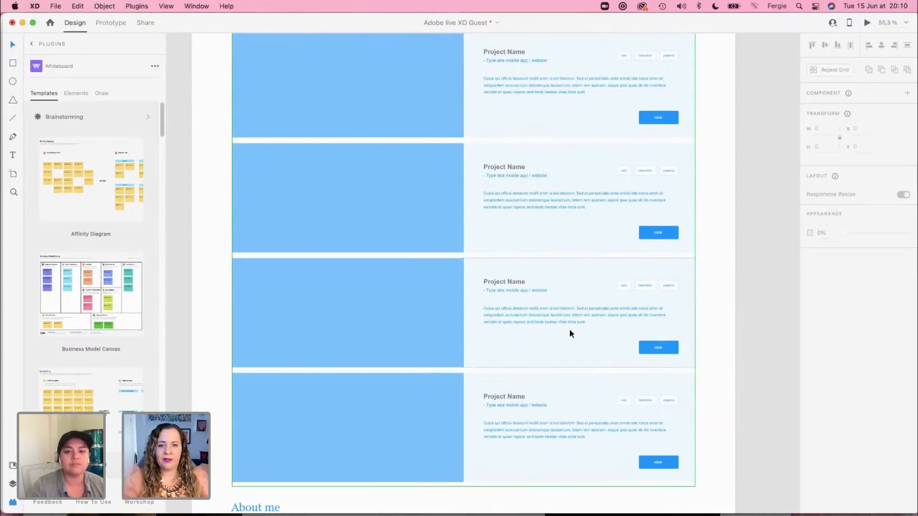
scroll(570, 330, down, 8)
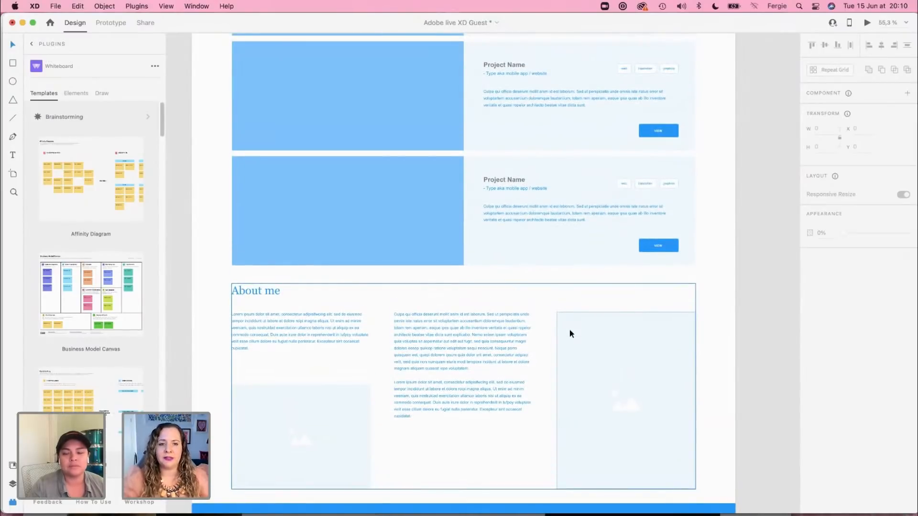
scroll(569, 329, down, 5)
scroll(377, 329, down, 1)
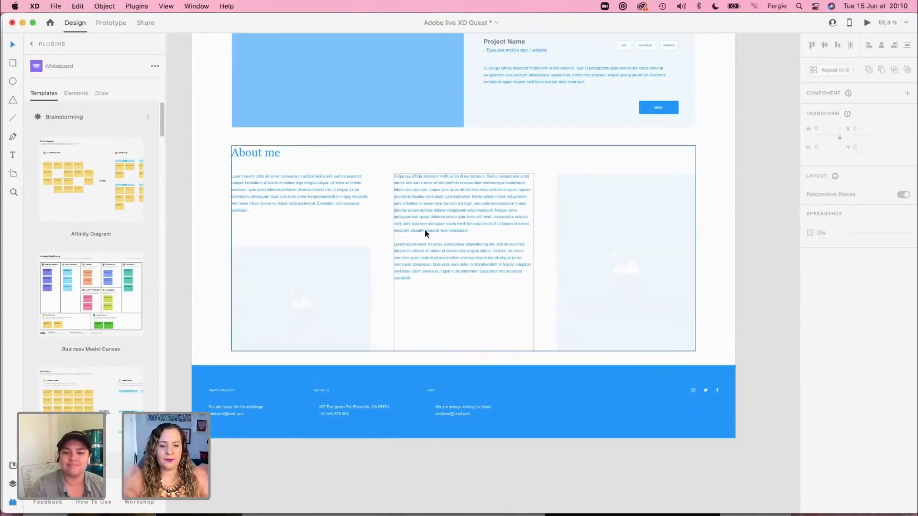
Step: Switch to the XD-wireframes-web-2021 document and look over all of its wireframe section groups
click(195, 6)
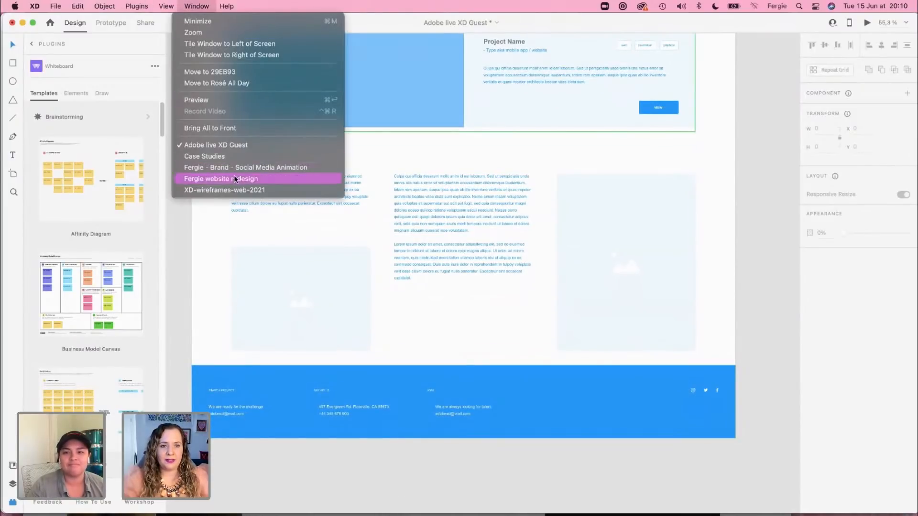
click(239, 190)
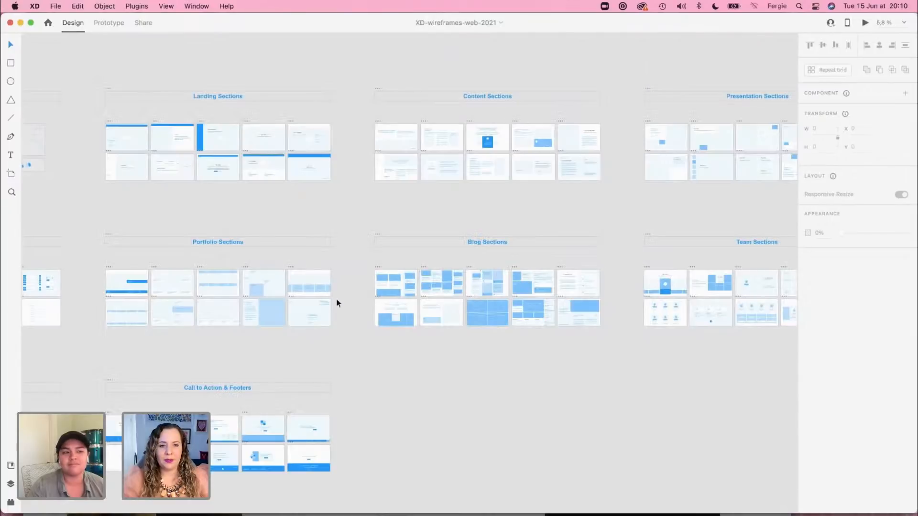
scroll(428, 390, down, 3)
scroll(429, 389, down, 1)
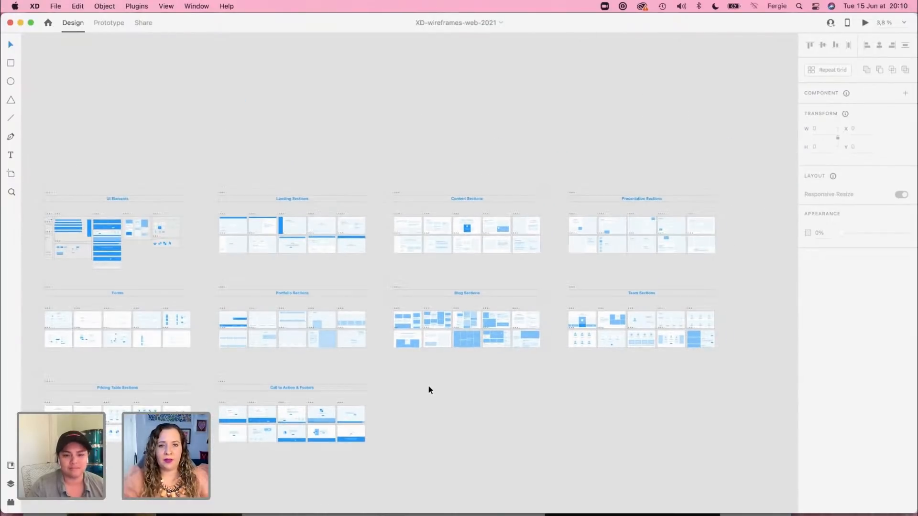
drag(421, 414, 465, 378)
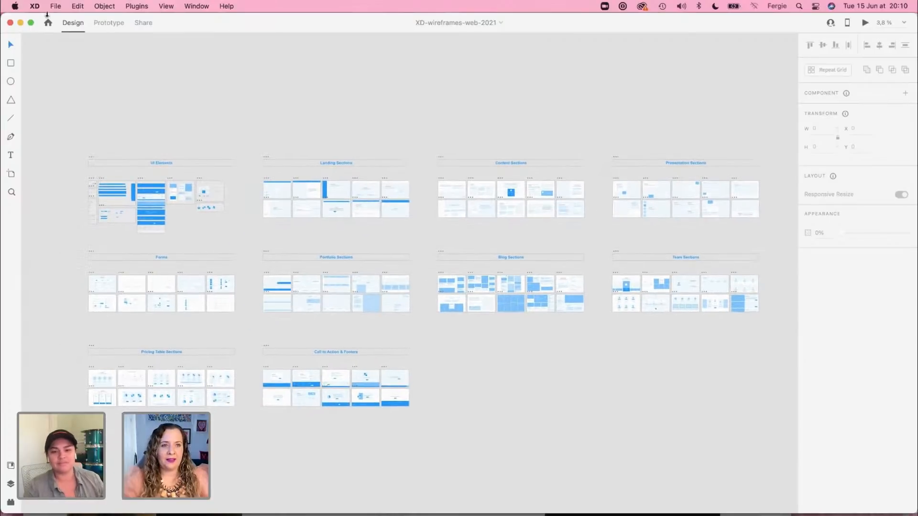
Step: Request the Wireframes kit from the available UI kits
click(55, 7)
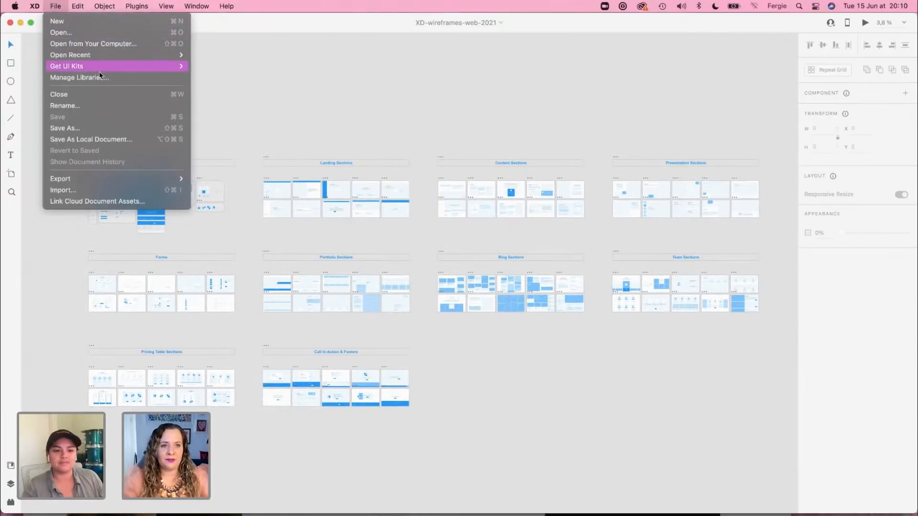
mouse_move(106, 66)
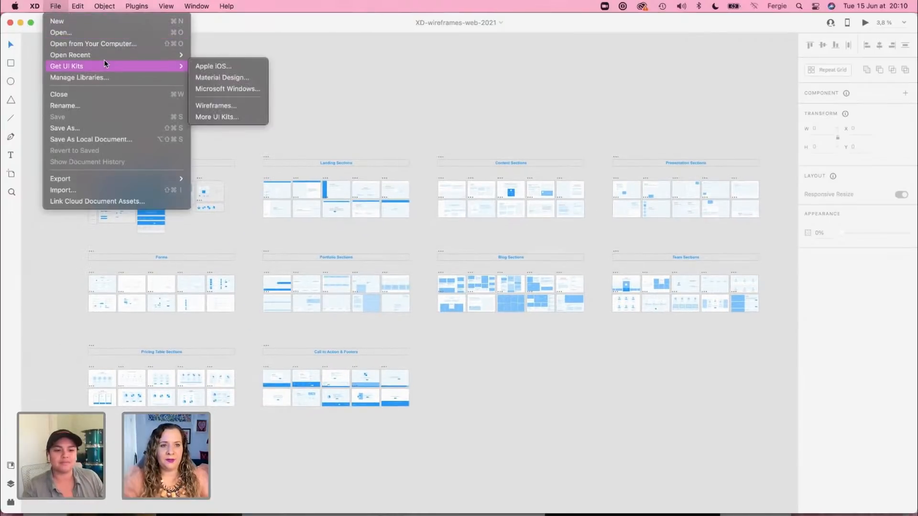
click(234, 106)
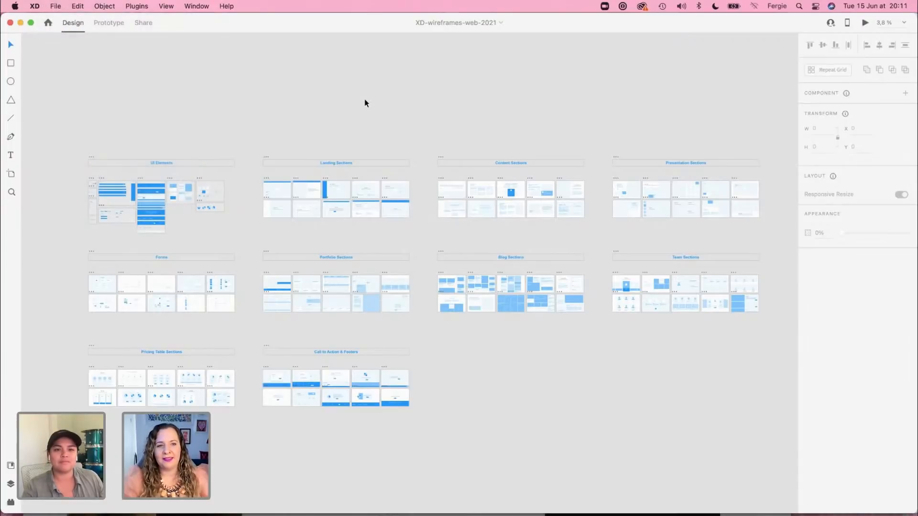
Step: Return to the Adobe live XD Guest document
click(192, 6)
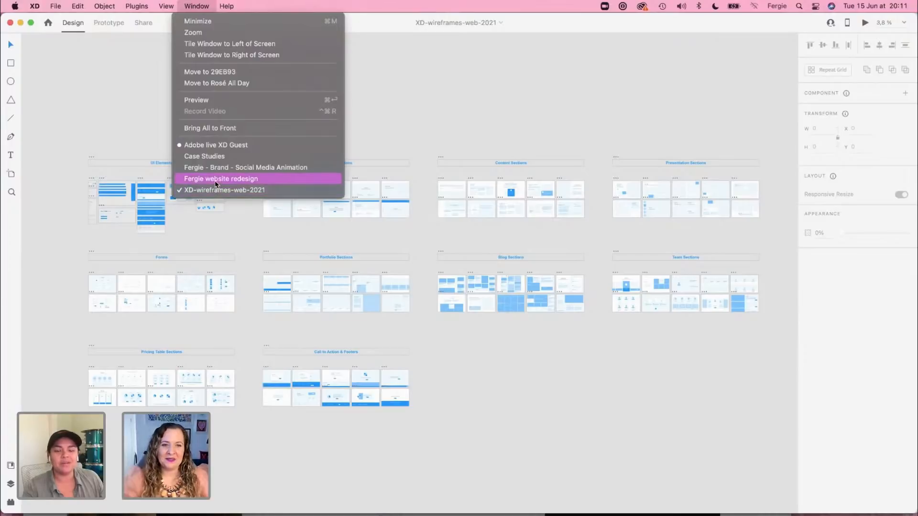
click(485, 122)
key(super+grave)
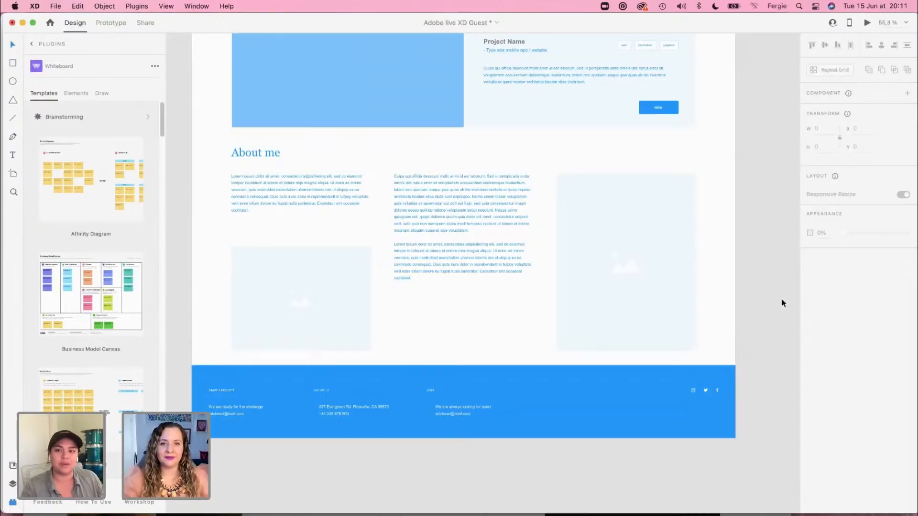
Step: Show the top of the Home Page artboard with its sticky notes and narrow the Whiteboard plugin panel
scroll(781, 299, down, 4)
drag(766, 145, 572, 385)
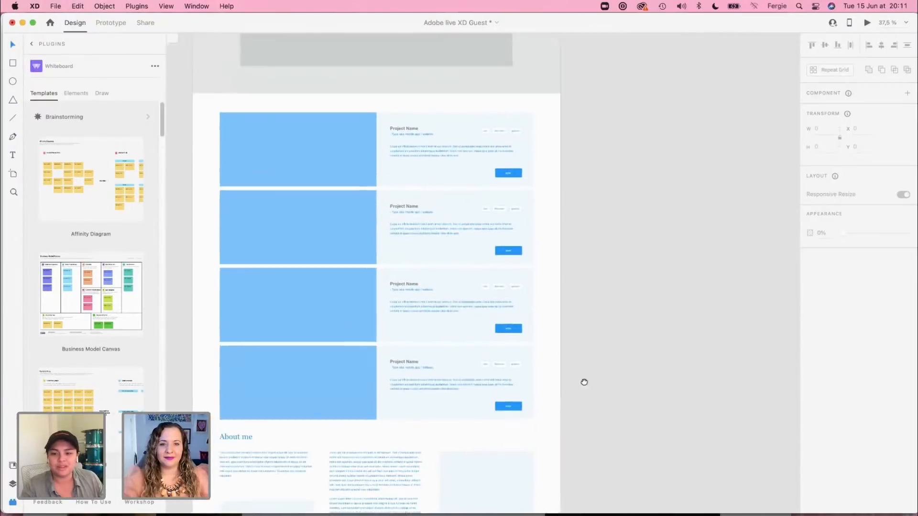
scroll(572, 384, up, 3)
scroll(678, 143, up, 10)
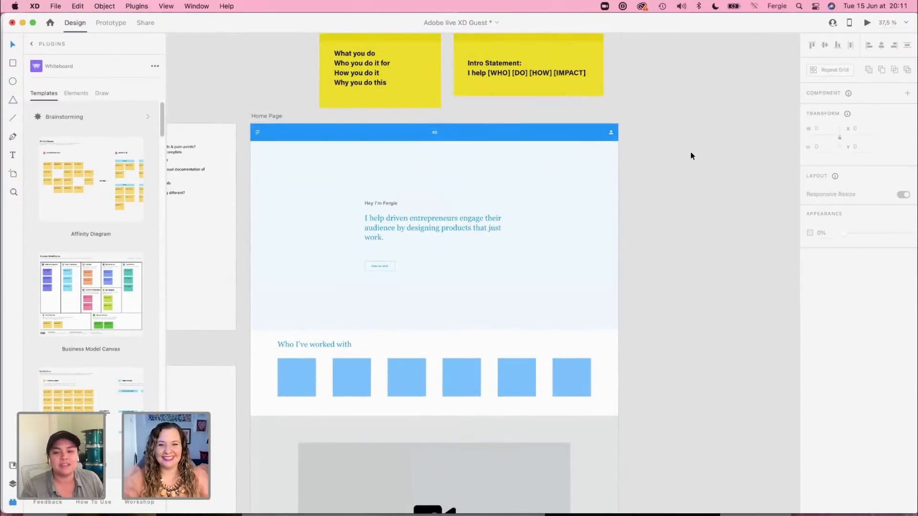
scroll(689, 171, up, 1)
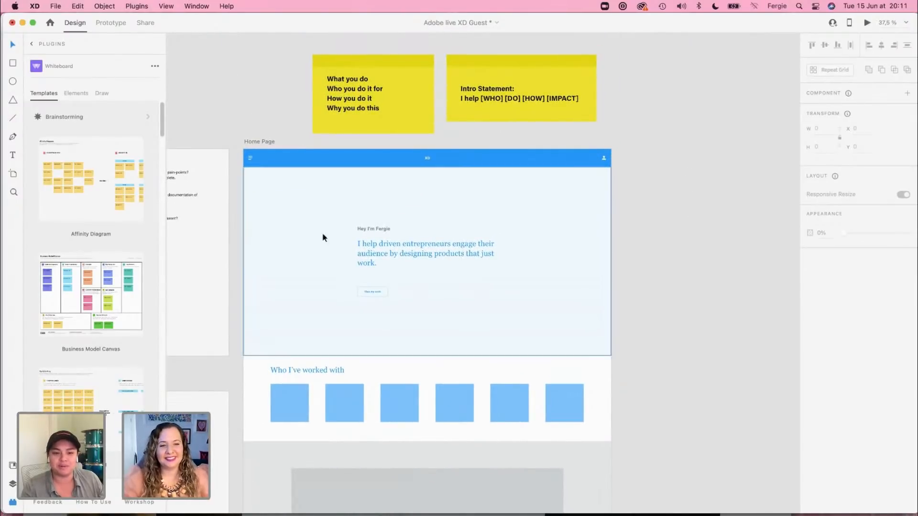
drag(165, 86, 121, 88)
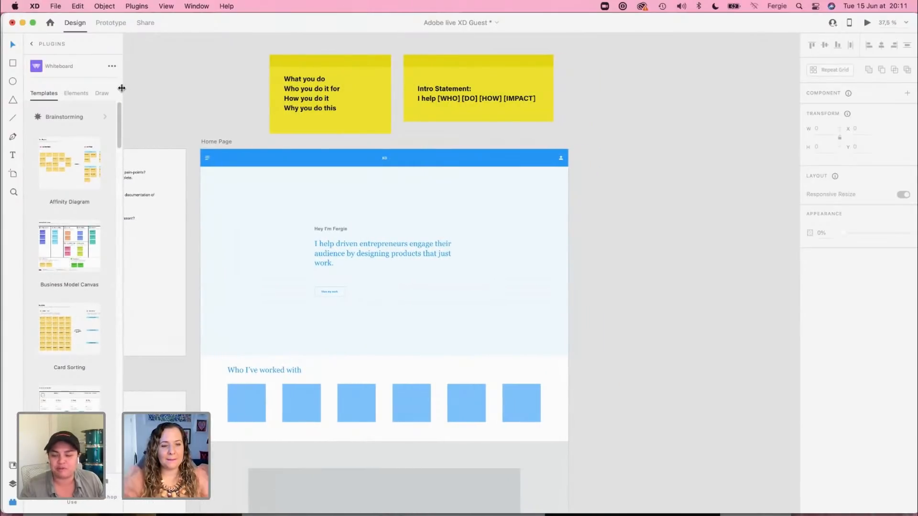
Step: Add a new artboard with the Web 1920 preset beside the Home Page artboard
click(211, 142)
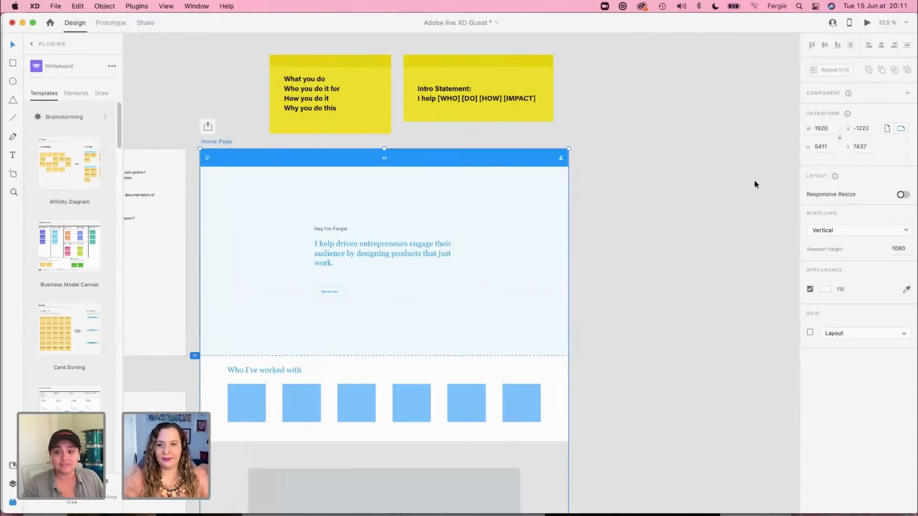
scroll(889, 206, down, 1)
scroll(875, 376, down, 2)
scroll(875, 377, down, 5)
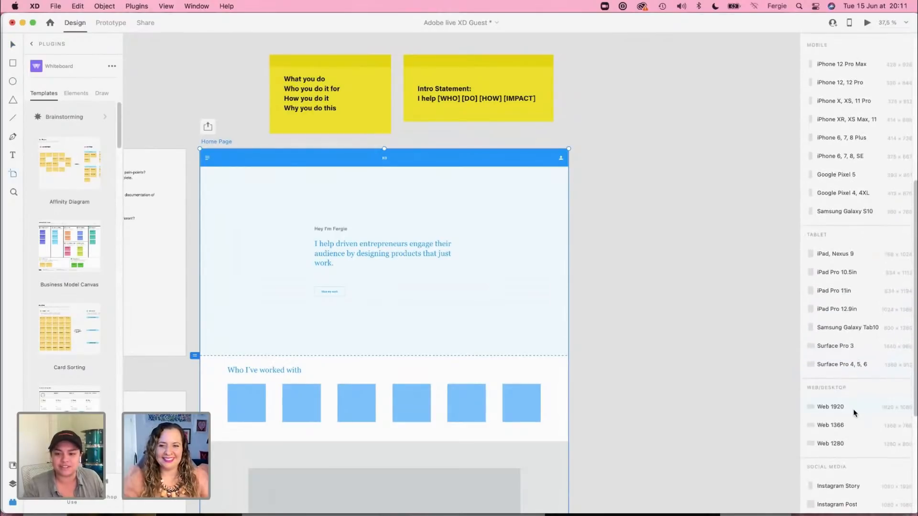
click(854, 410)
click(365, 139)
drag(365, 139, 536, 142)
Step: Copy the blue header bar from the Home Page artboard onto the new artboard
click(416, 182)
key(ctrl+c)
click(525, 199)
key(ctrl+v)
Step: Rename the new artboard "Case Study 1" and deselect it
click(486, 165)
text(Case Study 1)
key(Return)
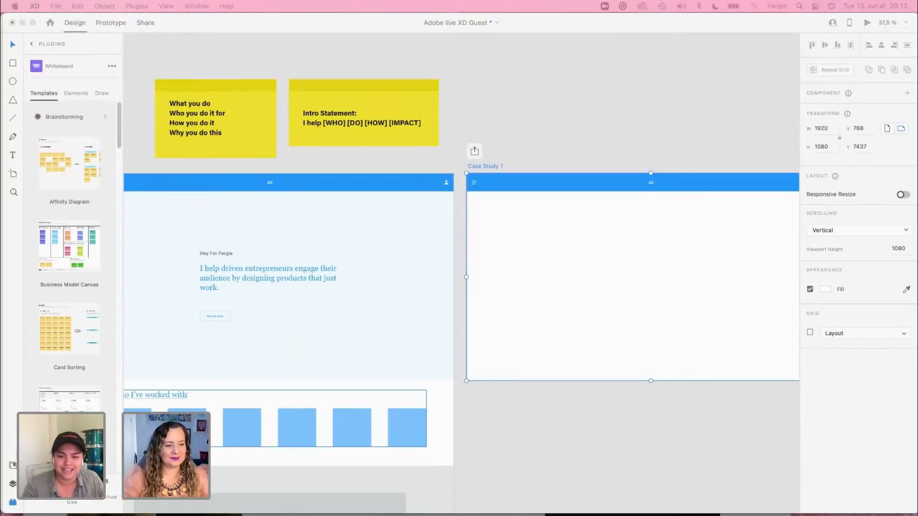
click(573, 71)
click(610, 451)
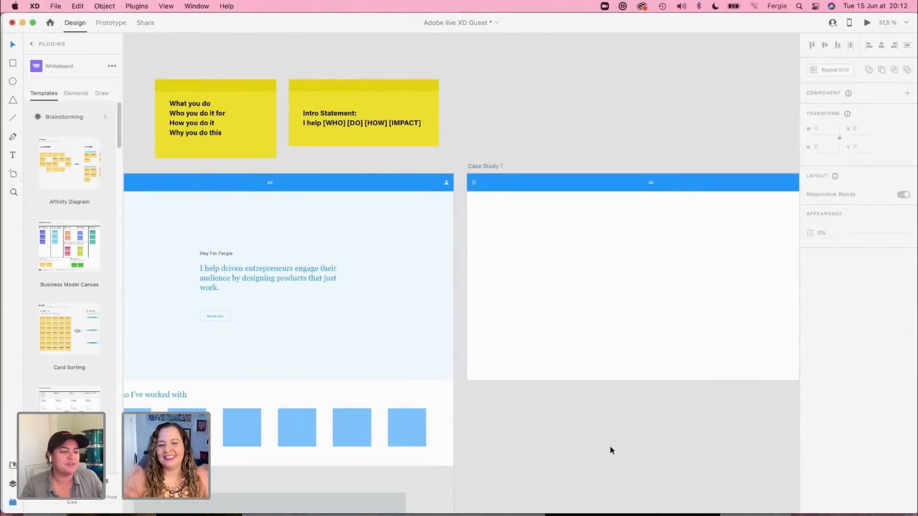
Step: Extend the Case Study 1 artboard downward to a height of 5411, level with the end of the Home Page artboard
scroll(489, 405, down, 2)
drag(484, 418, 534, 342)
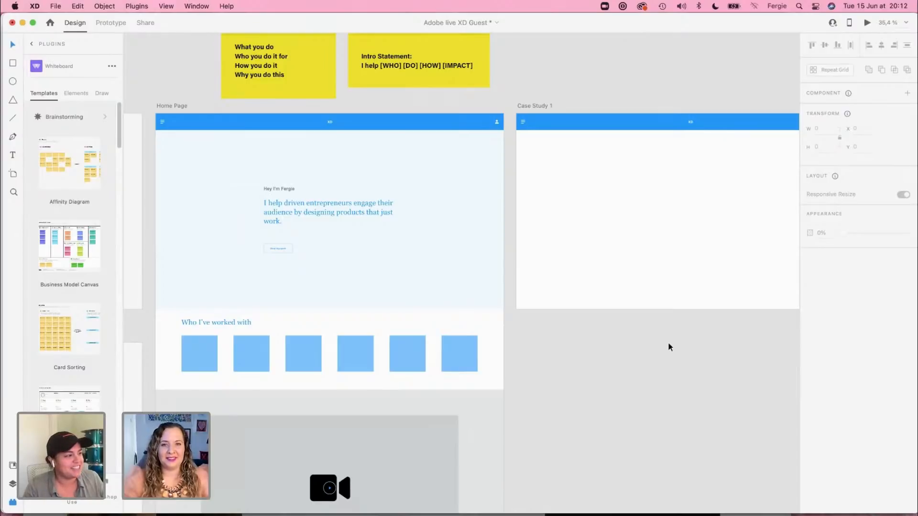
drag(732, 336, 583, 349)
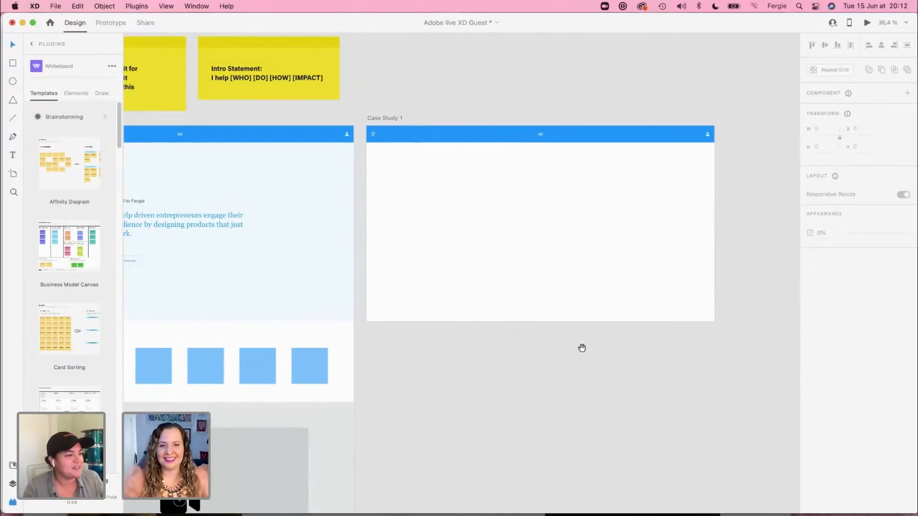
click(530, 275)
drag(541, 323, 532, 410)
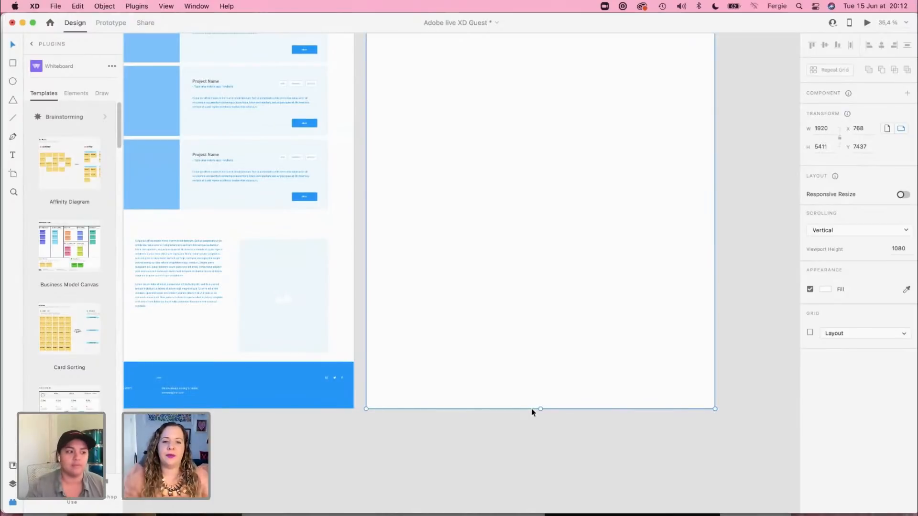
scroll(532, 394, up, 10)
scroll(533, 394, up, 11)
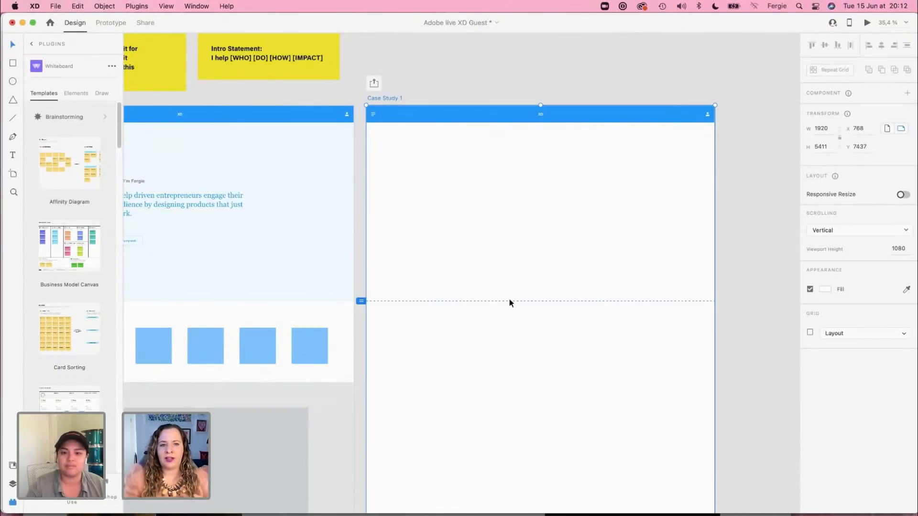
click(467, 57)
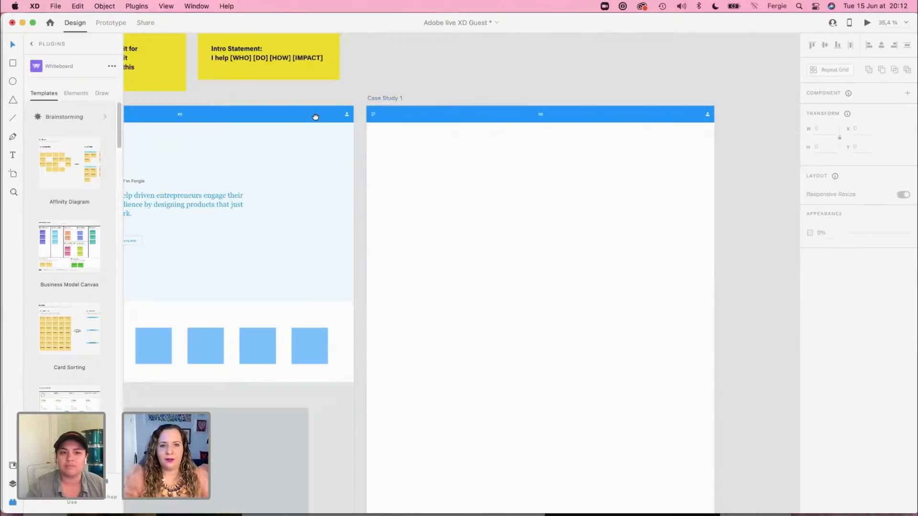
Step: Review the Case Study 1 content outline in the site map, from Intro / Overview to Summary, and return to the Case Study 1 artboard
drag(164, 137, 510, 165)
drag(336, 200, 453, 204)
scroll(291, 195, up, 5)
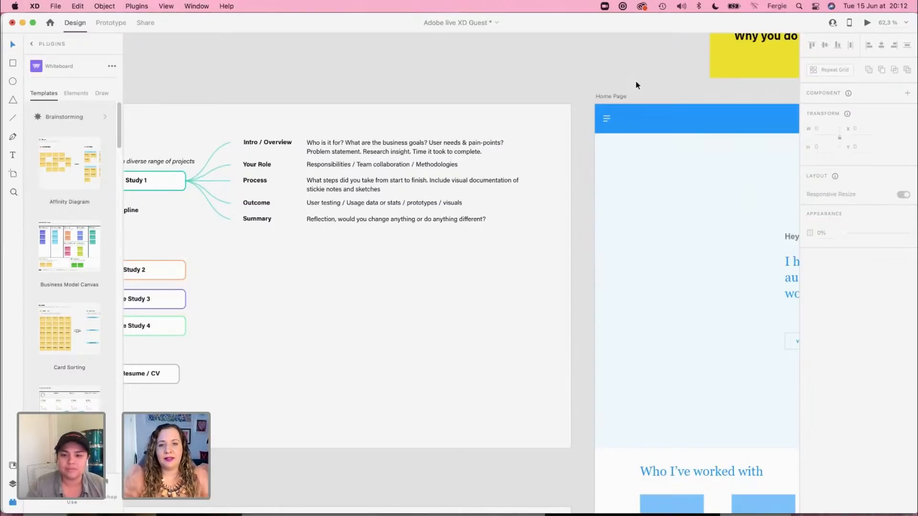
scroll(643, 248, down, 2)
scroll(643, 248, down, 3)
scroll(644, 248, up, 1)
drag(656, 236, 106, 228)
drag(590, 250, 454, 206)
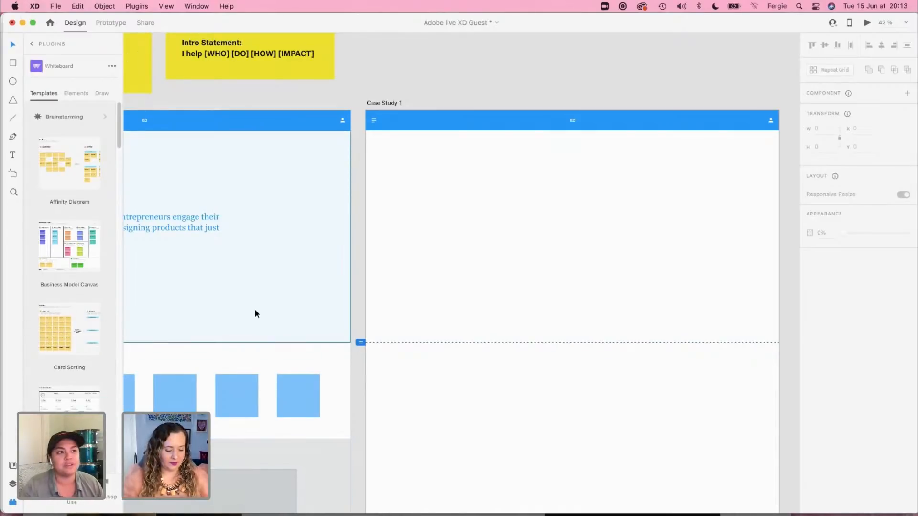
Step: Switch to the XD-wireframes-web-2021 document and examine the Portfolio Sections layouts, ending close up on 10 Portfolio
key(super+grave)
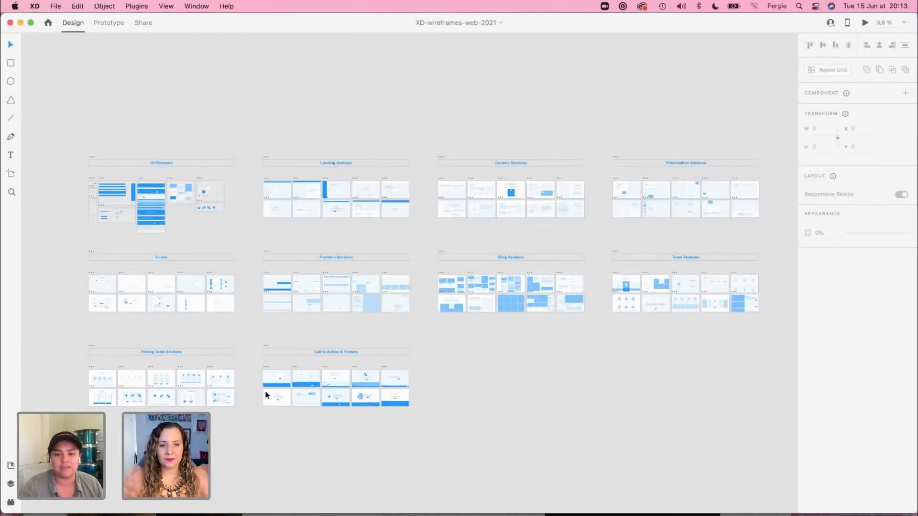
scroll(245, 397, up, 5)
scroll(246, 400, up, 2)
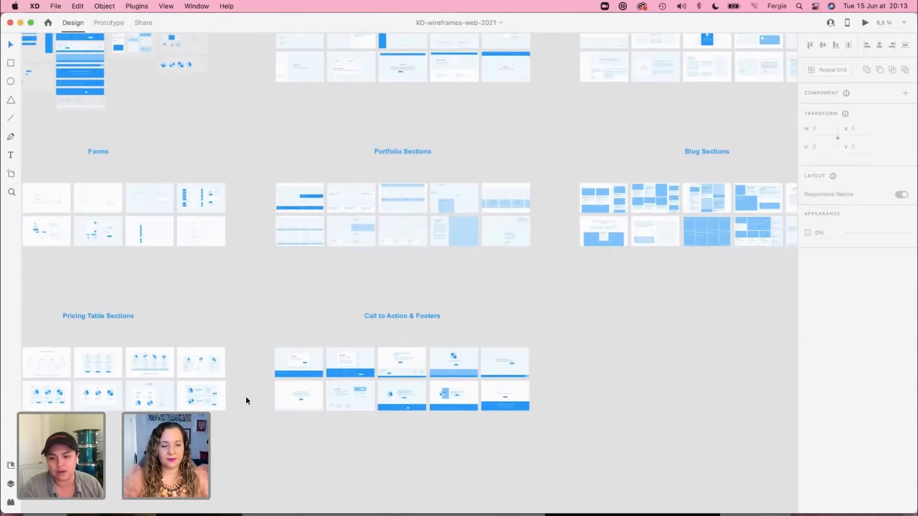
scroll(407, 222, up, 3)
scroll(407, 221, up, 5)
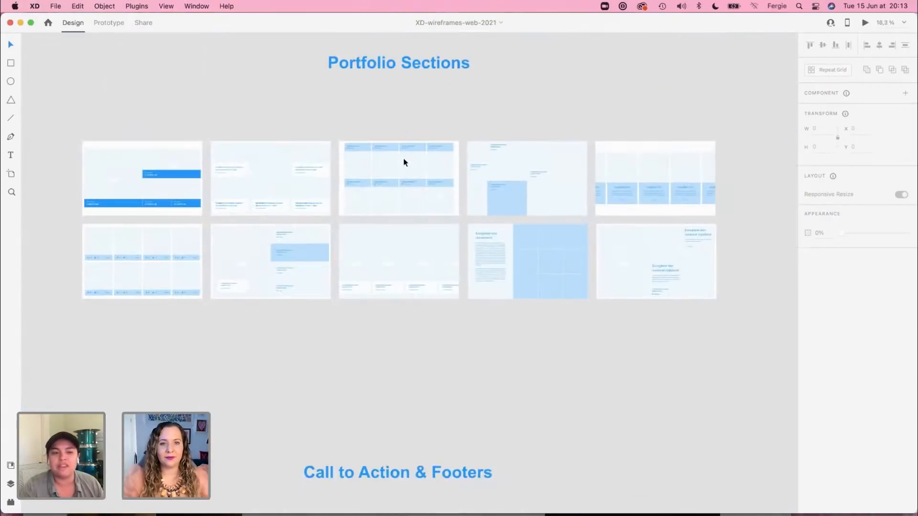
drag(280, 91, 297, 109)
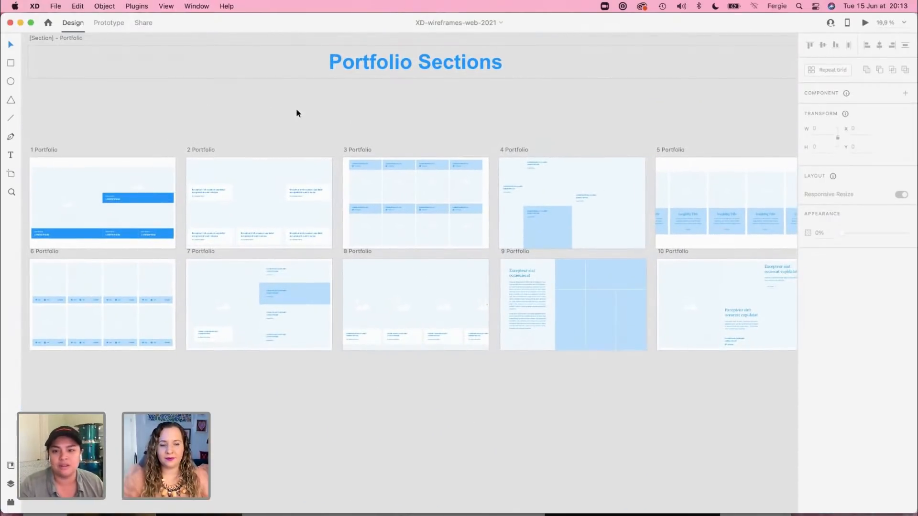
scroll(301, 162, down, 2)
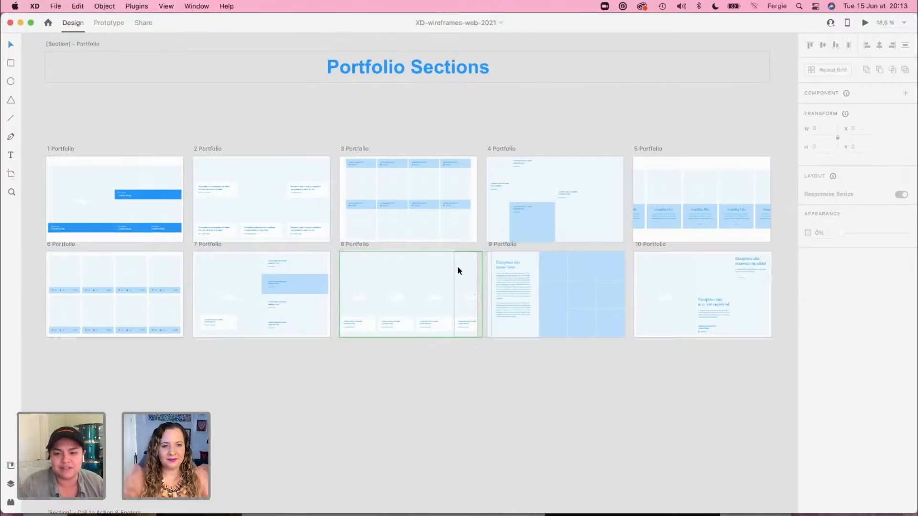
scroll(597, 318, up, 3)
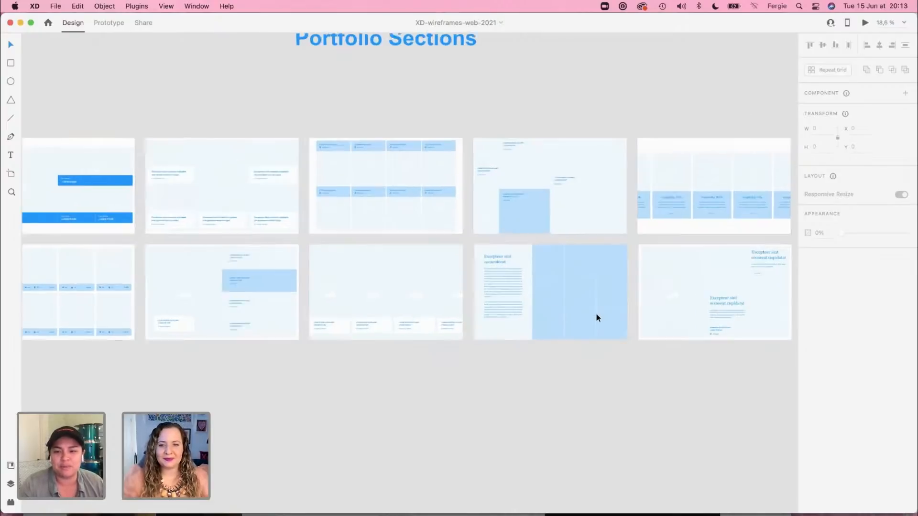
scroll(601, 314, up, 10)
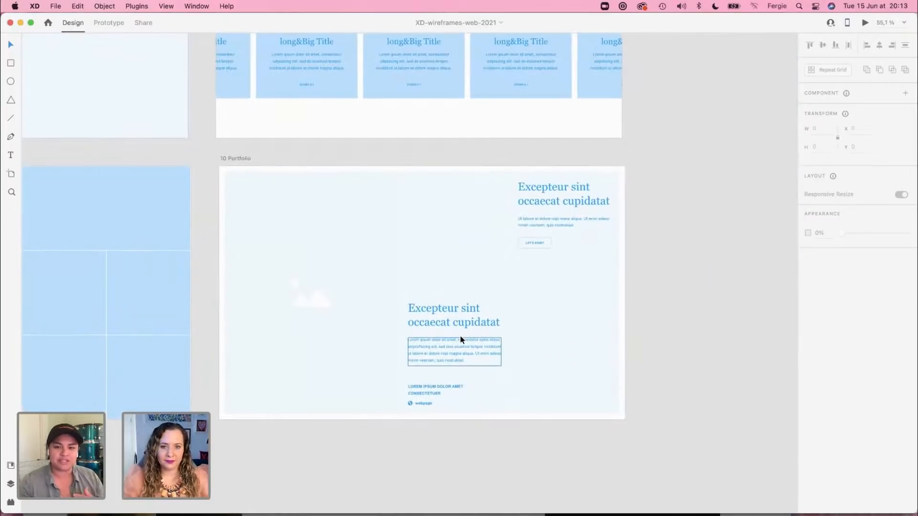
Step: Copy the image placeholder from 10 Portfolio into the guest document's Case Study 1 artboard and position it at X 121, Y 177
click(299, 293)
key(super+c)
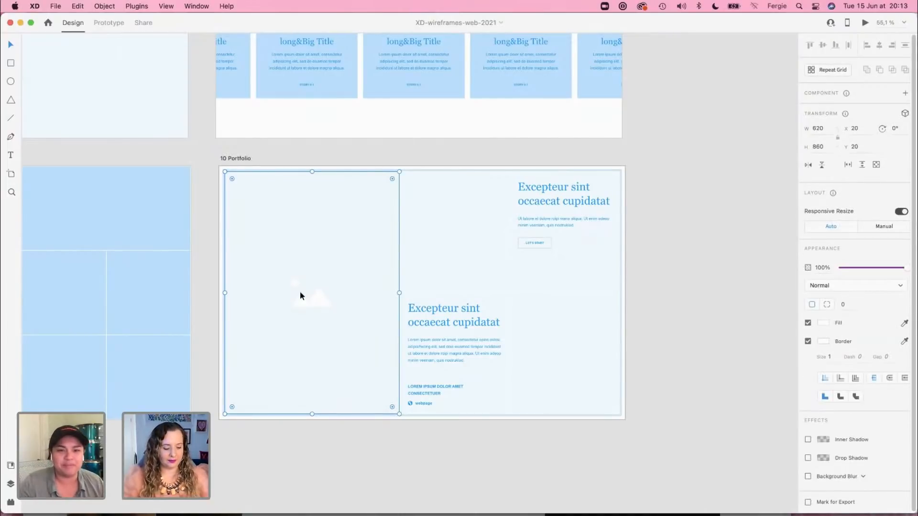
key(super+grave)
key(super+v)
drag(454, 187, 476, 220)
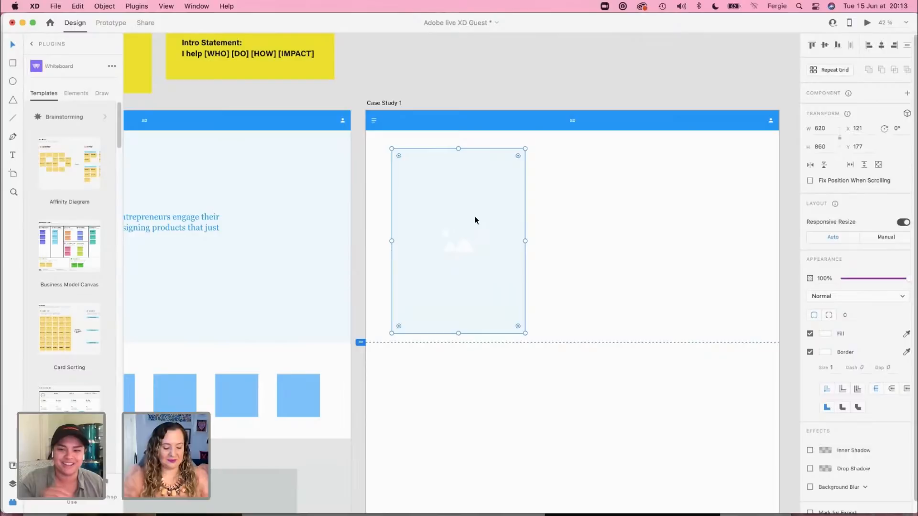
Step: Copy 10 Portfolio's heading block with the LET'S START button into Case Study 1 and position it beside the image placeholder at X 765, Y 177
key(super+grave)
click(560, 214)
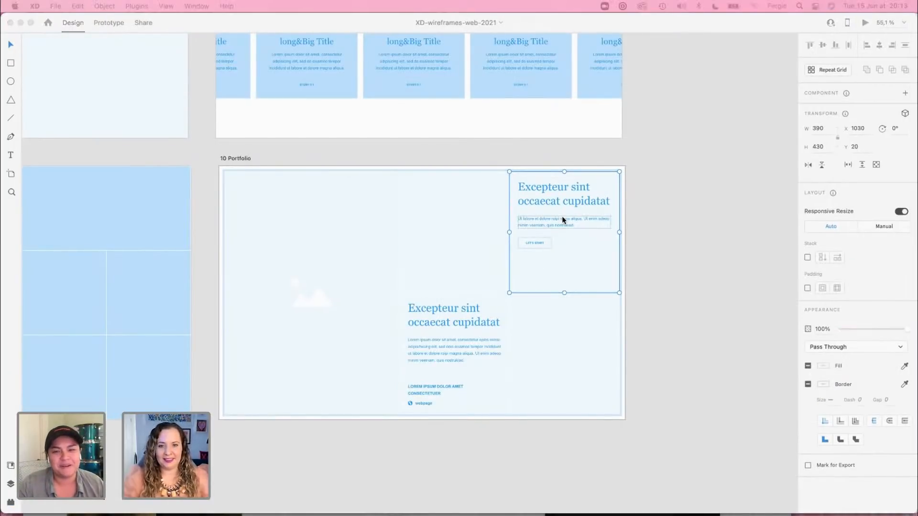
key(super+grave)
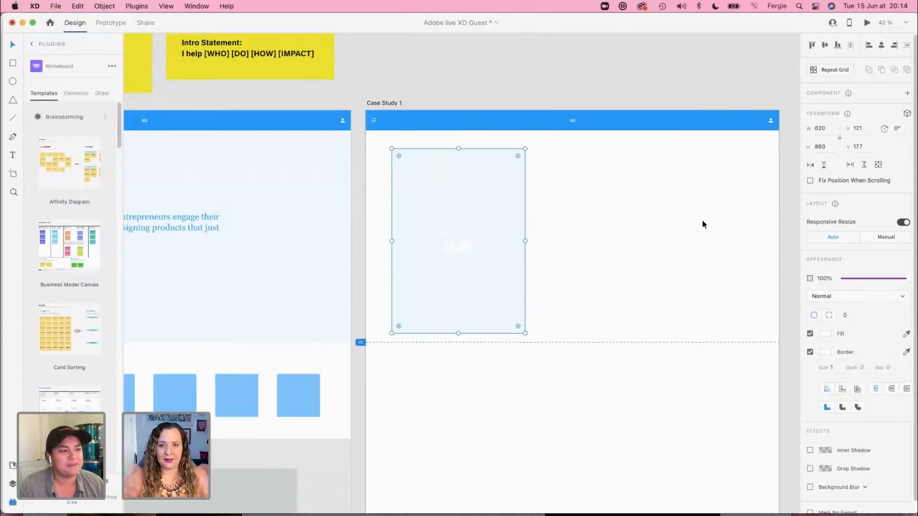
click(692, 228)
key(super+v)
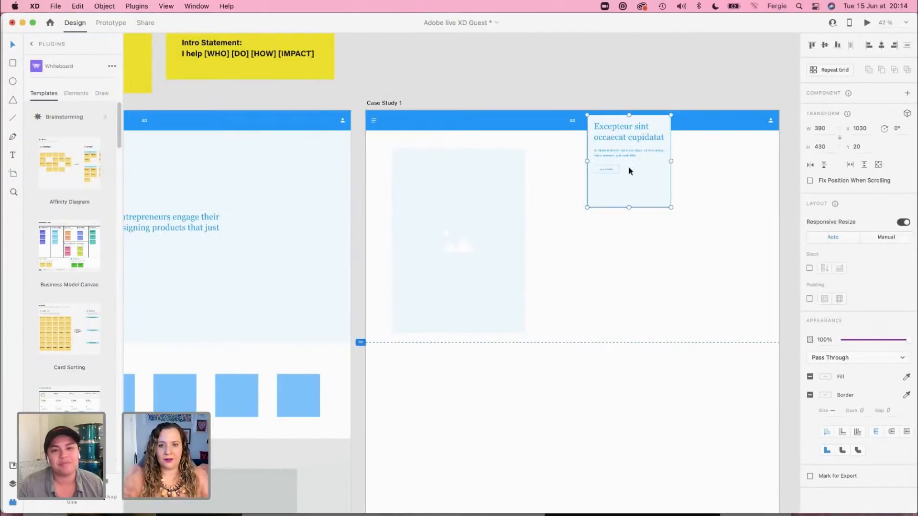
drag(627, 222, 573, 186)
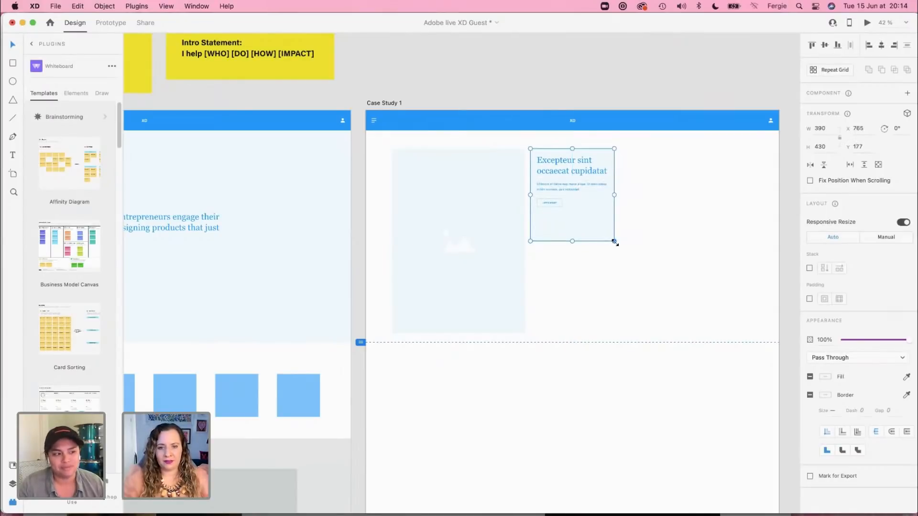
Step: Enlarge the pasted heading block on Case Study 1 to about 649 wide by 715 high and deselect it
drag(615, 242, 670, 331)
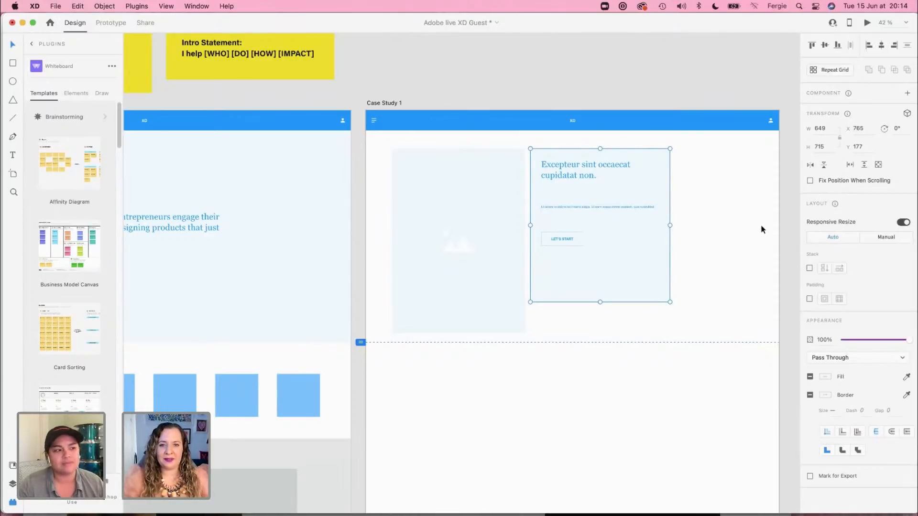
click(725, 205)
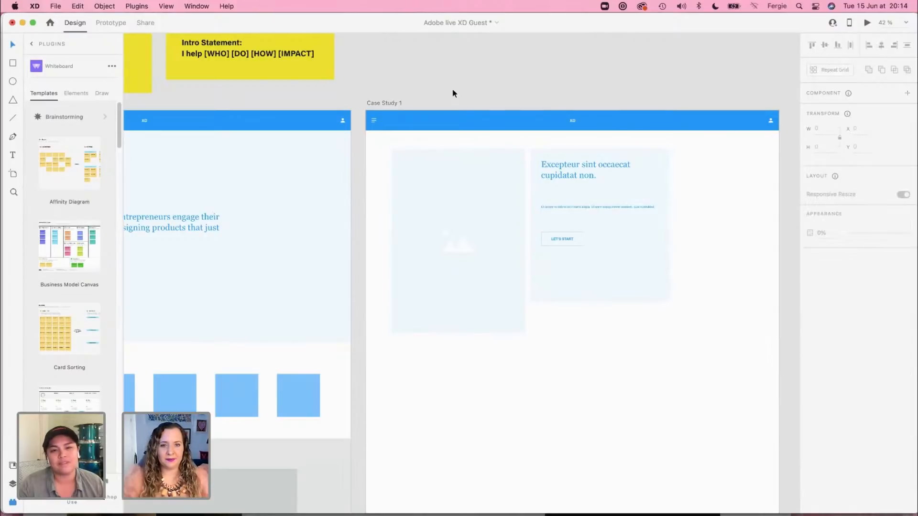
drag(627, 80, 582, 125)
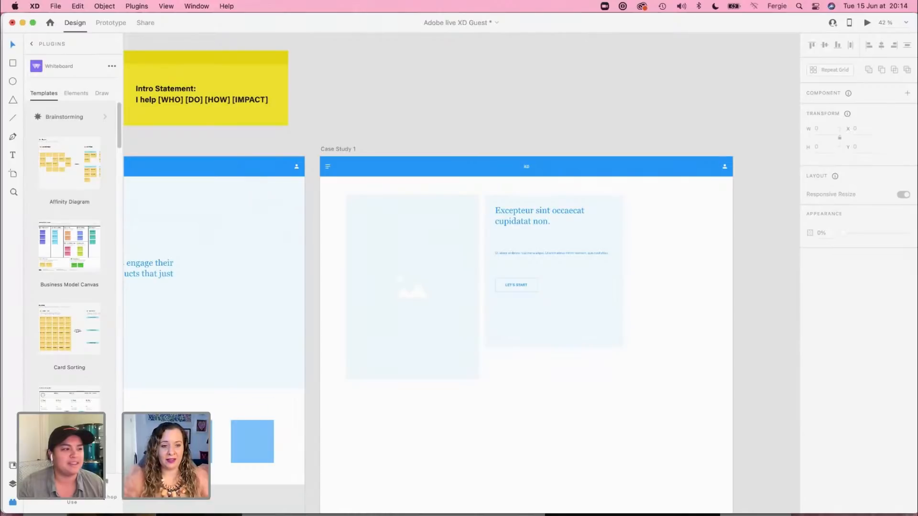
Step: Switch to Safari and show the top of the UI/UX Yoga & Meditation App case study on Behance
key(super+Tab)
drag(174, 32, 195, 32)
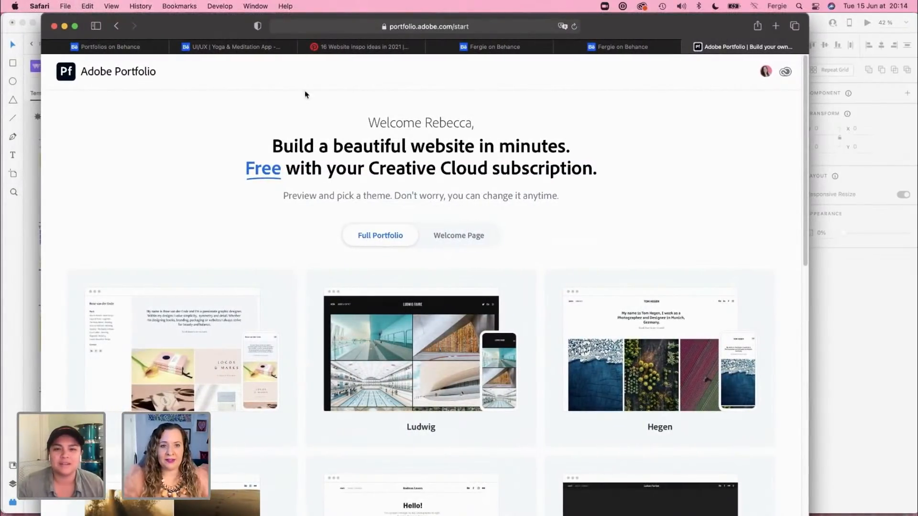
click(604, 47)
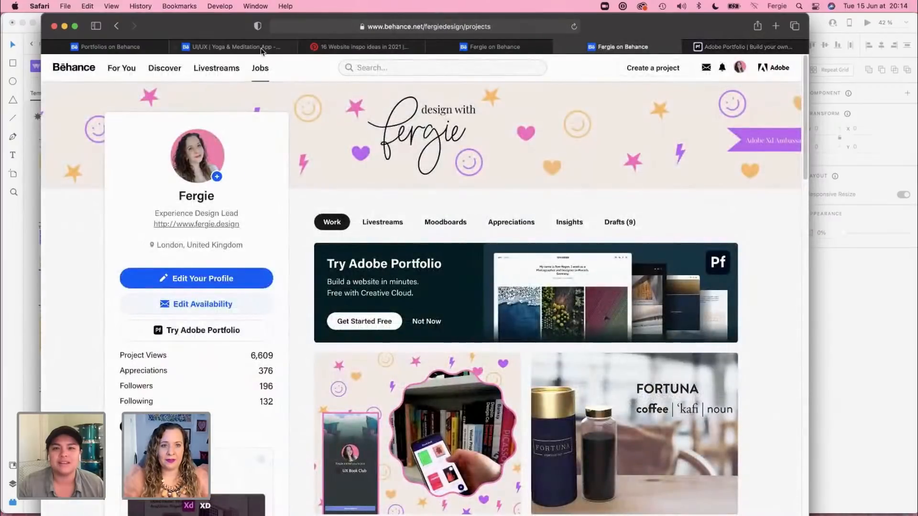
click(261, 48)
scroll(62, 312, up, 2)
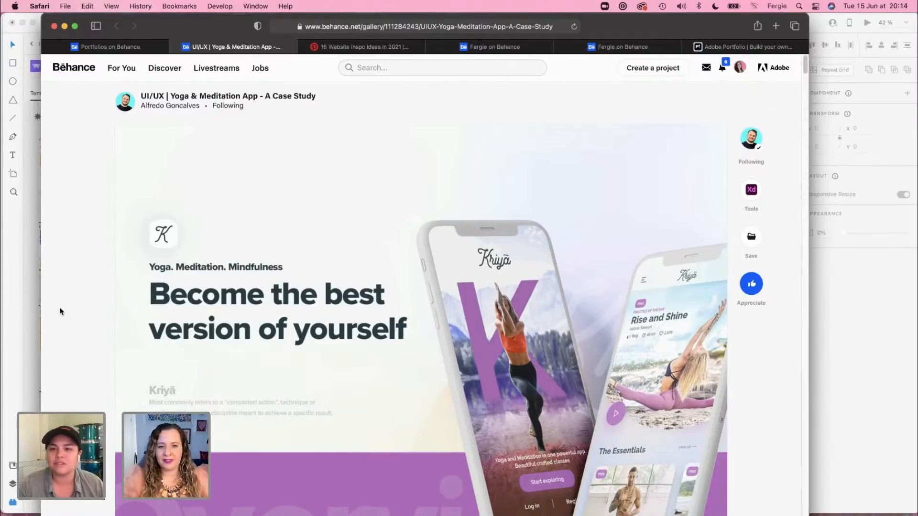
Step: Look through the case study's Overview, Research and Competitive Analysis sections down to App Store Reviews
scroll(59, 311, down, 5)
scroll(60, 312, down, 5)
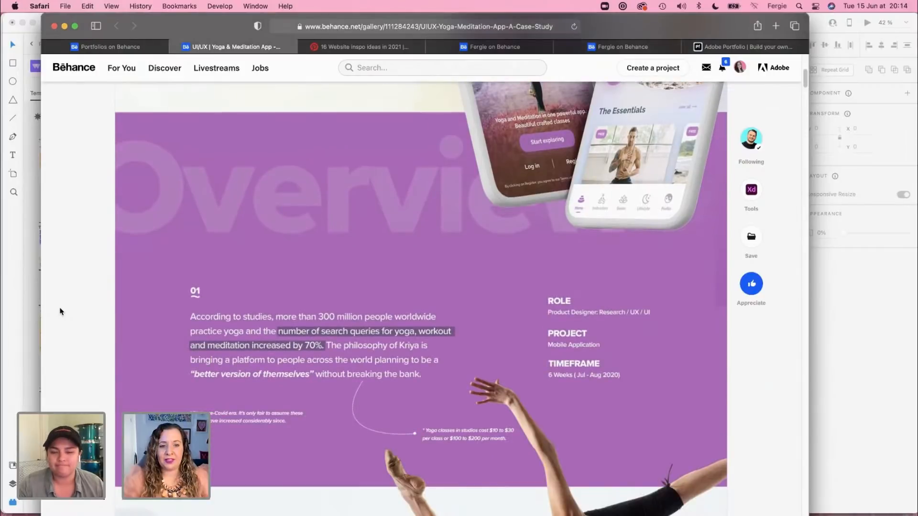
scroll(60, 311, down, 6)
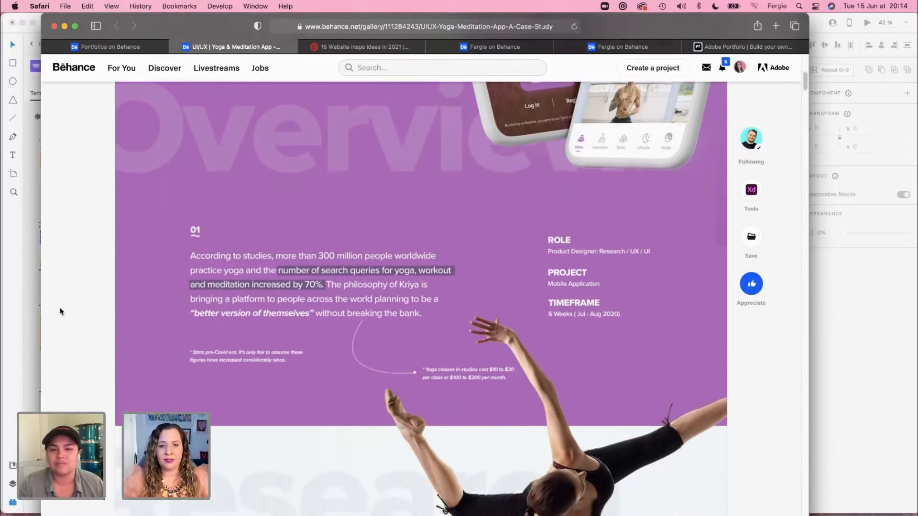
scroll(59, 311, down, 6)
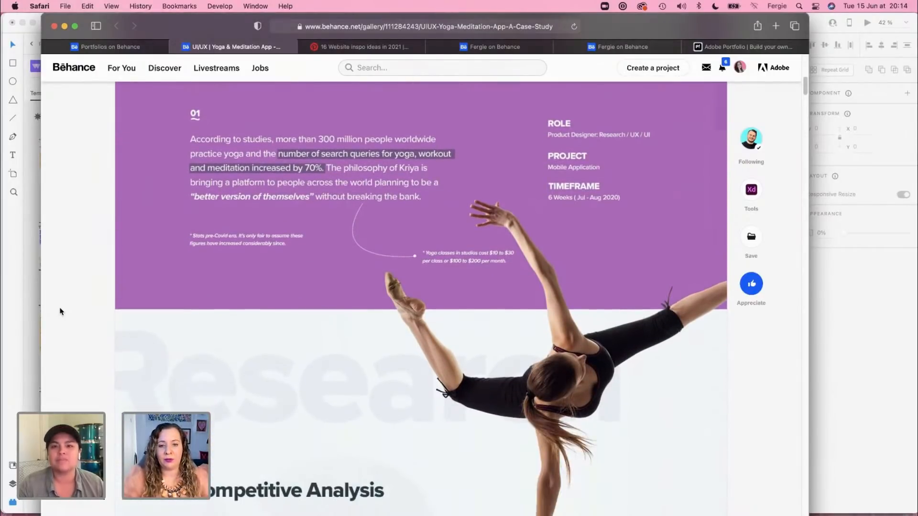
scroll(60, 311, down, 4)
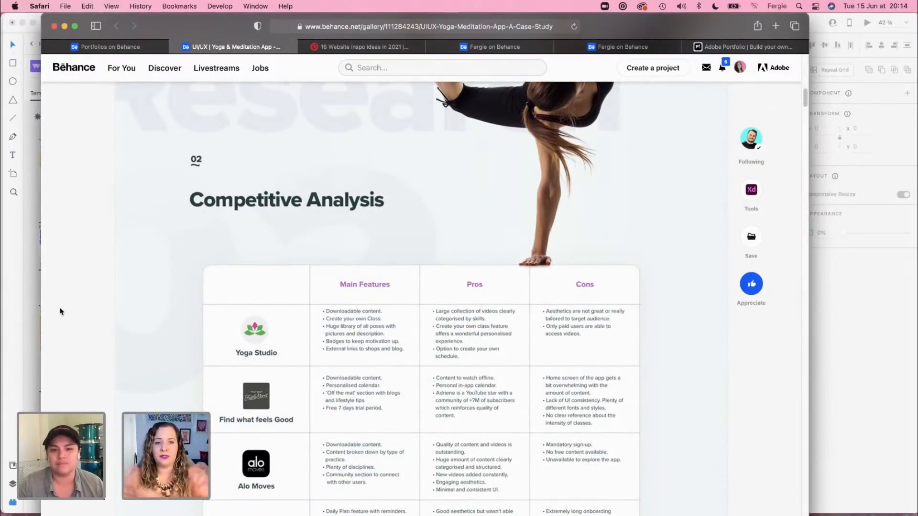
scroll(60, 311, down, 11)
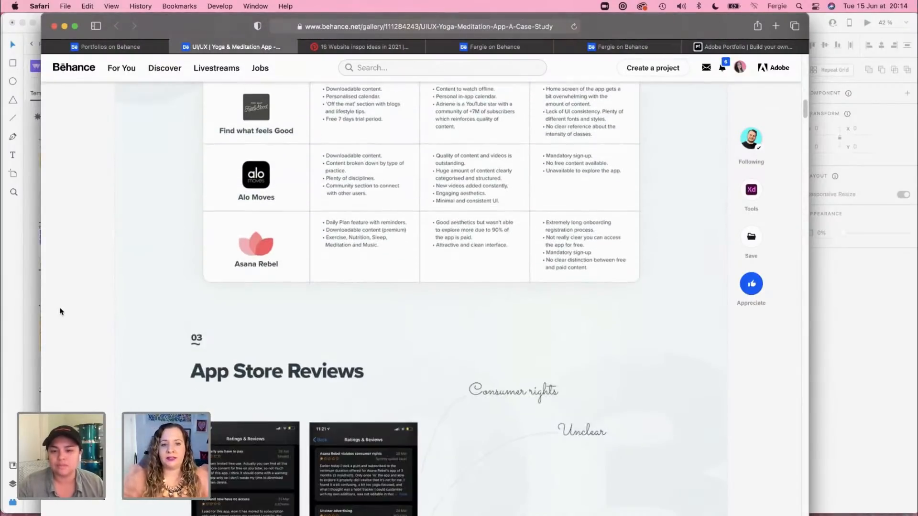
Step: Look through the yoga case study's App Store Reviews, User Interviews, concept and Visual Interface sections down to The Solution
scroll(59, 311, up, 4)
scroll(60, 312, down, 20)
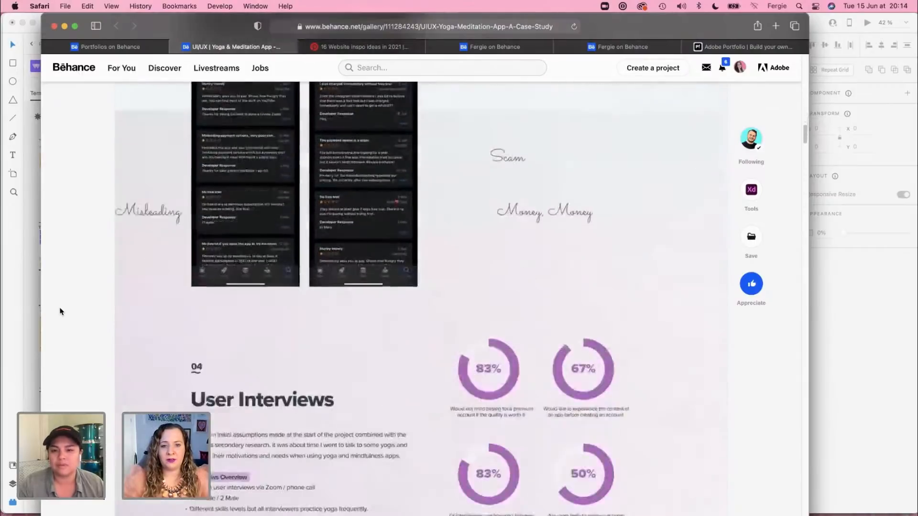
scroll(60, 312, down, 20)
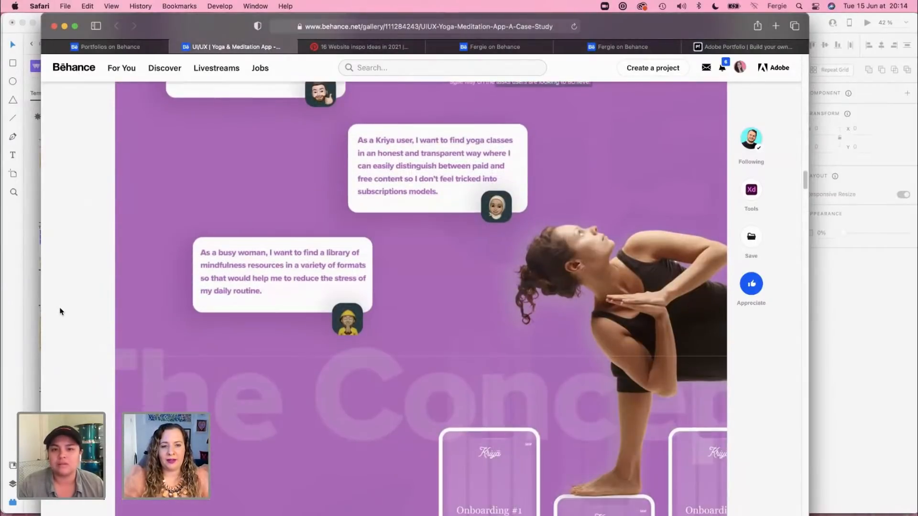
scroll(60, 311, down, 20)
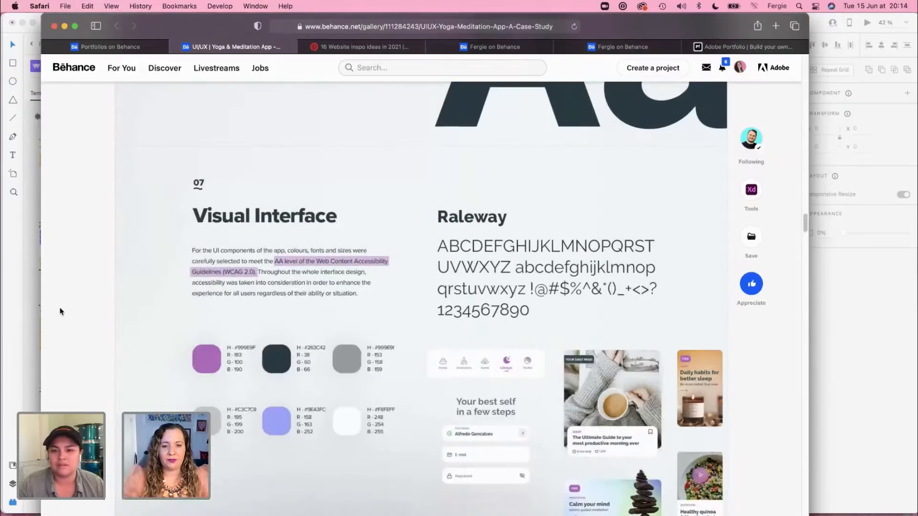
scroll(60, 311, down, 20)
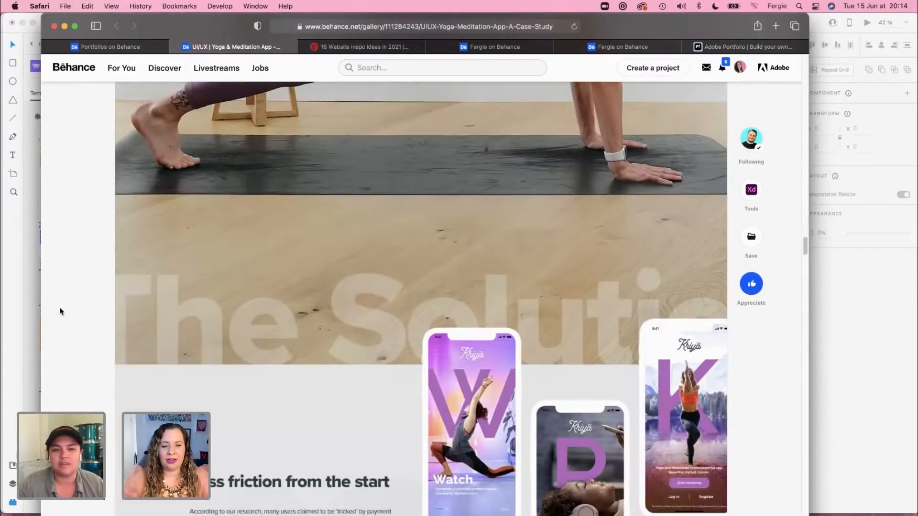
Step: Review the solution's feature sections from Fast & Intuitive Sign Up to All Screens, and return to Cluttered App = Cluttered Mind
scroll(59, 311, down, 10)
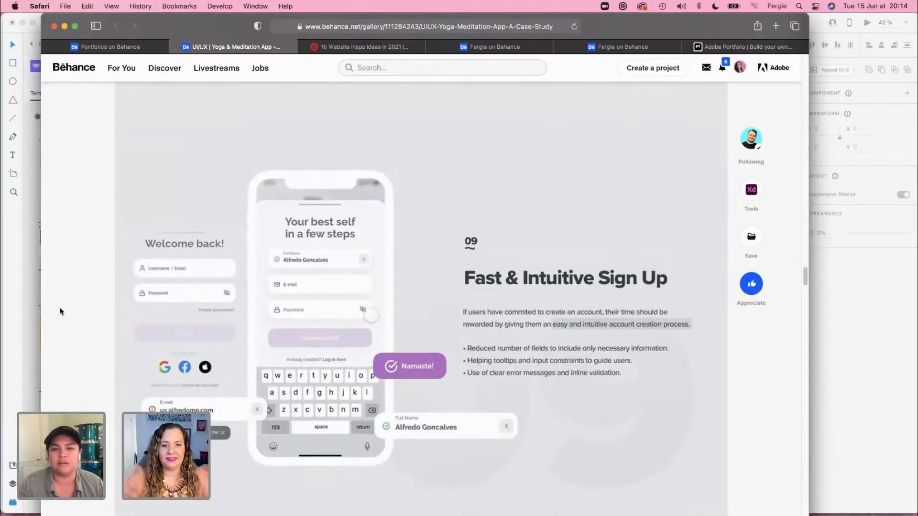
scroll(59, 311, down, 10)
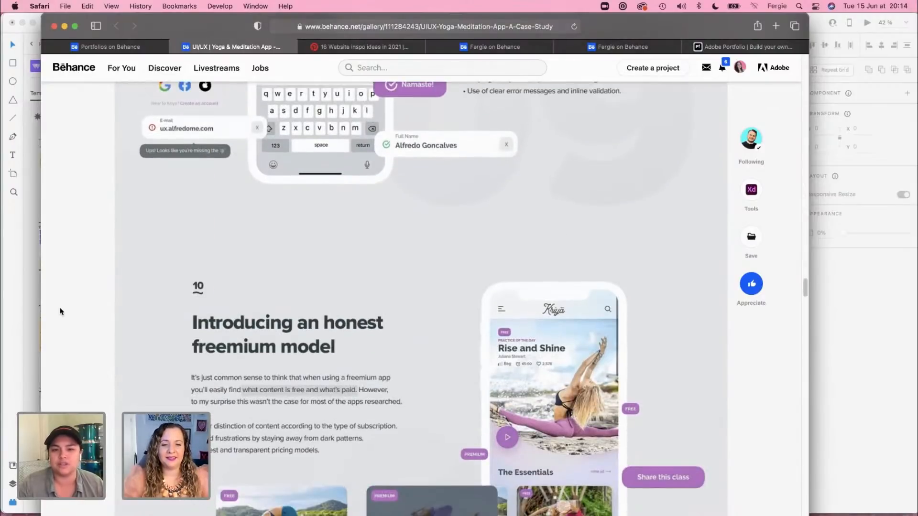
scroll(60, 311, down, 10)
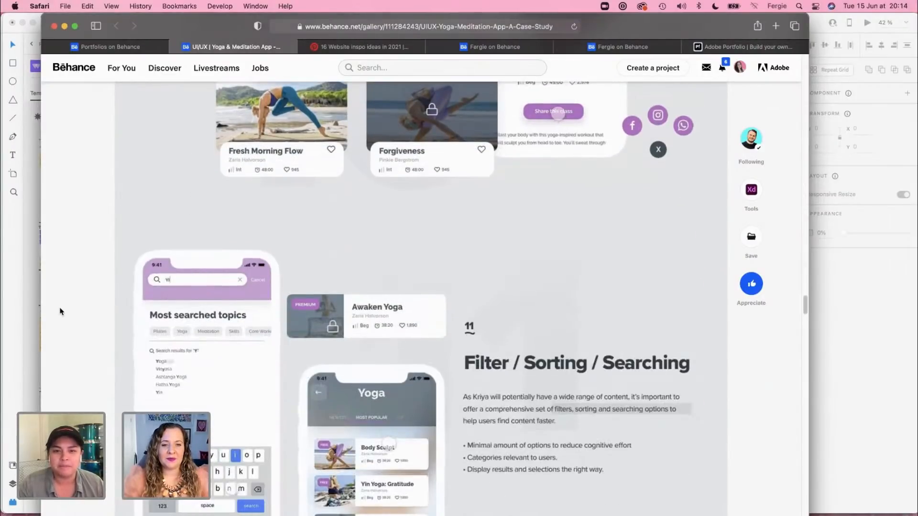
scroll(60, 311, down, 10)
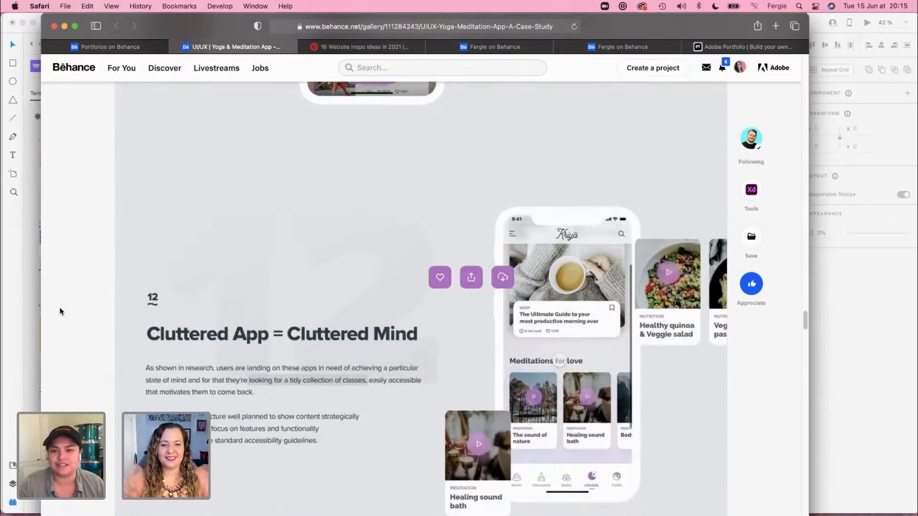
scroll(60, 311, down, 3)
scroll(60, 311, down, 8)
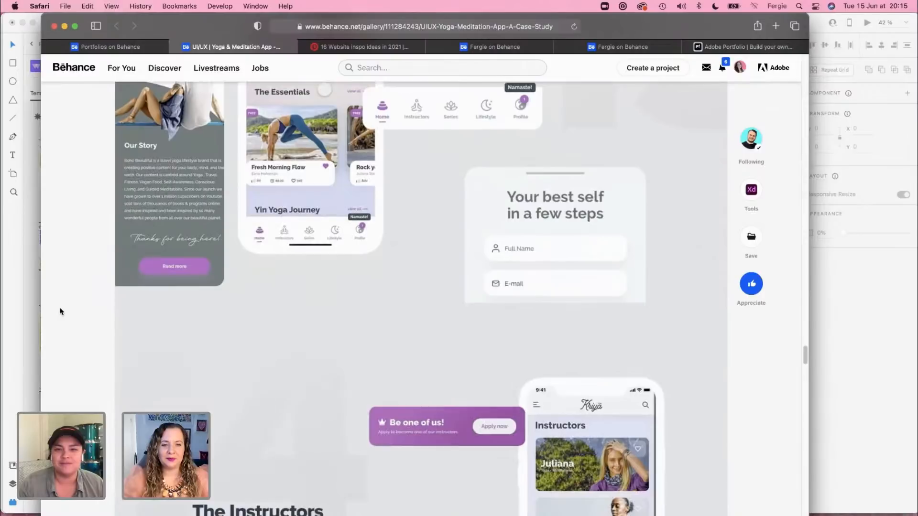
scroll(59, 312, down, 6)
scroll(60, 311, down, 8)
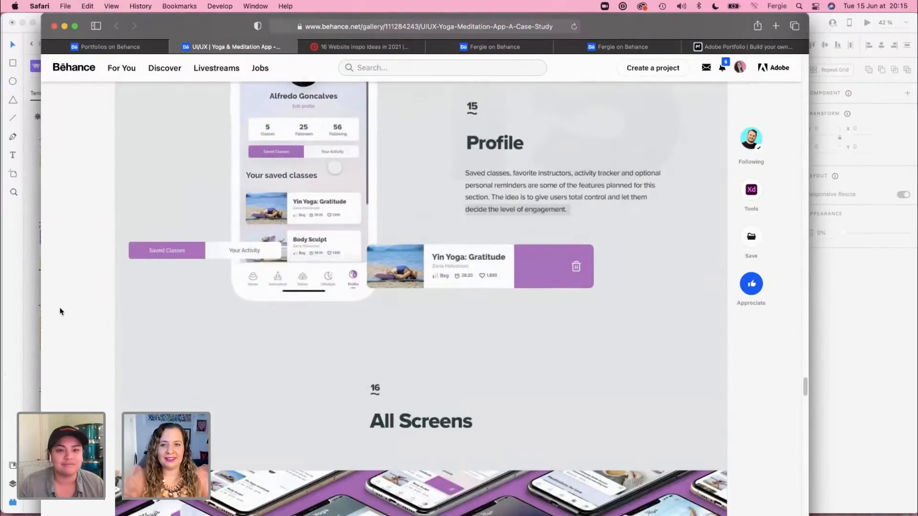
scroll(60, 312, down, 8)
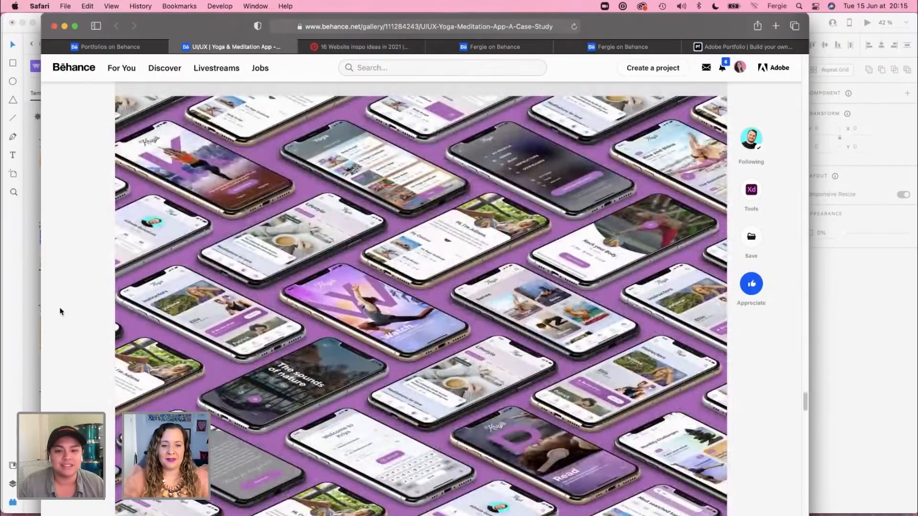
scroll(60, 312, up, 15)
scroll(59, 312, up, 10)
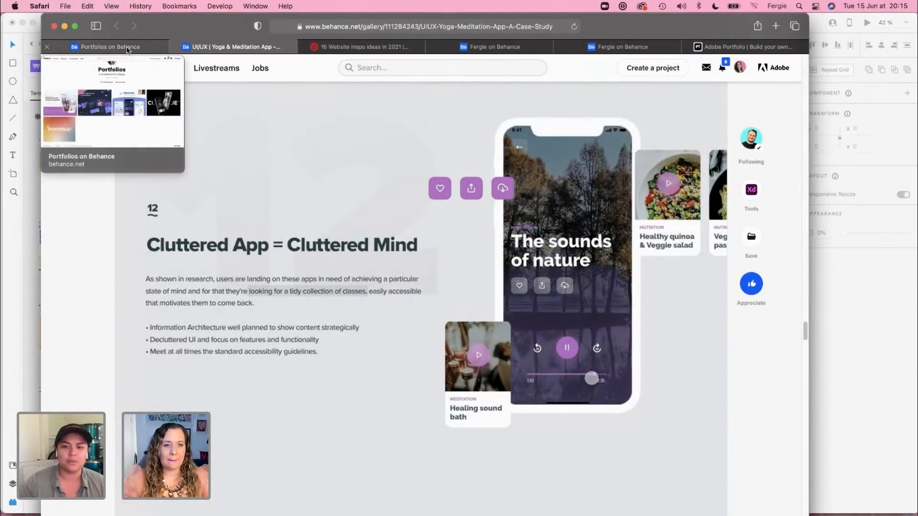
Step: Open the Mind Tales project from the Portfolios moodboard and review its introduction, user personas and screen mockups
click(128, 49)
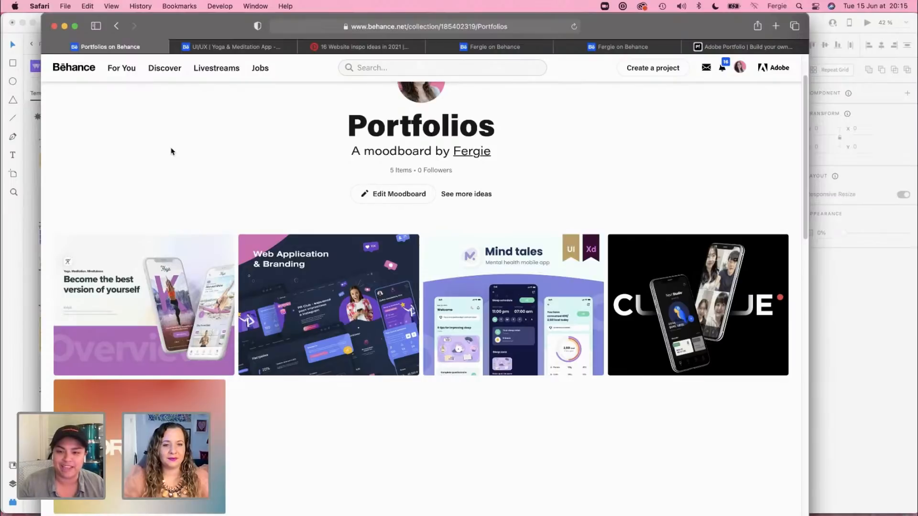
click(494, 288)
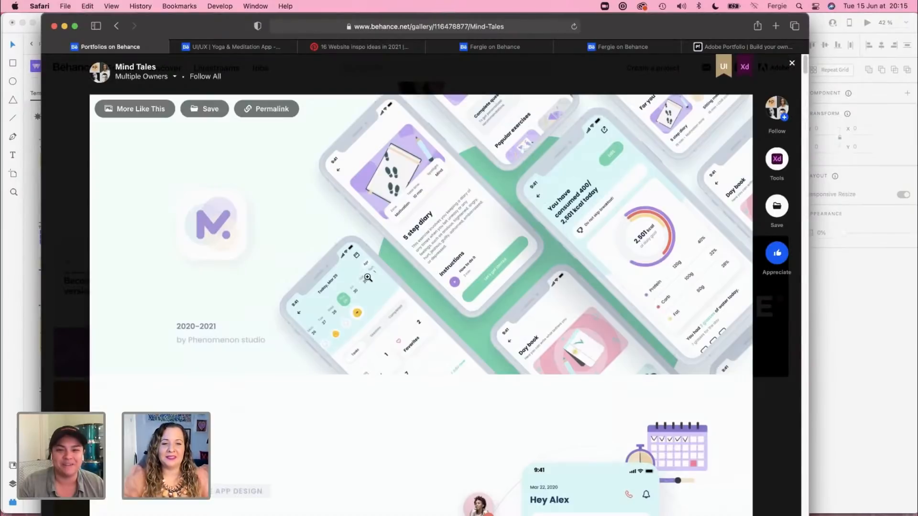
scroll(354, 308, down, 6)
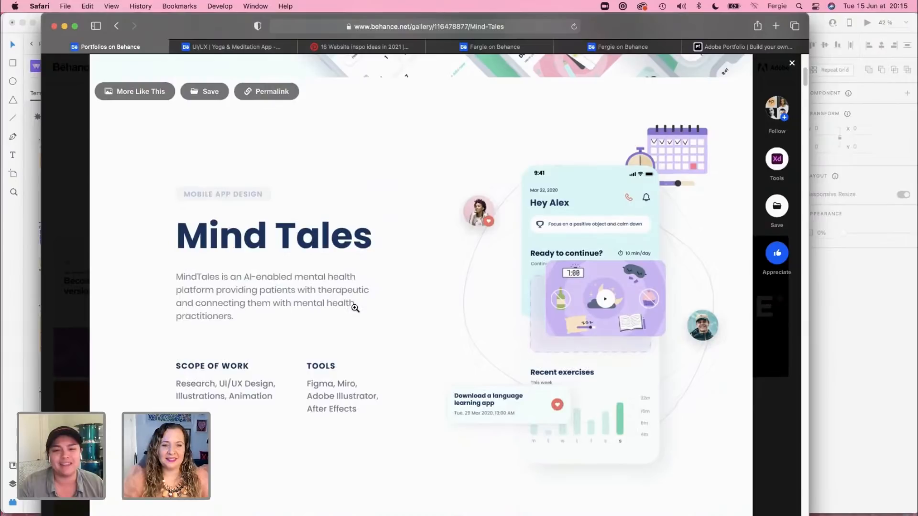
scroll(146, 285, down, 3)
scroll(147, 284, down, 10)
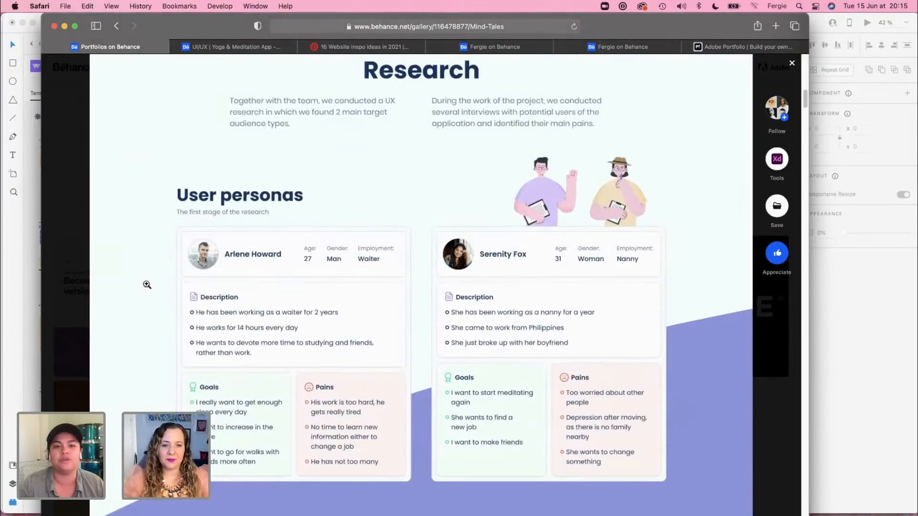
scroll(147, 284, down, 2)
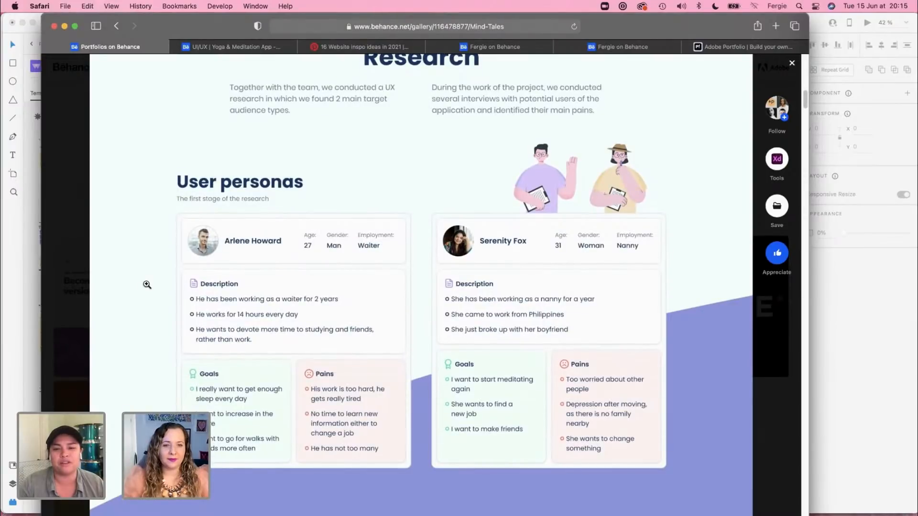
scroll(147, 284, down, 6)
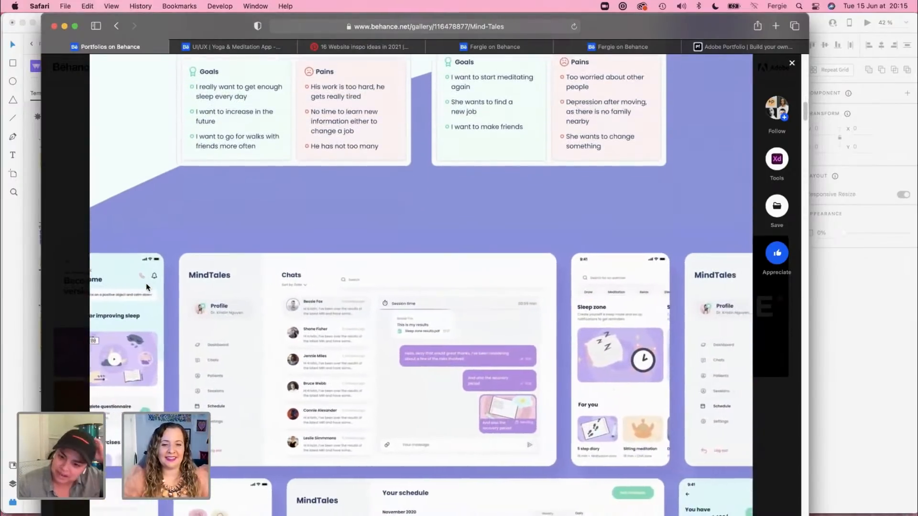
scroll(147, 285, down, 3)
scroll(147, 287, down, 3)
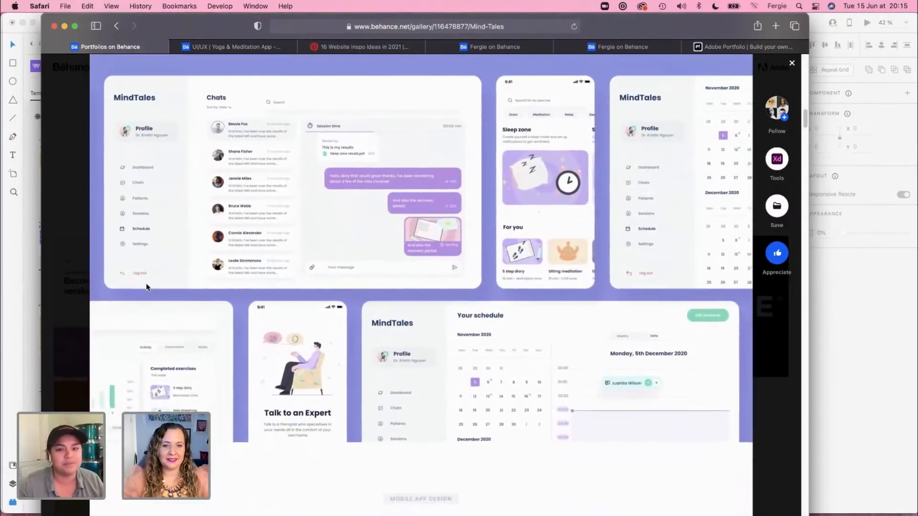
Step: Examine the Mind Tales User journey flowchart from the splash screen through to the Wireframes section
scroll(147, 286, down, 7)
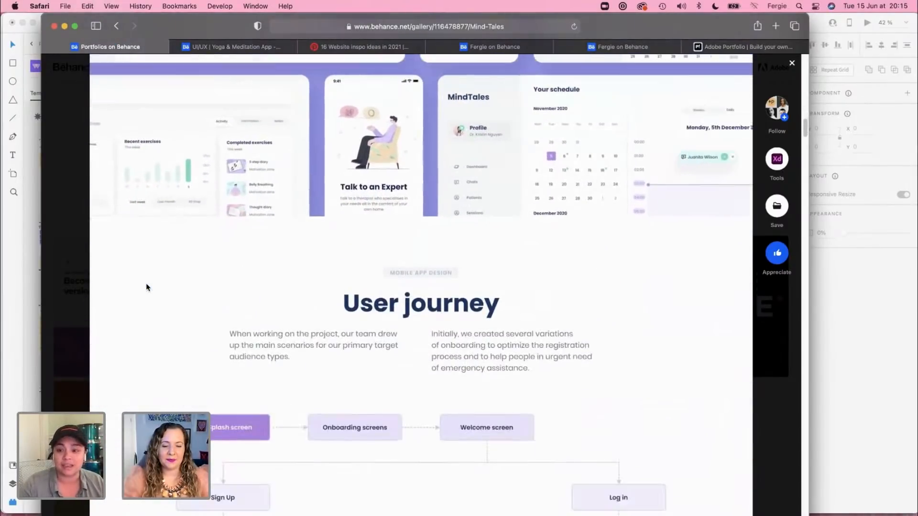
scroll(147, 285, down, 3)
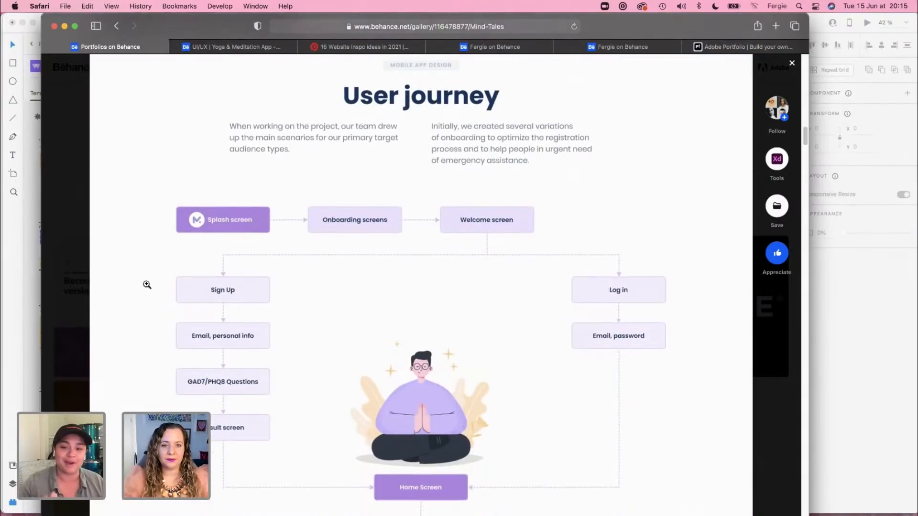
scroll(147, 286, down, 2)
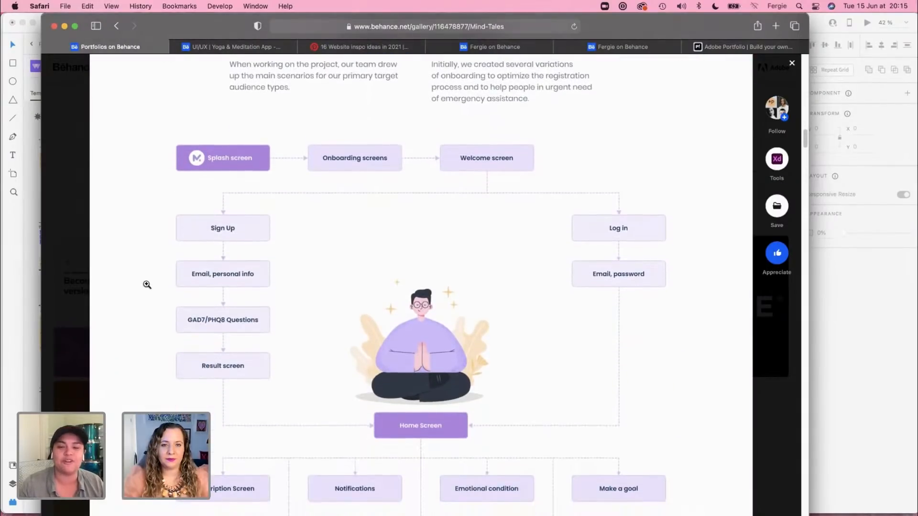
scroll(147, 285, down, 1)
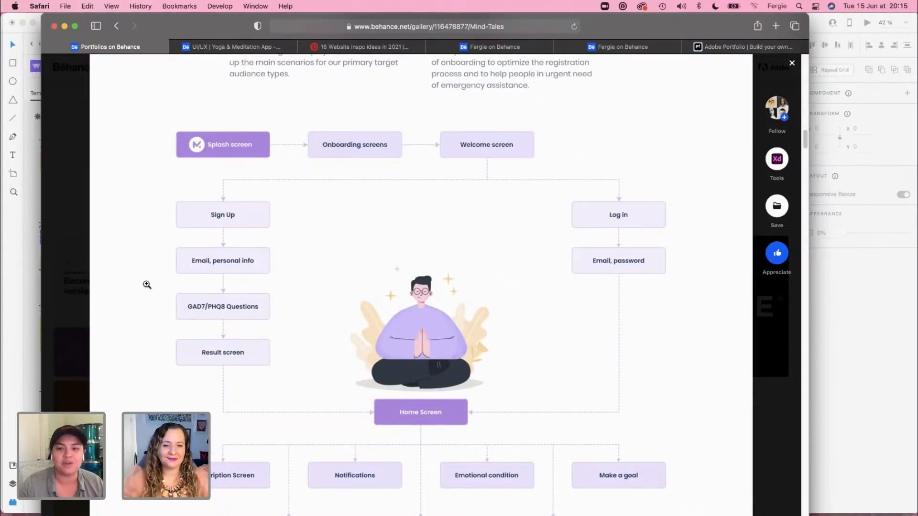
scroll(146, 285, down, 5)
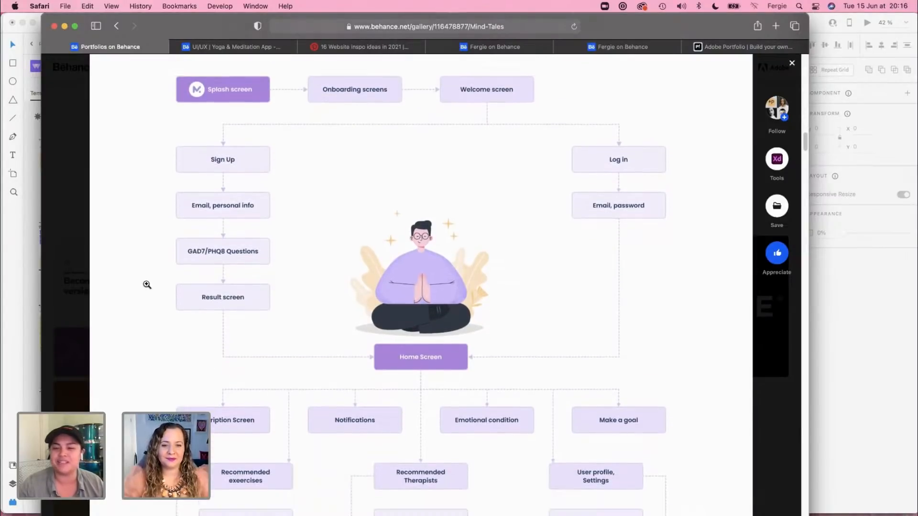
scroll(146, 285, down, 10)
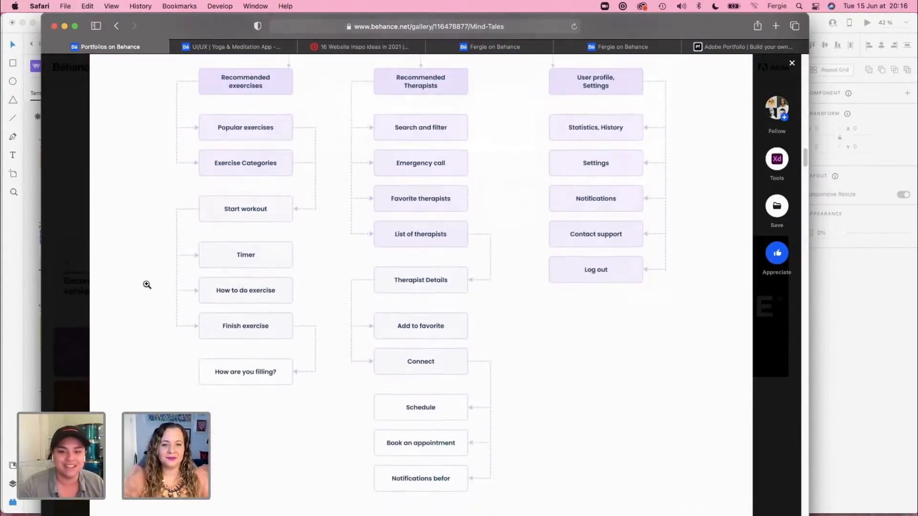
scroll(147, 286, down, 8)
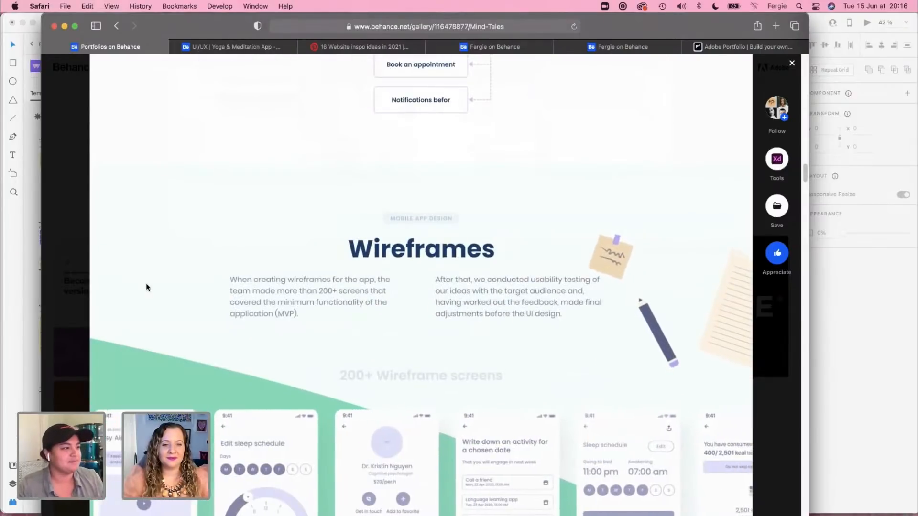
Step: Review how Mind Tales presents its wireframe screens, Usability Testing, Scenarios and Respondent's Feedback
scroll(147, 287, down, 11)
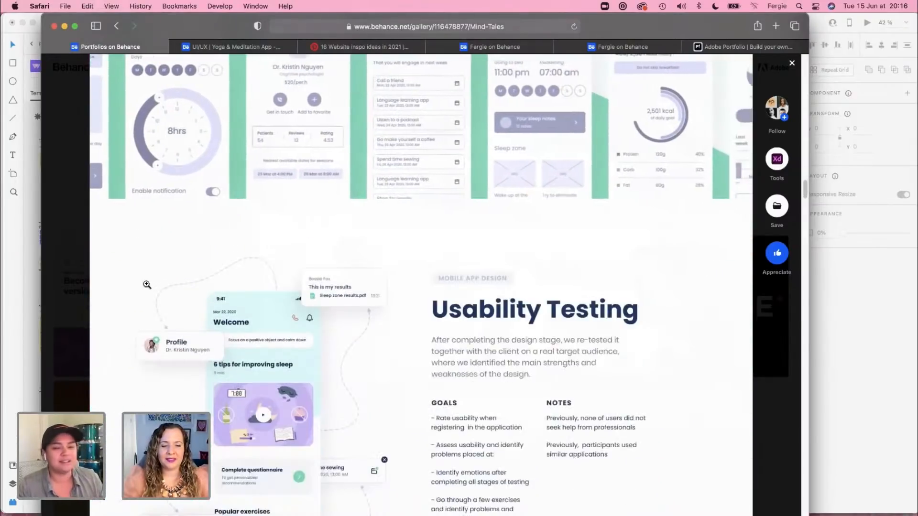
scroll(145, 285, down, 2)
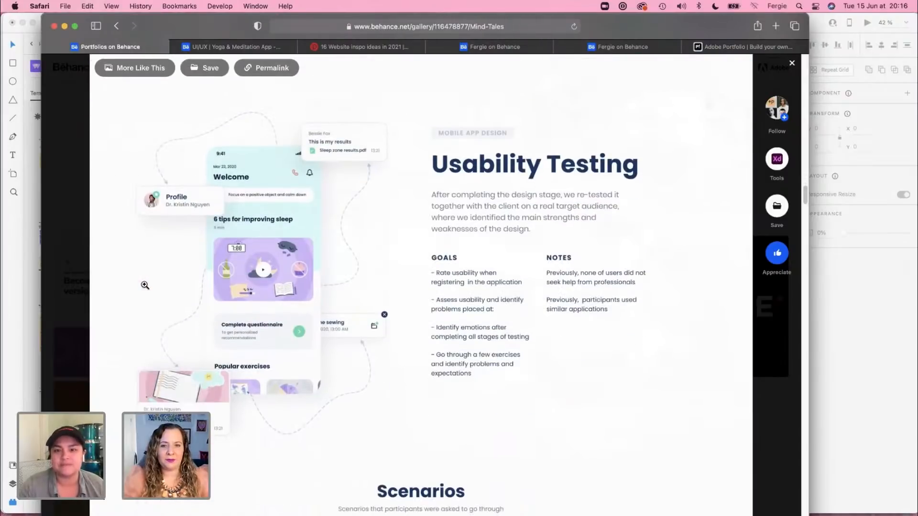
scroll(145, 285, down, 6)
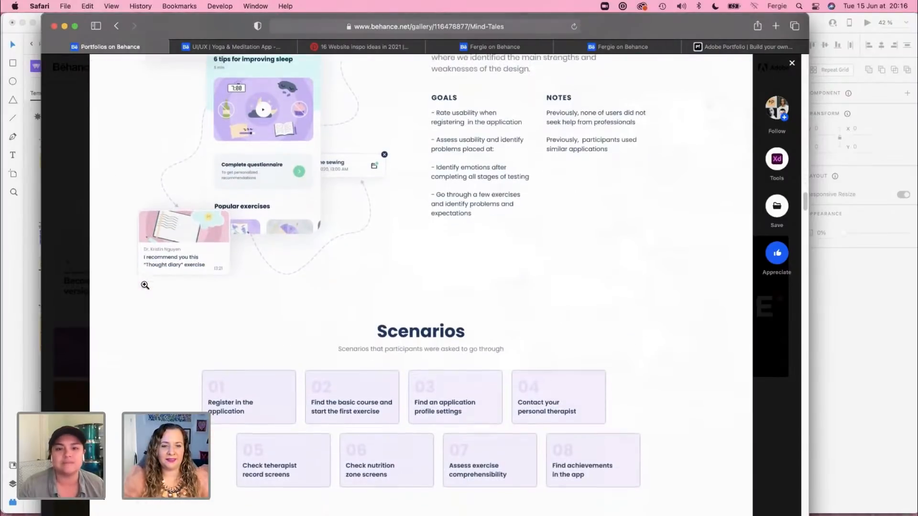
scroll(145, 286, down, 5)
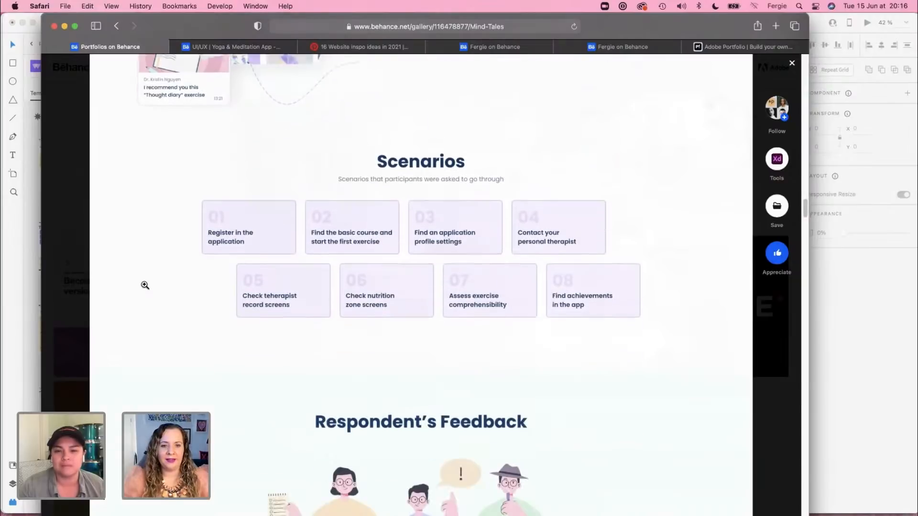
scroll(145, 286, down, 3)
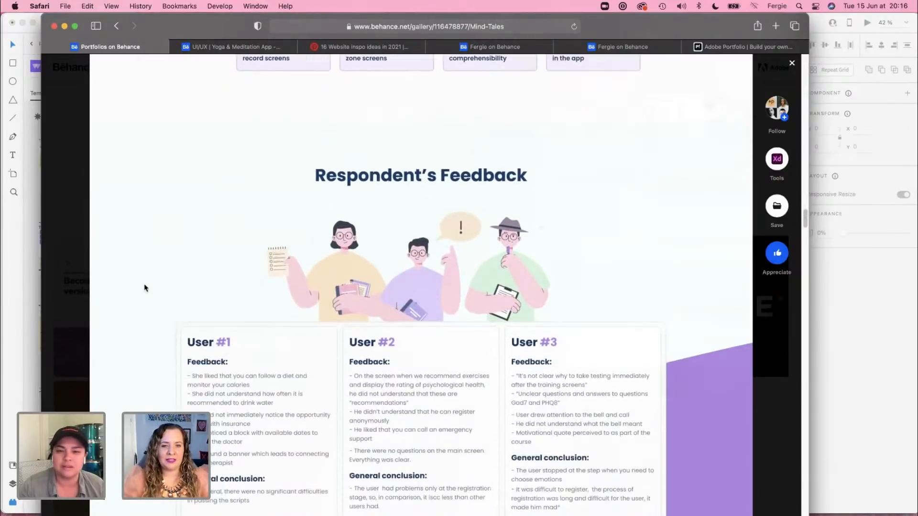
scroll(145, 287, down, 9)
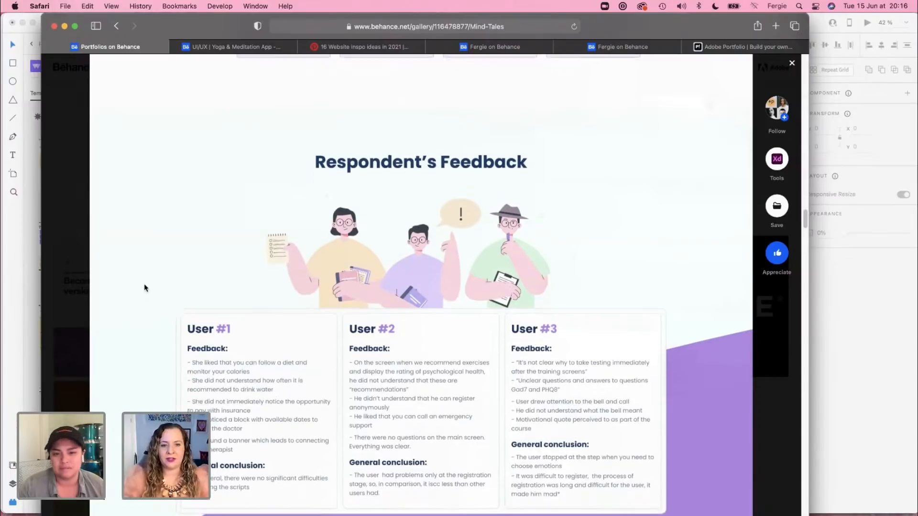
Step: Look over the Mind Tales Visual Identity, illustration and onboarding sections down to Home Screen
scroll(144, 285, down, 11)
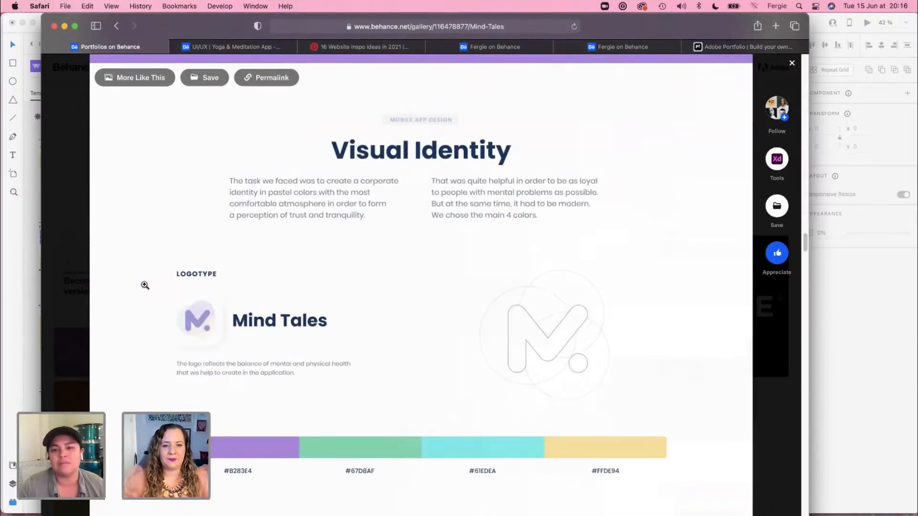
scroll(145, 287, down, 14)
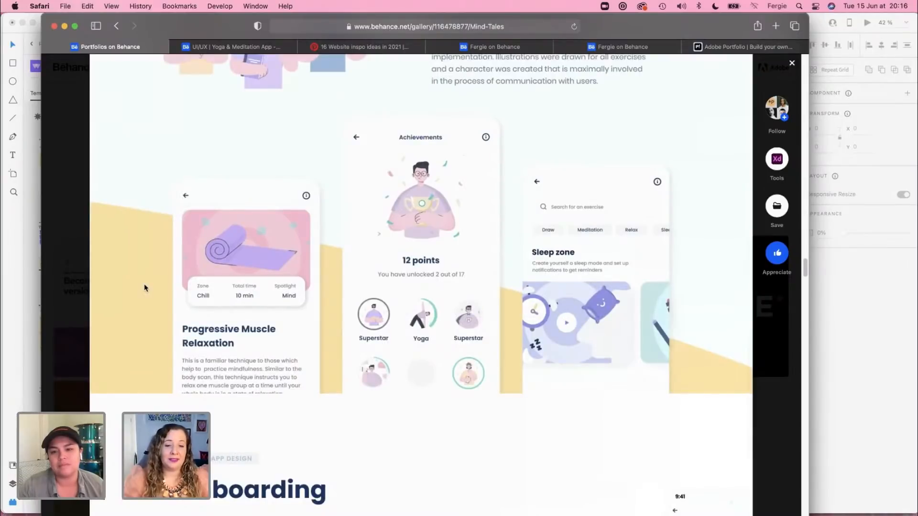
scroll(145, 285, down, 4)
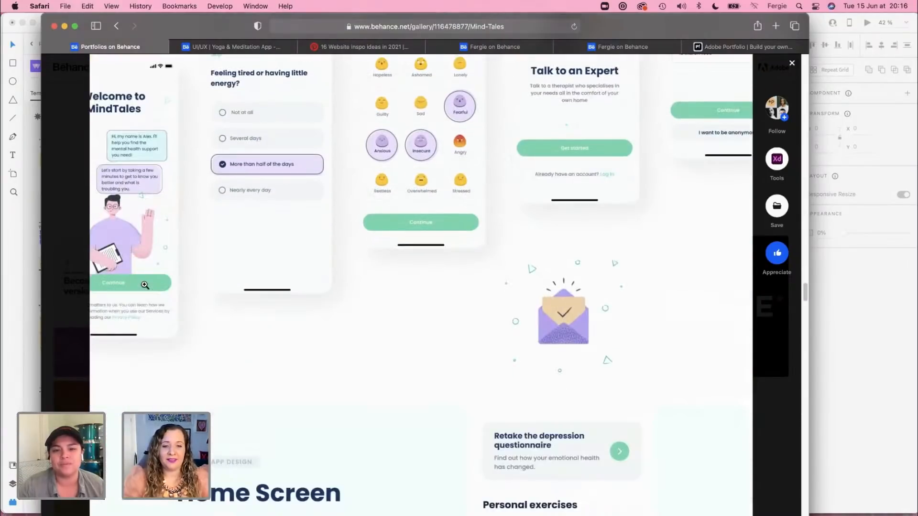
Step: Review how Mind Tales presents its Home Screen mockups, continuing to the My tasks section
scroll(145, 286, down, 5)
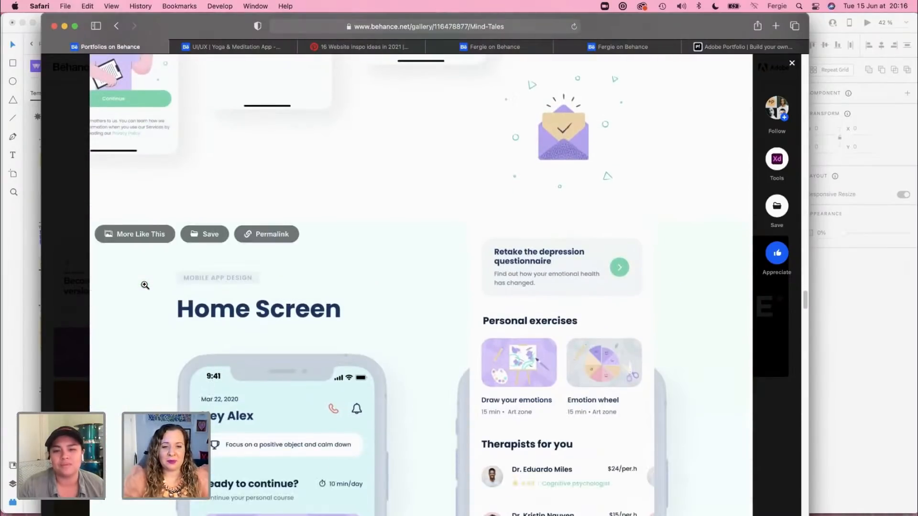
scroll(145, 286, down, 4)
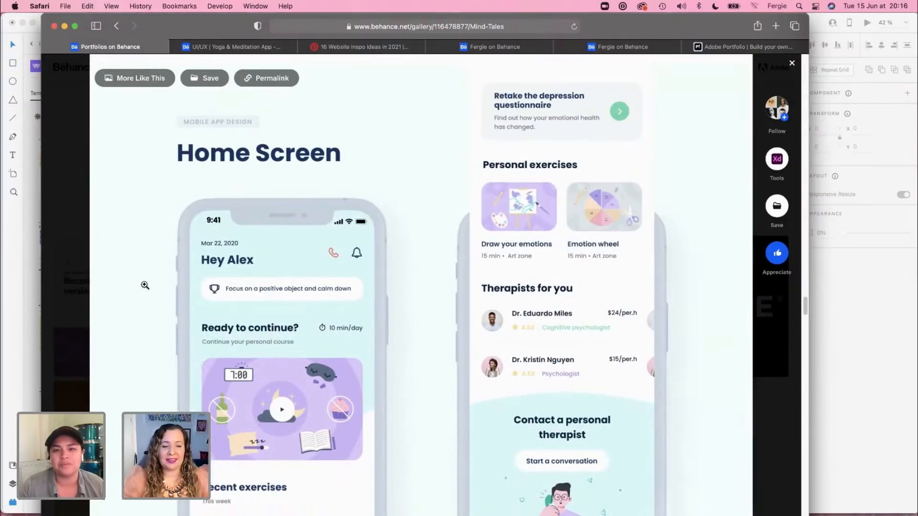
scroll(145, 285, down, 9)
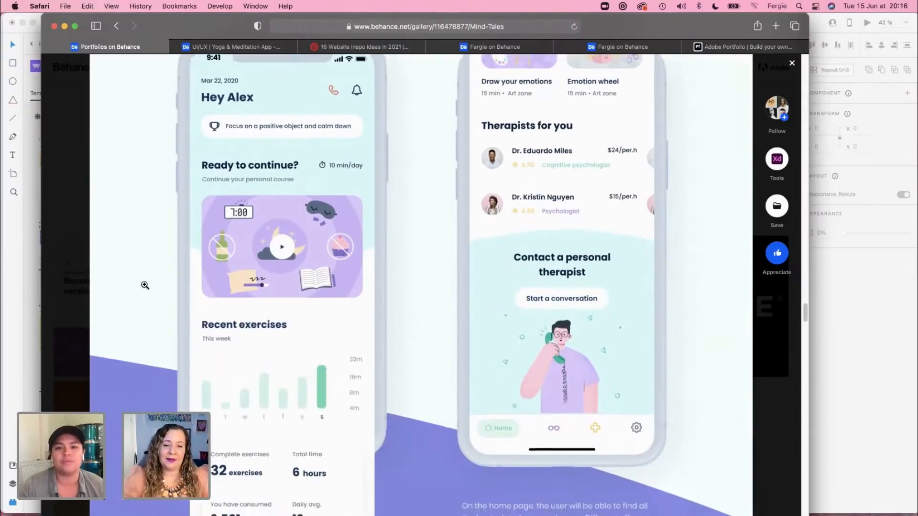
scroll(145, 286, down, 3)
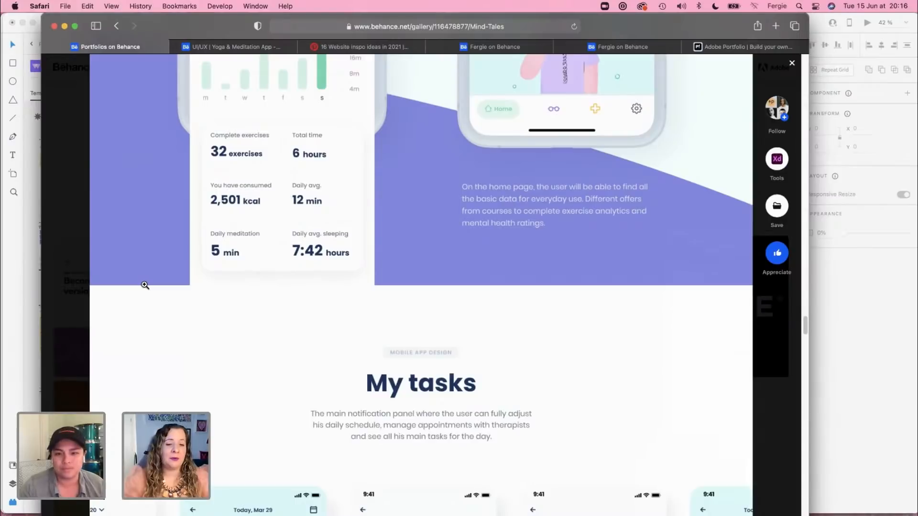
scroll(145, 286, down, 7)
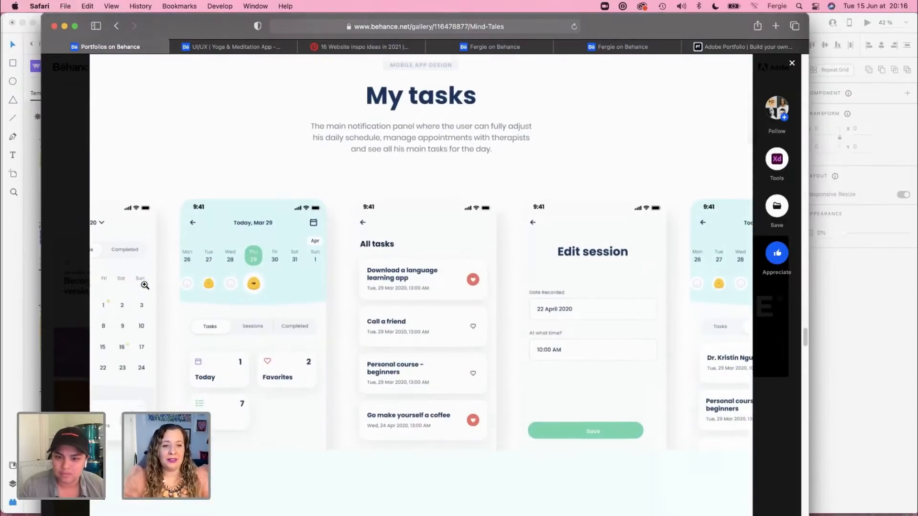
Step: Look over the My tasks screens and the angled Therapists mockups down to Sleep zone
scroll(145, 286, down, 2)
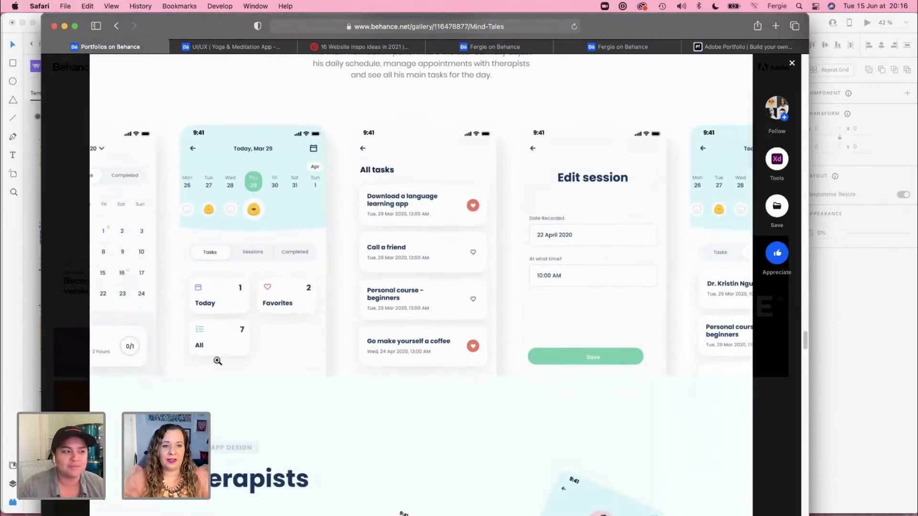
scroll(218, 361, down, 6)
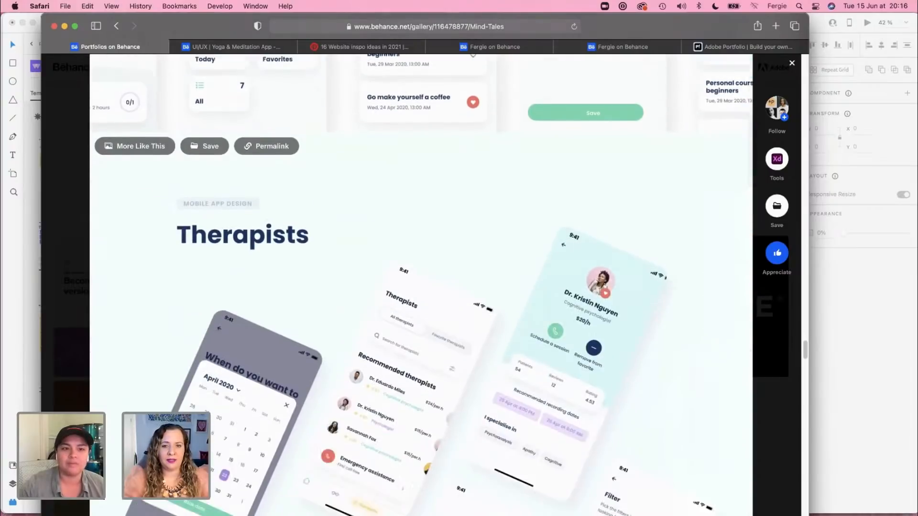
scroll(421, 287, down, 2)
scroll(421, 286, down, 7)
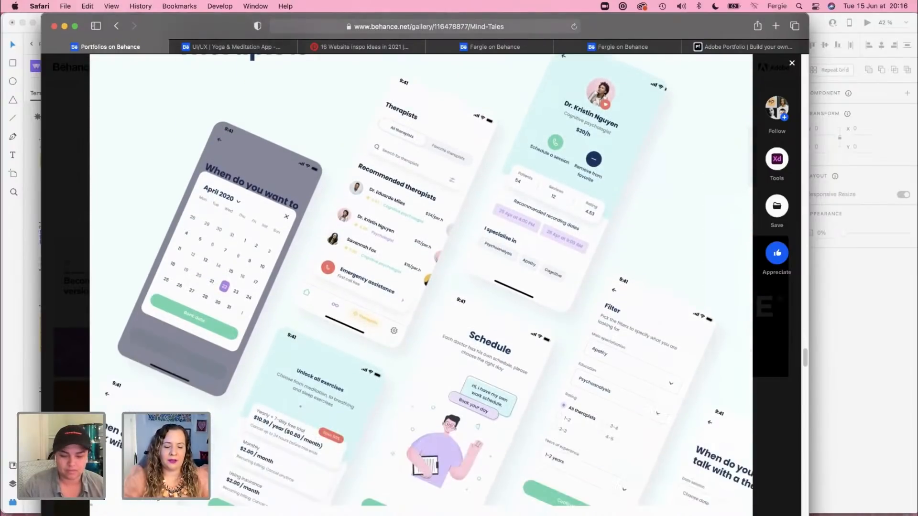
scroll(421, 287, down, 6)
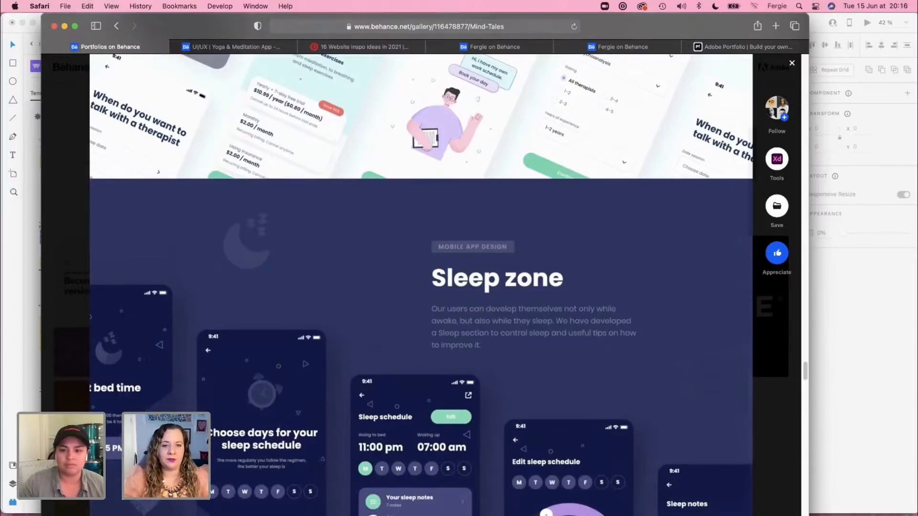
Step: Examine the Sleep zone and Learning zone sections, returning to Sleep zone to watch its animated dark-to-light transition
scroll(421, 287, down, 1)
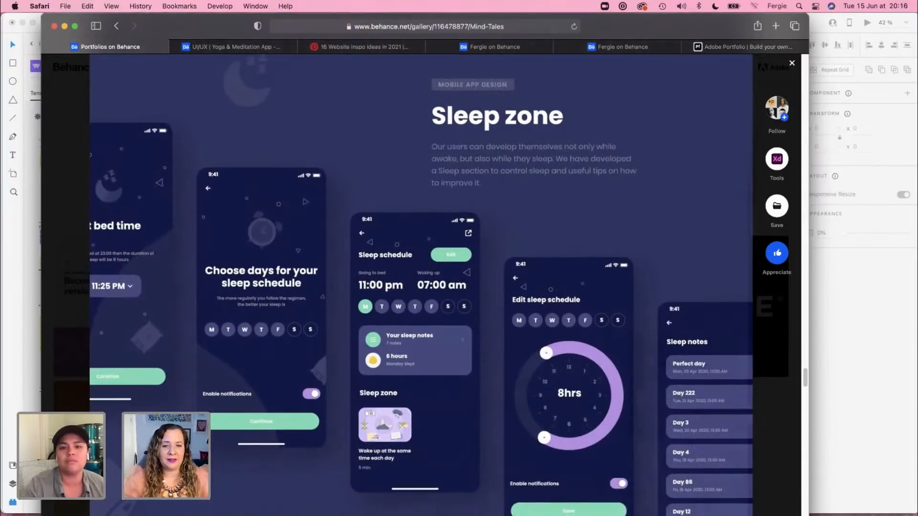
scroll(420, 287, down, 5)
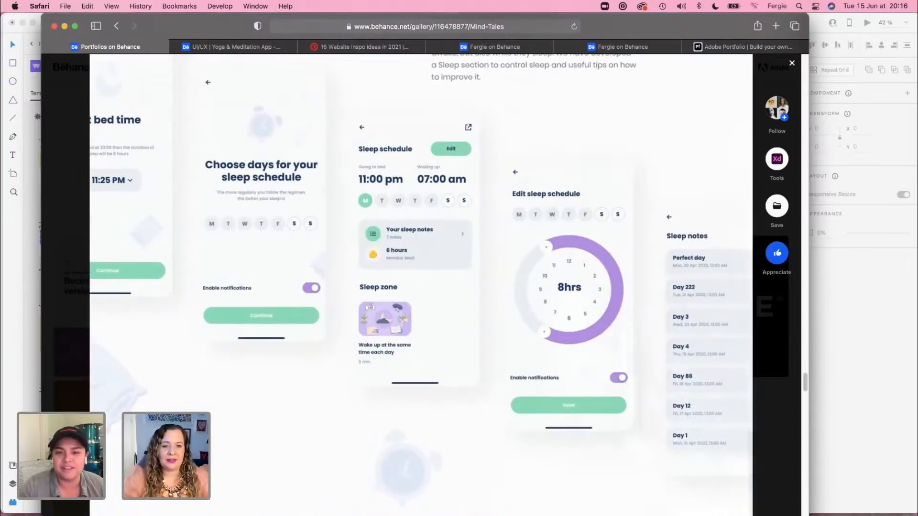
scroll(421, 287, down, 10)
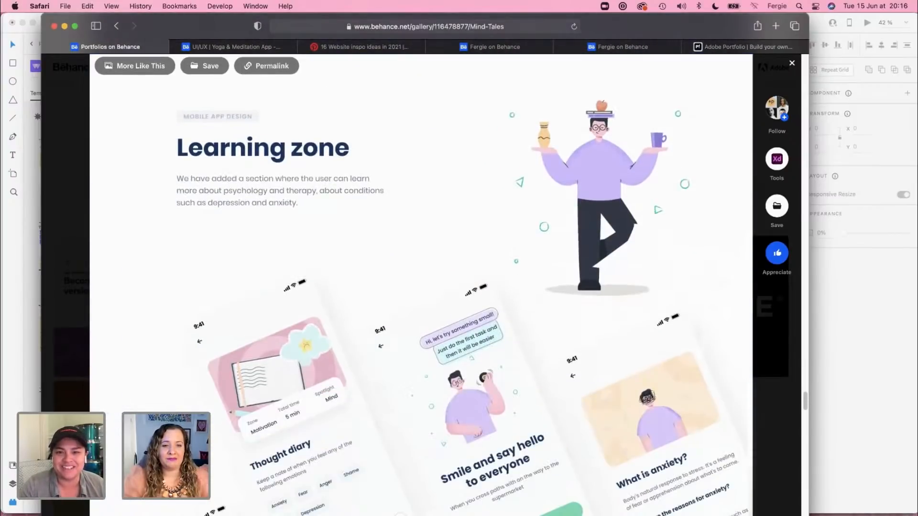
scroll(420, 287, up, 1)
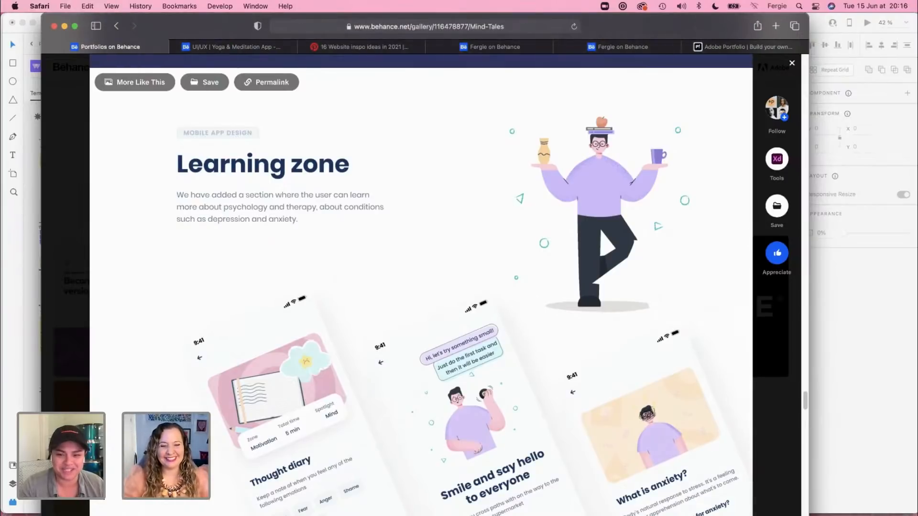
scroll(421, 287, down, 3)
scroll(421, 286, down, 6)
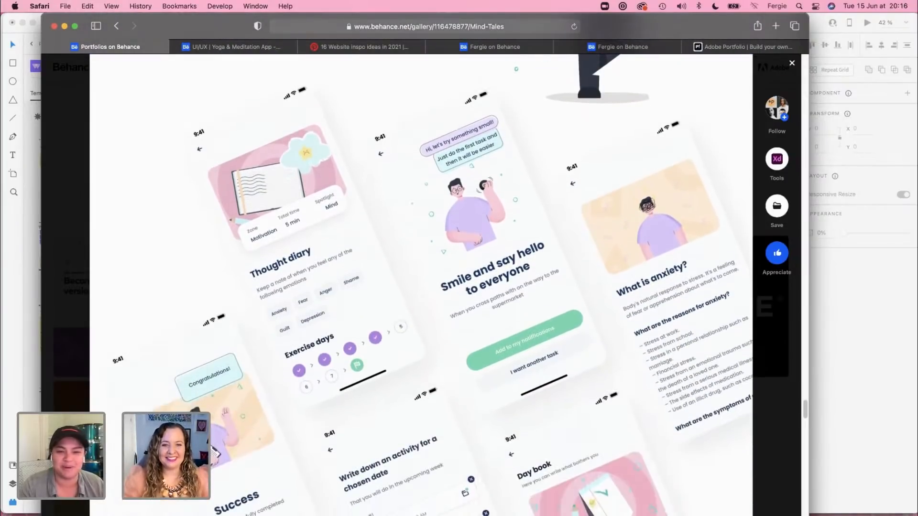
scroll(421, 287, up, 15)
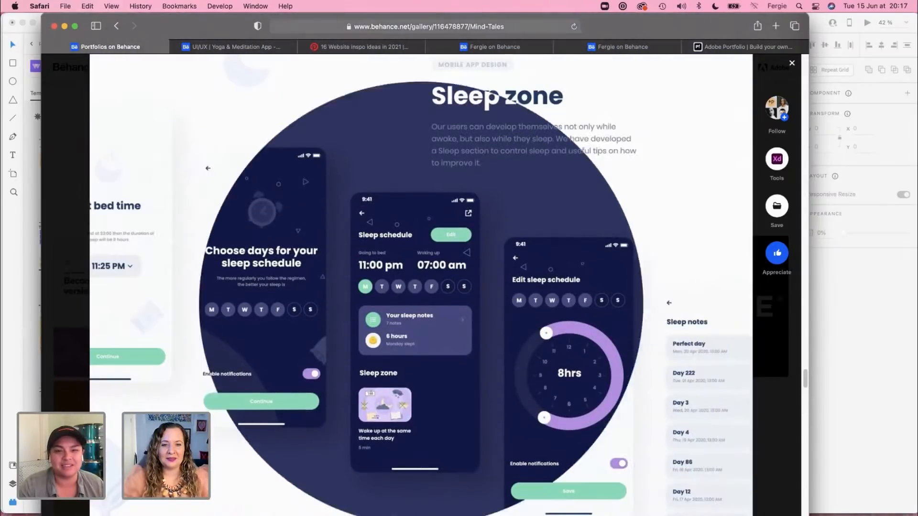
scroll(420, 287, down, 1)
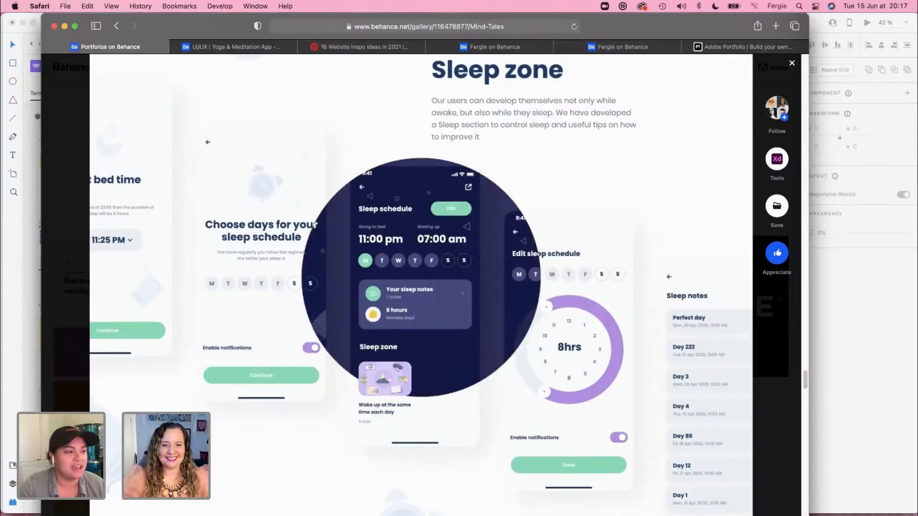
Step: Review the Mind Tales Exercises screens and the Web version section
scroll(421, 287, down, 10)
scroll(421, 287, down, 12)
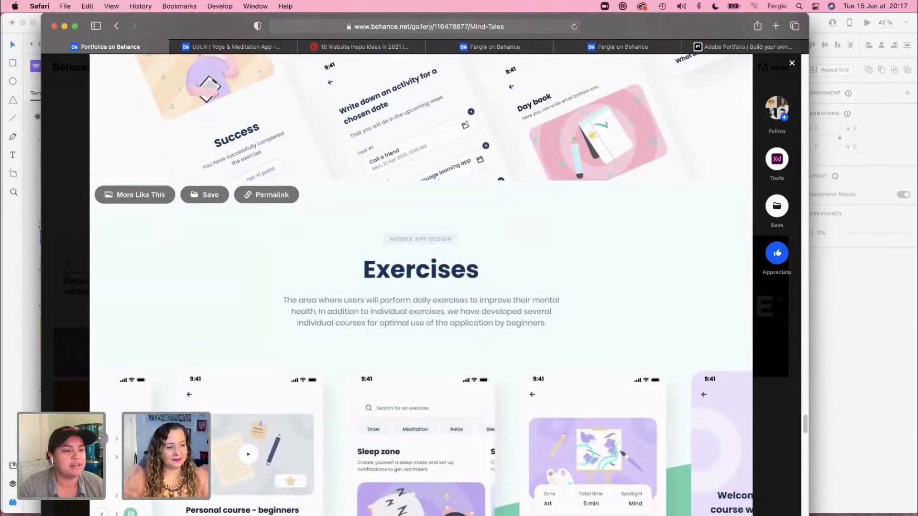
scroll(421, 287, down, 13)
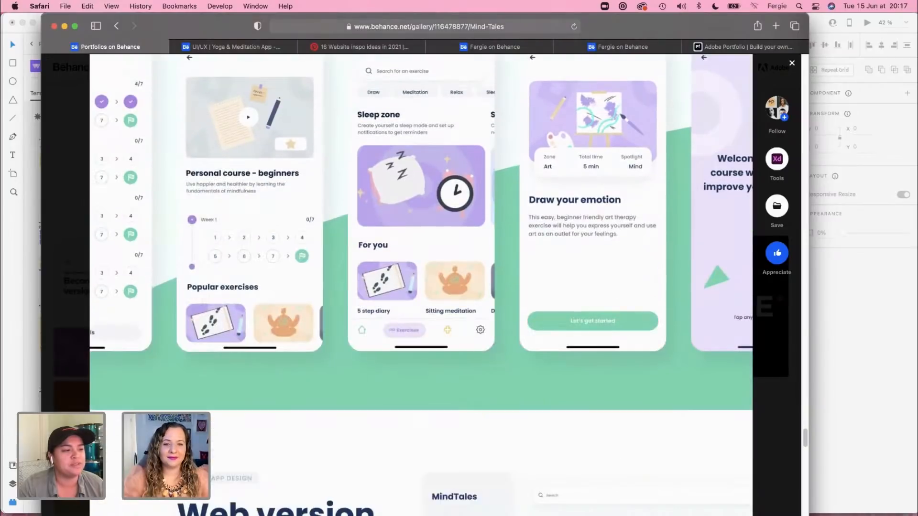
scroll(421, 287, down, 1)
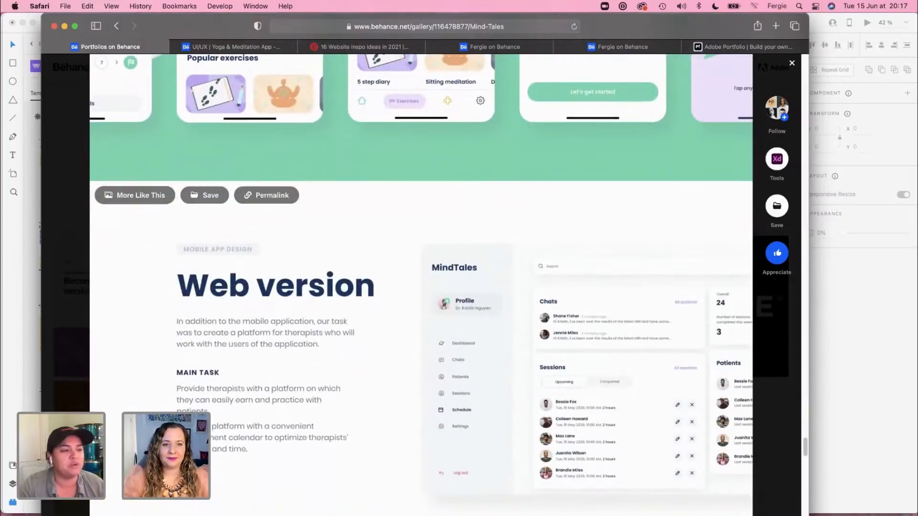
Step: Close the Mind Tales project and switch back to XD at the Case Study 1 artboard
click(71, 341)
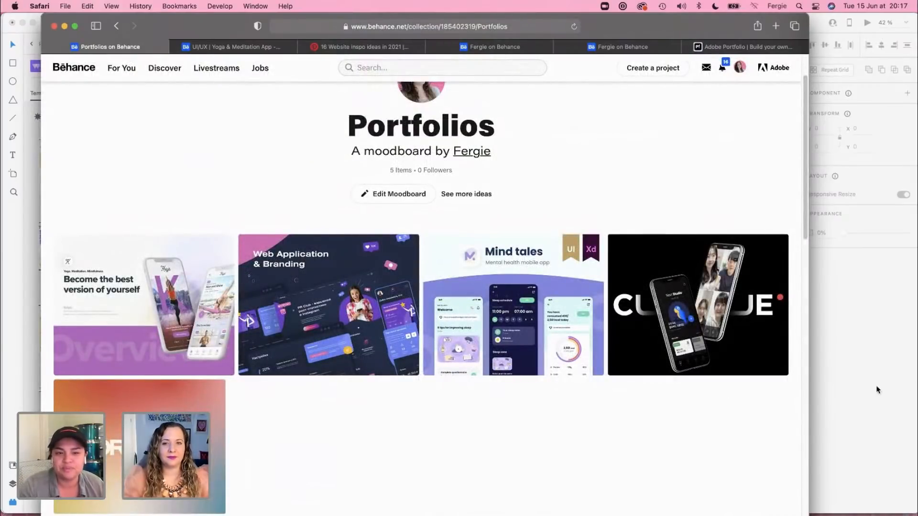
click(866, 355)
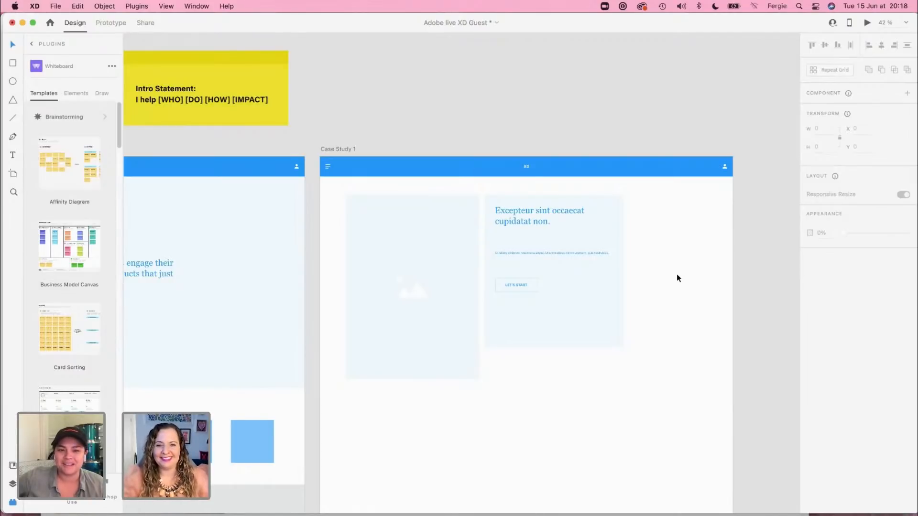
scroll(676, 274, down, 3)
scroll(688, 306, up, 2)
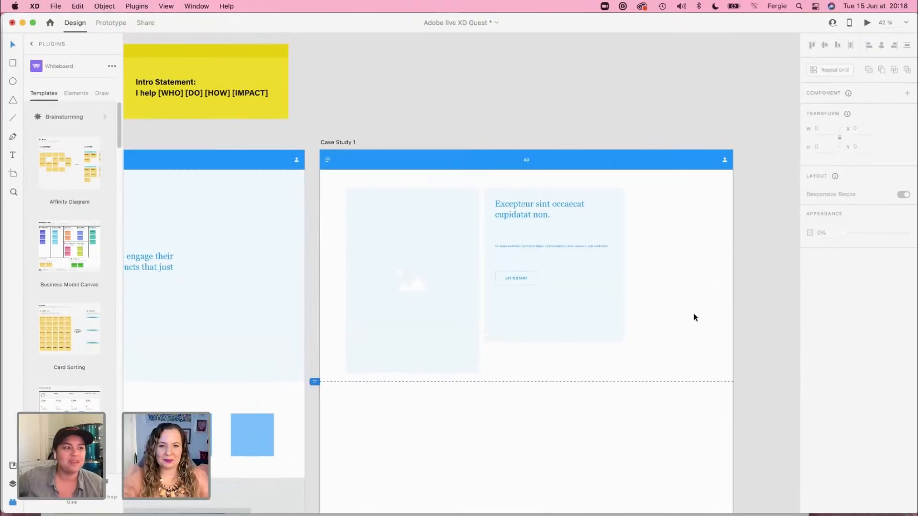
Step: Switch to the XD-wireframes-web-2021 document and look through its Portfolio Sections and Forms artboards
click(198, 6)
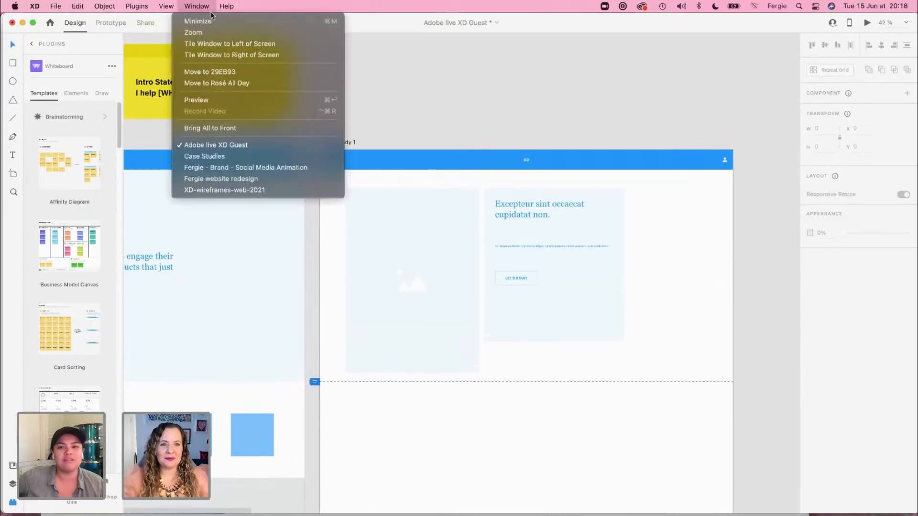
click(237, 190)
scroll(716, 305, down, 2)
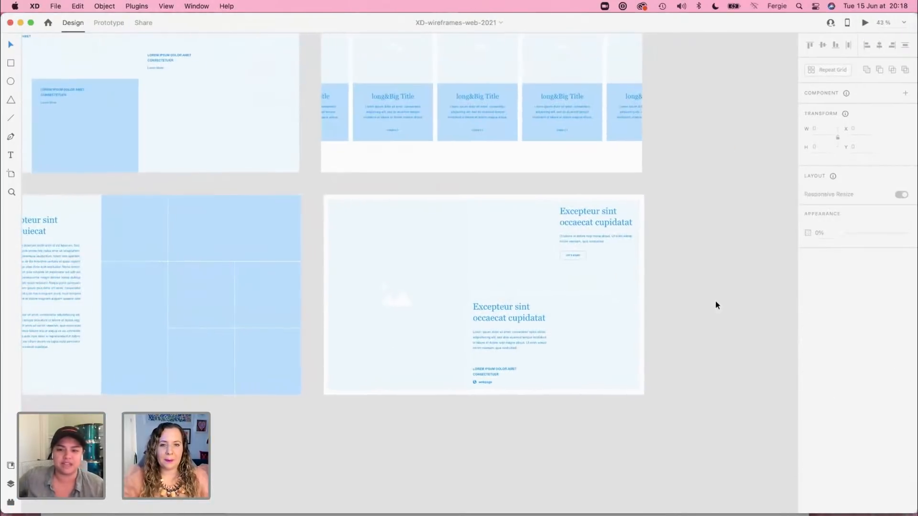
scroll(716, 305, up, 5)
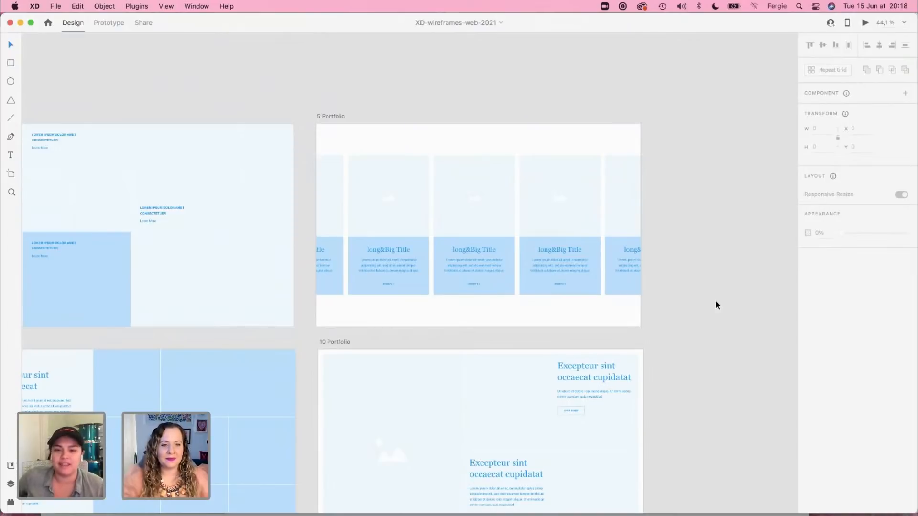
scroll(716, 305, down, 3)
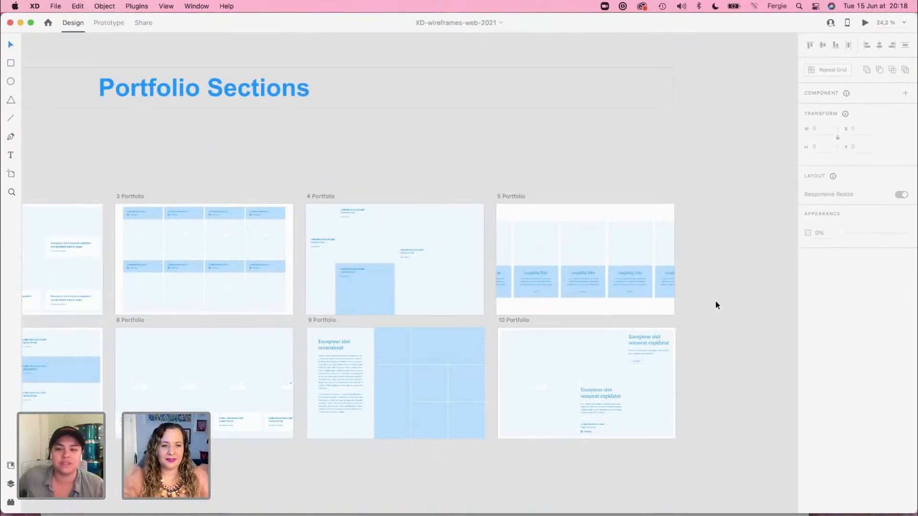
drag(113, 162, 916, 168)
drag(344, 163, 643, 162)
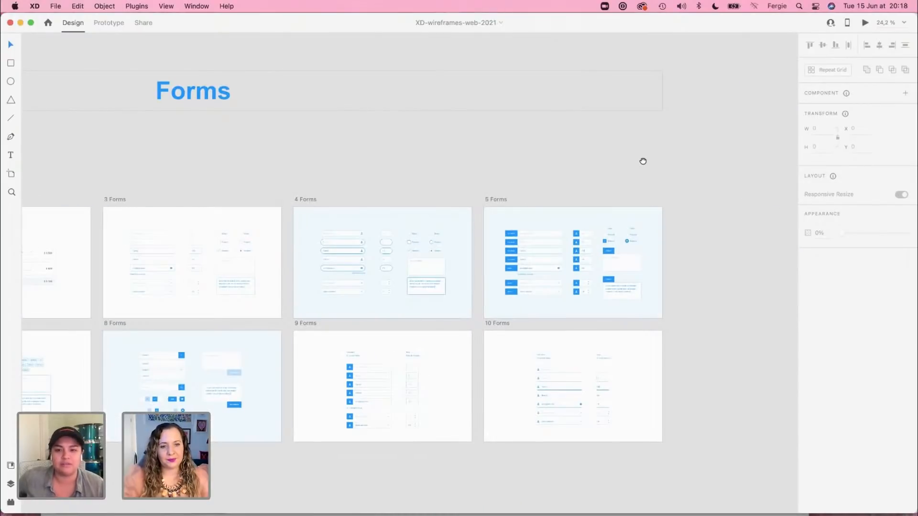
Step: Find the Landing Sections and select the hero background, Big Title block and both text blocks on 4 Landing
scroll(611, 265, down, 1)
scroll(611, 266, down, 4)
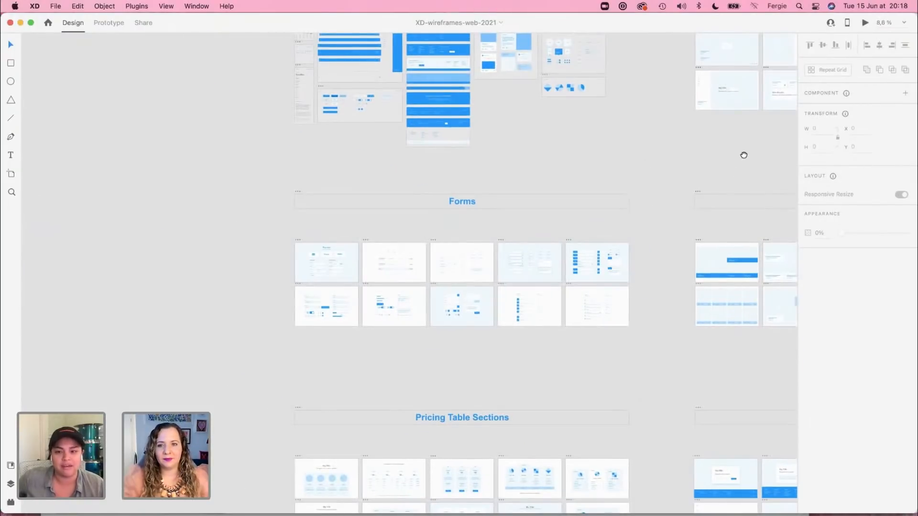
drag(744, 152, 415, 329)
scroll(571, 231, up, 5)
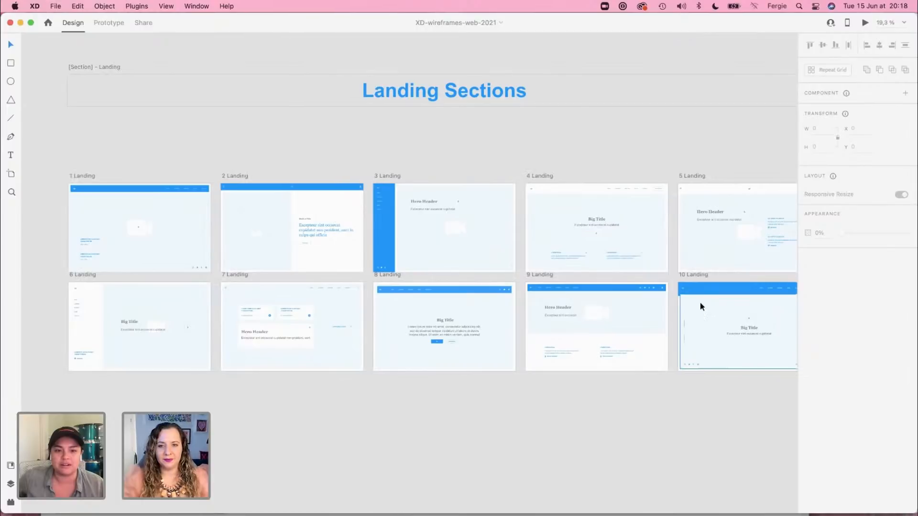
scroll(622, 258, up, 6)
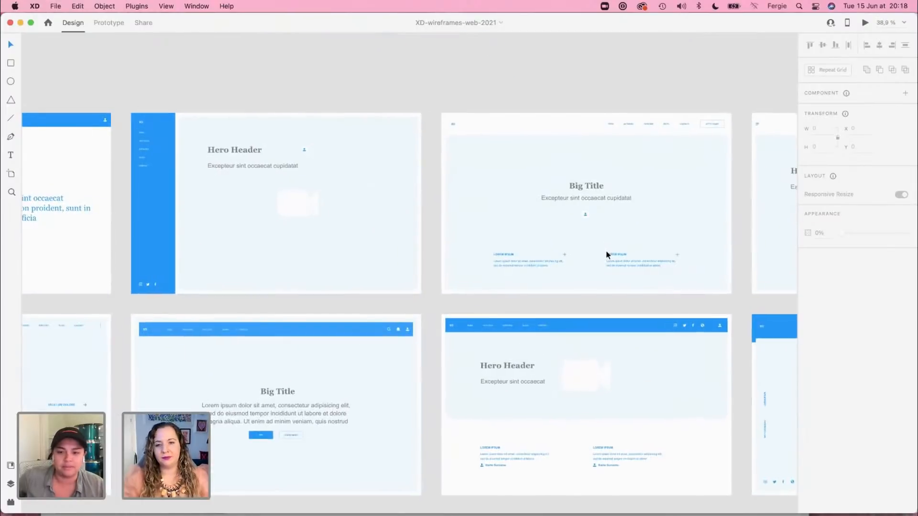
scroll(607, 255, up, 2)
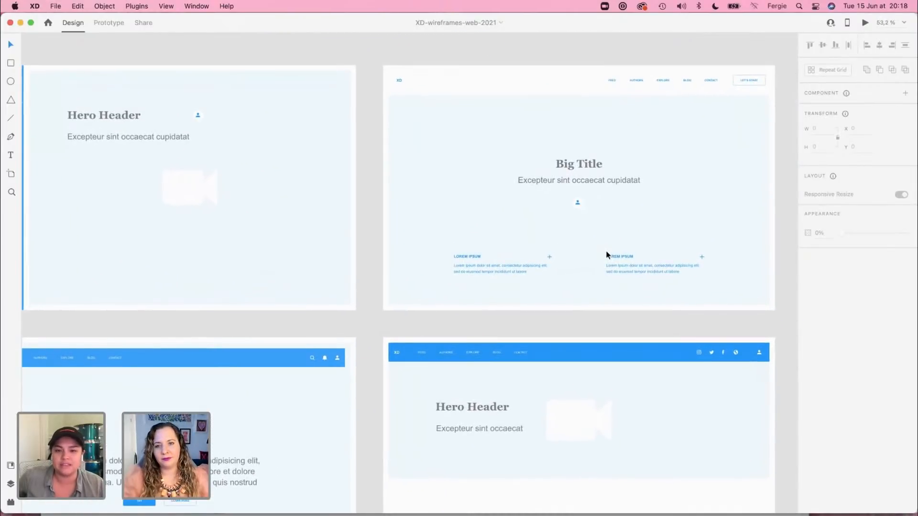
click(699, 285)
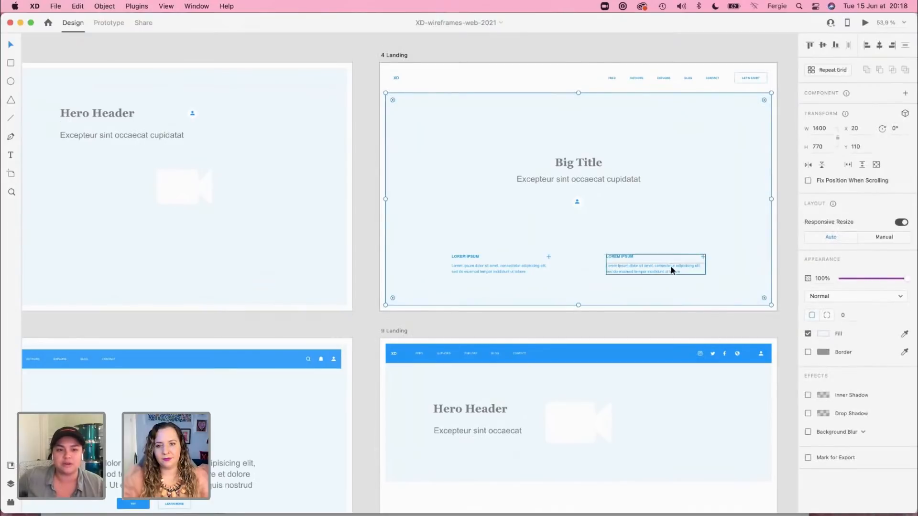
drag(725, 325, 476, 152)
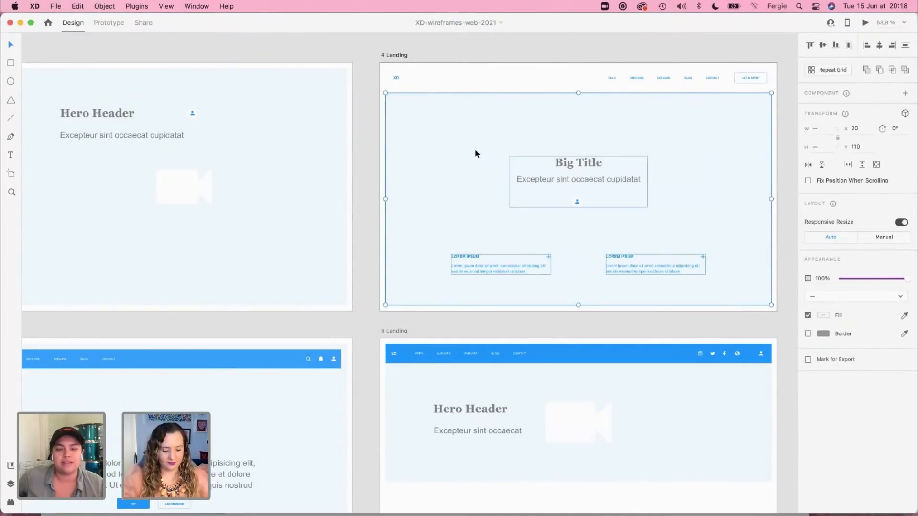
Step: Return to the Adobe live XD Guest document and move the image and text sections off Case Study 1, above the artboard
key(super+grave)
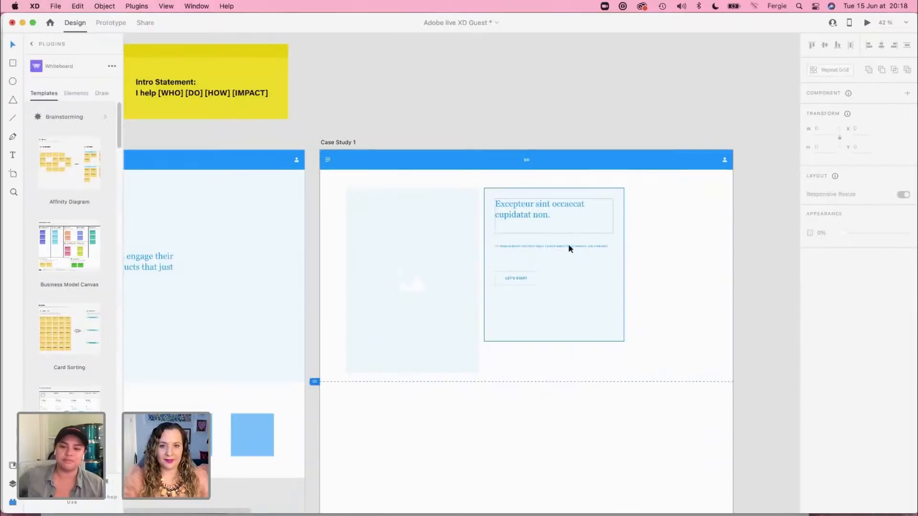
drag(650, 222, 573, 131)
click(558, 239)
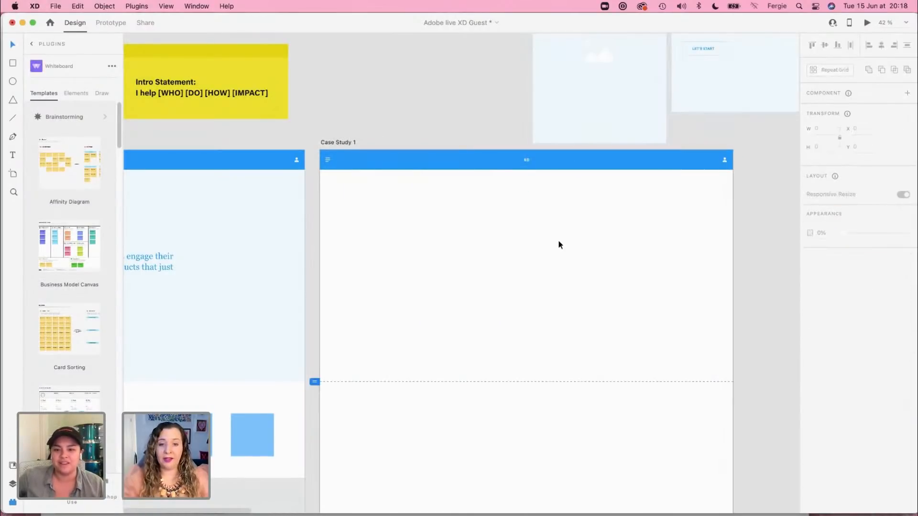
Step: Paste the hero section below Case Study 1's header and scale it to the artboard width, with its background about 1930 × 983 ending at the viewport line
key(super+v)
drag(558, 230, 554, 227)
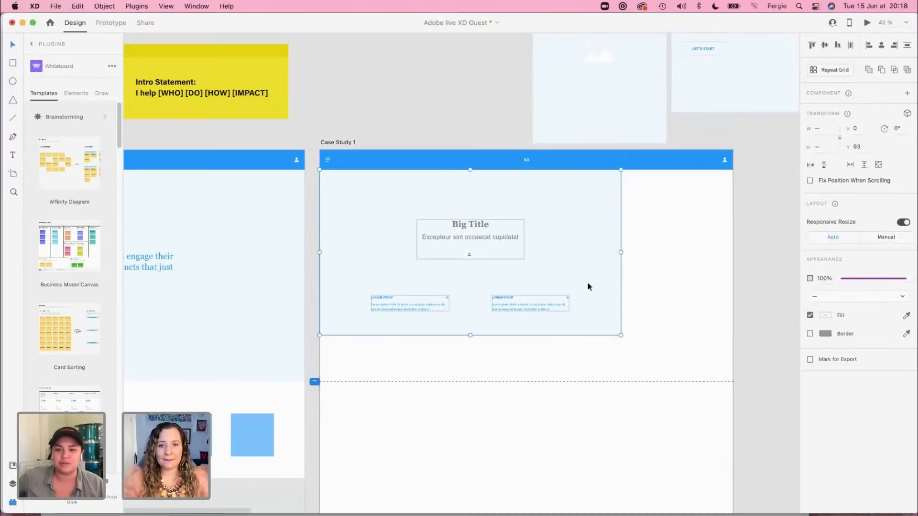
drag(621, 335, 736, 398)
mouse_move(679, 313)
mouse_down()
mouse_move(678, 323)
mouse_move(678, 314)
mouse_up()
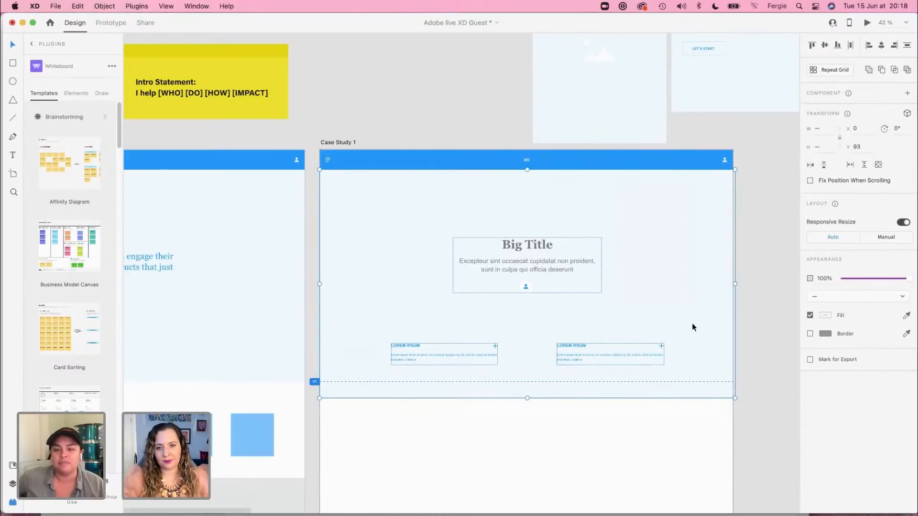
drag(528, 398, 527, 386)
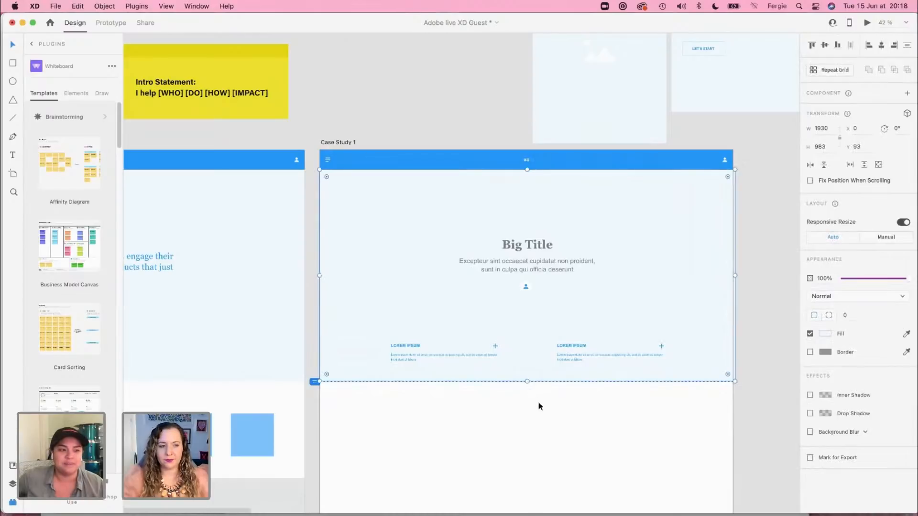
click(537, 402)
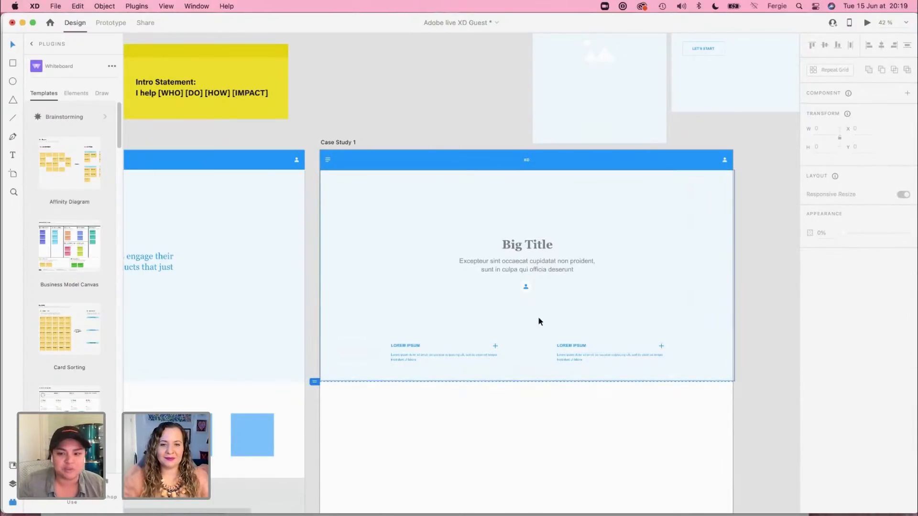
Step: Replace the hero heading "Big Title" on Case Study 1 with "Case Study Title"
scroll(583, 279, up, 5)
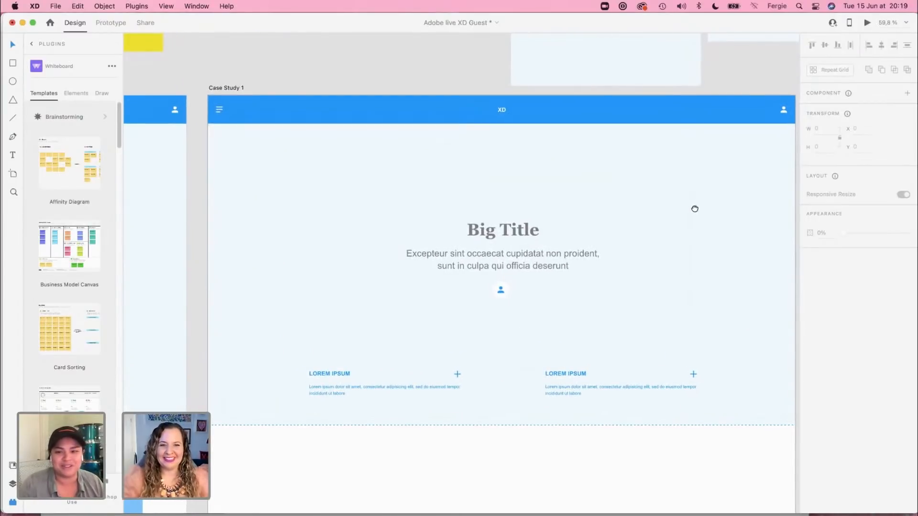
scroll(695, 207, right, 3)
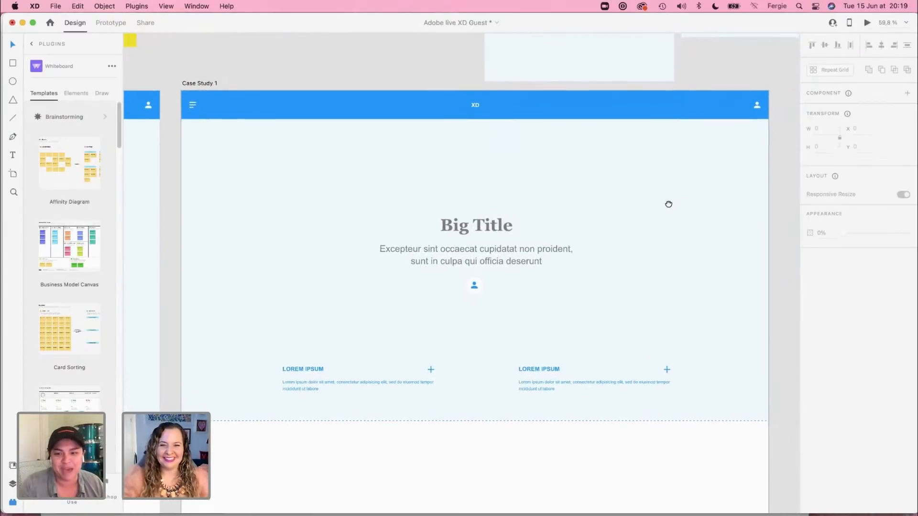
double_click(495, 226)
double_click(495, 225)
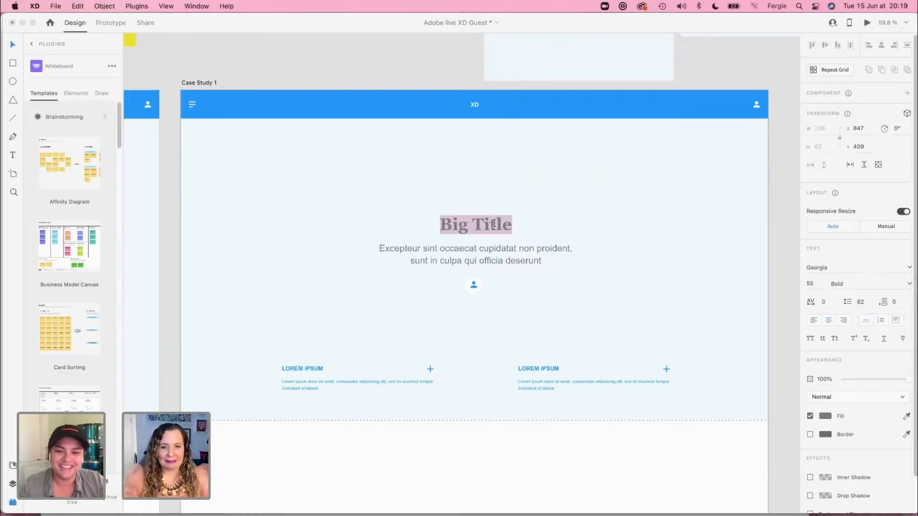
text(Ca)
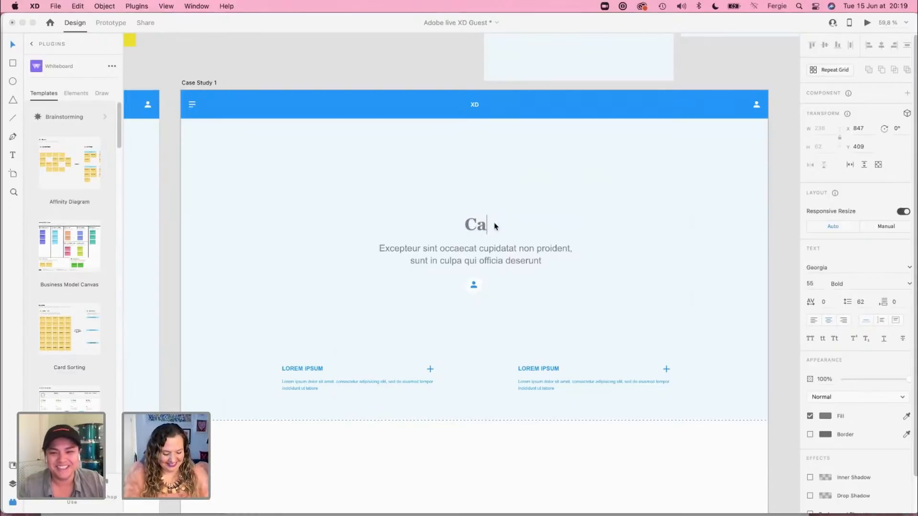
text(se Study Title)
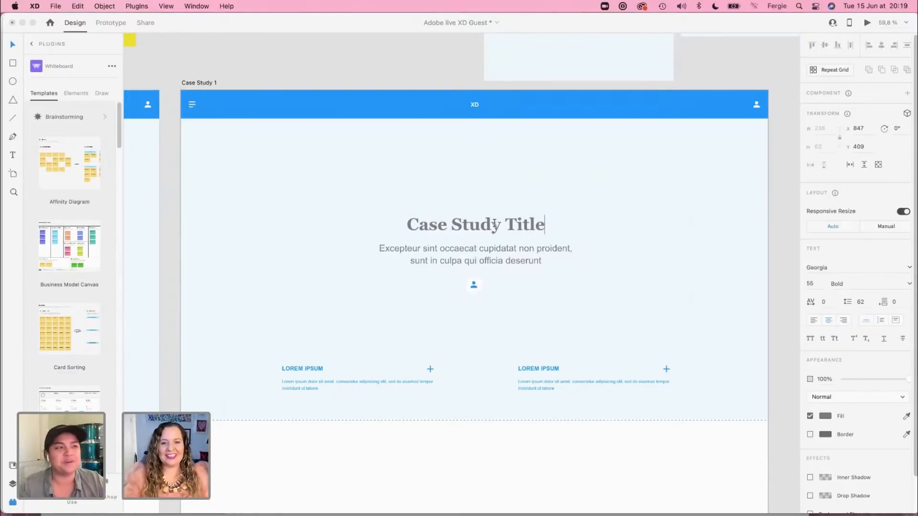
key(Escape)
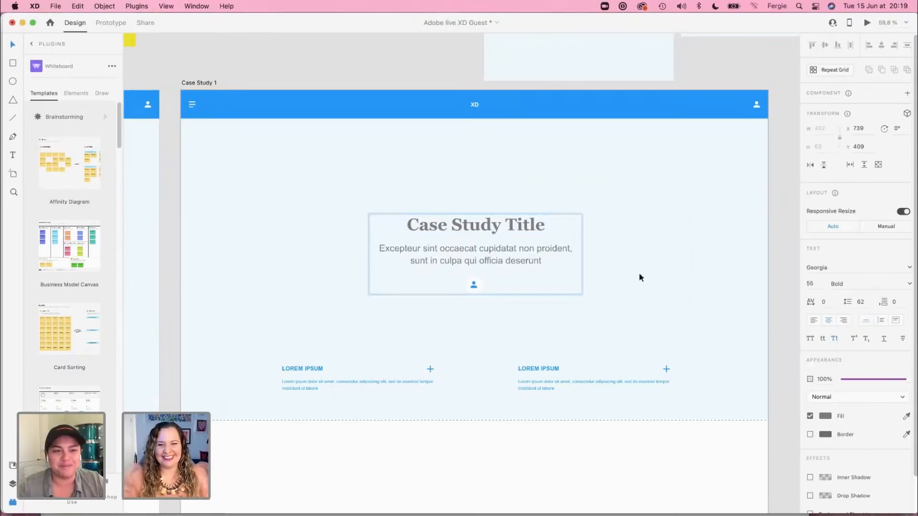
Step: Change the hero subtitle to "Intro / overview goes in here to give a summary of the work" and delete the person icon below it
click(499, 252)
key(Return)
text(Intro )
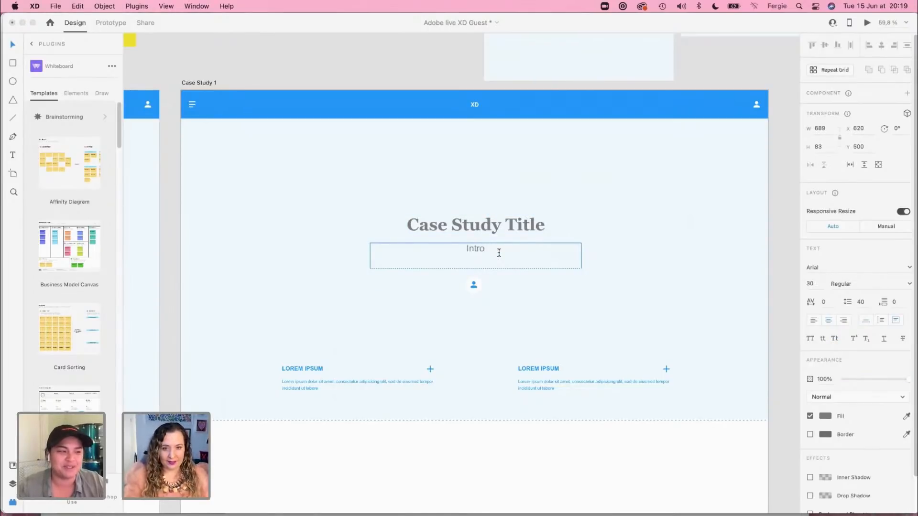
text(/ overvi)
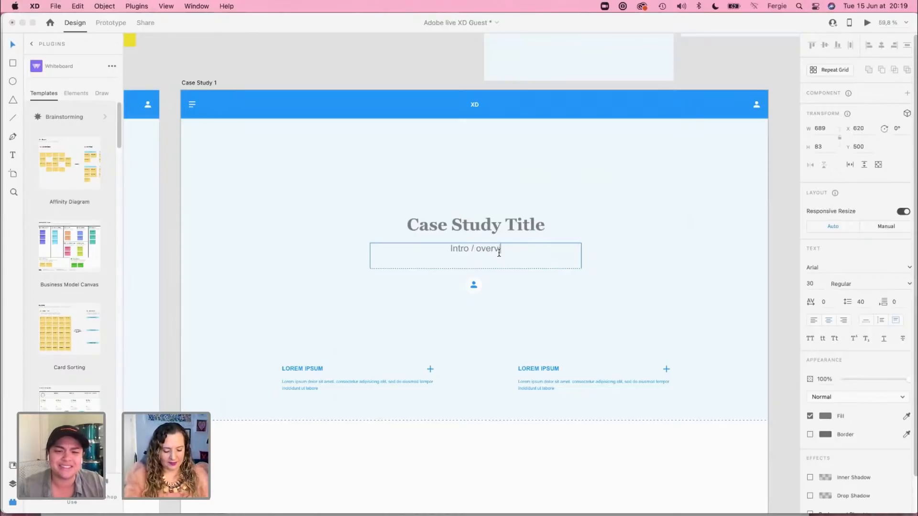
text(ew goes in here )
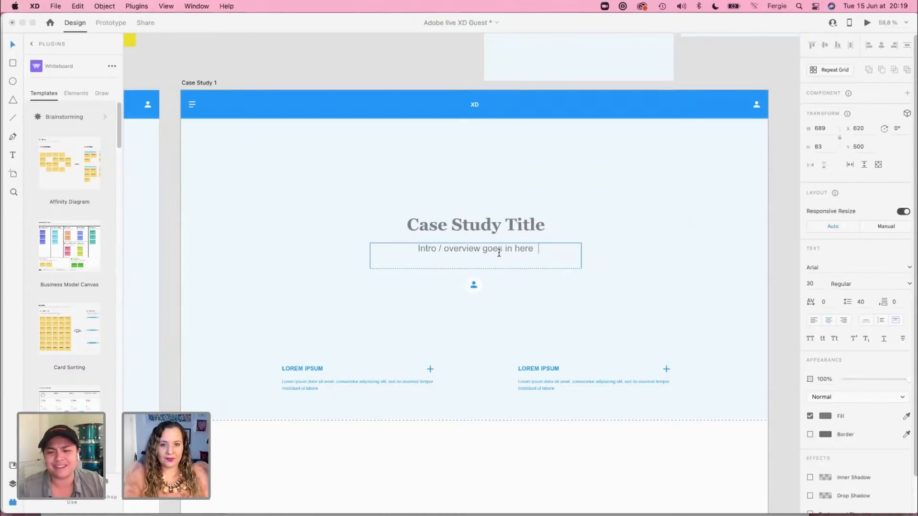
text(t)
text(o g)
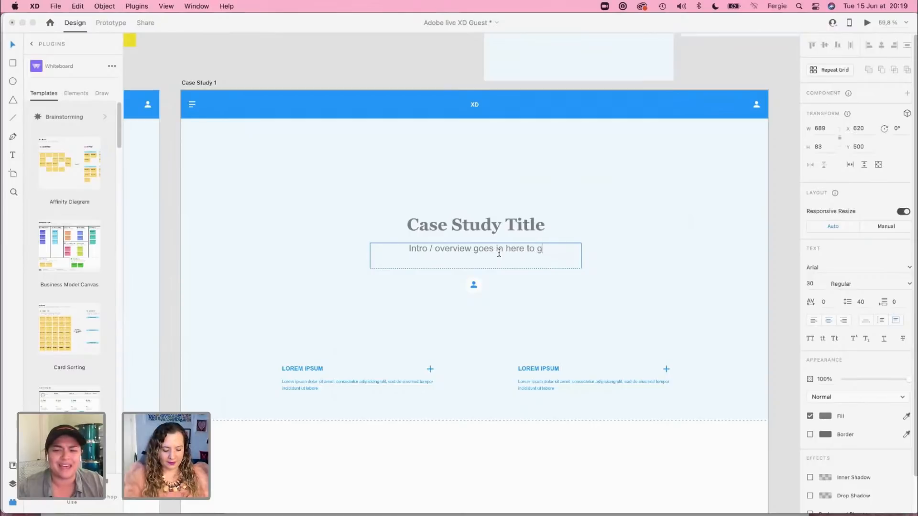
text(ive a summary of the work)
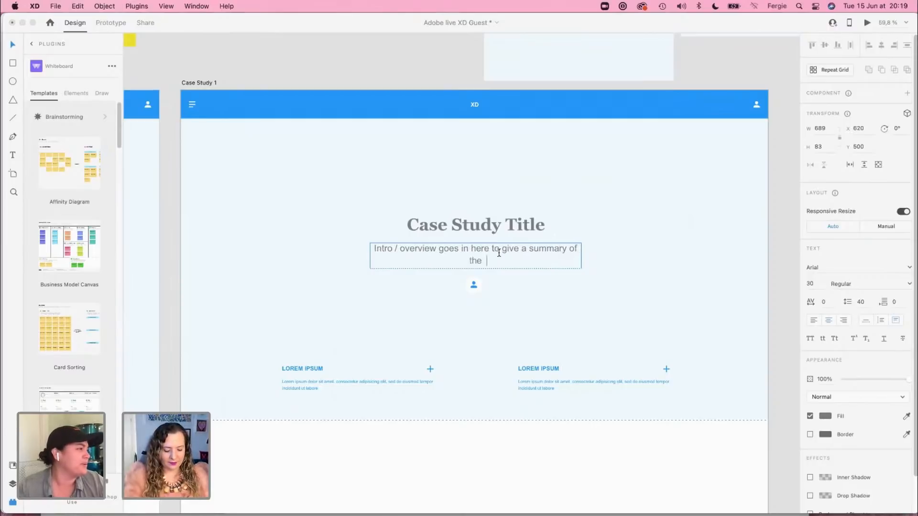
key(Escape)
click(481, 286)
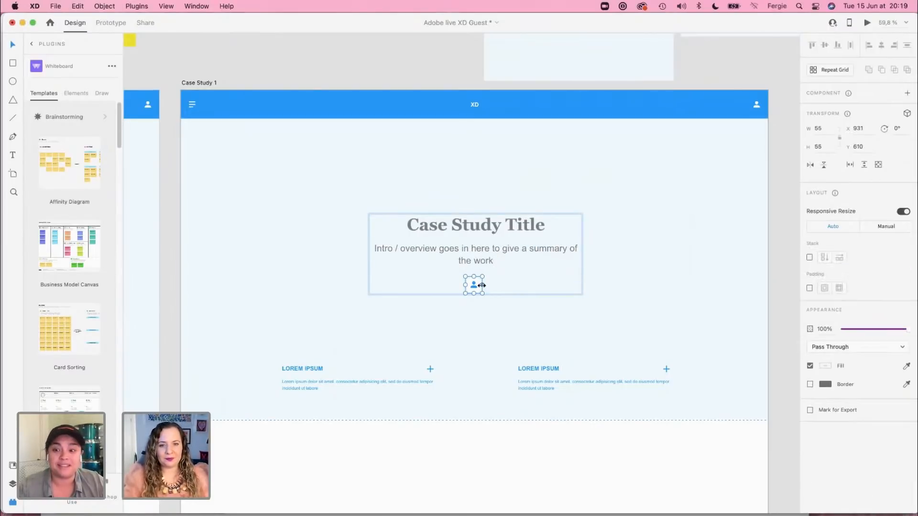
key(Delete)
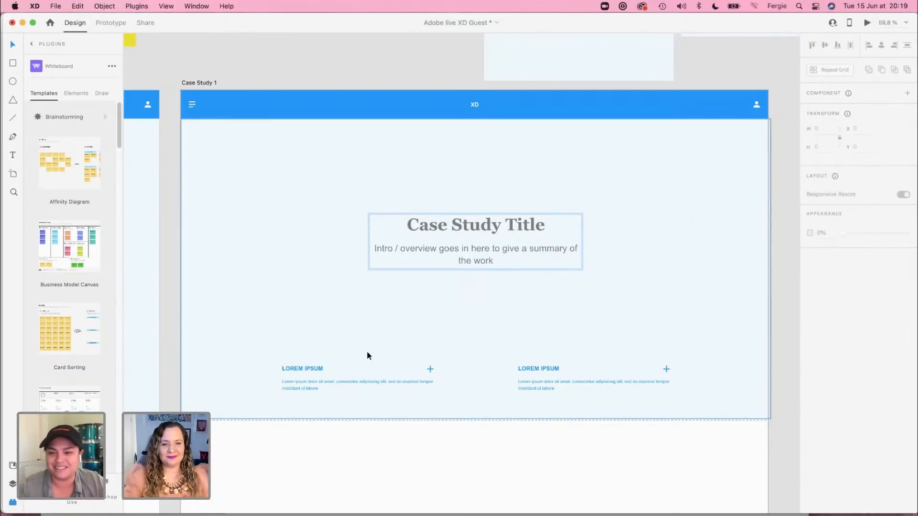
Step: Rename the two Lorem Ipsum headings in the hero section as "My Role" and "Project Time"
double_click(290, 367)
text(My Role)
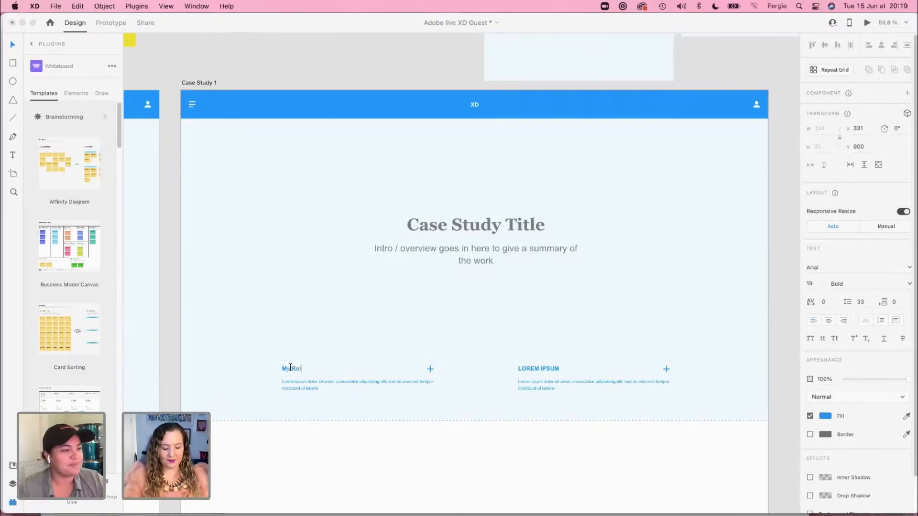
double_click(536, 369)
double_click(536, 370)
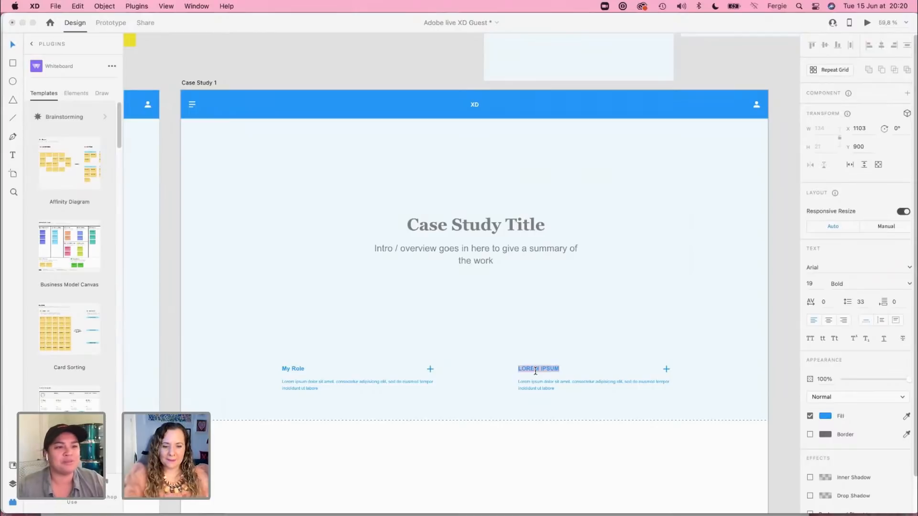
text(Pro)
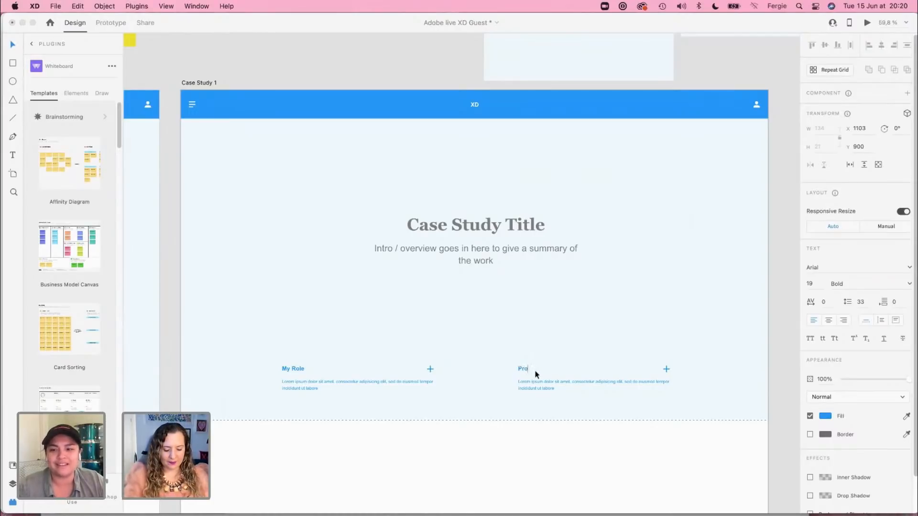
text(ject Time)
key(Escape)
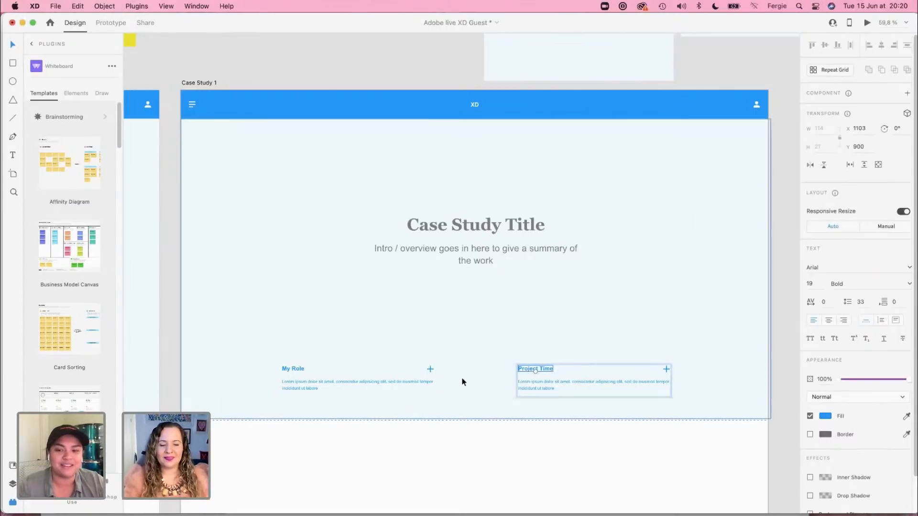
click(564, 446)
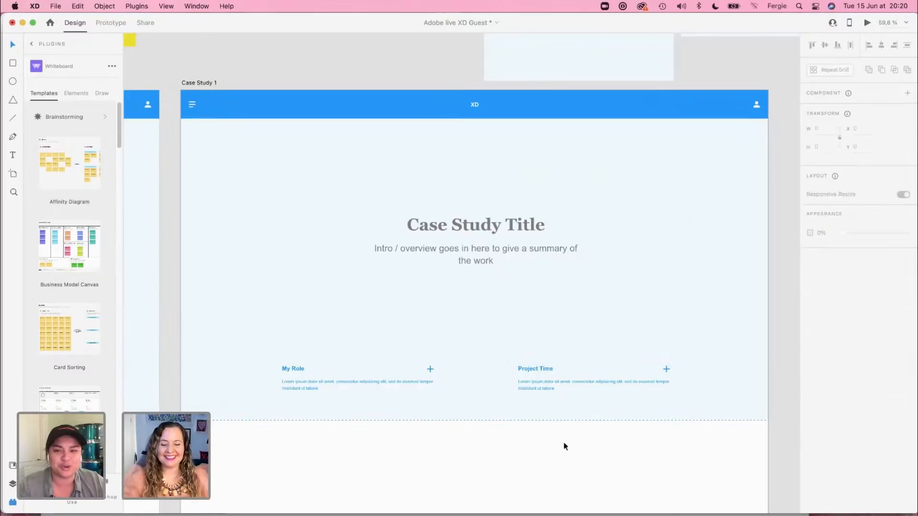
Step: Copy the tall image placeholder above Case Study 1 and paste it onto the artboard below the hero, at about X 115, Y 1185
scroll(563, 445, up, 3)
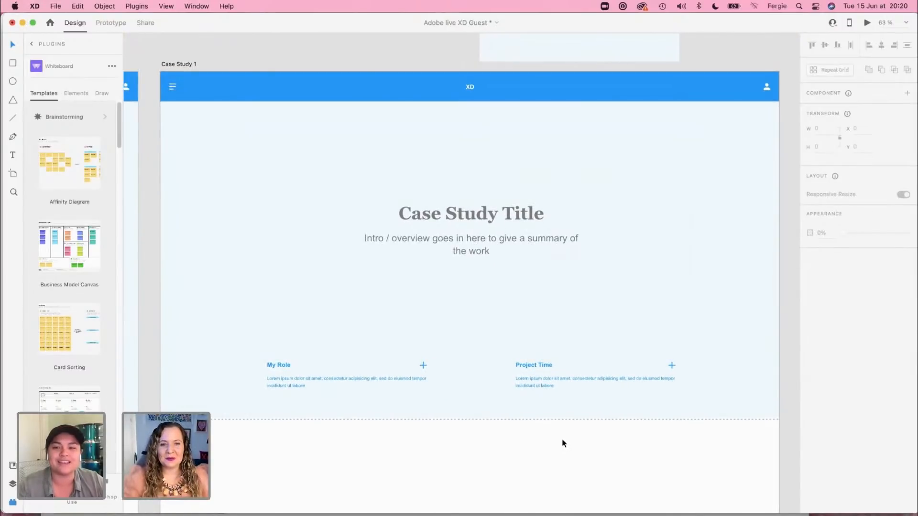
scroll(561, 438, down, 3)
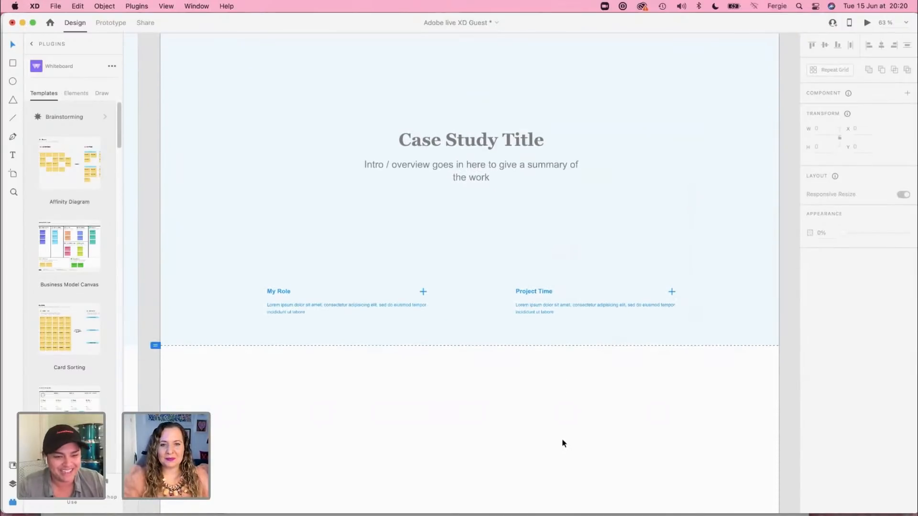
scroll(562, 440, down, 2)
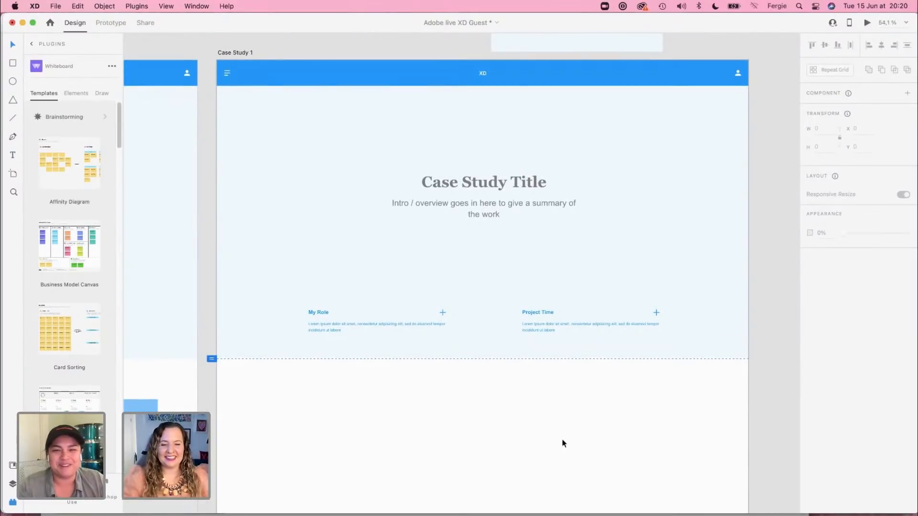
scroll(562, 441, down, 2)
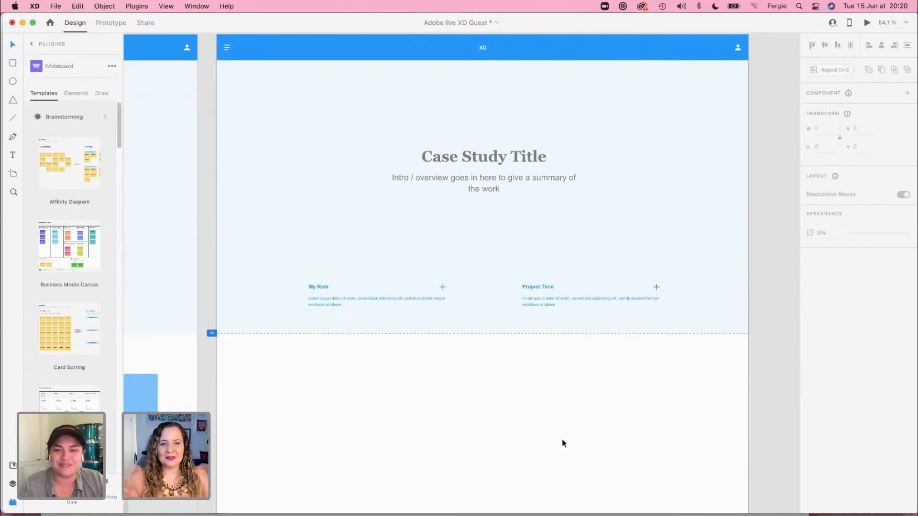
scroll(562, 441, down, 3)
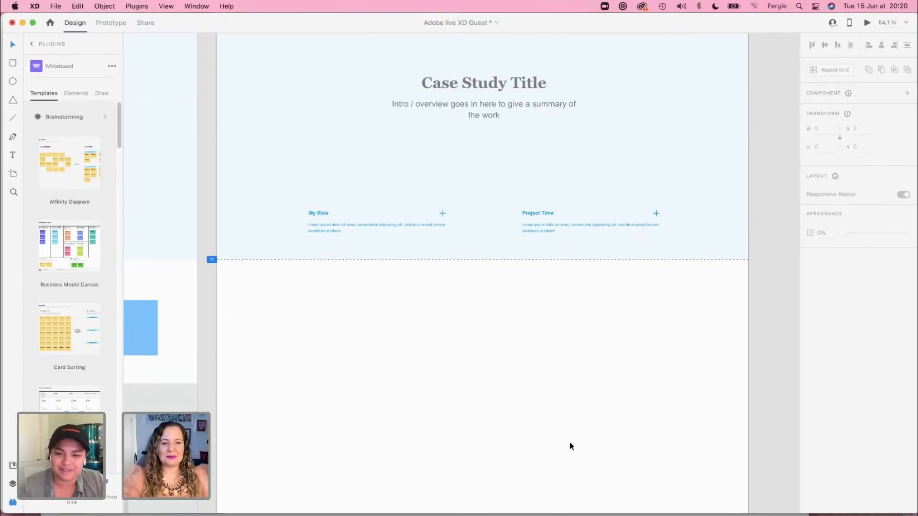
scroll(555, 417, up, 15)
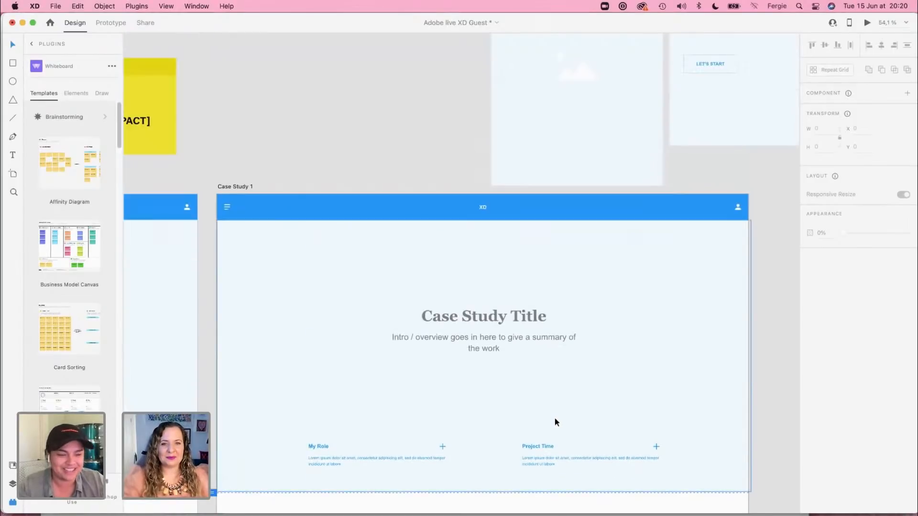
click(568, 260)
scroll(507, 397, down, 15)
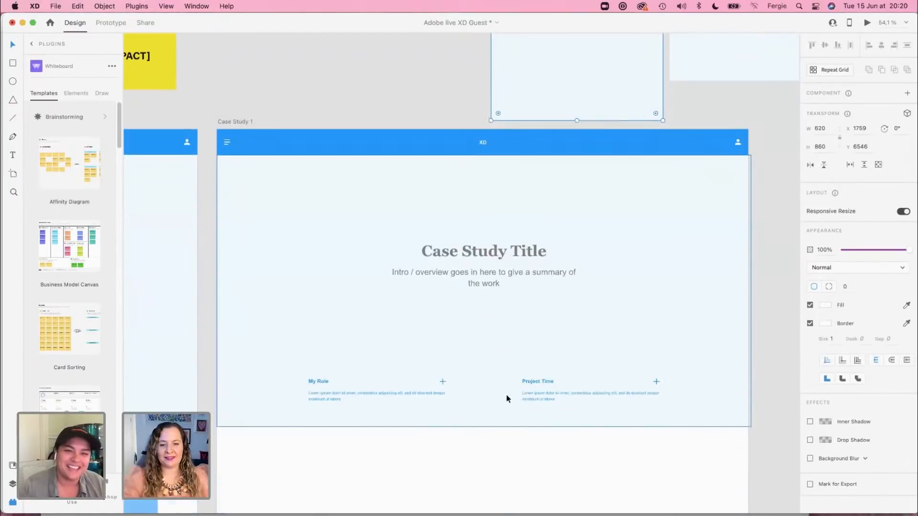
scroll(507, 399, down, 4)
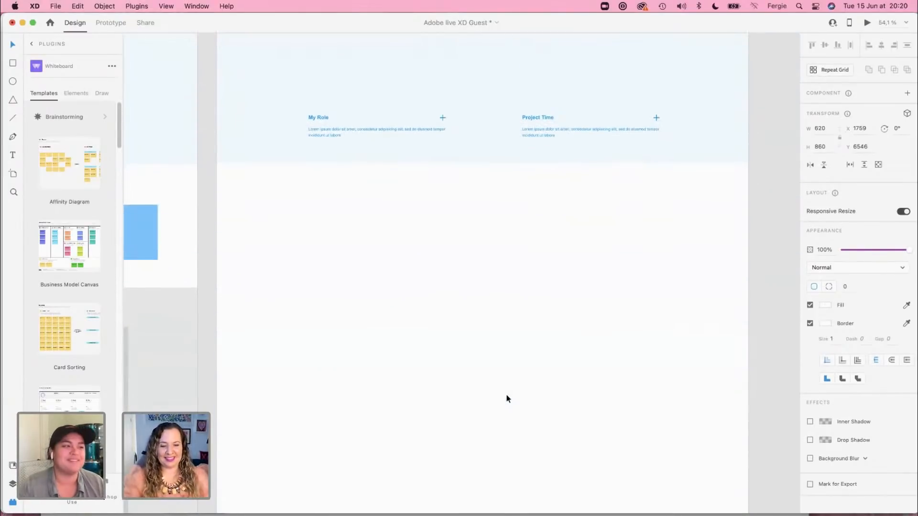
click(384, 301)
key(super+v)
drag(476, 261, 331, 267)
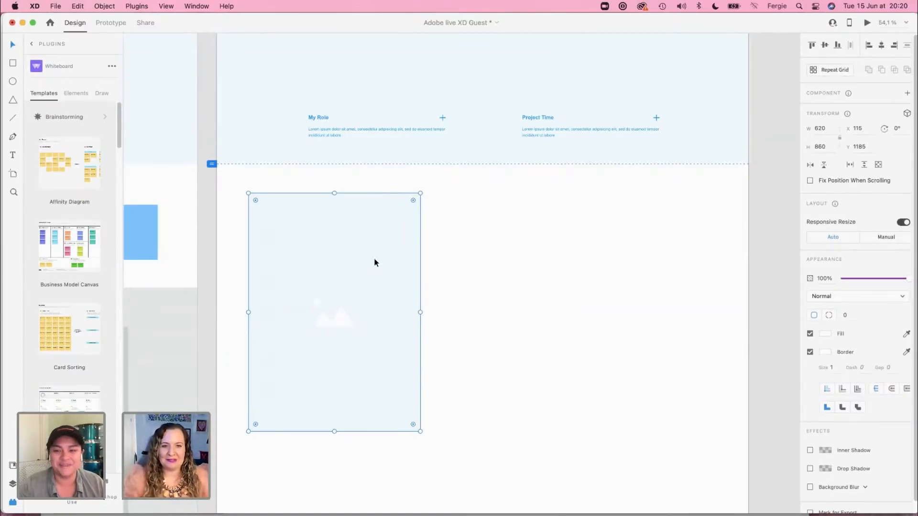
Step: Show the layout grid and fit the image placeholder to the first five columns, about 674 × 934 at X 140, Y 1156
key(super+shift+apostrophe)
drag(375, 262, 381, 259)
drag(427, 313, 442, 313)
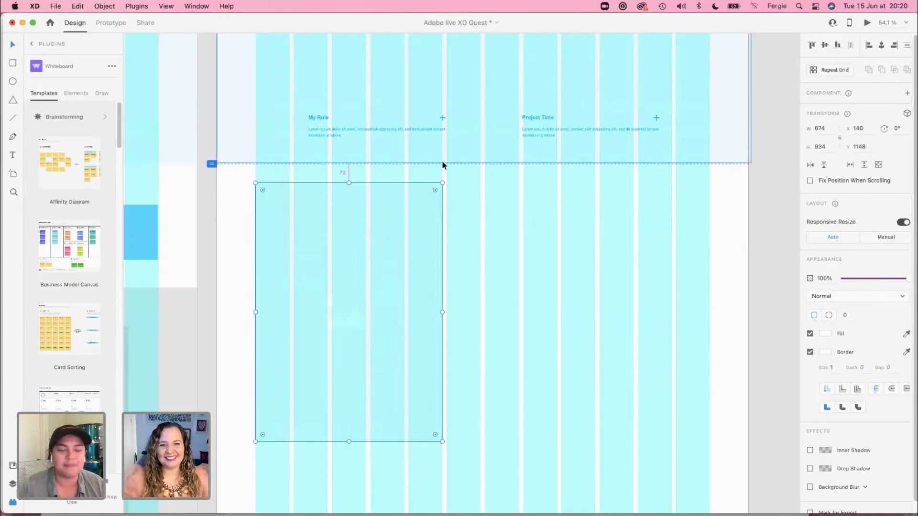
key(Down)
key(Down)
key(Down)
key(Down)
key(Down)
key(Down)
key(Down)
key(Down)
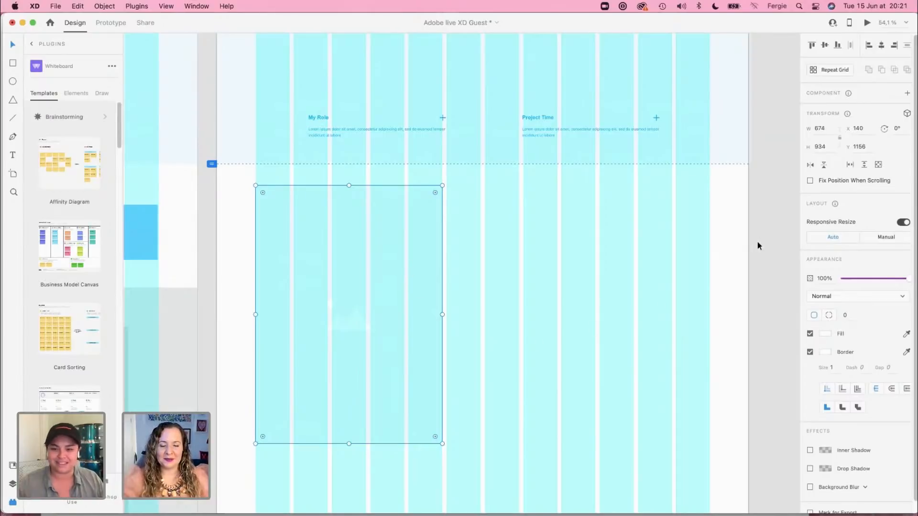
scroll(714, 329, down, 5)
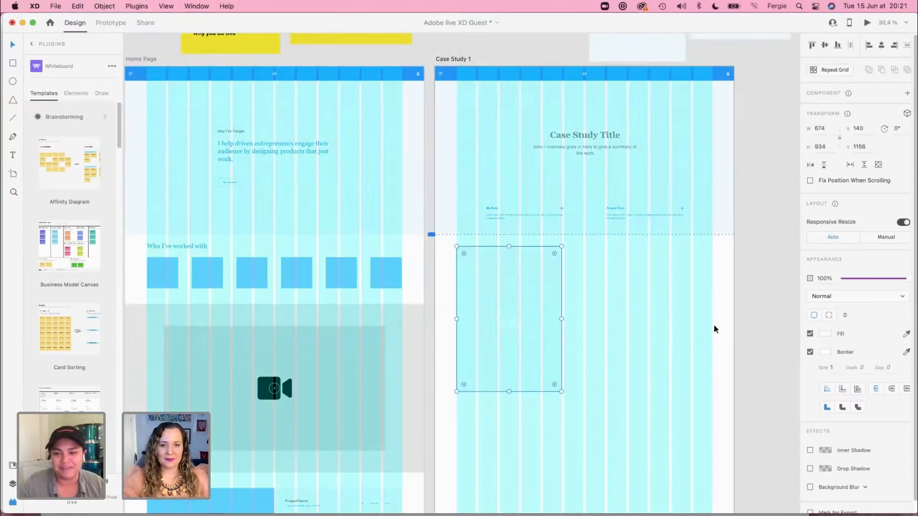
scroll(714, 329, down, 5)
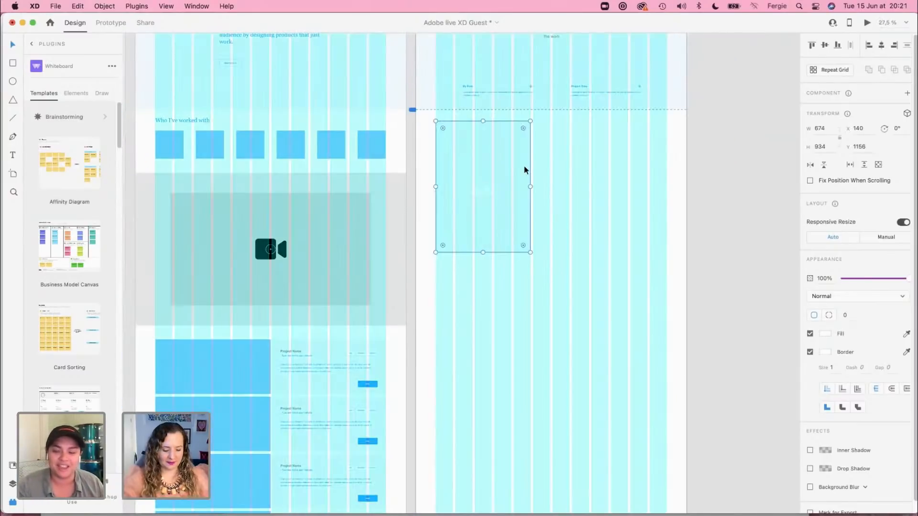
Step: Duplicate the tall image placeholder and align the copy to the last five grid columns, about X 1106, Y 2273
drag(452, 152, 569, 301)
click(570, 301)
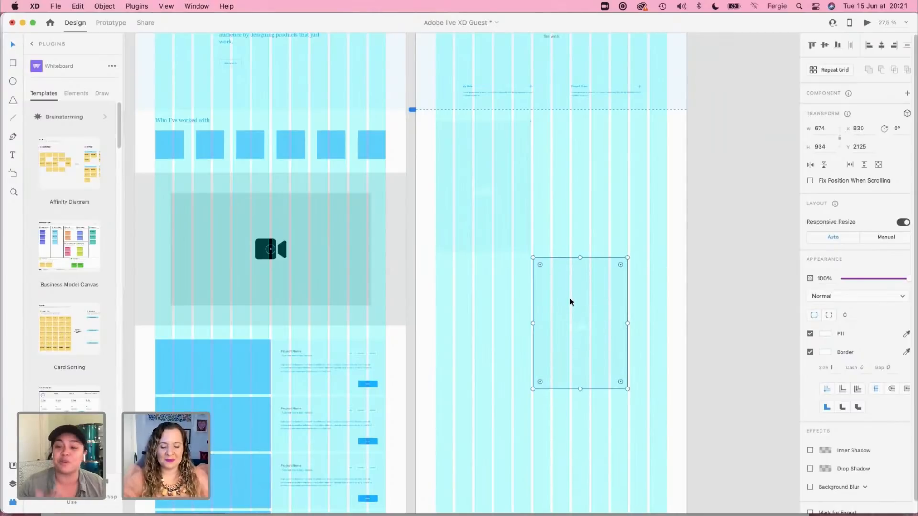
drag(570, 298, 611, 299)
click(715, 380)
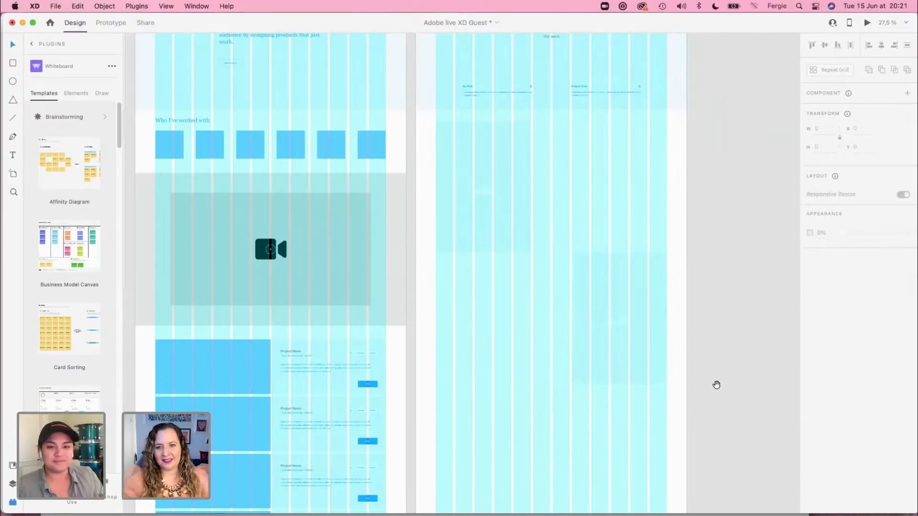
scroll(718, 345, down, 3)
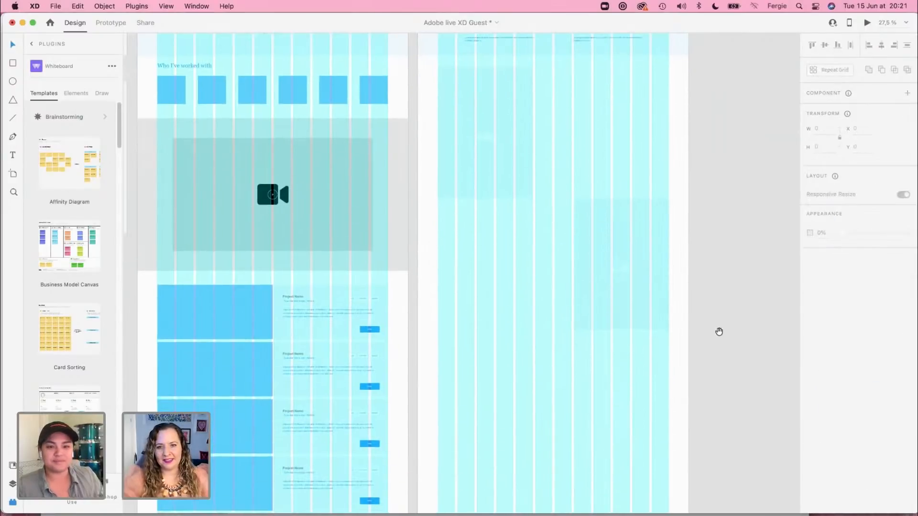
click(657, 243)
drag(657, 244, 656, 268)
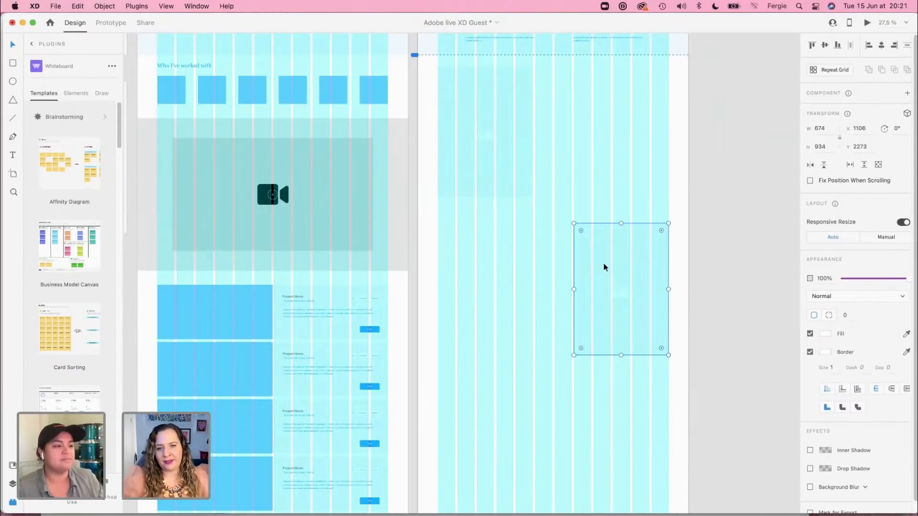
click(701, 311)
mouse_move(730, 150)
mouse_down()
mouse_move(735, 284)
mouse_move(724, 138)
mouse_up()
click(653, 246)
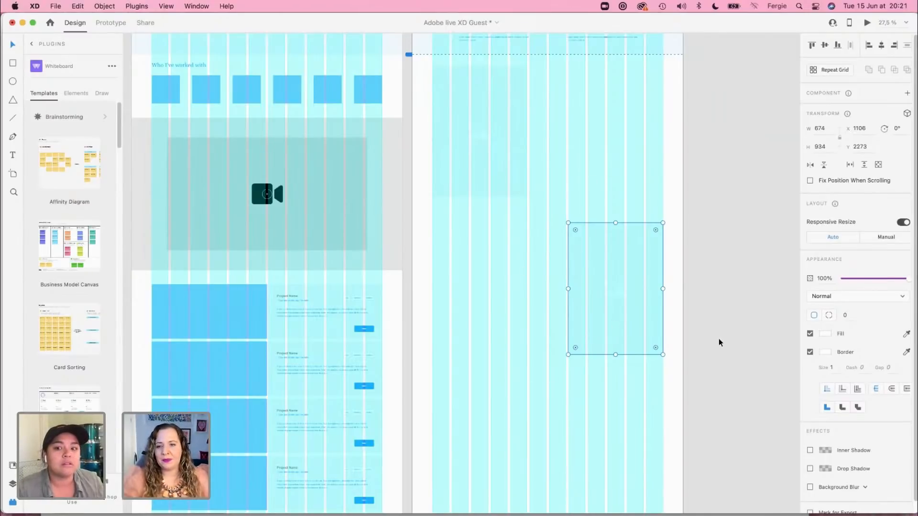
Step: Try the Square grid on the Case Study 1 artboard and switch back to the Layout grid
scroll(733, 297, up, 4)
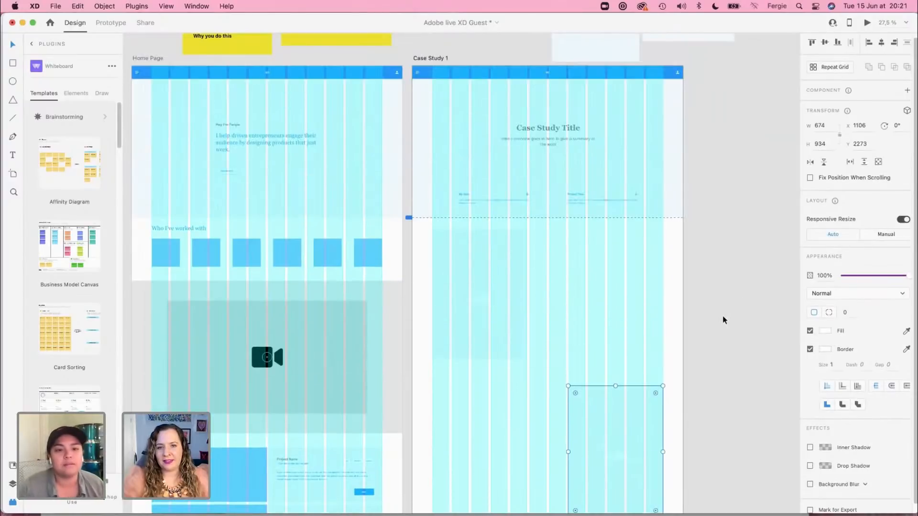
click(434, 59)
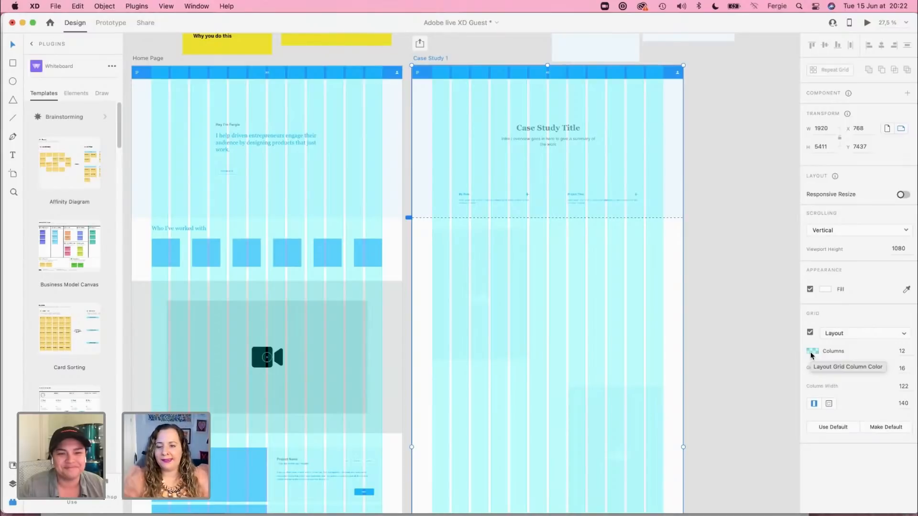
click(856, 333)
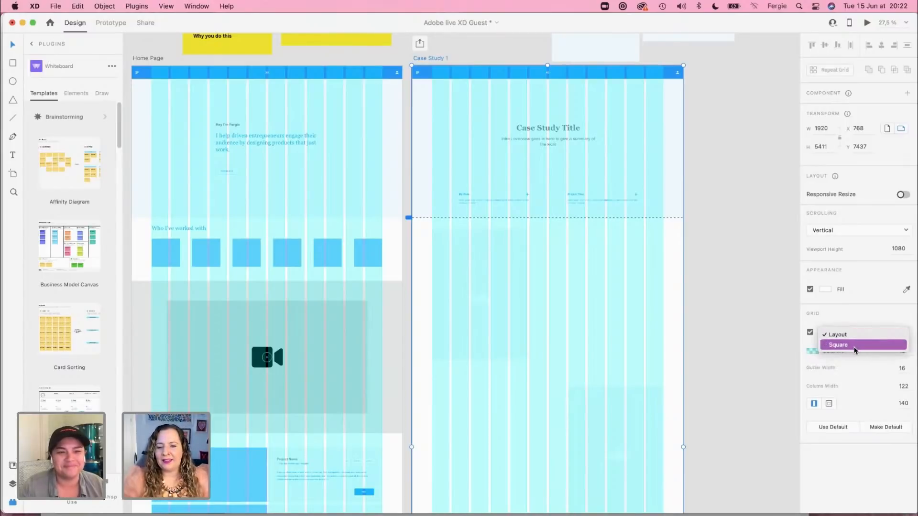
click(854, 346)
scroll(628, 311, up, 10)
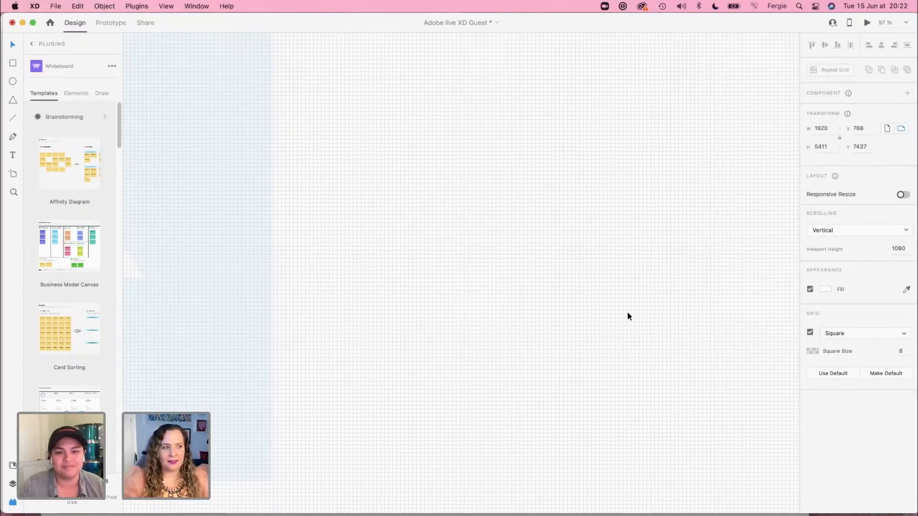
scroll(628, 312, up, 3)
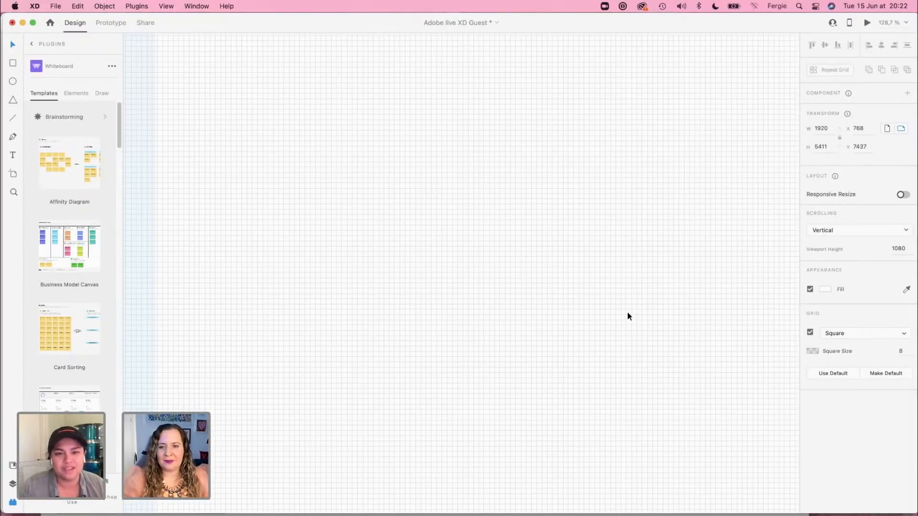
scroll(628, 315, down, 10)
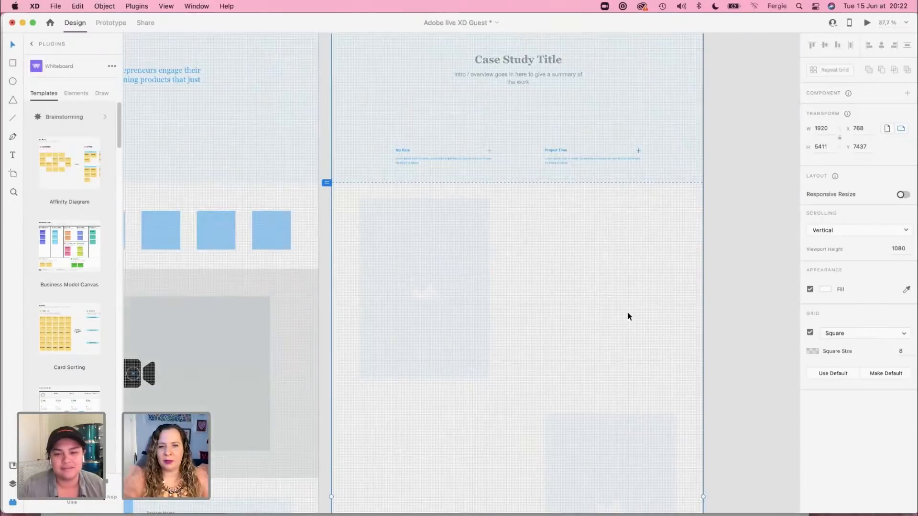
scroll(628, 316, up, 5)
click(848, 334)
click(835, 324)
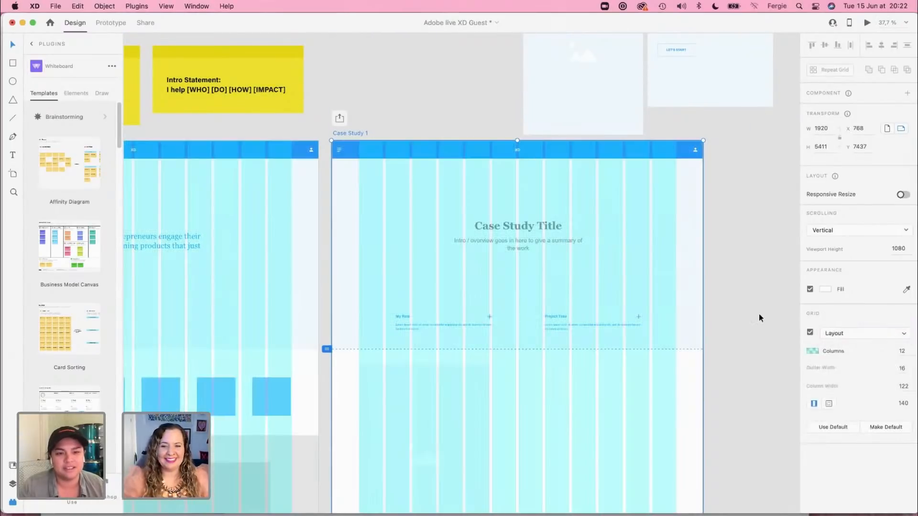
click(736, 301)
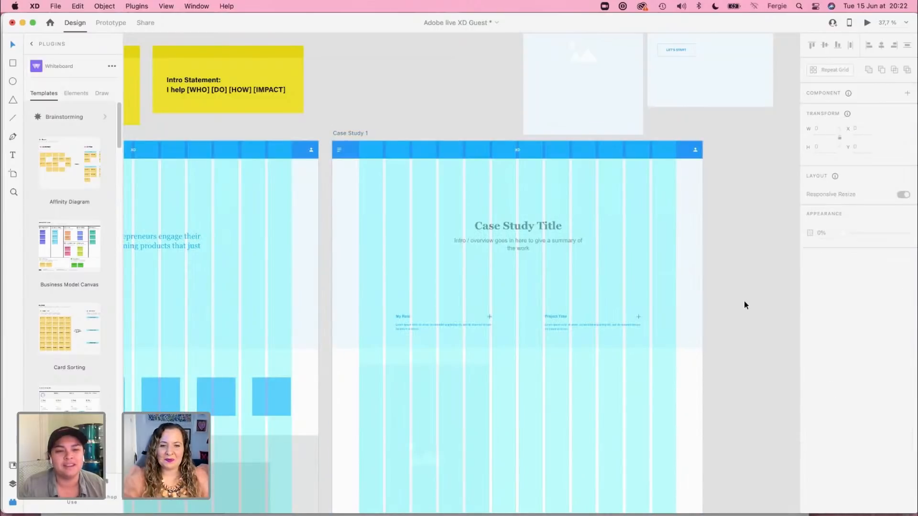
Step: Bring the text-and-button block from above the artboard beside the first image placeholder, without its background card, at about X 971, Y 1285
scroll(685, 378, down, 6)
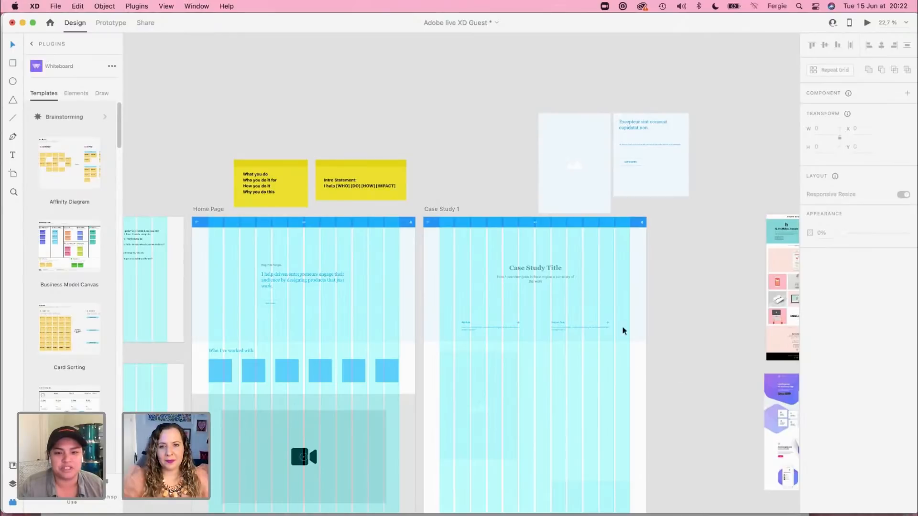
click(639, 127)
drag(643, 131, 565, 416)
key(Delete)
scroll(566, 416, up, 5)
scroll(574, 416, down, 5)
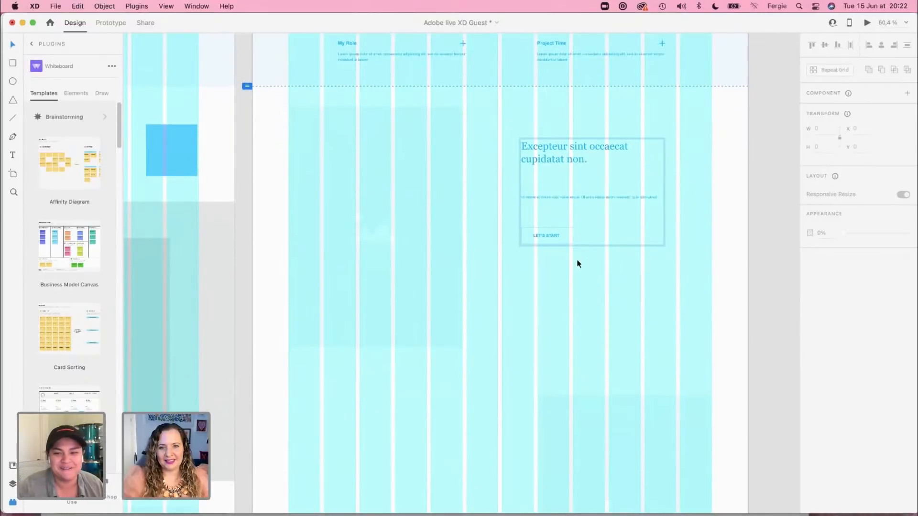
drag(549, 157, 527, 155)
key(super+z)
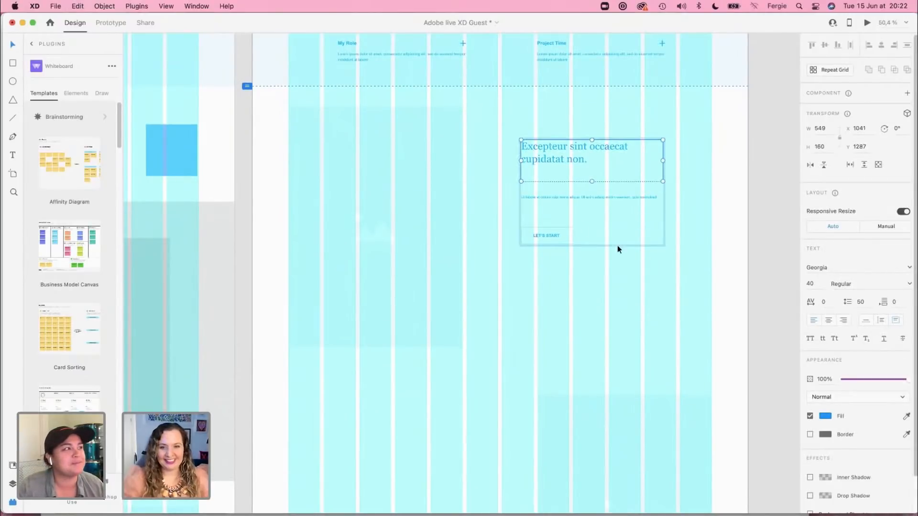
click(733, 226)
drag(592, 163, 574, 159)
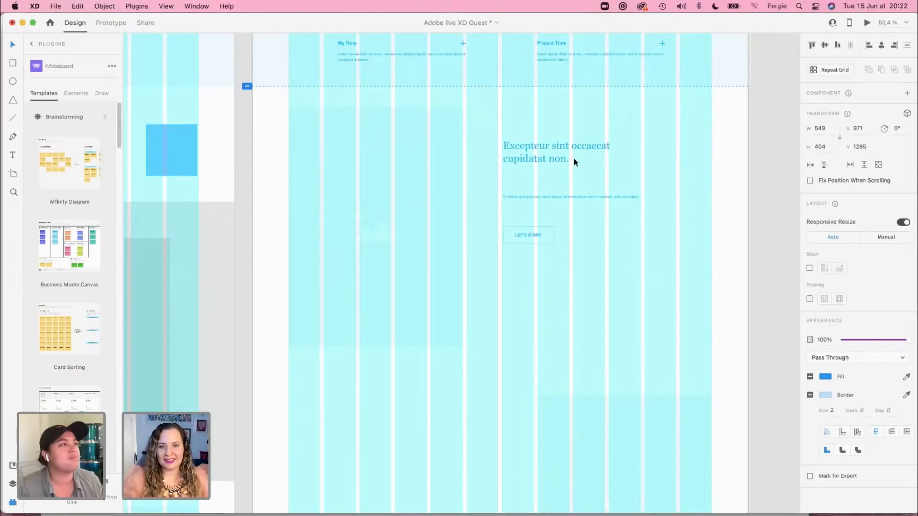
Step: Hide the layout grid and delete the Let's Start button from the text block beside the first image placeholder
scroll(562, 197, up, 3)
scroll(564, 201, down, 1)
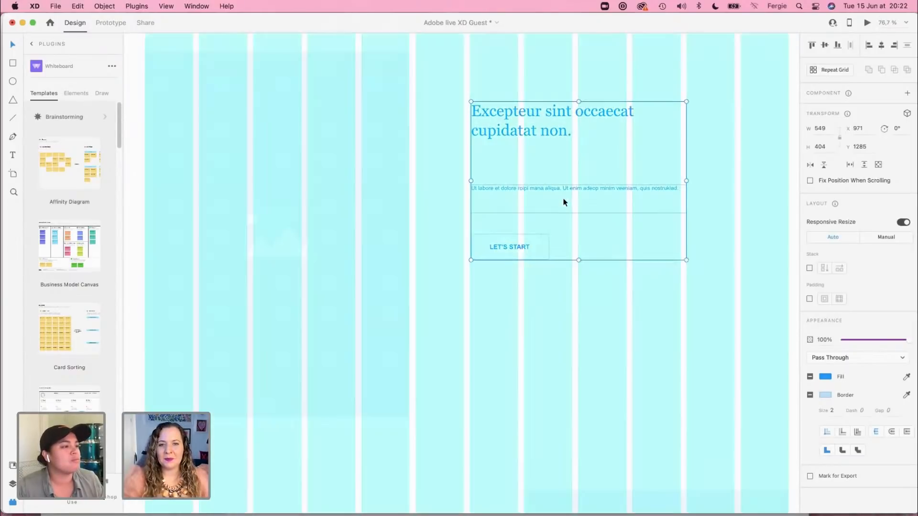
click(579, 306)
scroll(579, 306, down, 3)
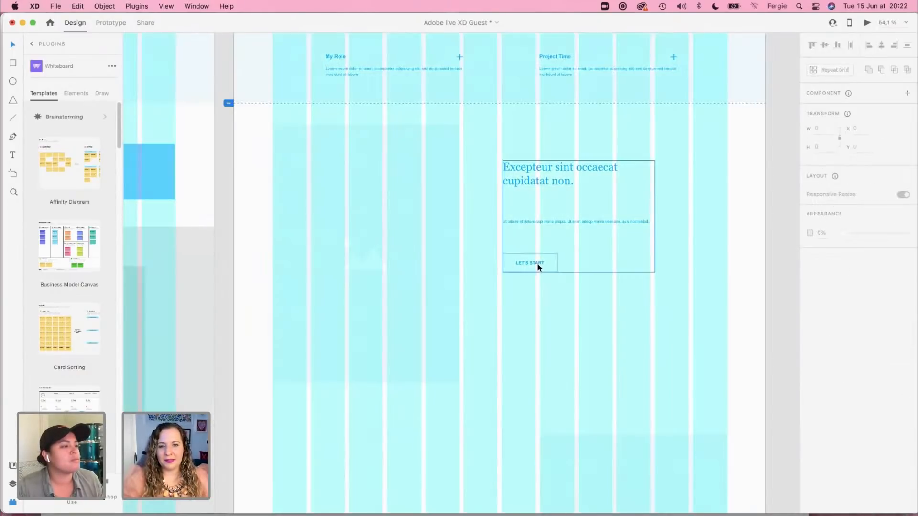
key(shift+super+apostrophe)
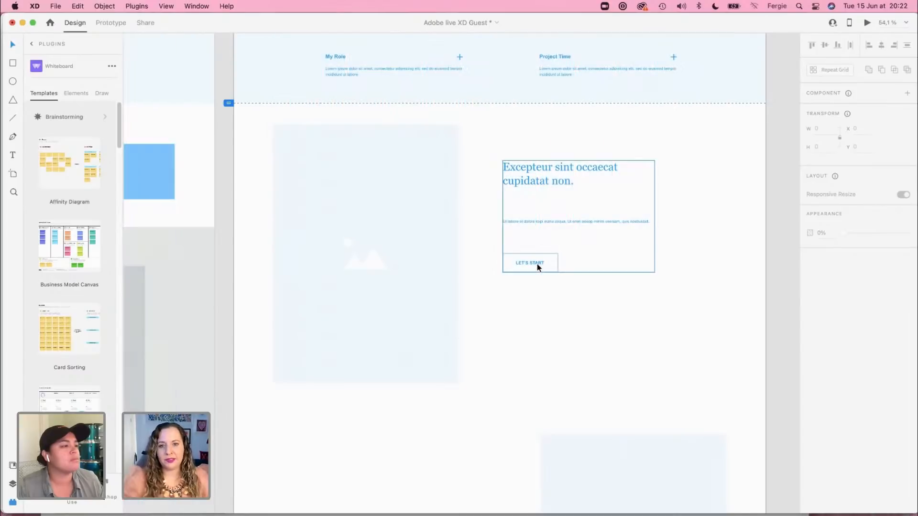
double_click(538, 265)
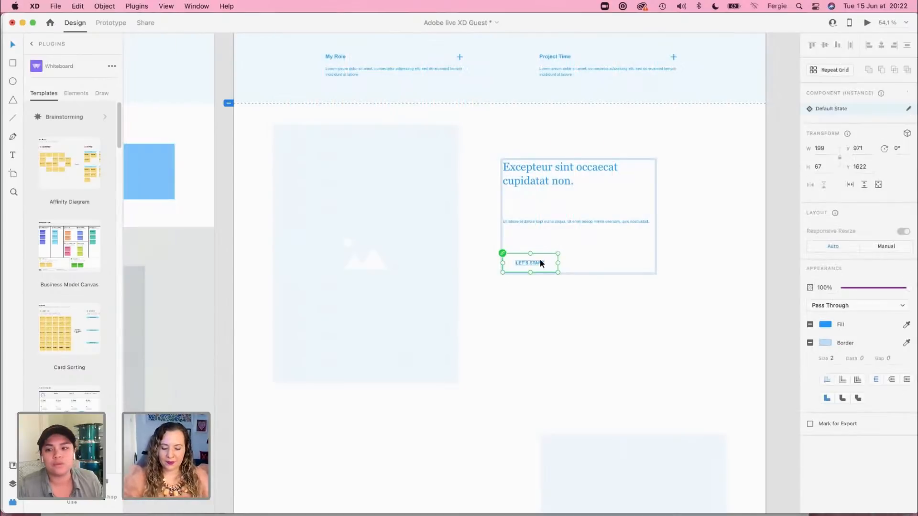
key(Delete)
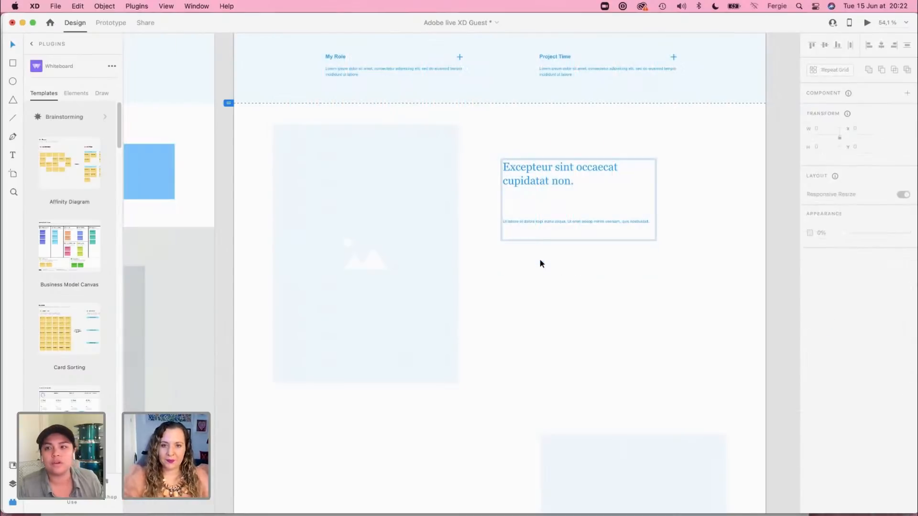
Step: Change the title of the text block beside the first image placeholder to "Heading"
click(546, 222)
click(552, 180)
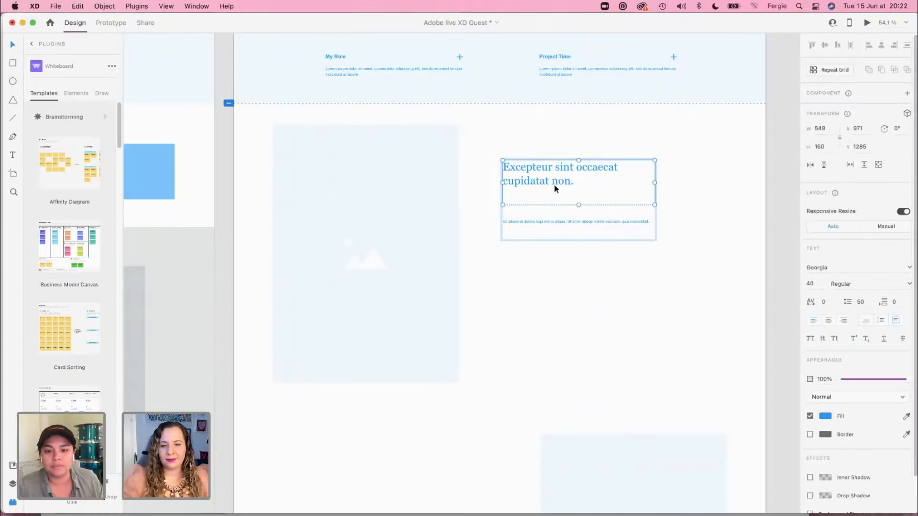
double_click(555, 182)
text(Heading)
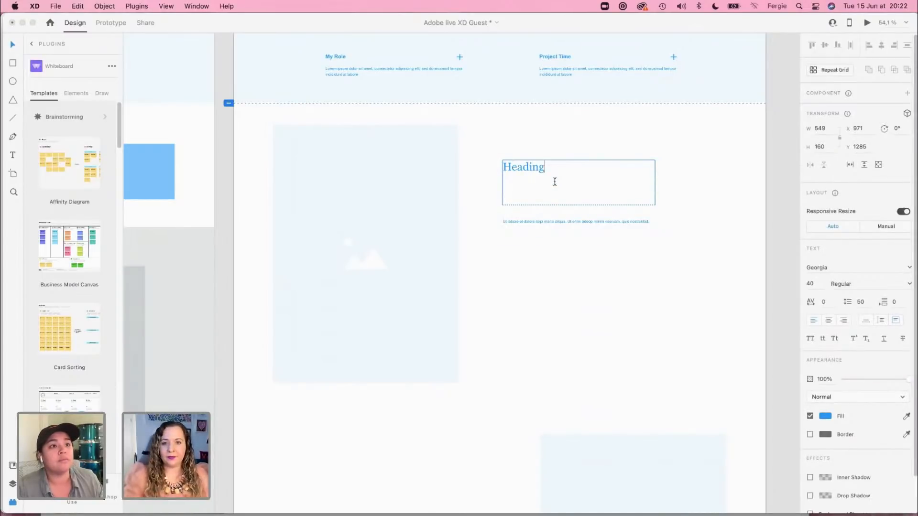
Step: Insert "Content Here" at the start of the paragraph under the heading and set the paragraph's font size to 16
double_click(580, 221)
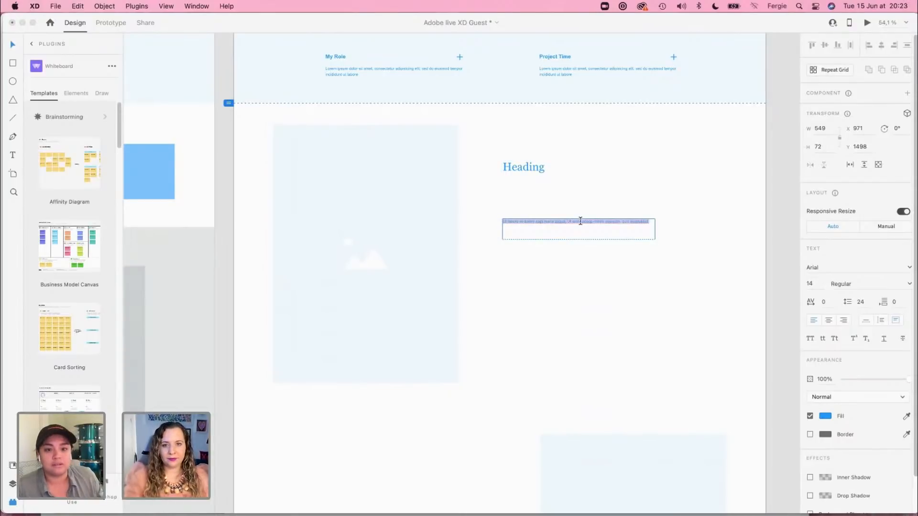
click(580, 220)
text(Content Here.)
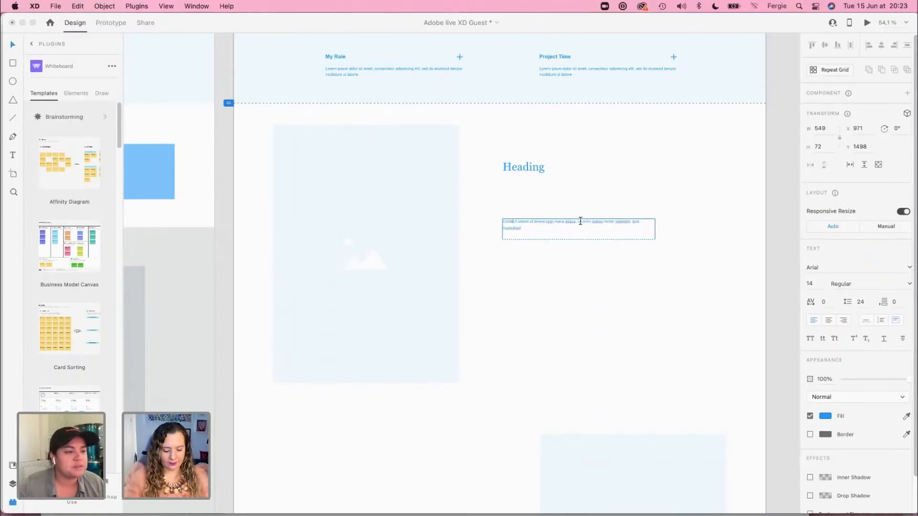
key(Escape)
click(823, 284)
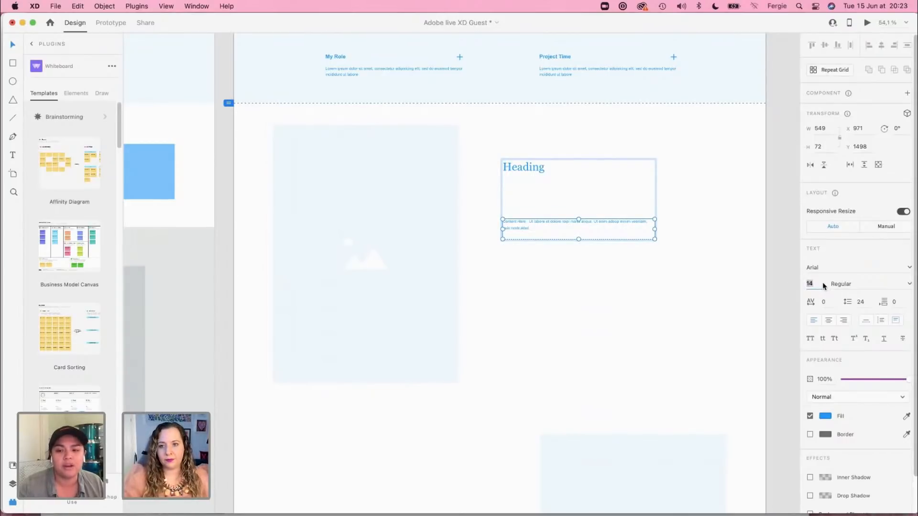
text(16)
key(Return)
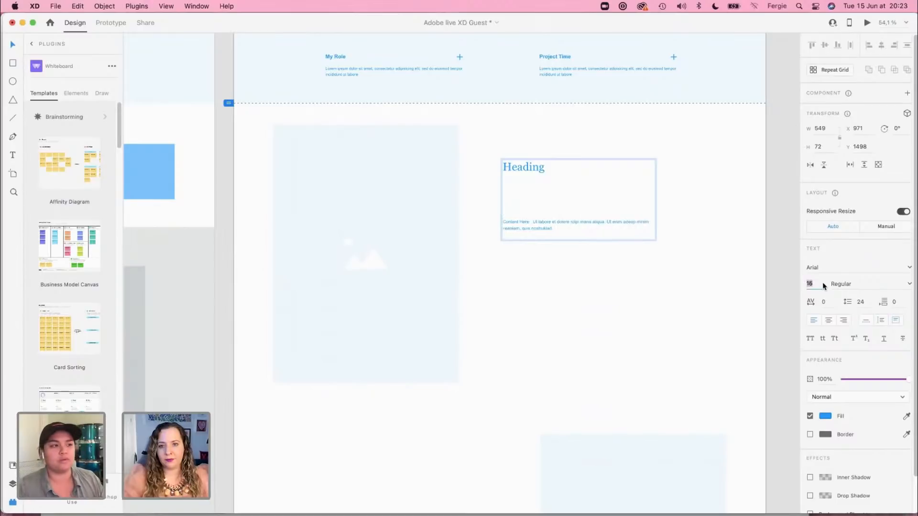
click(724, 269)
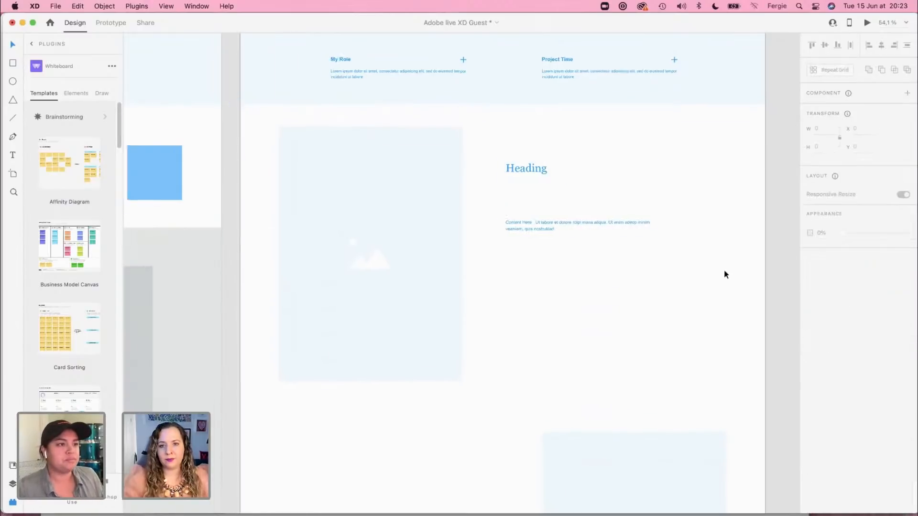
scroll(724, 269, down, 2)
scroll(725, 271, down, 1)
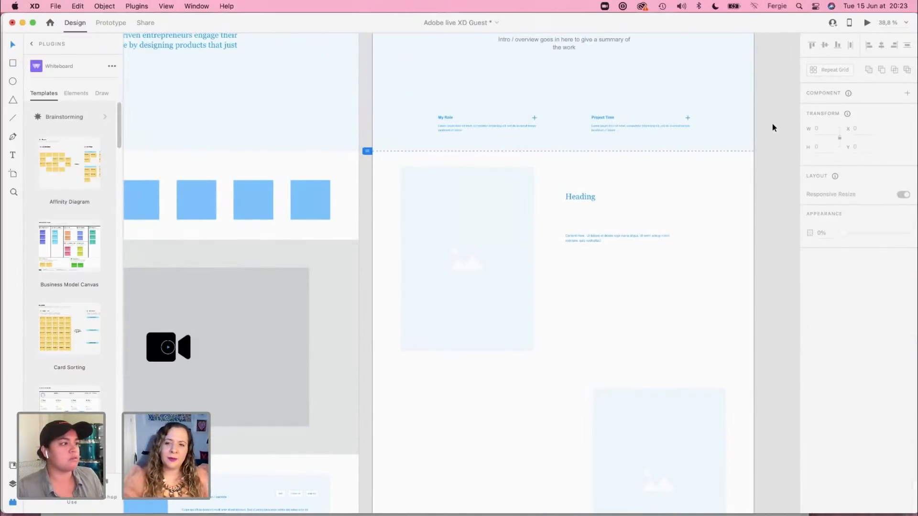
drag(774, 103, 716, 219)
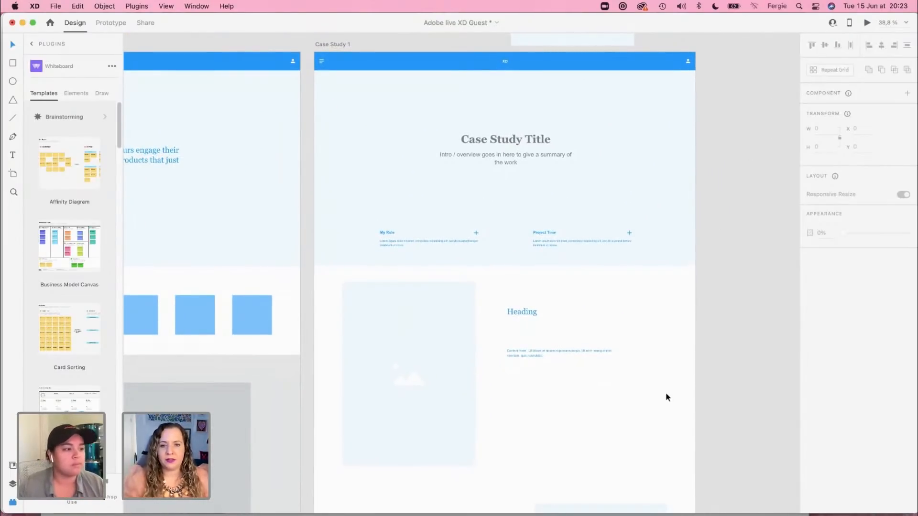
scroll(659, 391, down, 5)
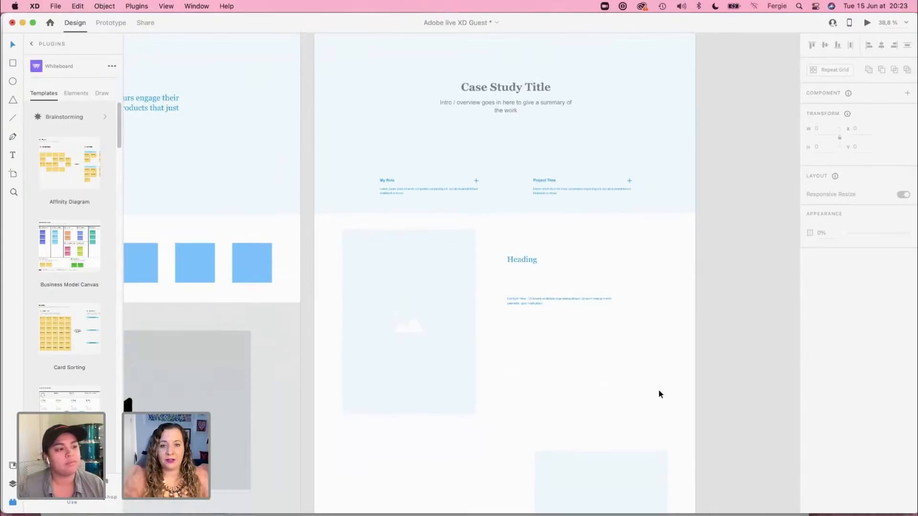
scroll(659, 391, down, 6)
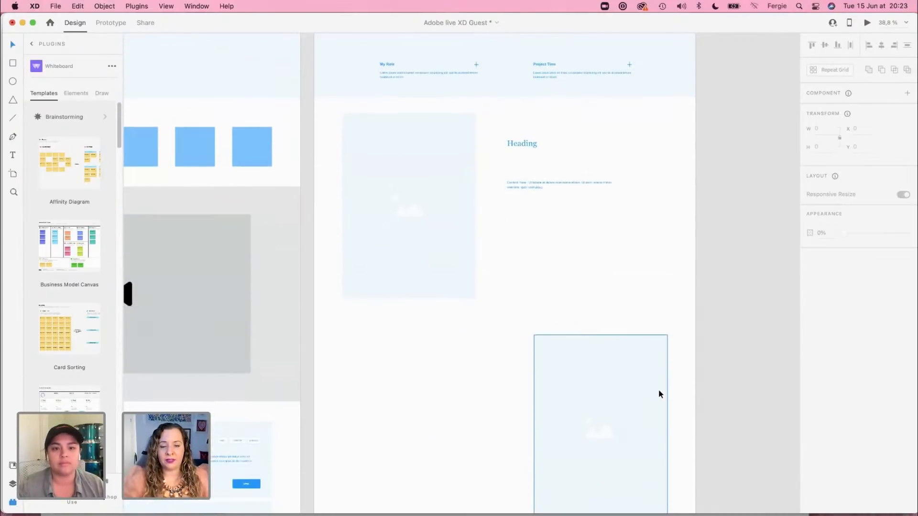
scroll(659, 394, up, 1)
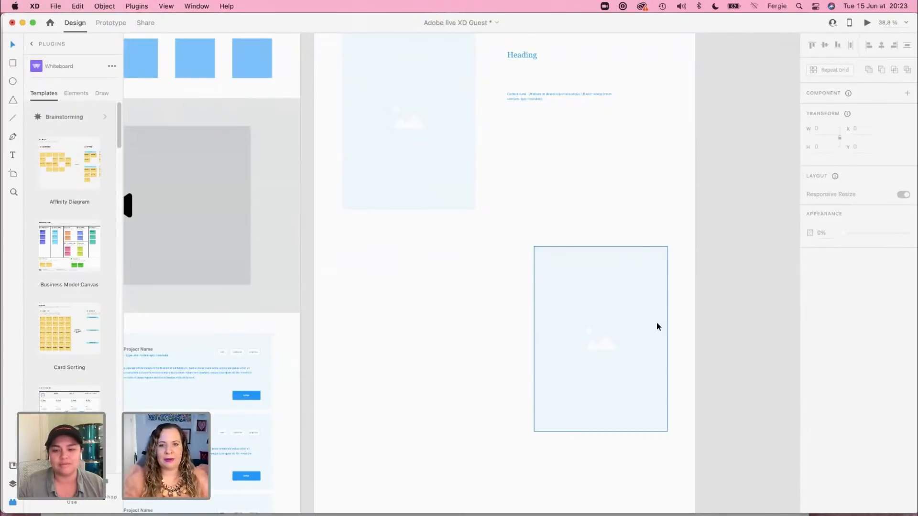
scroll(659, 374, up, 3)
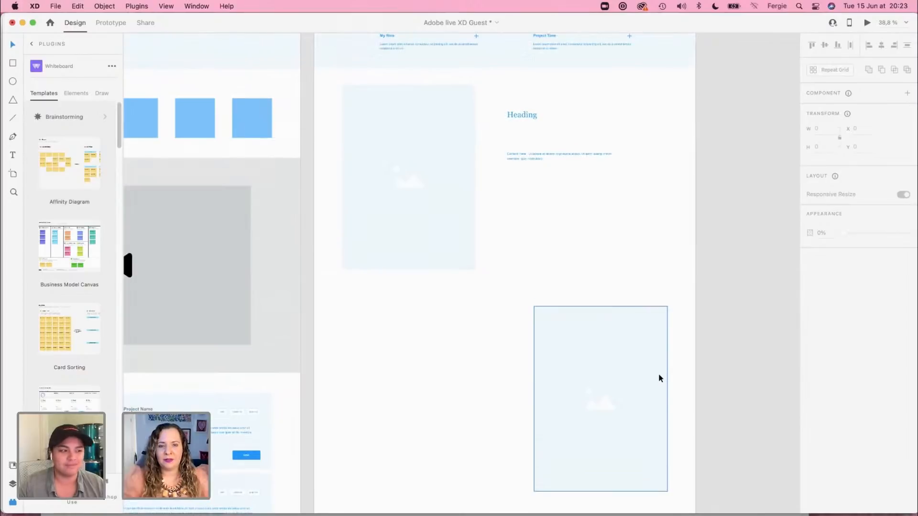
scroll(658, 378, up, 1)
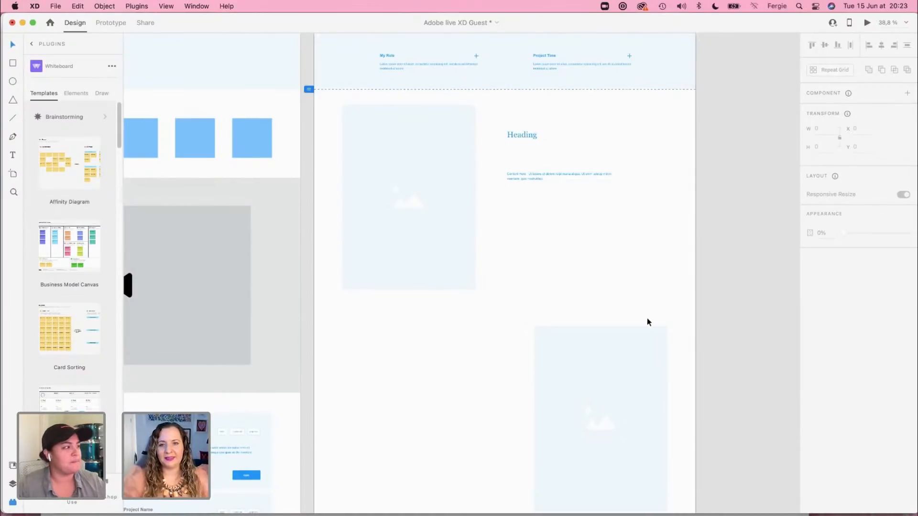
scroll(648, 319, down, 4)
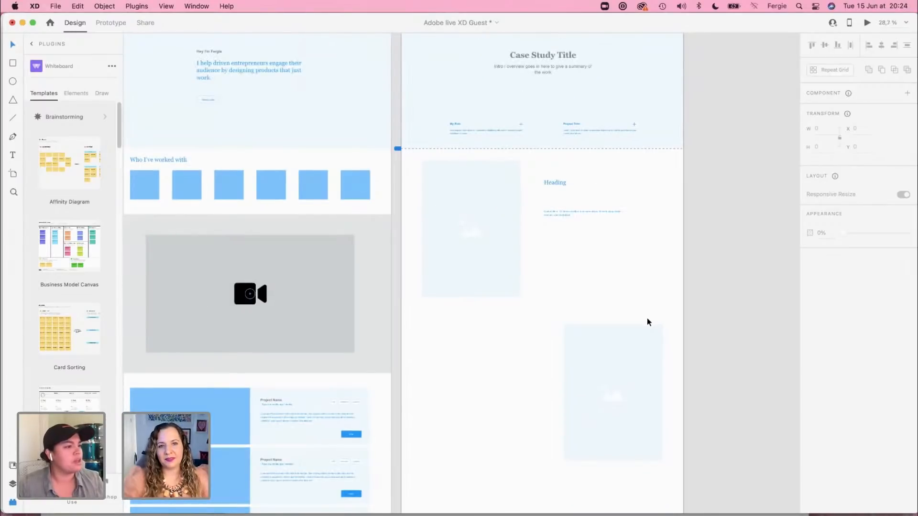
drag(633, 371, 634, 210)
Step: Switch to the XD-wireframes-web-2021 kit, clear the selection and go from the Landing Sections to the Content Sections artboards
key(super+grave)
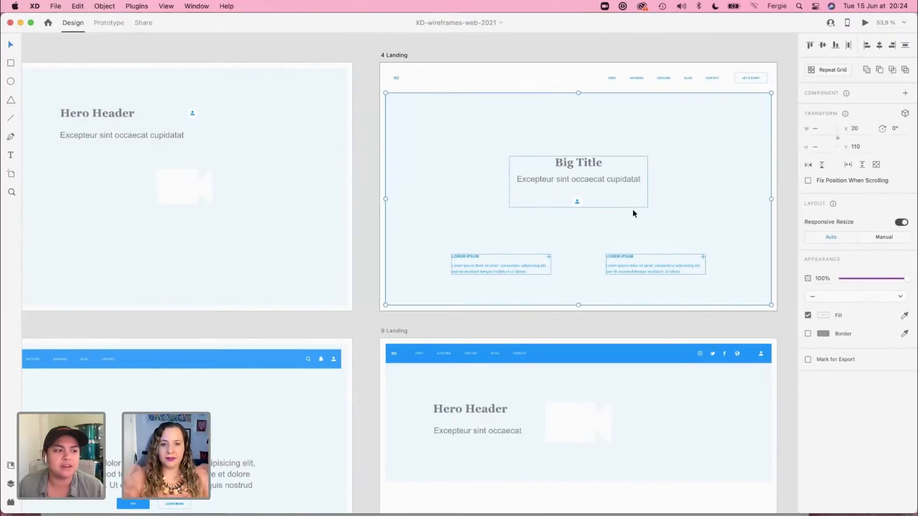
click(367, 320)
scroll(367, 322, down, 6)
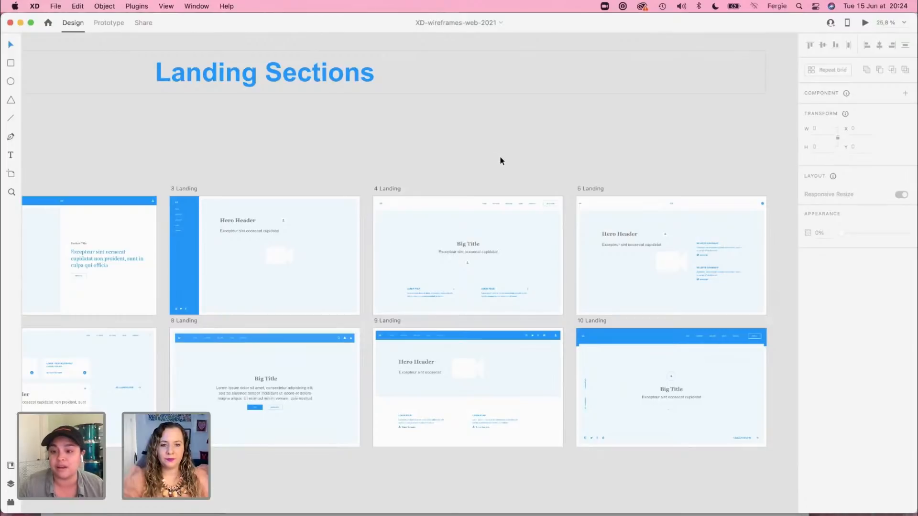
drag(586, 145, 289, 149)
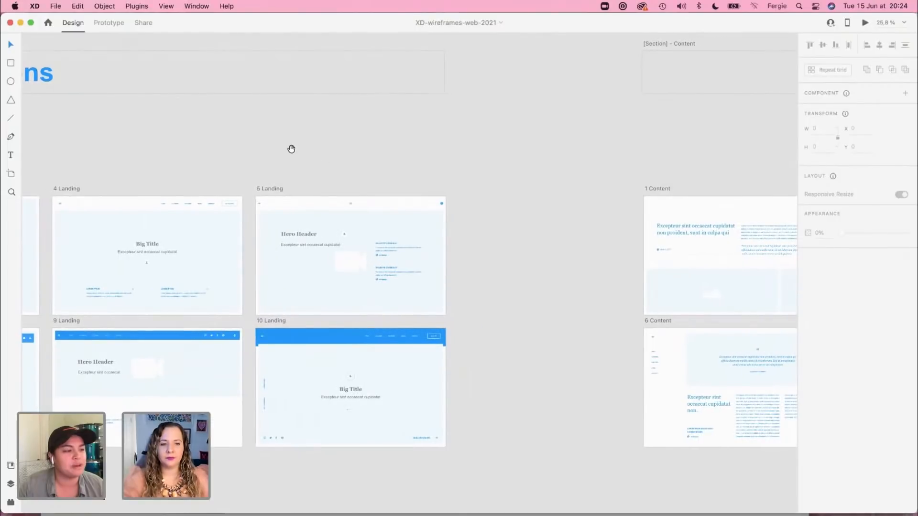
drag(584, 359, 56, 318)
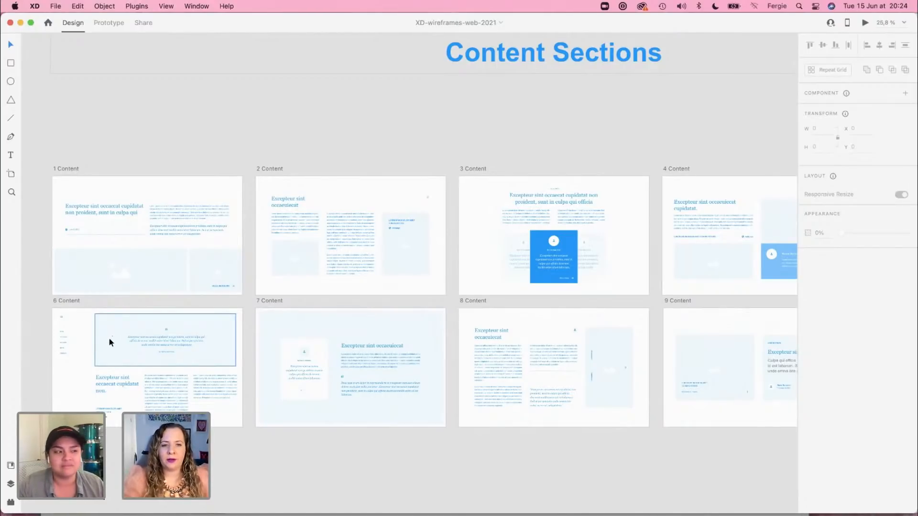
Step: Examine the Content Sections artboards 1 to 10 in the wireframe kit for layouts suited to the case study page
scroll(109, 343, up, 3)
scroll(109, 347, up, 3)
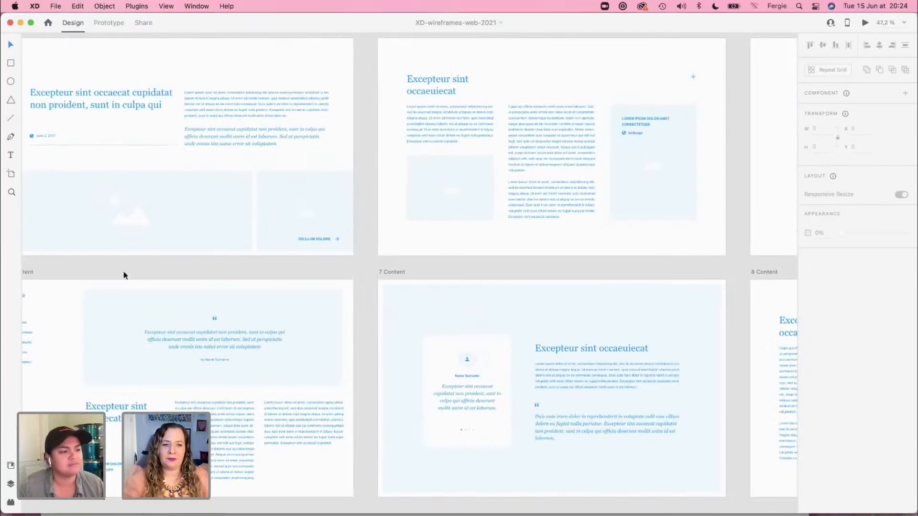
drag(113, 273, 234, 221)
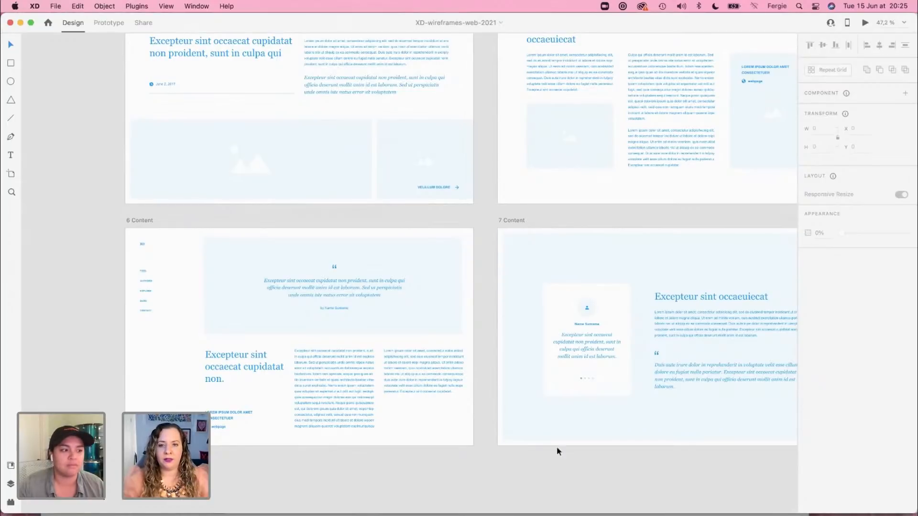
drag(691, 211, 270, 282)
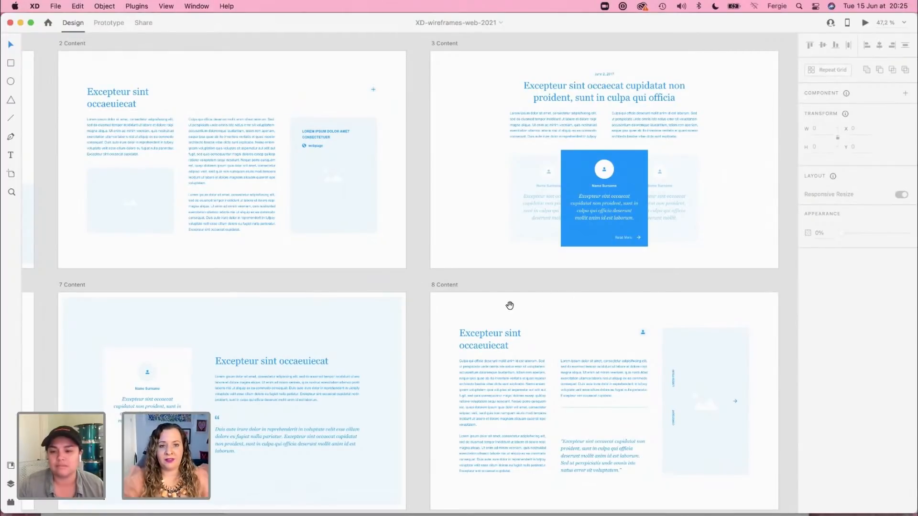
scroll(414, 344, down, 2)
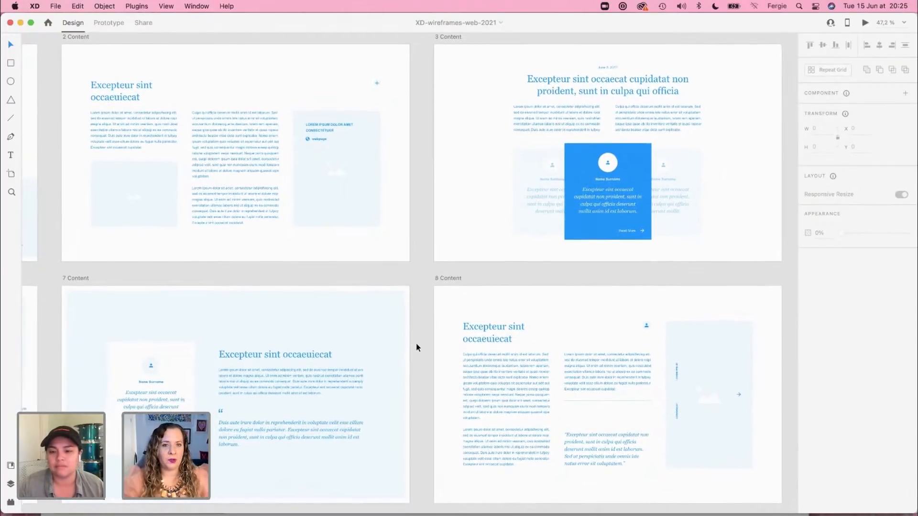
scroll(417, 344, down, 1)
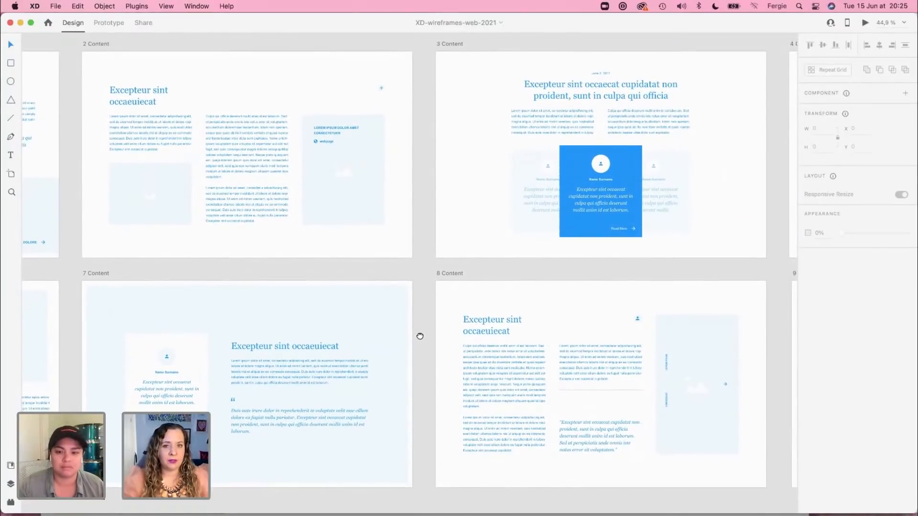
scroll(419, 338, right, 10)
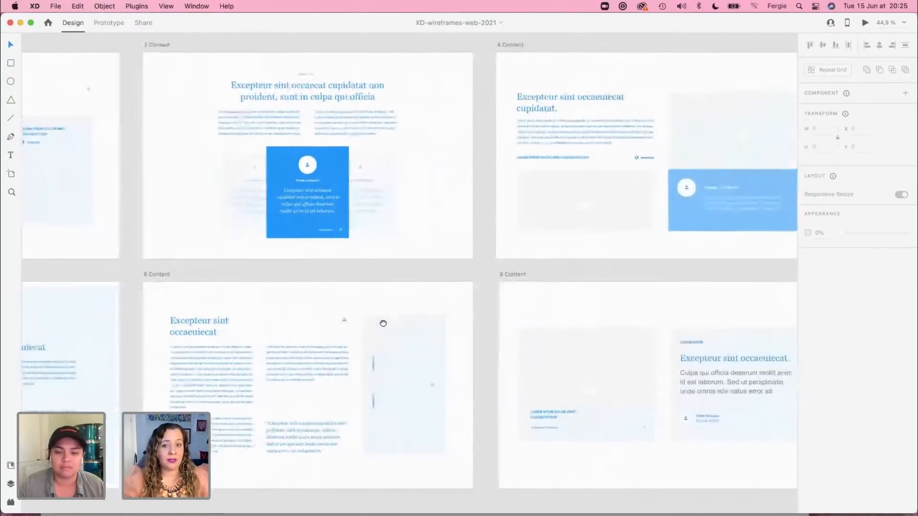
scroll(307, 324, right, 5)
scroll(588, 281, right, 6)
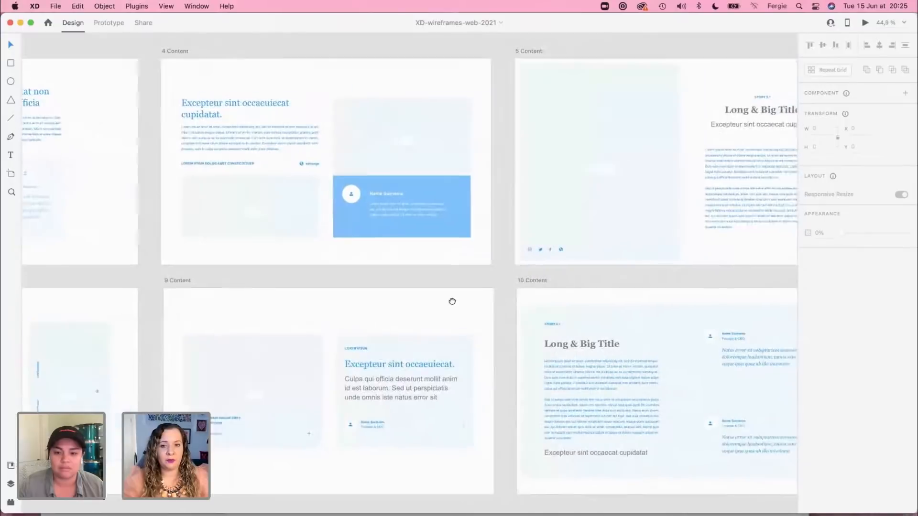
drag(437, 303, 390, 302)
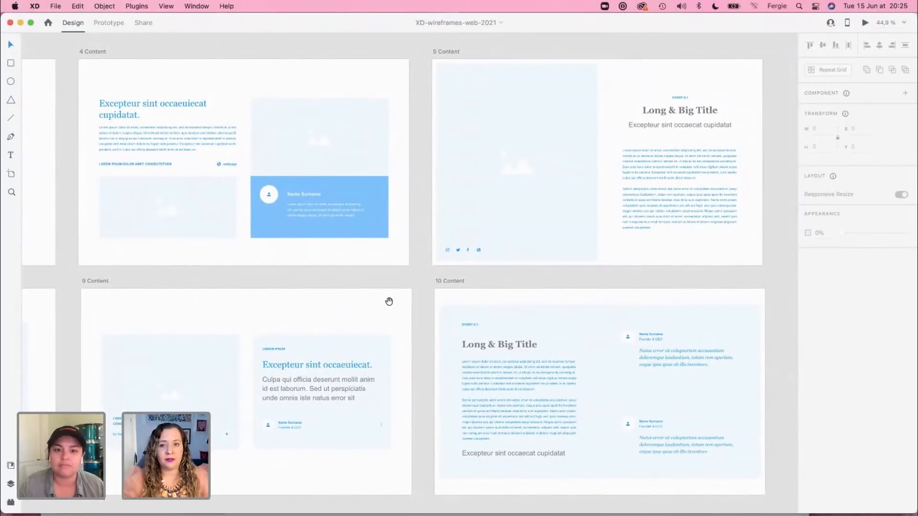
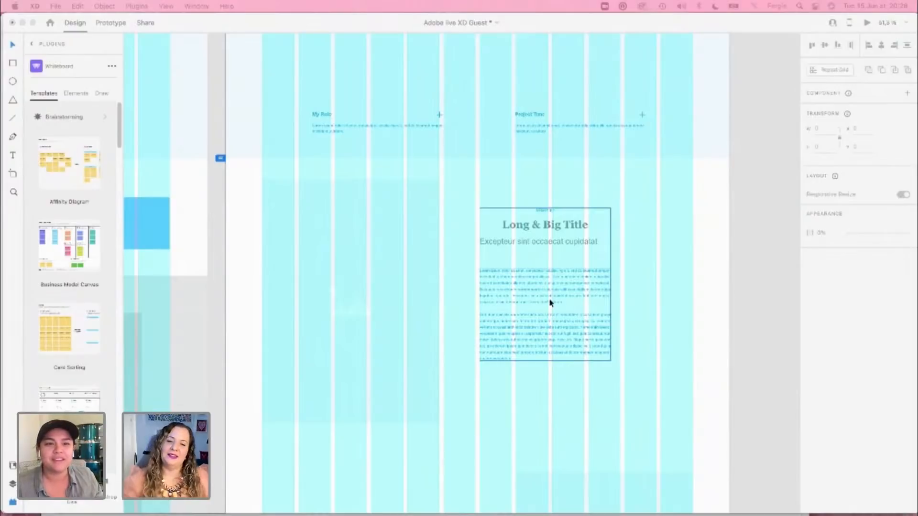
Step: Left-align the "Long & Big Title" heading with the subtitle beneath it in the text block beside the first image placeholder
click(550, 301)
scroll(648, 347, down, 1)
scroll(647, 347, down, 5)
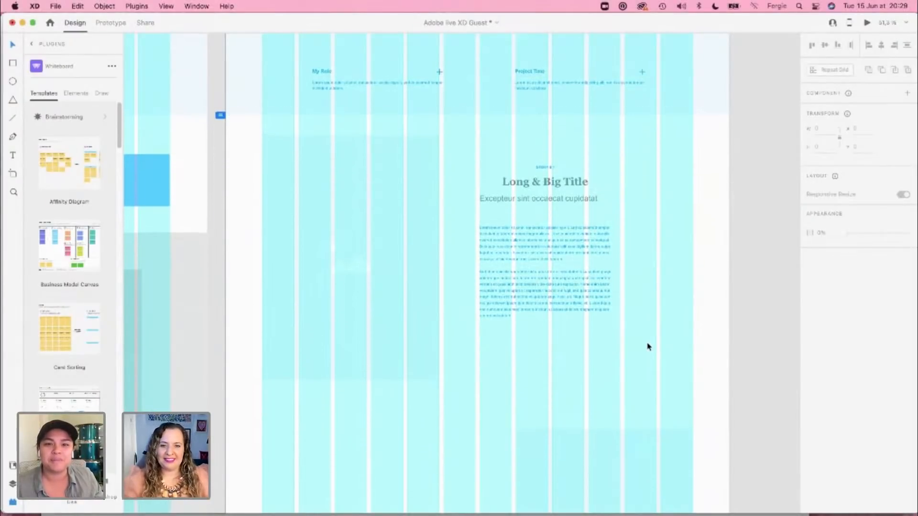
click(594, 246)
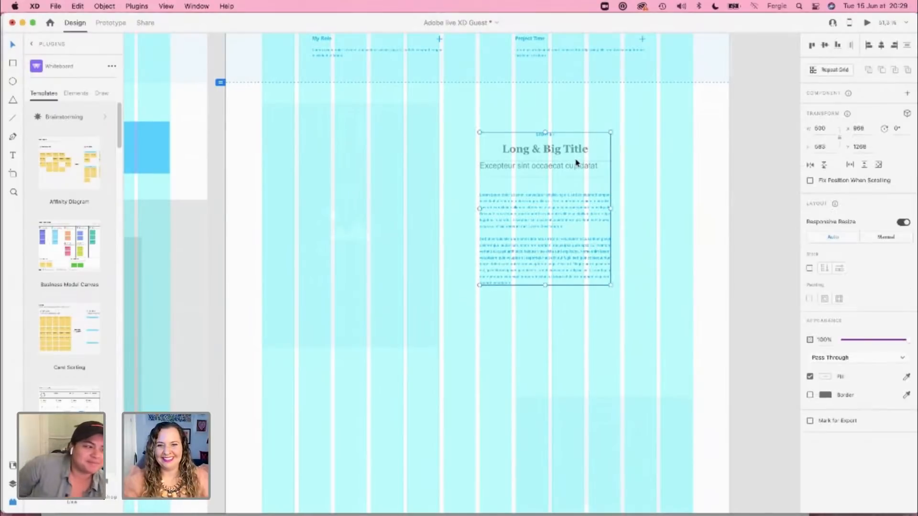
double_click(545, 150)
shift+click(562, 172)
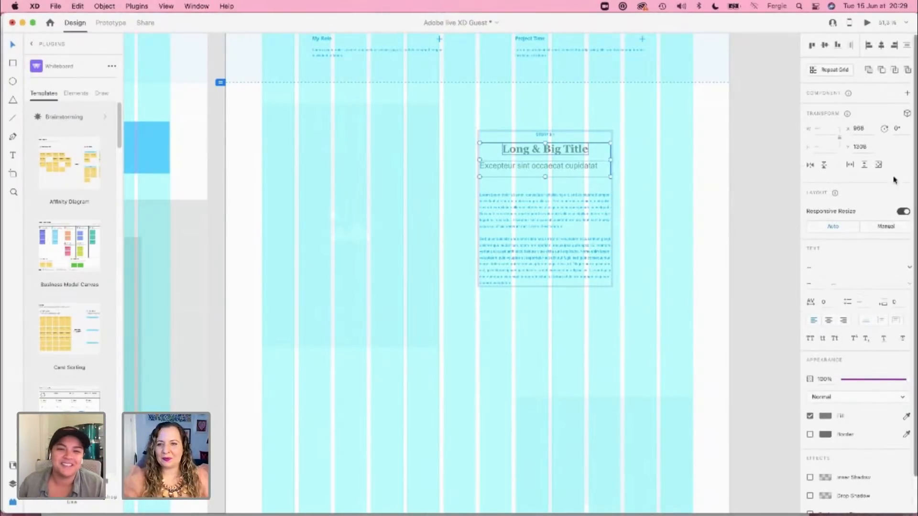
click(870, 47)
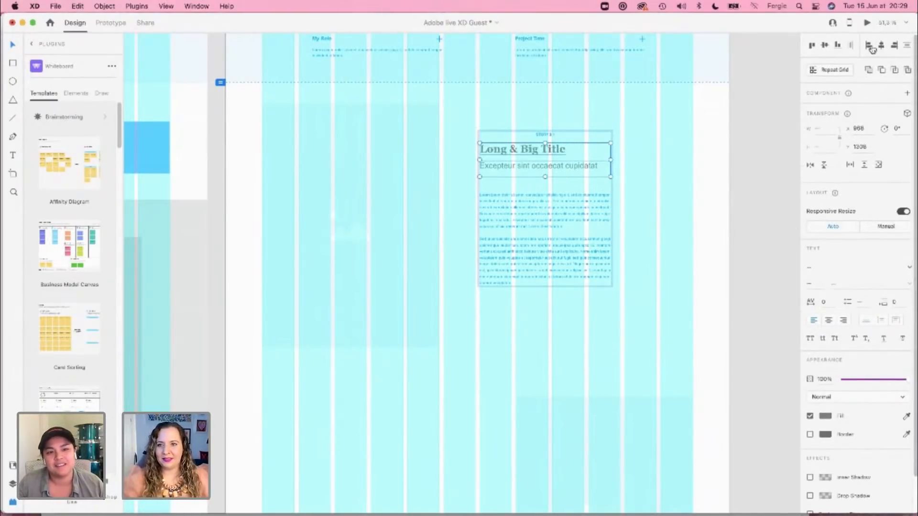
Step: Delete the small blue label above the "Long & Big Title" heading
click(662, 140)
click(543, 136)
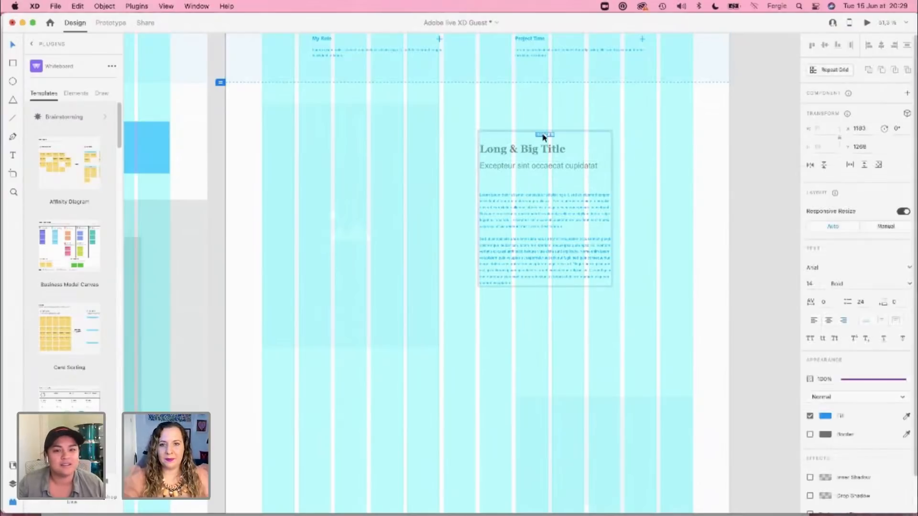
key(Delete)
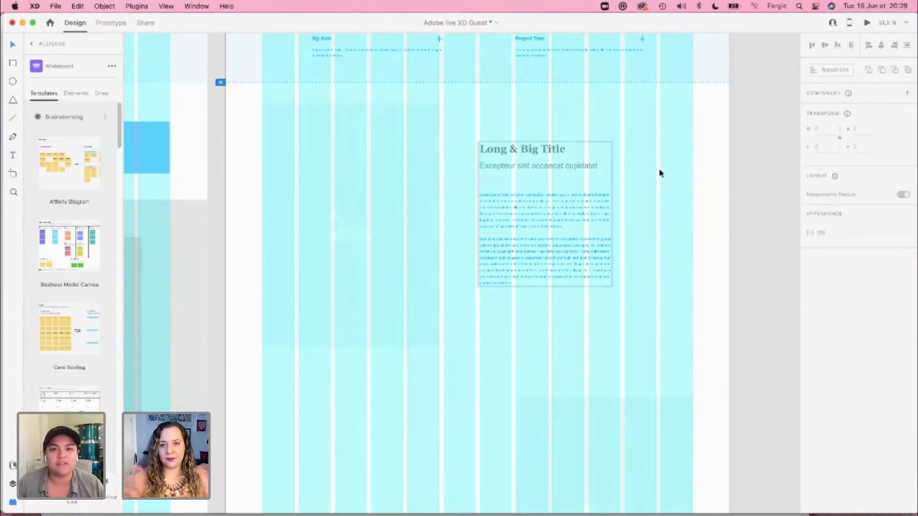
Step: Widen the body paragraph to about 536 and extend the subtitle's text box to the same column edge
double_click(584, 266)
scroll(595, 243, up, 3)
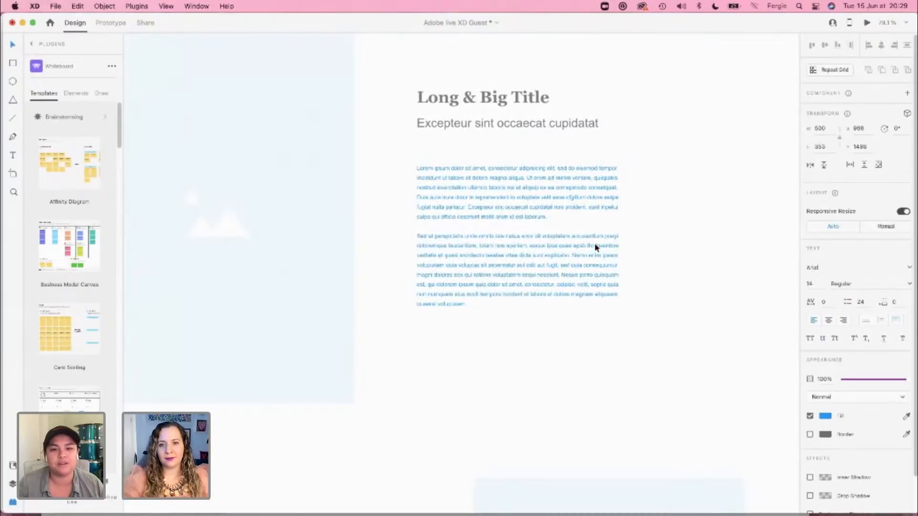
drag(620, 236, 633, 236)
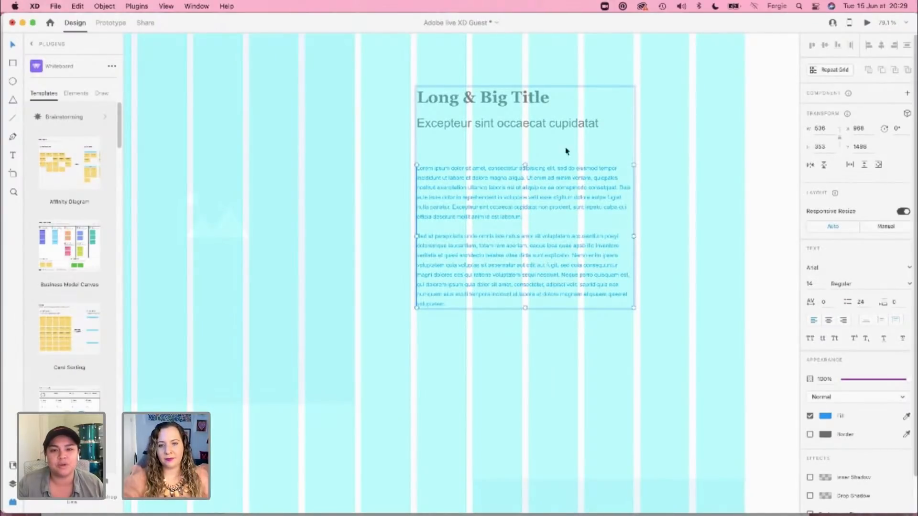
click(542, 129)
drag(620, 128, 634, 129)
click(670, 168)
Step: Hide the layout grid and check the spacing of the image-and-text sections on the case study page
scroll(612, 256, down, 3)
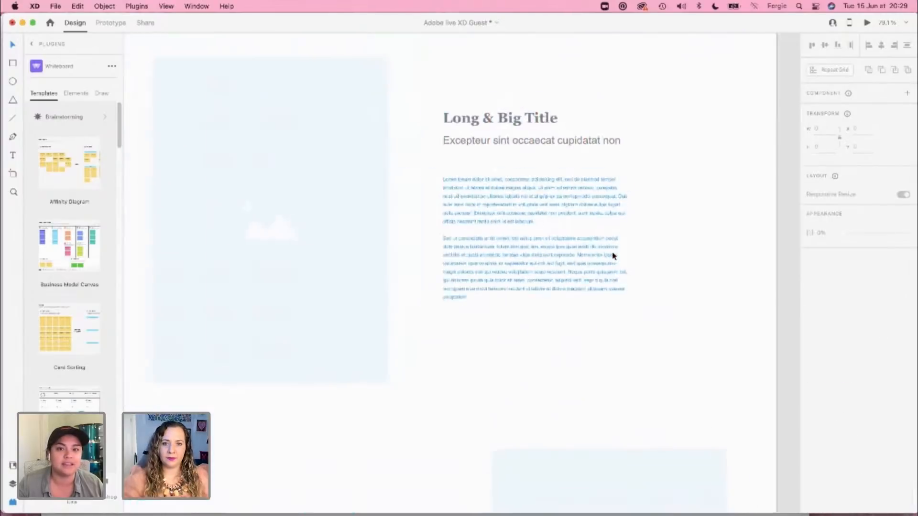
key(super+shift+apostrophe)
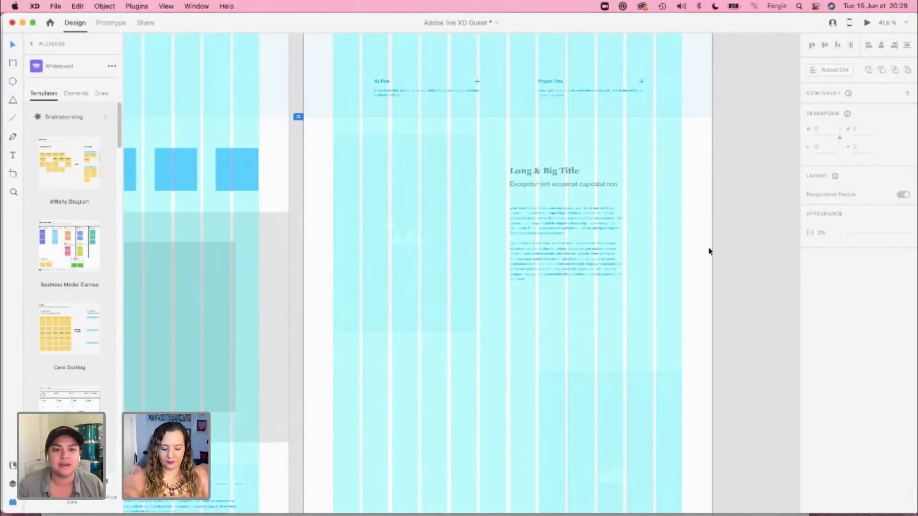
key(super+shift+apostrophe)
scroll(709, 251, down, 2)
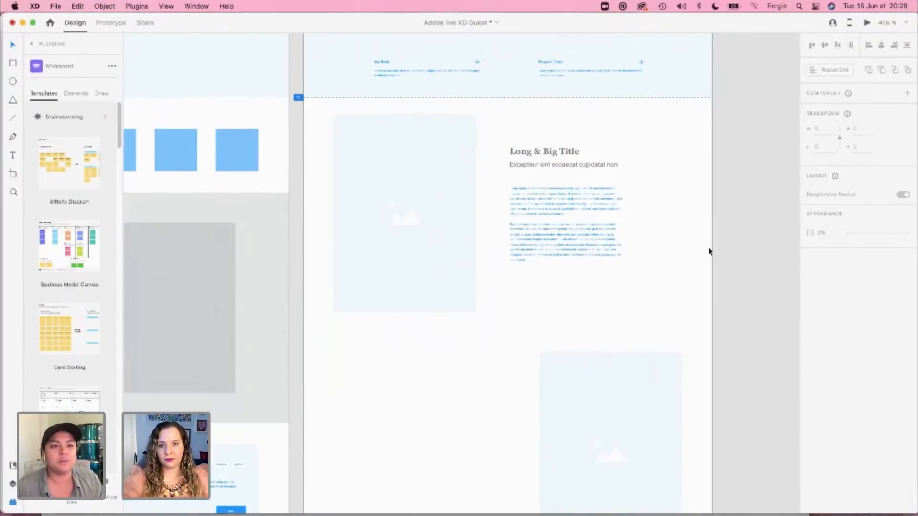
scroll(709, 251, down, 3)
scroll(709, 251, up, 2)
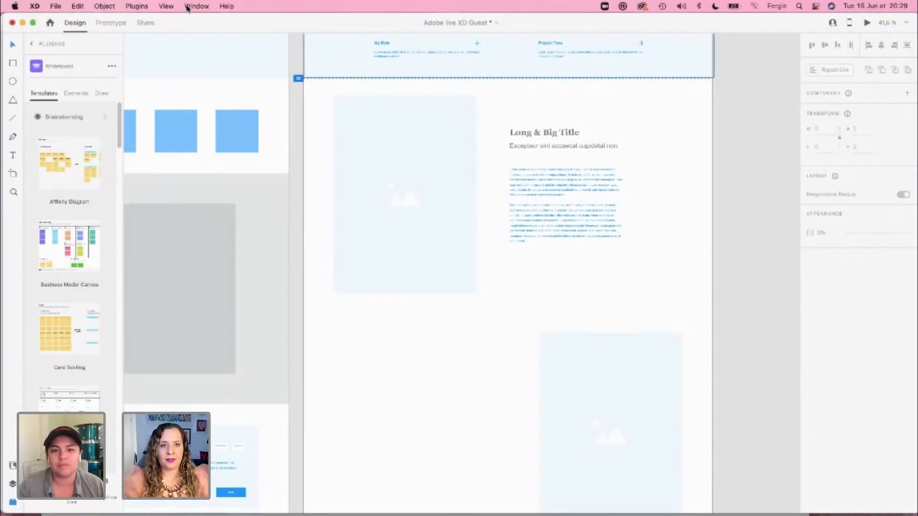
Step: Switch to the Case Studies document and examine the original and redesigned Rolex Deepsea pages from header to footer
click(187, 7)
click(240, 159)
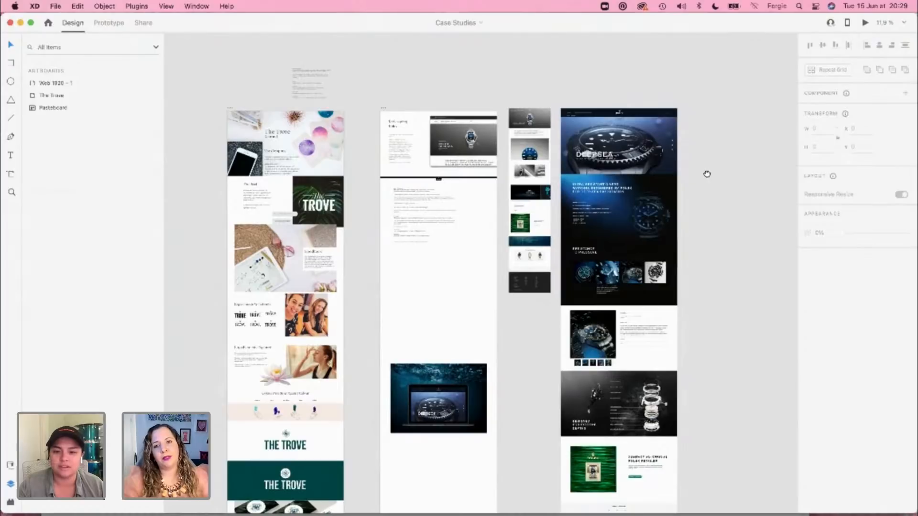
scroll(707, 174, up, 5)
scroll(585, 193, up, 5)
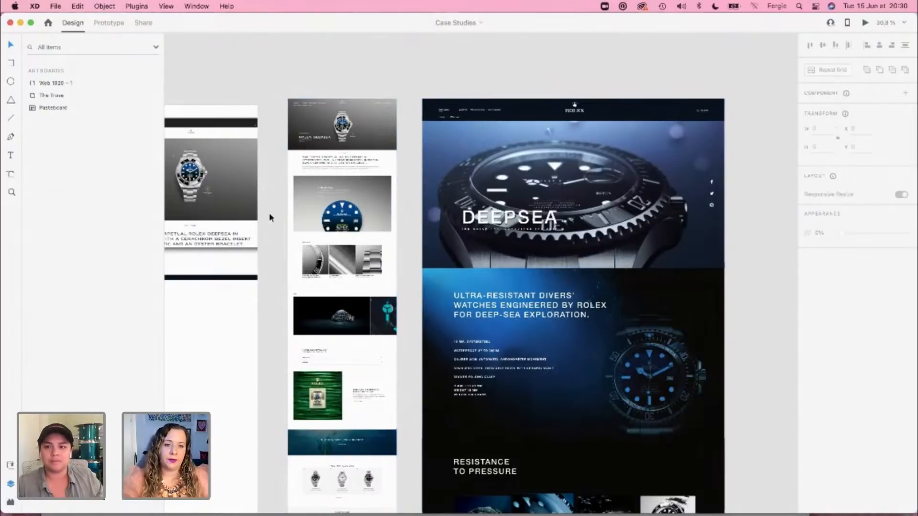
scroll(268, 218, up, 2)
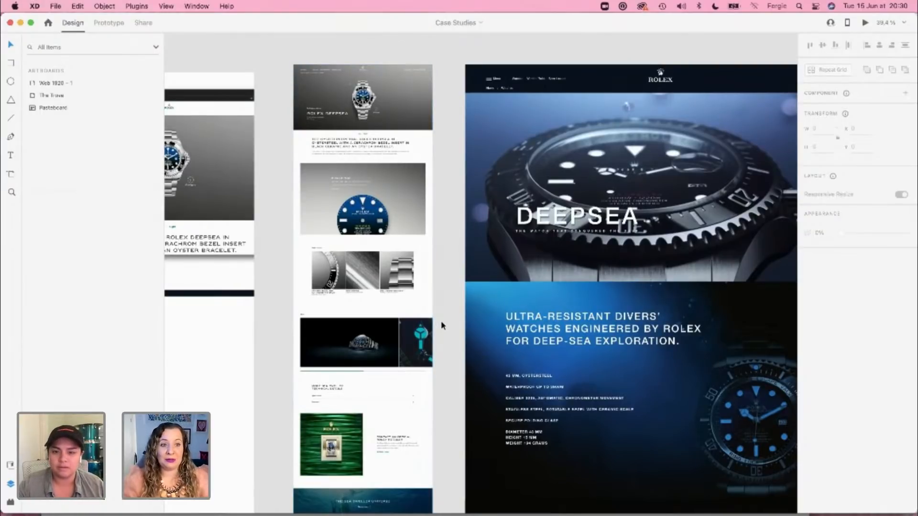
scroll(441, 323, down, 3)
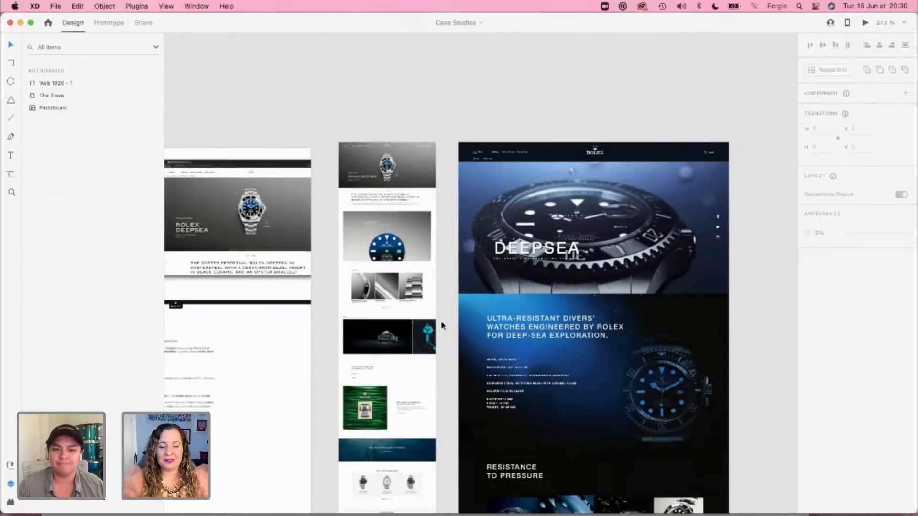
scroll(441, 323, down, 4)
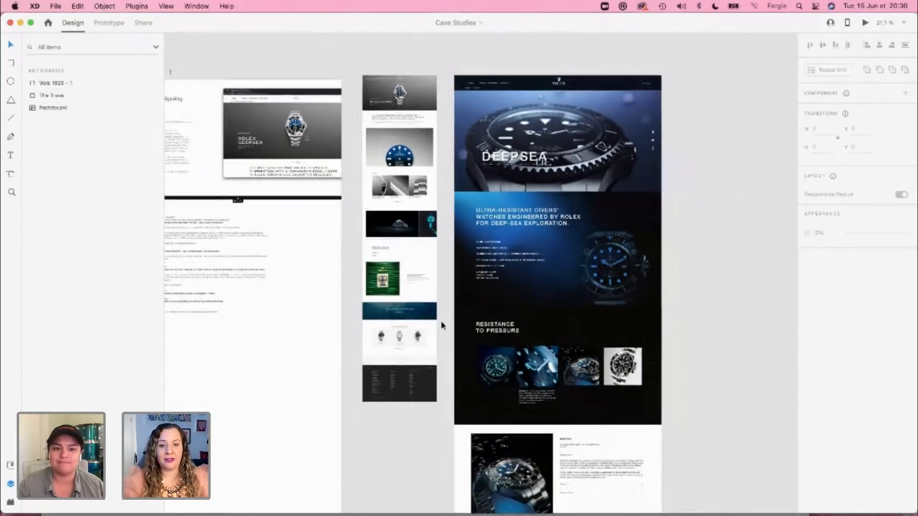
scroll(426, 312, down, 5)
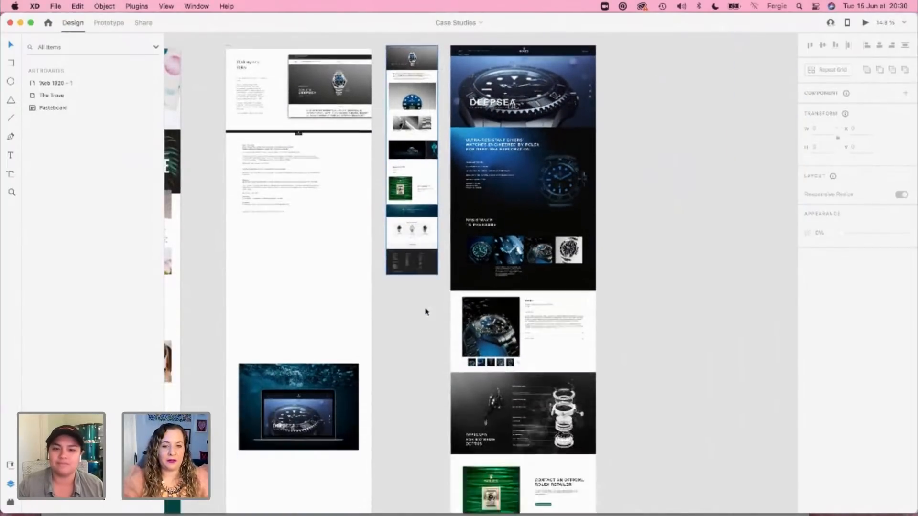
scroll(427, 312, down, 5)
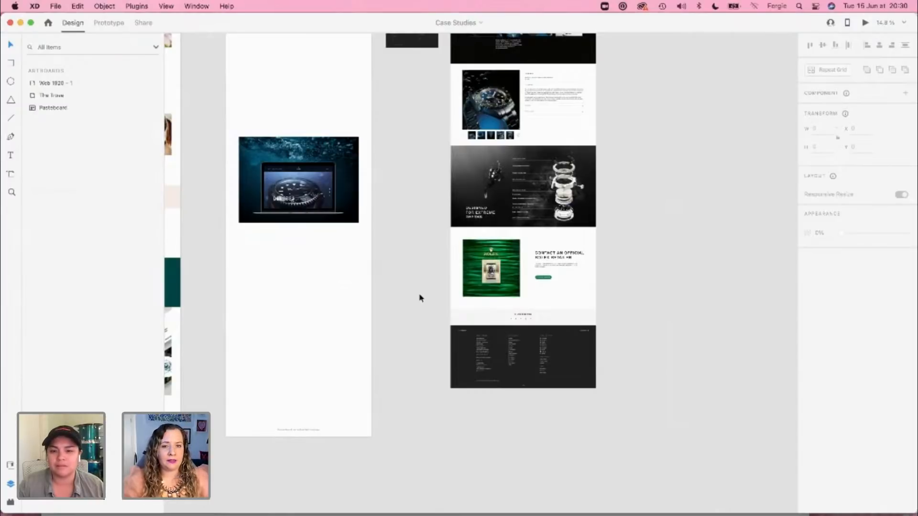
scroll(419, 298, up, 7)
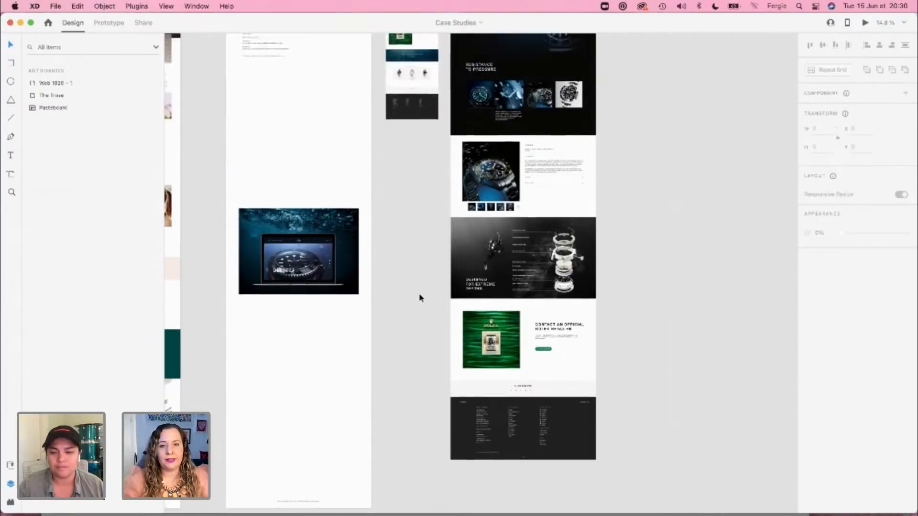
scroll(420, 298, up, 2)
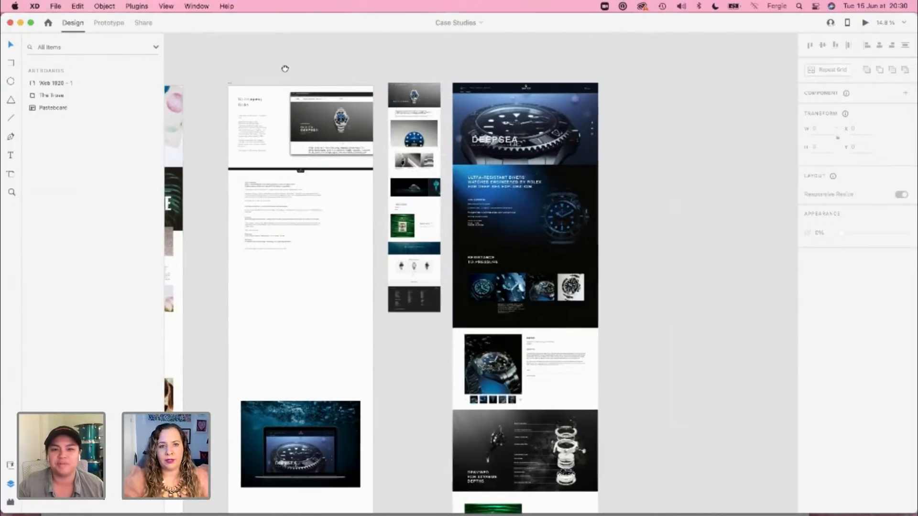
Step: Read the case study outline text on the Redesigning Rolex artboard, from Intro / Overview to Summary
scroll(285, 70, left, 7)
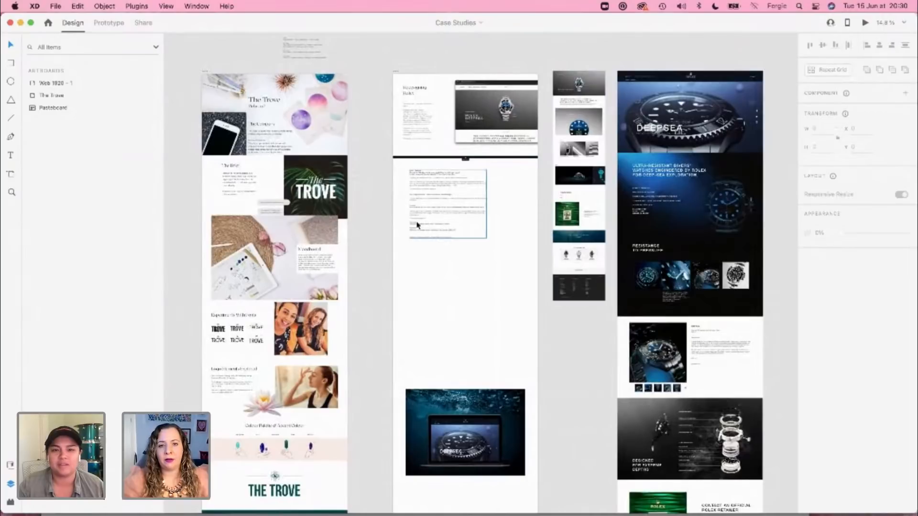
scroll(416, 224, up, 10)
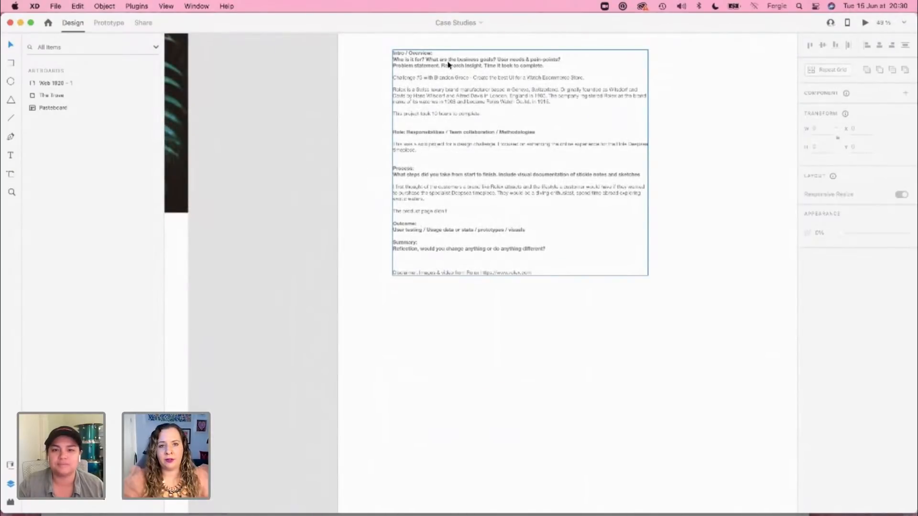
scroll(573, 223, up, 3)
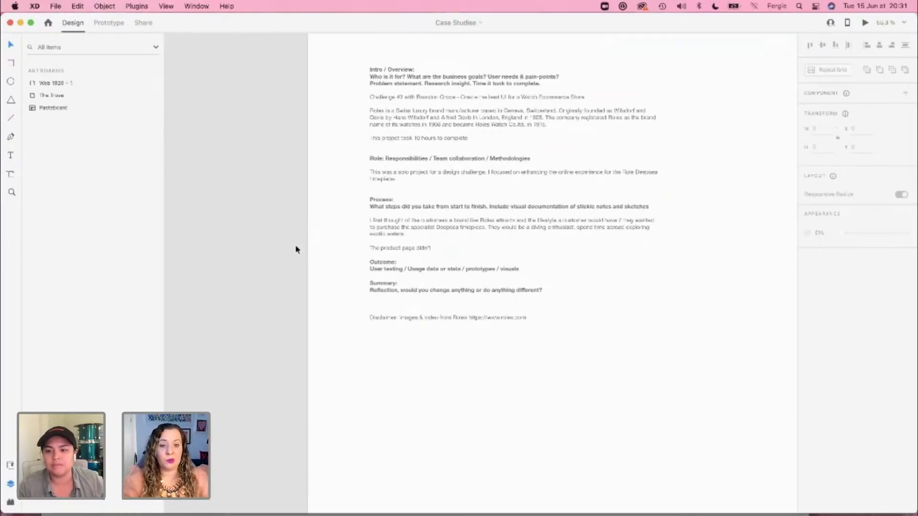
scroll(296, 249, down, 3)
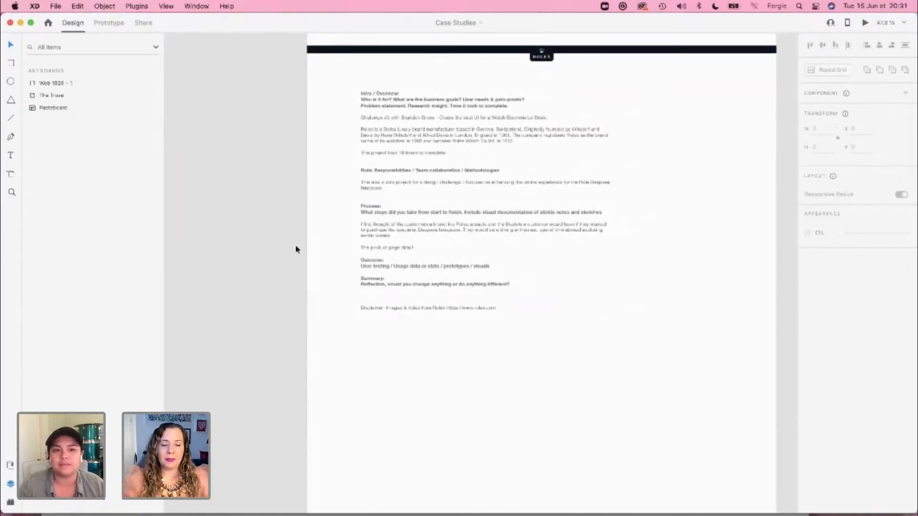
scroll(296, 247, down, 3)
scroll(286, 198, down, 5)
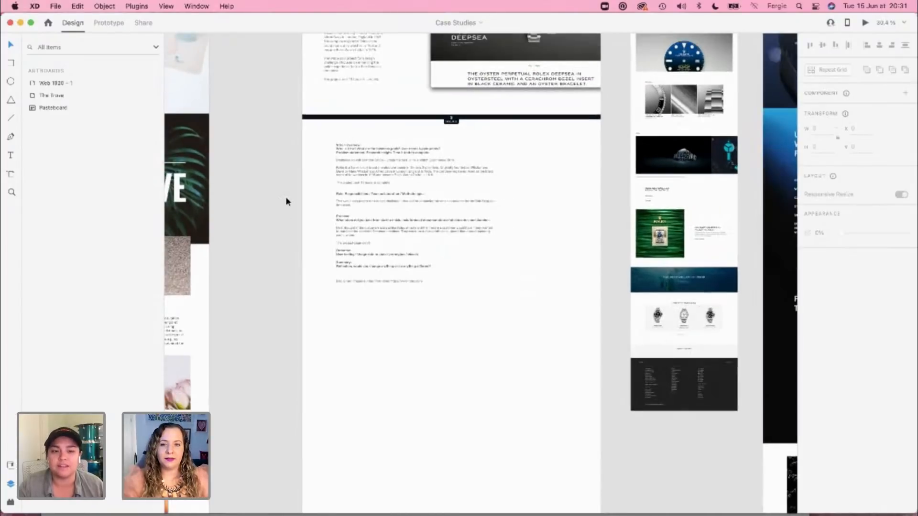
scroll(285, 197, down, 2)
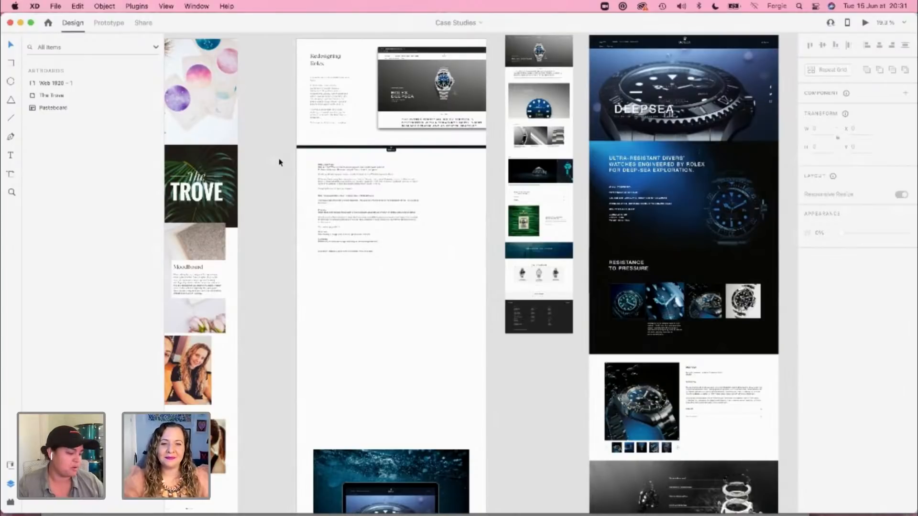
Step: Examine The Trove case study artboard from the Rebrand header through the brief, moodboard, font and logo sections to the colour palette
key(space)
drag(277, 152, 512, 213)
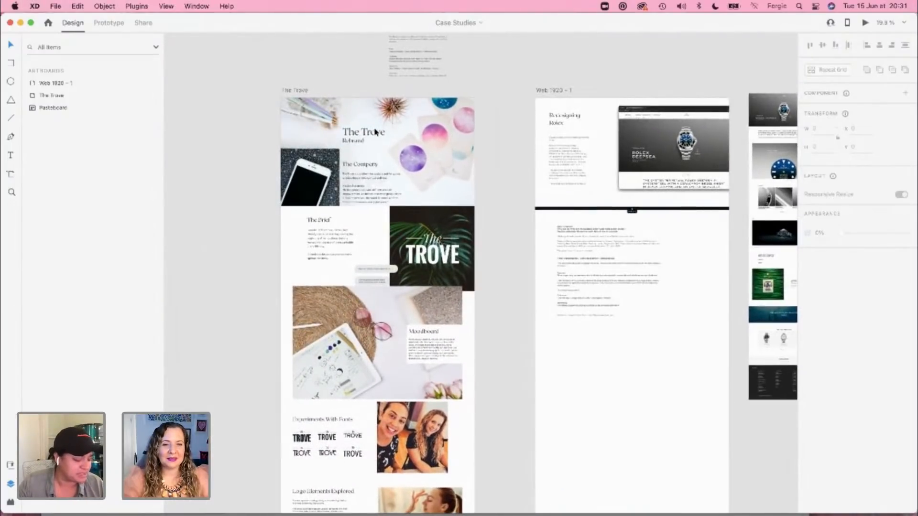
scroll(375, 133, up, 5)
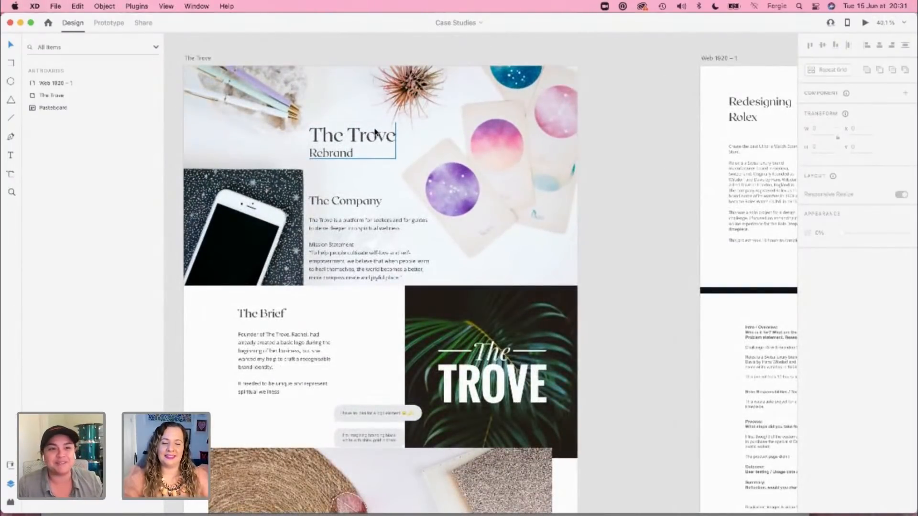
key(space)
drag(484, 142, 520, 156)
scroll(493, 172, up, 1)
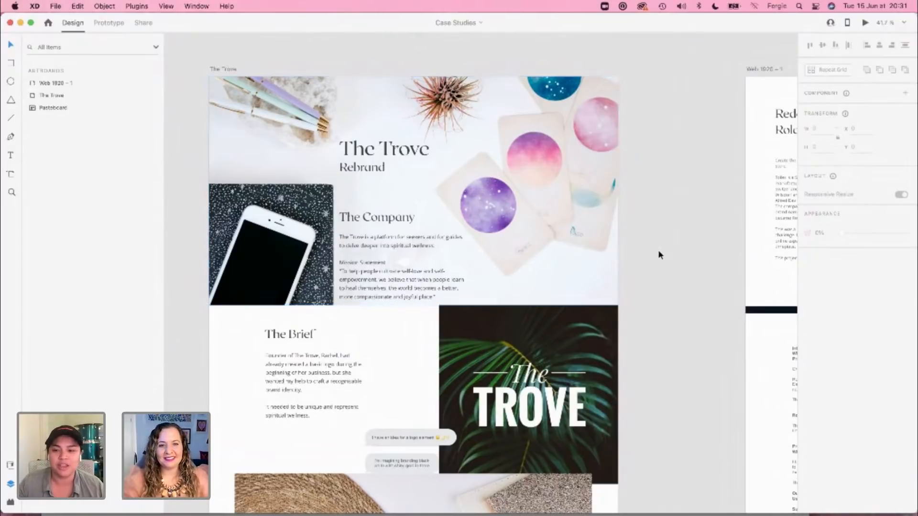
scroll(659, 251, down, 1)
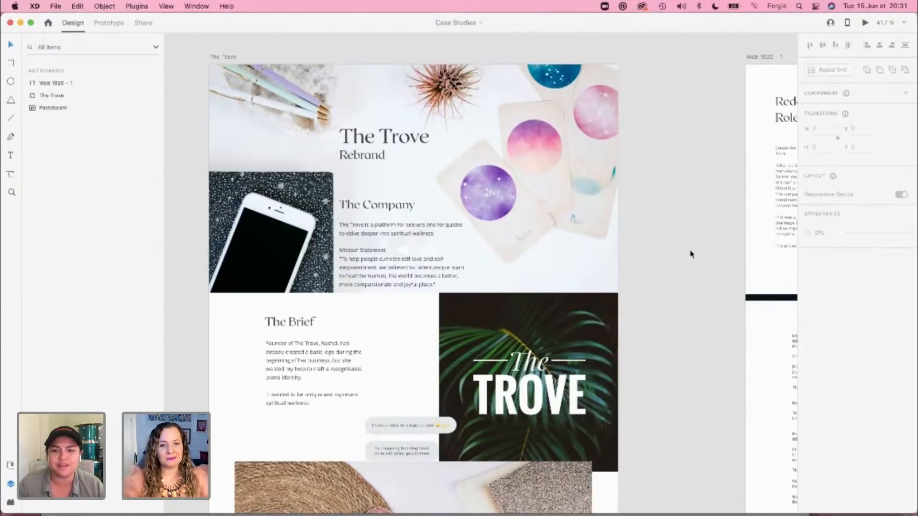
scroll(691, 254, down, 2)
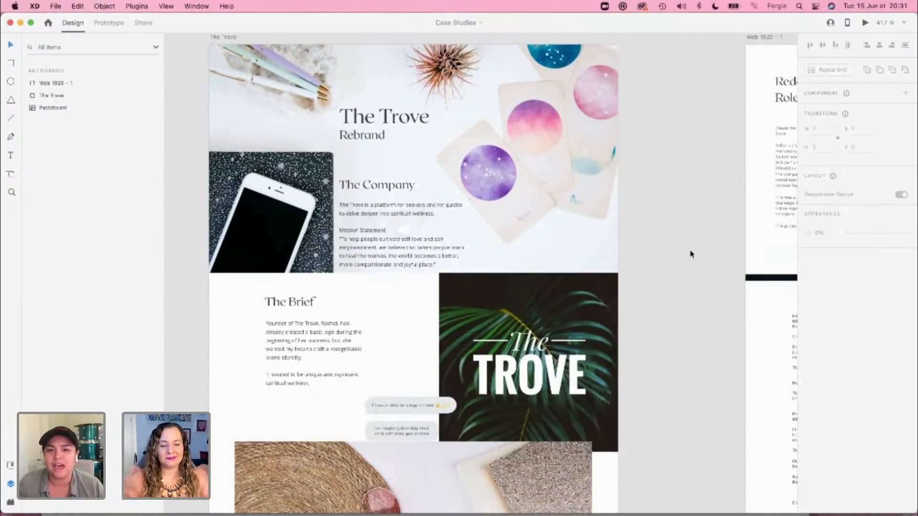
scroll(691, 254, down, 20)
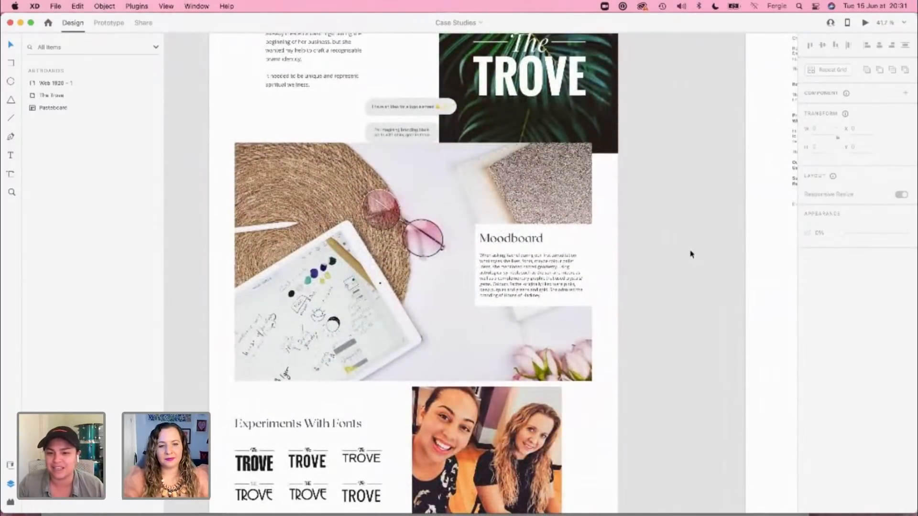
scroll(691, 254, down, 16)
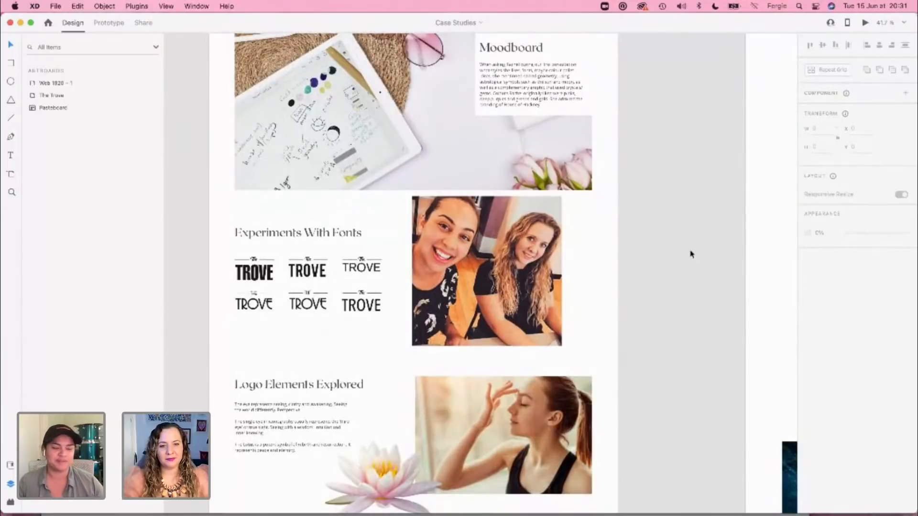
scroll(691, 253, down, 5)
scroll(691, 253, down, 10)
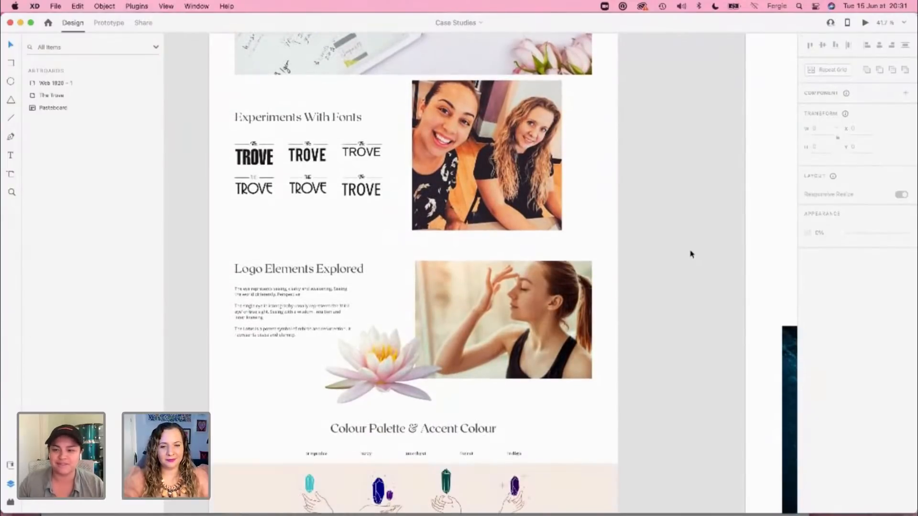
Step: Copy The Company heading and its mission statement text from the header section of The Trove artboard
scroll(691, 254, down, 20)
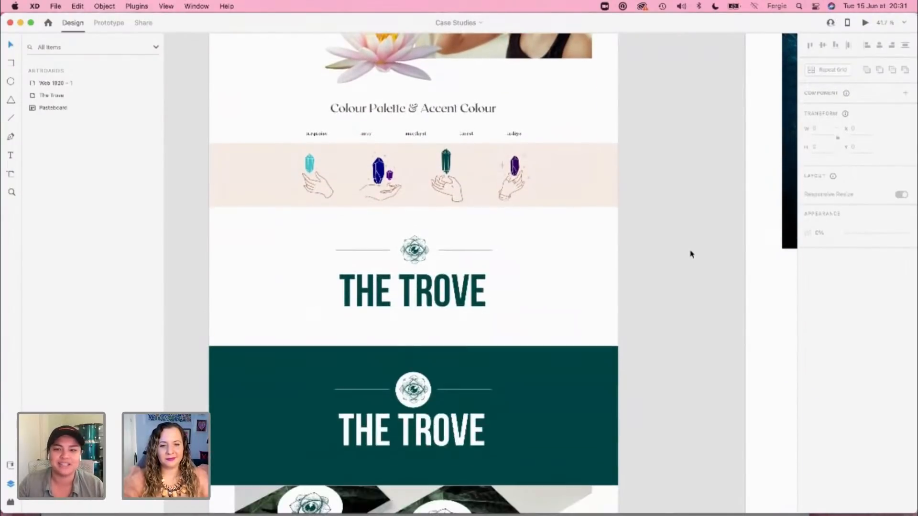
scroll(691, 254, up, 20)
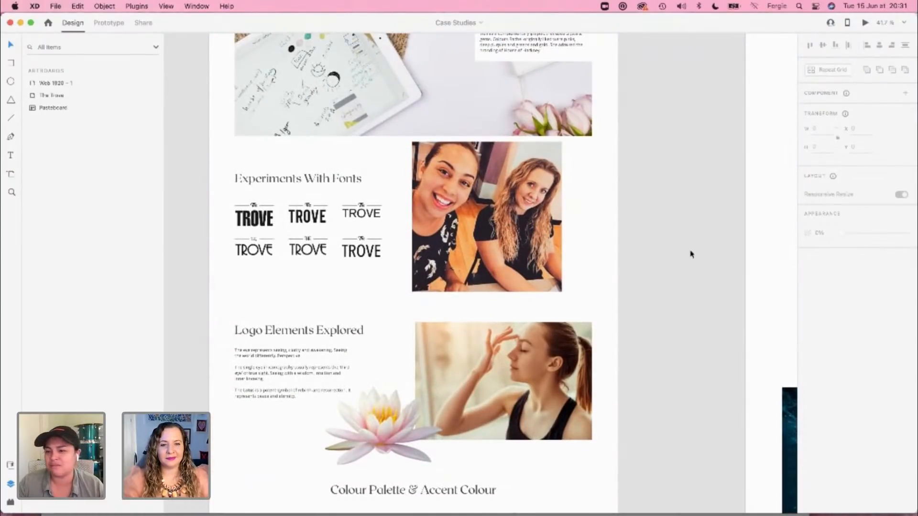
scroll(691, 254, up, 20)
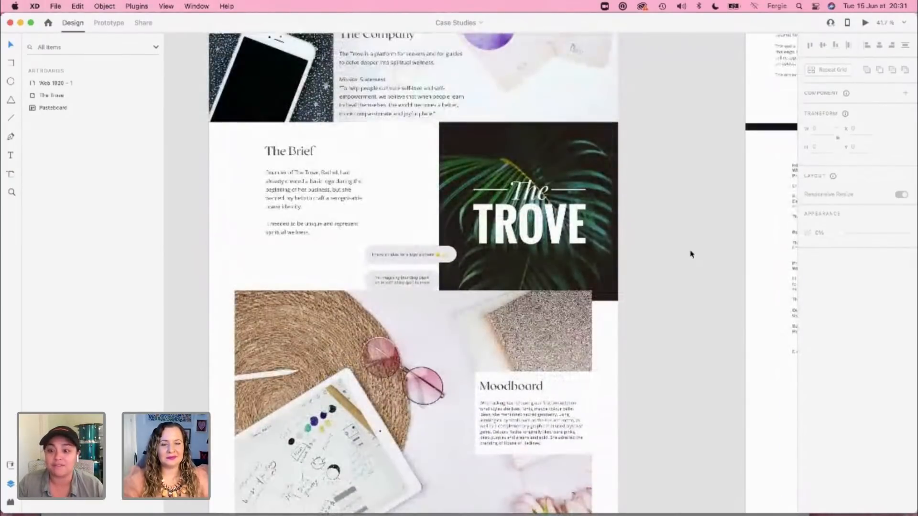
scroll(691, 254, up, 12)
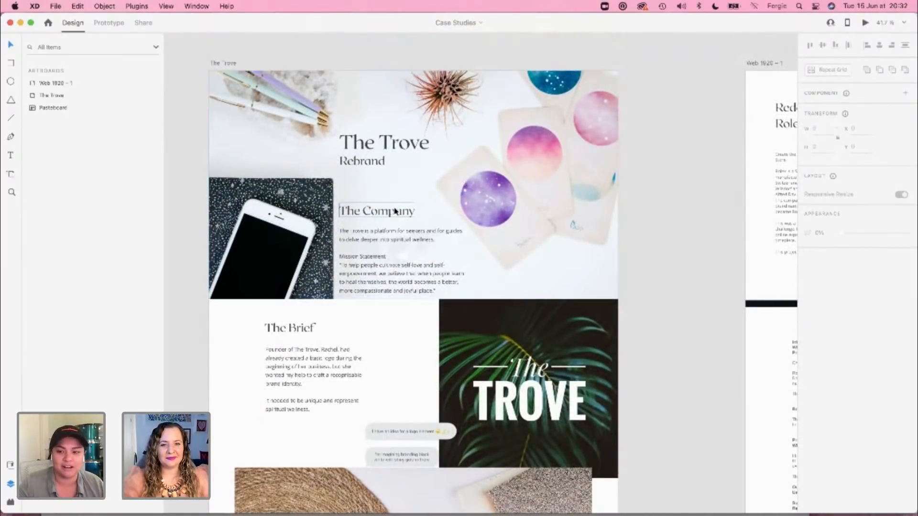
click(398, 211)
shift+click(403, 236)
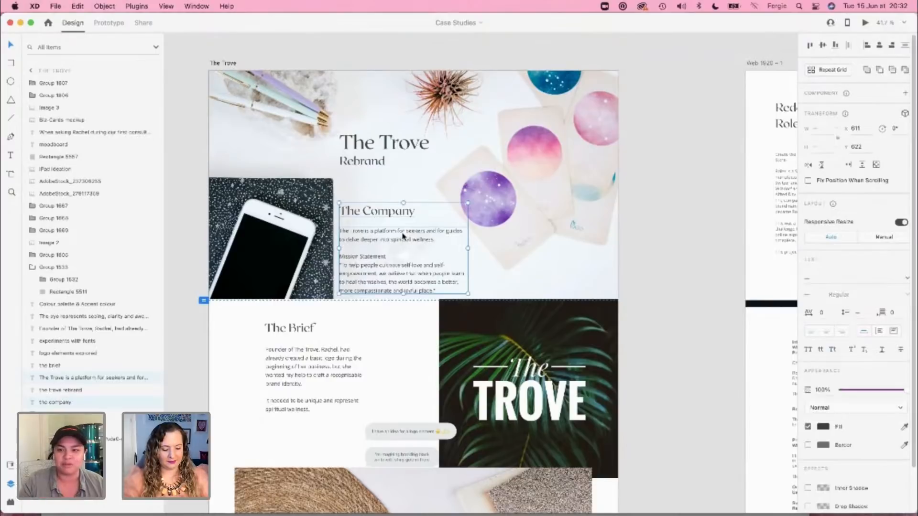
Step: Review The Trove's company and brief sections, and switch to the Adobe live XD Guest document
click(191, 7)
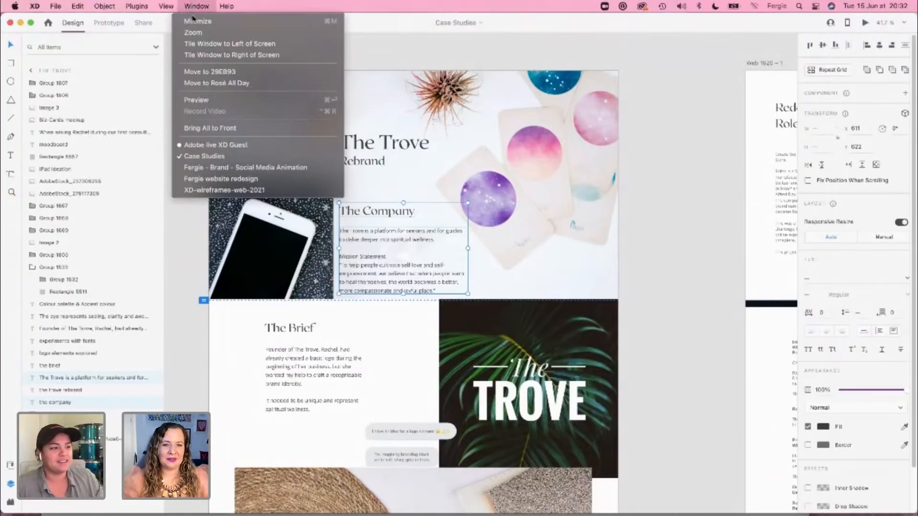
click(193, 7)
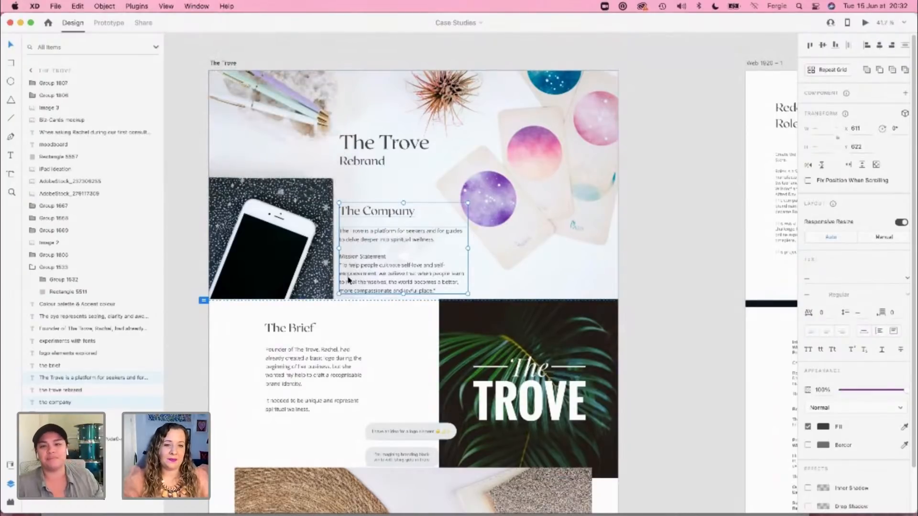
scroll(301, 383, down, 2)
scroll(301, 383, down, 2)
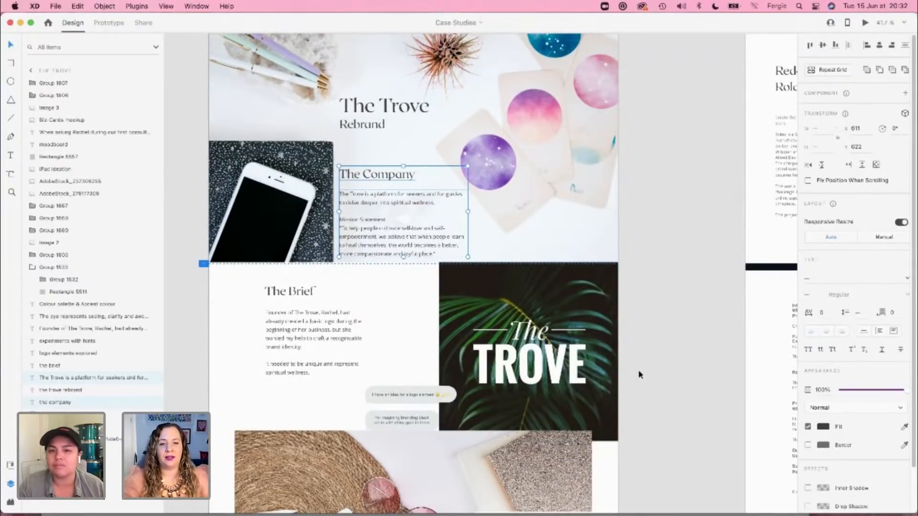
scroll(638, 369, down, 2)
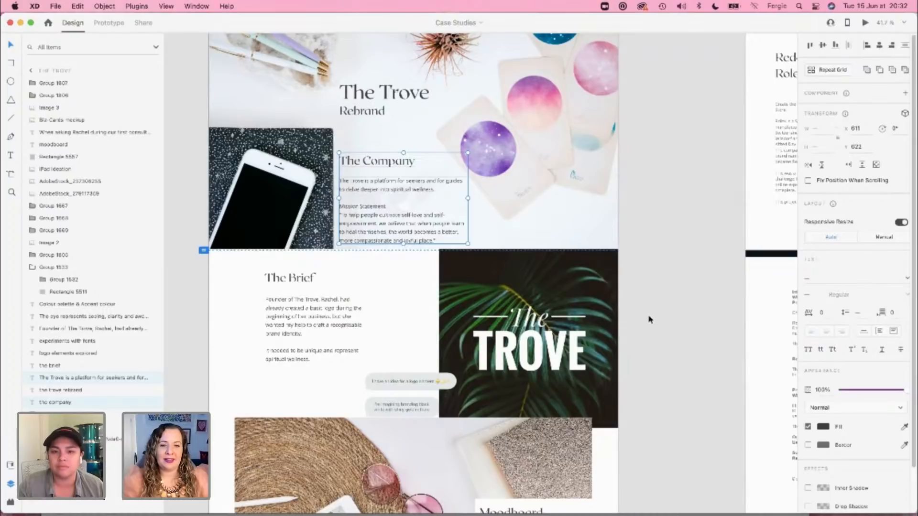
scroll(650, 319, down, 3)
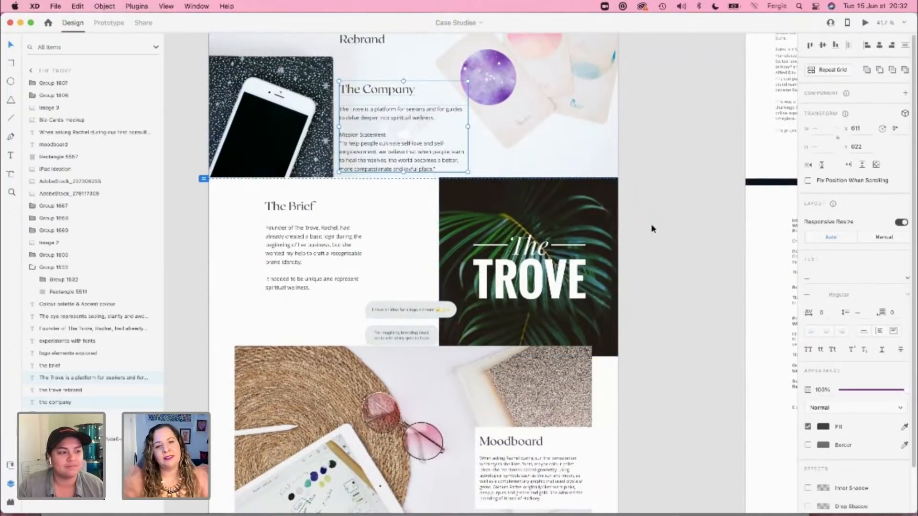
scroll(411, 245, up, 7)
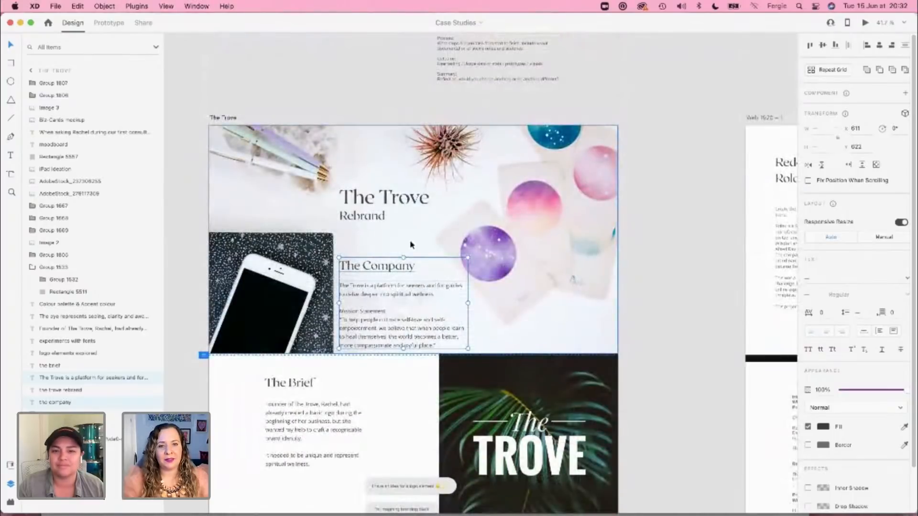
click(197, 7)
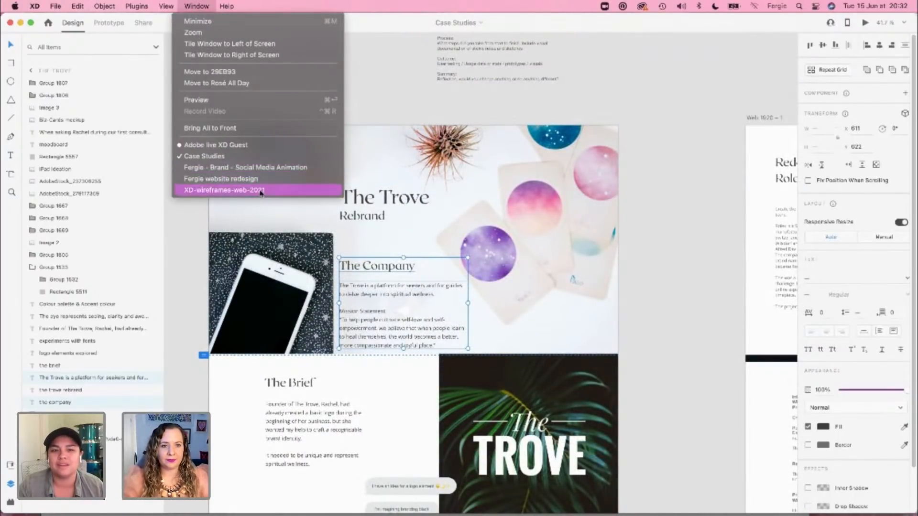
click(258, 145)
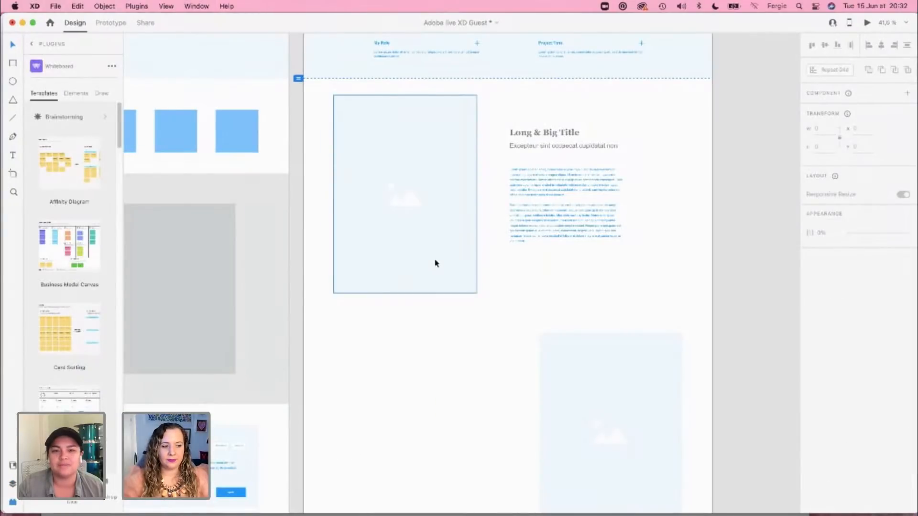
Step: Close the Whiteboard plugin and move the group of website inspiration images farther away from the Case Study 1 artboard
scroll(627, 311, up, 5)
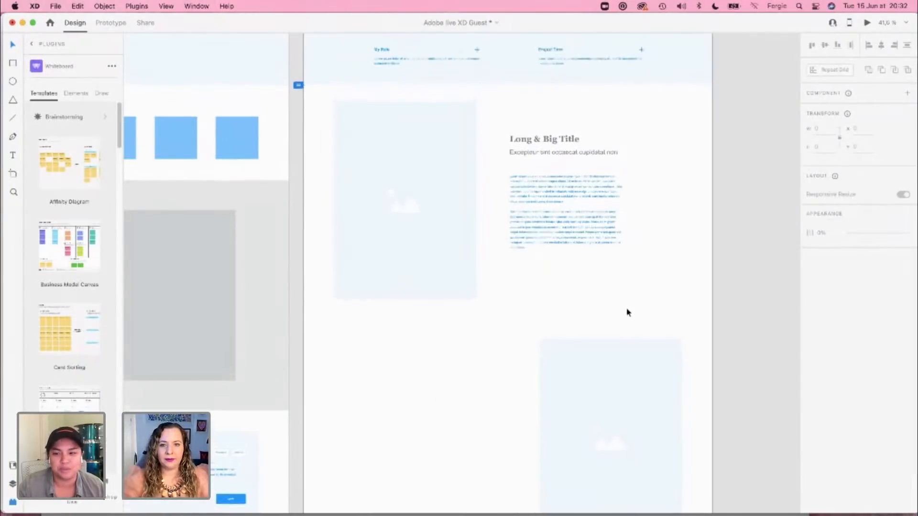
scroll(687, 377, down, 1)
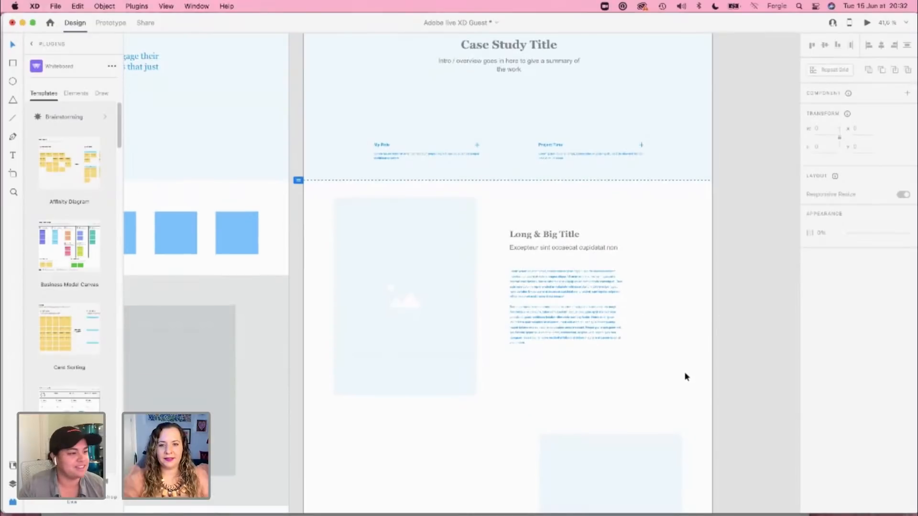
drag(662, 288, 516, 283)
scroll(531, 309, down, 5)
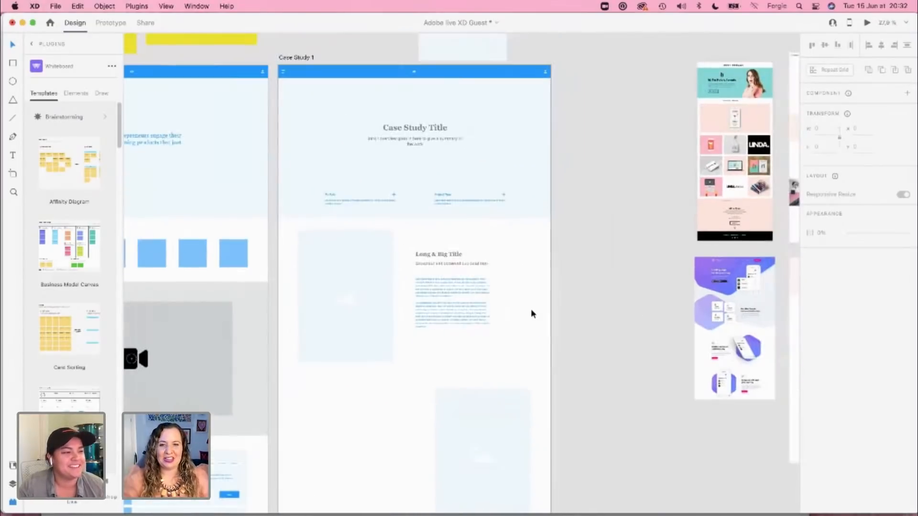
drag(622, 237, 465, 241)
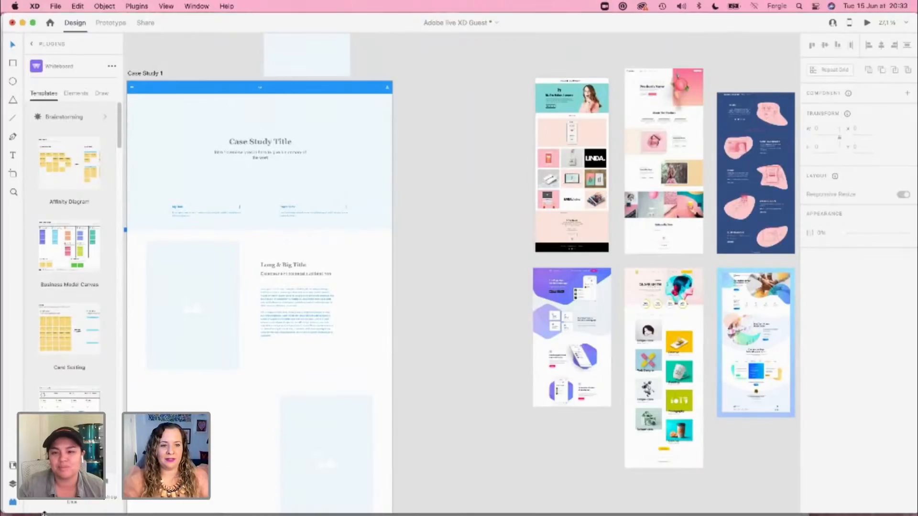
click(13, 505)
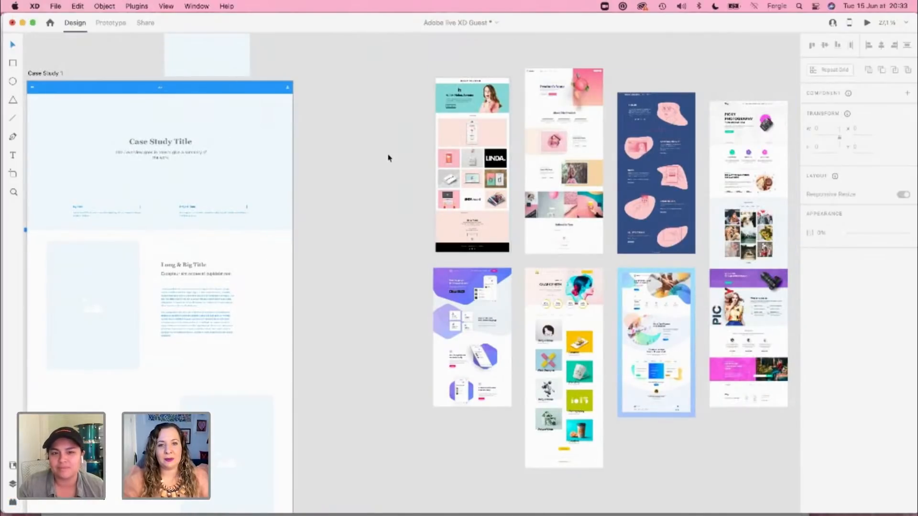
drag(393, 164, 298, 186)
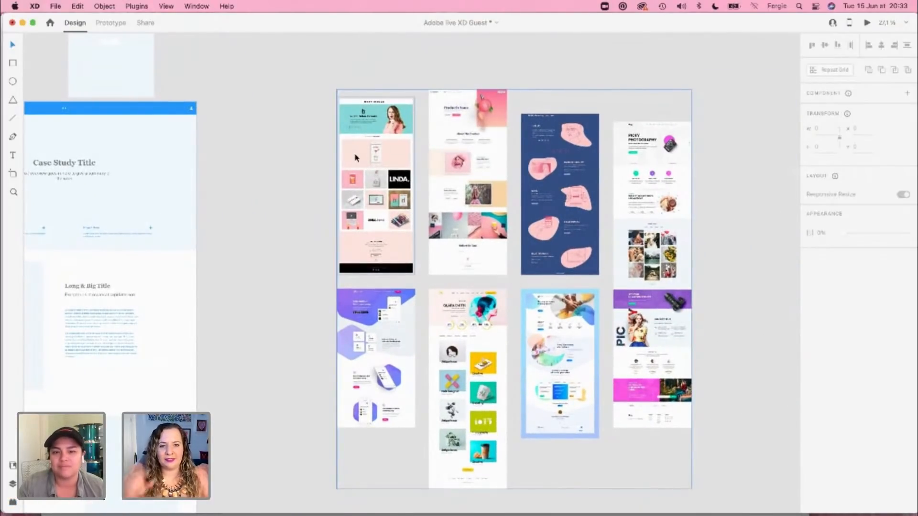
drag(356, 158, 495, 148)
Step: Paste The Company heading and text onto the pasteboard and place them beside the Case Study 1 artboard's Long & Big Title section
key(super+shift+a)
key(super+v)
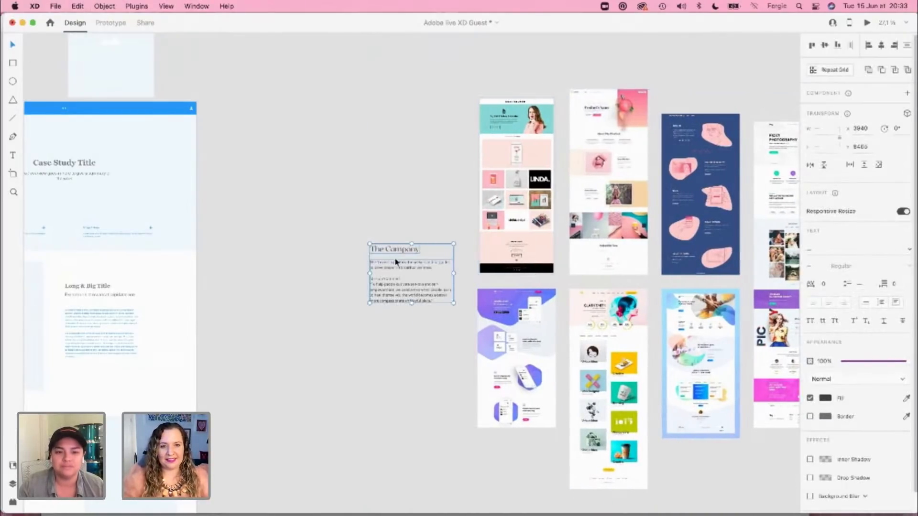
drag(434, 272, 286, 310)
click(438, 325)
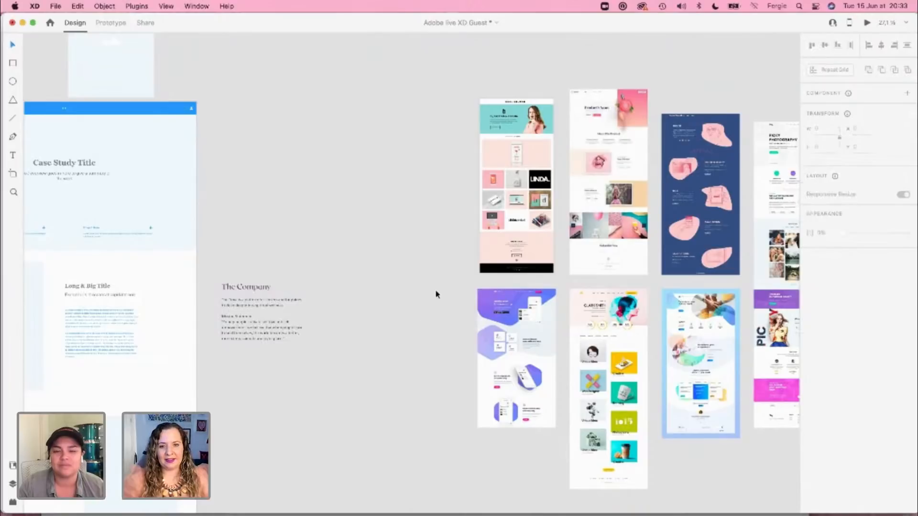
Step: Switch to Safari and examine the portfolio website layouts on the Website inspo Pinterest board
scroll(432, 293, right, 5)
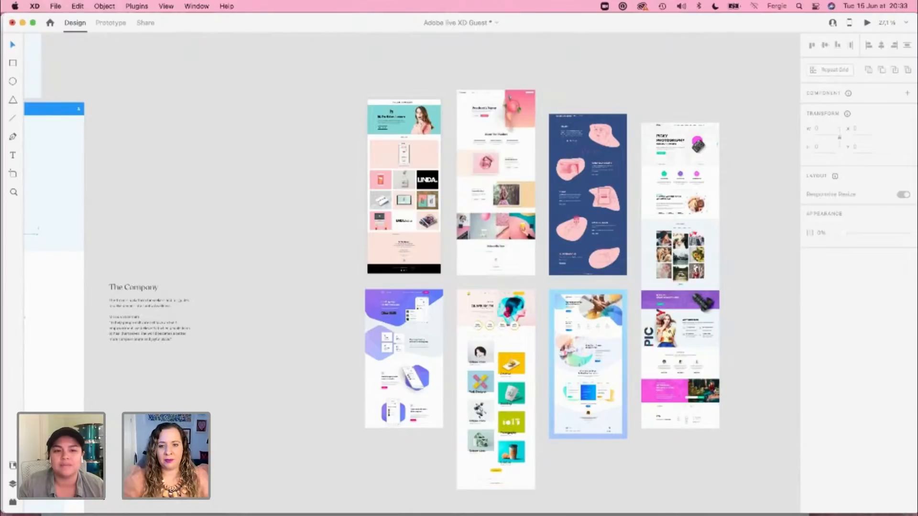
key(super+Tab)
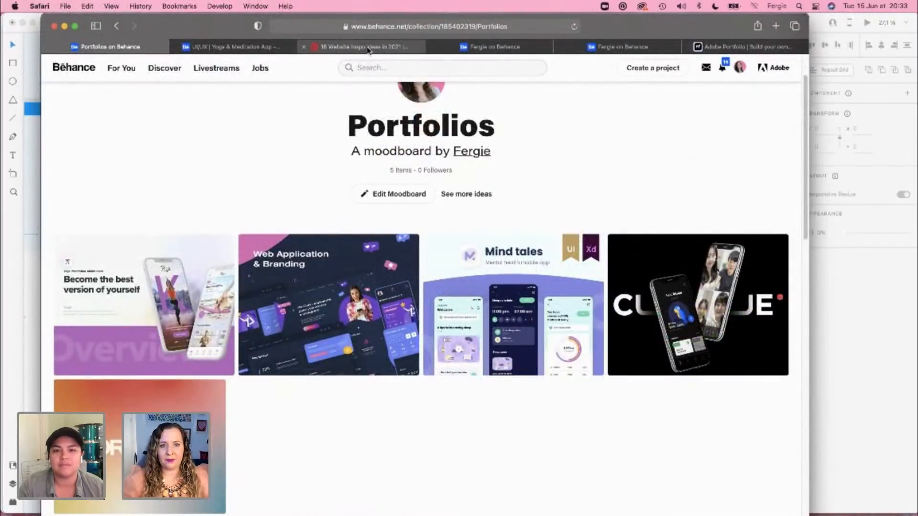
click(368, 47)
scroll(79, 202, down, 2)
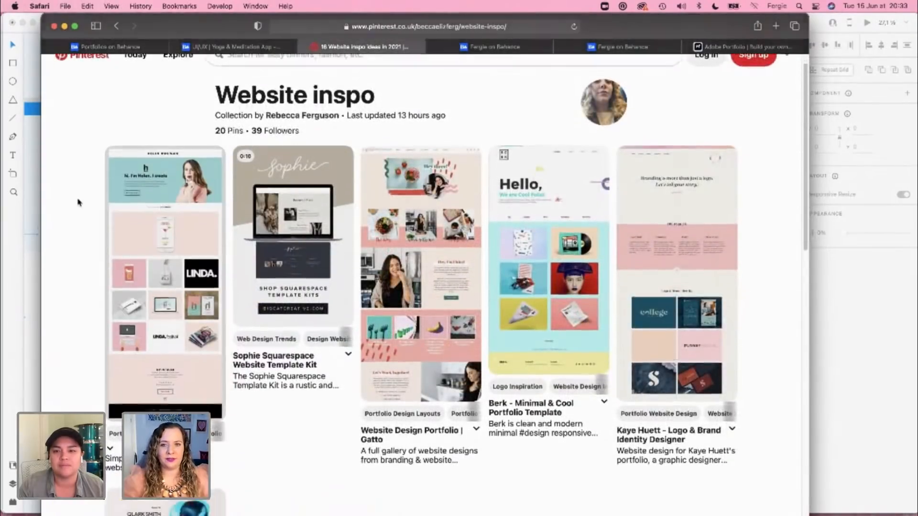
scroll(79, 202, down, 2)
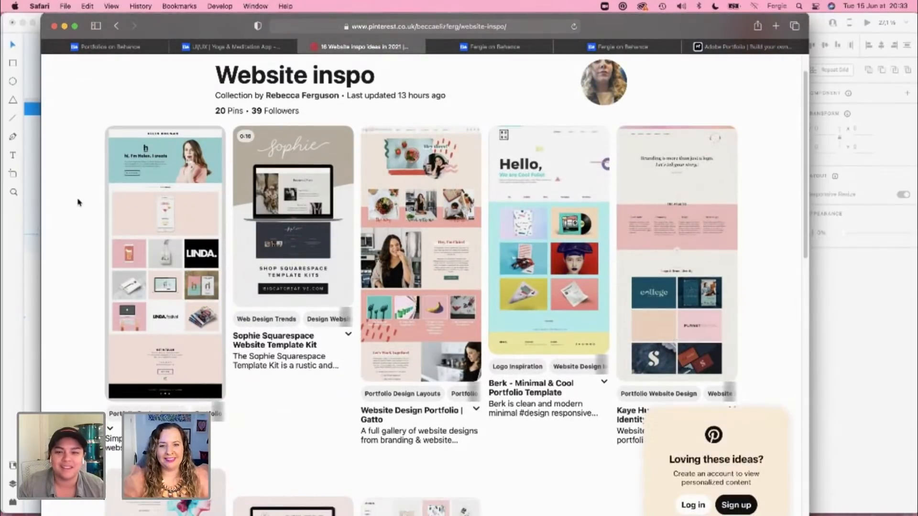
scroll(79, 202, down, 2)
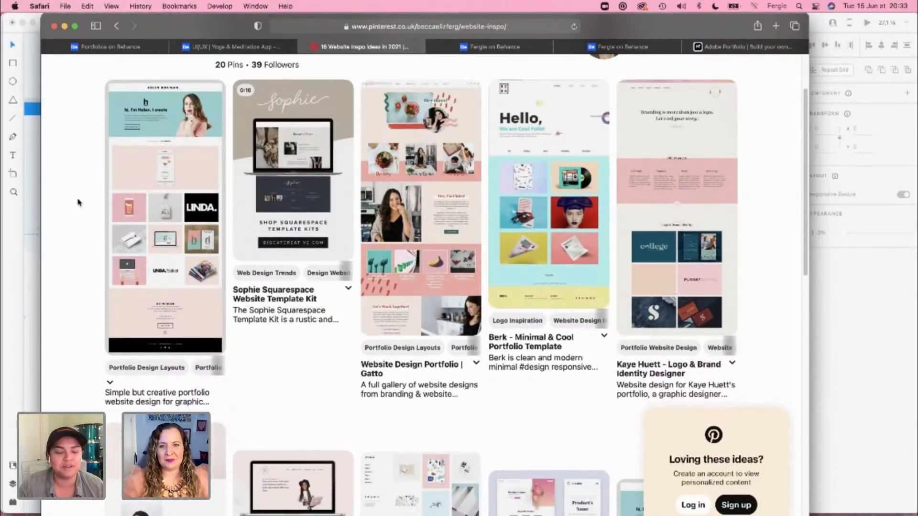
scroll(79, 203, down, 2)
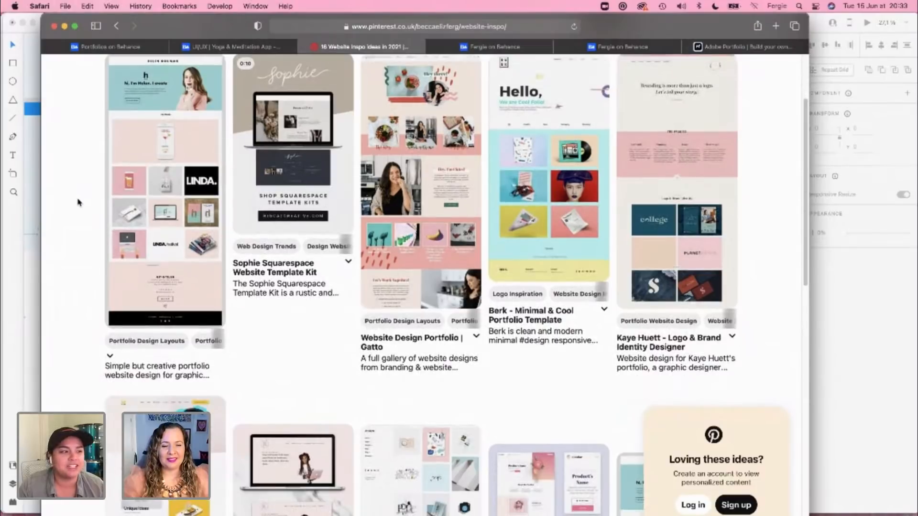
scroll(78, 202, down, 4)
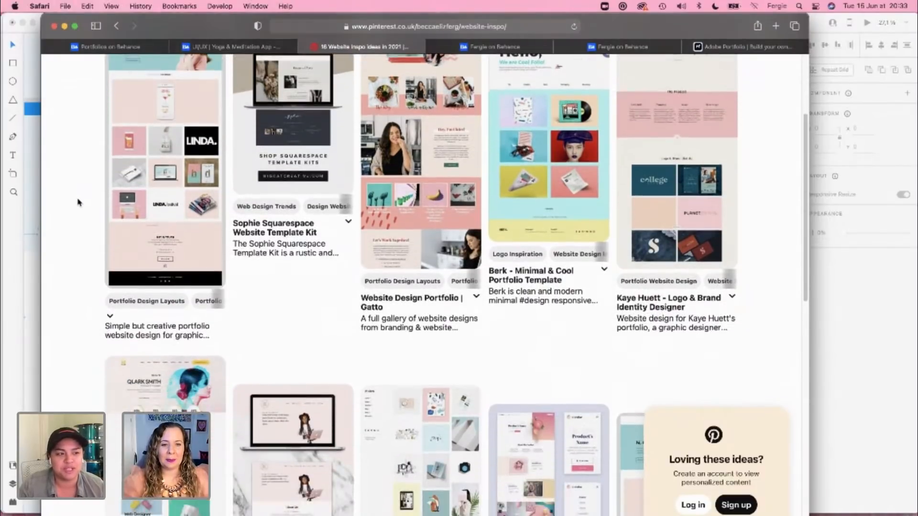
scroll(79, 203, down, 12)
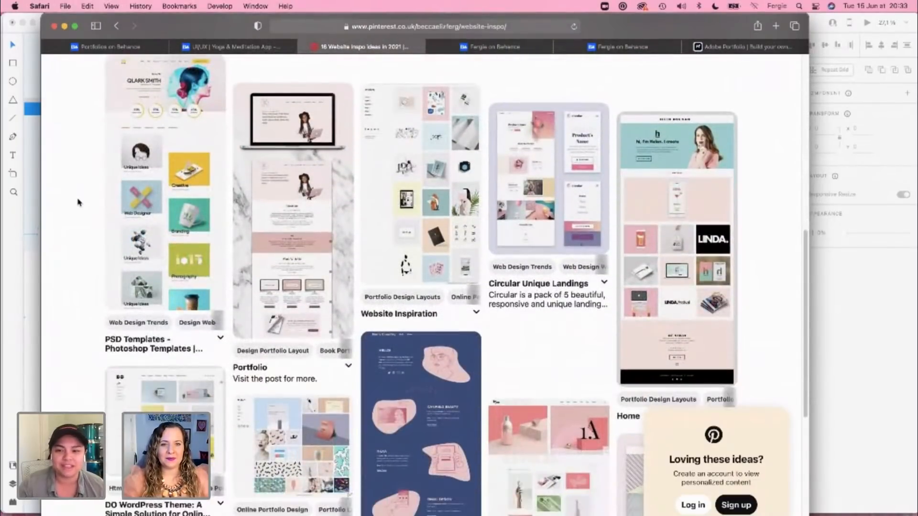
scroll(79, 203, down, 1)
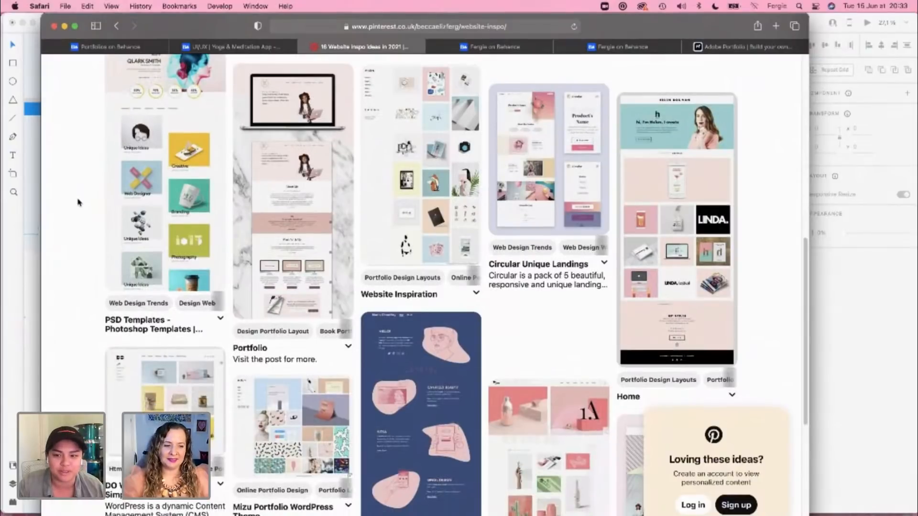
scroll(79, 202, down, 3)
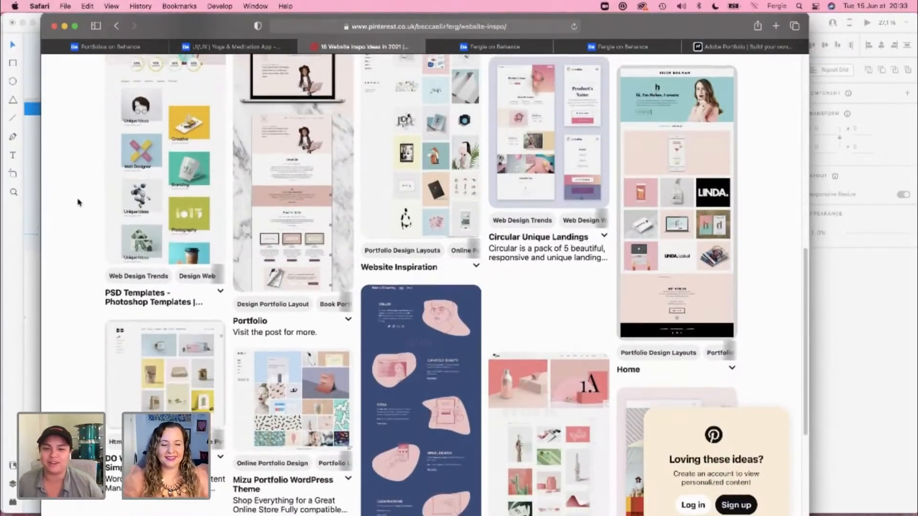
scroll(79, 202, down, 10)
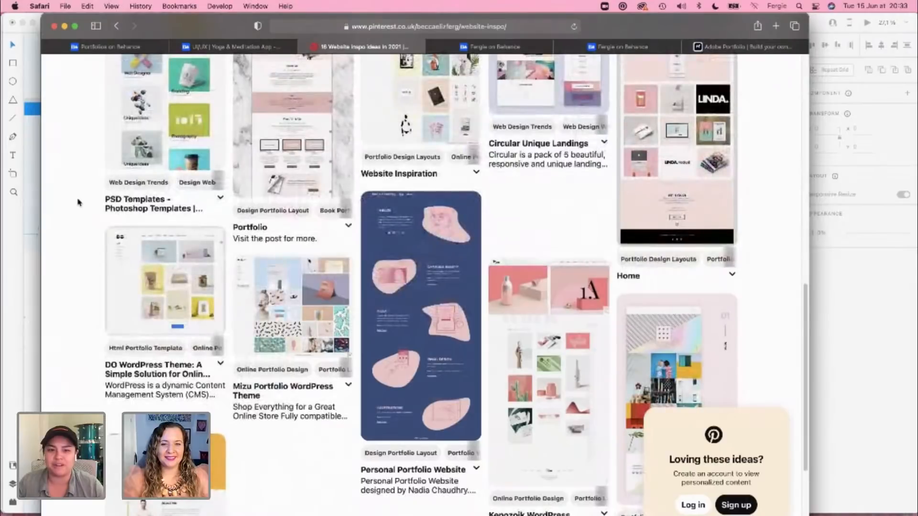
scroll(78, 203, down, 6)
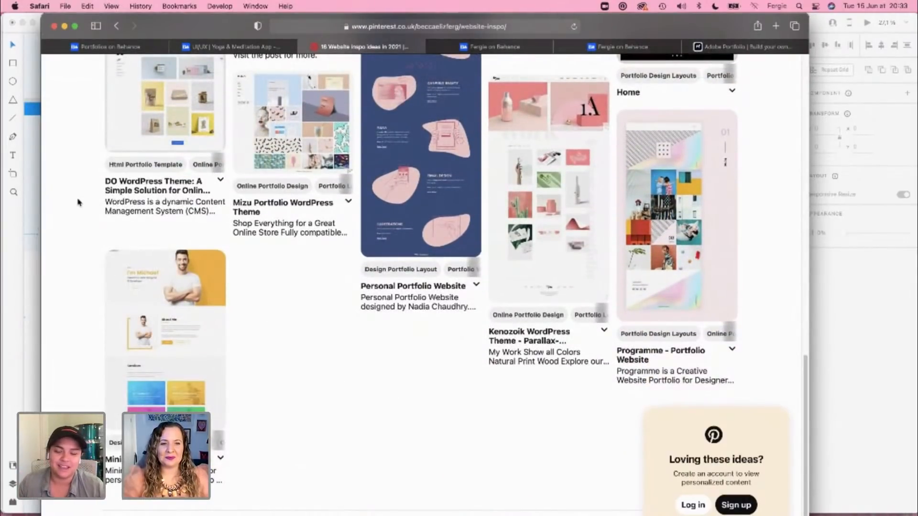
scroll(78, 202, up, 13)
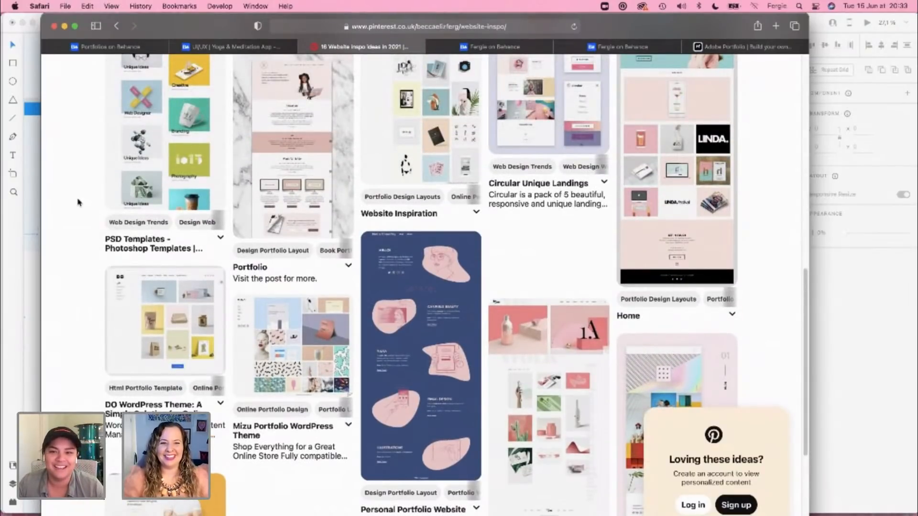
scroll(78, 202, up, 5)
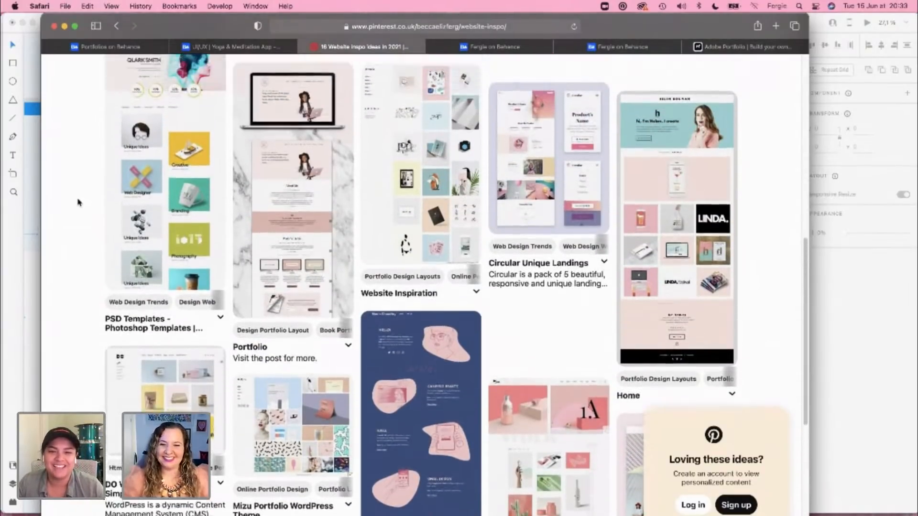
Step: Look back through the Website inspo board up to its first pins, and switch to the Adobe live XD Guest document
scroll(78, 203, up, 8)
scroll(78, 202, up, 7)
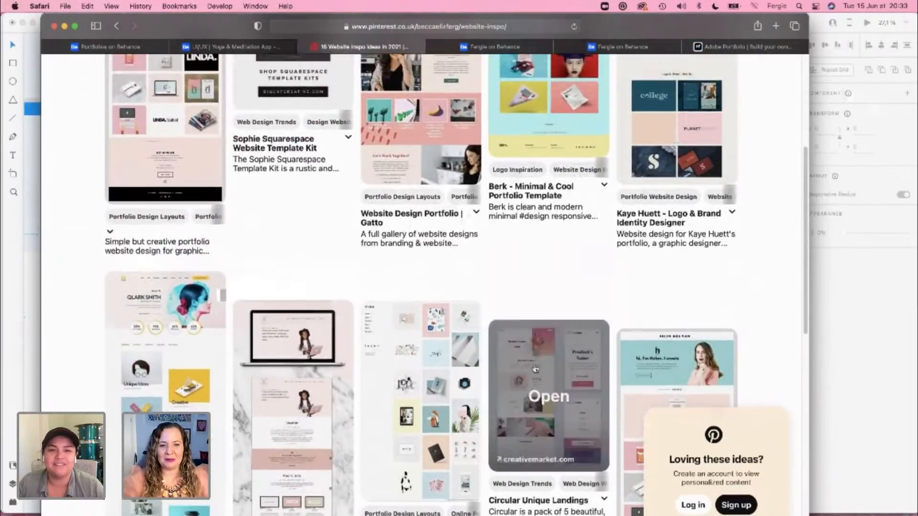
scroll(164, 192, up, 5)
scroll(59, 286, up, 9)
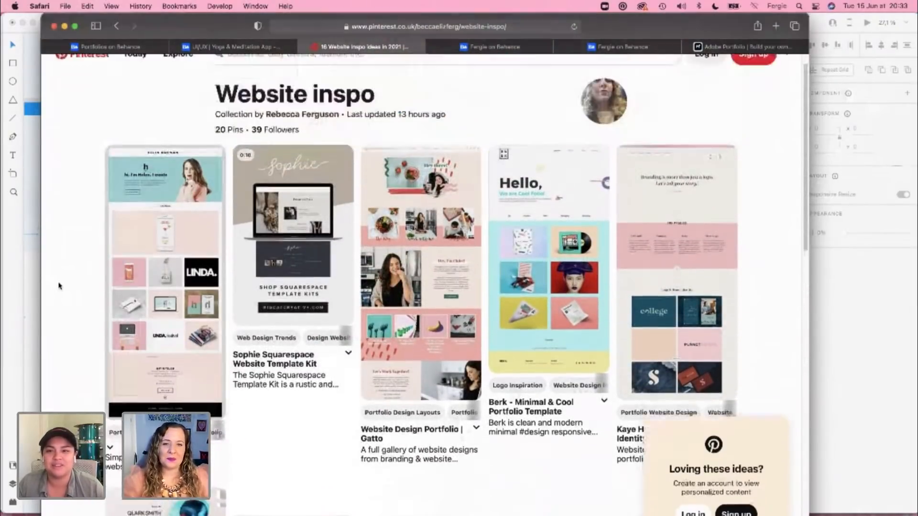
scroll(59, 286, up, 2)
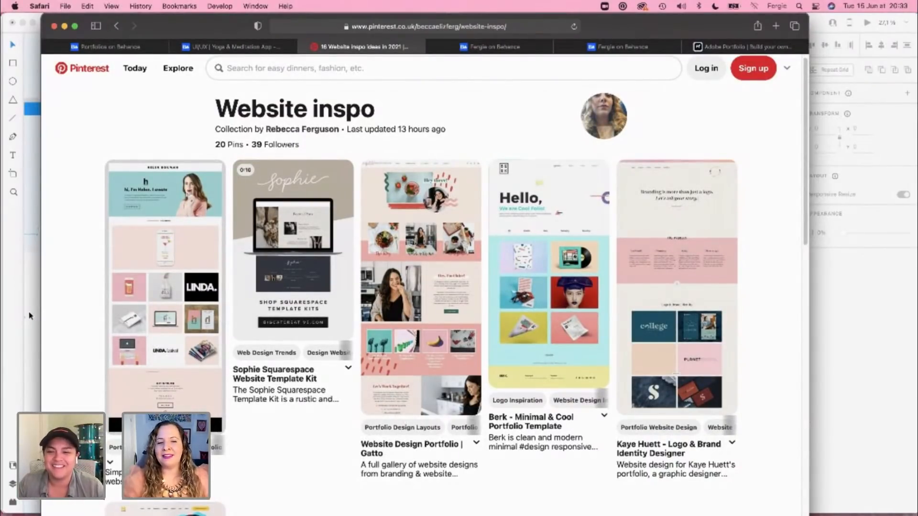
click(850, 340)
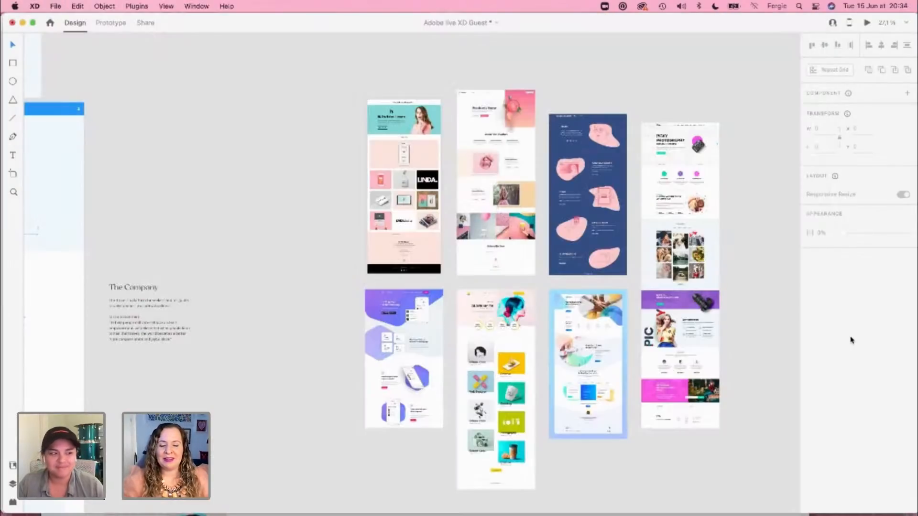
Step: Examine the website inspiration images, comparing the upper row's grid and alternating image-and-text layouts
drag(190, 236, 212, 224)
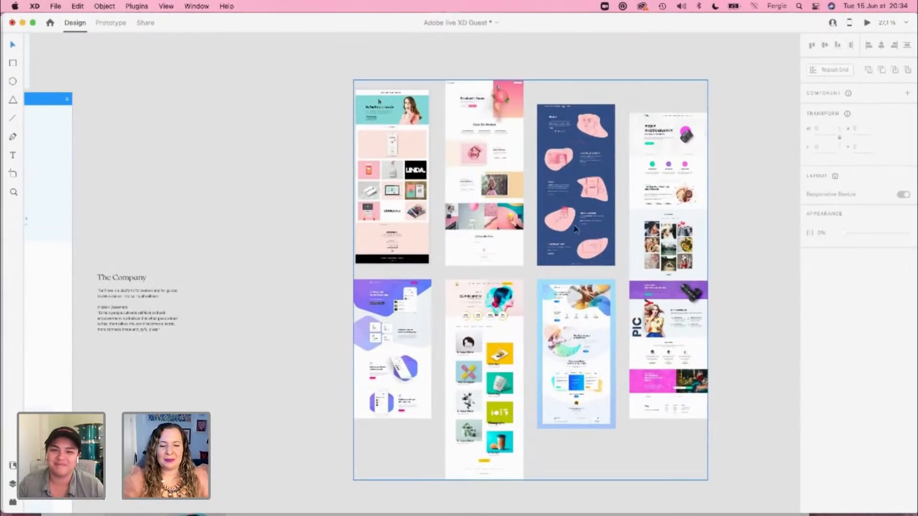
scroll(609, 253, up, 3)
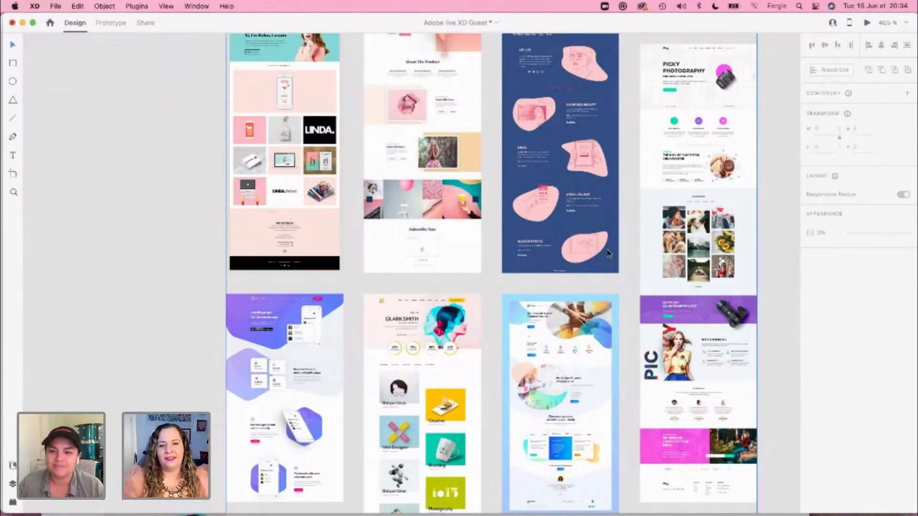
scroll(595, 182, up, 3)
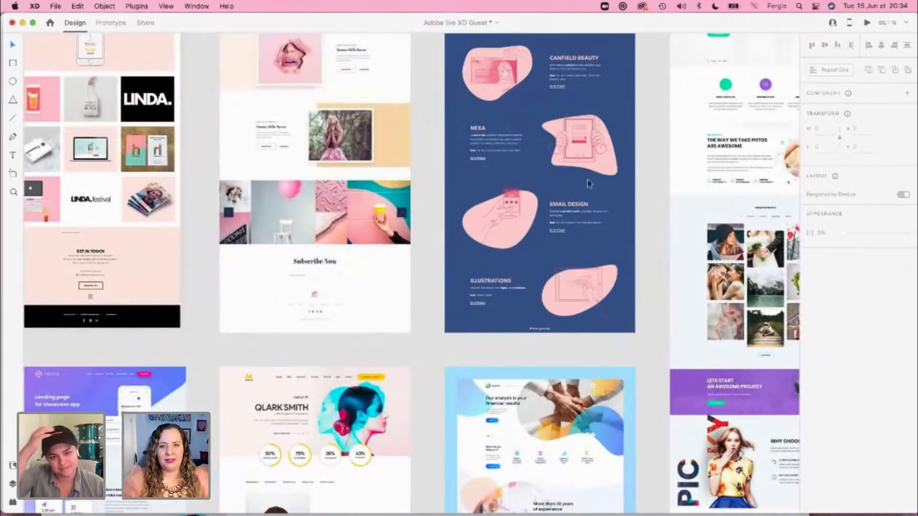
scroll(467, 217, up, 2)
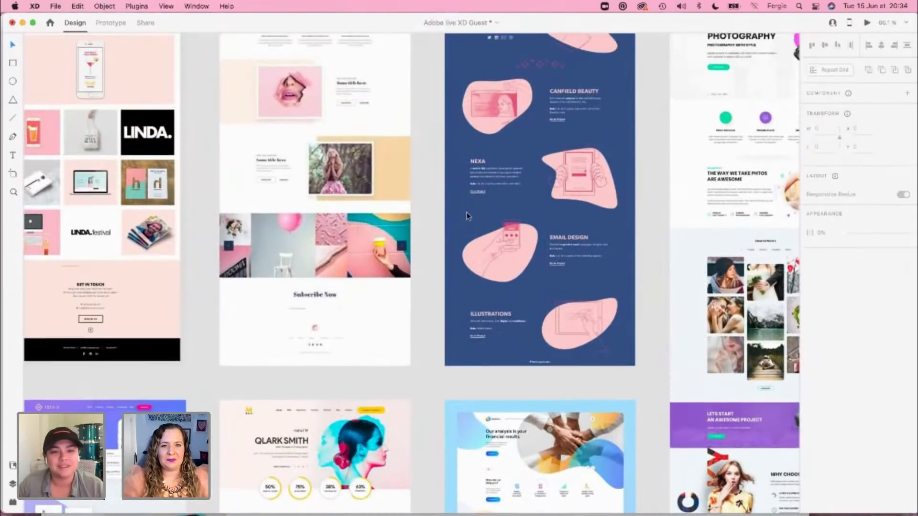
scroll(467, 216, up, 5)
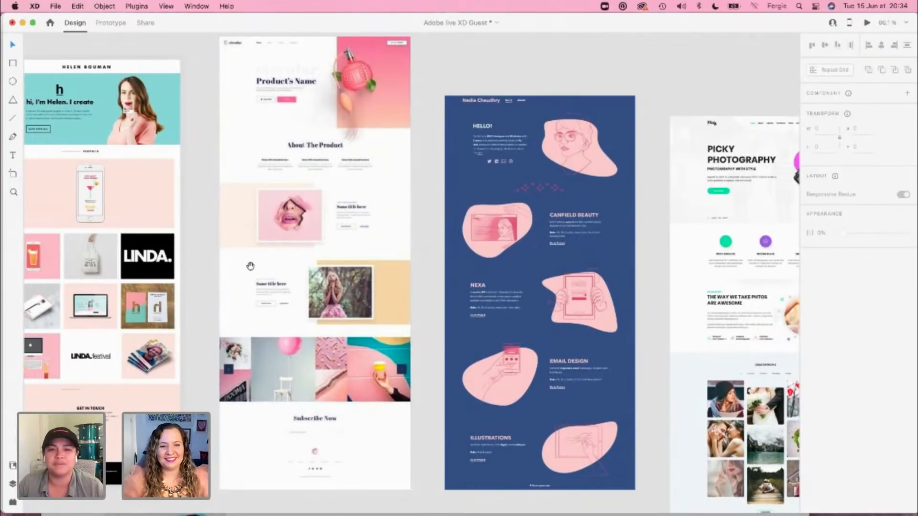
drag(250, 266, 318, 268)
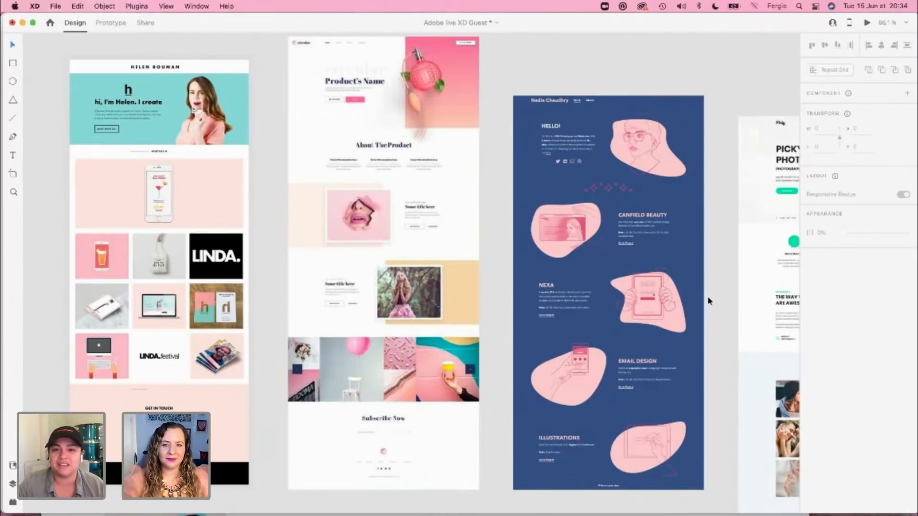
drag(713, 287, 579, 279)
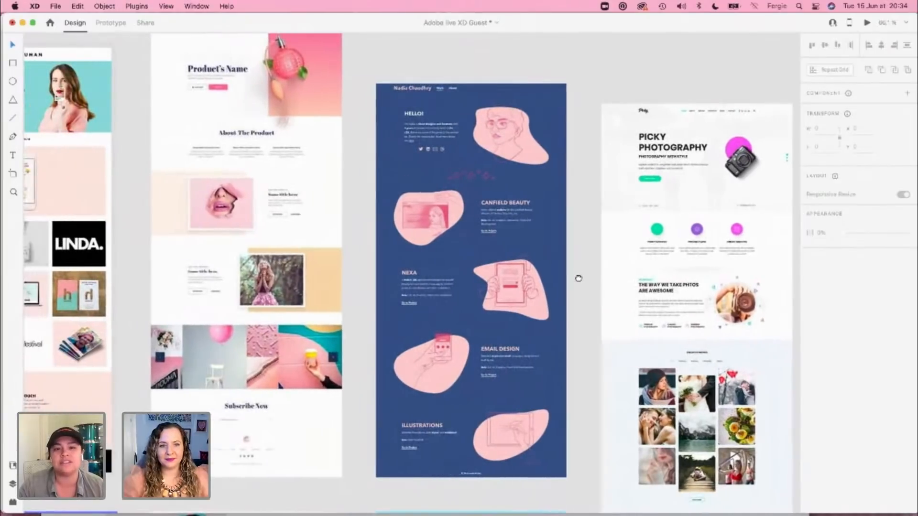
scroll(564, 362, down, 2)
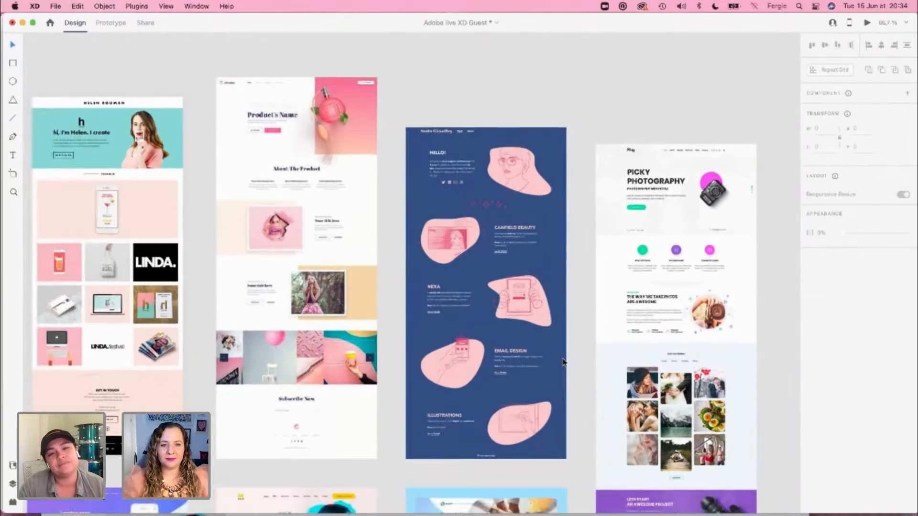
scroll(564, 363, down, 2)
scroll(176, 364, up, 5)
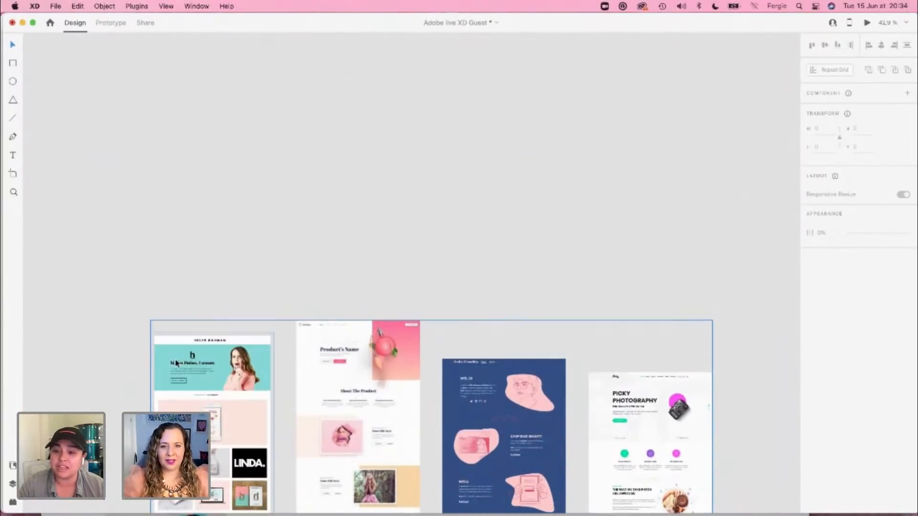
scroll(176, 363, down, 10)
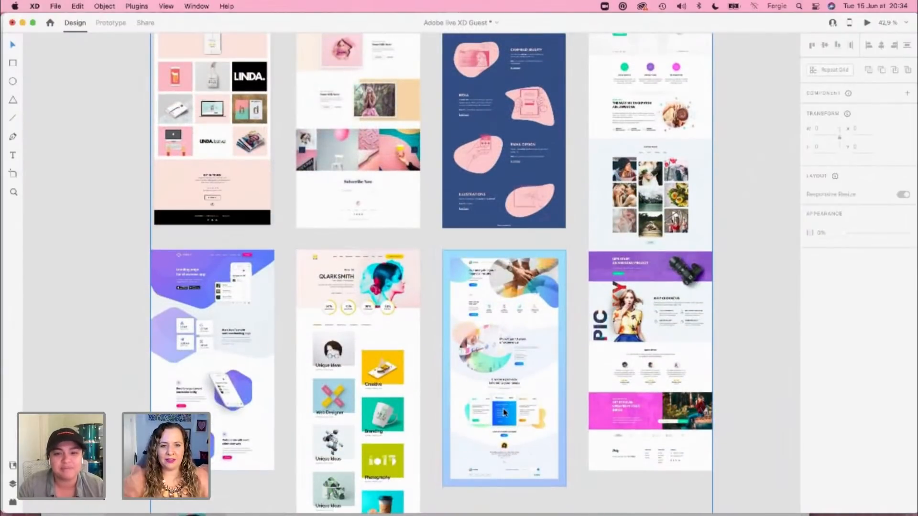
Step: Examine the purple app landing page's alternating phone mockup and text sections up close
scroll(201, 395, up, 5)
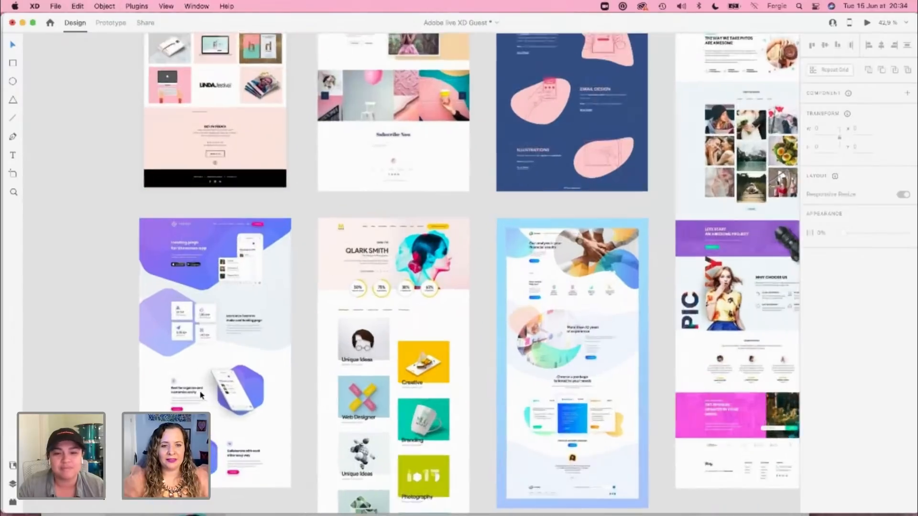
scroll(200, 395, up, 5)
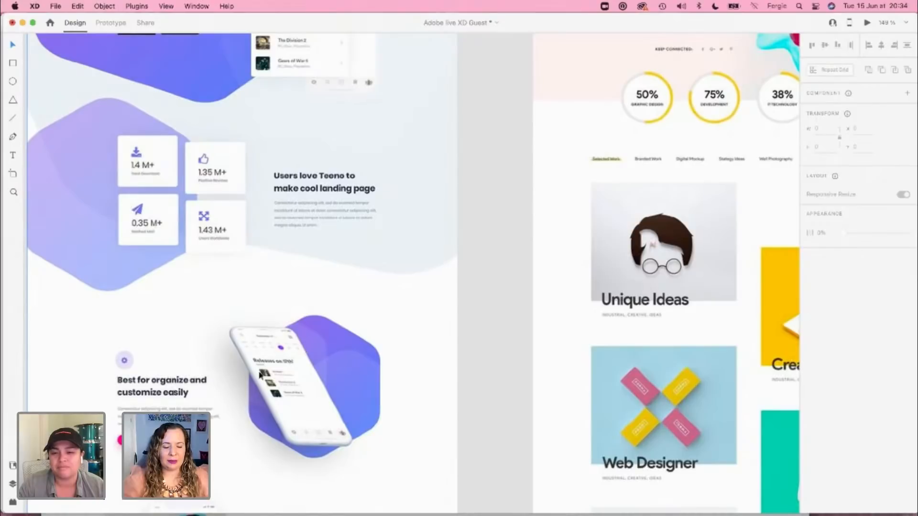
scroll(268, 392, down, 3)
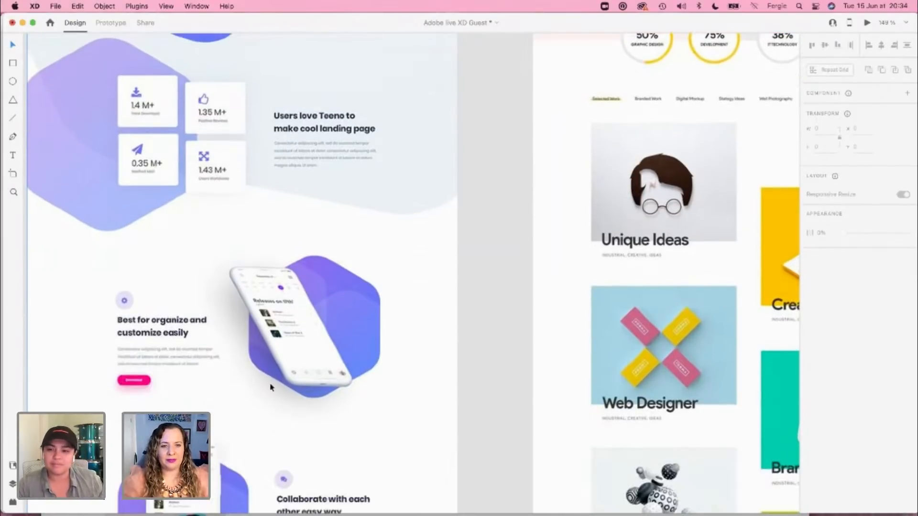
scroll(303, 414, down, 6)
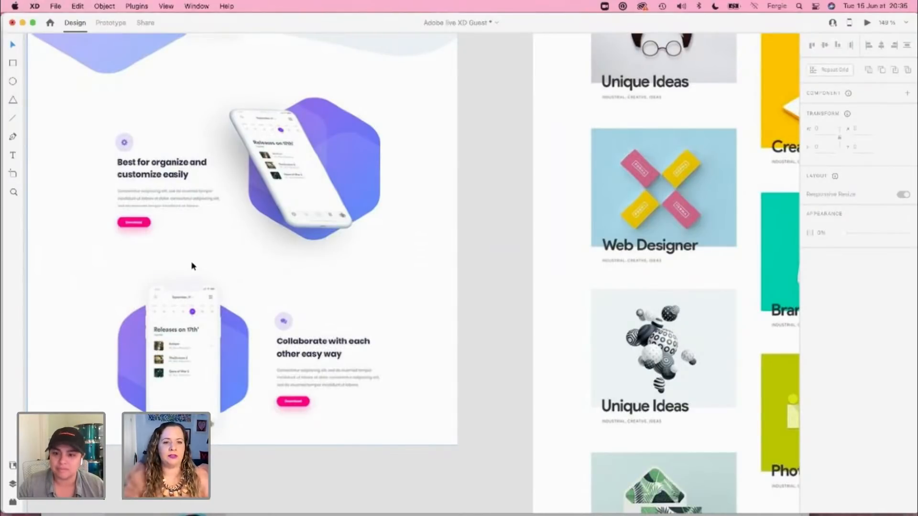
scroll(233, 316, down, 10)
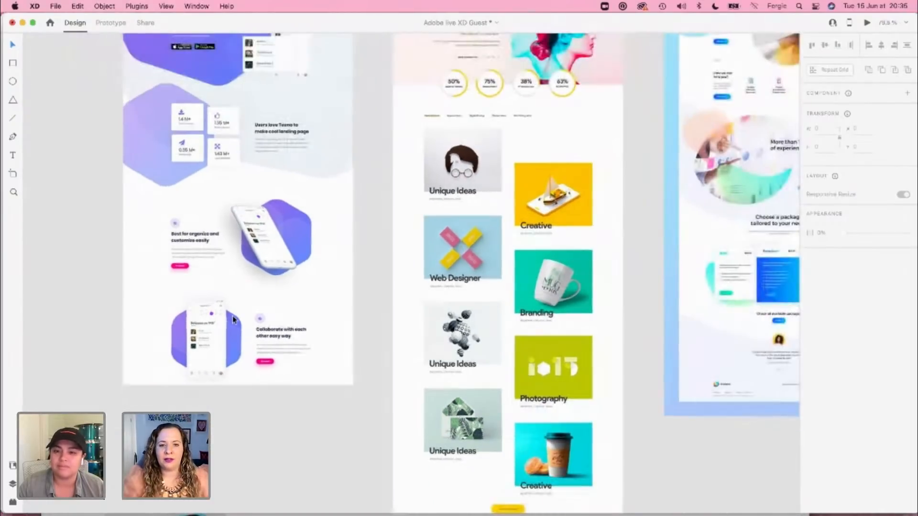
scroll(232, 316, down, 6)
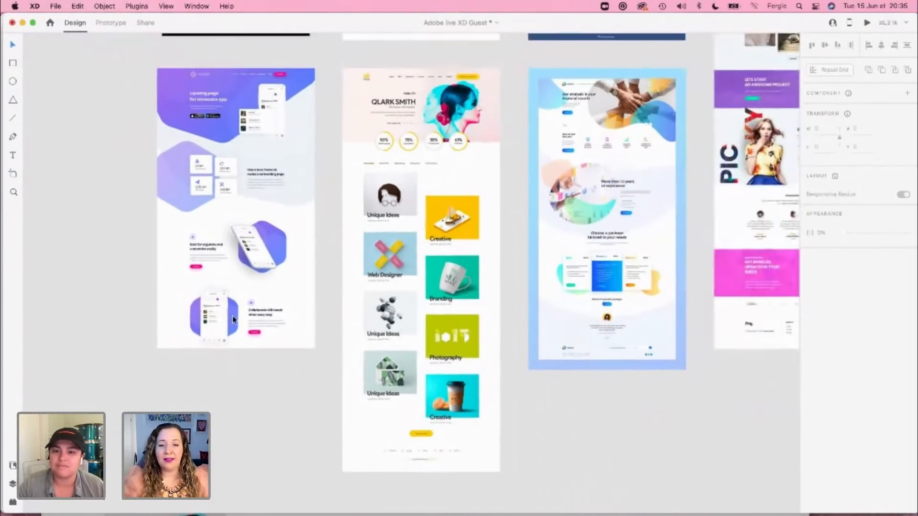
Step: Examine the Picky Photography page's three-icon services row and the image-and-text section below it
scroll(142, 258, up, 10)
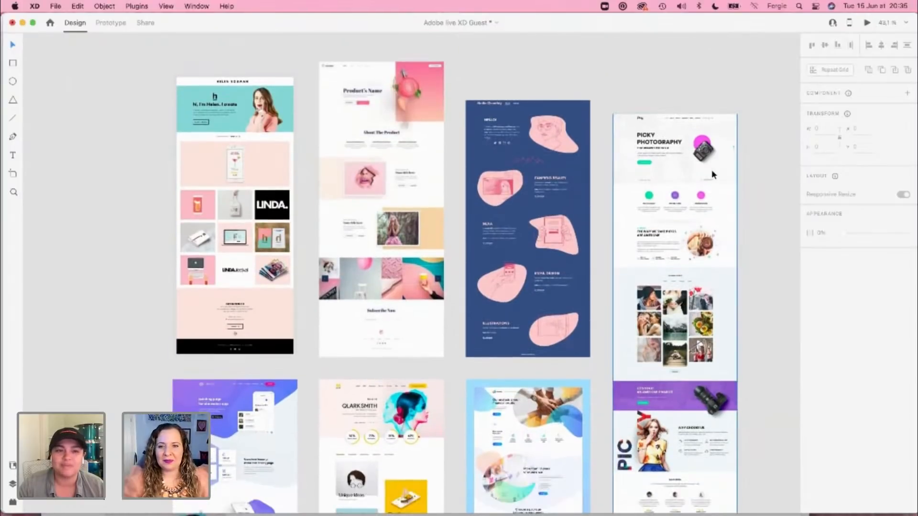
scroll(712, 169, up, 10)
scroll(719, 231, up, 3)
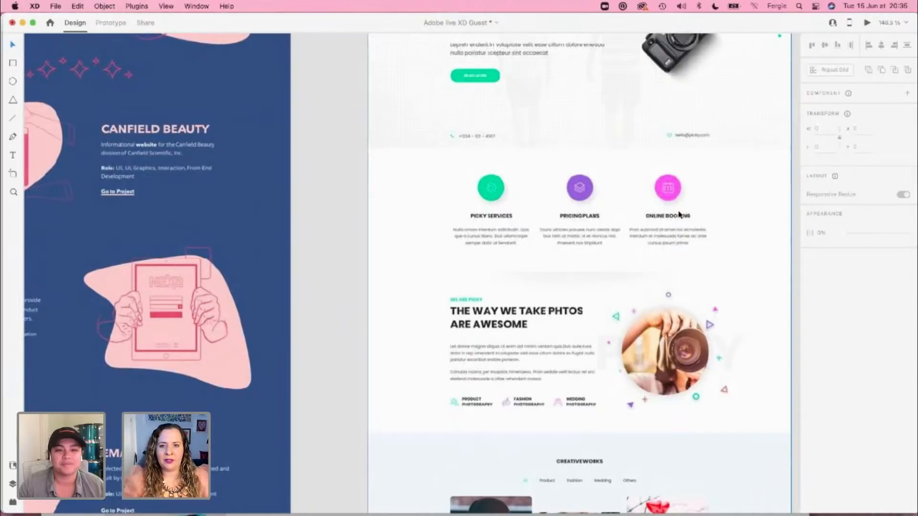
scroll(495, 225, up, 2)
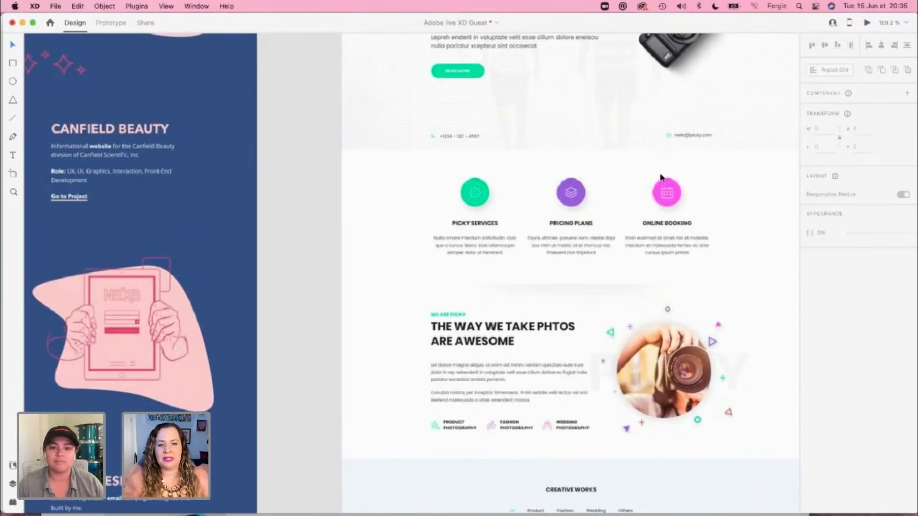
Step: Replace Case Study 1's Long & Big Title heading with the pasteboard's The Company text and set it to title case
scroll(395, 353, down, 10)
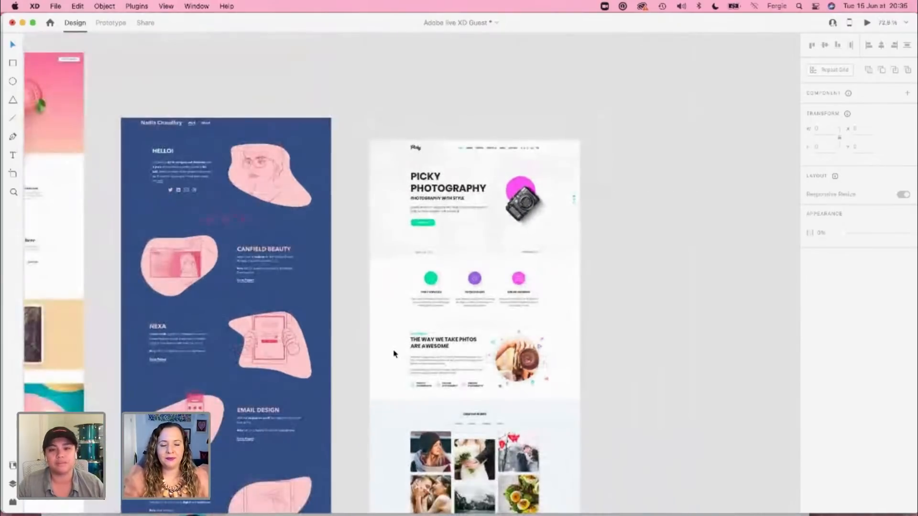
scroll(394, 353, down, 2)
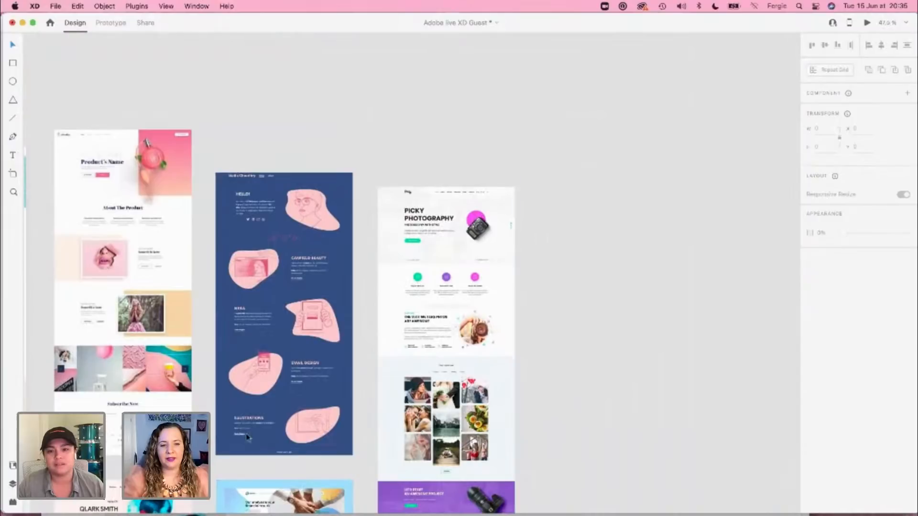
drag(280, 393, 655, 386)
drag(144, 367, 613, 338)
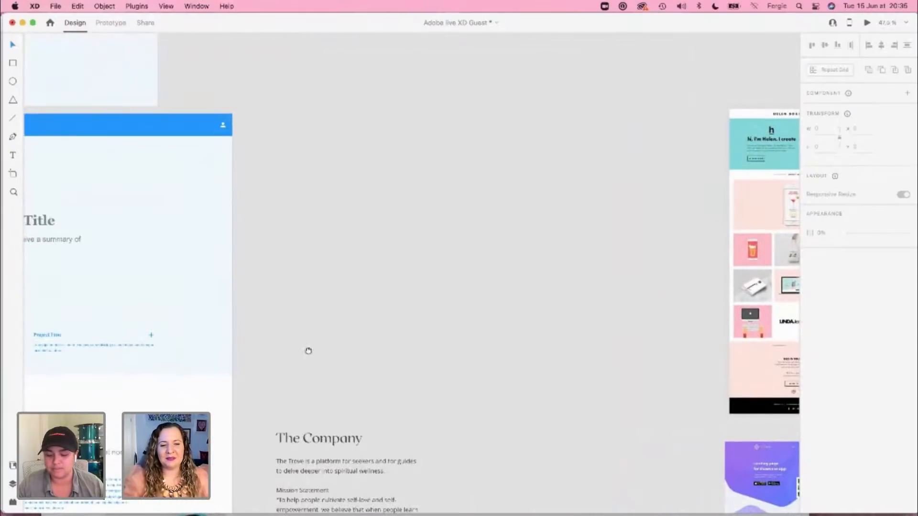
mouse_move(308, 352)
mouse_down()
mouse_move(591, 305)
mouse_move(609, 291)
mouse_up()
click(606, 380)
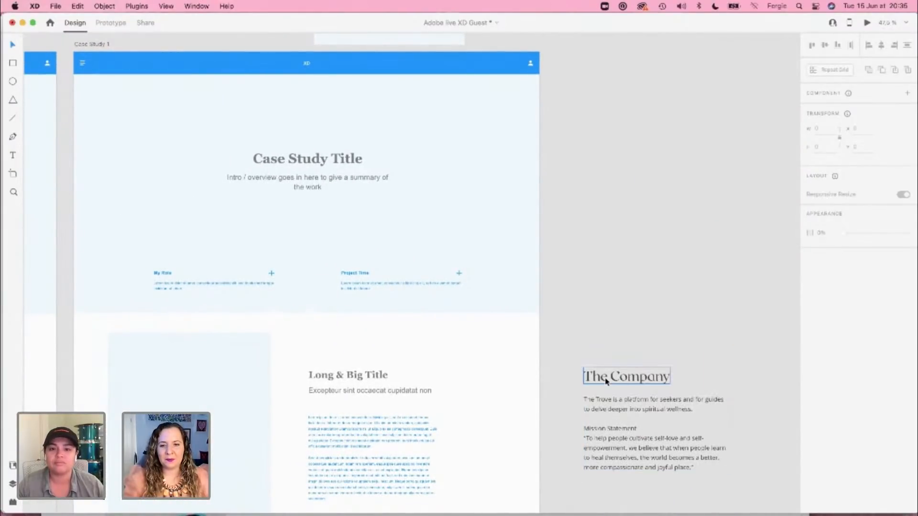
double_click(605, 380)
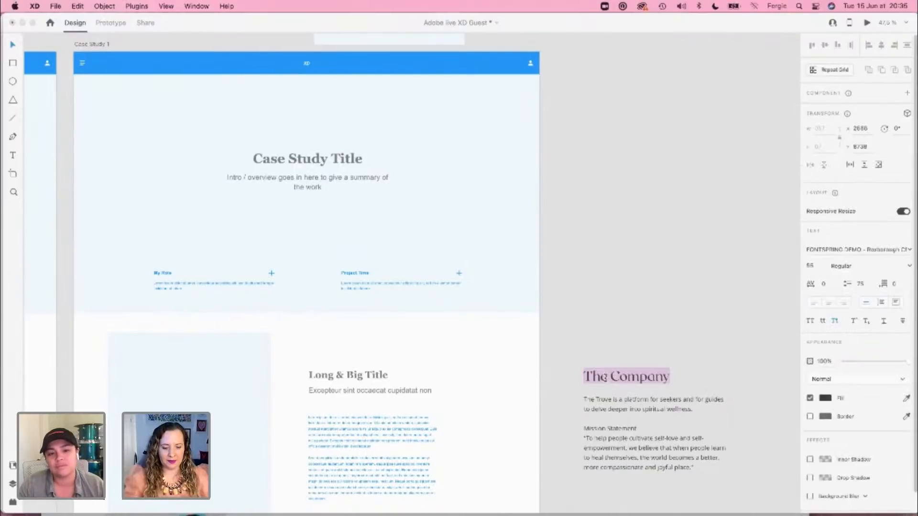
click(342, 377)
double_click(343, 378)
key(super+v)
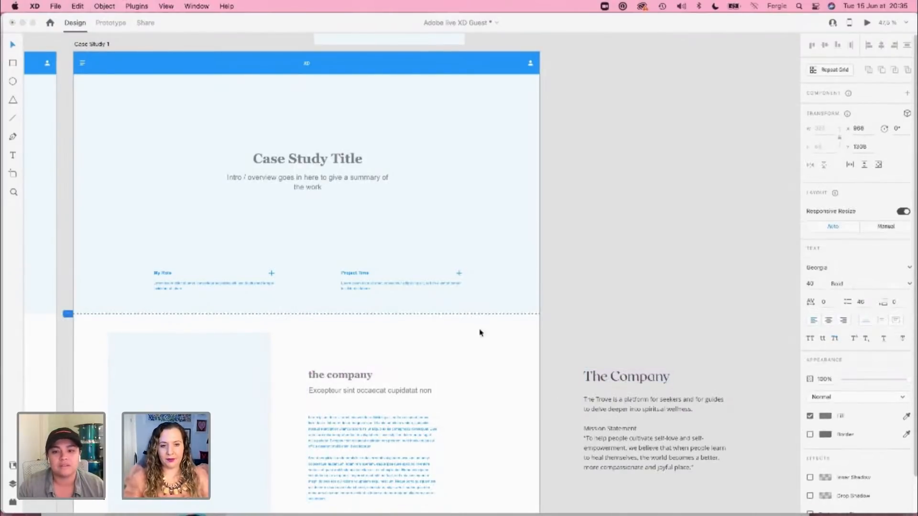
click(564, 274)
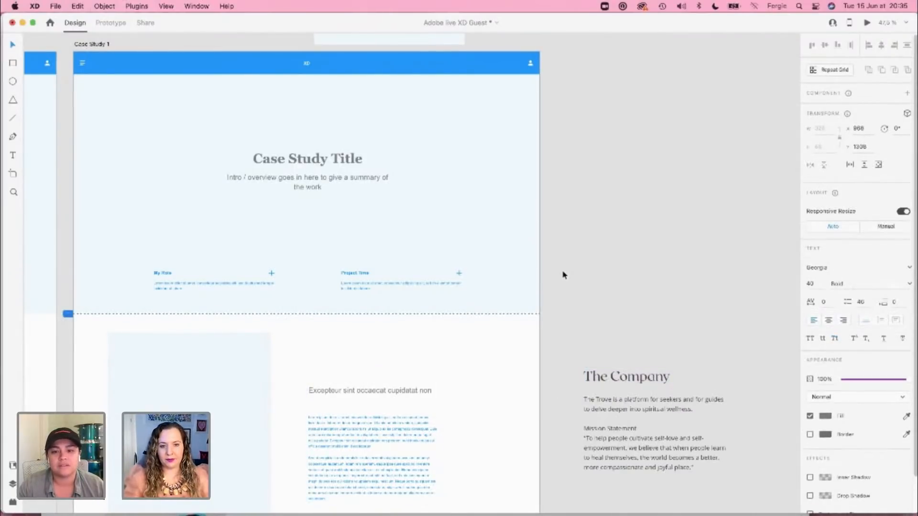
click(835, 339)
Step: Replace the placeholder paragraphs under The Company with the pasteboard's company description and Mission Statement text
click(621, 438)
double_click(621, 436)
key(super+c)
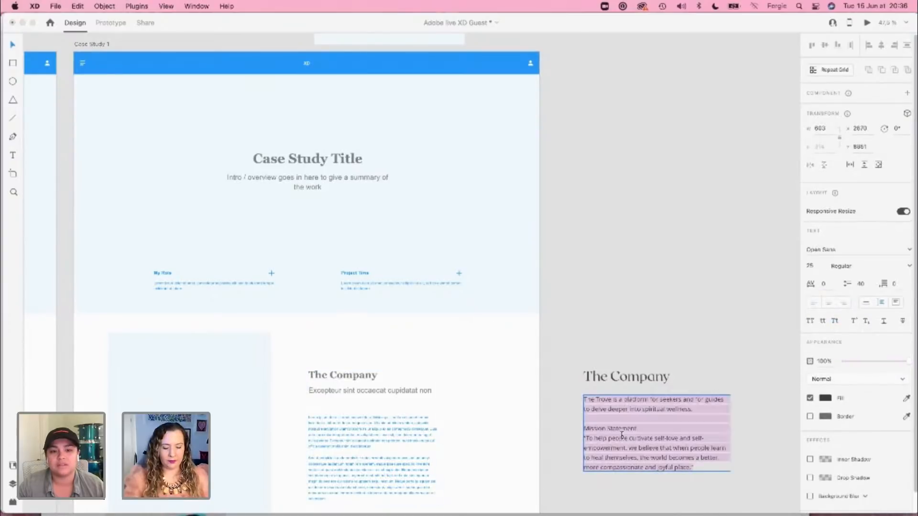
click(373, 458)
double_click(367, 434)
double_click(367, 434)
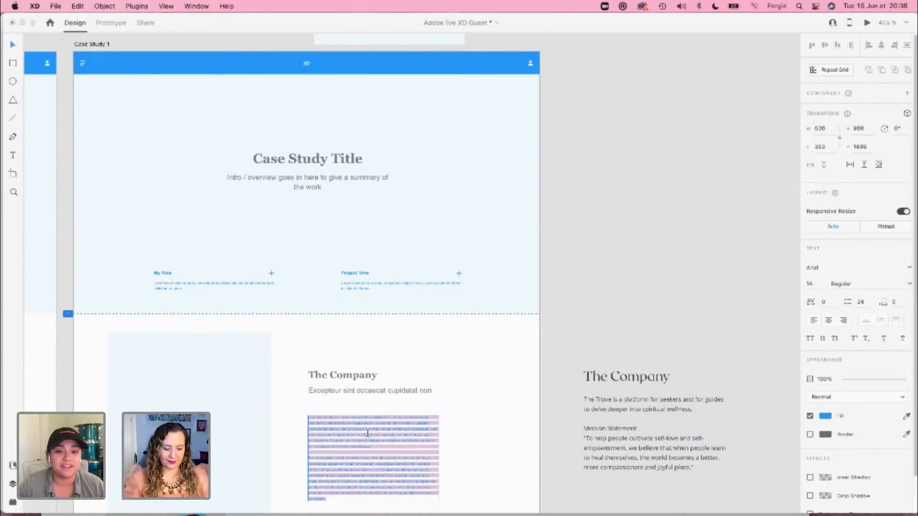
key(super+v)
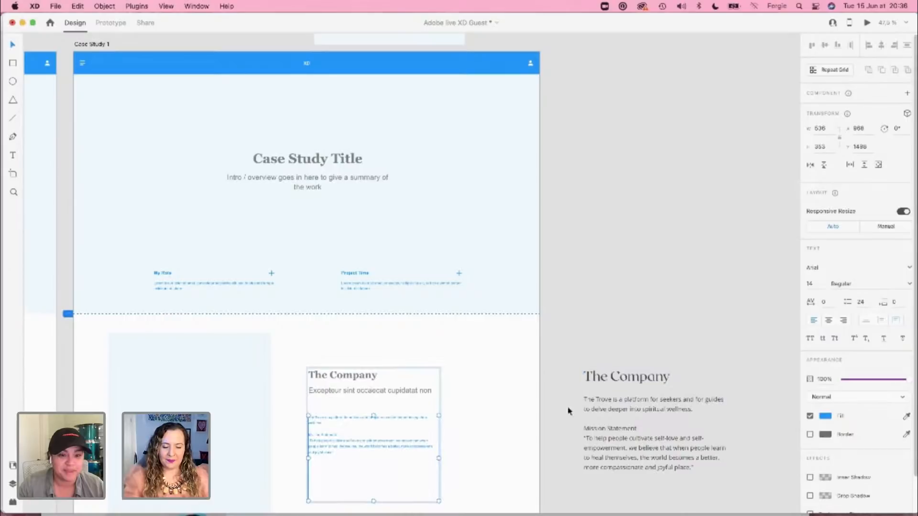
Step: Compare the Case Study 1 text with the pasteboard copy, and inspect the font of the pasteboard's The Company heading
scroll(514, 451, up, 5)
scroll(514, 447, down, 3)
scroll(514, 447, right, 2)
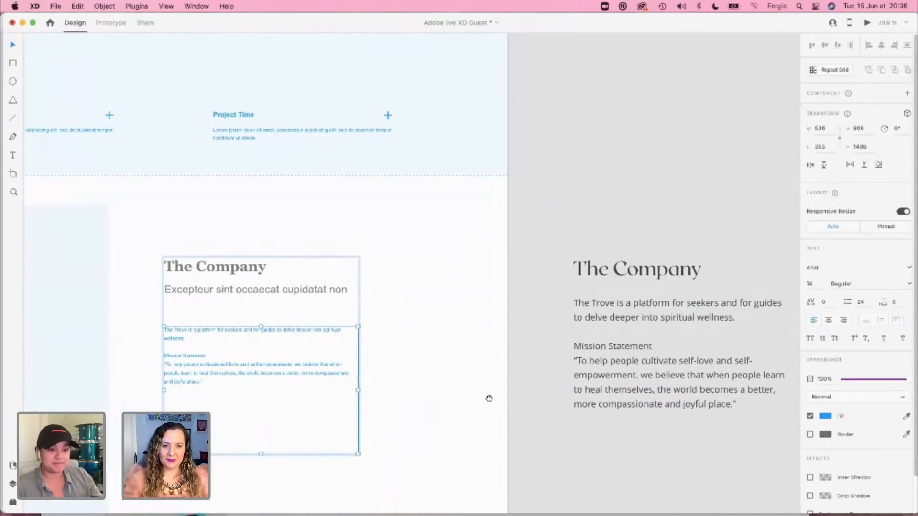
click(657, 270)
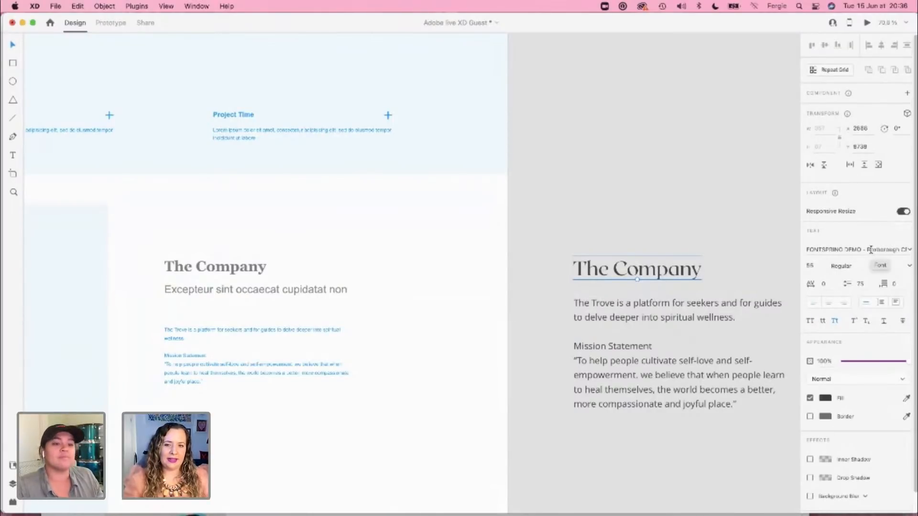
Step: Apply the pasteboard heading's Roxborough text appearance to Case Study 1's The Company heading
scroll(637, 264, up, 5)
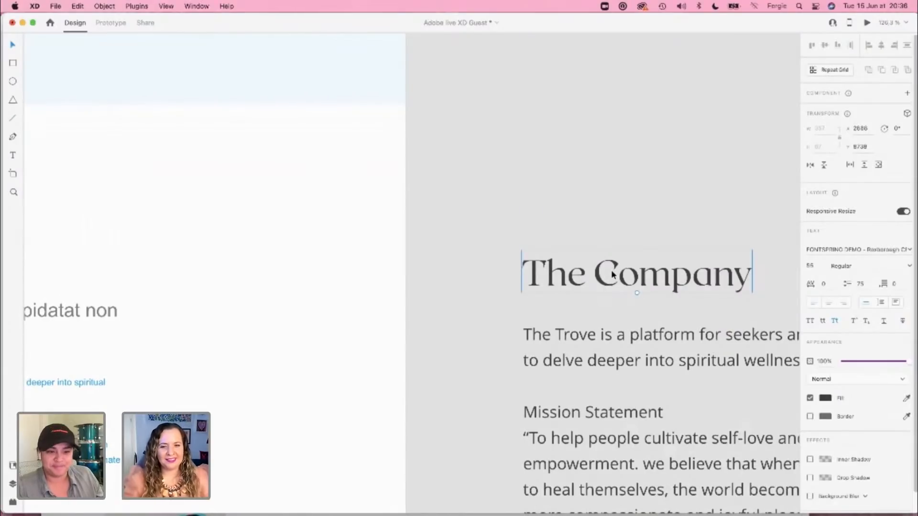
scroll(516, 316, down, 4)
scroll(505, 313, up, 1)
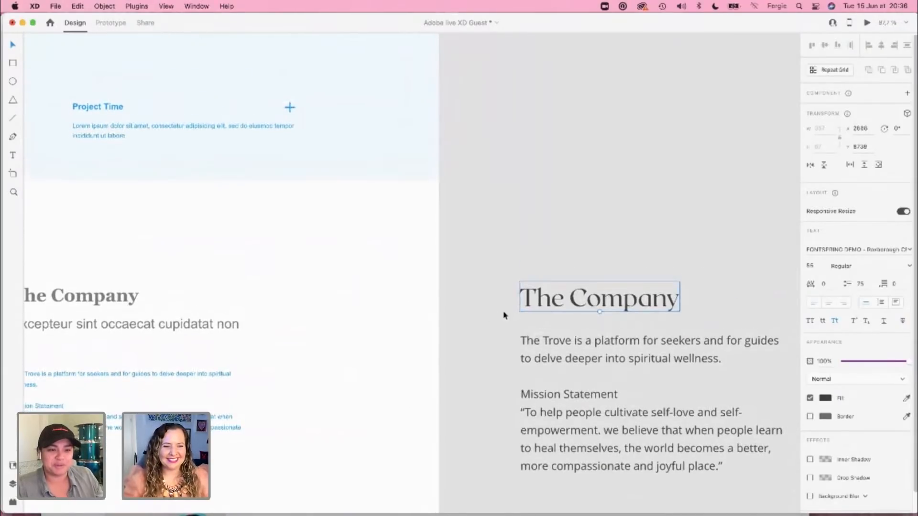
drag(396, 300, 463, 257)
scroll(463, 259, down, 1)
scroll(463, 259, up, 1)
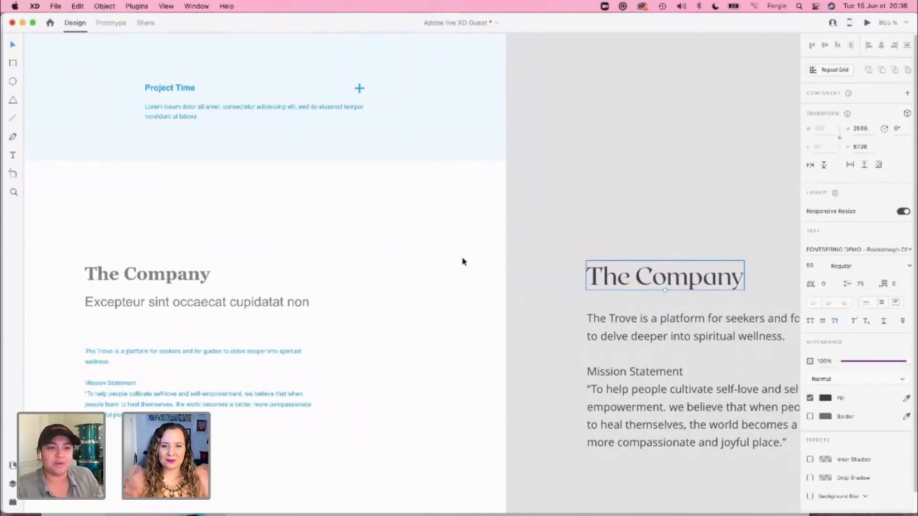
click(164, 285)
key(super+alt+v)
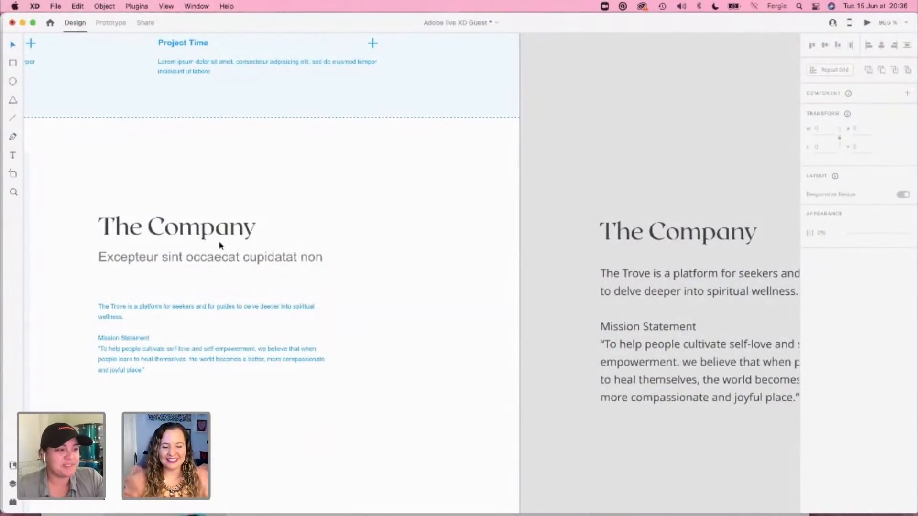
click(649, 236)
click(168, 234)
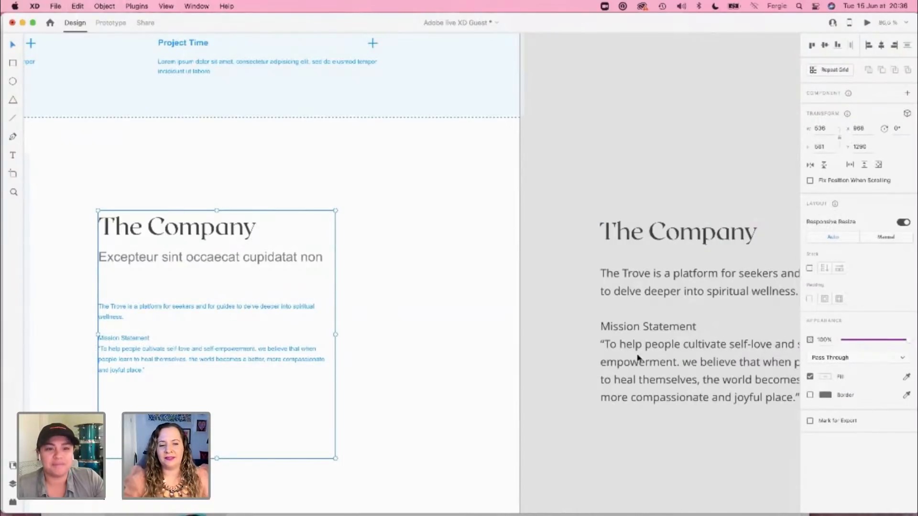
click(406, 232)
Step: Delete the "Excepteur sint occaecat" placeholder subheading beneath The Company heading
scroll(402, 281, left, 3)
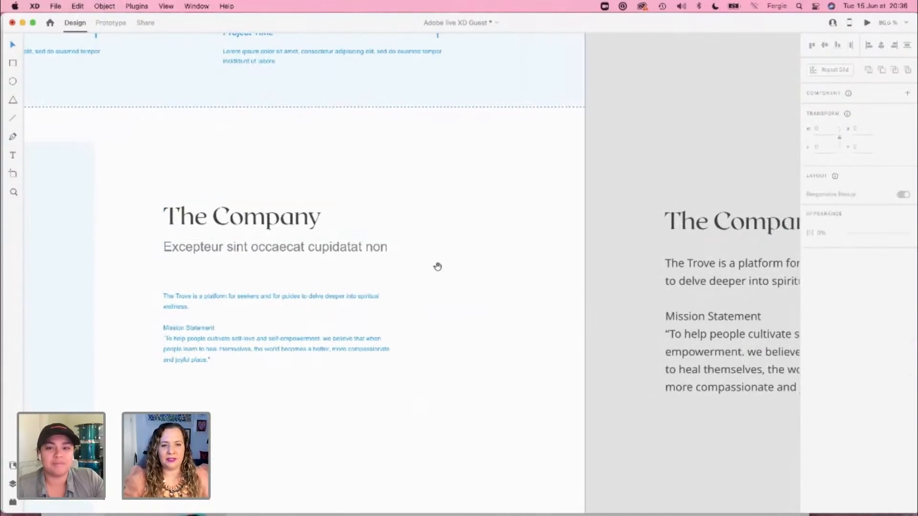
drag(437, 266, 627, 247)
scroll(639, 250, down, 3)
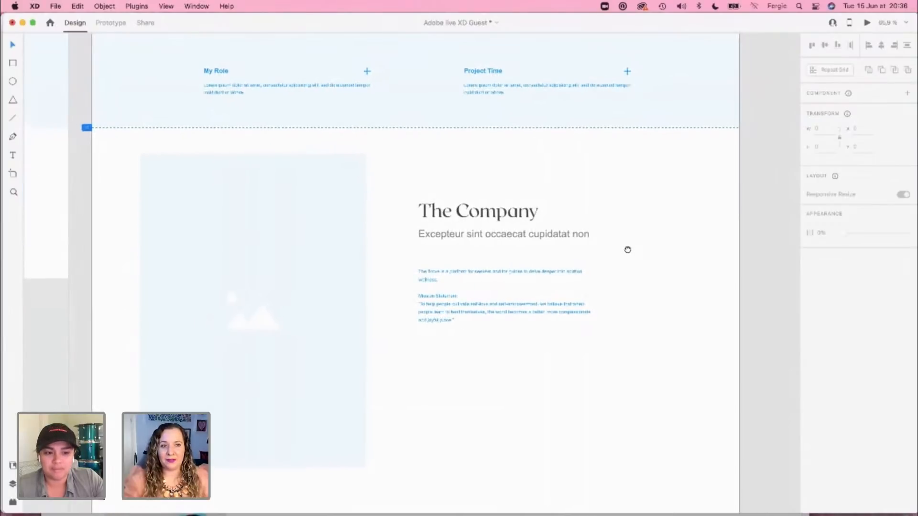
double_click(576, 244)
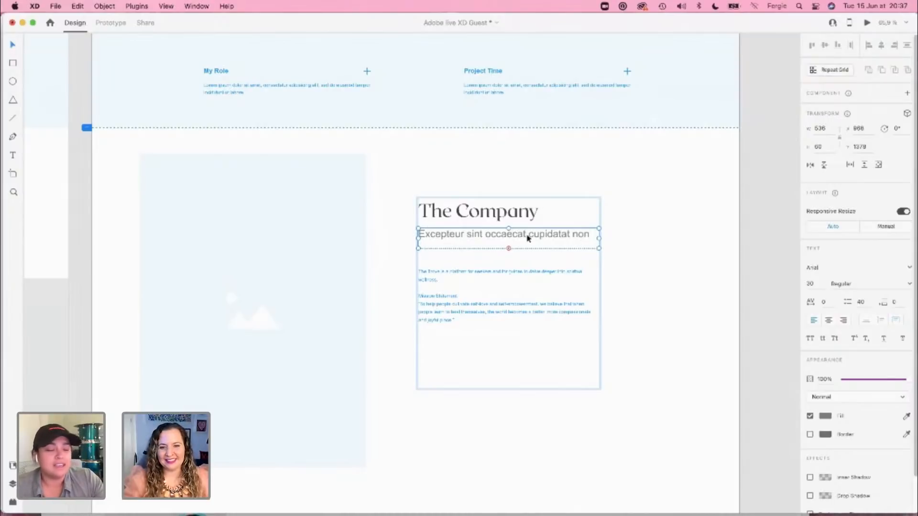
drag(508, 248, 511, 259)
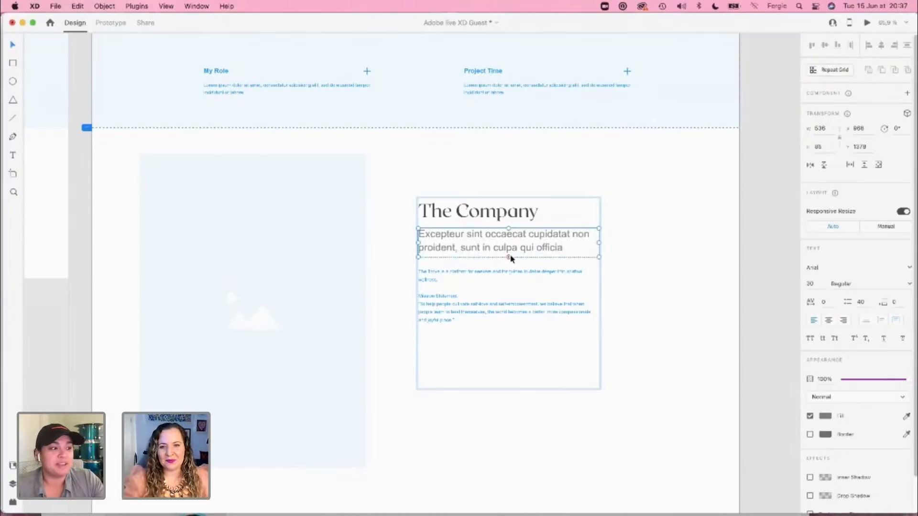
key(Delete)
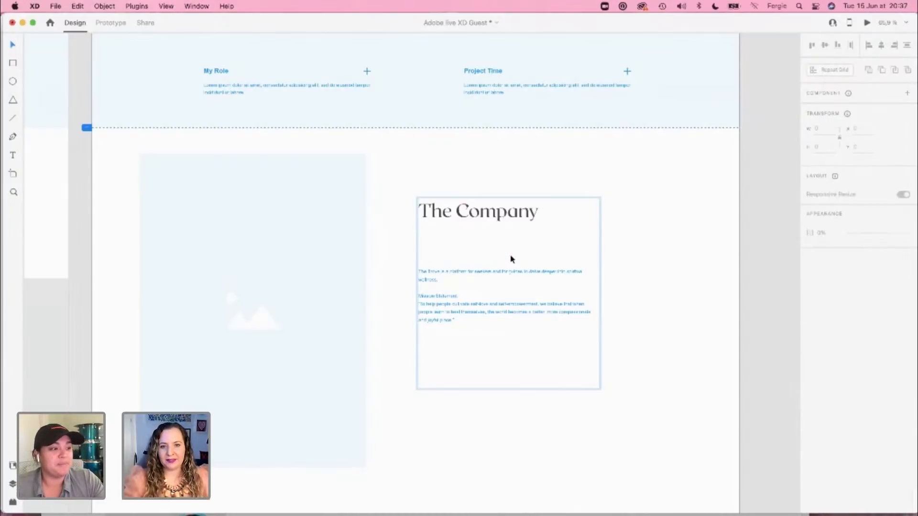
Step: Set the company description and Mission Statement text to size 16 with a near-black fill
click(502, 291)
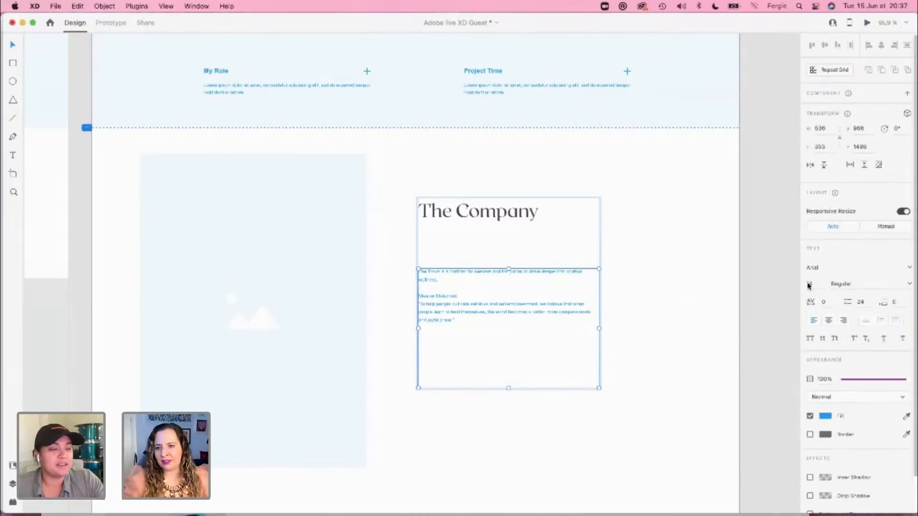
key(Up)
key(Up)
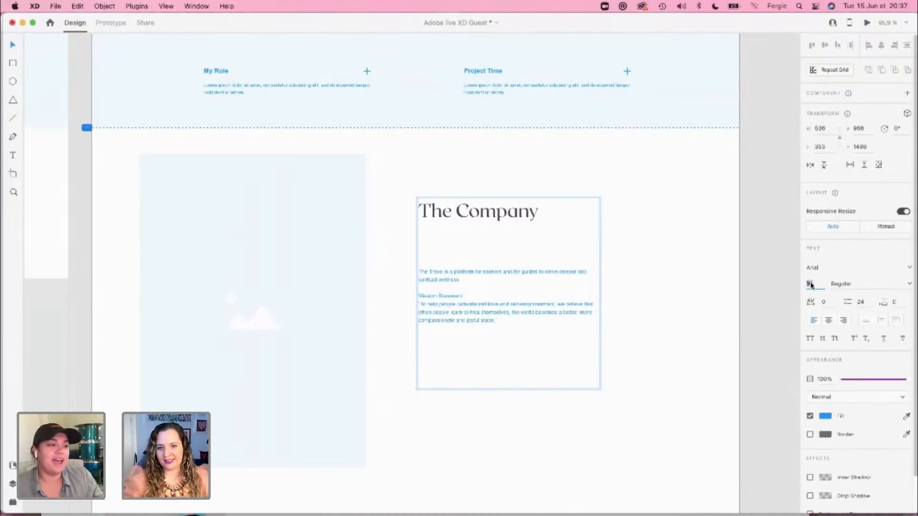
click(826, 416)
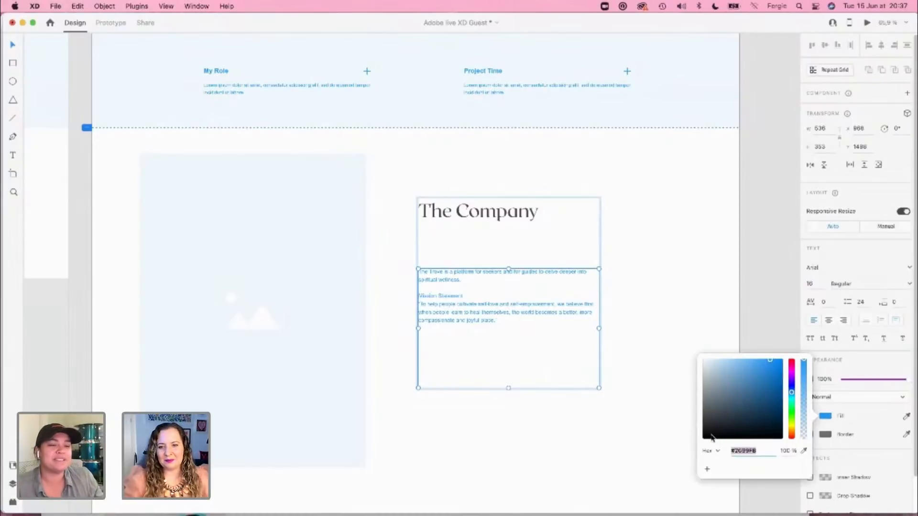
drag(712, 437, 703, 434)
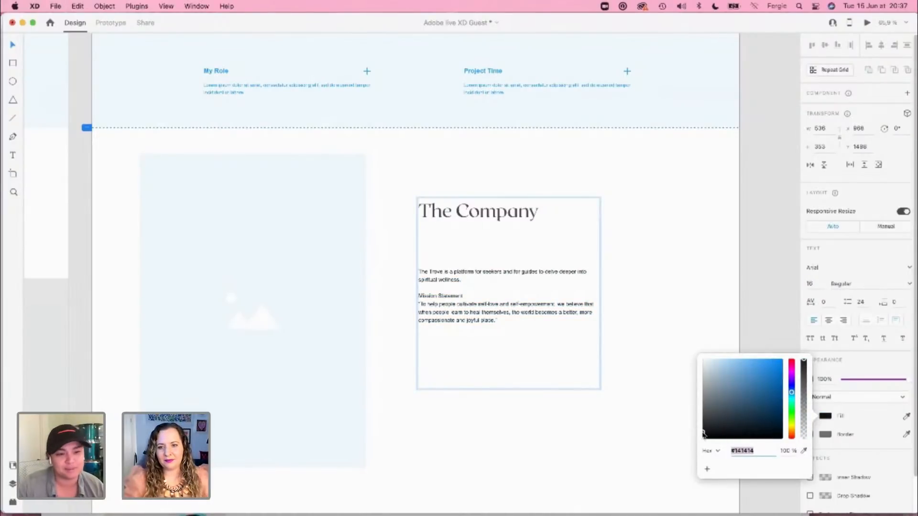
click(625, 306)
Step: Change the company description text to Open Sans and shorten its text box to about 246 px high
scroll(502, 274, up, 3)
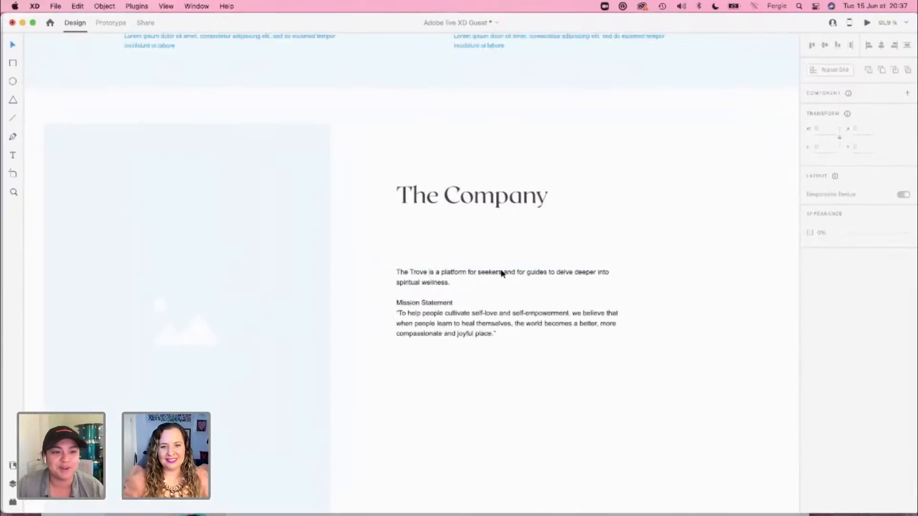
scroll(502, 274, up, 5)
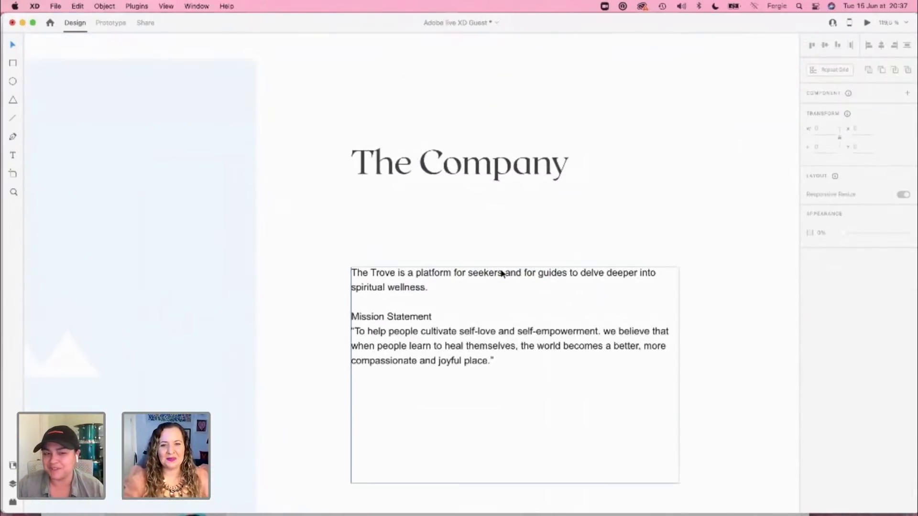
click(517, 293)
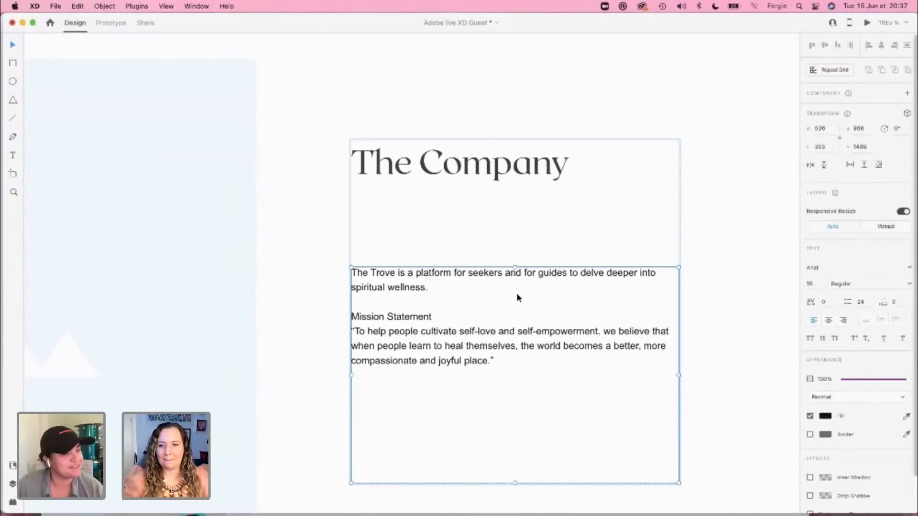
click(843, 268)
text(Open Sans)
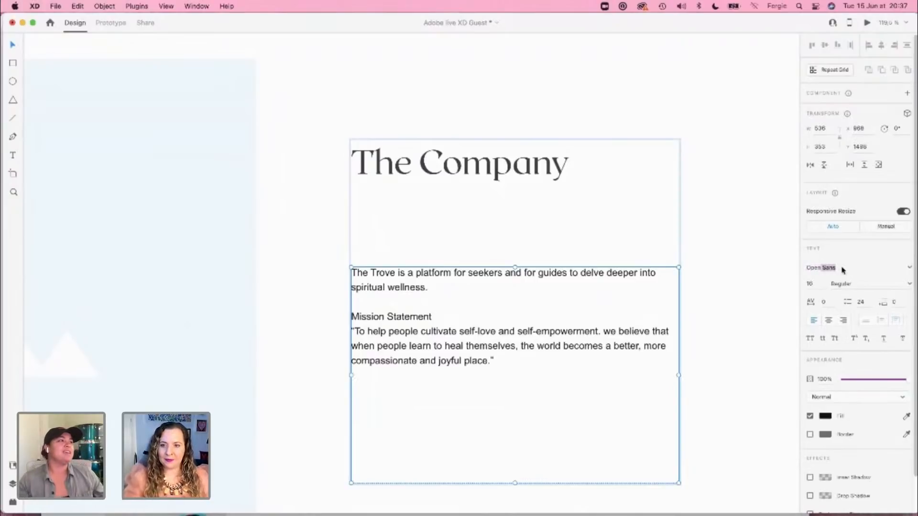
key(Return)
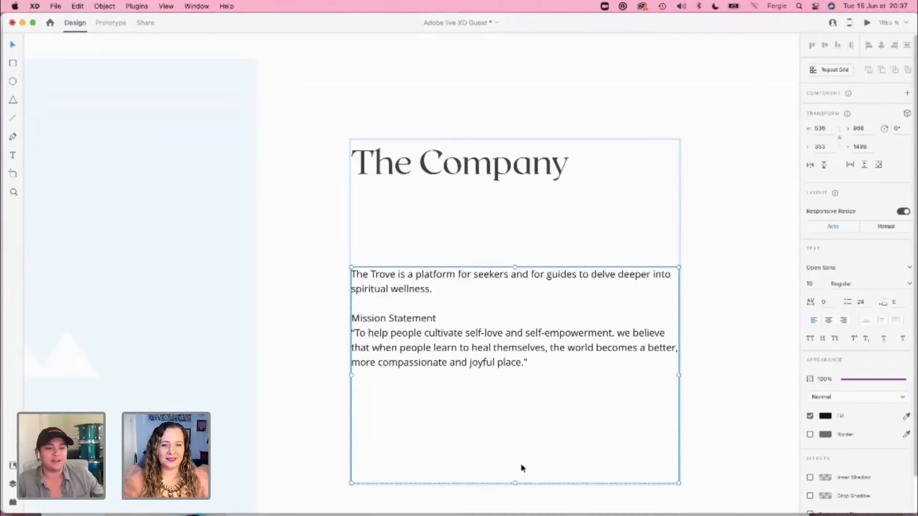
drag(516, 483, 517, 418)
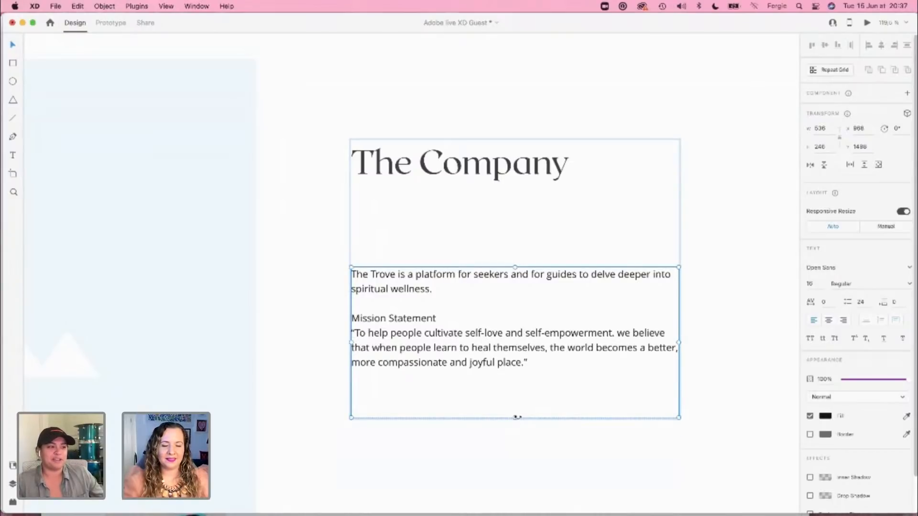
click(519, 441)
click(510, 365)
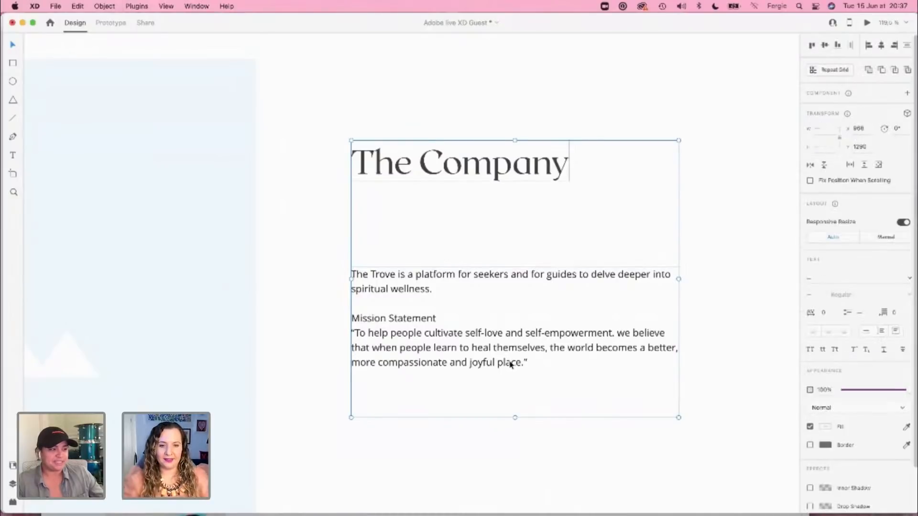
click(523, 452)
Step: Apply The Company heading's text appearance to the Case Study Title heading in the Case Study 1 hero
scroll(524, 453, down, 5)
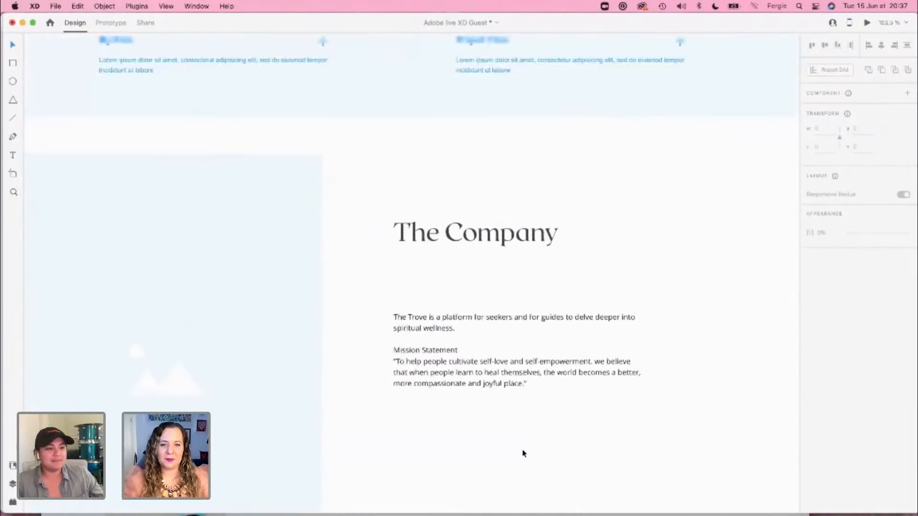
scroll(523, 453, up, 1)
scroll(523, 454, down, 5)
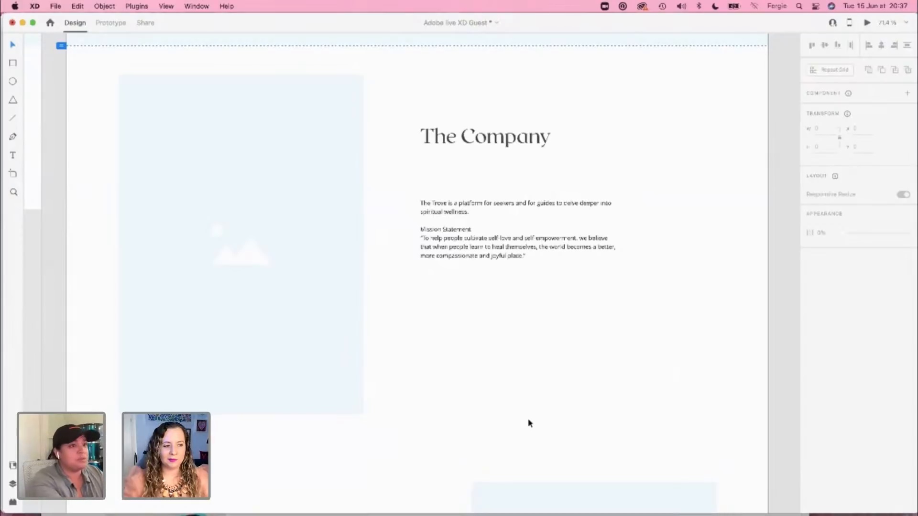
scroll(529, 423, down, 3)
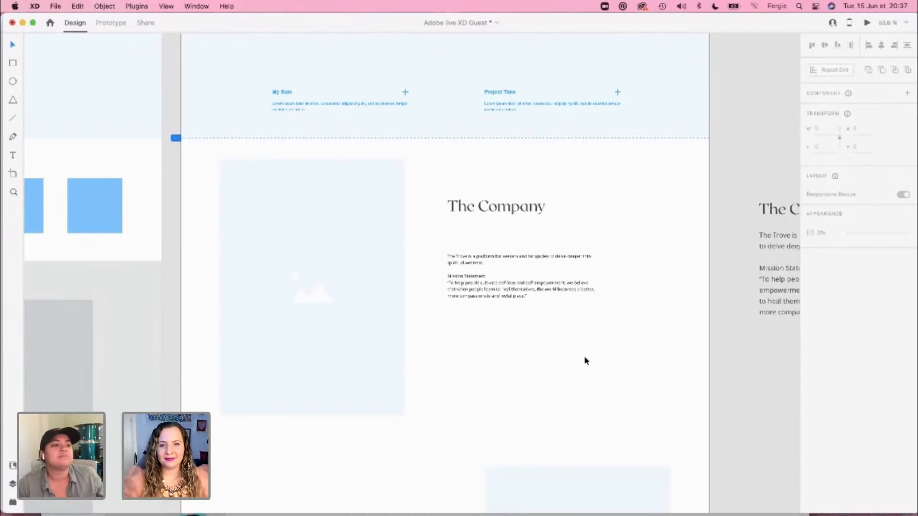
scroll(587, 360, up, 5)
scroll(478, 182, down, 1)
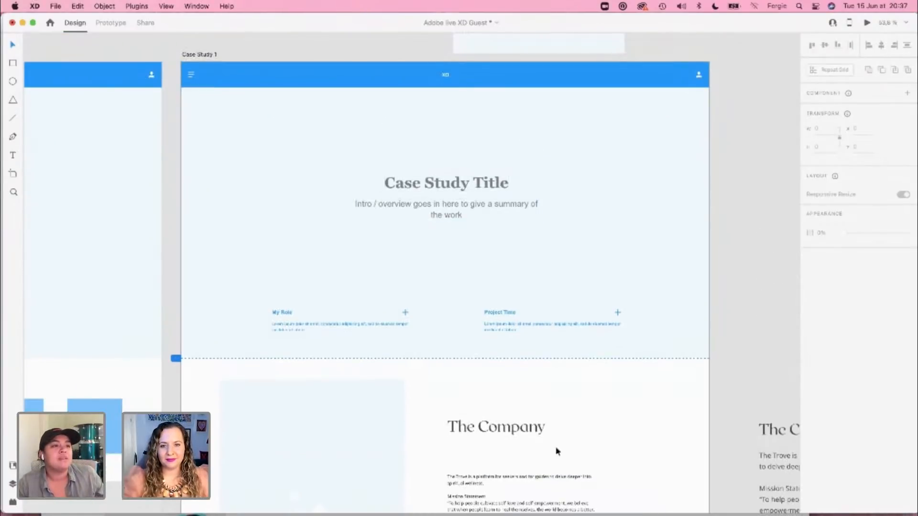
click(497, 427)
click(472, 192)
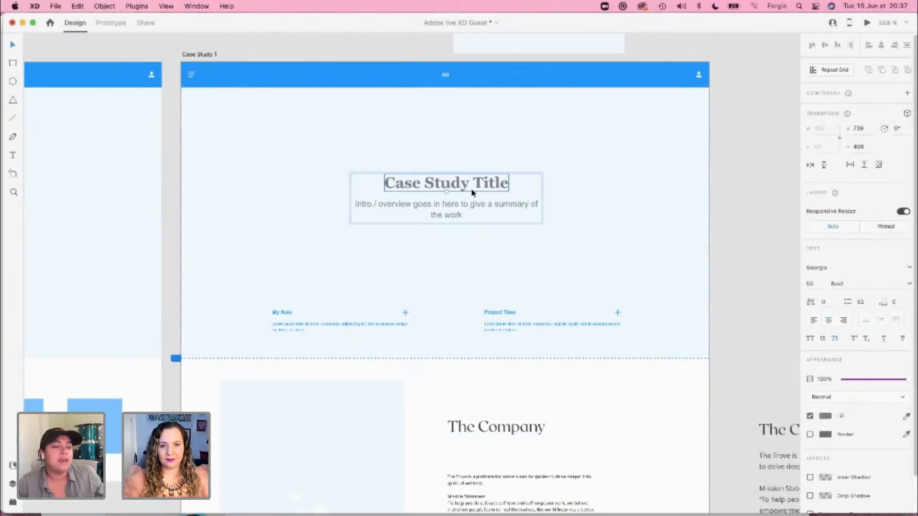
key(super+alt+v)
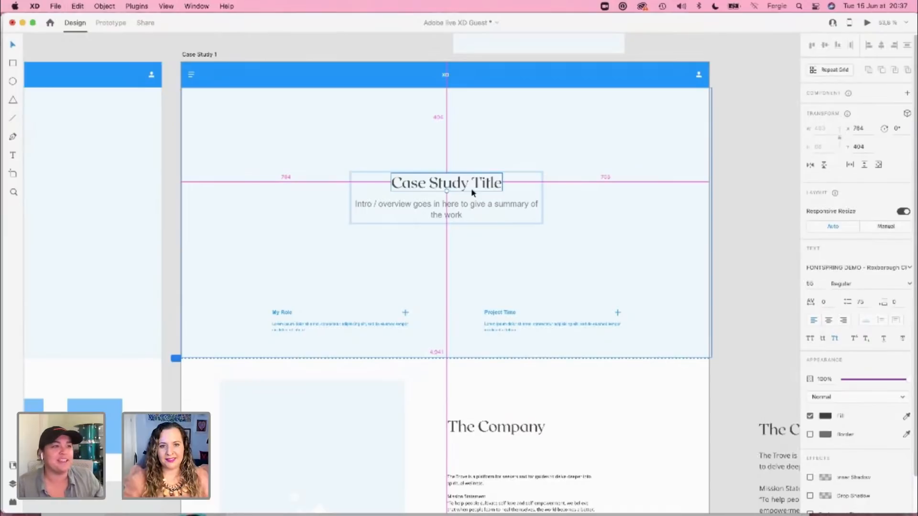
Step: Set the Case Study Title heading to size 80 and centre it above the intro text
scroll(473, 183, up, 2)
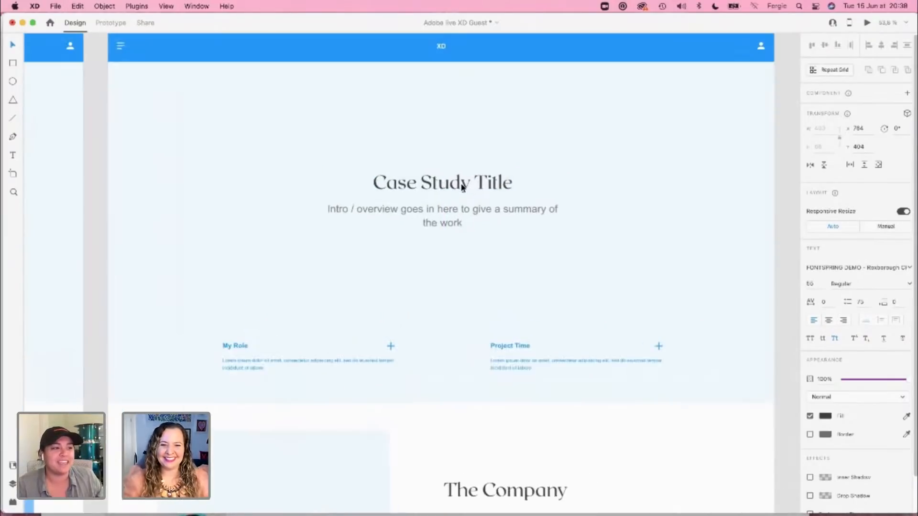
click(810, 285)
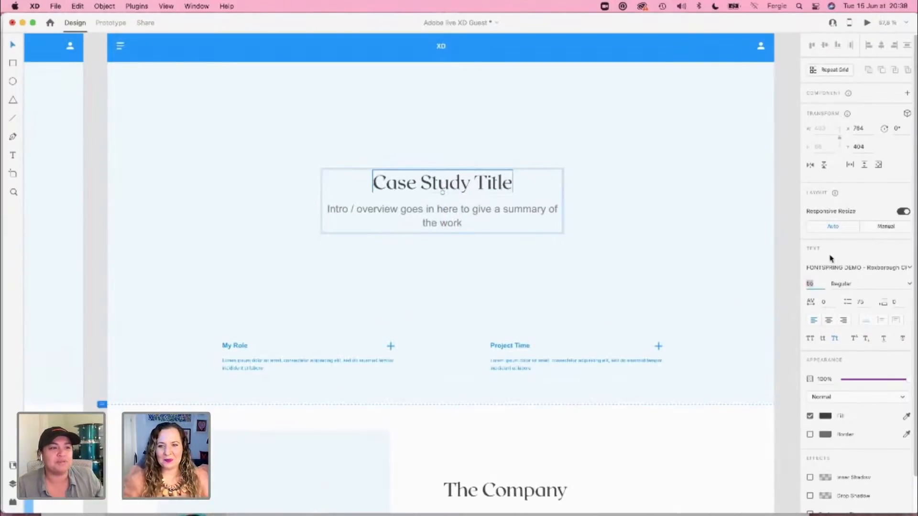
text(60)
key(Return)
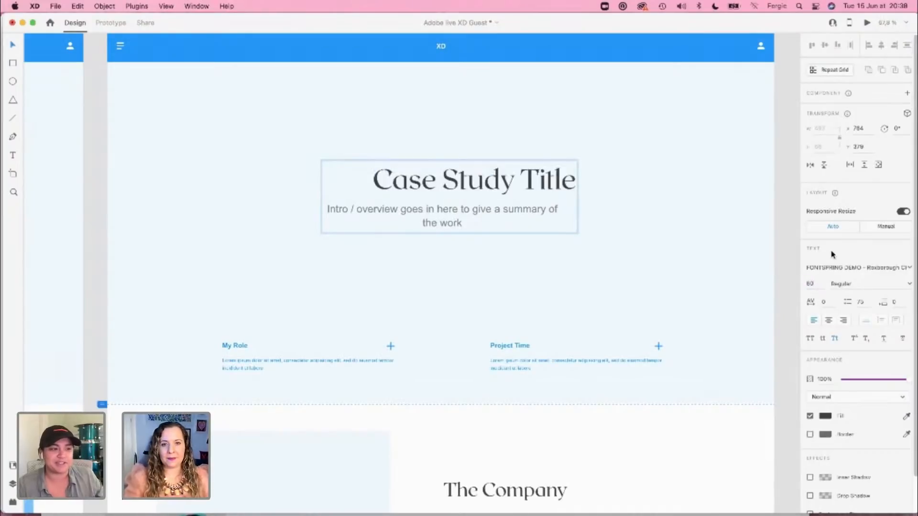
drag(502, 180, 472, 182)
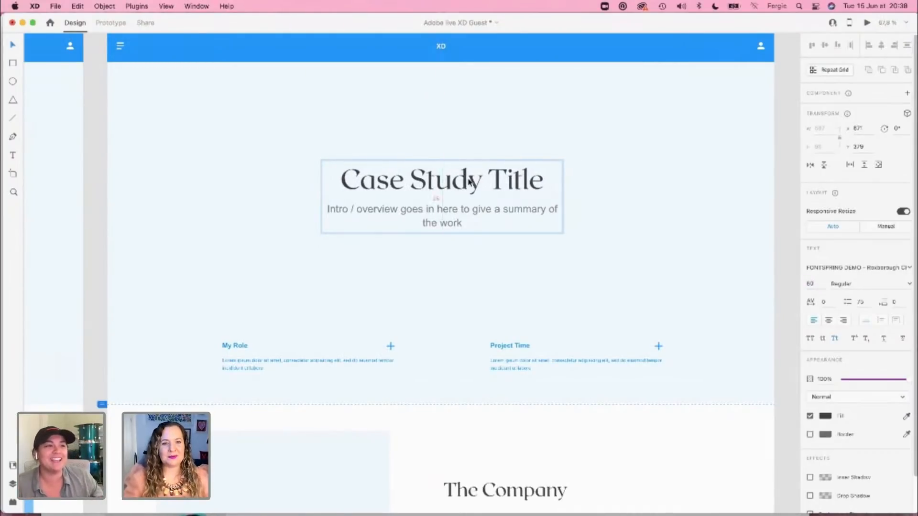
Step: Try replacing the Case Study Title wording with The Trove, and undo the text replacement
double_click(471, 186)
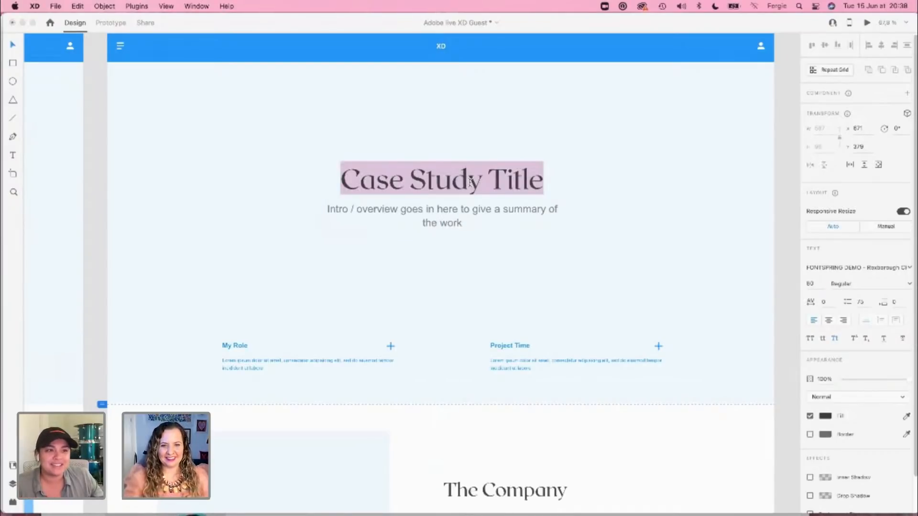
text(The Trove,)
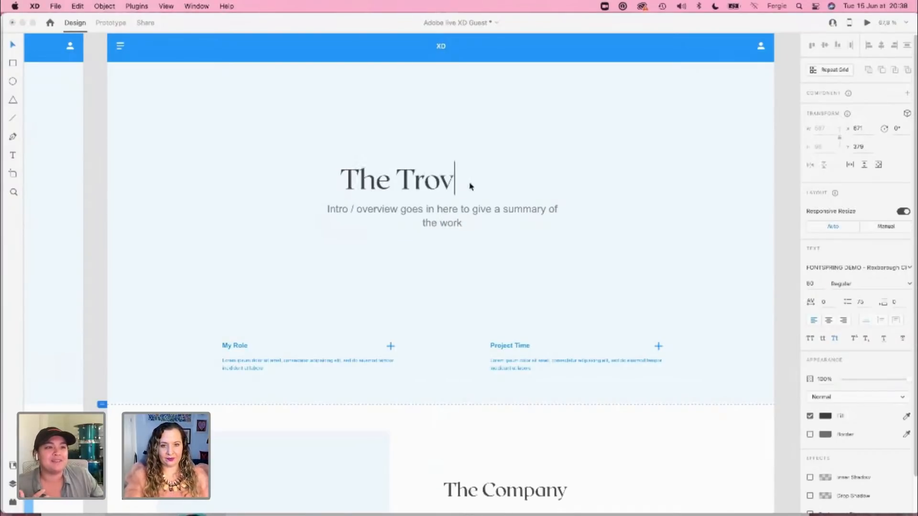
key(BackSpace)
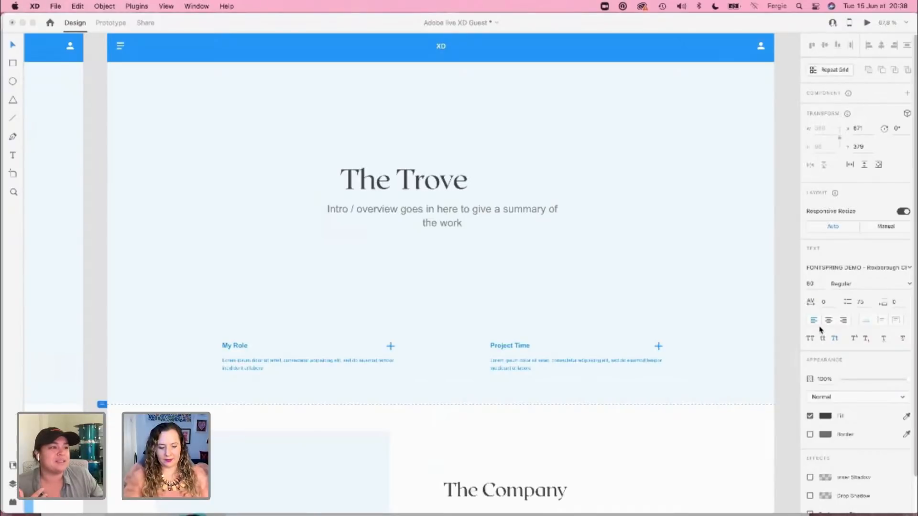
key(super+z)
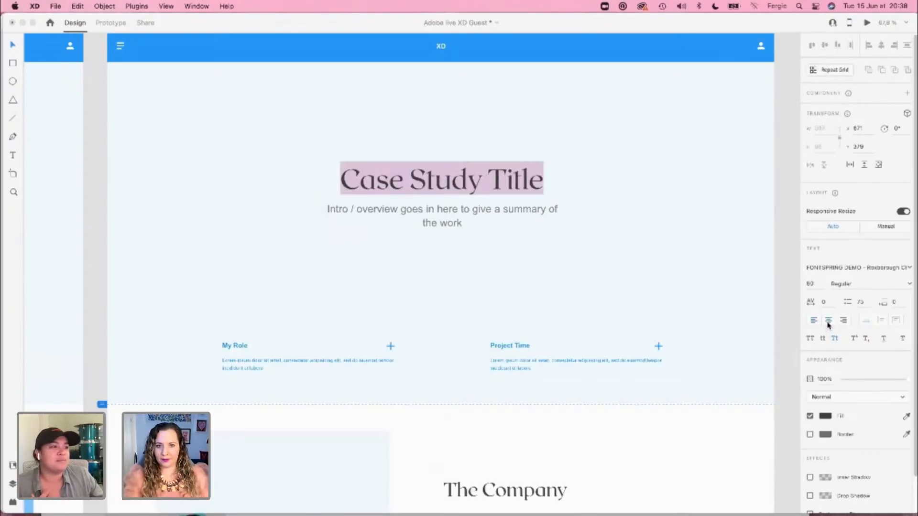
Step: Replace the Case Study 1 hero title with "The Trove" and the intro text beneath it with "Brand Identity Design"
text(The Trove)
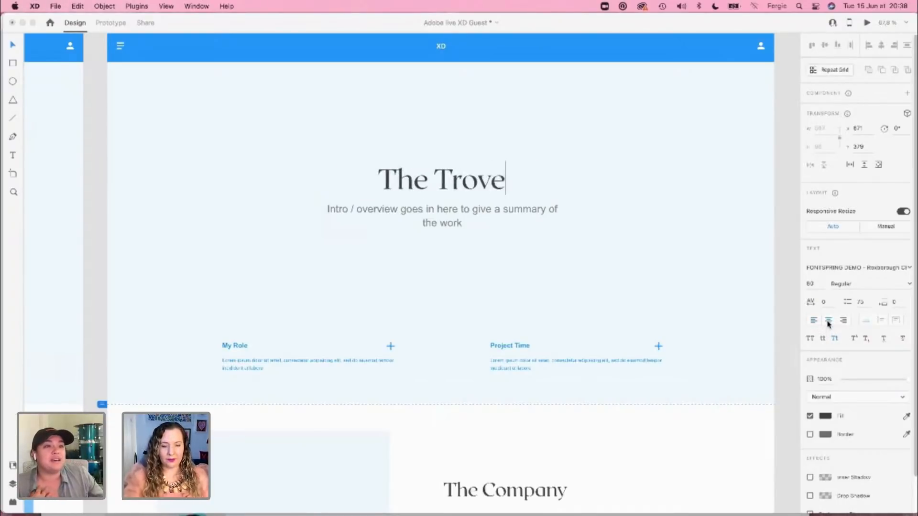
key(Escape)
click(526, 215)
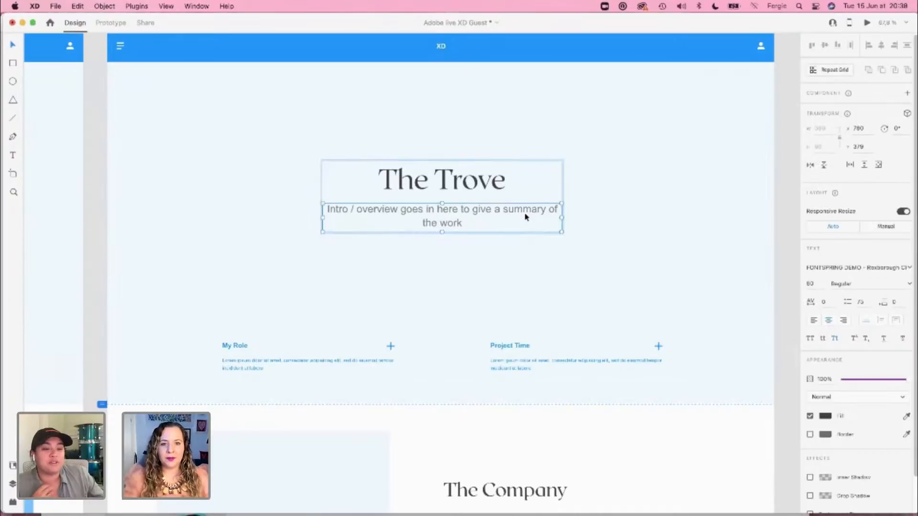
double_click(525, 213)
text(Rebra)
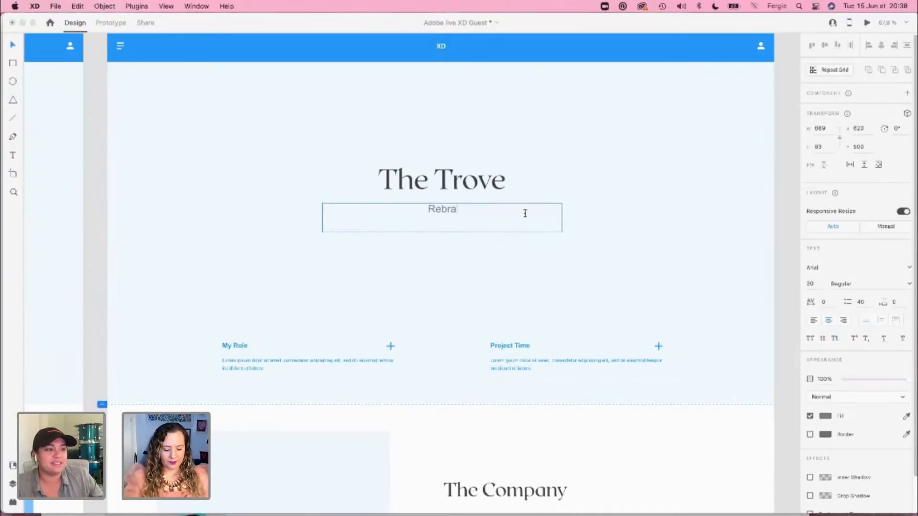
text(nd |)
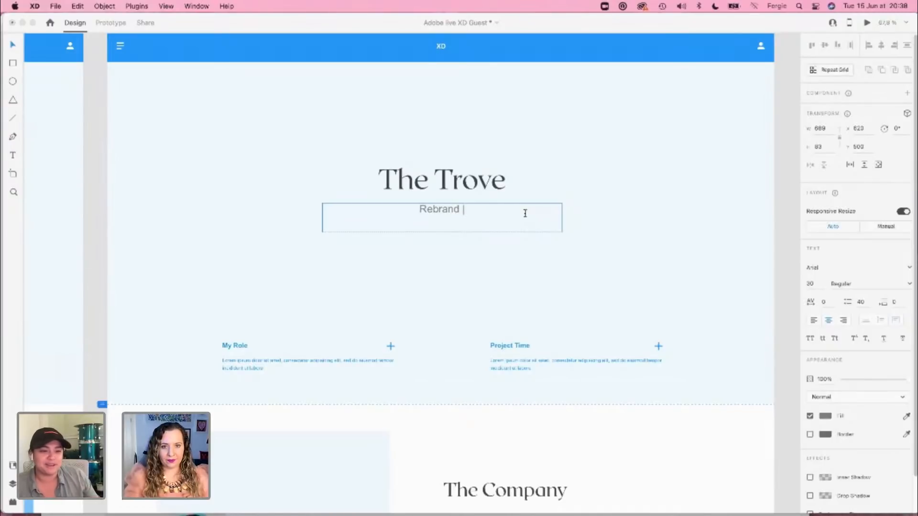
key(super+a)
text(Bran)
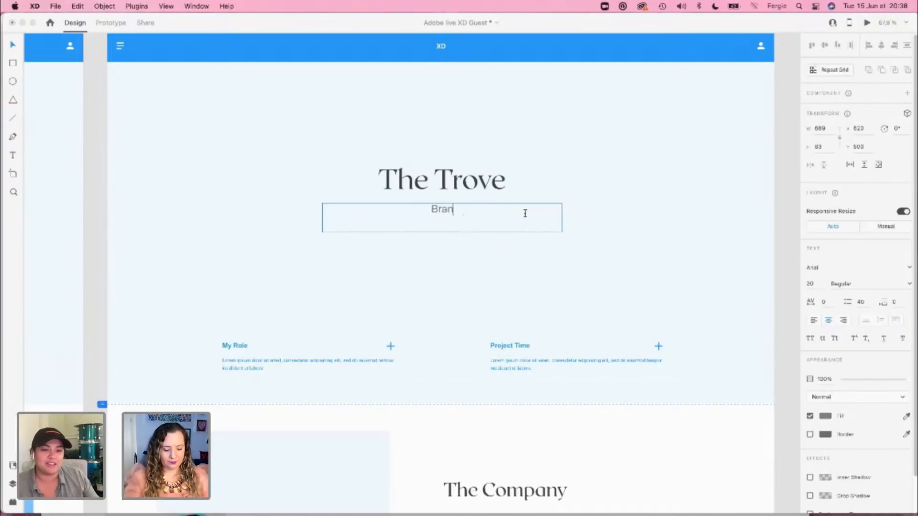
text(d |dentity)
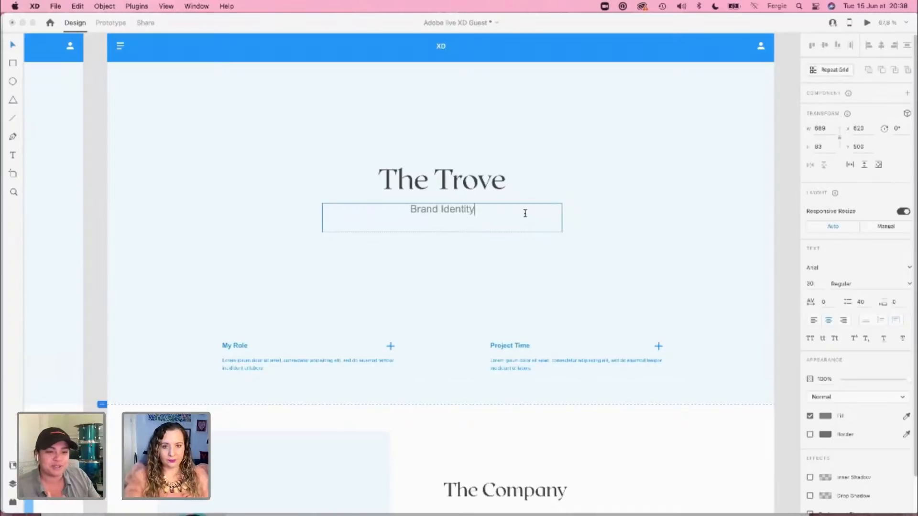
text( Design)
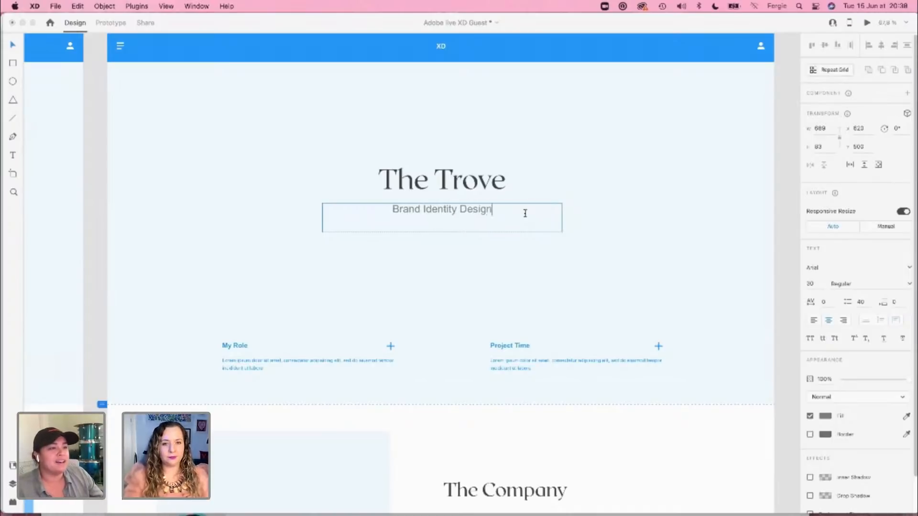
Step: Change the Brand Identity Design subtitle's font to Open Sans
key(Escape)
click(825, 269)
text(Open Sans)
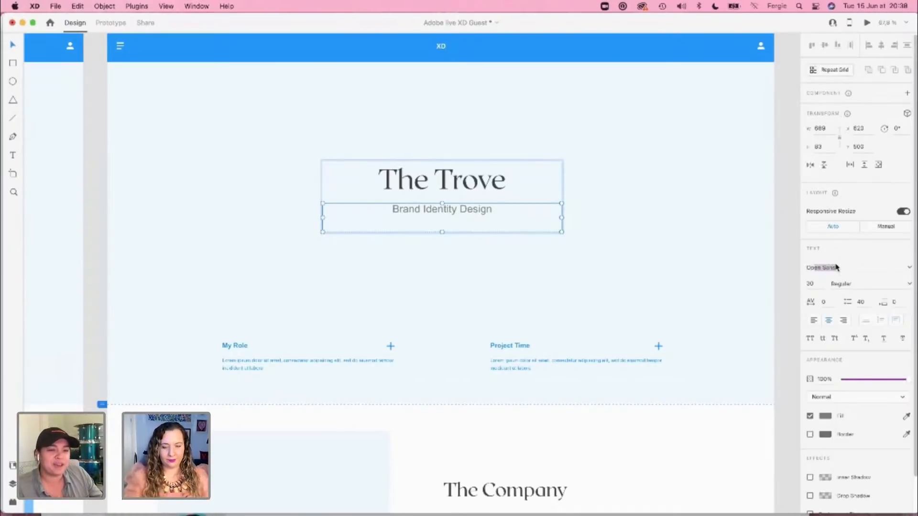
key(Return)
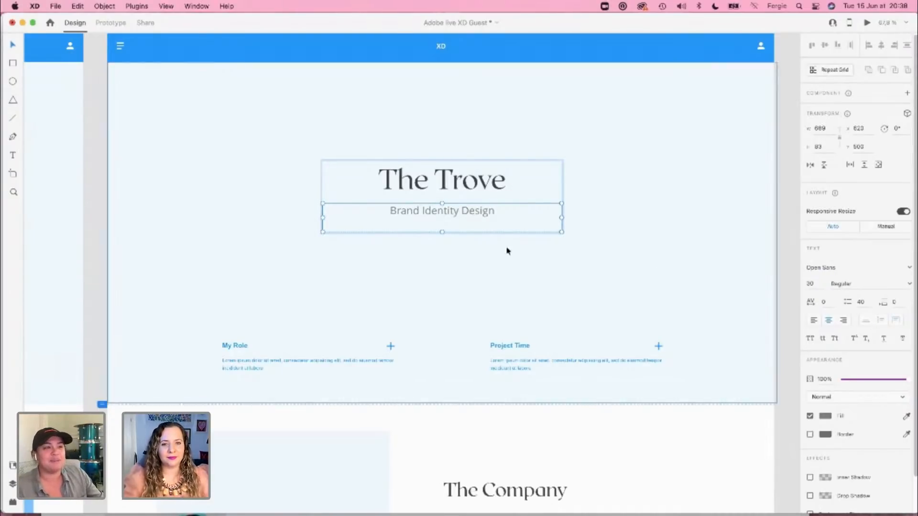
click(643, 272)
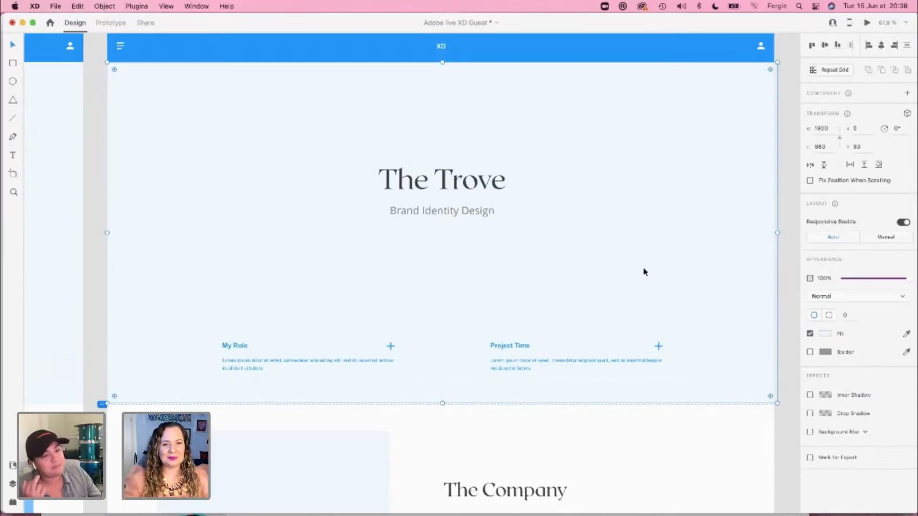
scroll(643, 272, down, 2)
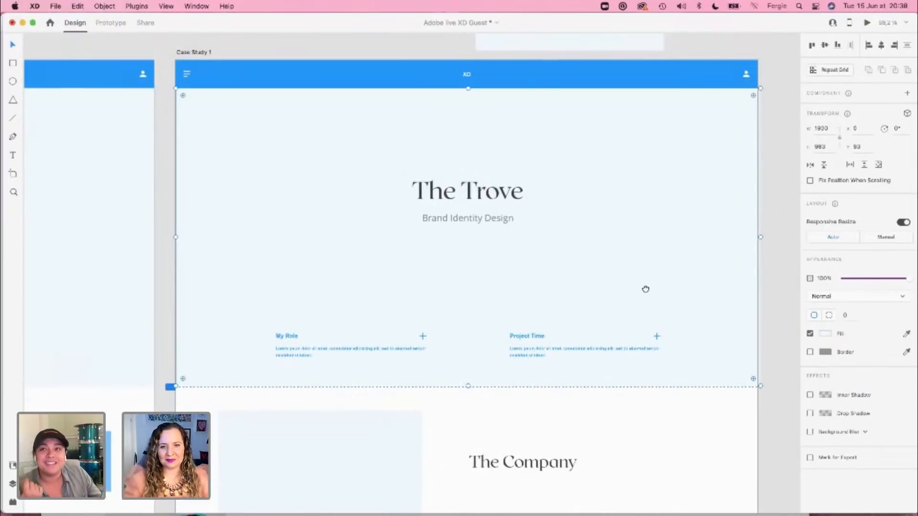
drag(645, 289, 633, 206)
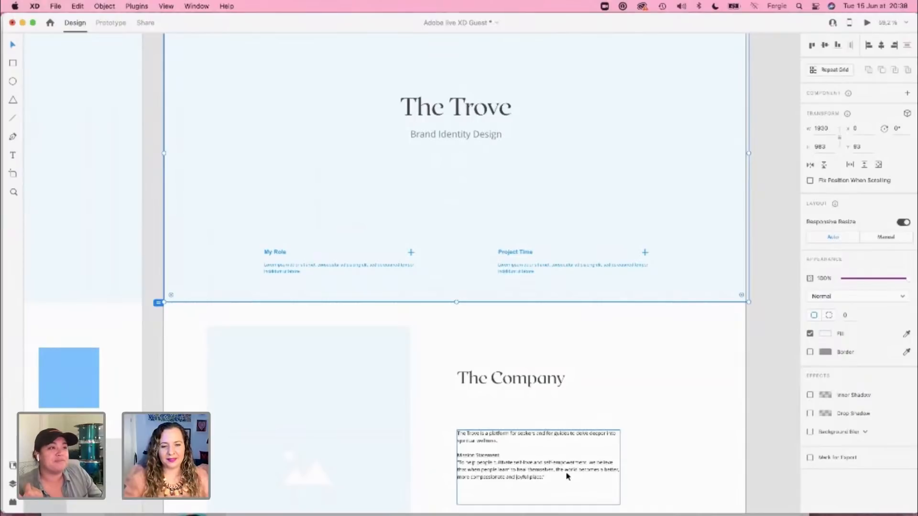
scroll(567, 476, down, 2)
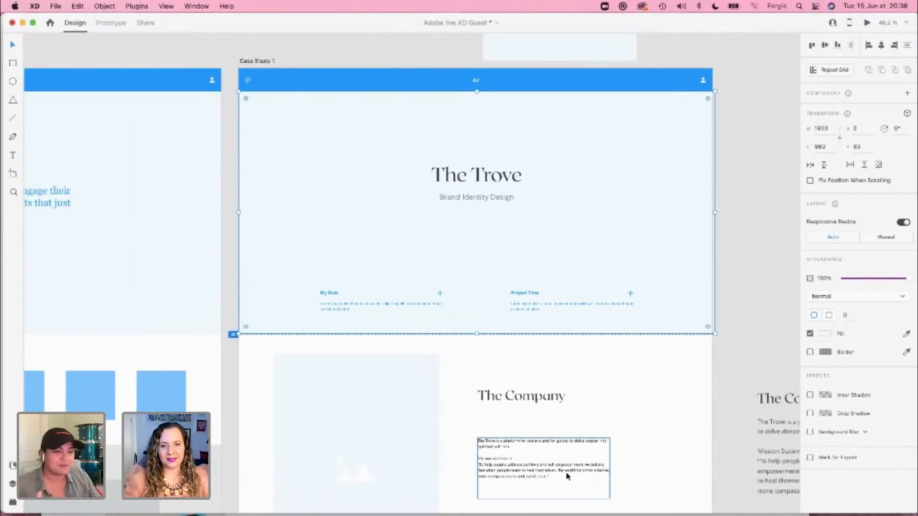
drag(643, 423, 550, 398)
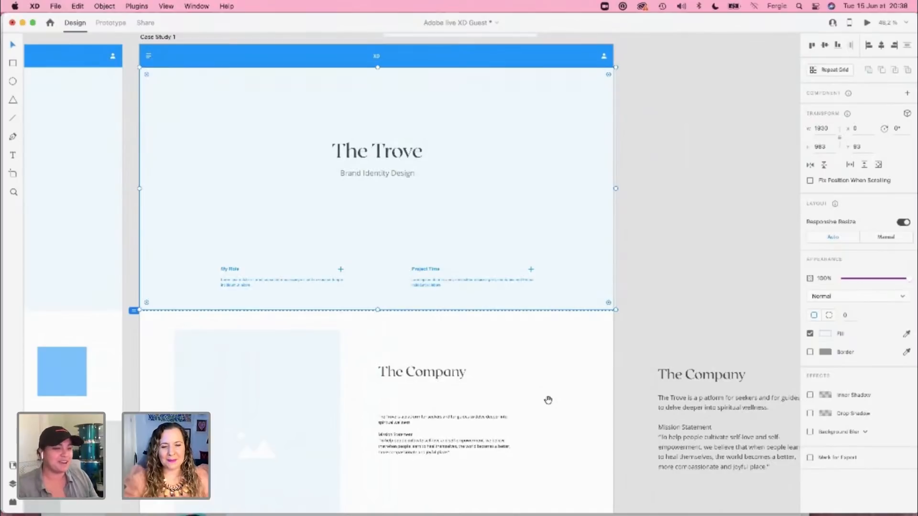
click(497, 436)
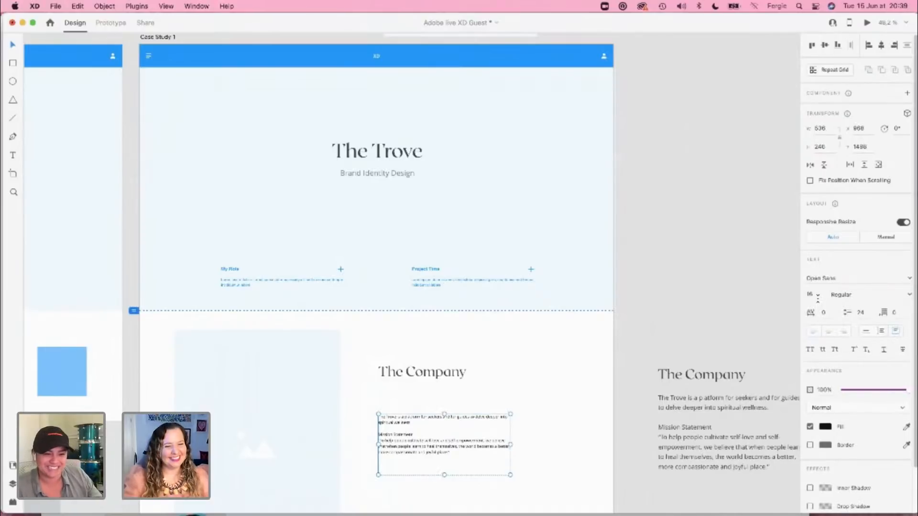
click(818, 299)
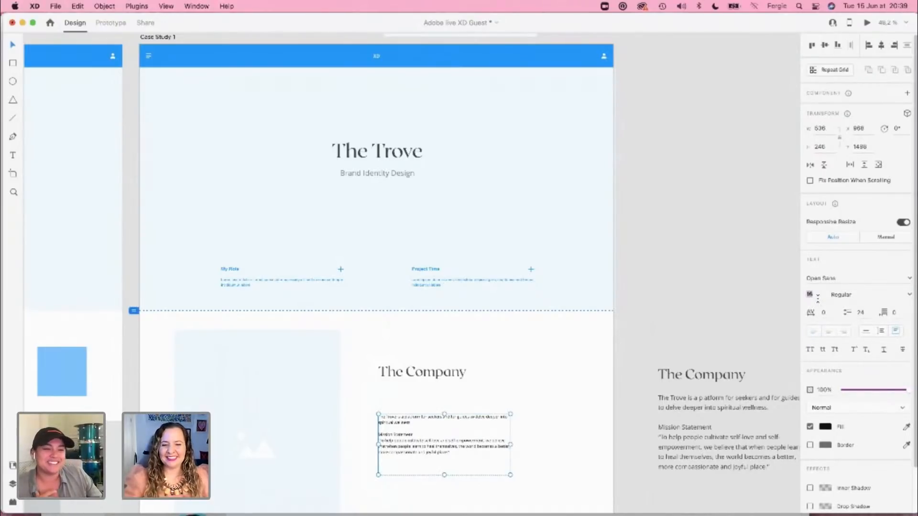
click(676, 301)
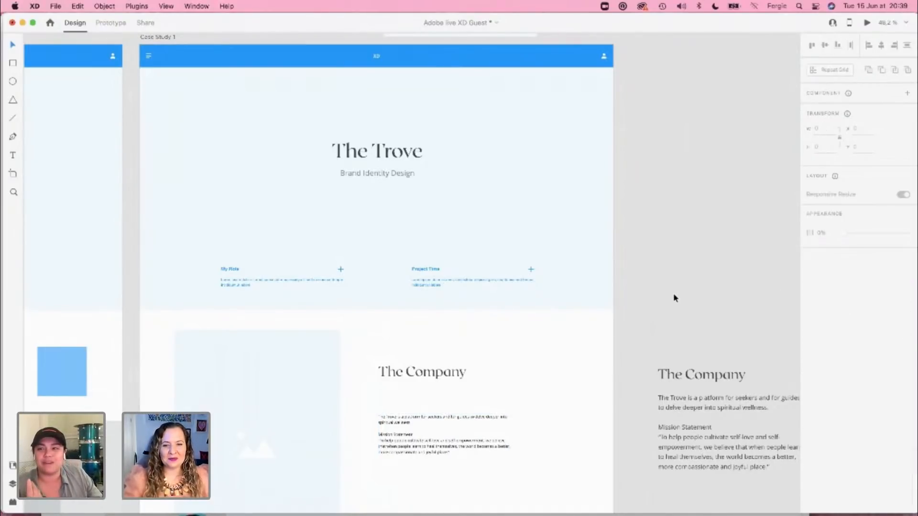
Step: Copy the hero background photo from The Trove artboard in the Case Studies document and return to the portfolio document
scroll(674, 295, down, 1)
key(super+grave)
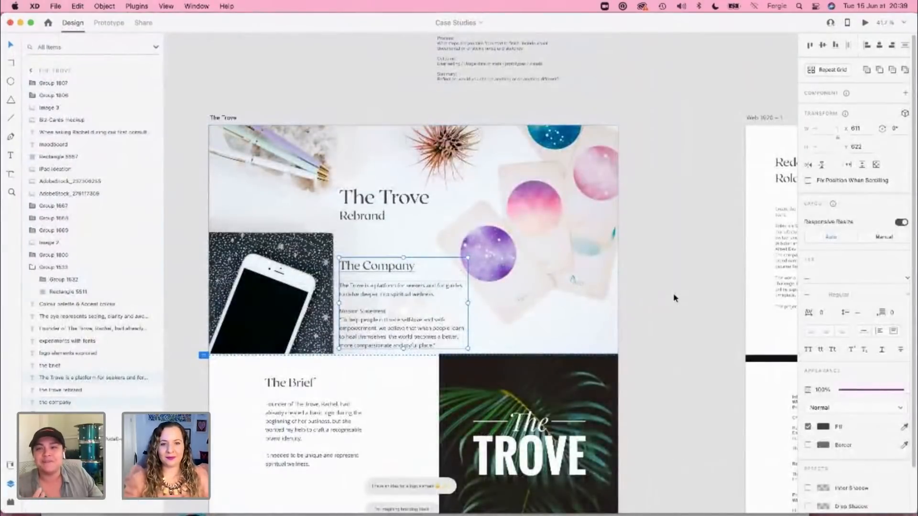
click(673, 296)
click(591, 174)
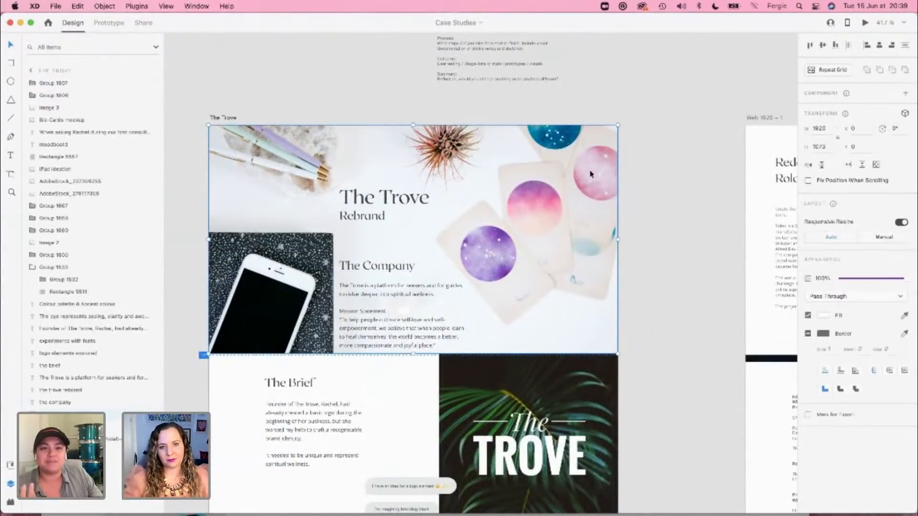
double_click(591, 174)
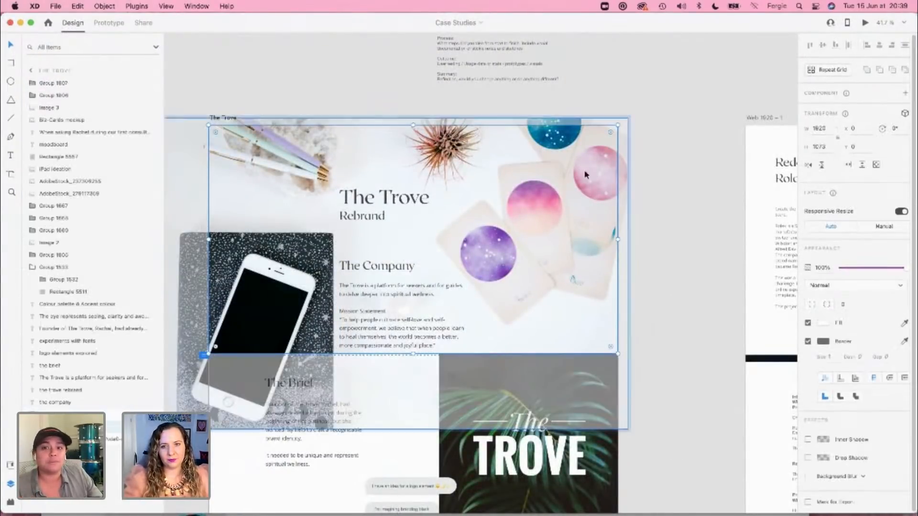
key(super+c)
key(super+grave)
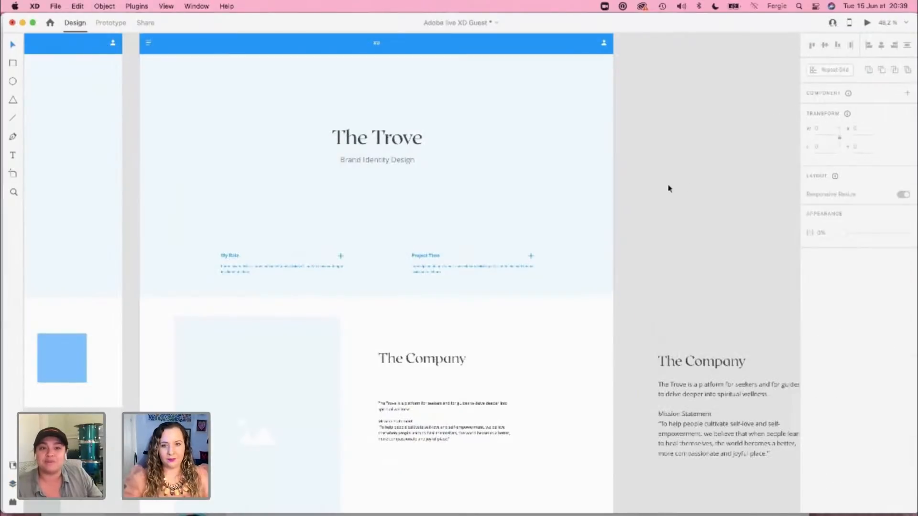
Step: Paste the photo into Case Study 1, align it to the hero's upper-left corner, and send it behind the other content
key(super+v)
drag(594, 179, 577, 140)
key(super+shift+bracketleft)
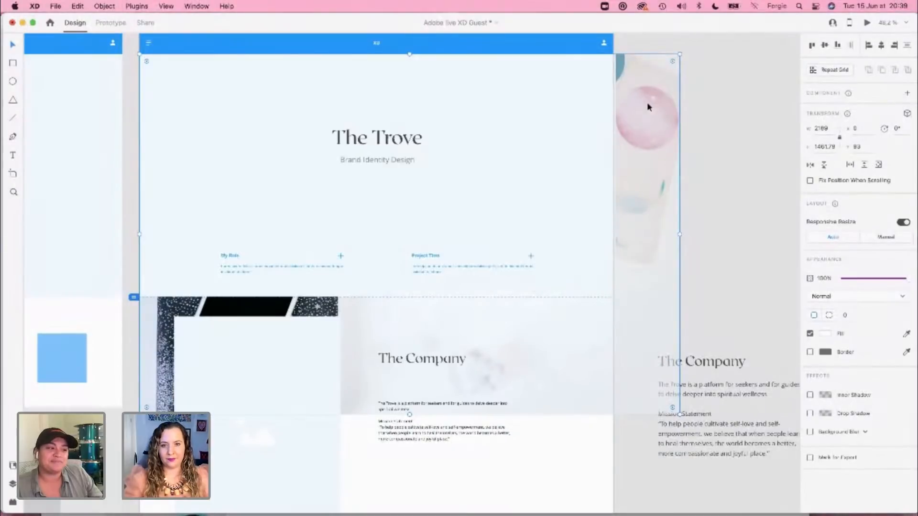
Step: Mask the pasted photo with the pale blue hero rectangle
click(587, 105)
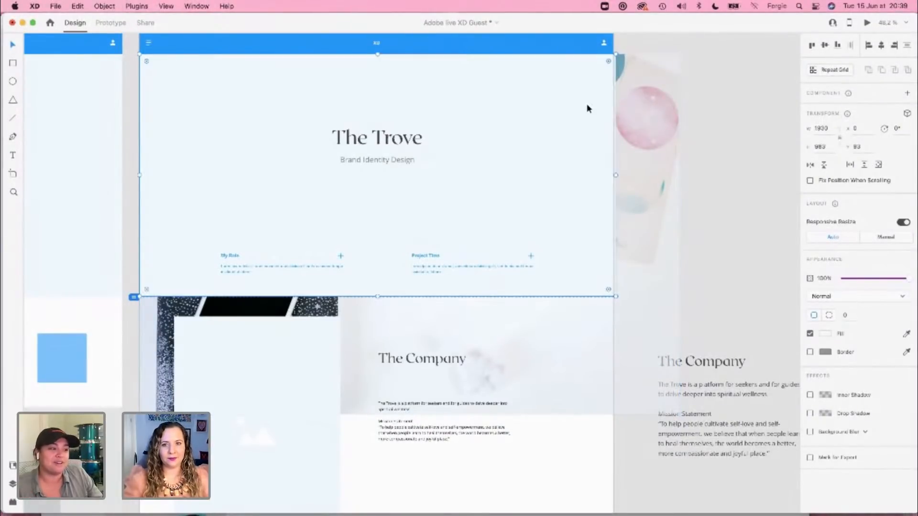
shift+click(633, 97)
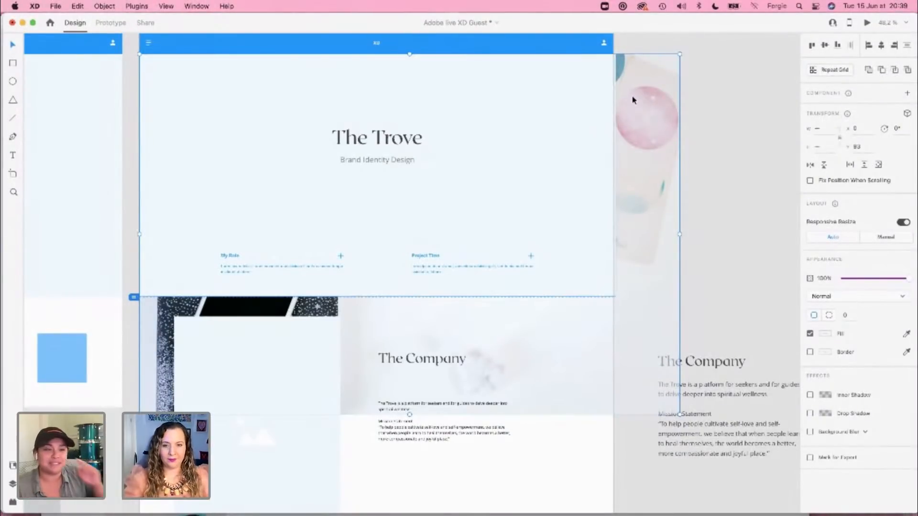
key(super+shift+m)
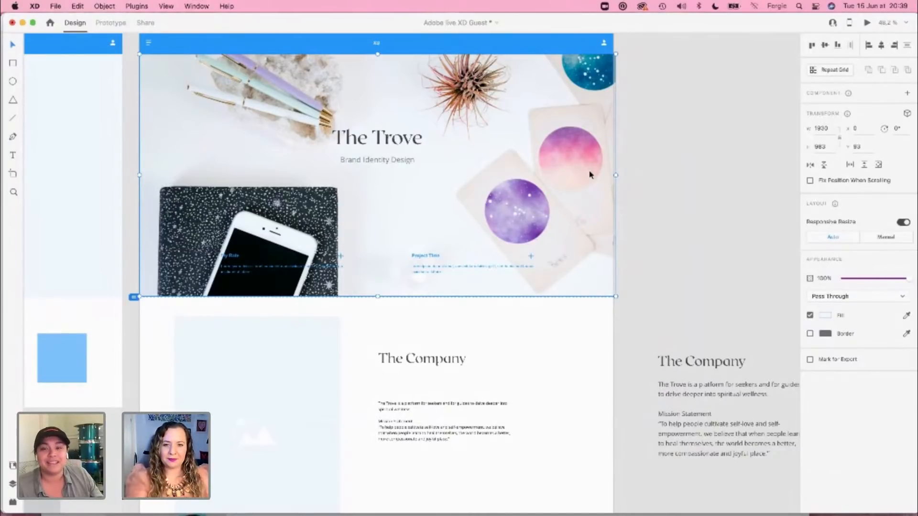
Step: Narrow the hero photo's mask rectangle to 1920 px so it ends at the artboard's right edge
scroll(619, 191, up, 5)
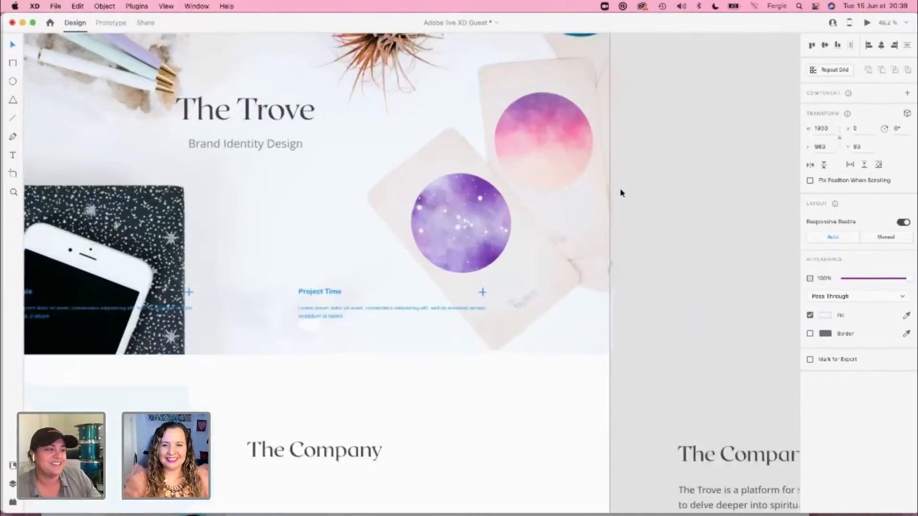
double_click(604, 144)
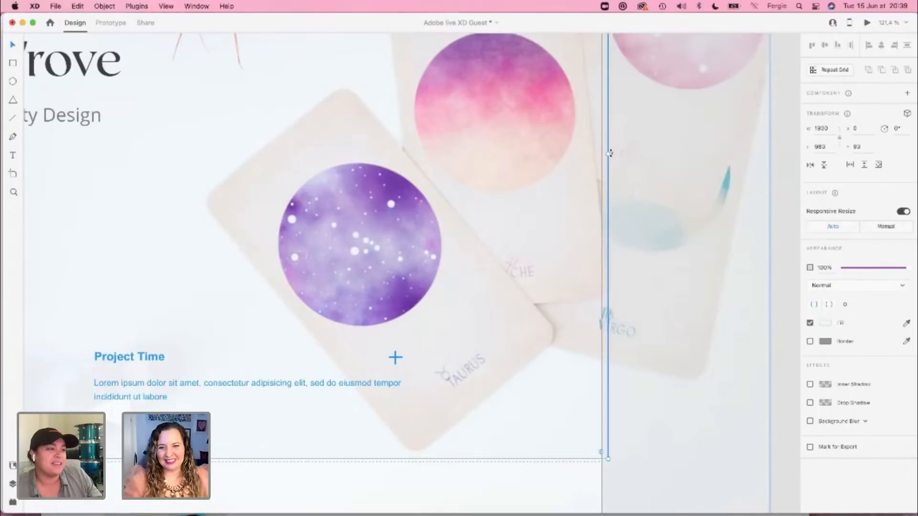
drag(609, 154, 603, 154)
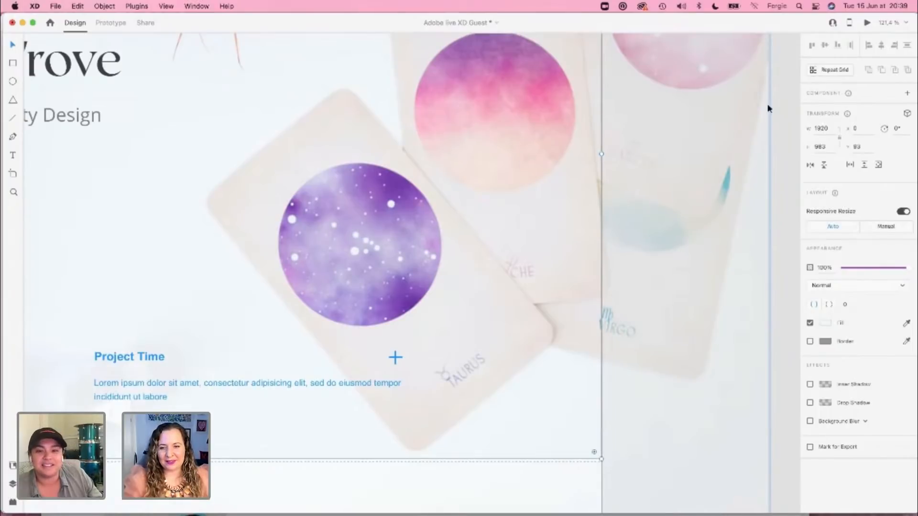
click(778, 94)
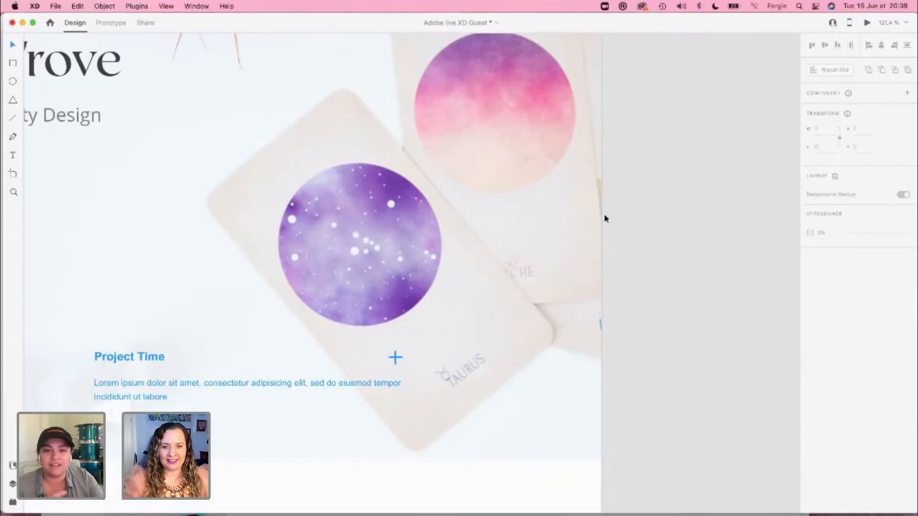
Step: Stack the My Role block above Project Time between the notebook and the cards, both at X 855, with Y 700 and 900
scroll(671, 215, down, 5)
scroll(670, 213, up, 7)
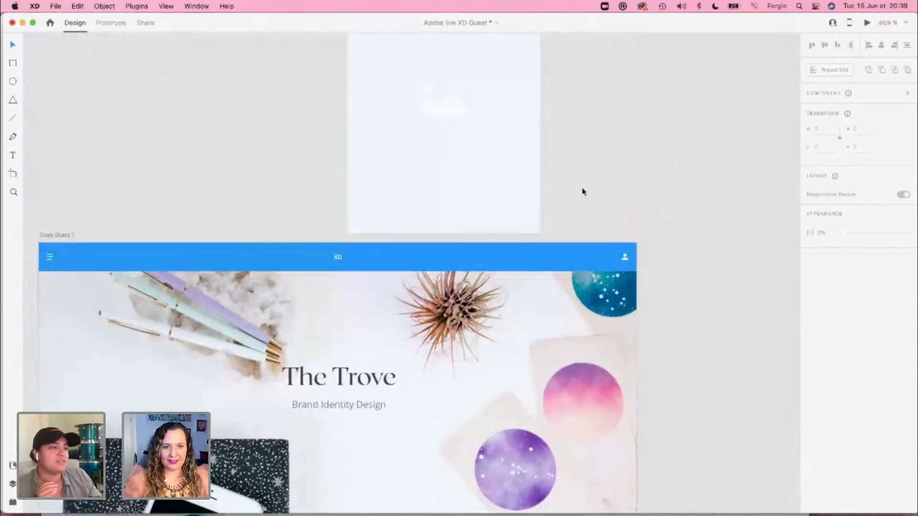
scroll(609, 251, down, 6)
scroll(587, 269, left, 2)
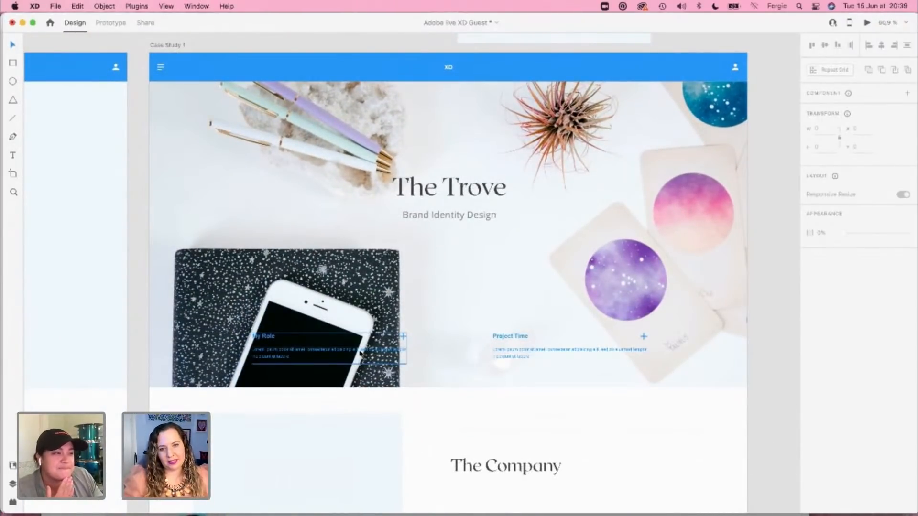
drag(360, 354, 482, 294)
drag(506, 350, 429, 353)
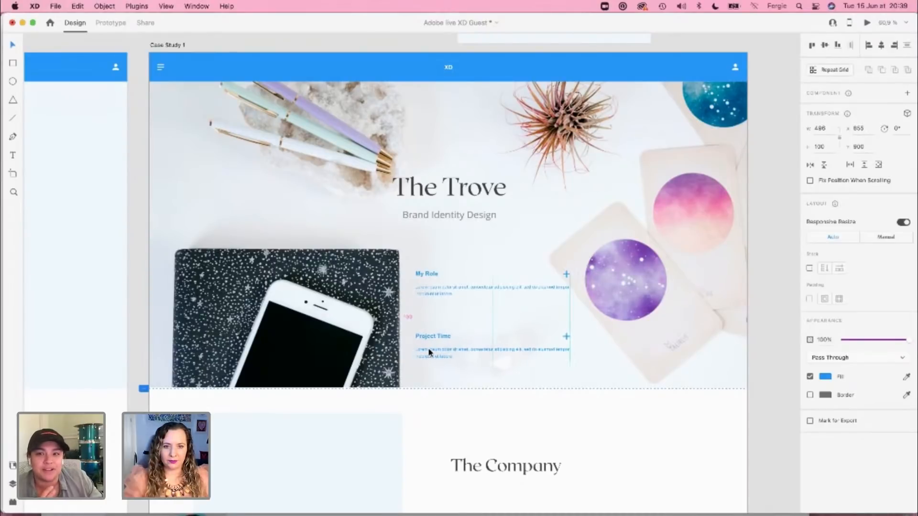
Step: Delete the plus icons beside the My Role and Project Time headings in the hero
shift+click(444, 287)
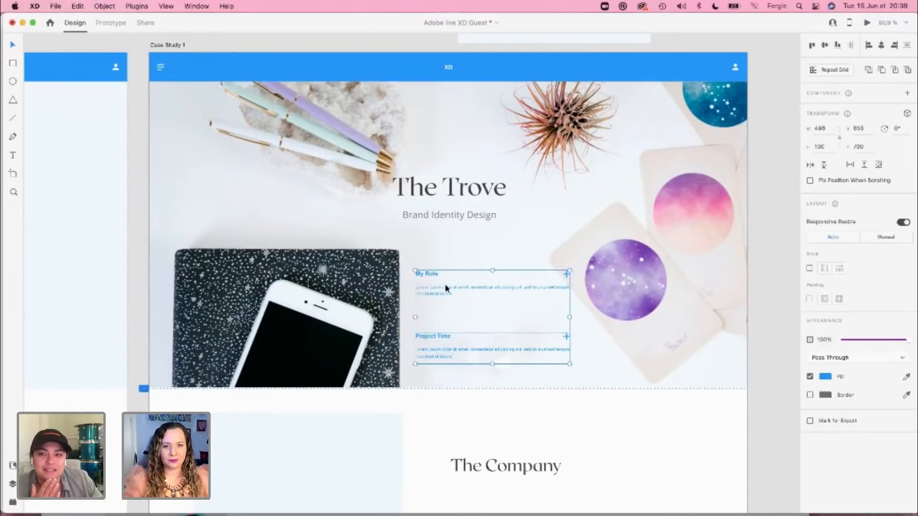
scroll(558, 274, up, 4)
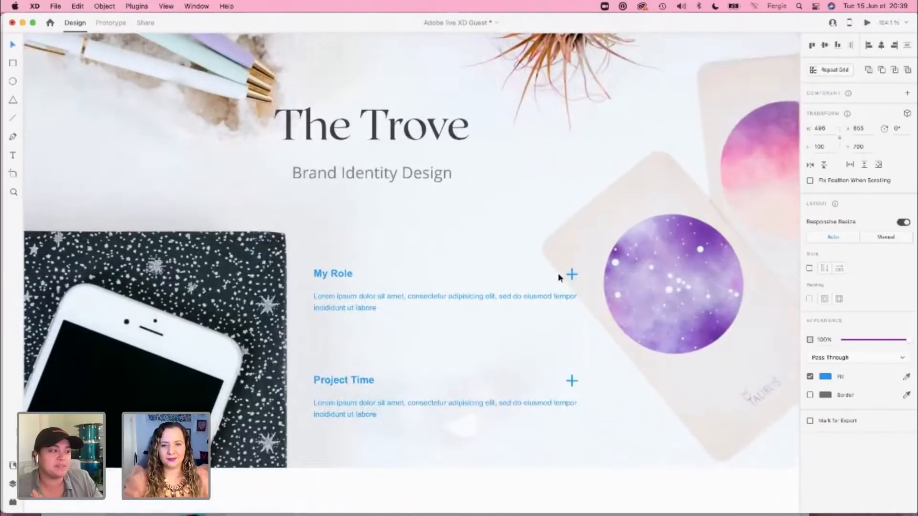
double_click(573, 275)
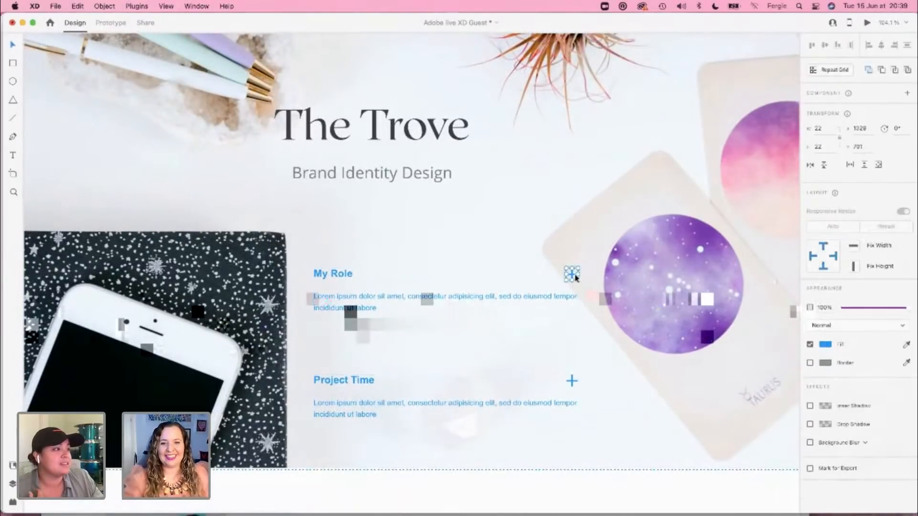
key(Delete)
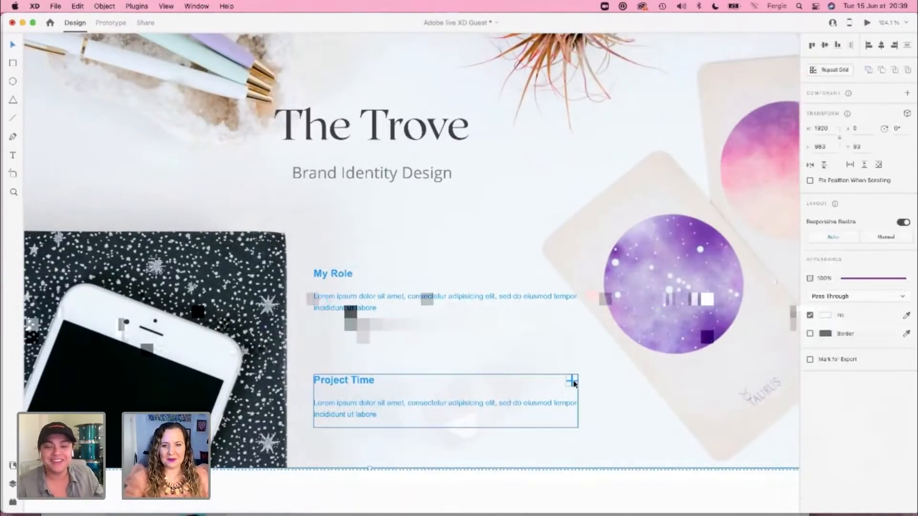
double_click(573, 382)
key(Delete)
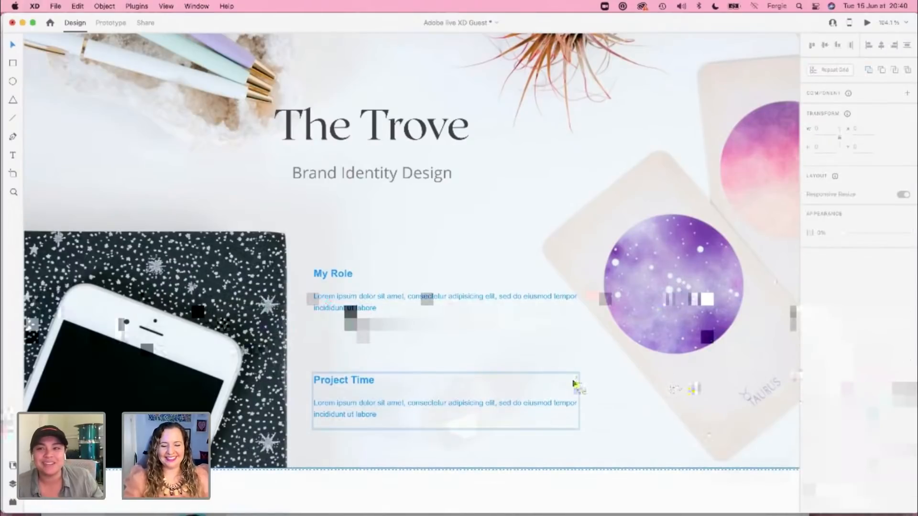
Step: Apply the near-black document colour to the My Role and Project Time blocks and to the hero's title and subtitle group
click(436, 369)
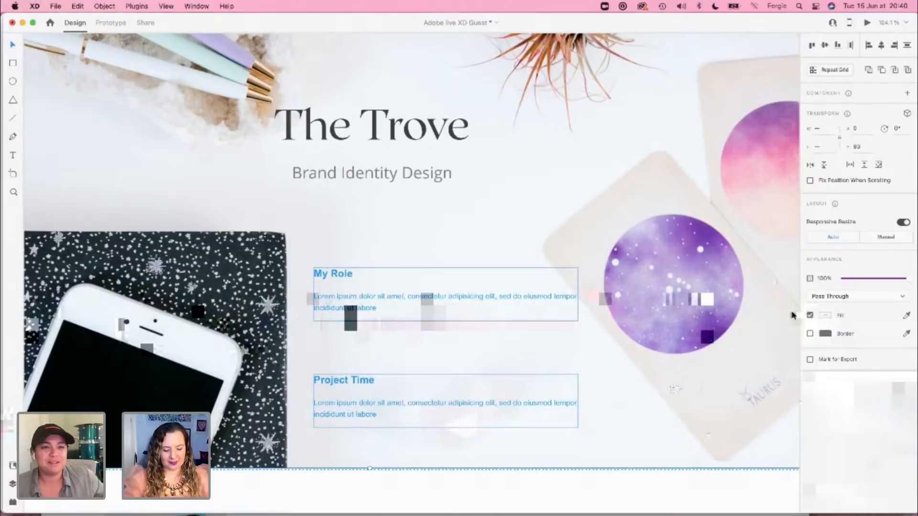
key(super+shift+y)
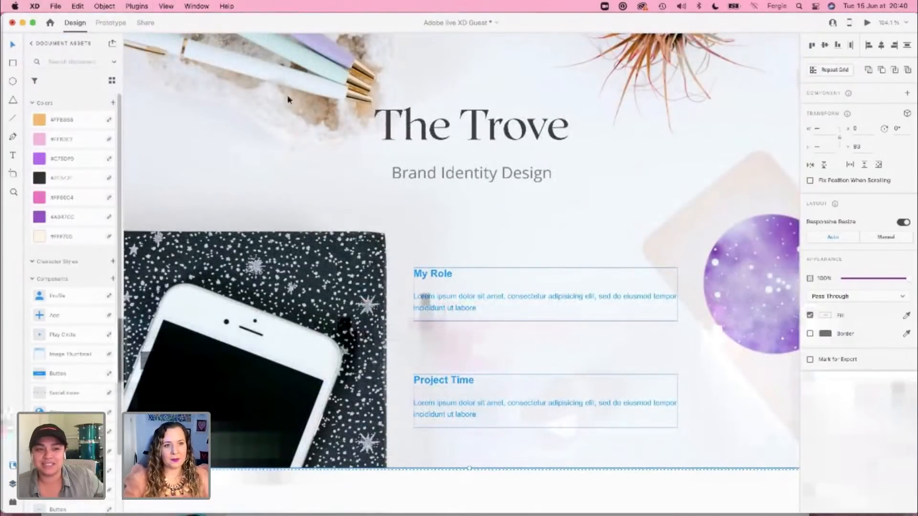
click(72, 179)
click(528, 157)
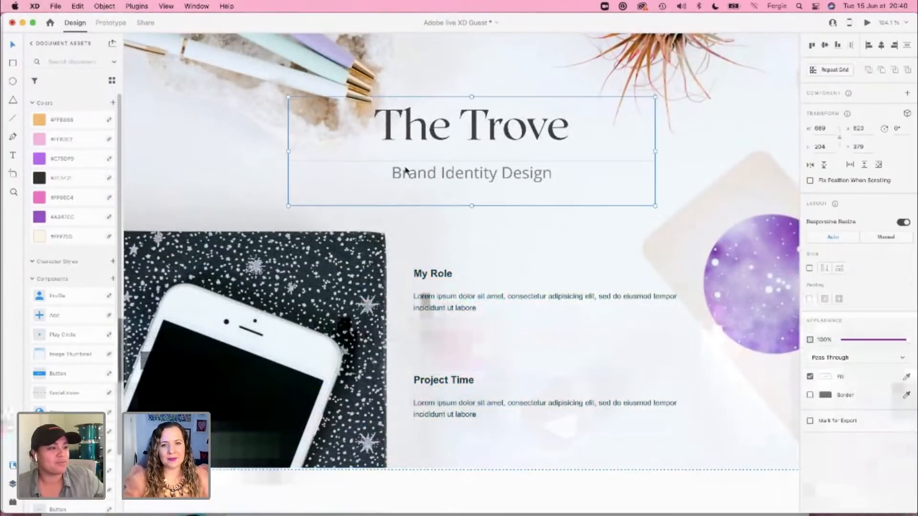
click(69, 180)
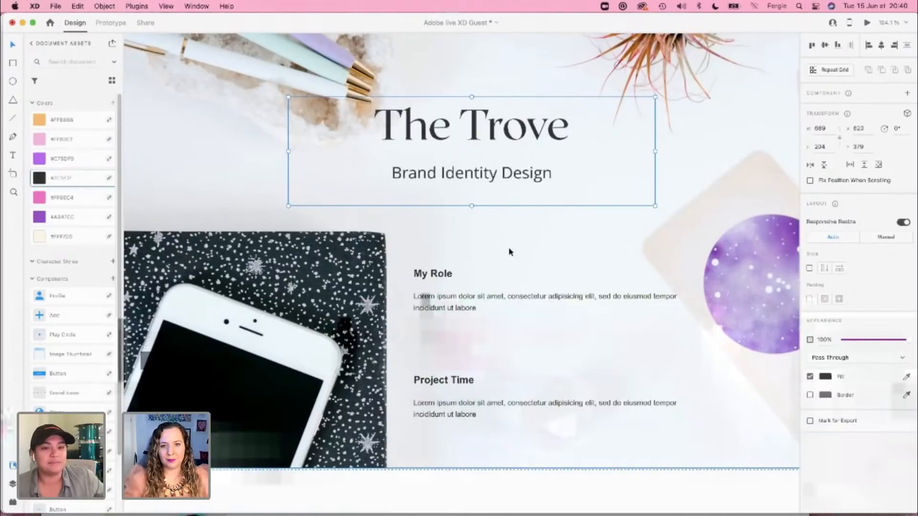
Step: Replace the My Role placeholder text with "This was a client design engagement and I worked on this as the solo designer along with the founder."
click(483, 310)
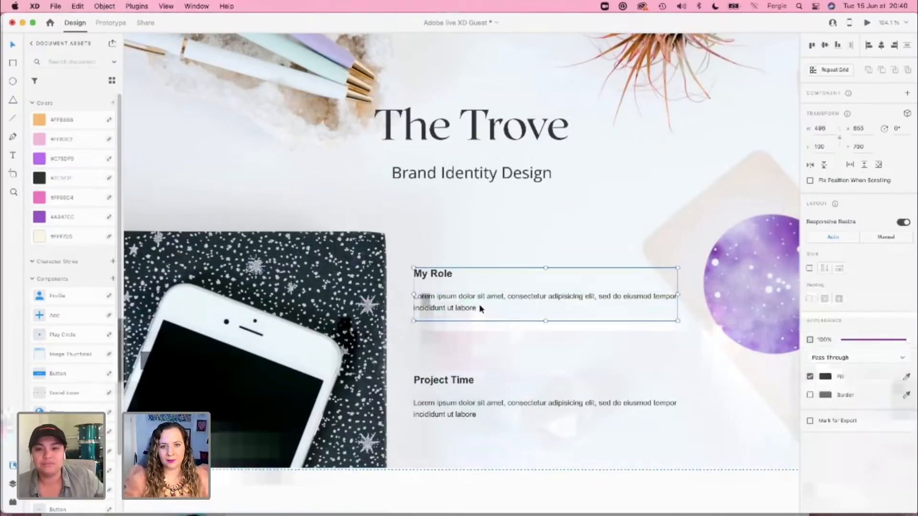
double_click(462, 312)
double_click(463, 312)
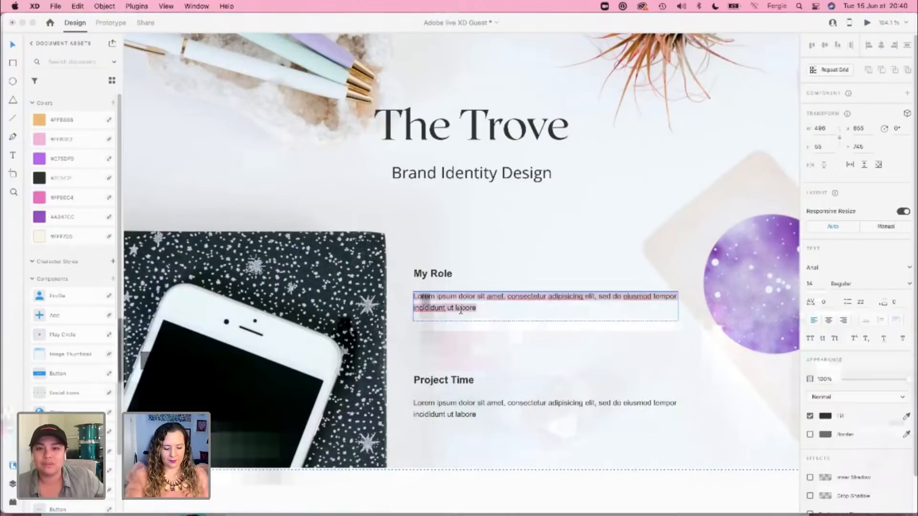
key(BackSpace)
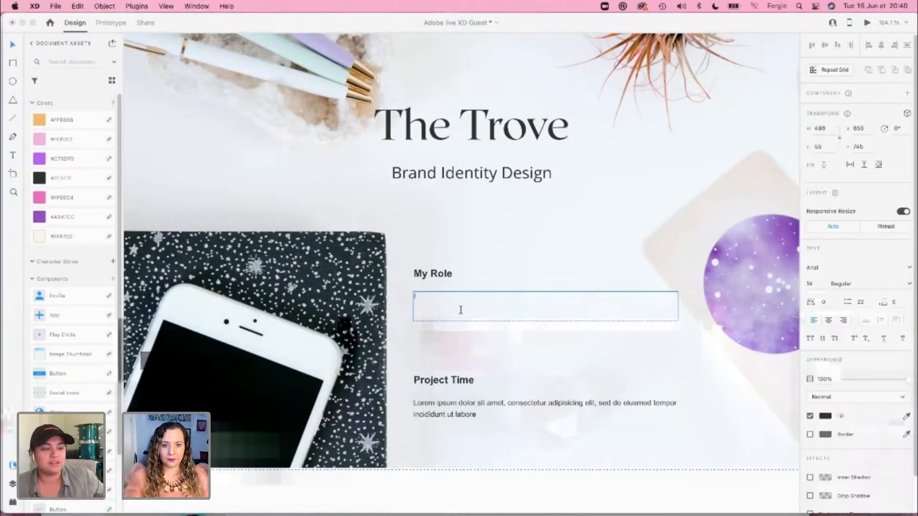
text(This)
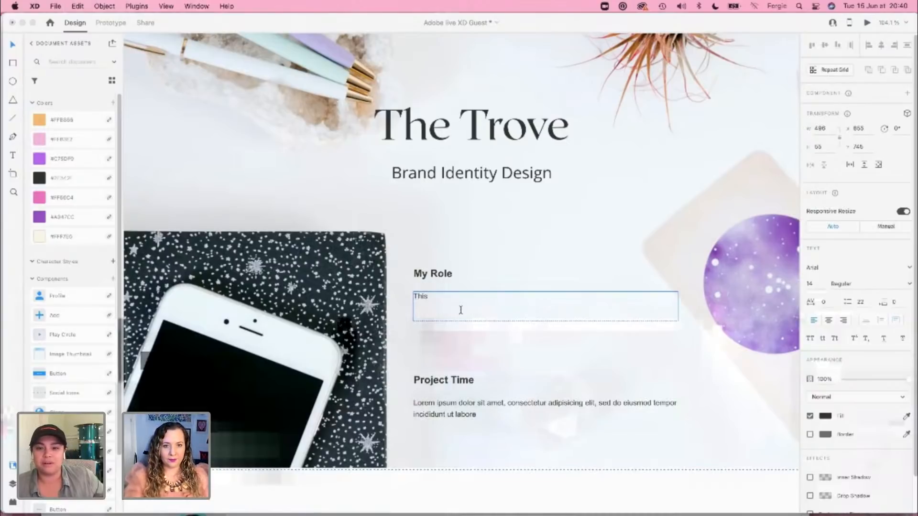
text( was a so)
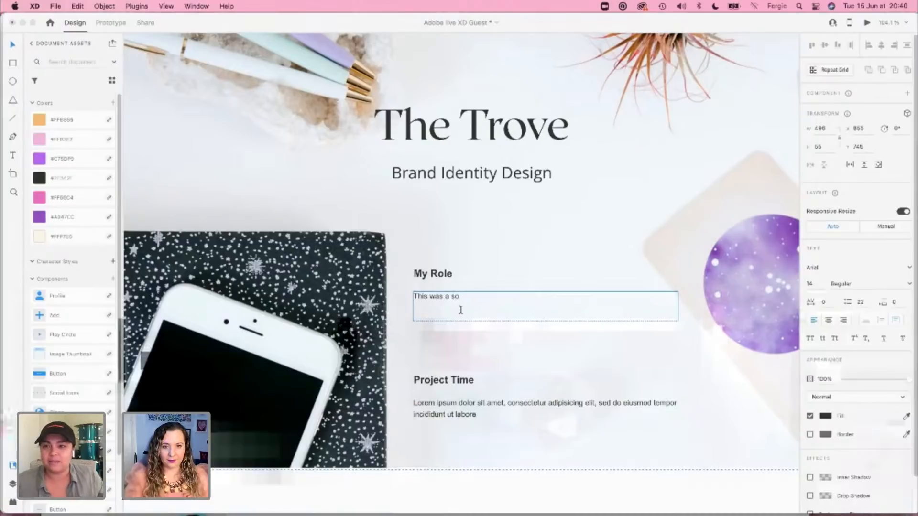
key(BackSpace)
key(BackSpace)
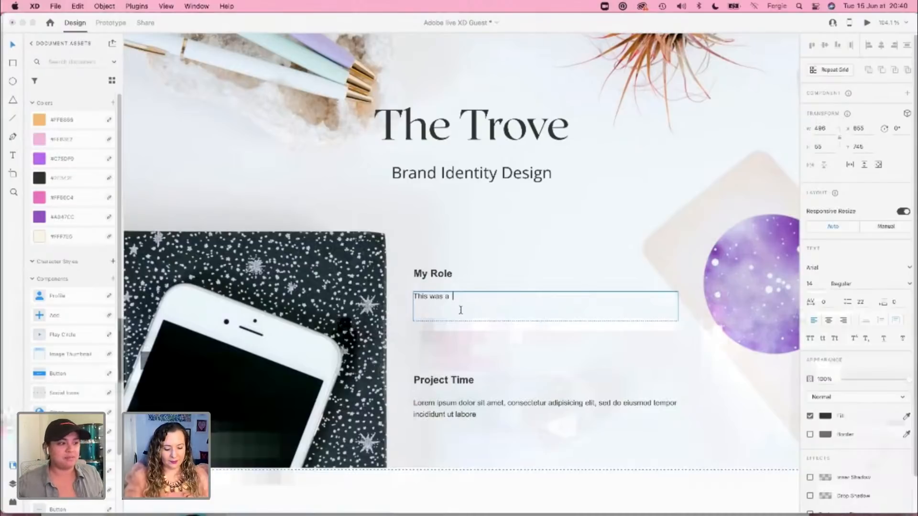
text(client design)
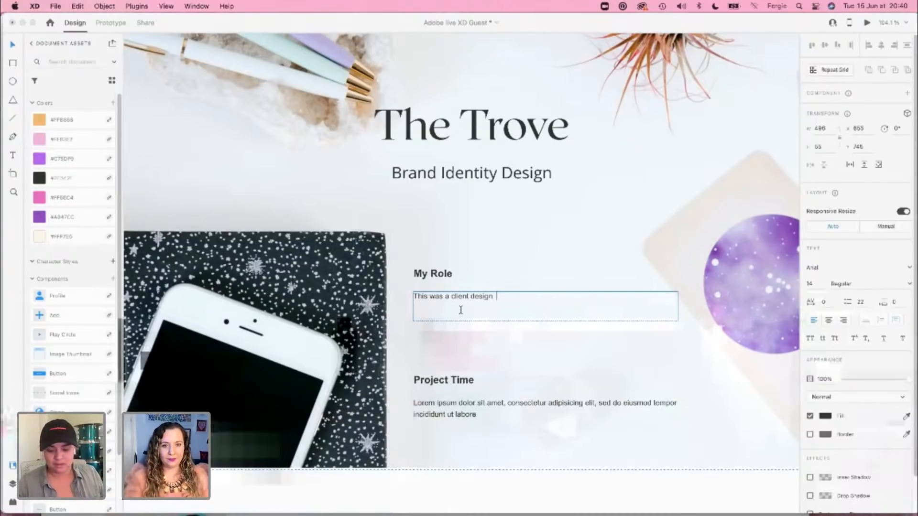
text( engagement)
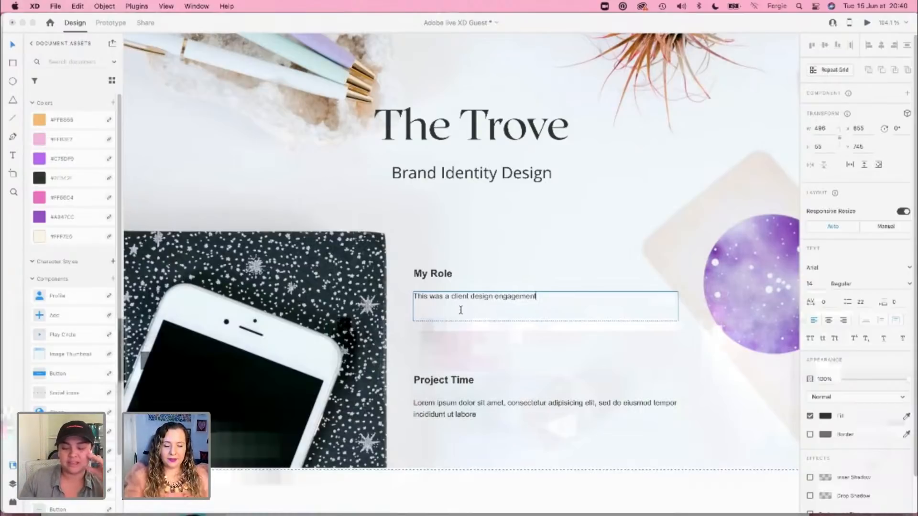
text( and)
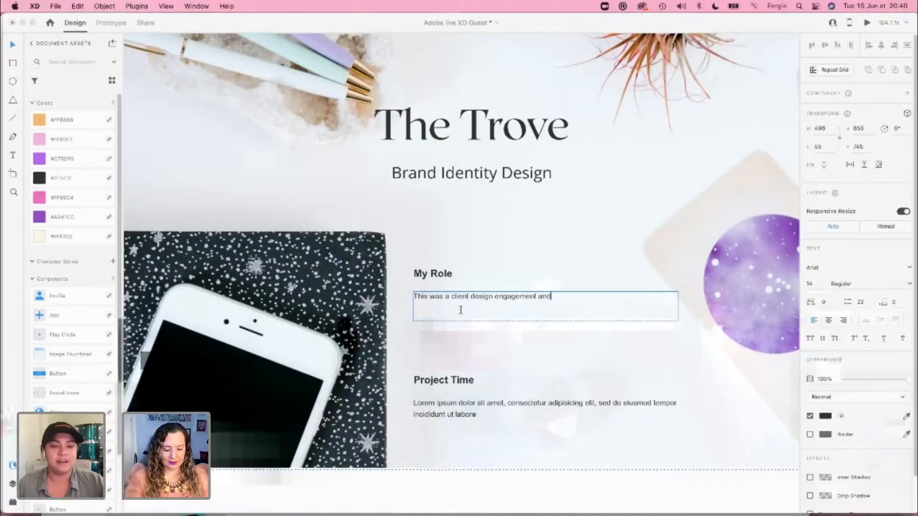
text( I worked )
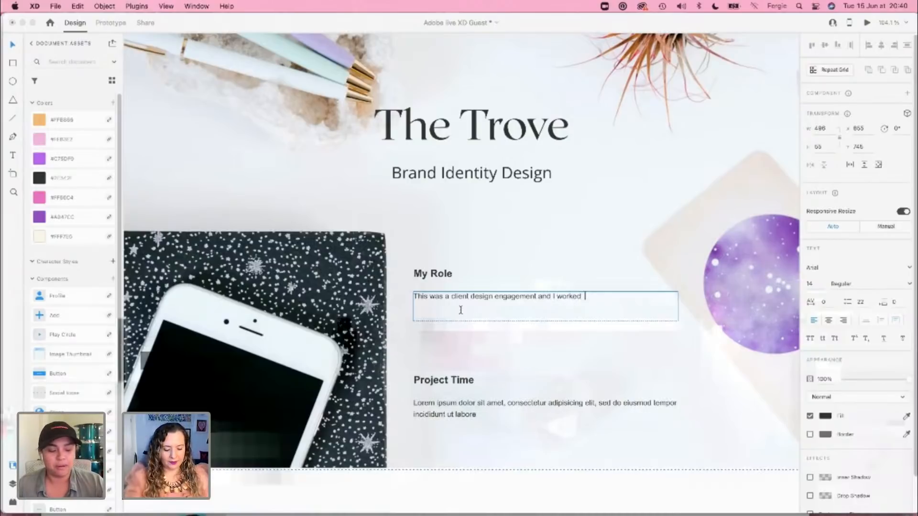
text(on this solo)
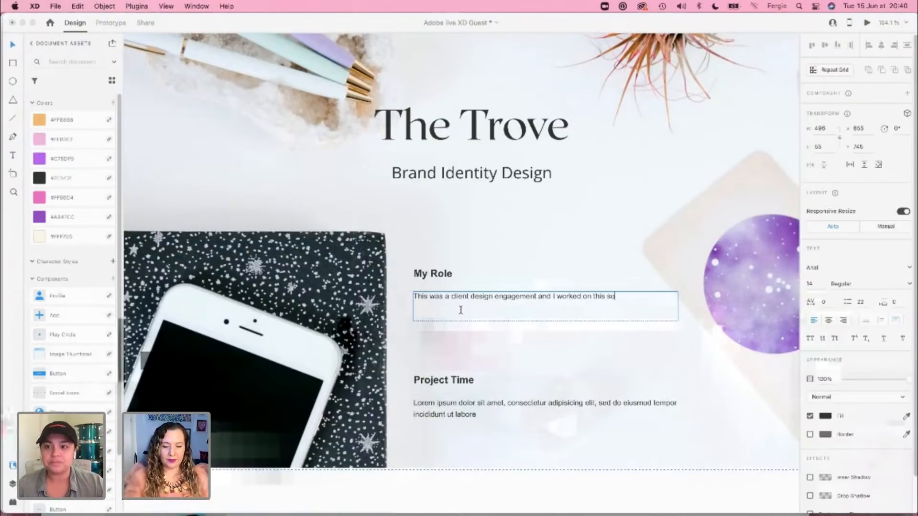
key(BackSpace)
key(BackSpace)
key(BackSpace)
key(BackSpace)
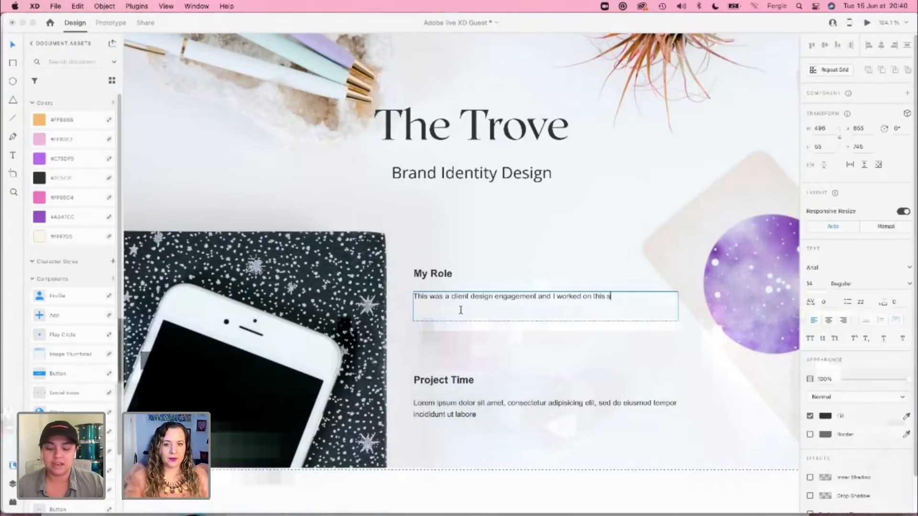
text(as the solo designer al)
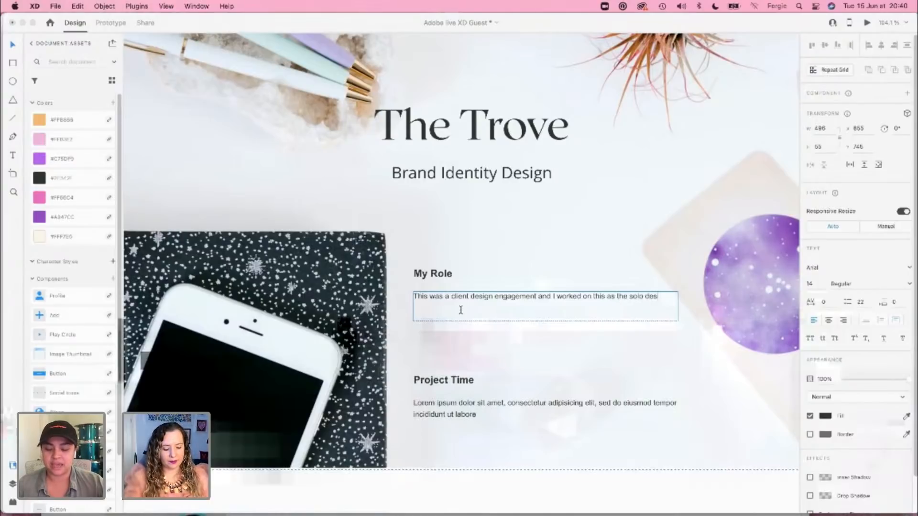
text(ong with the)
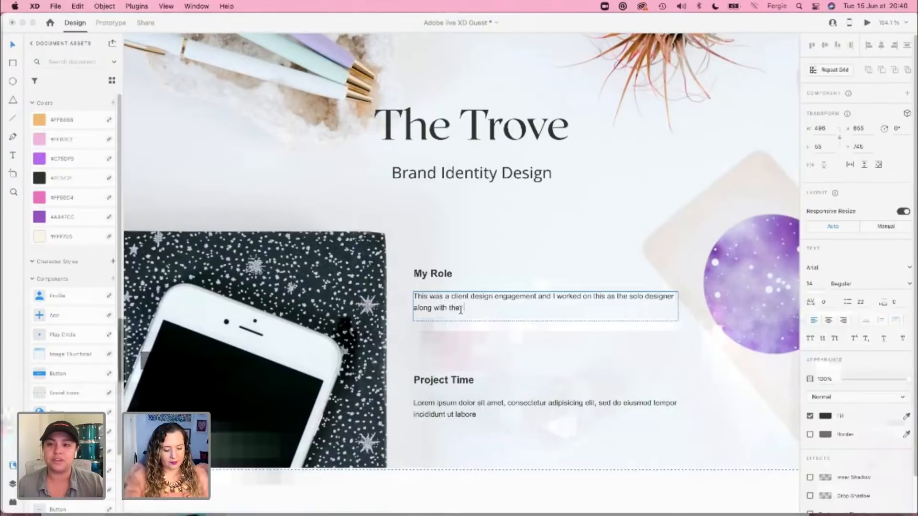
text( founder.)
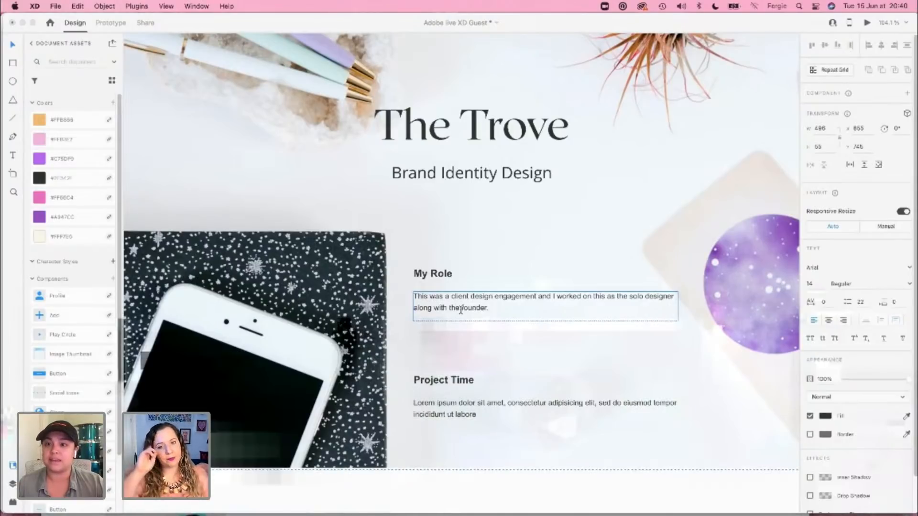
key(Escape)
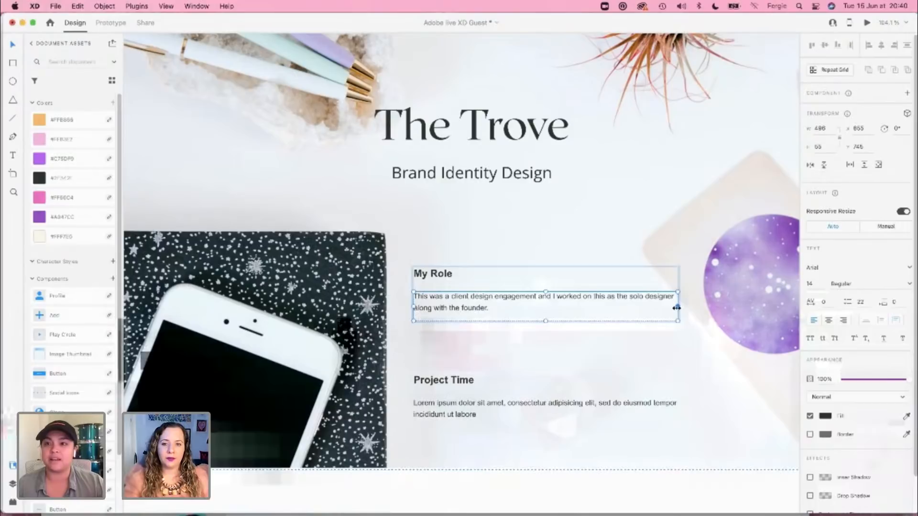
Step: Narrow the My Role paragraph's text box to about 394 px and the Project Time paragraph's to about 387 px
drag(677, 307, 623, 309)
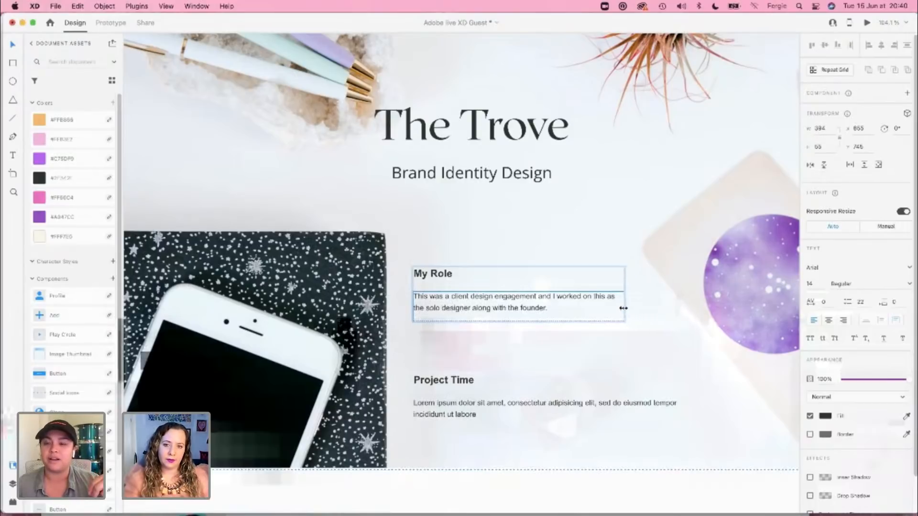
double_click(618, 403)
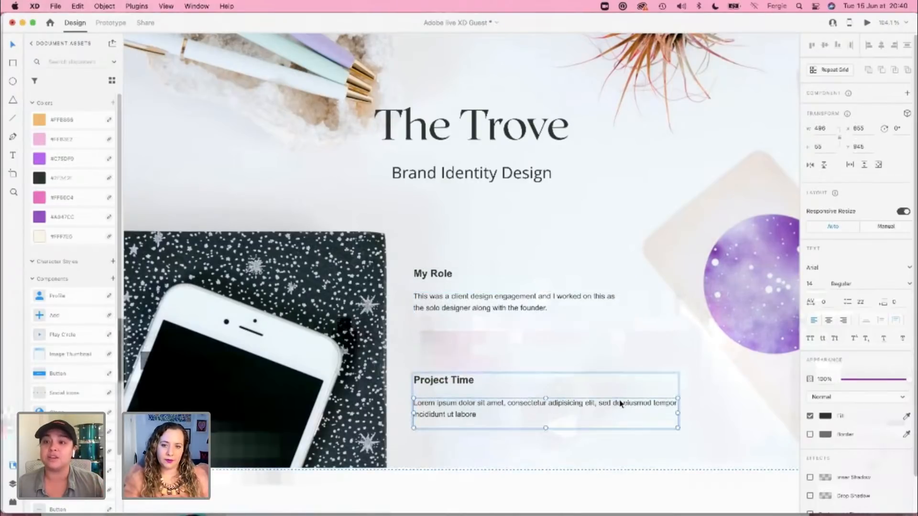
drag(679, 413, 620, 420)
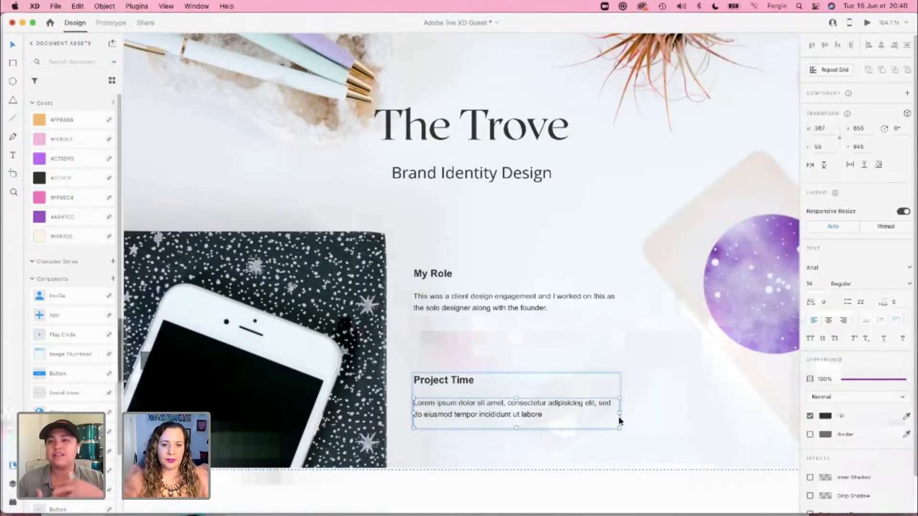
click(633, 488)
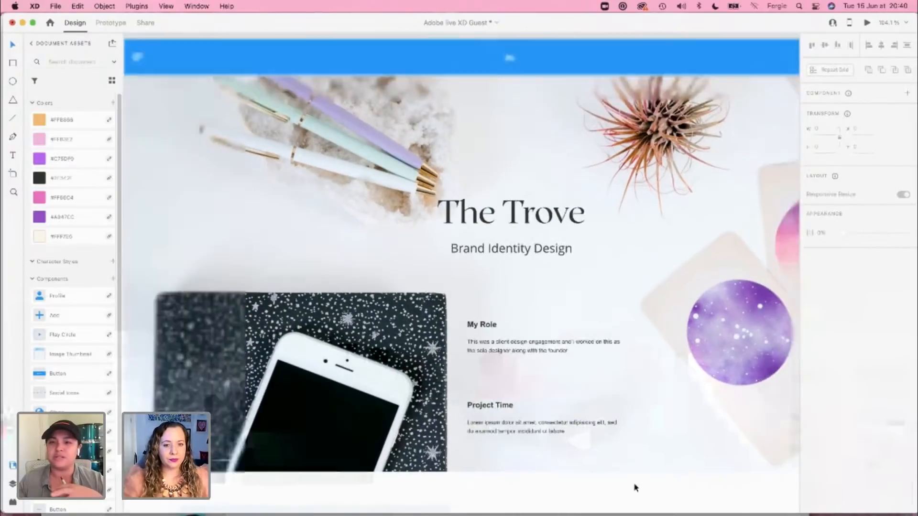
Step: Review the finished hero layout and The Company section below it on the Case Study 1 artboard
scroll(635, 488, down, 3)
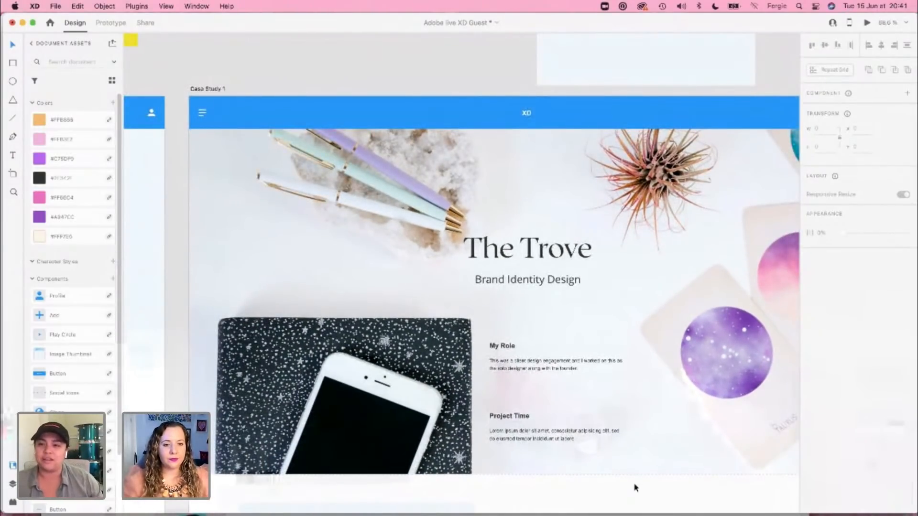
scroll(656, 451, down, 2)
scroll(656, 451, right, 2)
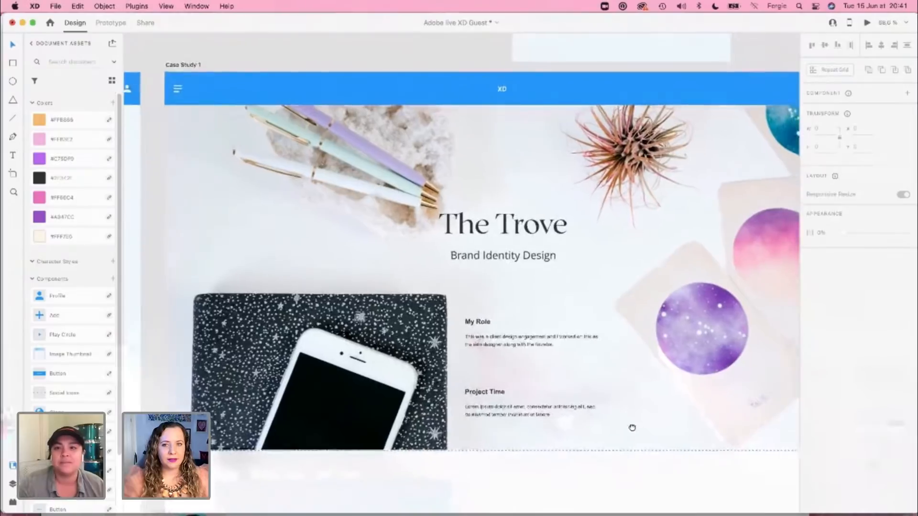
scroll(628, 429, down, 3)
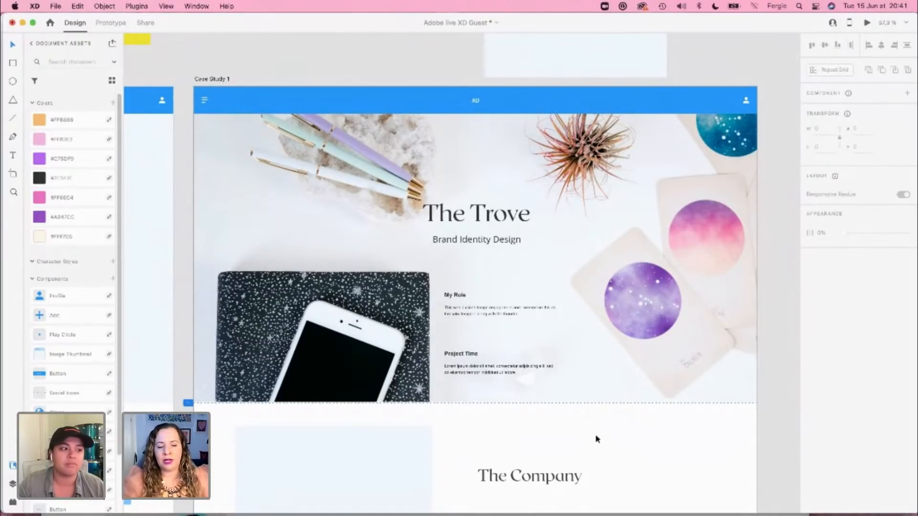
scroll(595, 437, down, 2)
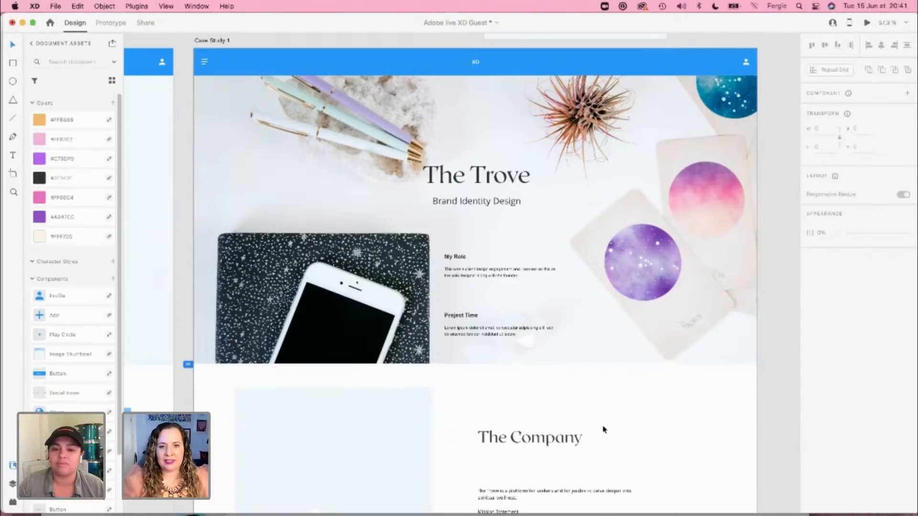
scroll(606, 427, down, 5)
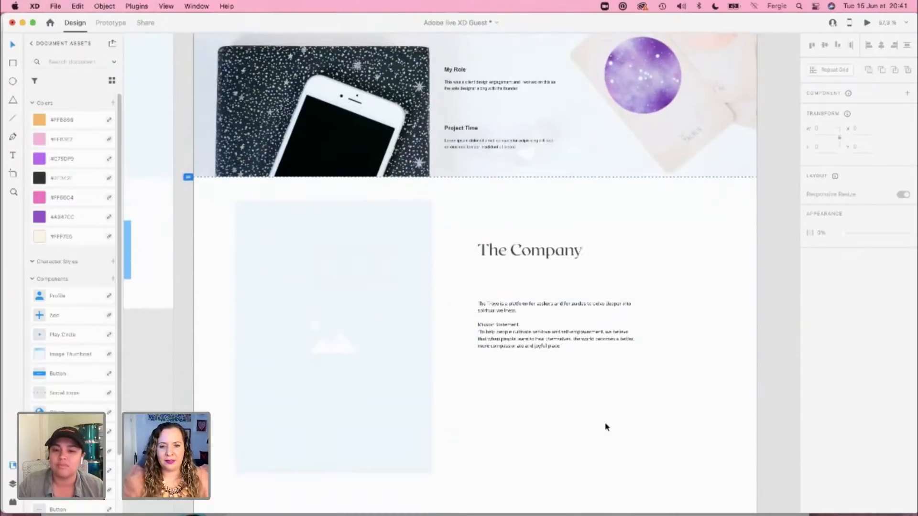
scroll(606, 427, down, 1)
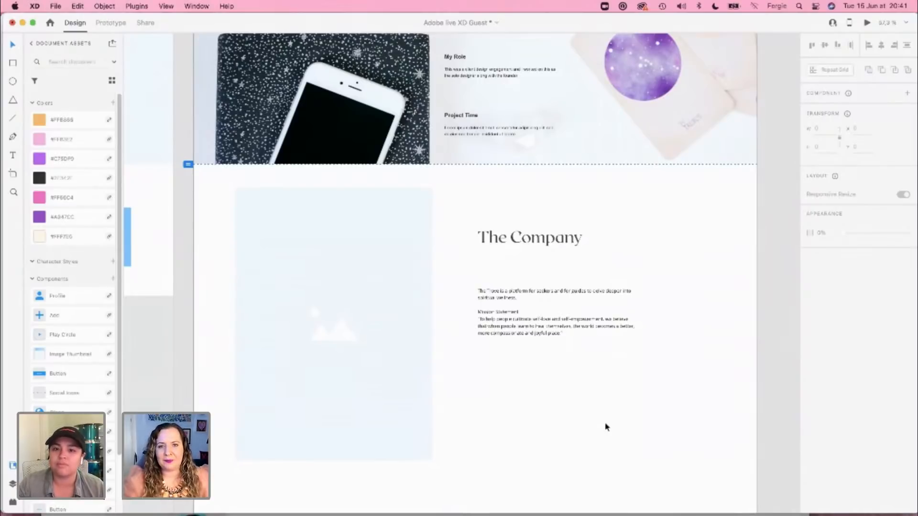
Step: Switch to the Case Studies document and copy The Brief heading with its paragraph from The Trove artboard
scroll(606, 427, up, 3)
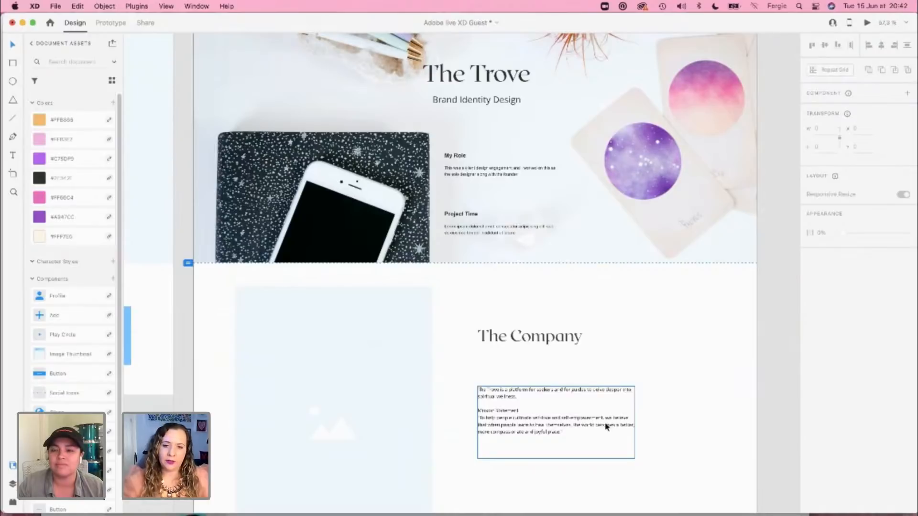
scroll(605, 427, up, 5)
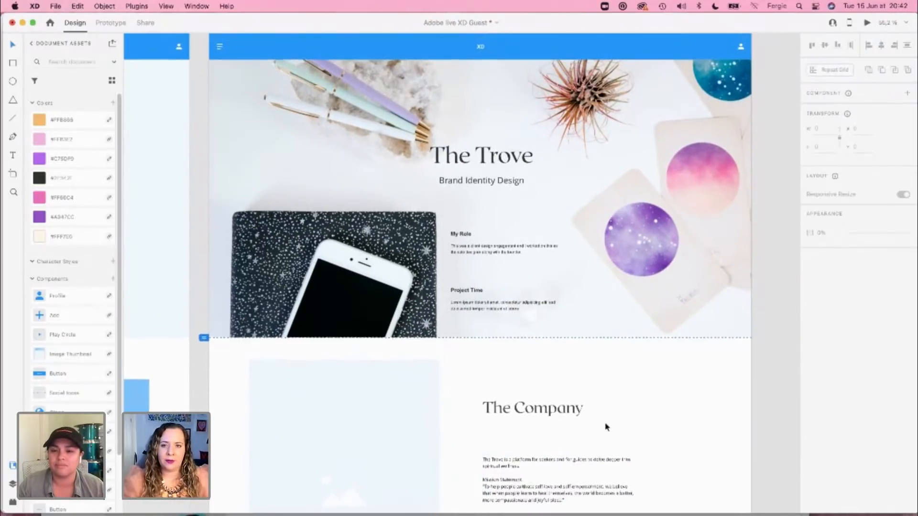
scroll(605, 427, up, 5)
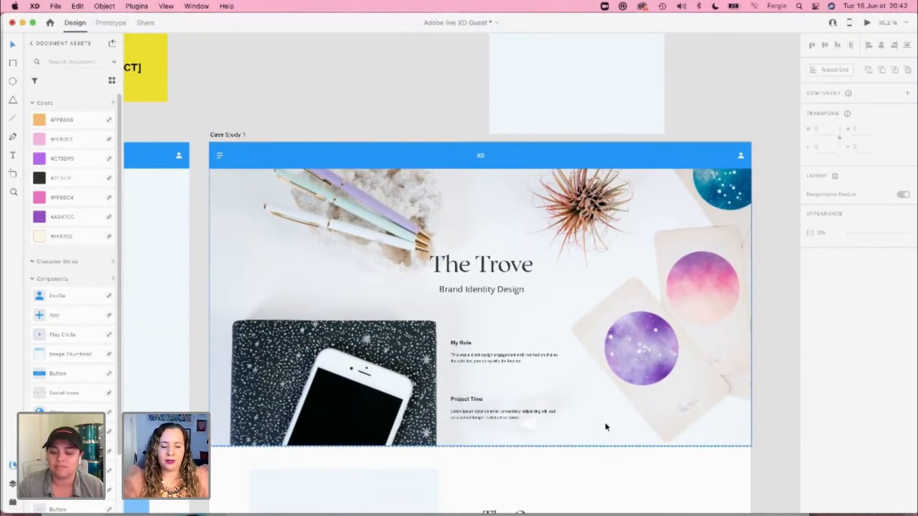
key(super+grave)
click(696, 366)
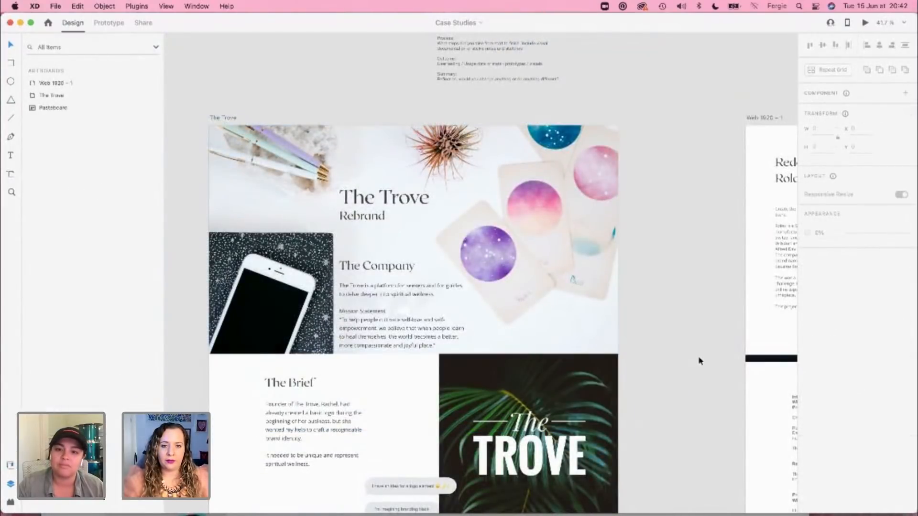
scroll(655, 327, down, 2)
scroll(654, 327, left, 2)
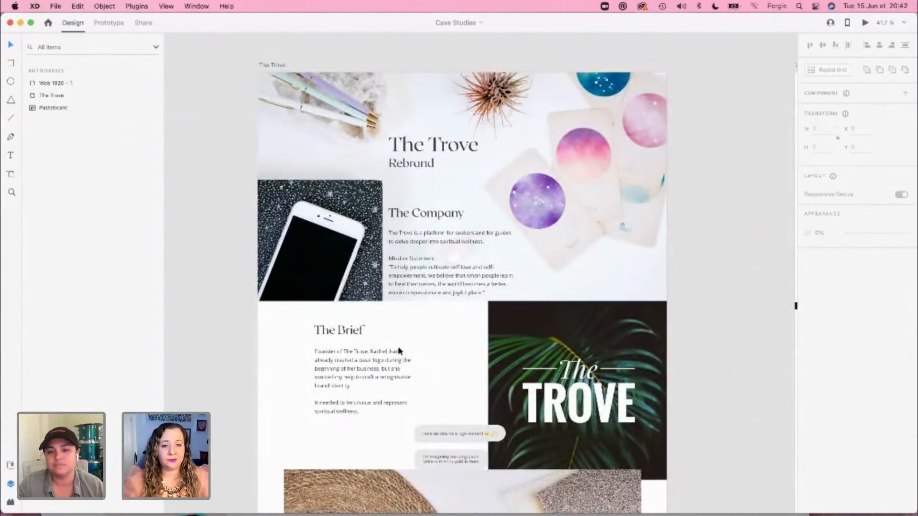
click(354, 381)
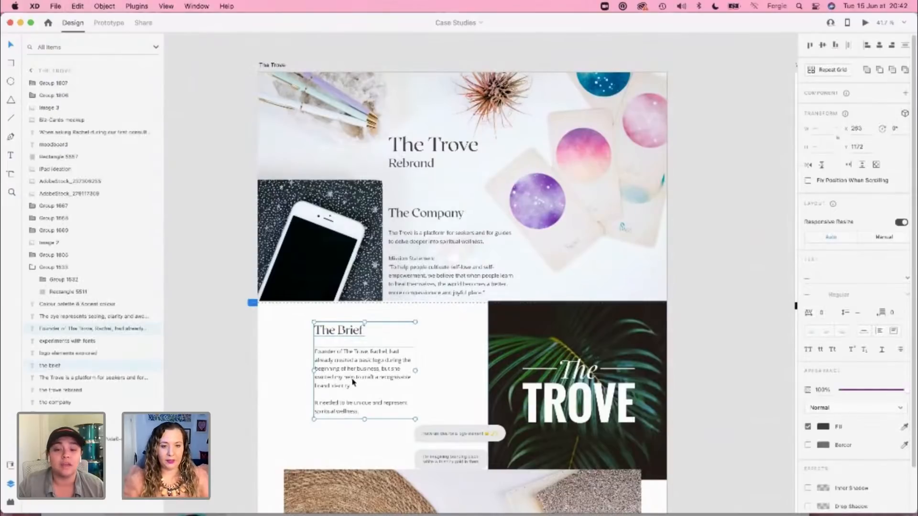
Step: Paste The Brief heading and paragraph into the Adobe live XD Guest document and align them below The Company paragraph
key(super+grave)
drag(559, 399, 557, 254)
drag(587, 409, 581, 215)
key(super+v)
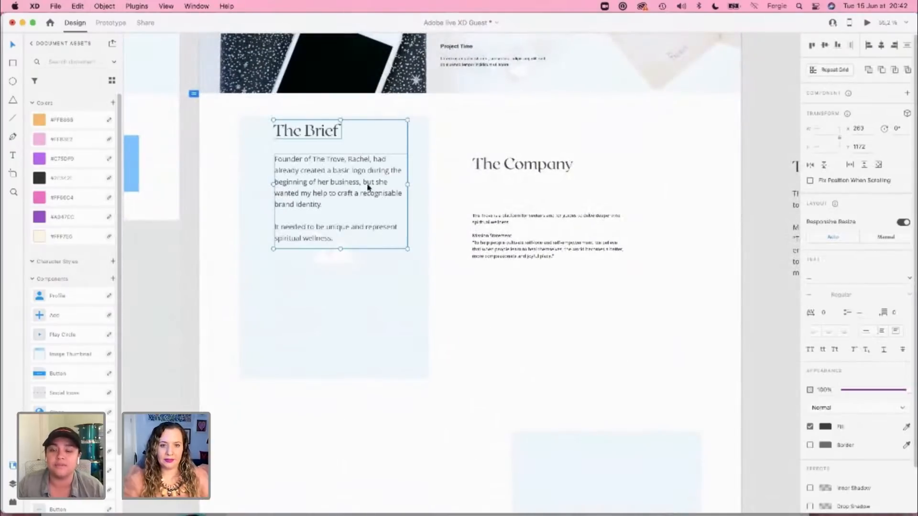
drag(364, 182, 567, 334)
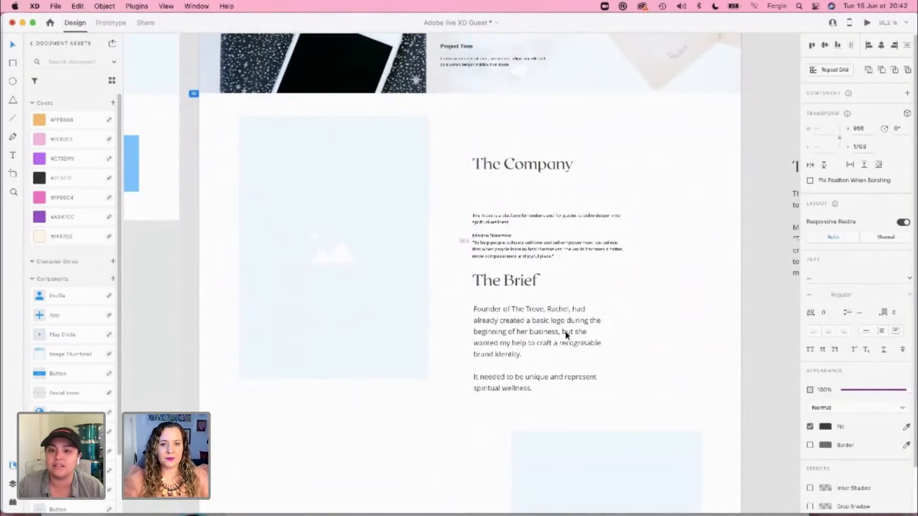
Step: Apply The Company paragraph's text appearance to The Brief paragraph
click(552, 264)
key(super+c)
click(544, 360)
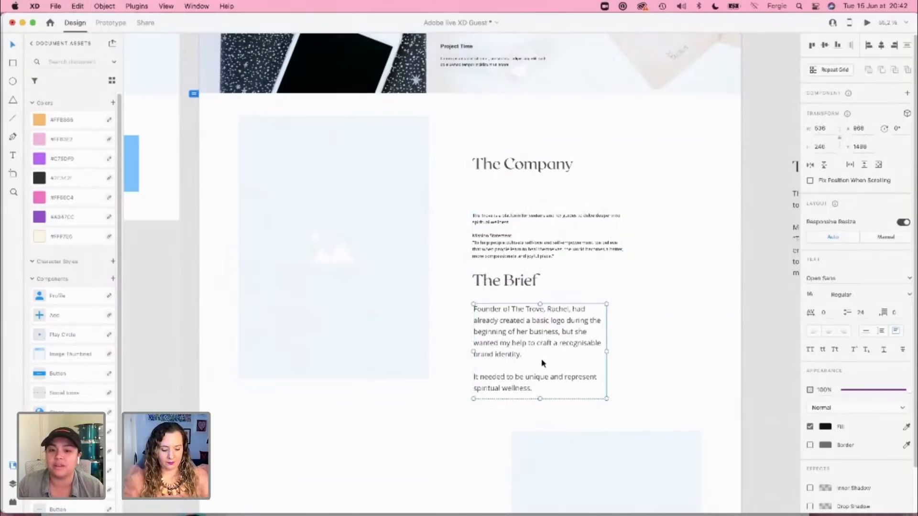
key(super+alt+v)
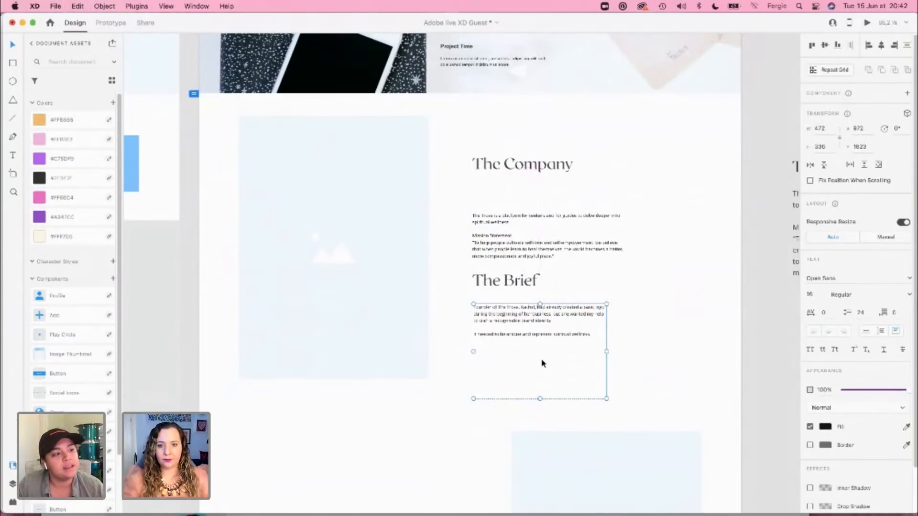
Step: Shorten The Brief paragraph's text box to about 191 px high and save the document
drag(538, 399, 541, 358)
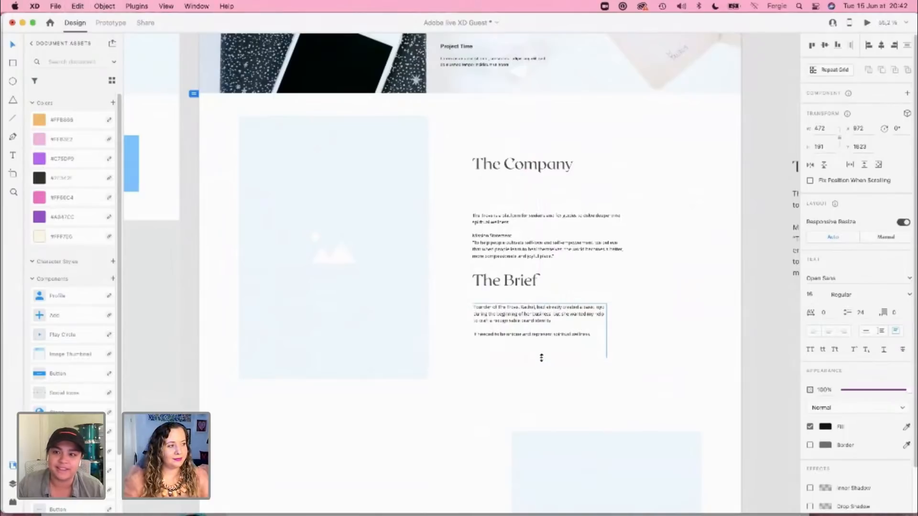
click(656, 378)
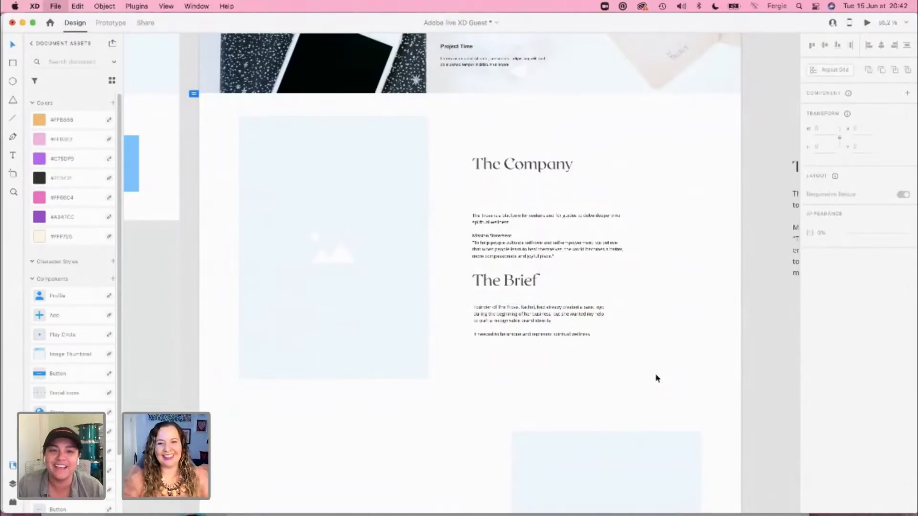
key(super+s)
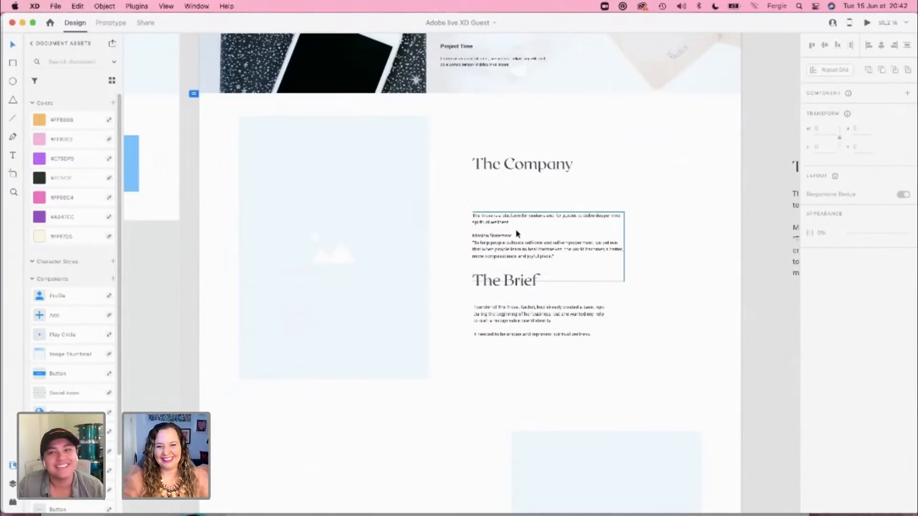
Step: Move The Company paragraph up closer to its heading and nudge The Brief paragraph down to Y 1629
drag(515, 234, 514, 212)
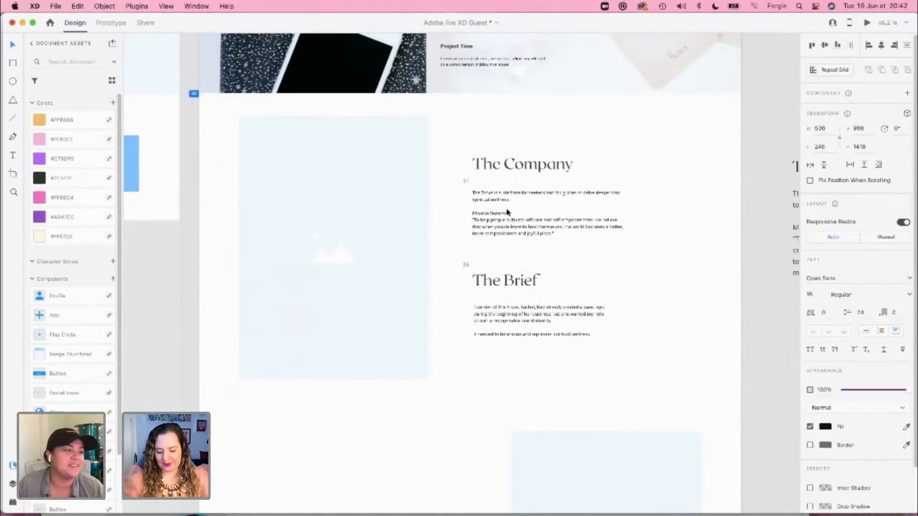
click(495, 308)
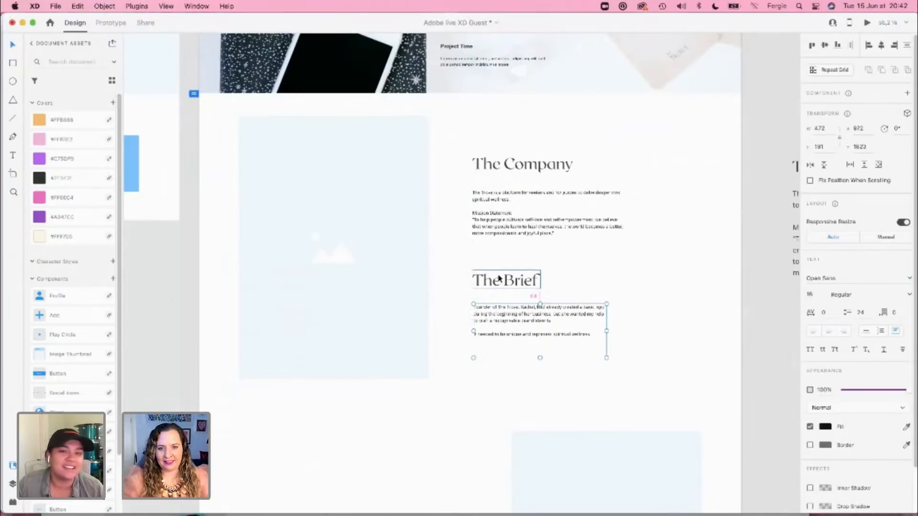
key(Down)
key(Down)
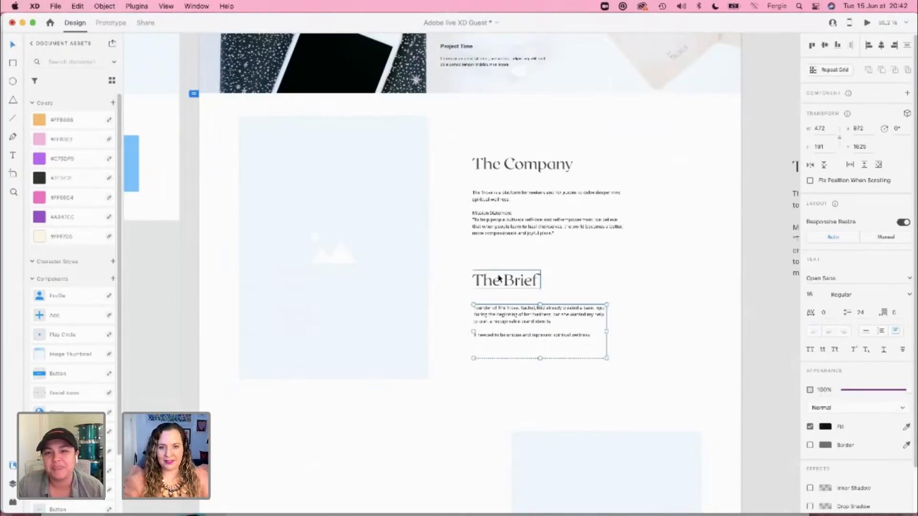
key(Down)
key(Down)
key(Down)
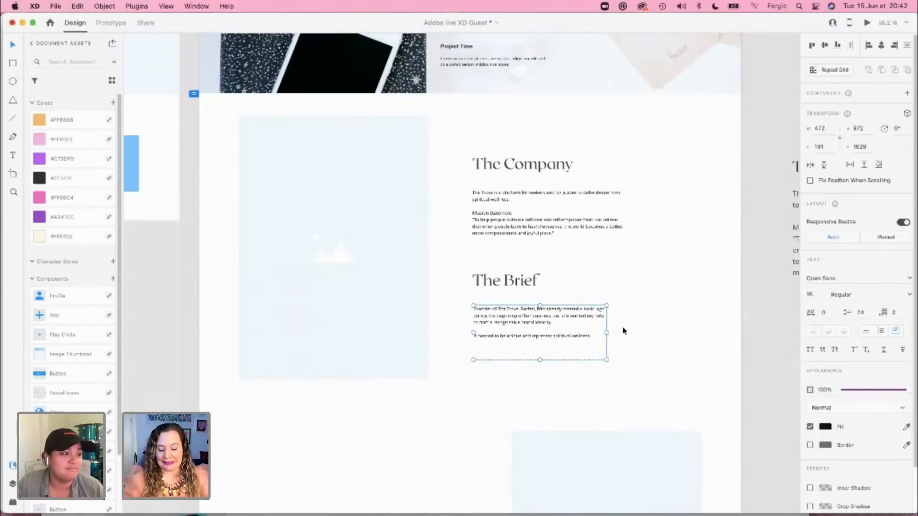
Step: Widen The Brief paragraph's text box to about 532 px, fitting it to the layout grid columns
key(super+shift+apostrophe)
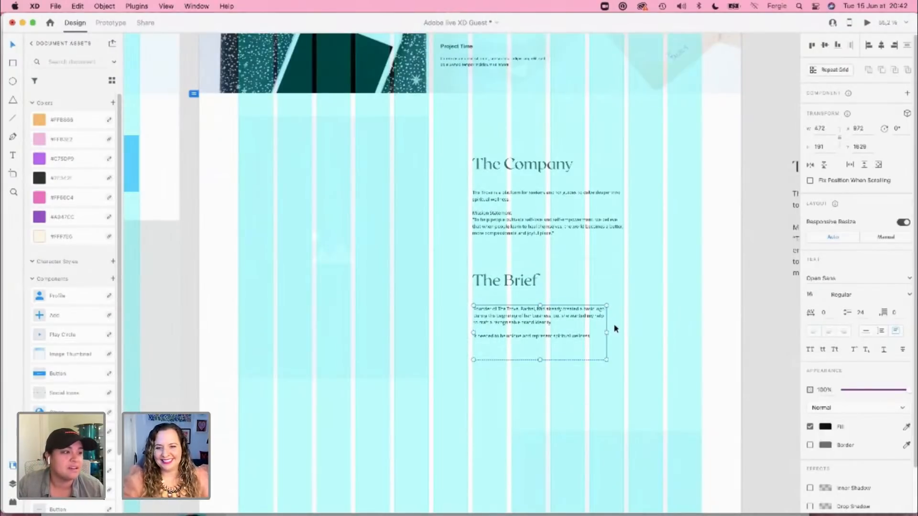
drag(606, 332, 624, 333)
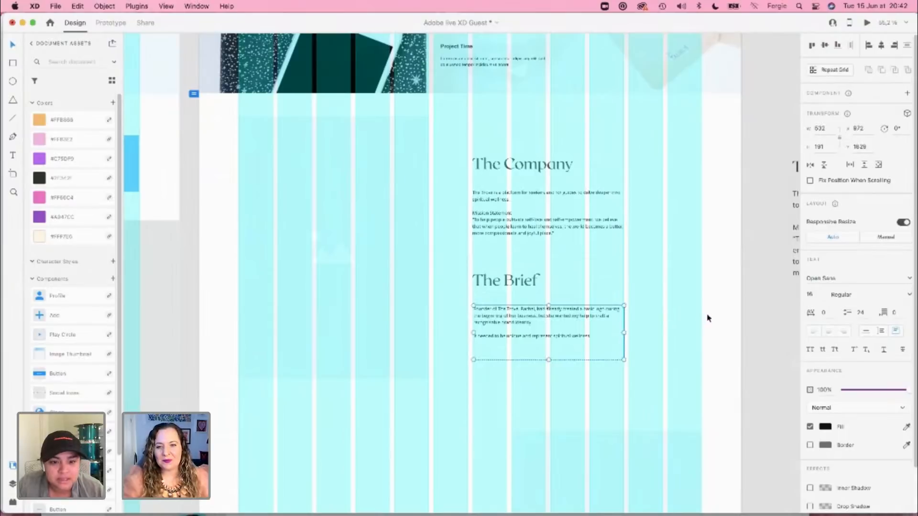
key(super+shift+apostrophe)
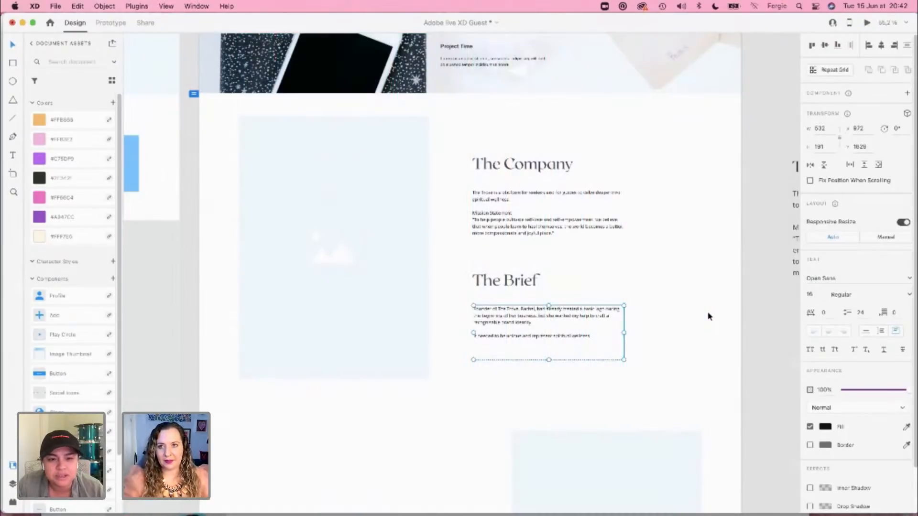
click(709, 317)
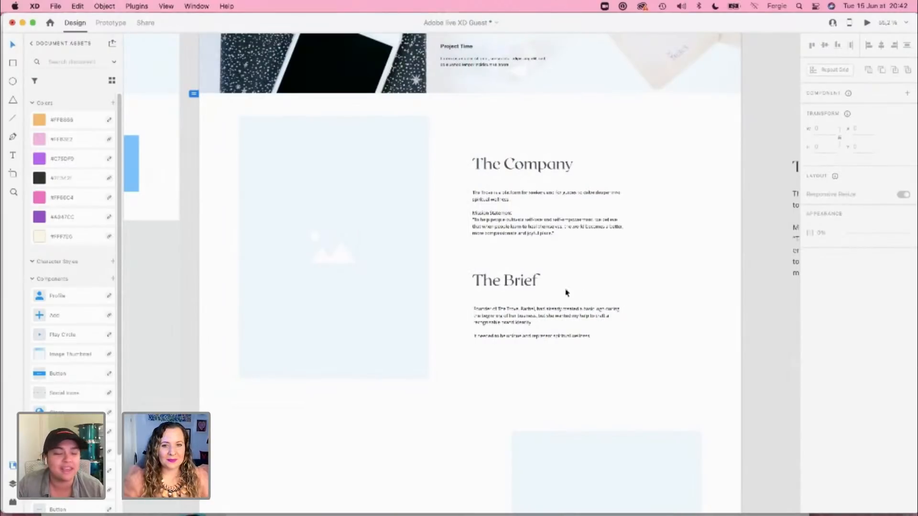
Step: Inspect the font settings of The Company paragraph and its heading
scroll(562, 248, up, 5)
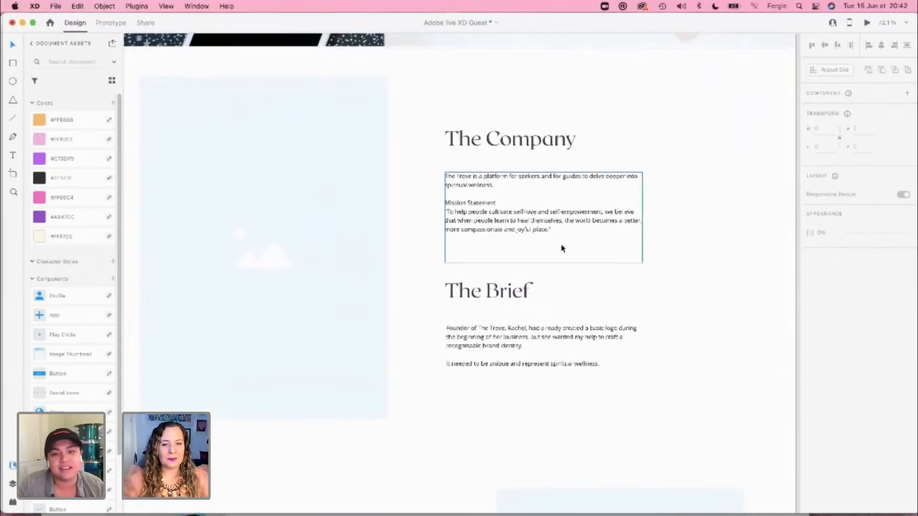
click(567, 220)
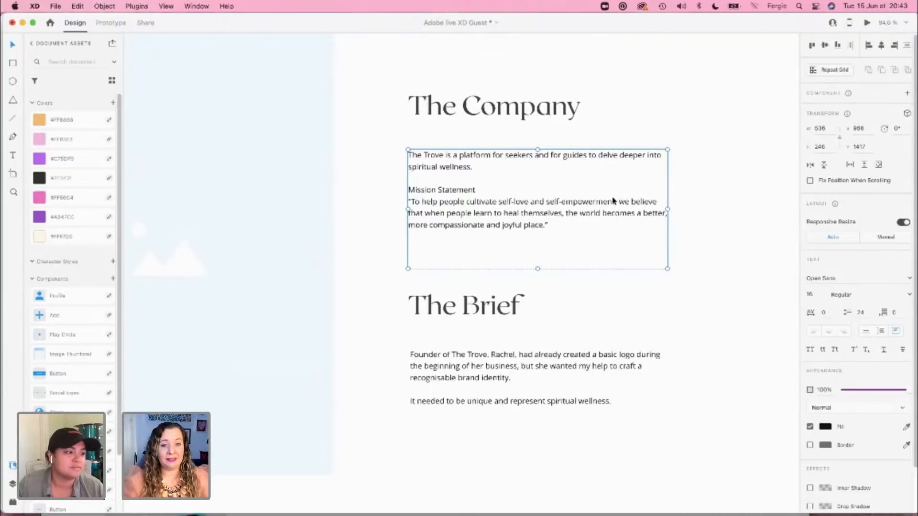
click(574, 115)
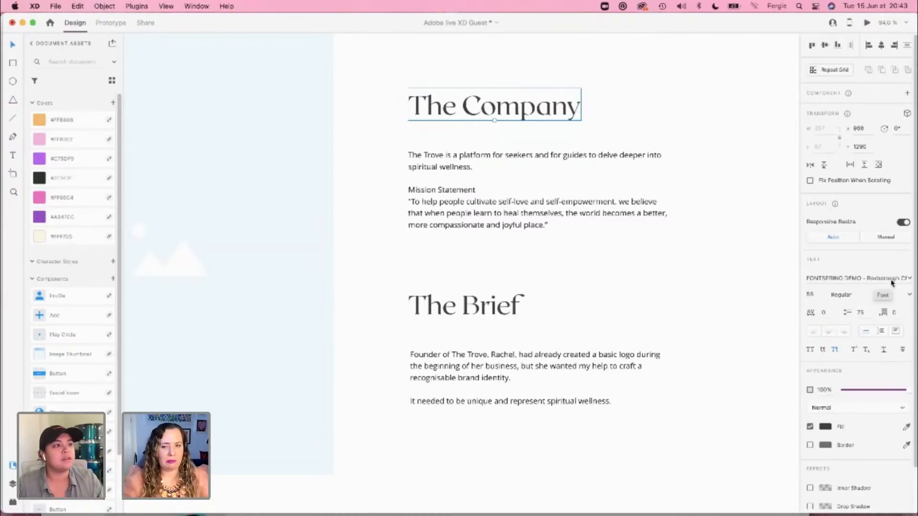
click(708, 446)
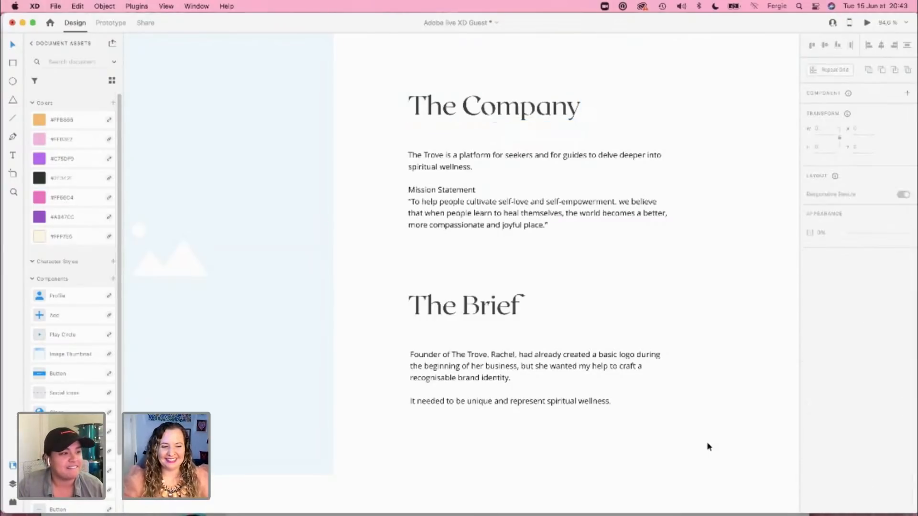
Step: Delete the leftover copy of The Company text beside the Case Study 1 artboard
scroll(708, 446, down, 5)
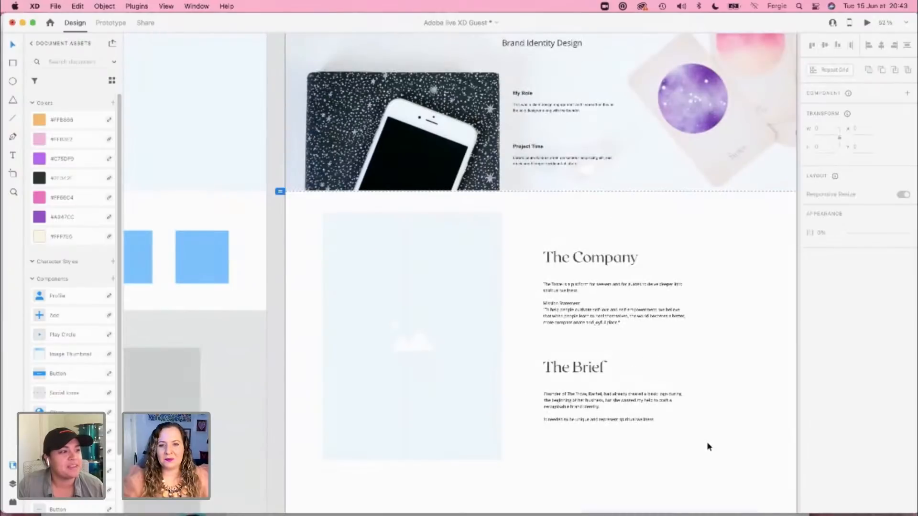
drag(712, 427, 624, 314)
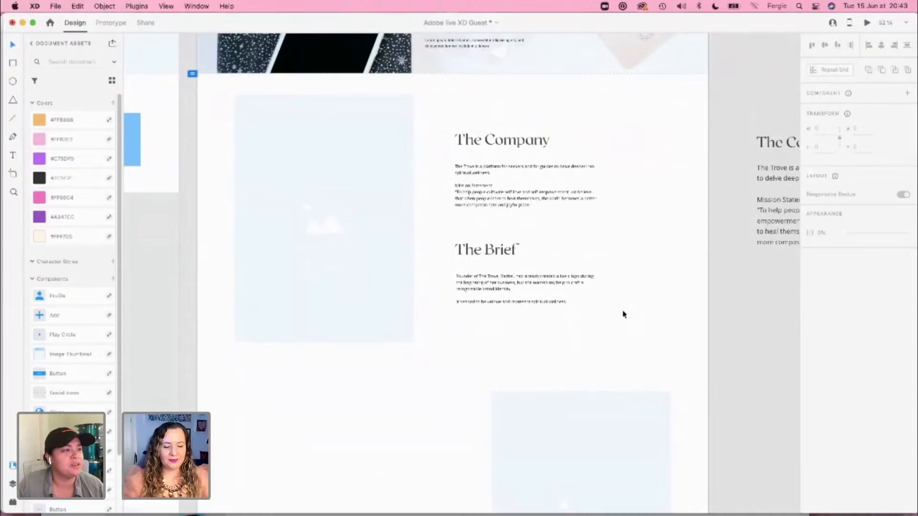
click(770, 185)
key(Delete)
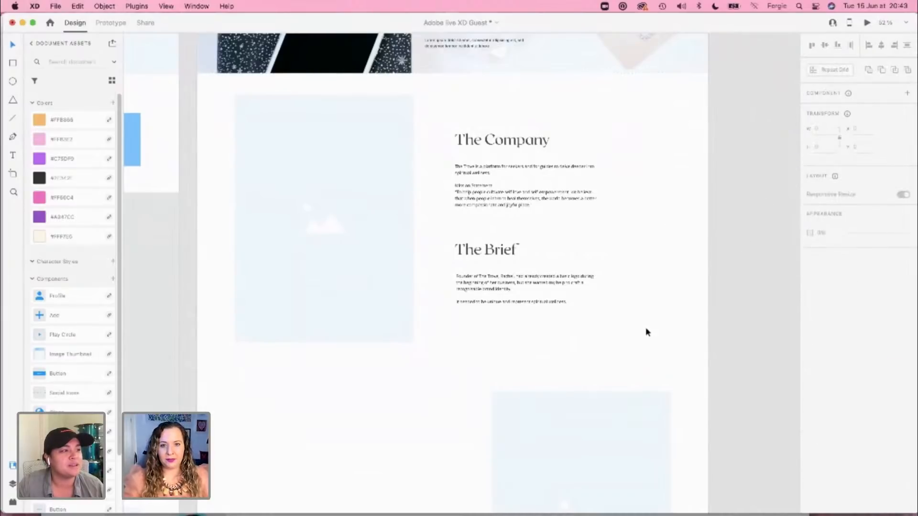
Step: Copy the palm-leaf The Trove logo image with its chat bubbles from the Case Studies document and paste it onto Case Study 1
drag(645, 321, 652, 319)
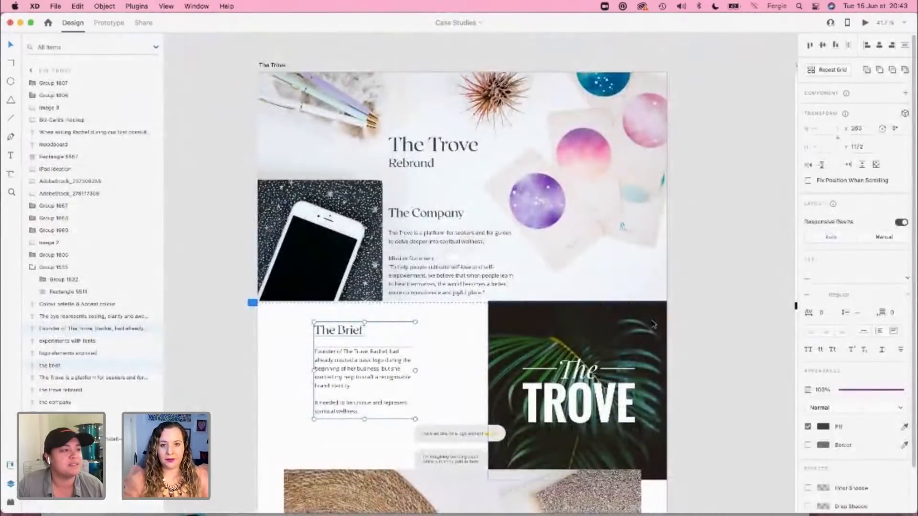
scroll(686, 373, down, 3)
drag(467, 314, 531, 393)
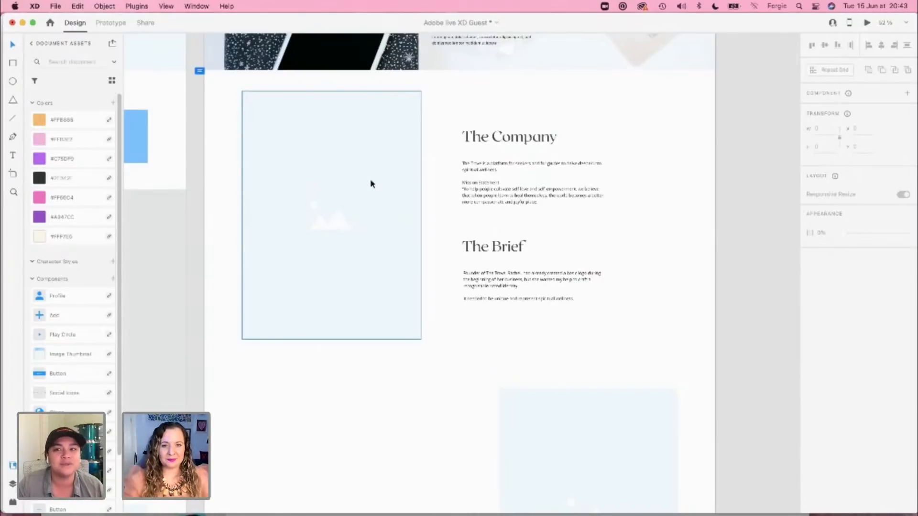
key(super+v)
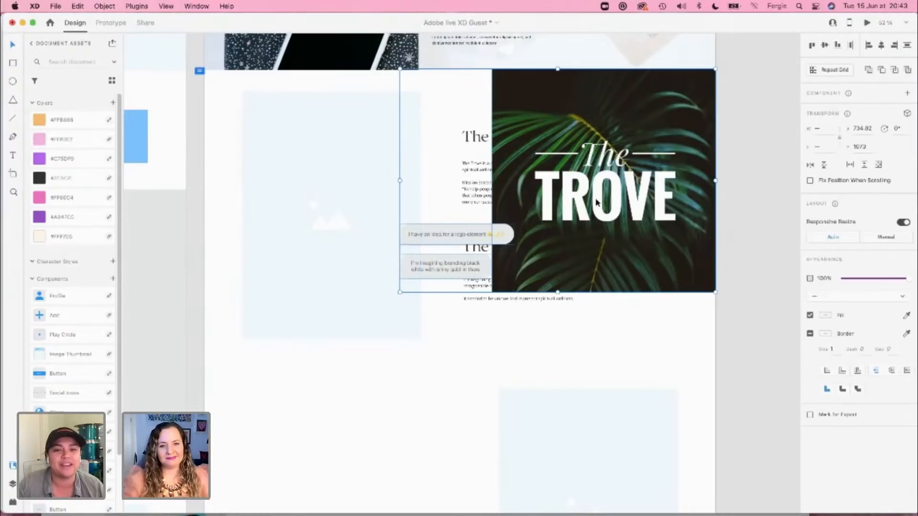
Step: Place the logo image group over the placeholder beside The Company text and scale the image to about 690 px square on the layout grid
drag(596, 203, 580, 218)
key(super+shift+apostrophe)
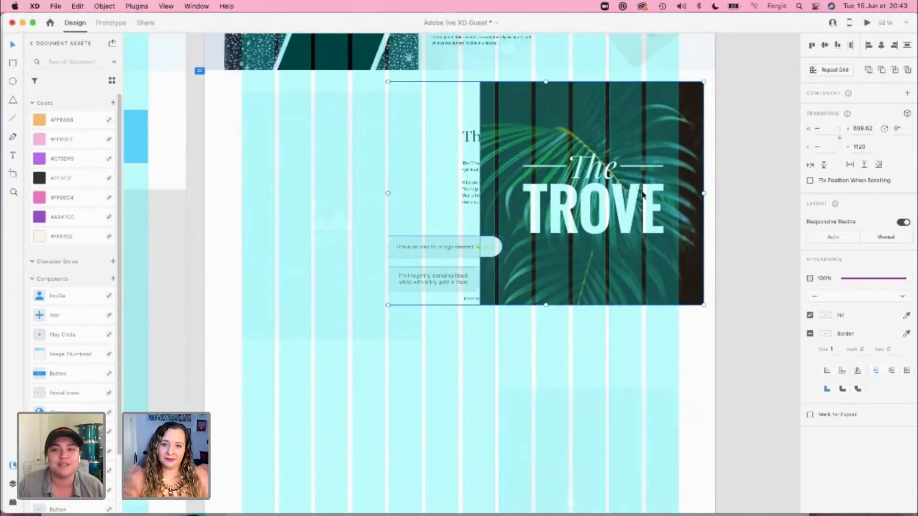
drag(642, 189, 408, 223)
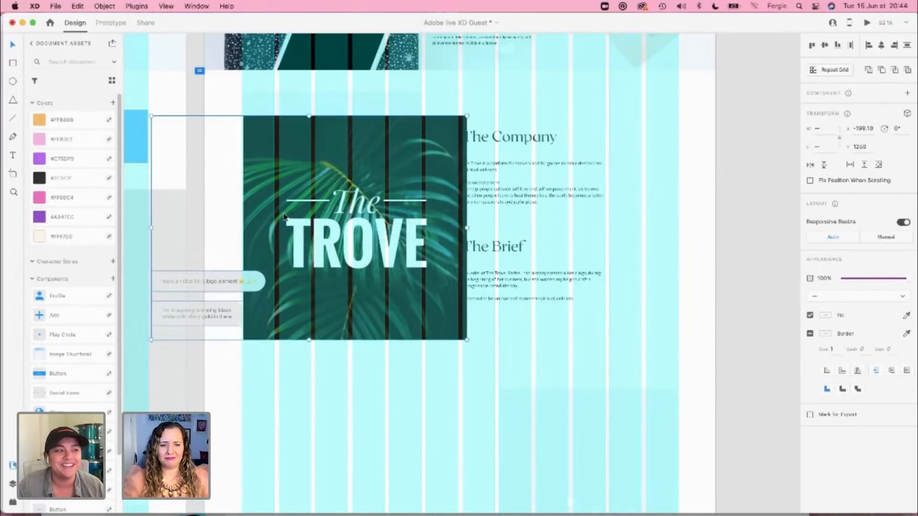
drag(284, 216, 283, 215)
double_click(293, 311)
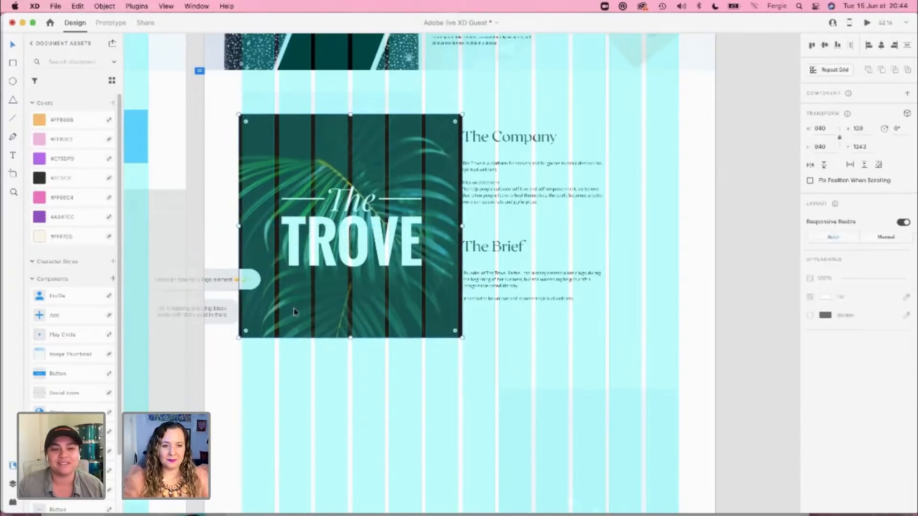
drag(465, 227, 427, 229)
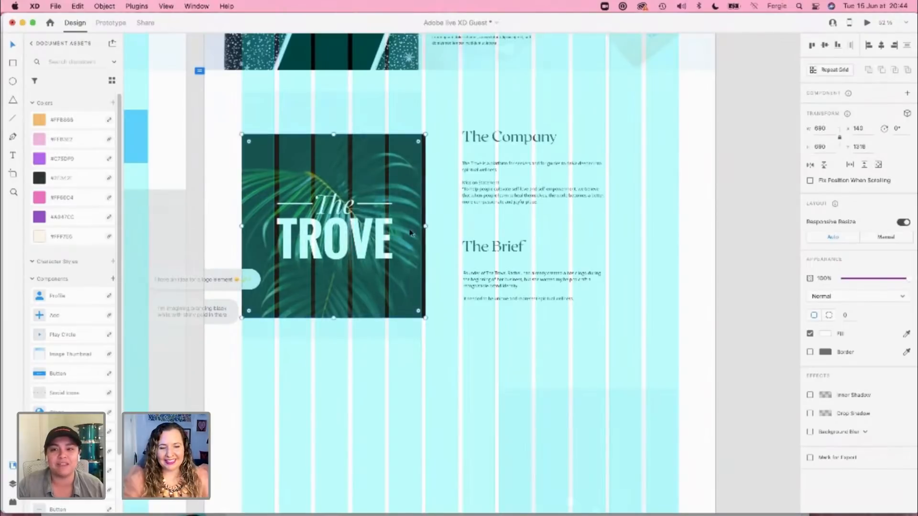
Step: Move the two chat bubbles onto The Trove logo image so they overlap its lower-right corner
click(215, 263)
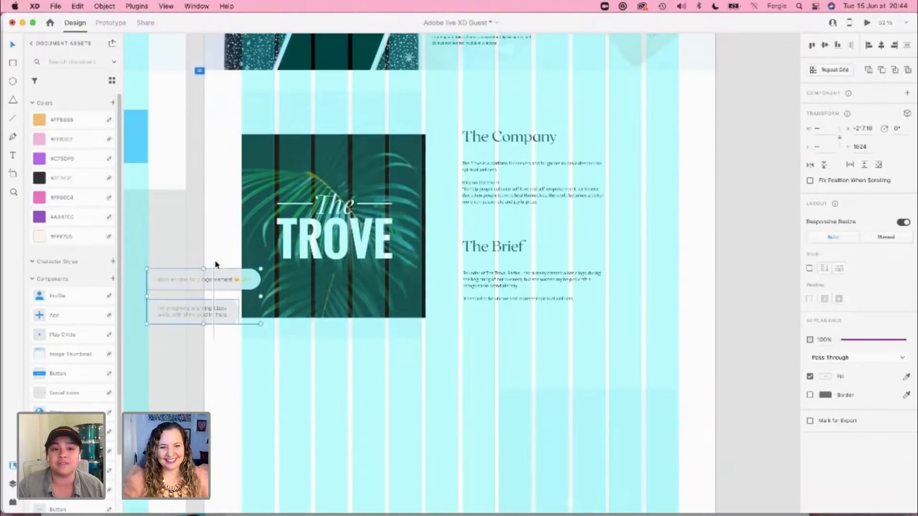
drag(218, 282, 406, 285)
Step: Delete the placeholder behind the logo image and raise the image with its chat bubbles to Y 1290, level with The Company heading
click(336, 324)
key(Delete)
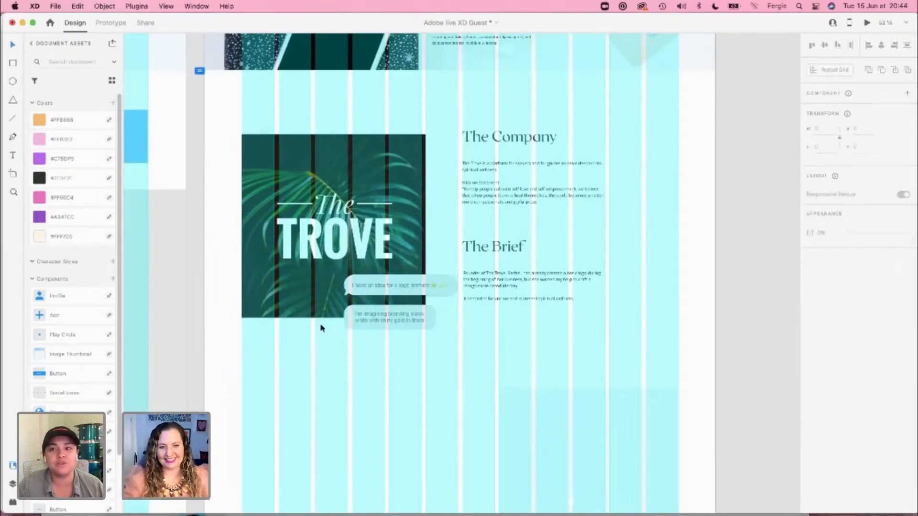
drag(395, 347, 318, 230)
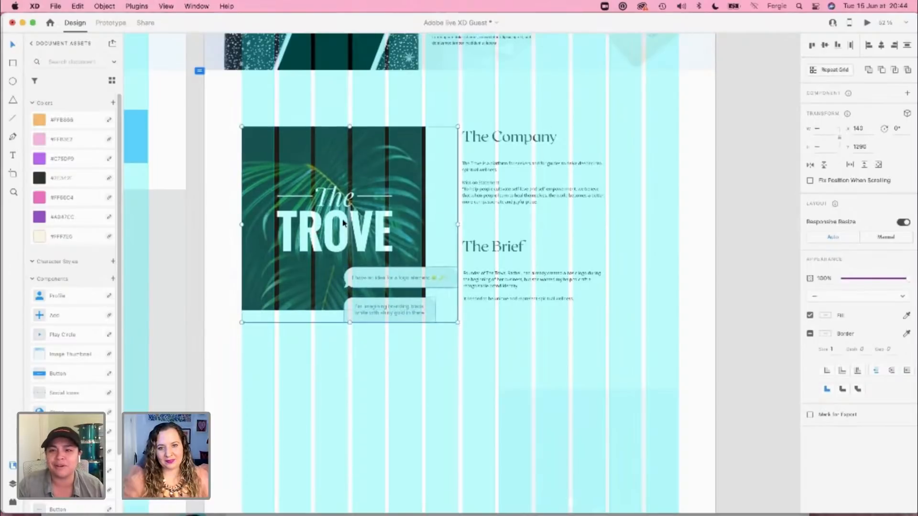
Step: Shift The Company and The Brief headings and paragraphs together almost one grid column to the right, away from the logo image
click(479, 140)
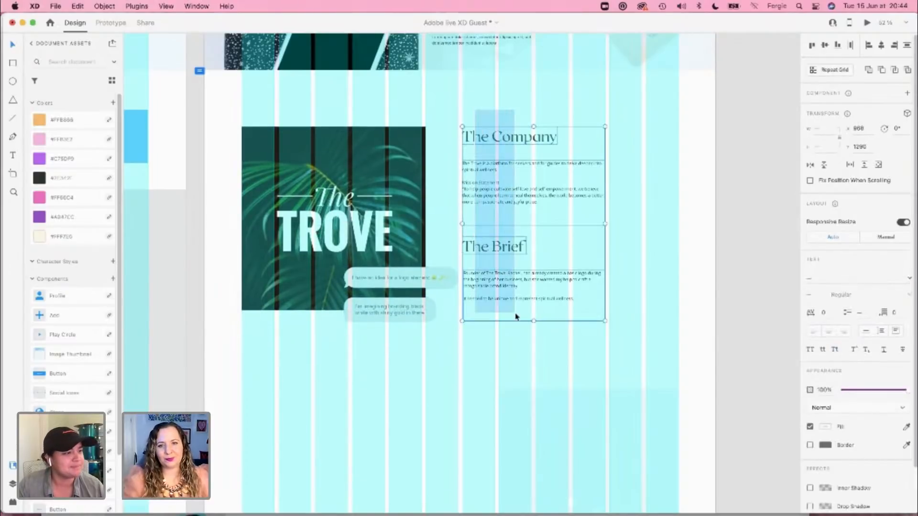
drag(488, 276, 526, 277)
click(525, 364)
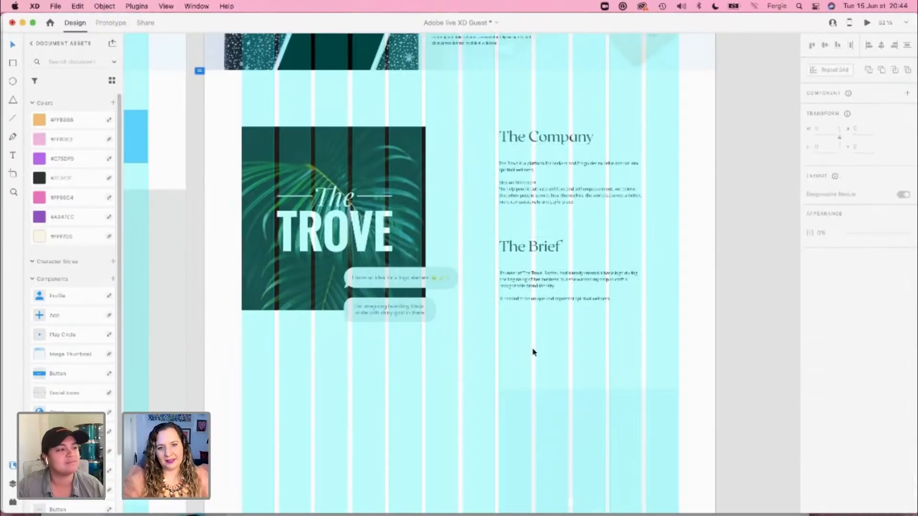
click(518, 177)
drag(517, 139, 543, 141)
click(454, 232)
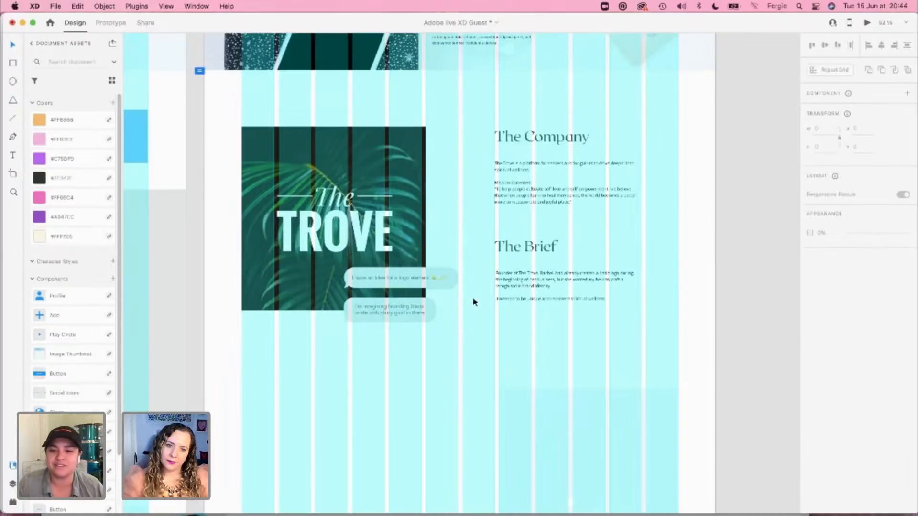
scroll(474, 282, up, 2)
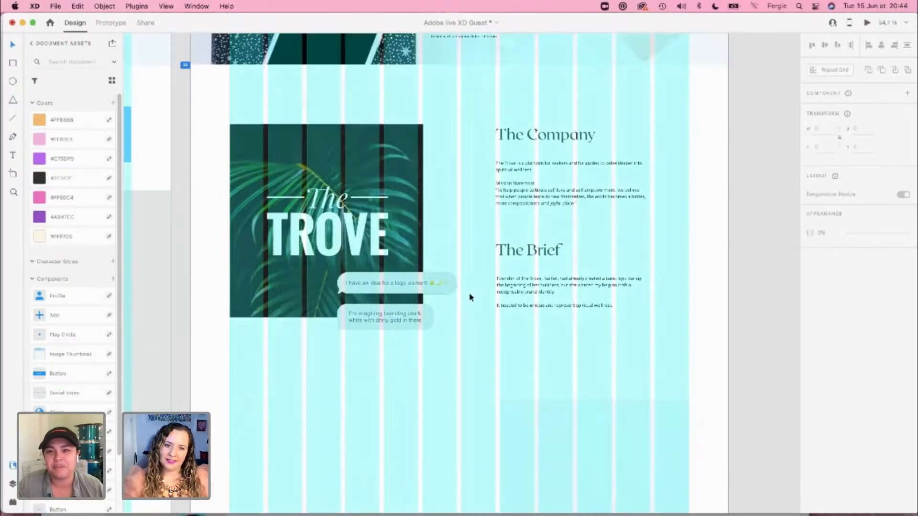
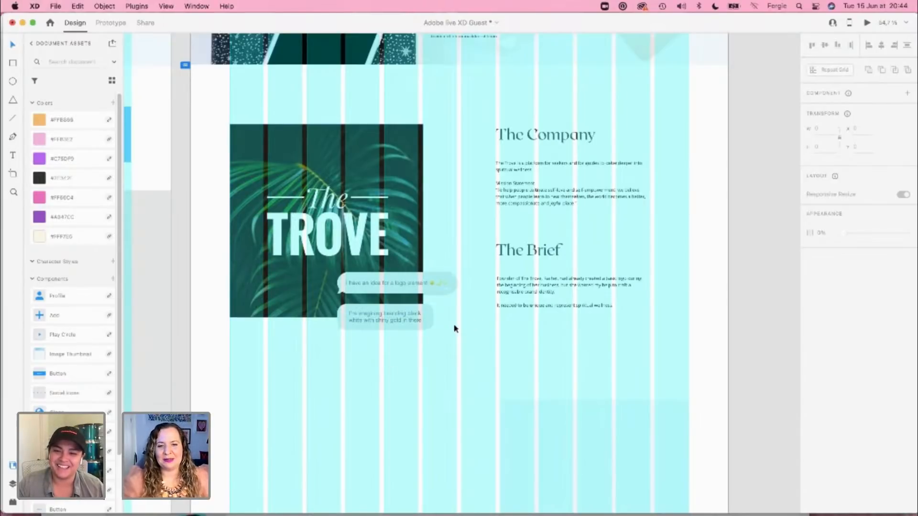
Step: Replace the placeholder paragraph under Project Time with "Overall this brand took 4 weeks."
scroll(455, 329, up, 10)
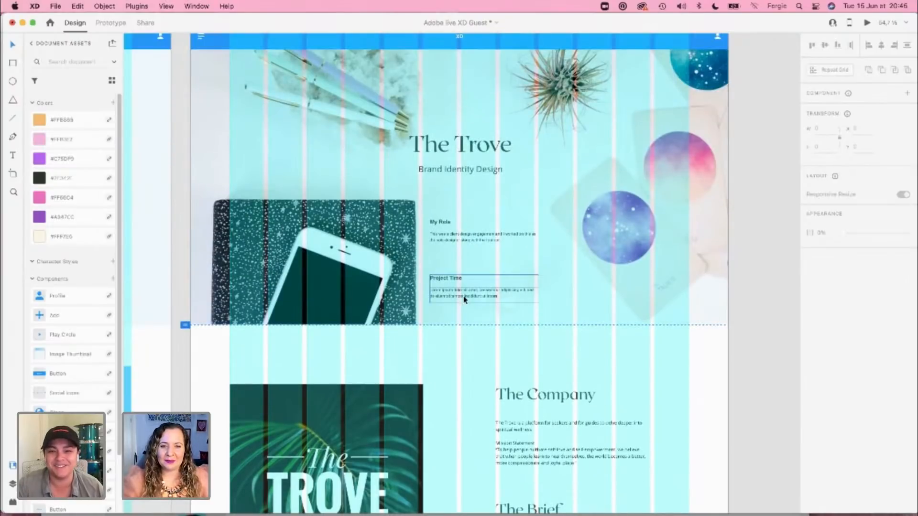
scroll(463, 299, up, 3)
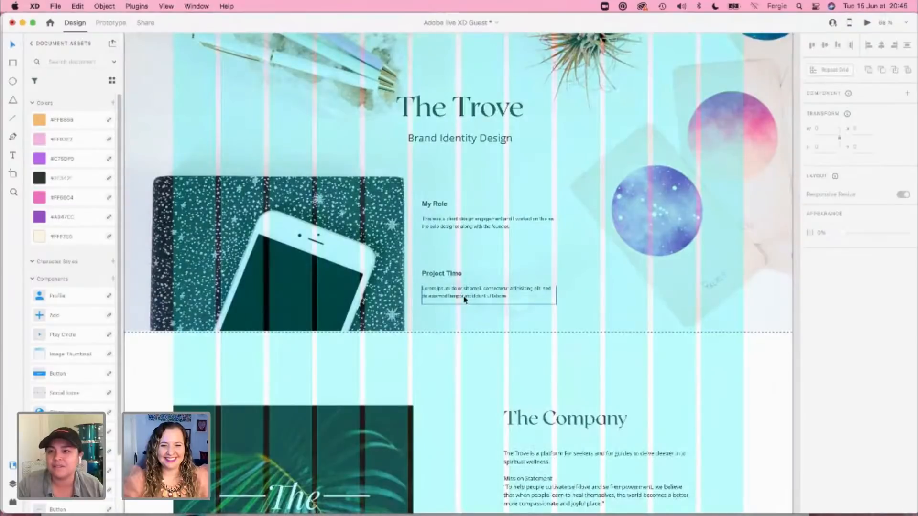
click(464, 299)
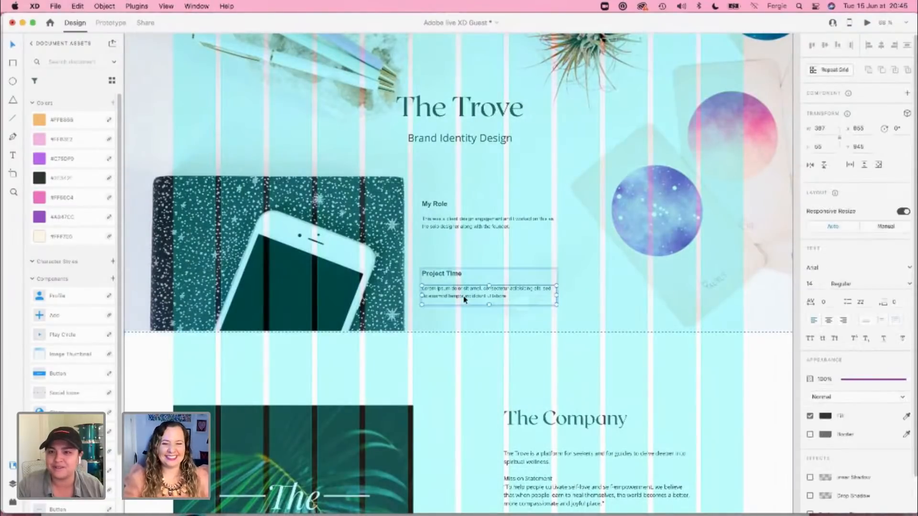
double_click(464, 300)
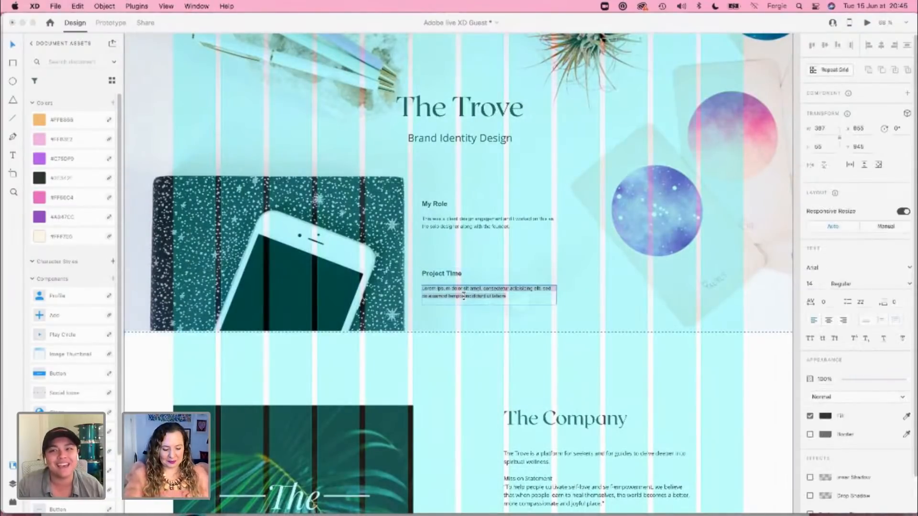
text(Sixrall this )
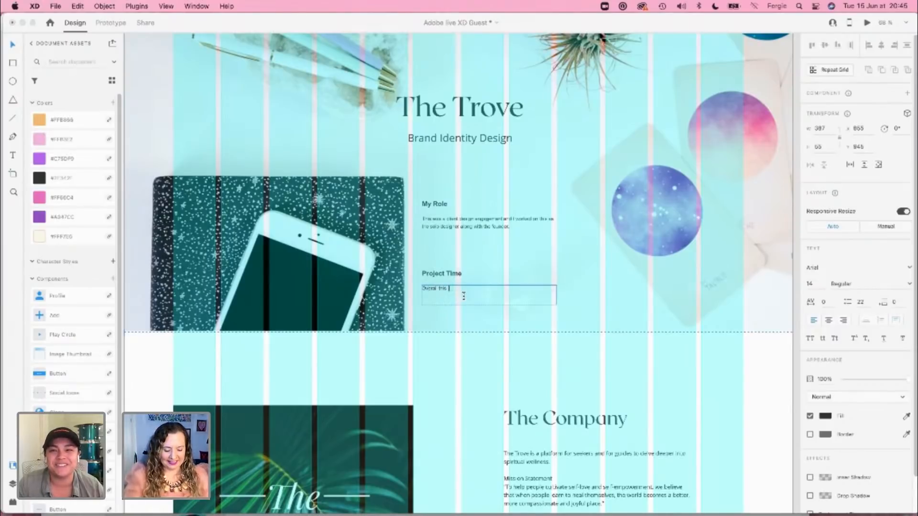
text(team)
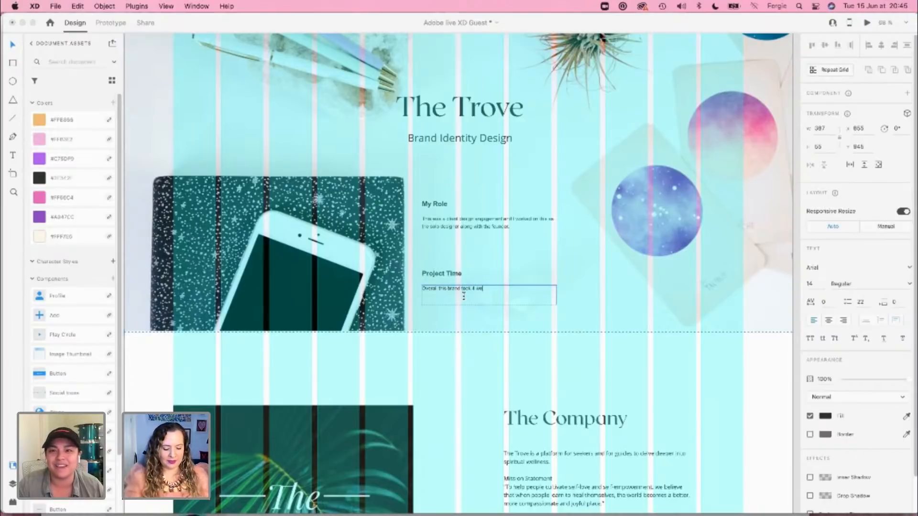
click(464, 297)
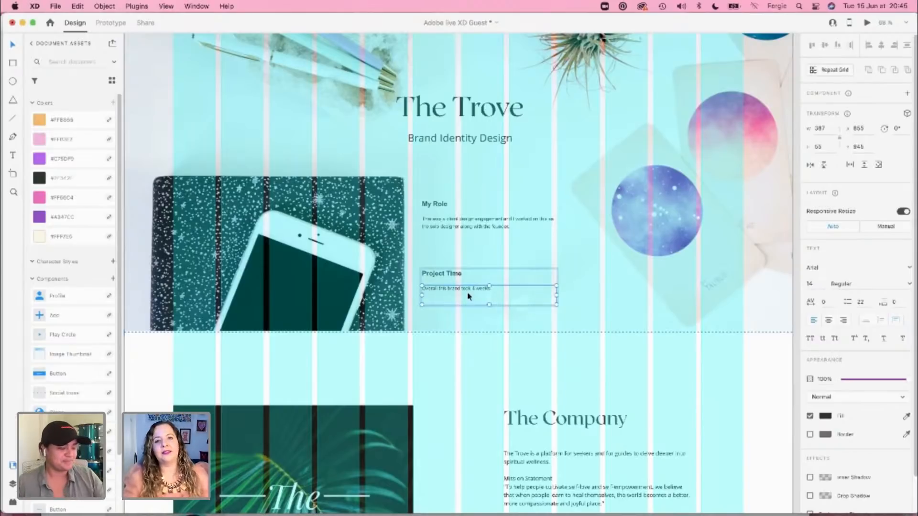
click(764, 354)
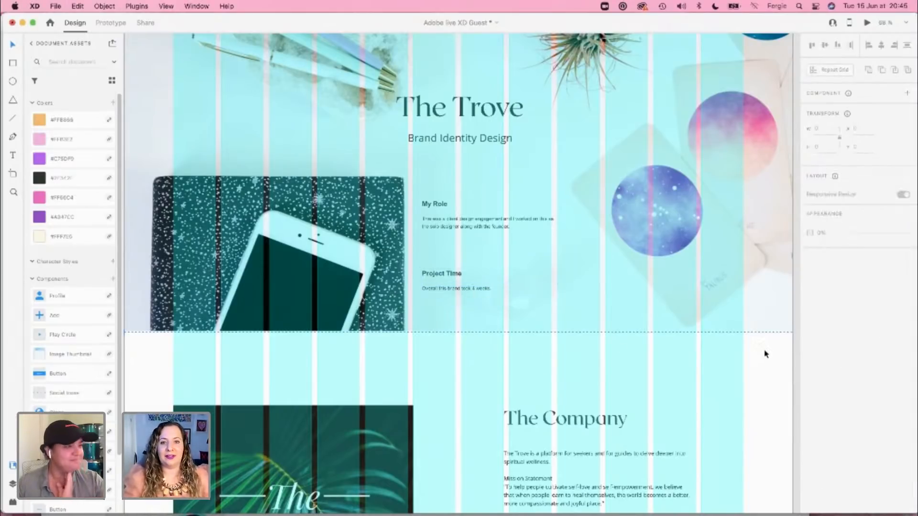
Step: Raise the logo image, chat bubbles, and The Company and The Brief text together to Y 1196, and hide the layout grid
scroll(764, 354, down, 3)
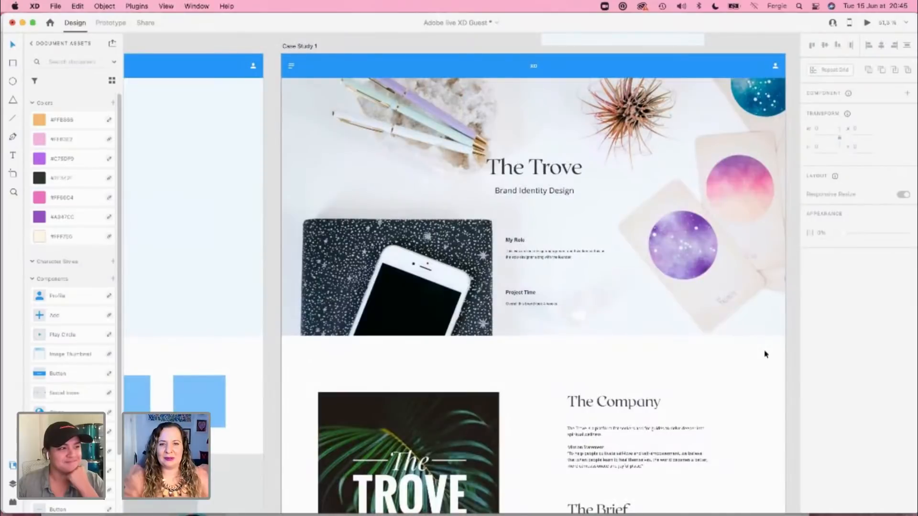
scroll(764, 366, down, 10)
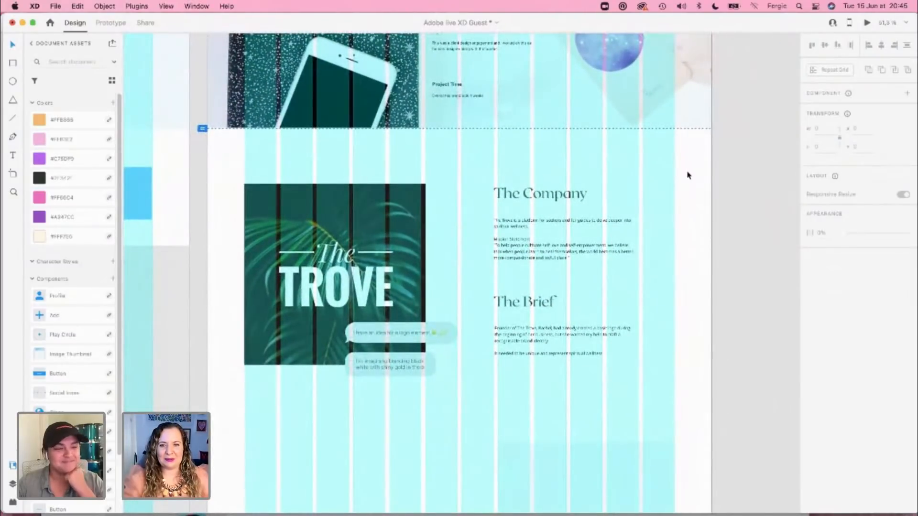
drag(688, 169, 426, 373)
drag(315, 319, 314, 295)
scroll(315, 301, up, 5)
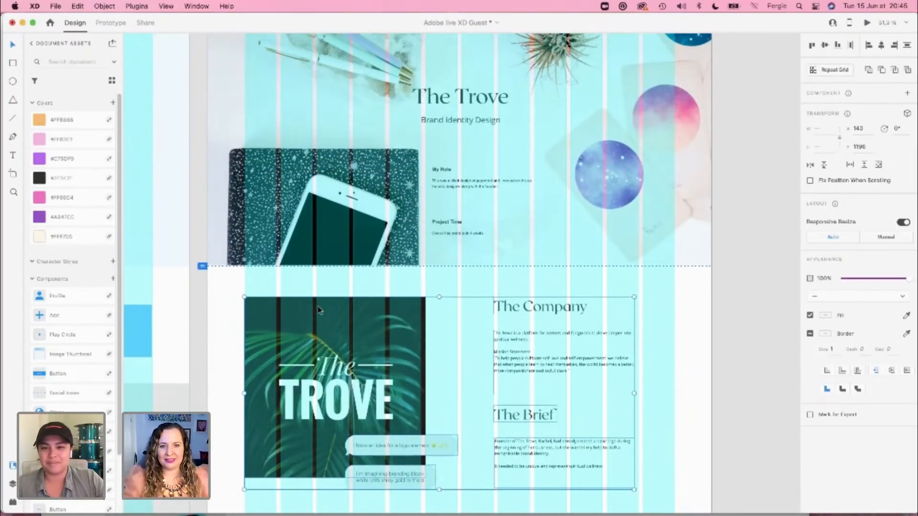
scroll(318, 310, up, 2)
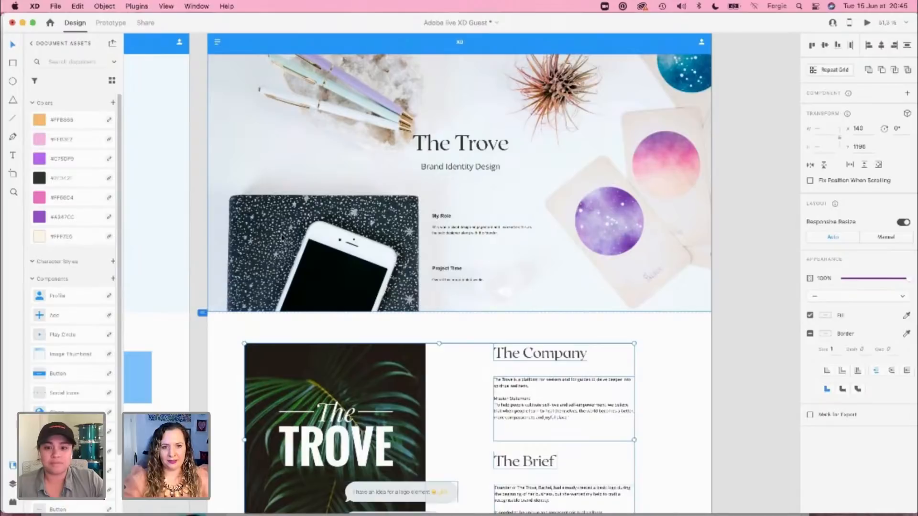
click(362, 245)
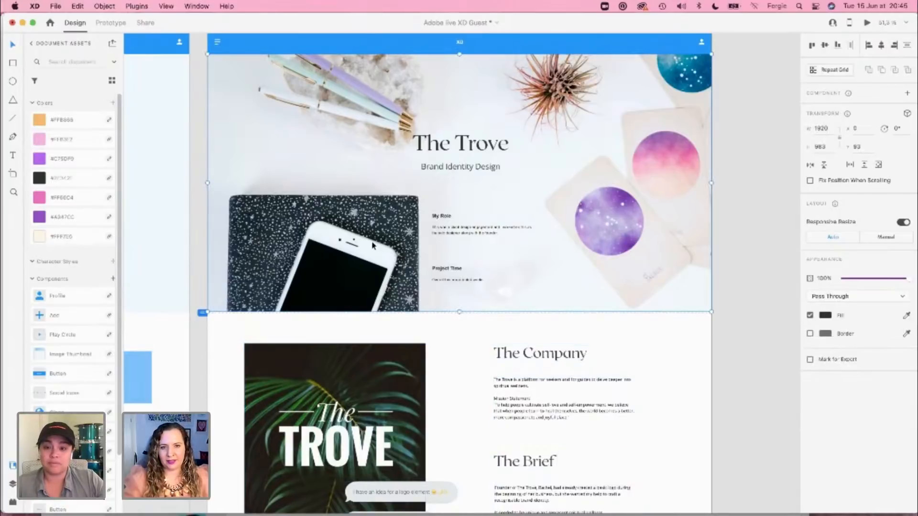
Step: Move the group of web design reference images close beside the Case Study 1 artboard
scroll(378, 242, down, 10)
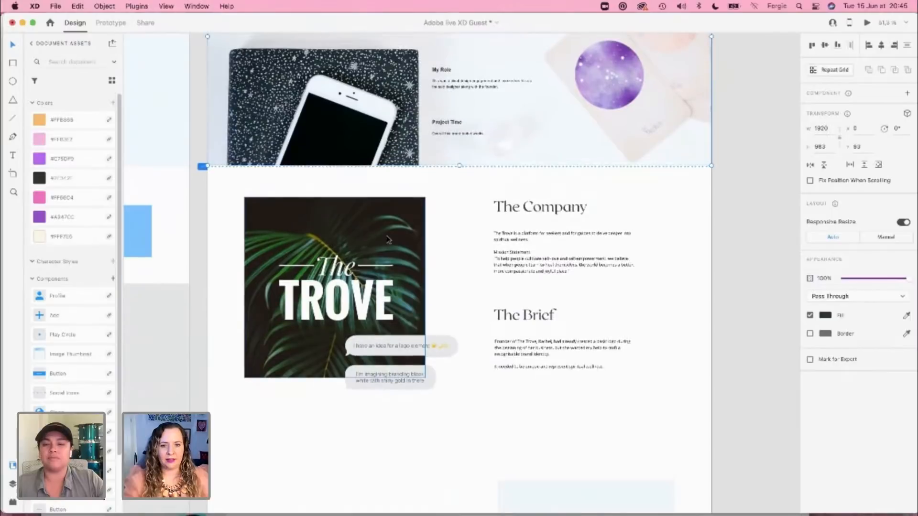
scroll(388, 239, down, 2)
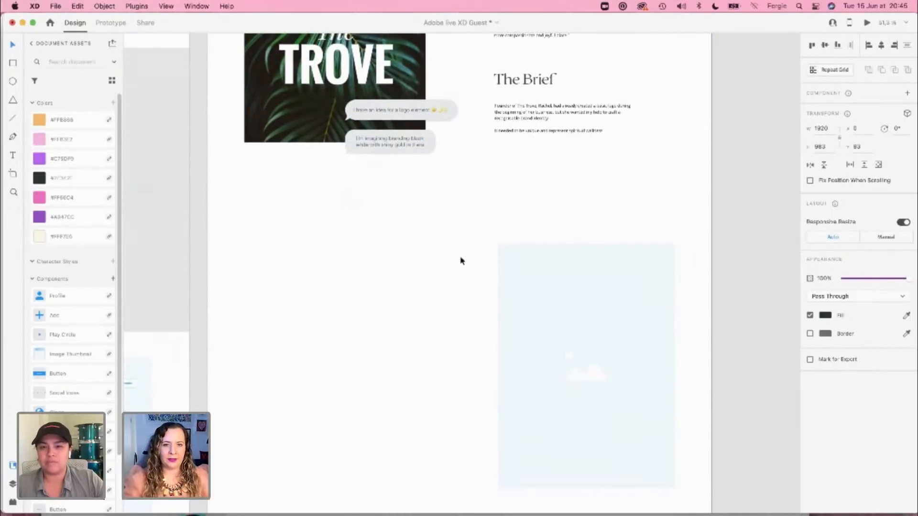
scroll(642, 194, down, 5)
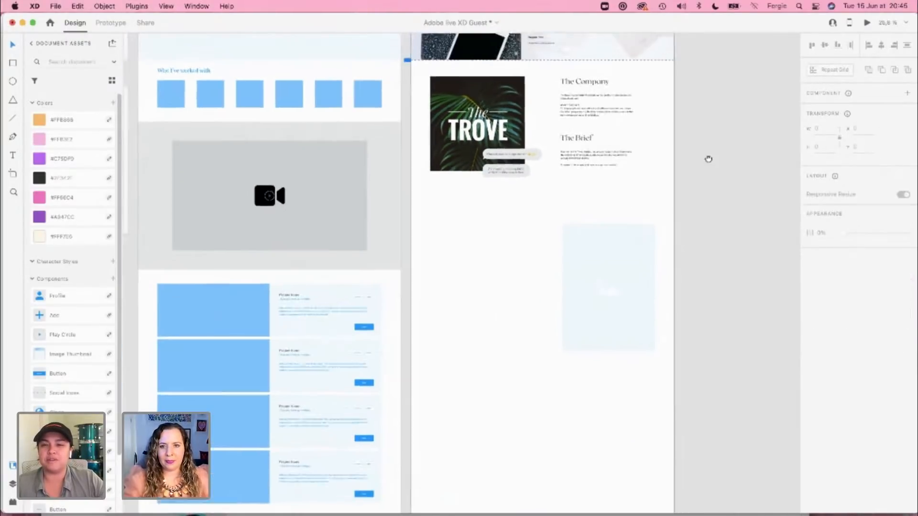
drag(706, 158, 464, 318)
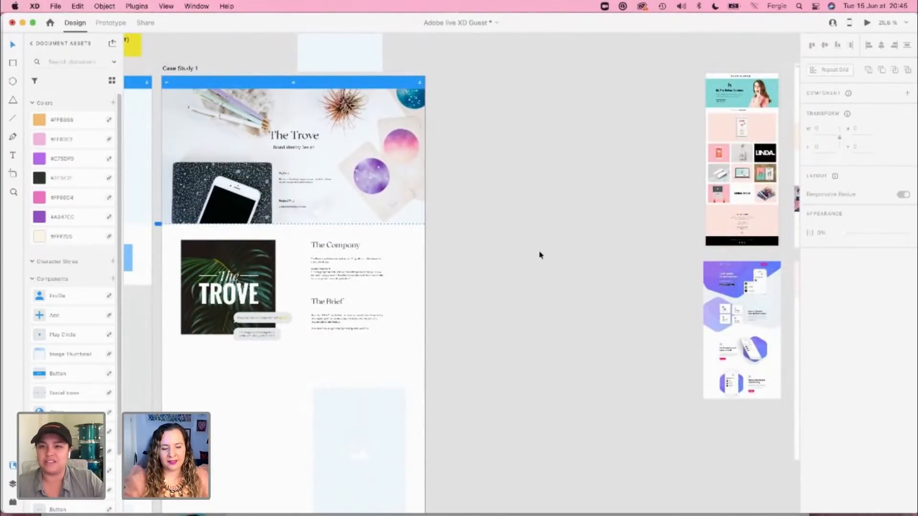
drag(550, 234, 520, 237)
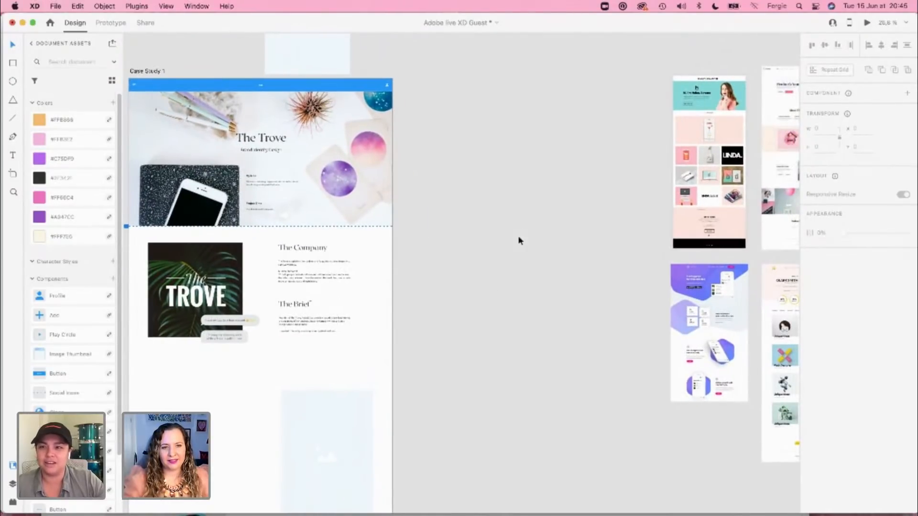
click(651, 212)
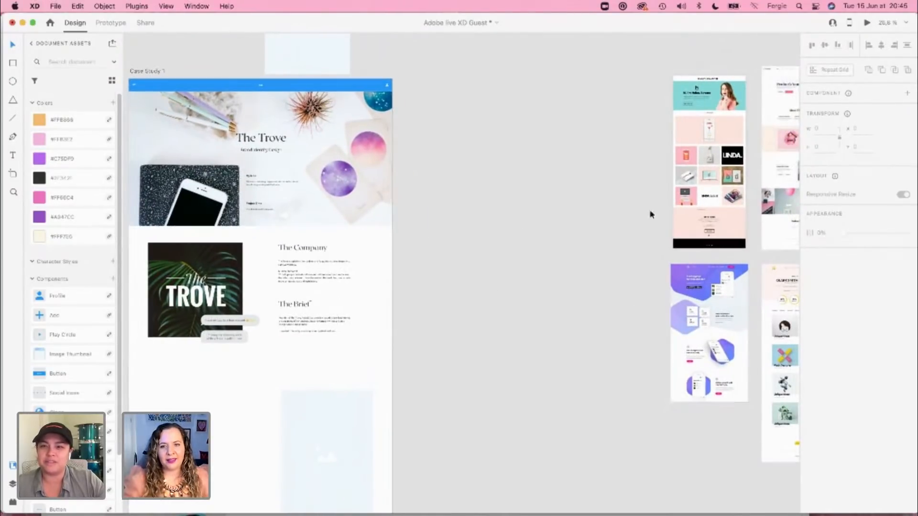
drag(677, 192, 461, 206)
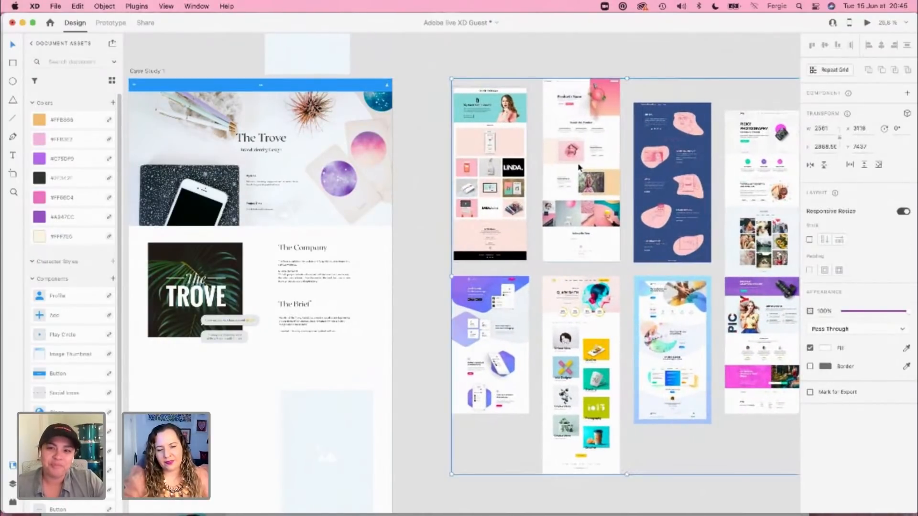
Step: Examine the reference pages for how they use background colour, offset image blocks and section spacing
scroll(580, 168, up, 5)
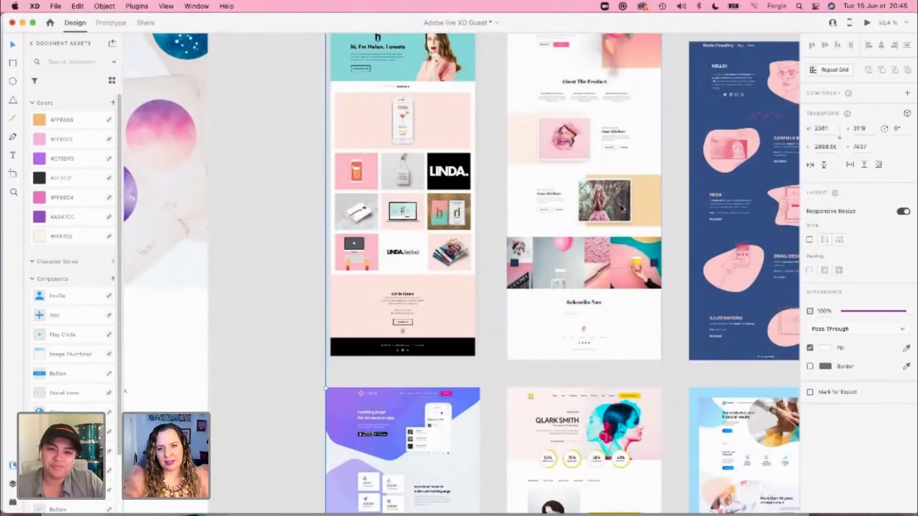
scroll(622, 208, up, 4)
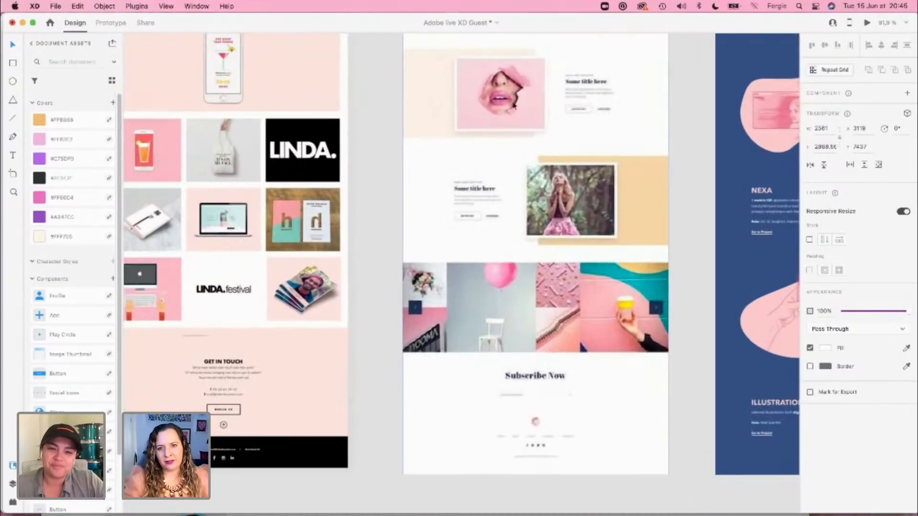
scroll(535, 155, up, 3)
scroll(518, 205, down, 1)
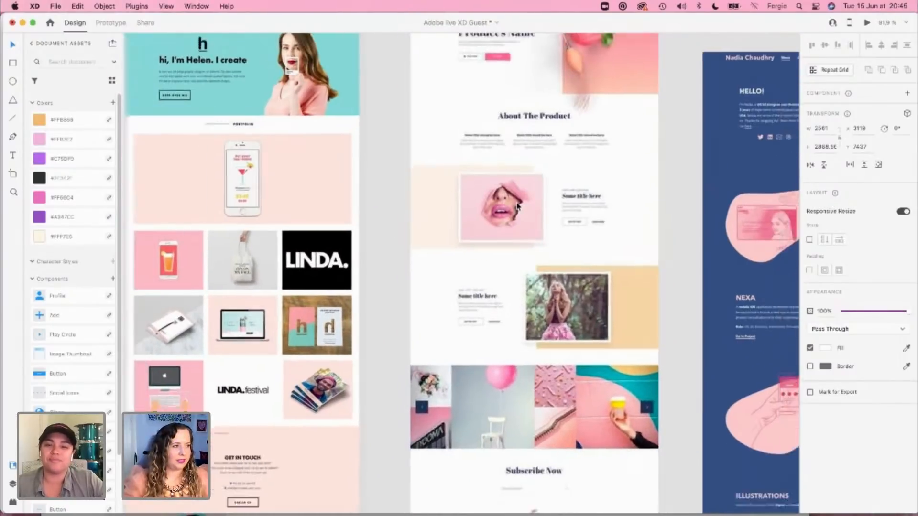
scroll(517, 204, down, 2)
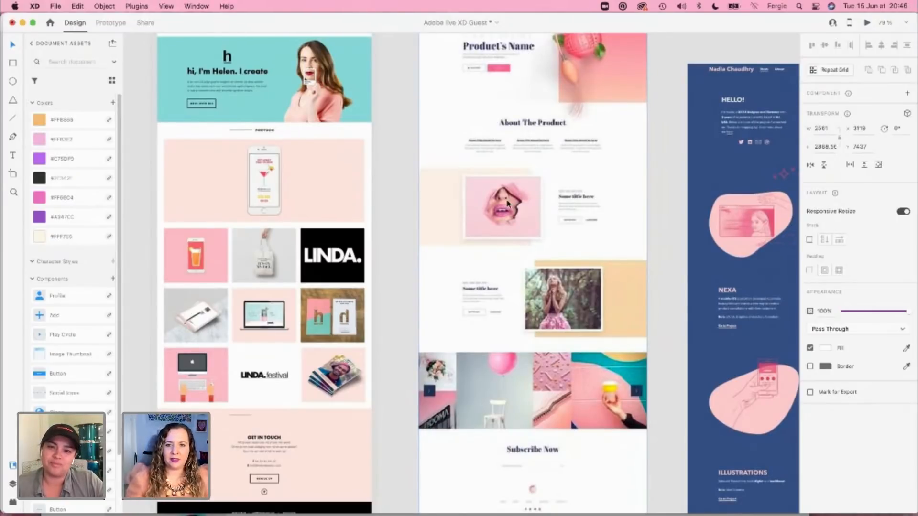
scroll(507, 203, down, 2)
scroll(507, 203, down, 8)
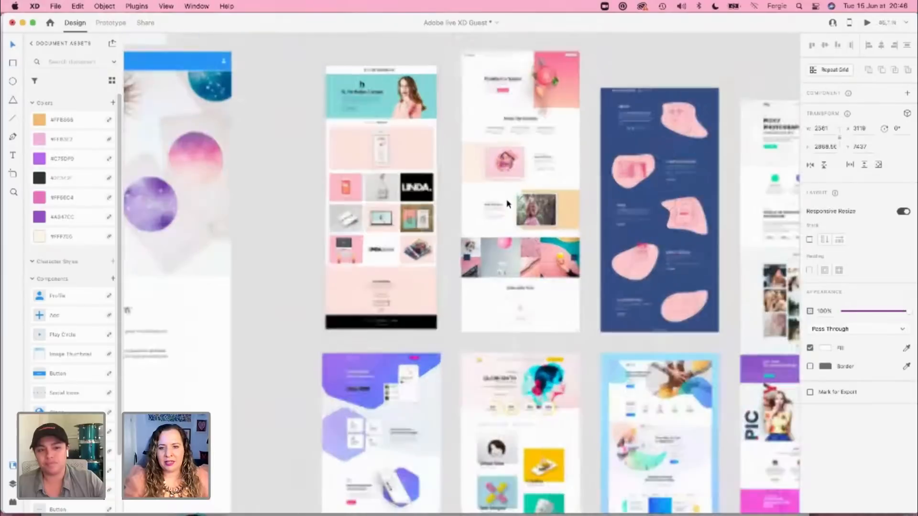
scroll(508, 204, down, 2)
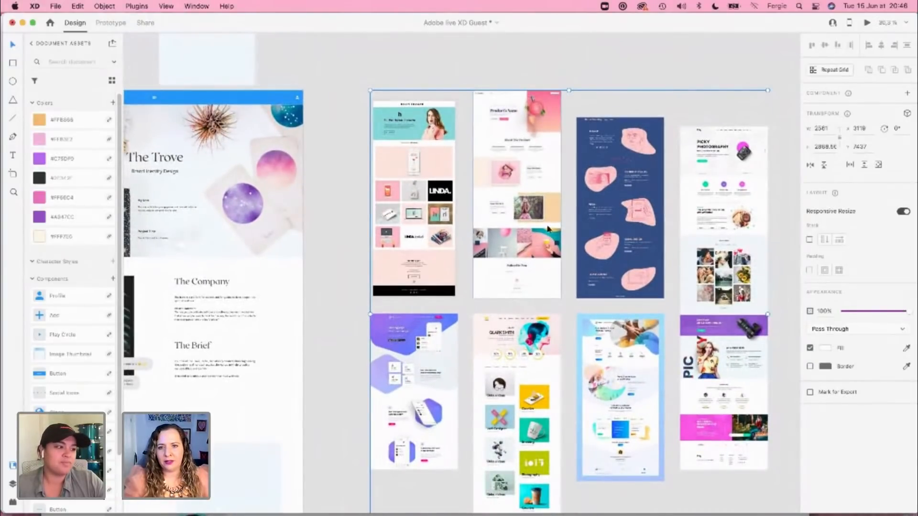
Step: Shift the group of web design references farther from the Case Study 1 artboard, to X 3704
drag(427, 202, 518, 200)
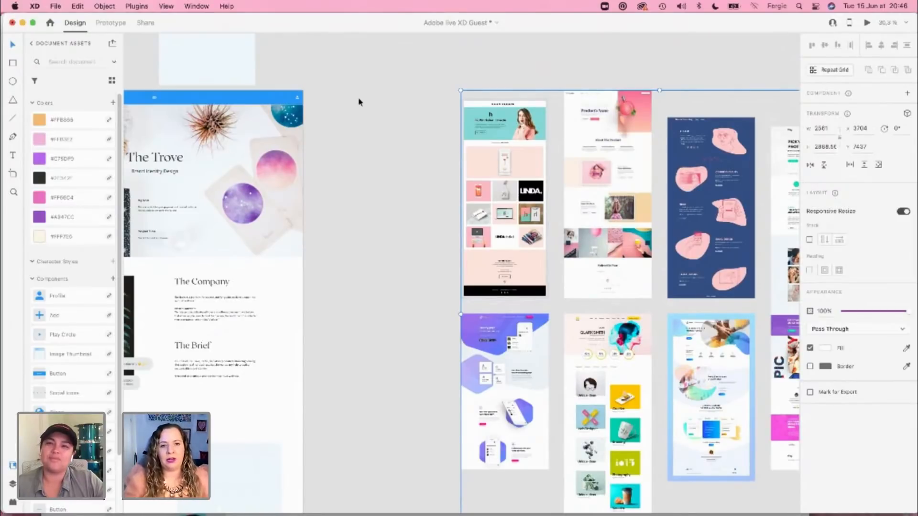
click(406, 245)
Step: Set the Case Study 1 artboard's fill to a pale blue tint sampled from the header image's lower edge
scroll(644, 244, left, 5)
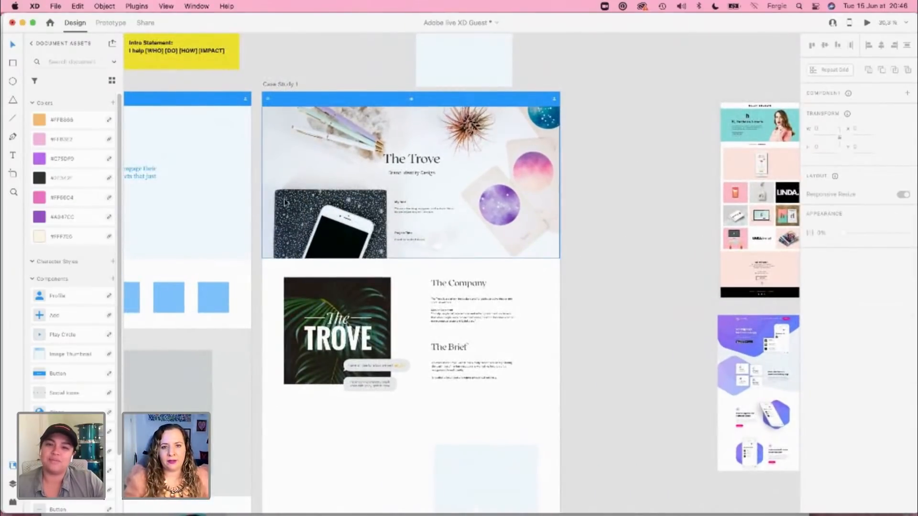
scroll(313, 203, up, 2)
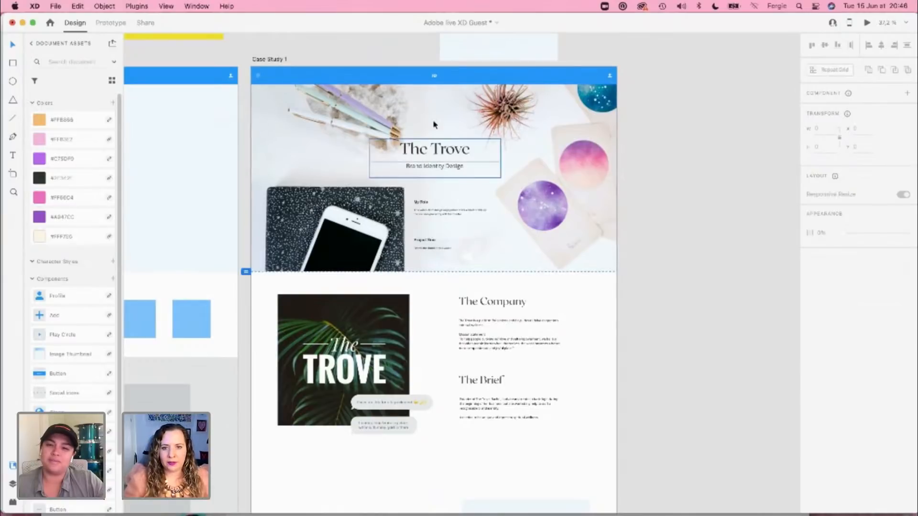
click(270, 59)
scroll(518, 254, up, 3)
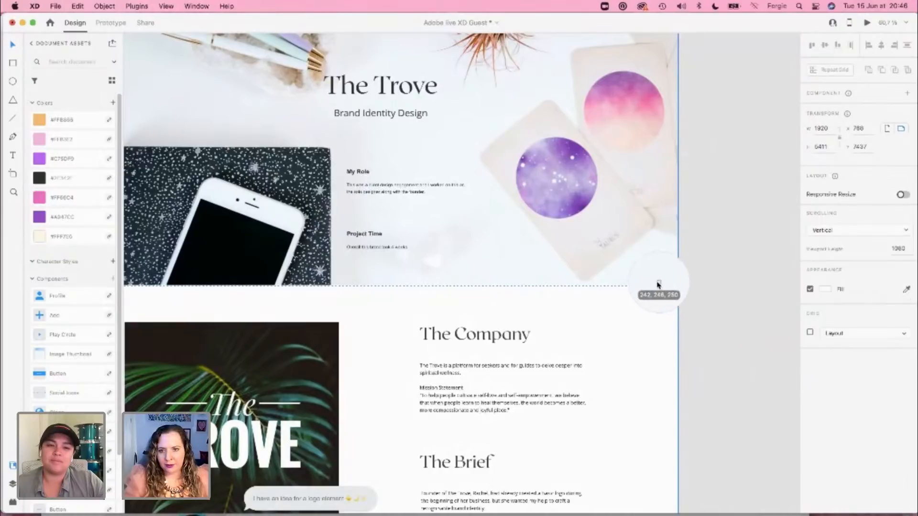
scroll(734, 387, down, 3)
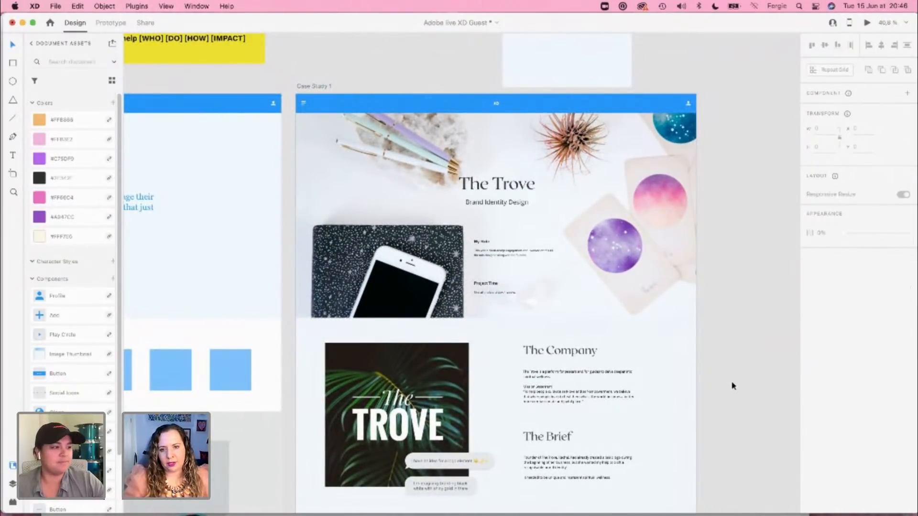
Step: Resample the Case Study 1 artboard's fill from the pale area just above the header image's lower edge
scroll(636, 309, up, 4)
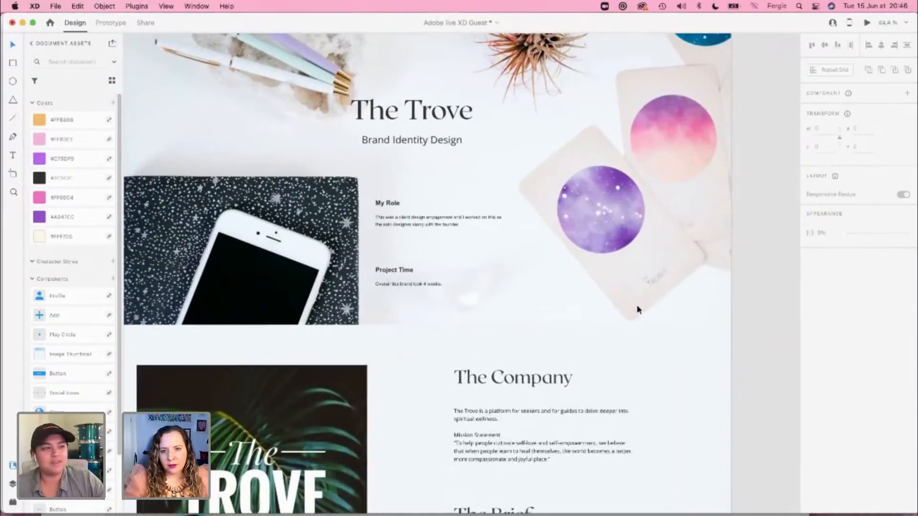
scroll(486, 230, up, 3)
scroll(486, 230, left, 2)
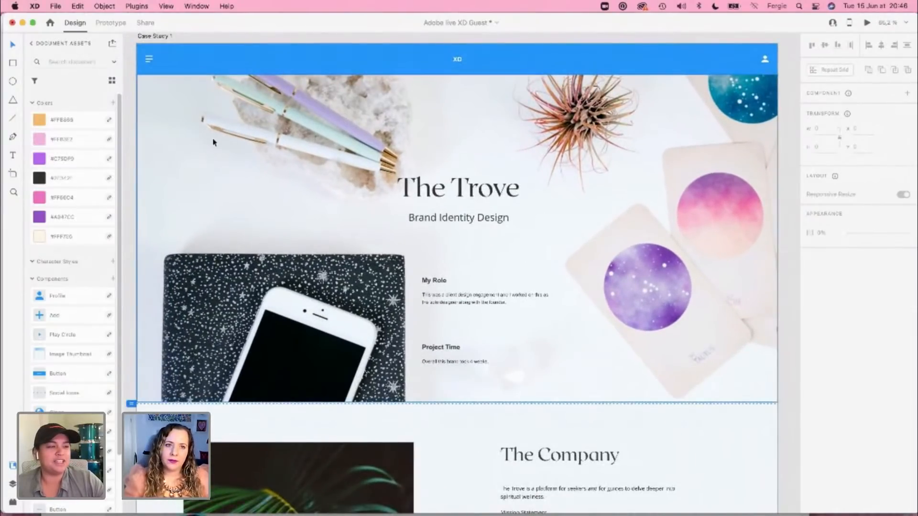
click(160, 37)
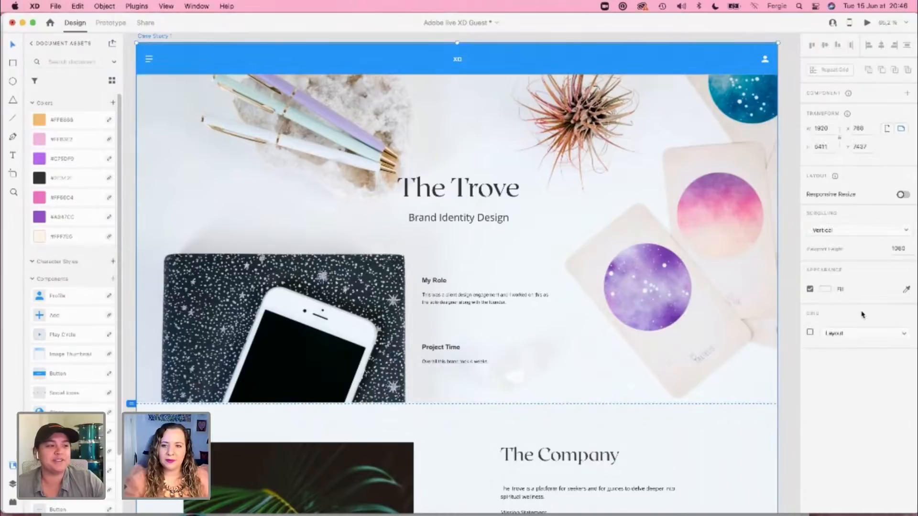
click(907, 290)
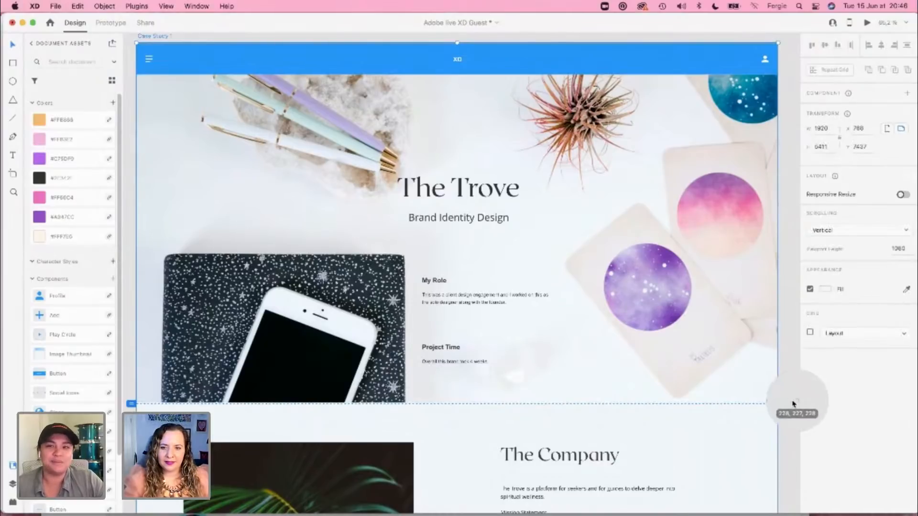
click(735, 405)
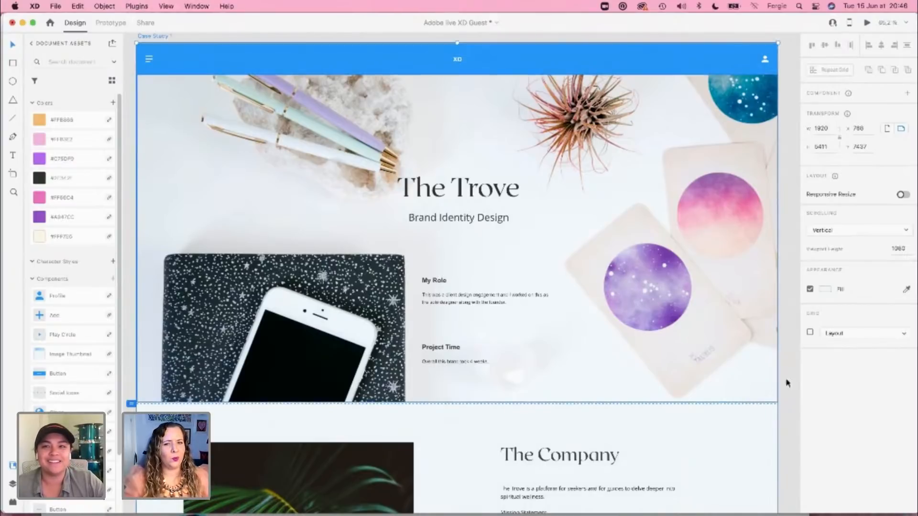
click(906, 290)
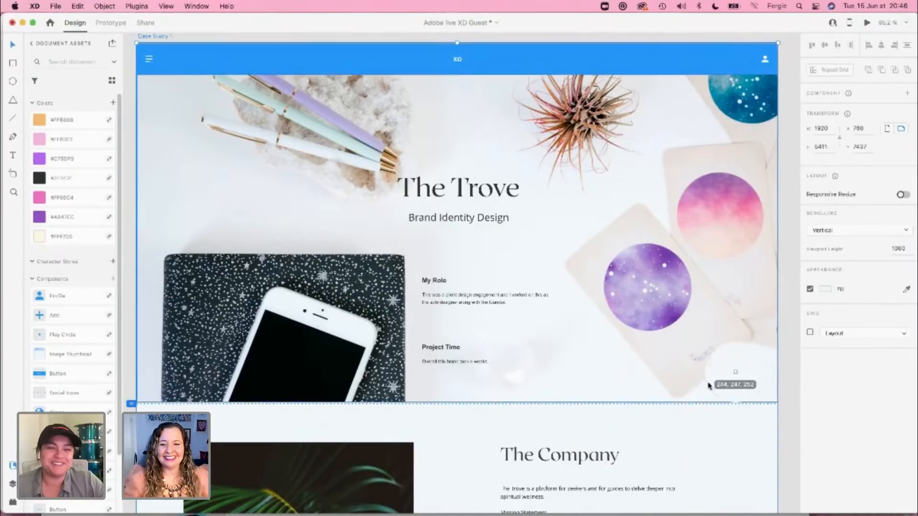
click(618, 395)
click(784, 388)
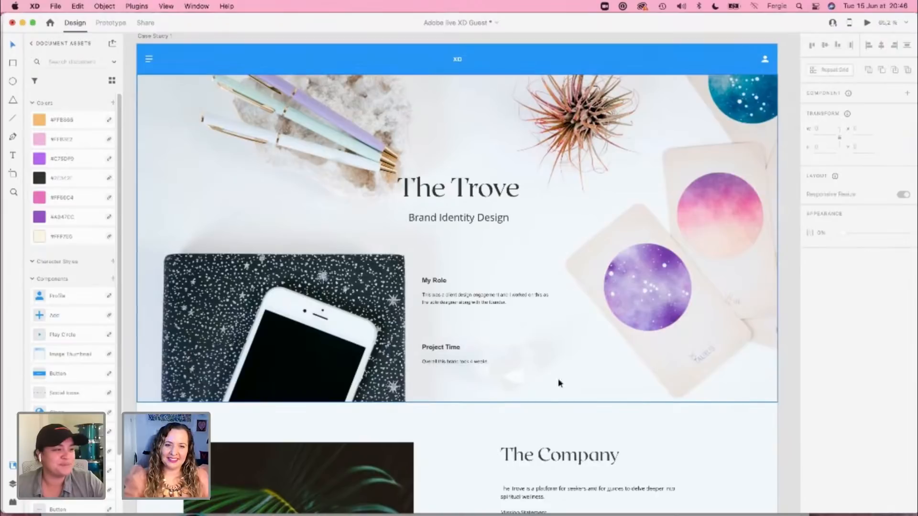
Step: Select the header photo inside its mask on the Case Study 1 artboard and open it for editing in Photoshop
click(263, 262)
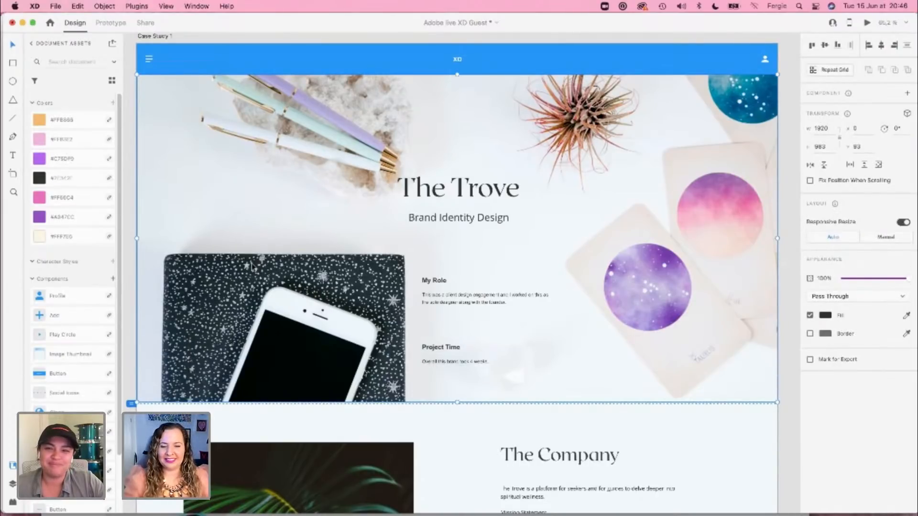
right_click(252, 265)
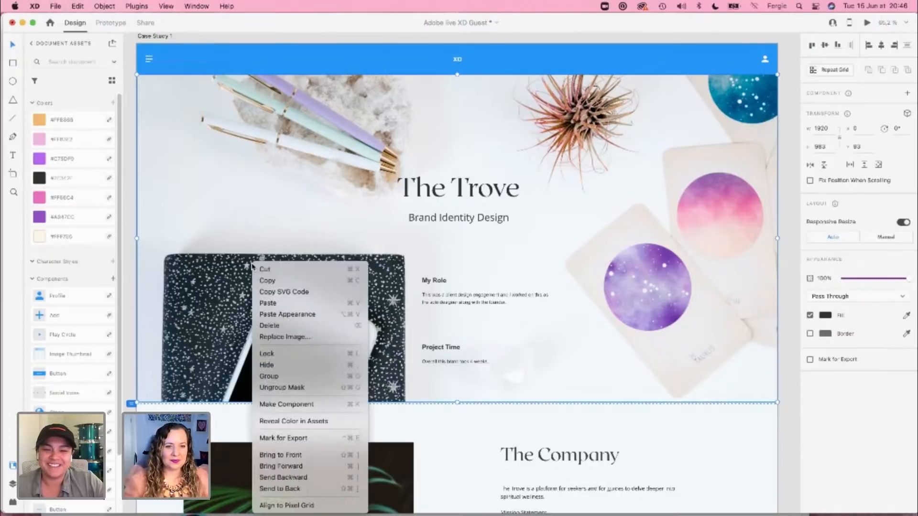
click(193, 276)
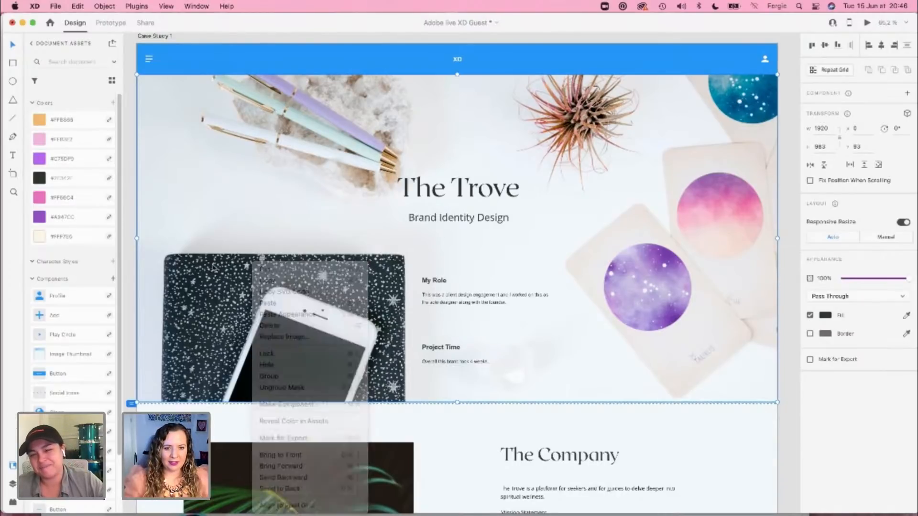
double_click(186, 277)
right_click(188, 276)
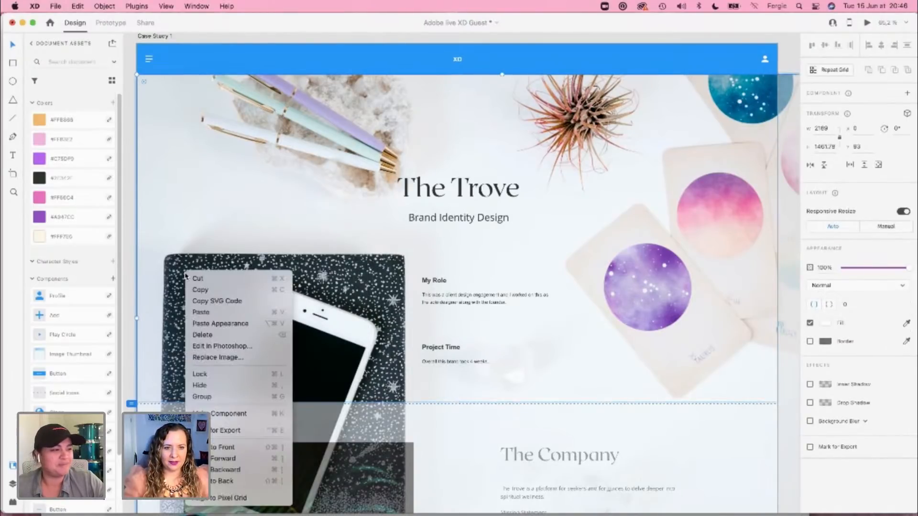
click(229, 346)
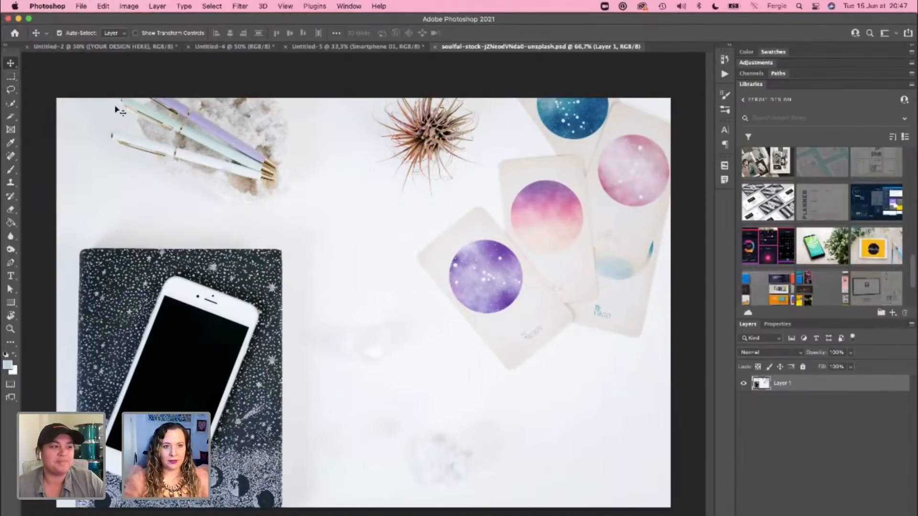
Step: Try the Object Selection tool on the area with the plant and cards and on the pens, and clear the selection
key(w)
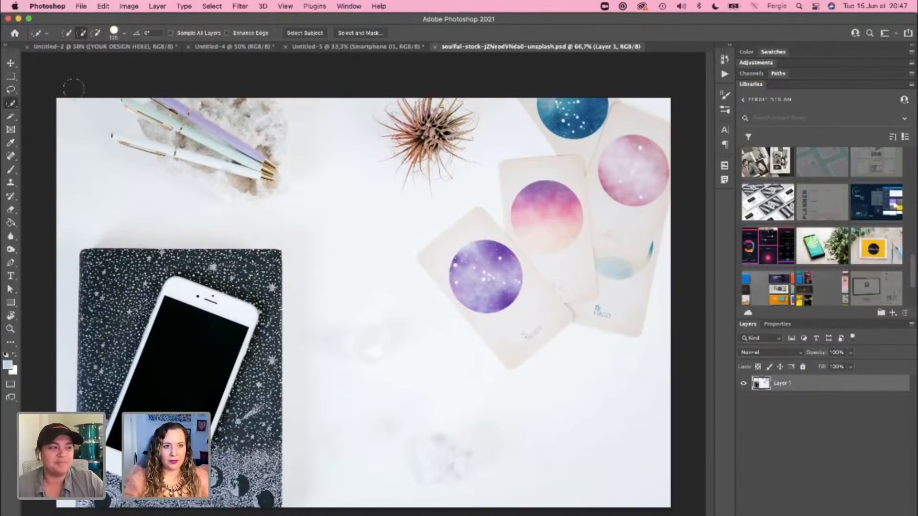
right_click(13, 106)
click(60, 102)
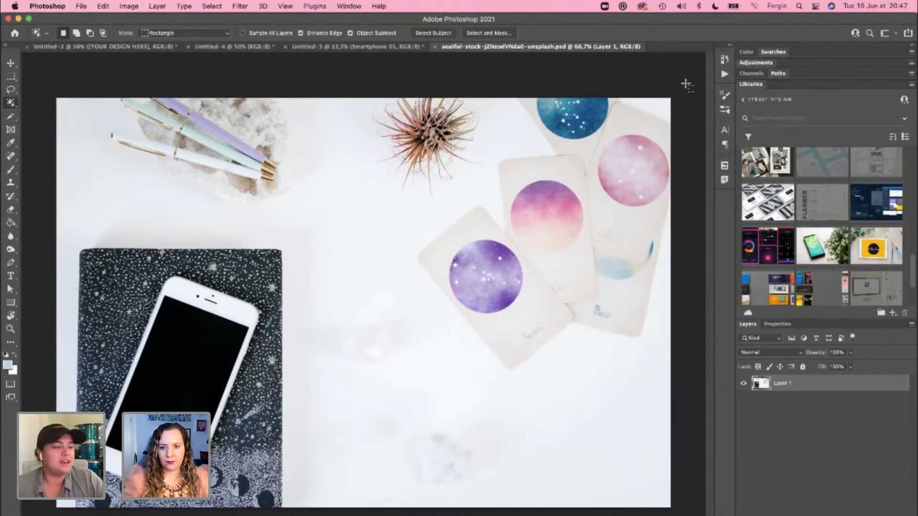
drag(686, 82, 280, 500)
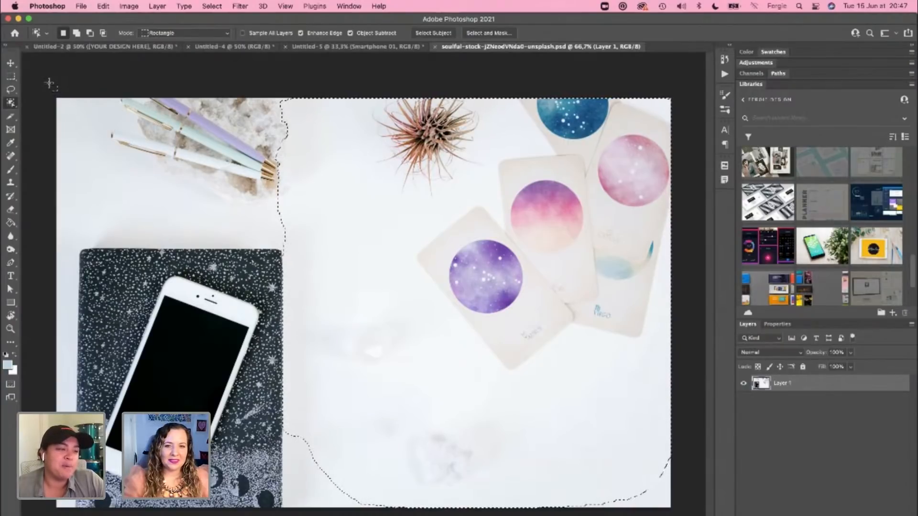
drag(49, 83, 310, 241)
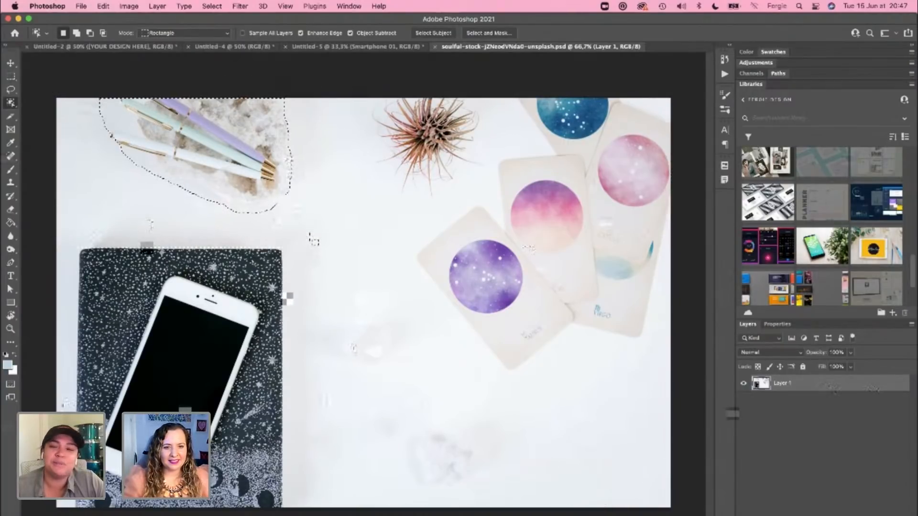
key(super+d)
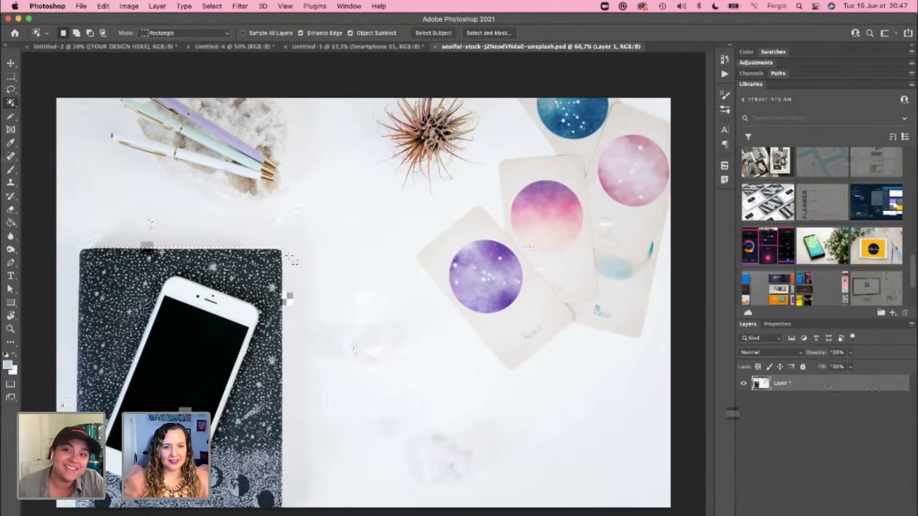
Step: Try a rectangular marquee from the photo's lower-left corner around the notebook and phone, and clear the selection
click(14, 78)
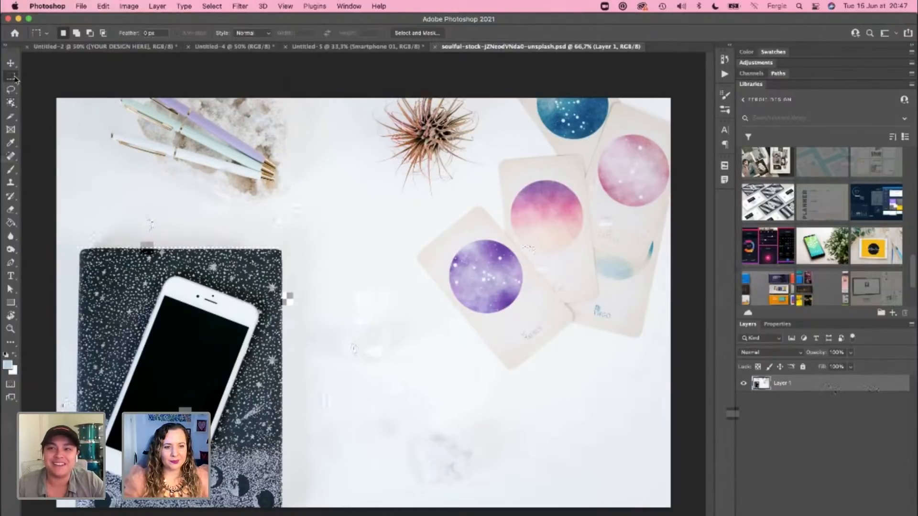
drag(57, 507, 287, 247)
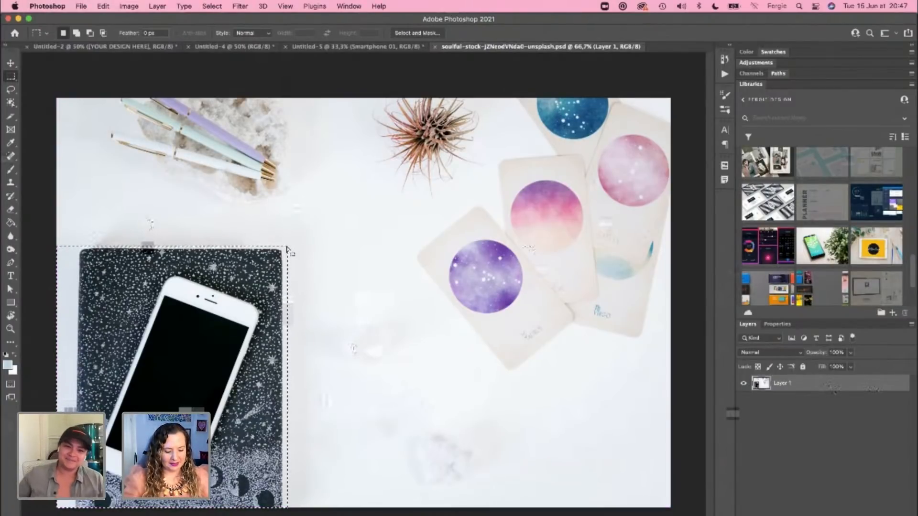
click(232, 354)
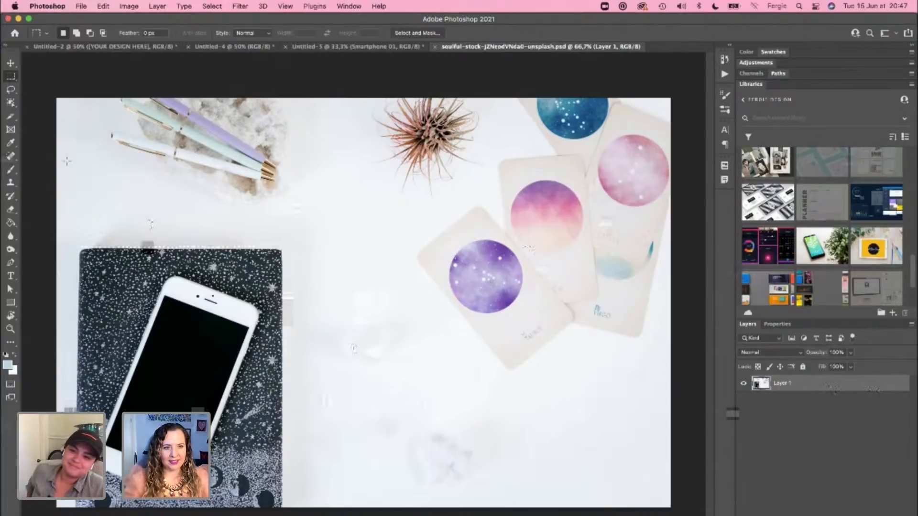
click(11, 64)
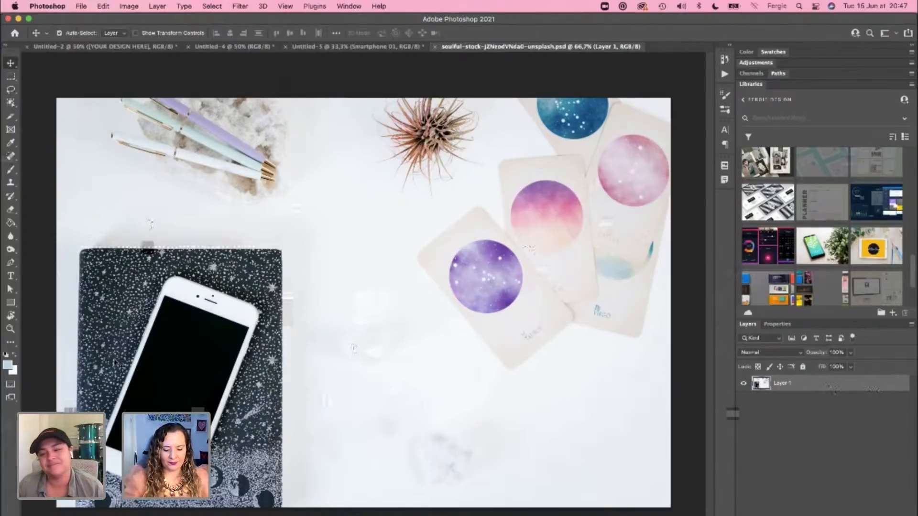
key(super+equal)
key(super+0)
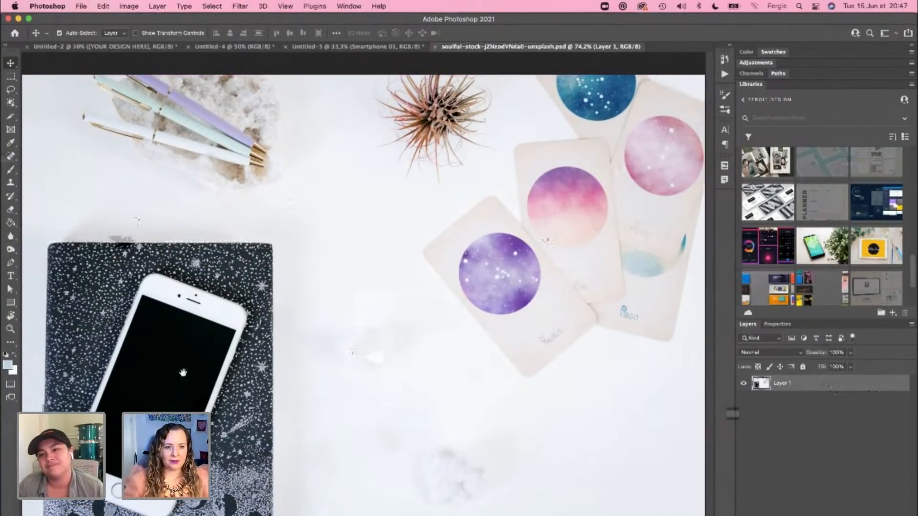
key(super+minus)
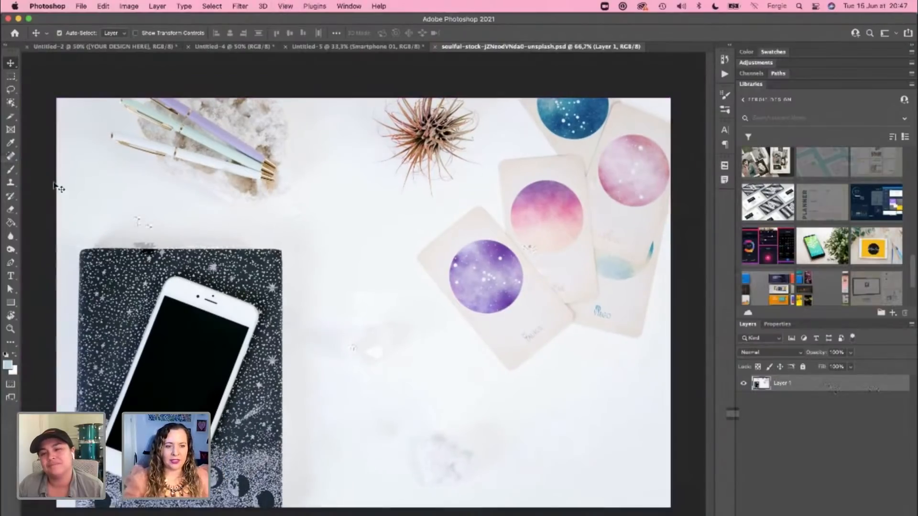
Step: Try to select the notebook and phone with the Quick Selection tool, undo the last addition and clear the selection
click(11, 102)
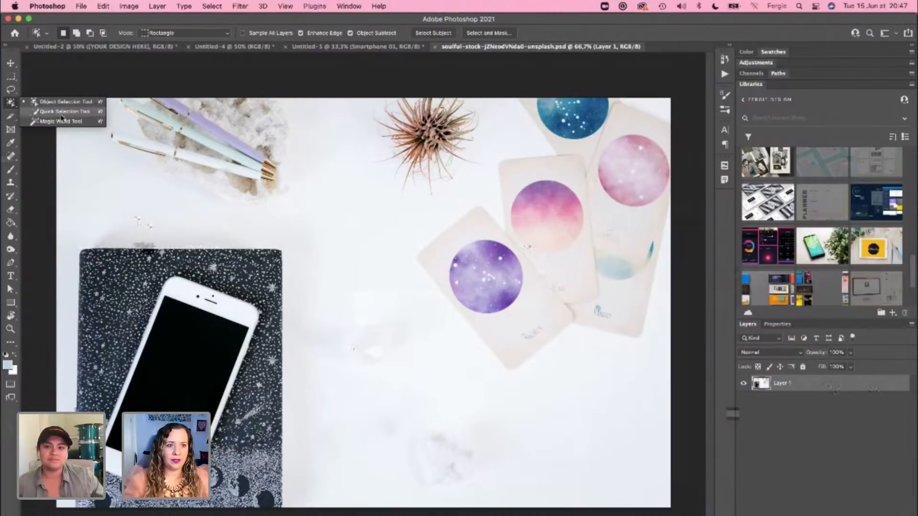
click(63, 111)
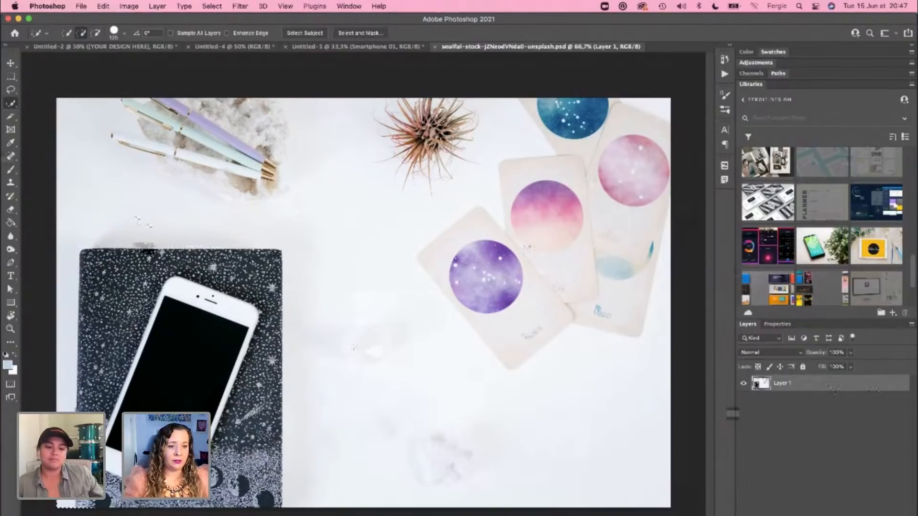
mouse_move(89, 392)
mouse_down()
mouse_move(124, 349)
mouse_move(186, 351)
mouse_up()
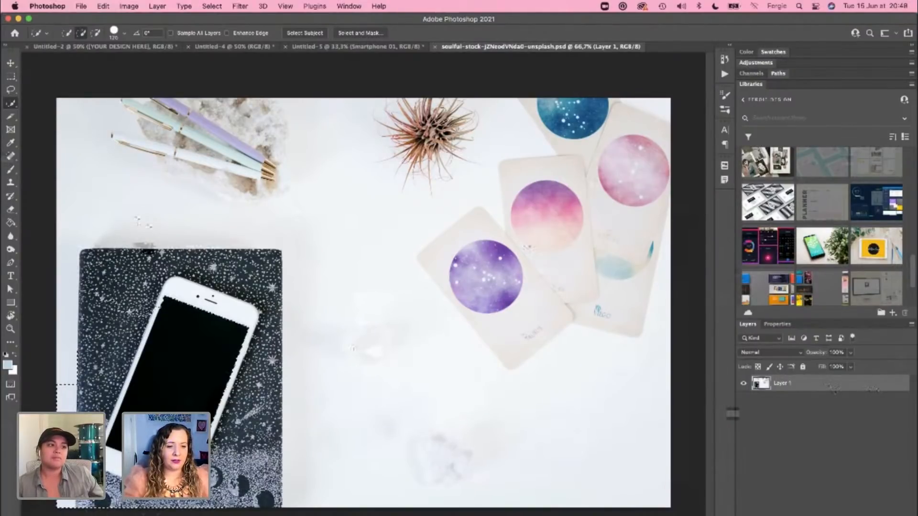
mouse_move(251, 486)
mouse_down()
mouse_move(289, 426)
mouse_move(290, 295)
mouse_move(273, 277)
mouse_move(175, 282)
mouse_up()
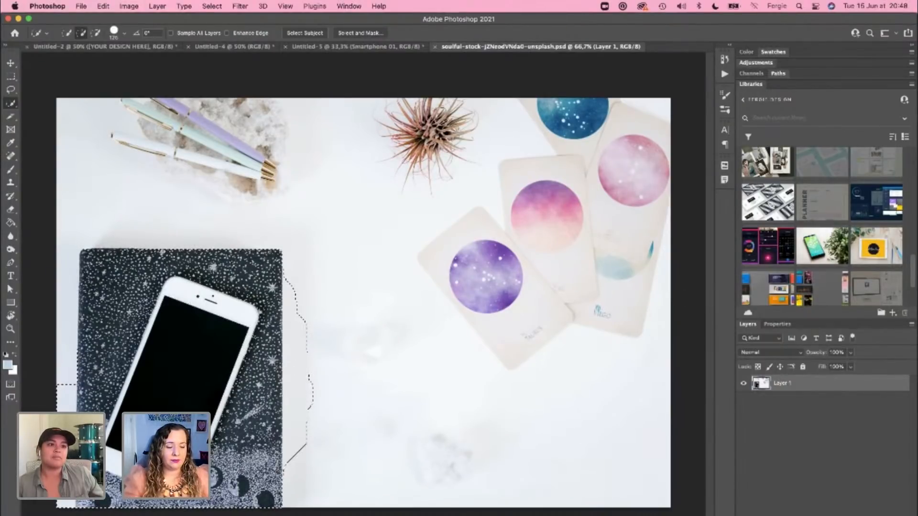
key(bracketleft)
key(bracketleft)
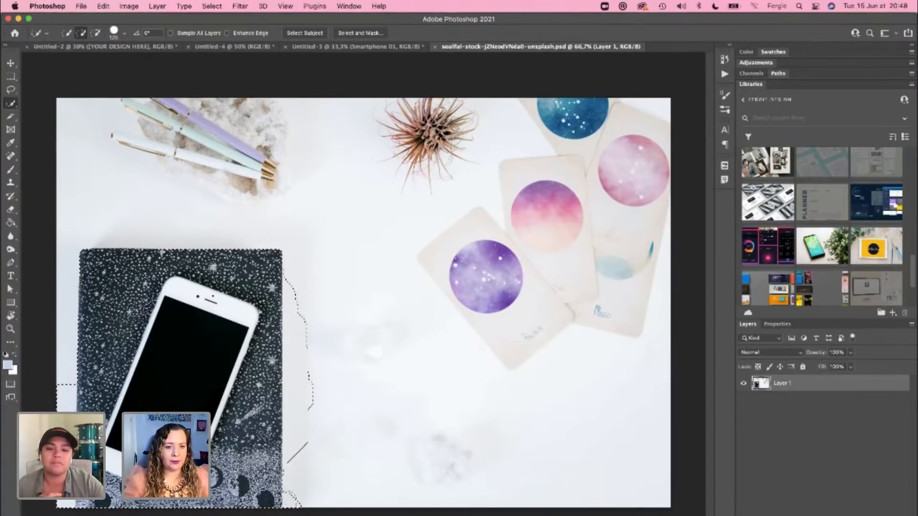
click(287, 472)
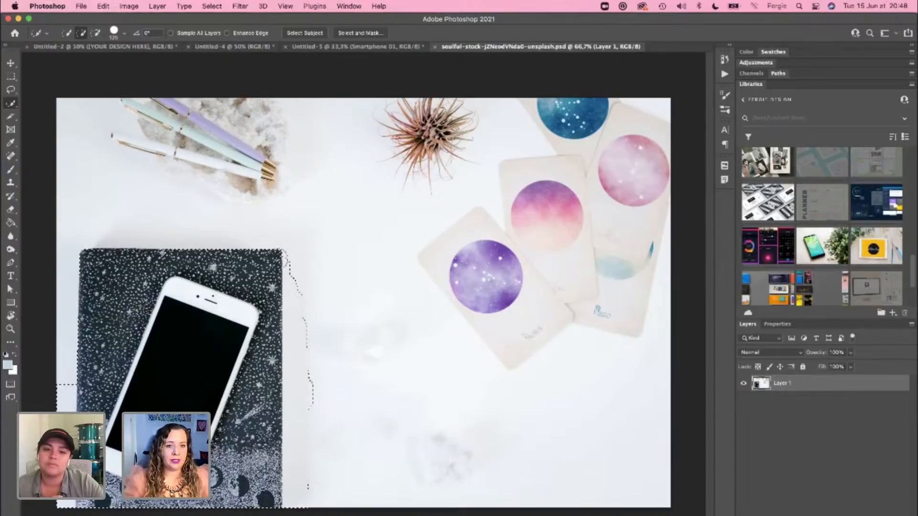
click(204, 248)
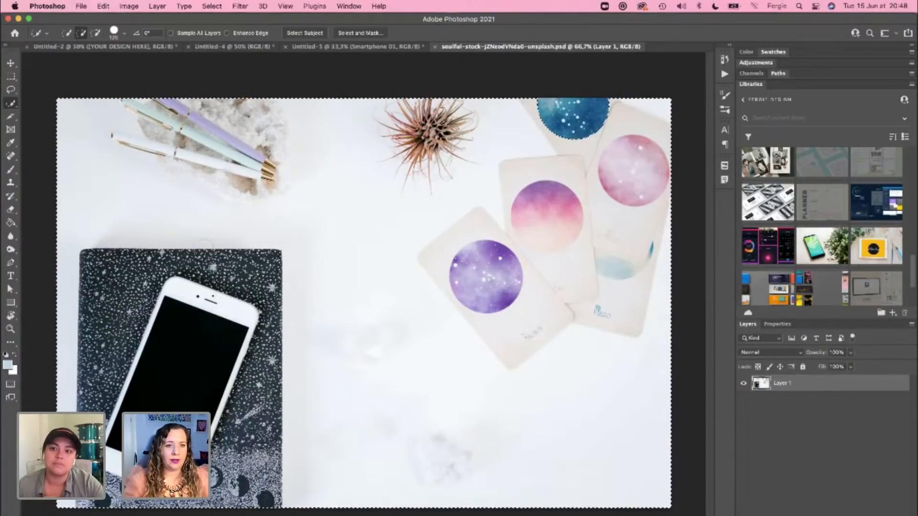
key(super+z)
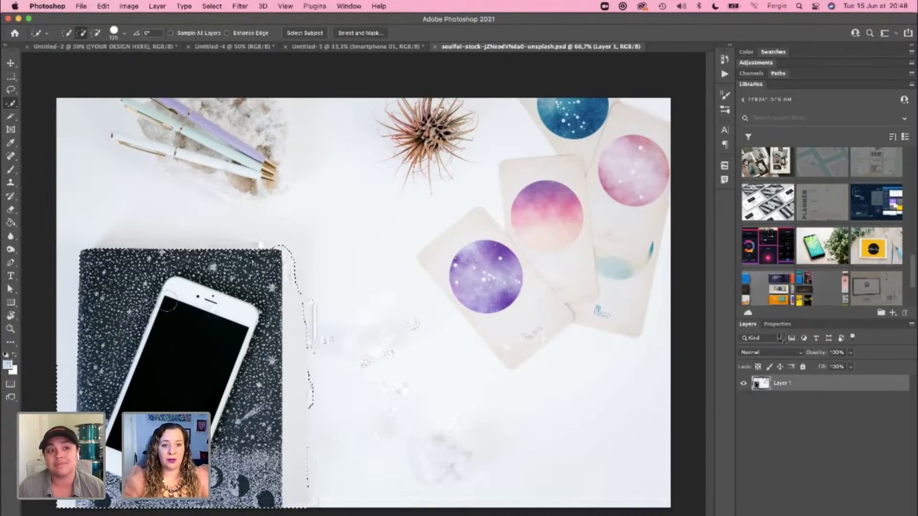
key(super+d)
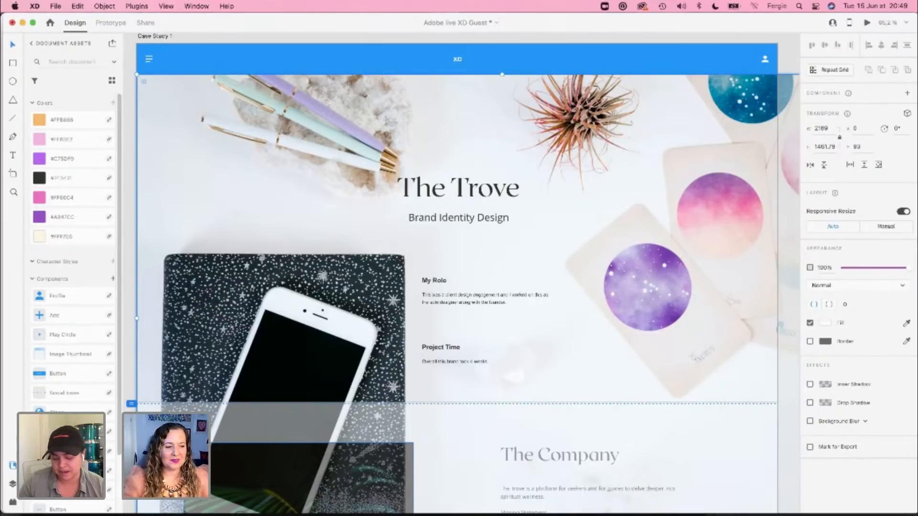
Step: Switch back to Photoshop and draw a rectangular marquee closely around the notebook and phone, down to the photo's bottom edge
key(super+Tab)
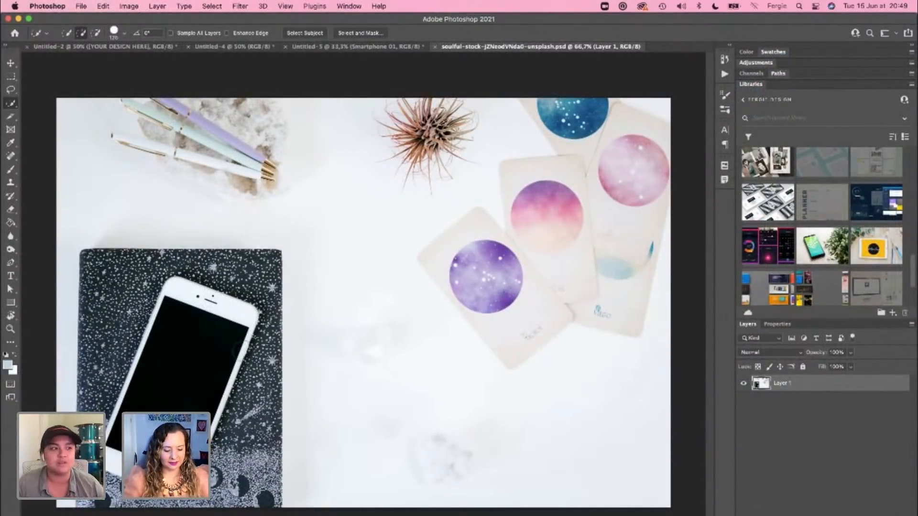
key(m)
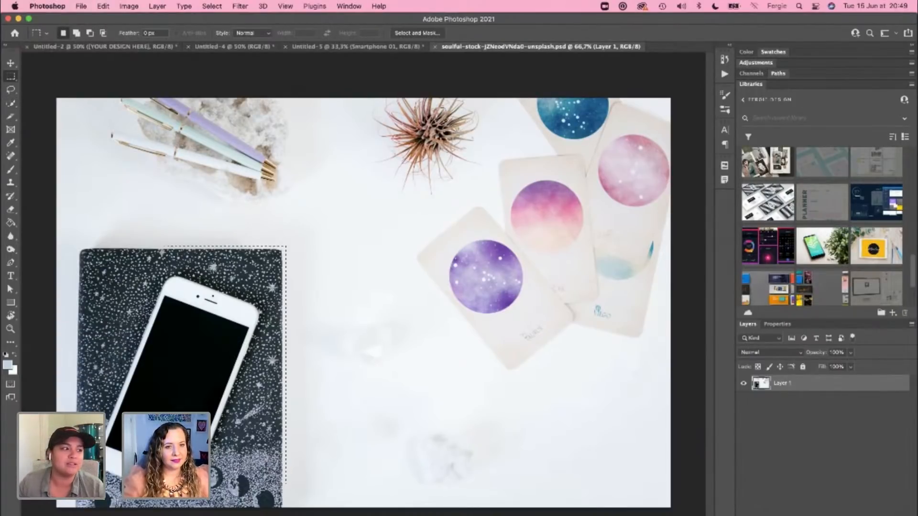
drag(165, 483, 73, 507)
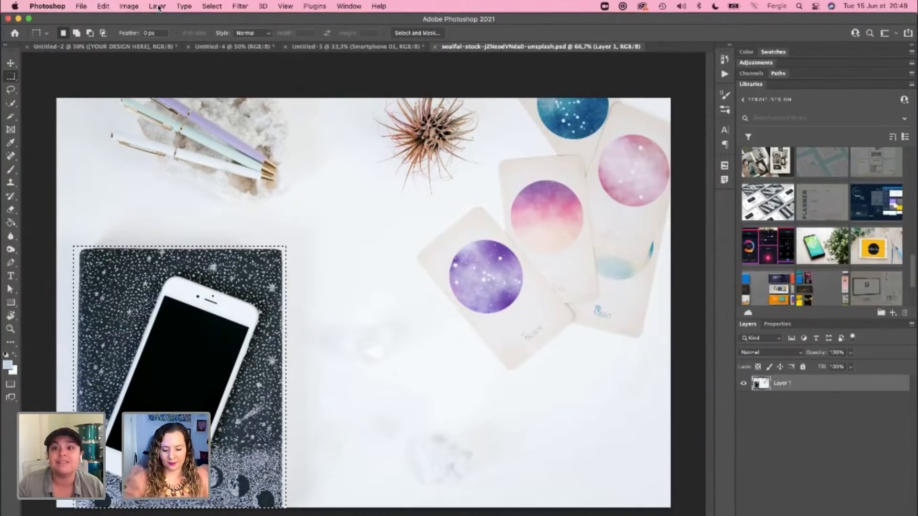
Step: Delete the marquee-selected area with the notebook and phone from Layer 1 and clear the selection
key(Delete)
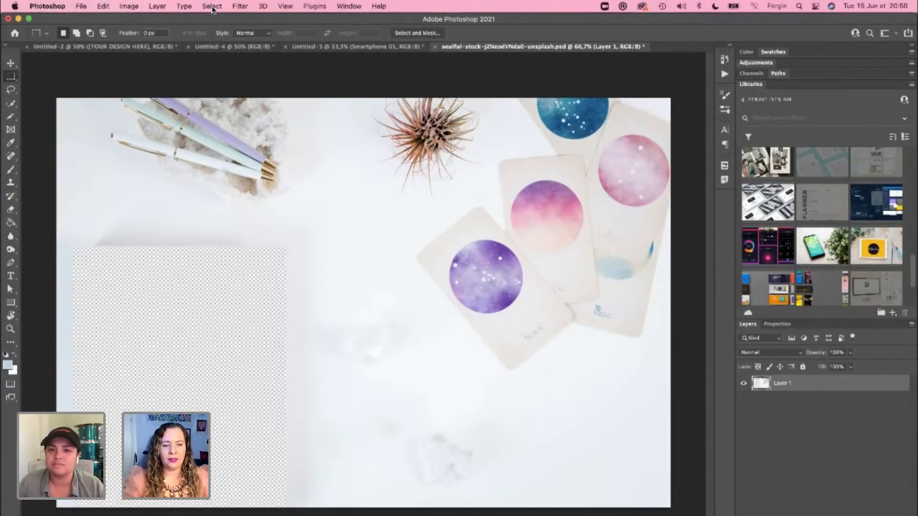
Step: Look for the Content-Aware Fill command, searching the application's help for "content"
click(213, 6)
mouse_move(184, 6)
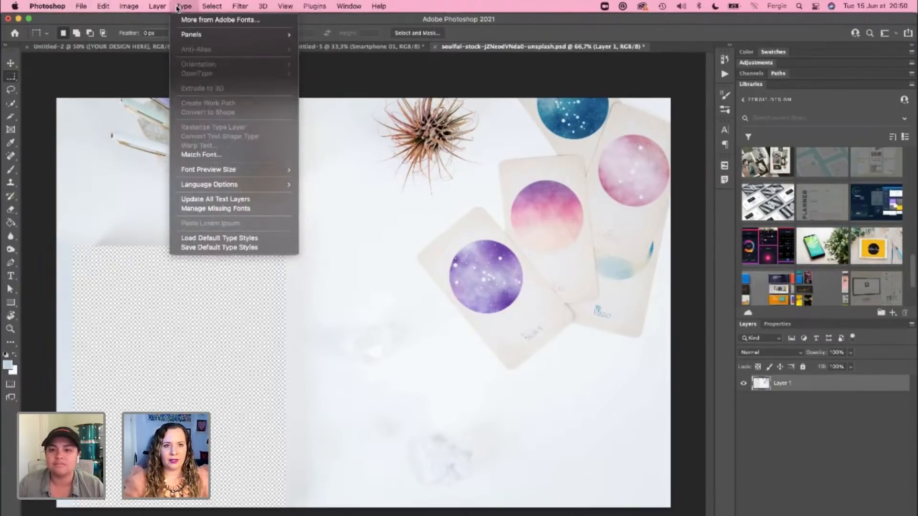
mouse_move(156, 7)
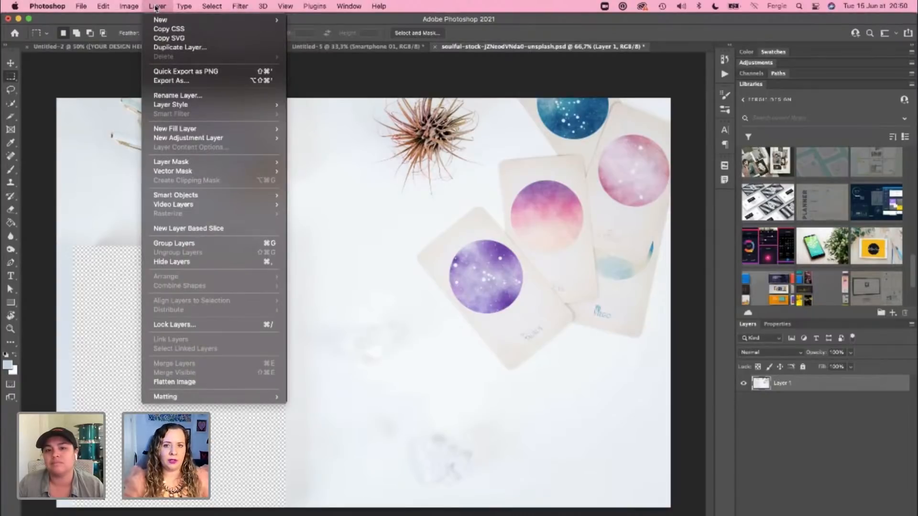
mouse_move(193, 195)
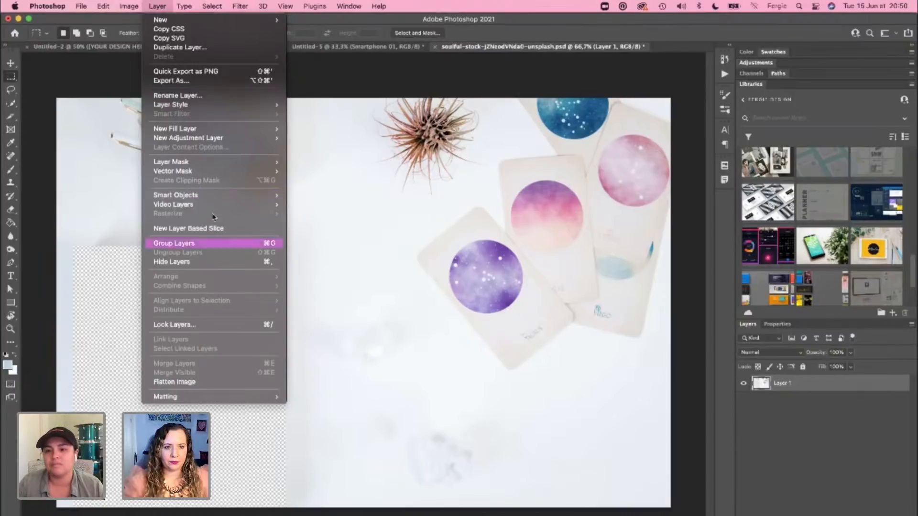
mouse_move(214, 173)
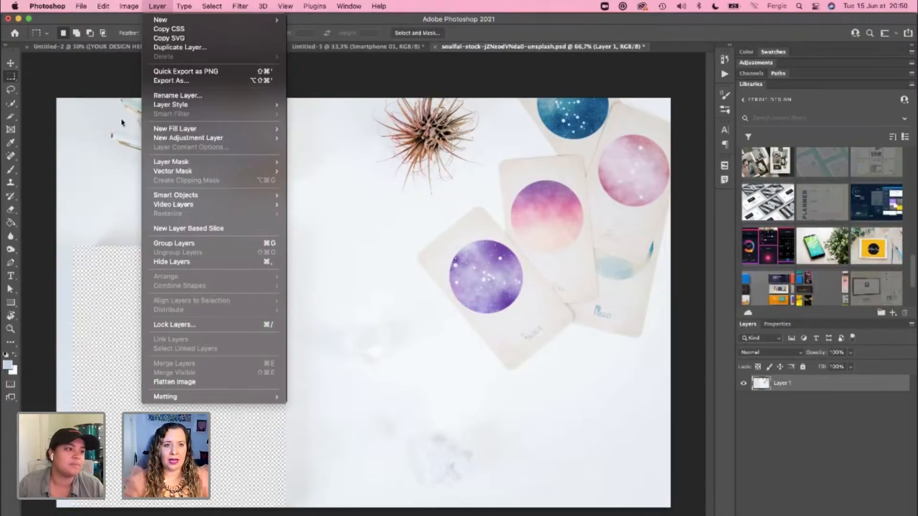
mouse_move(128, 5)
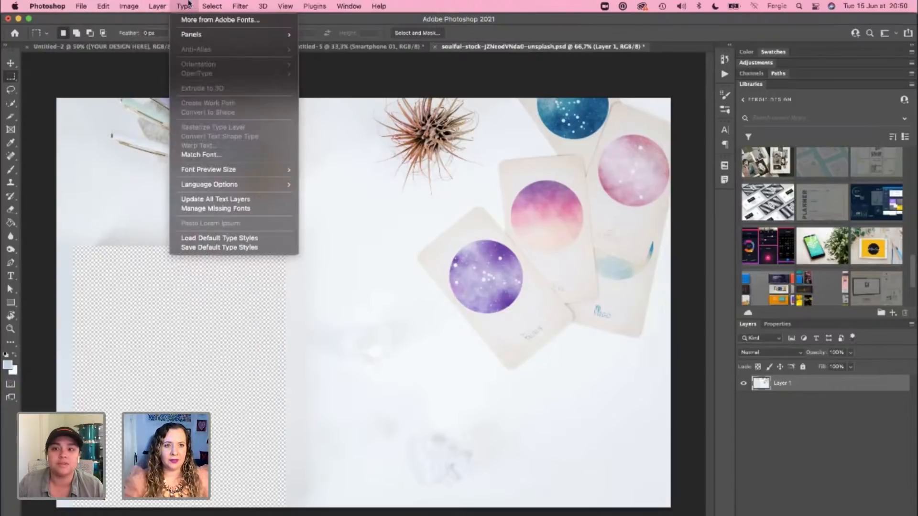
mouse_move(244, 3)
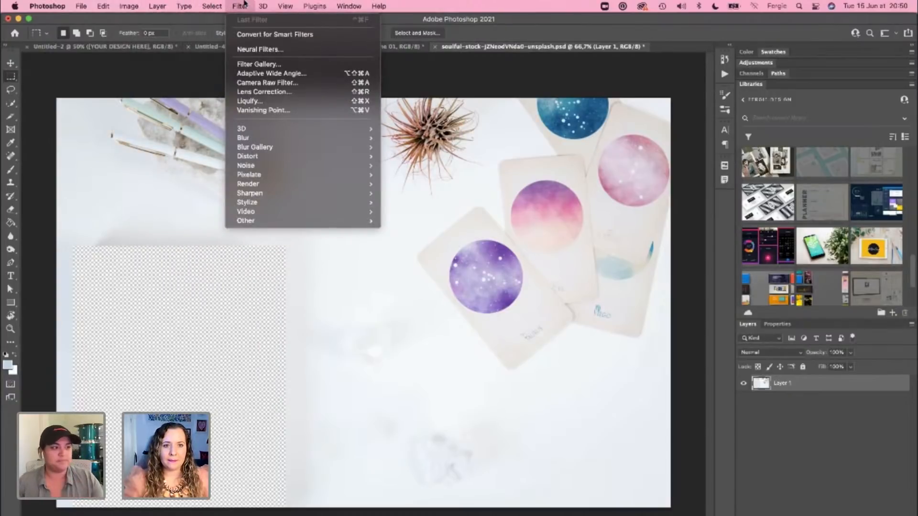
click(196, 66)
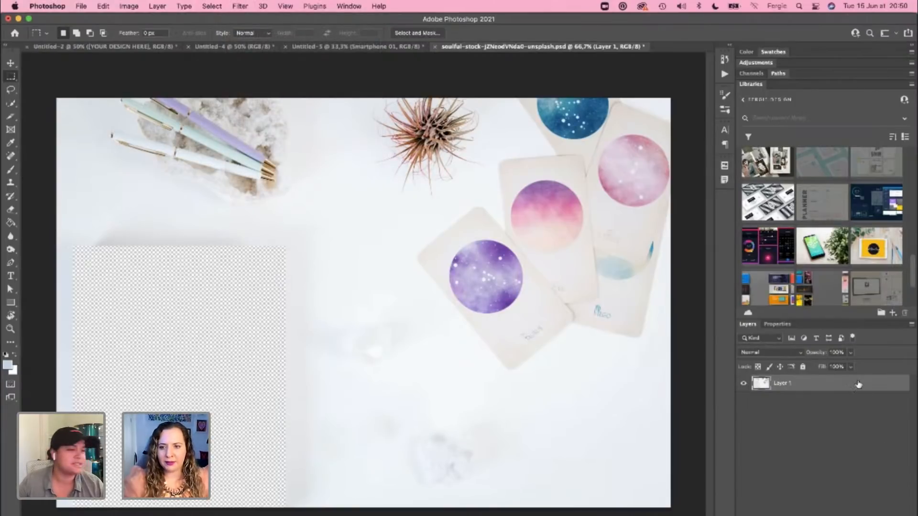
click(191, 10)
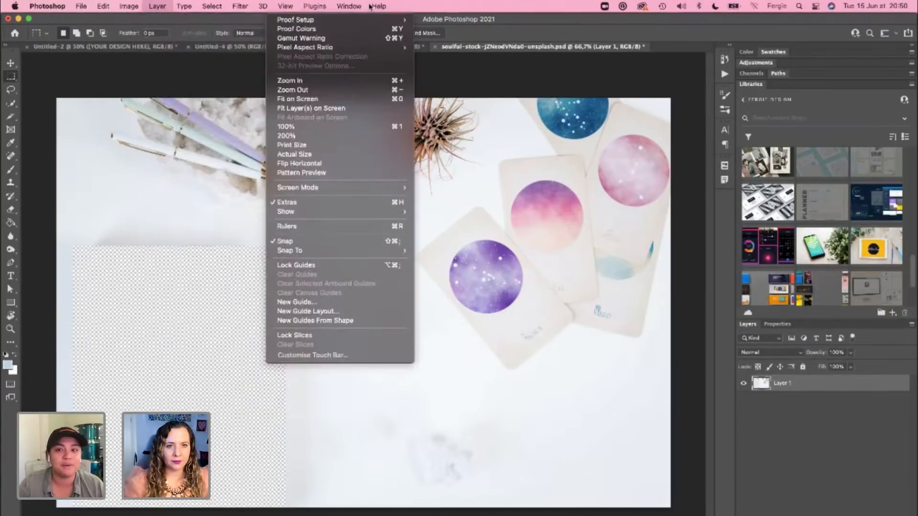
mouse_move(373, 3)
text(content)
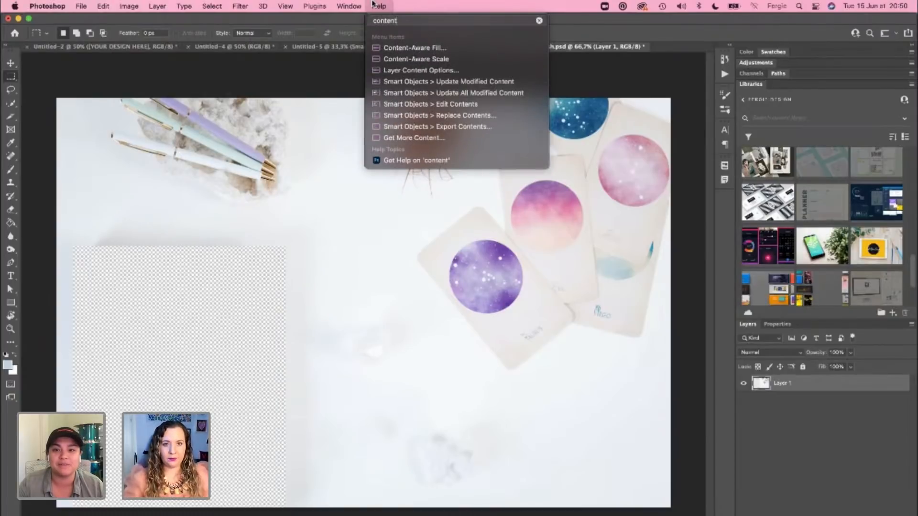
mouse_move(396, 55)
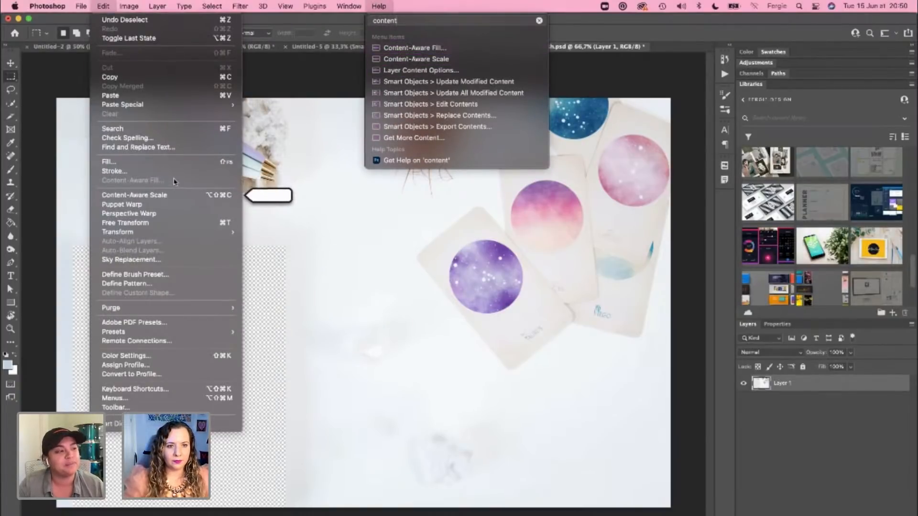
Step: Restore the rectangular selection around the deleted notebook area and open Content-Aware Fill for it
click(275, 294)
key(super+z)
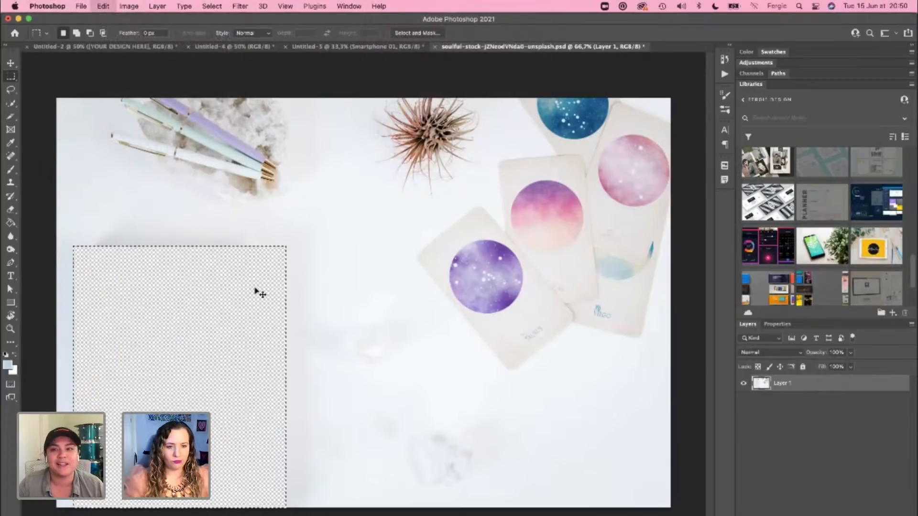
click(129, 5)
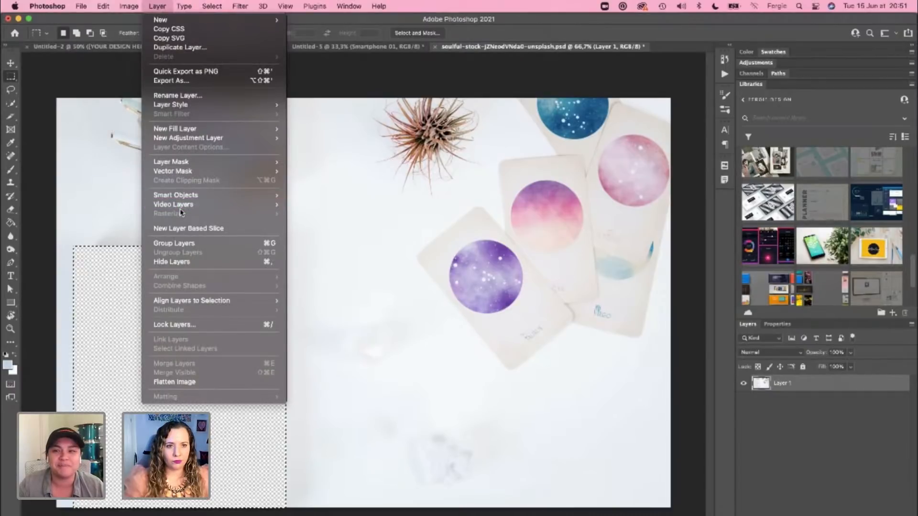
click(379, 6)
mouse_move(375, 52)
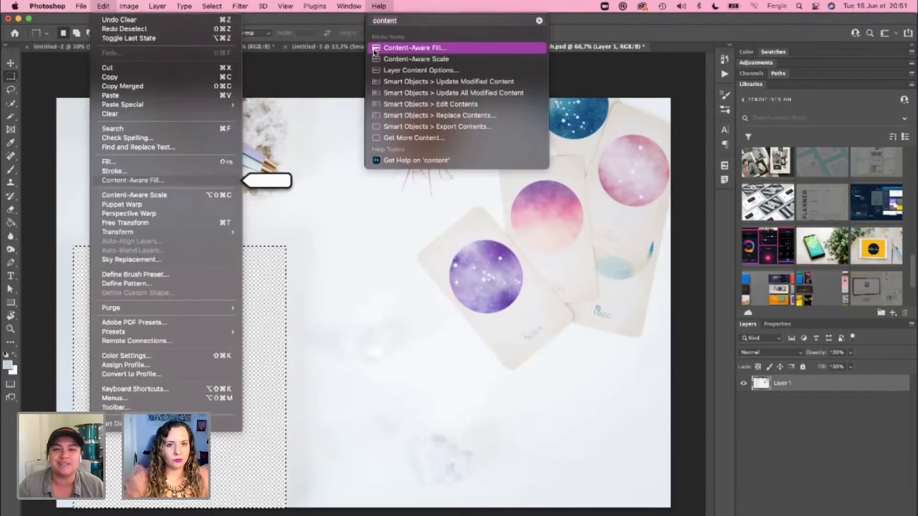
click(149, 180)
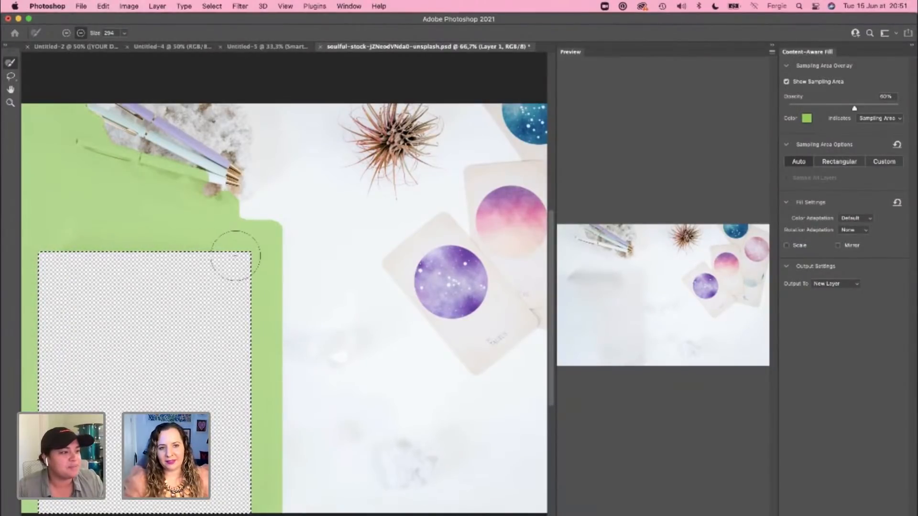
Step: Try excluding the pens and the notebook's shadow from the fill's sampling area, cancel the fill and clear the selection
mouse_move(231, 184)
mouse_down()
mouse_move(204, 193)
mouse_move(142, 162)
mouse_move(82, 107)
mouse_move(100, 135)
mouse_move(145, 142)
mouse_up()
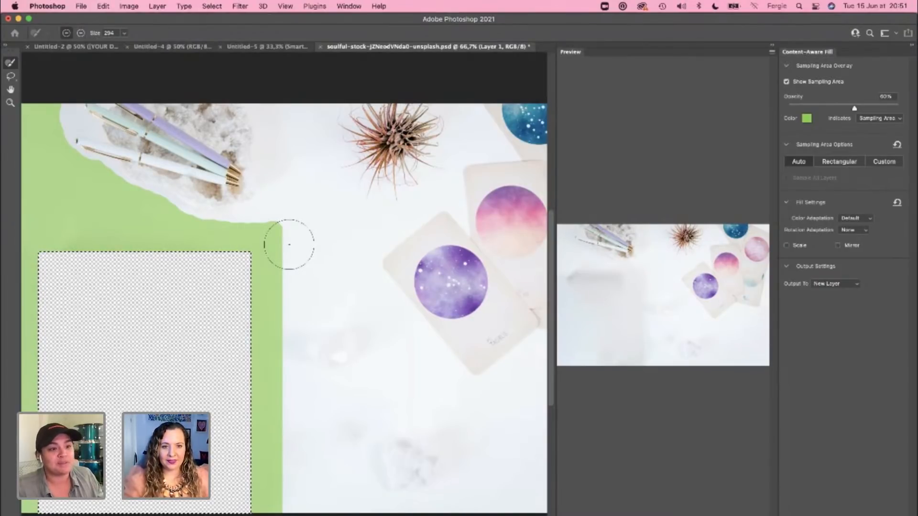
mouse_move(288, 244)
mouse_down()
mouse_move(294, 222)
mouse_move(272, 399)
mouse_move(275, 450)
mouse_move(297, 493)
mouse_up()
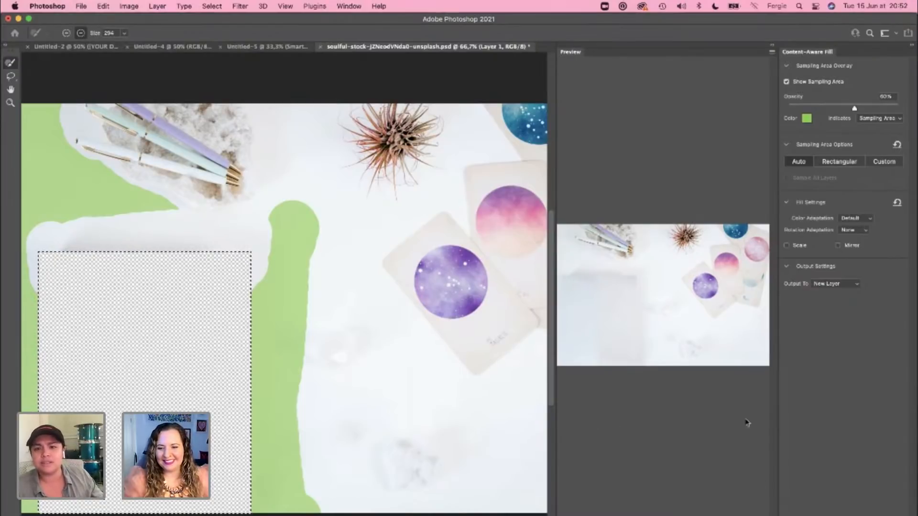
key(Escape)
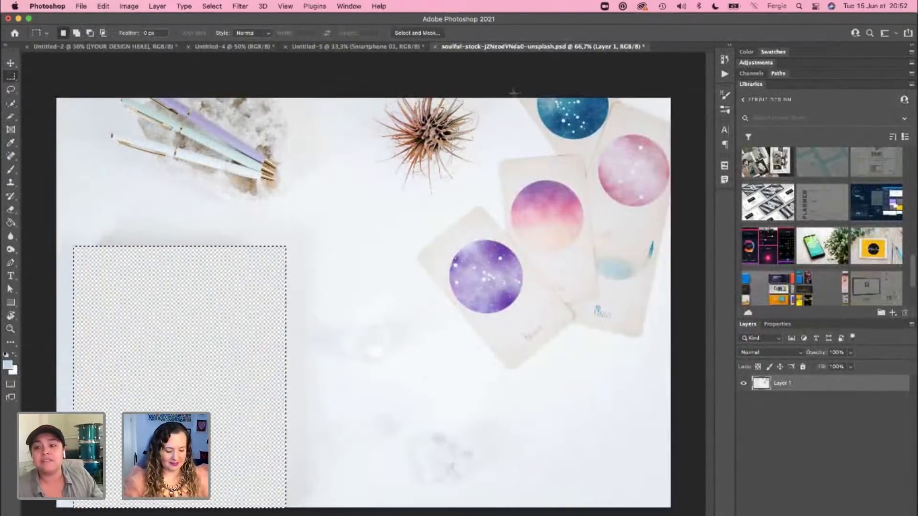
key(super+d)
Step: Try Select Subject on the photo and extend the selection over the cards with the Quick Selection tool
key(w)
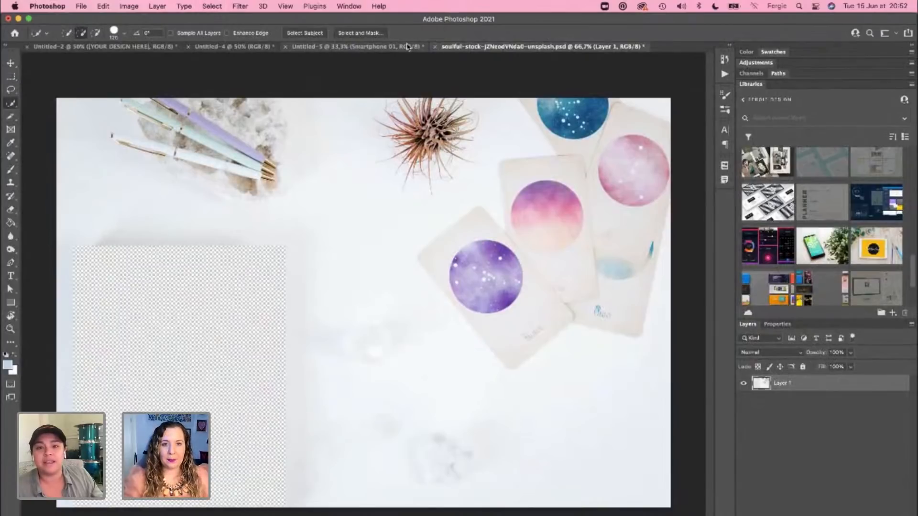
click(307, 35)
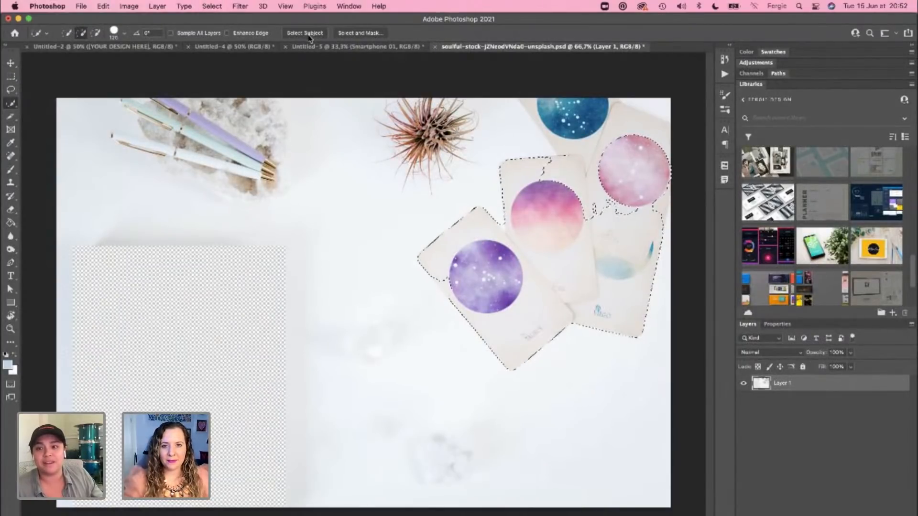
drag(548, 169, 593, 171)
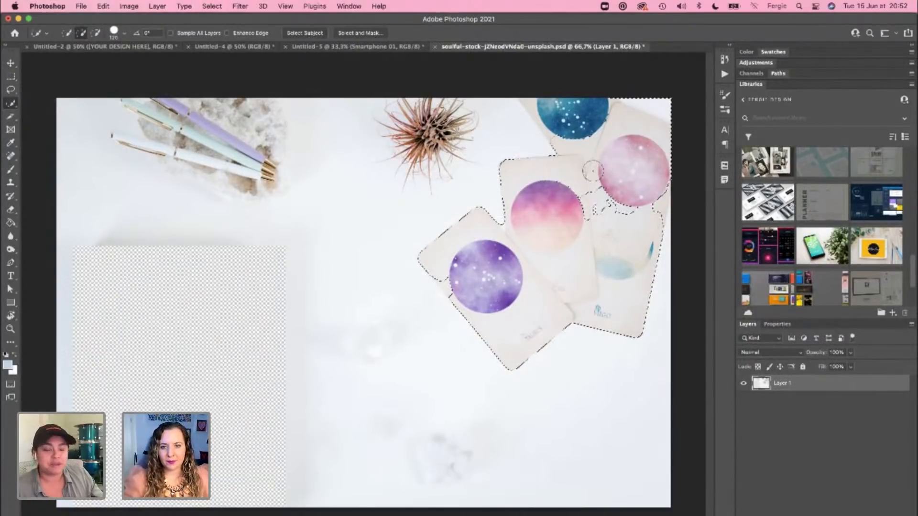
Step: Select the cards and plant with the Object Selection tool and add the pens and their stone to the selection
click(10, 109)
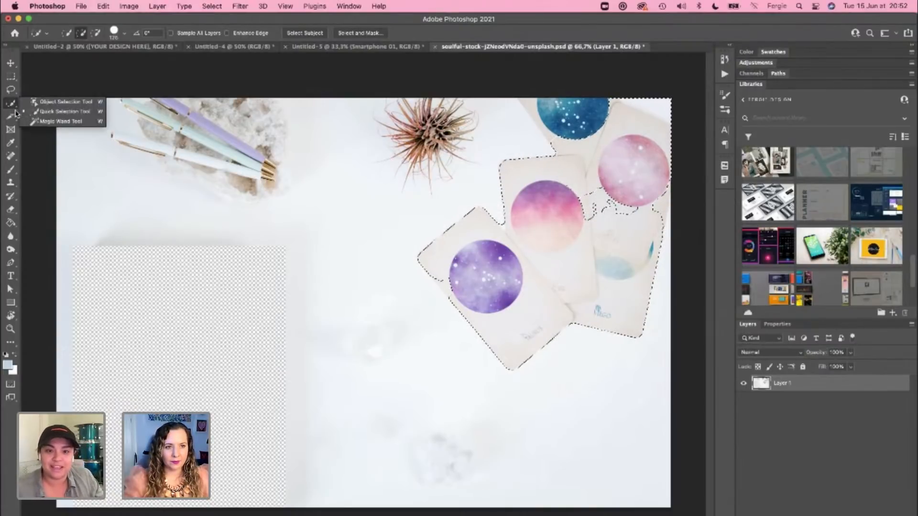
click(36, 103)
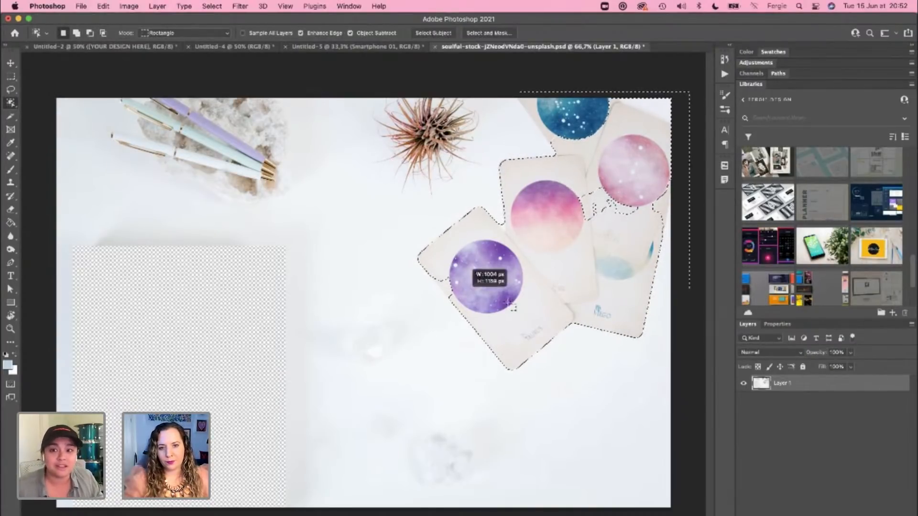
drag(510, 305, 333, 383)
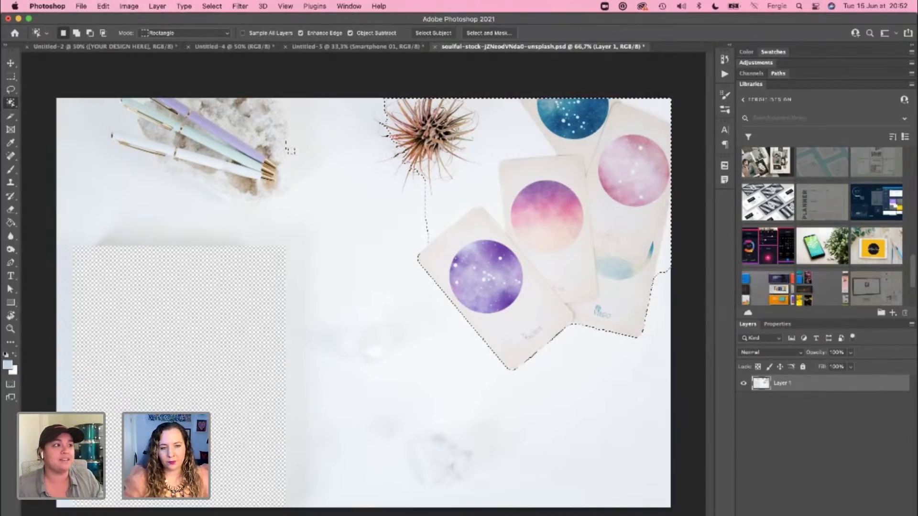
click(76, 33)
drag(75, 80, 319, 219)
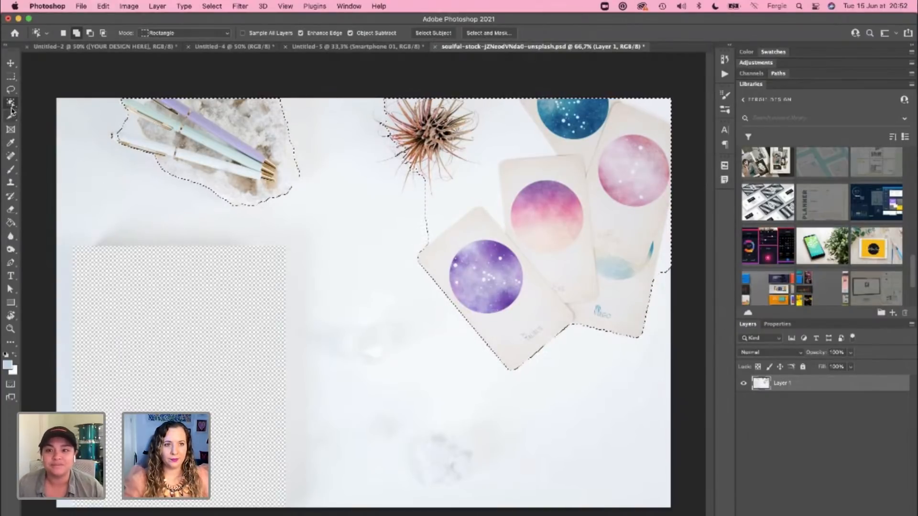
Step: Refine the selection around the cards with the Quick Selection tool, including the blue-circle card and subtracting the white background at their outer edges
key(shift+w)
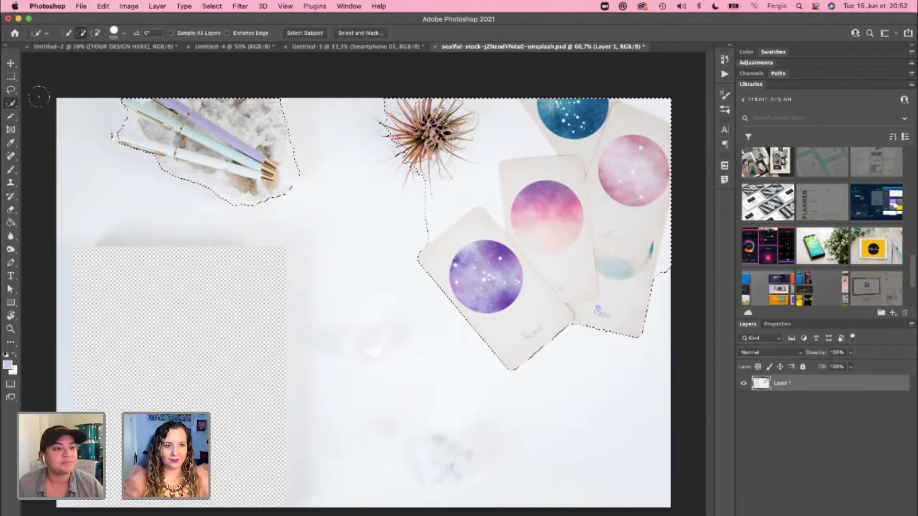
click(96, 33)
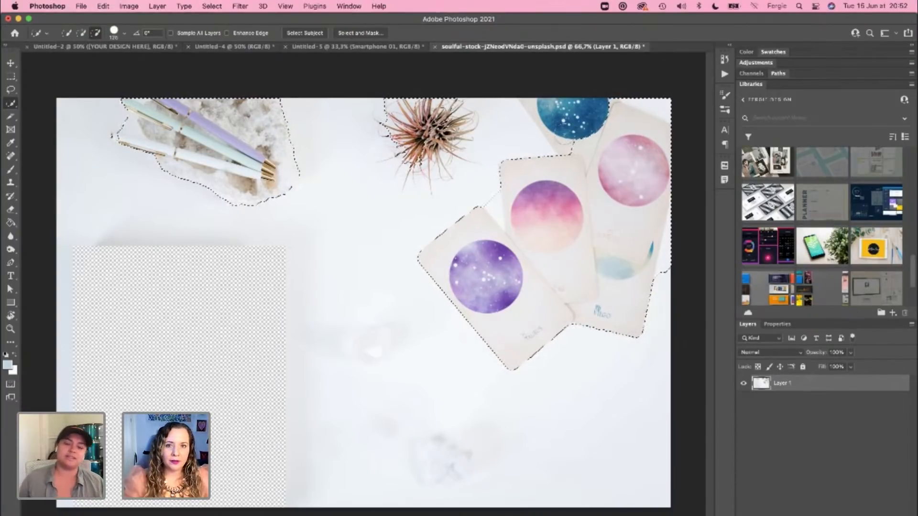
scroll(565, 144, up, 15)
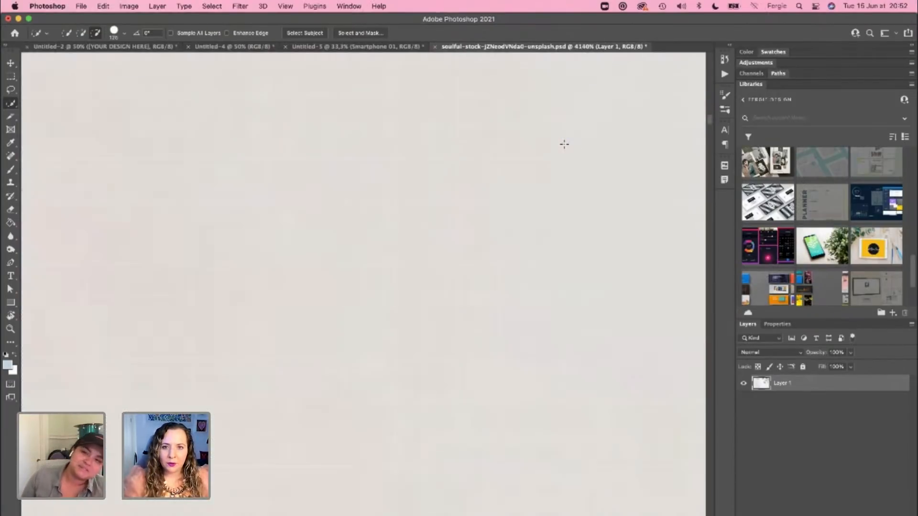
scroll(564, 144, down, 15)
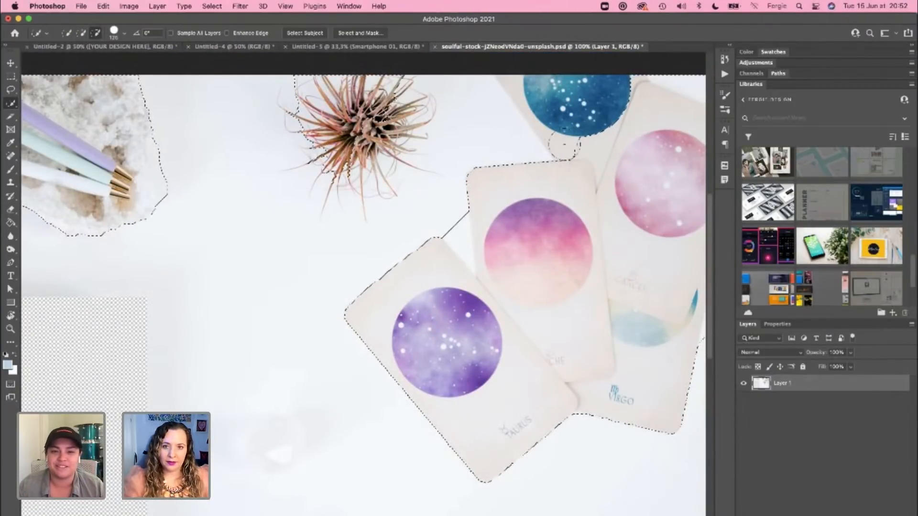
mouse_move(583, 153)
mouse_down()
mouse_move(548, 87)
mouse_move(530, 75)
mouse_up()
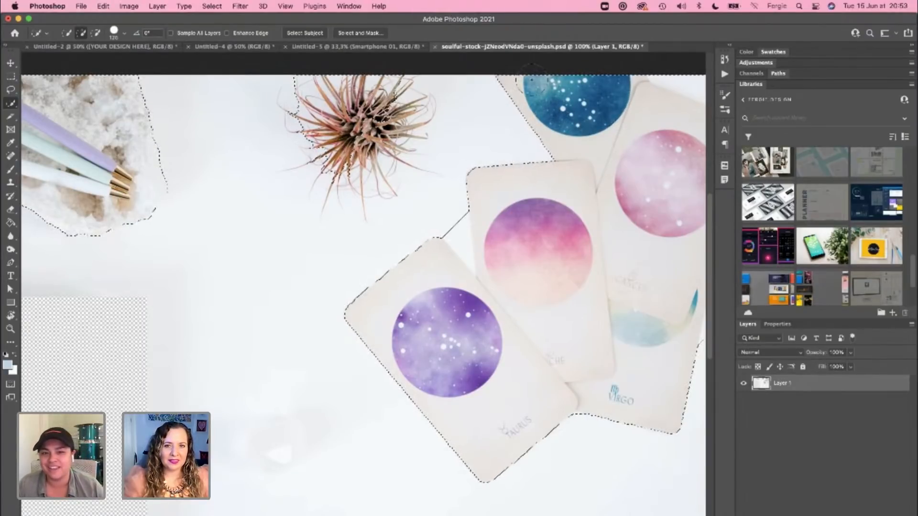
drag(526, 199, 474, 199)
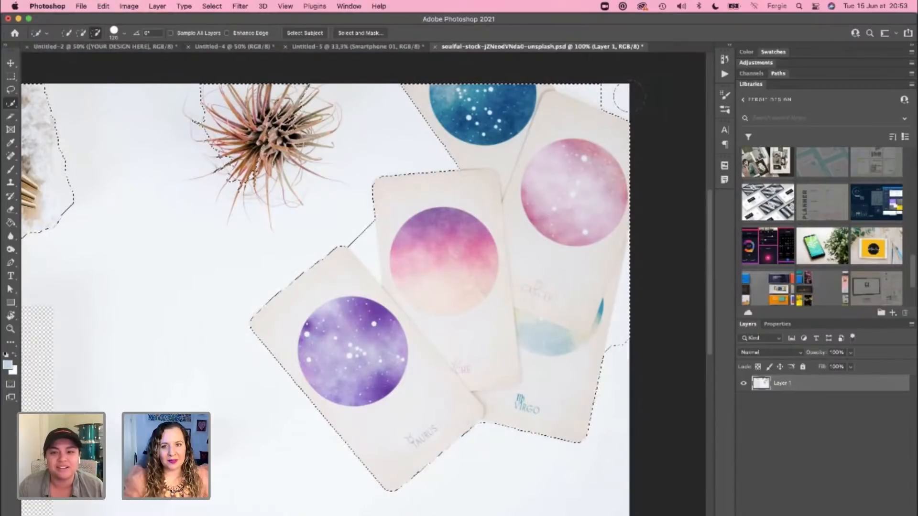
drag(630, 95, 587, 81)
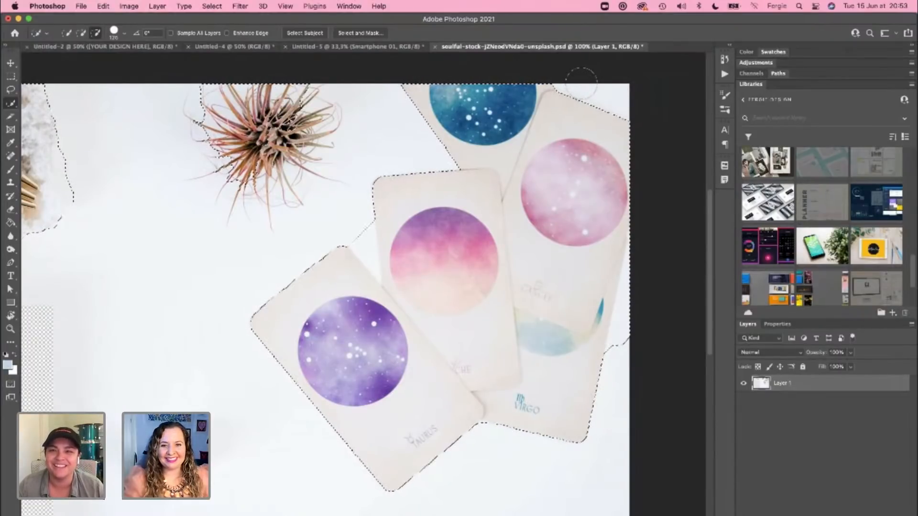
drag(630, 343, 638, 300)
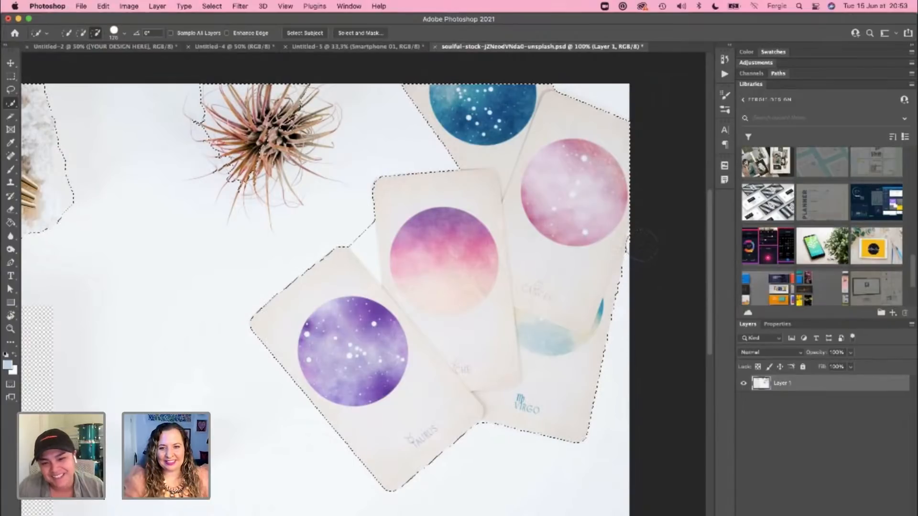
Step: Reduce the Quick Selection brush size and subtract the white gap between the purple-circle card and the pink-circle card
key(bracketleft)
key(bracketleft)
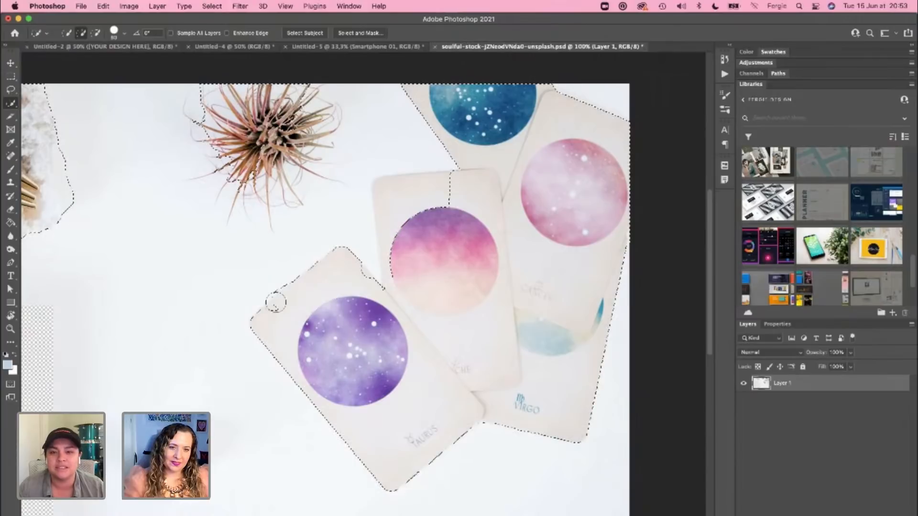
key(alt)
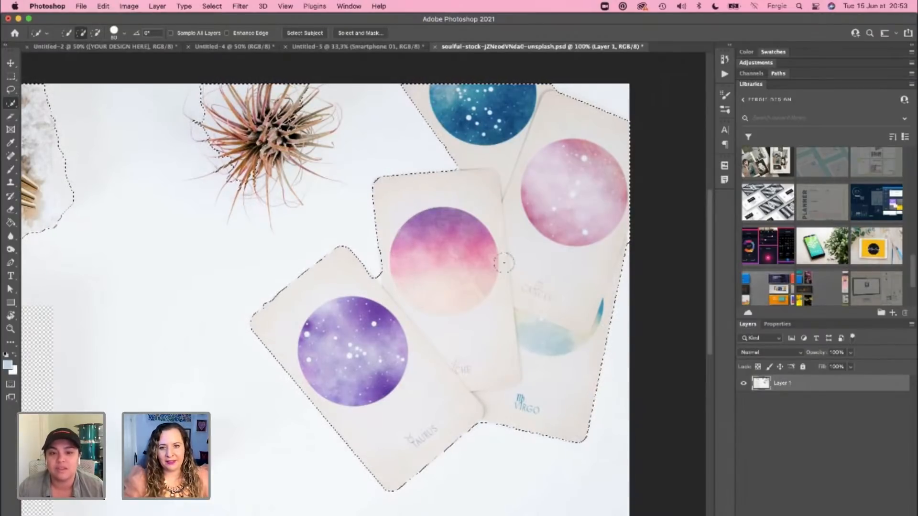
Step: Refine the Quick Selection around the white pen's end, subtracting the background between it and the mint pen
key(alt)
scroll(206, 350, left, 10)
scroll(357, 365, up, 3)
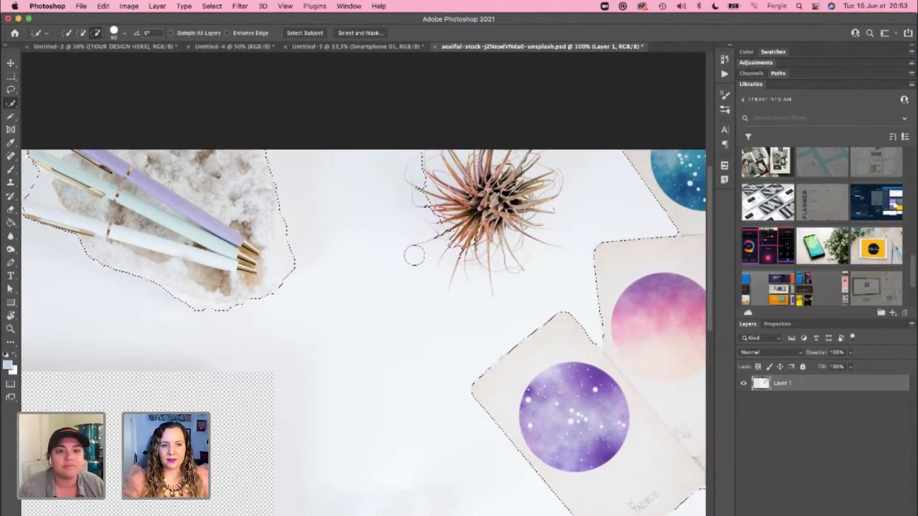
scroll(318, 237, left, 4)
scroll(318, 238, up, 1)
scroll(318, 237, left, 4)
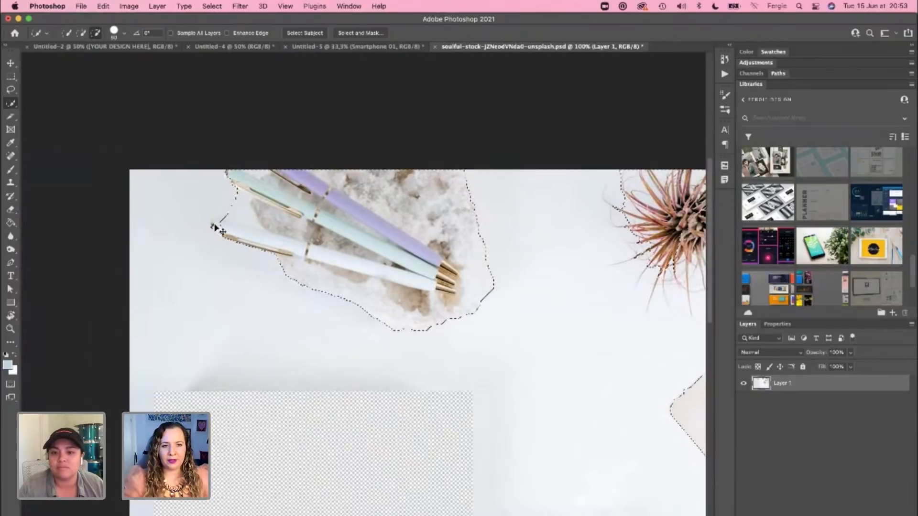
scroll(211, 221, up, 5)
scroll(215, 224, down, 3)
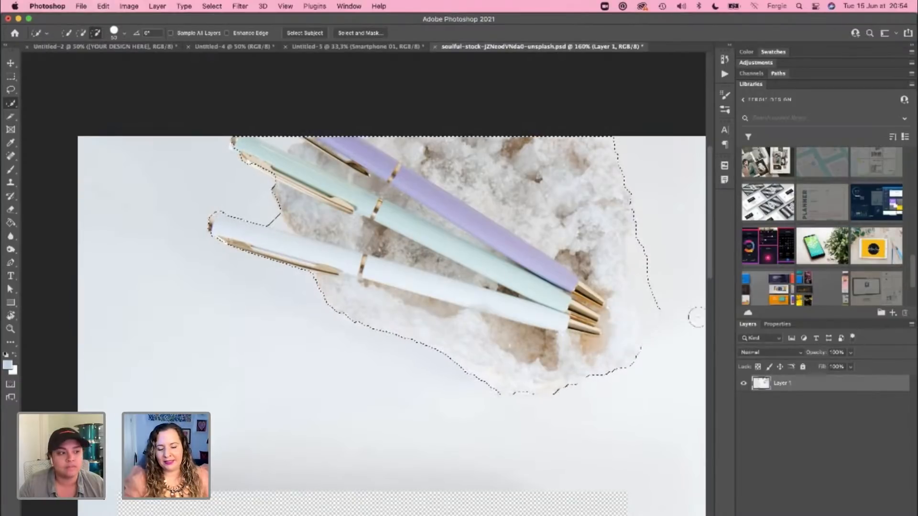
Step: Extend the selection with the Quick Selection tool to take in the whole air plant and the white area around its leaves
key(super+0)
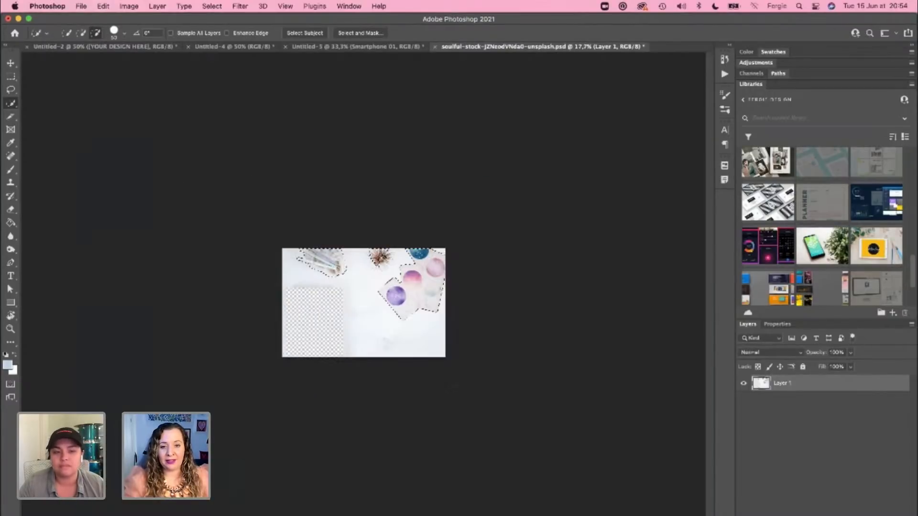
scroll(457, 386, up, 3)
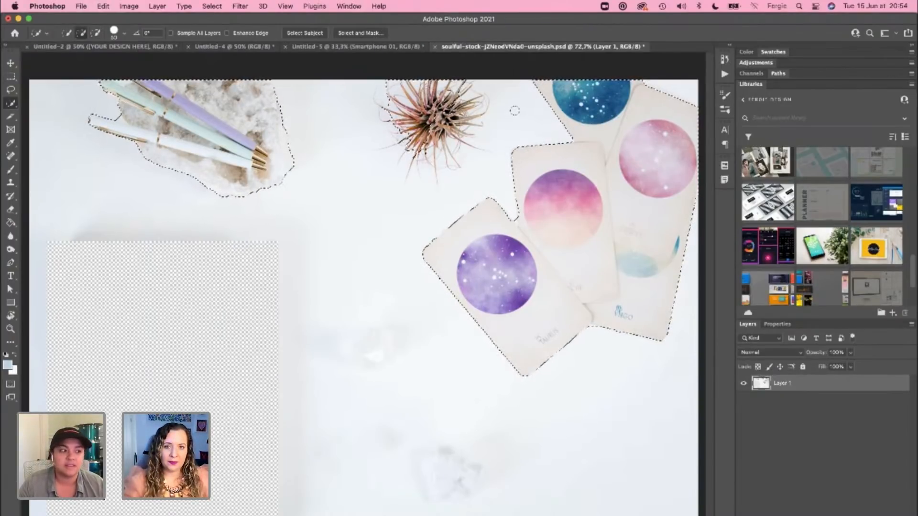
key(alt)
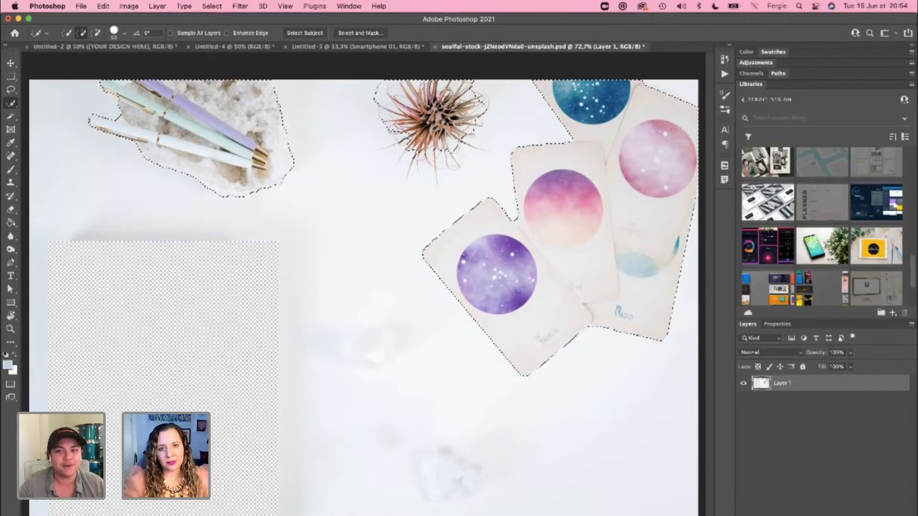
mouse_move(394, 142)
mouse_down()
mouse_move(421, 172)
mouse_move(406, 180)
mouse_move(443, 173)
mouse_move(428, 184)
mouse_move(473, 158)
mouse_up()
drag(481, 106, 472, 85)
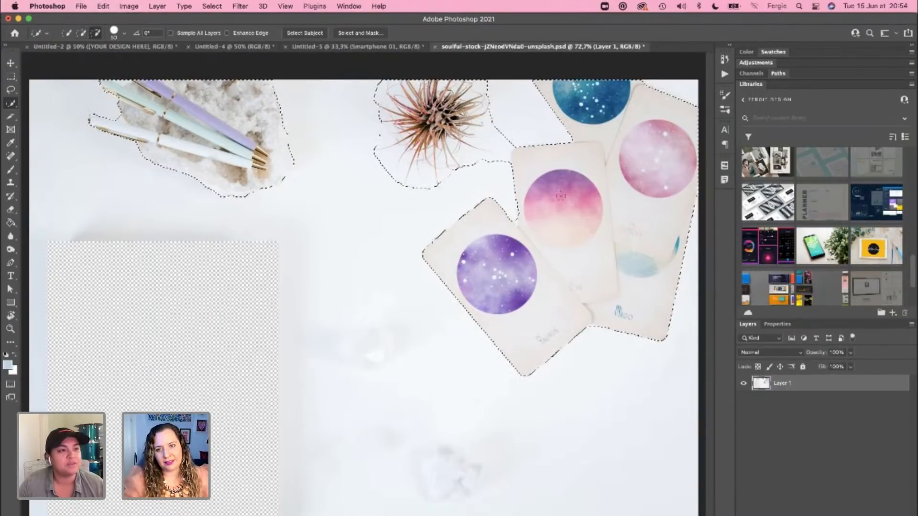
Step: Mask Layer 1 to the selected pens, plant and cards with a layer mask
click(834, 515)
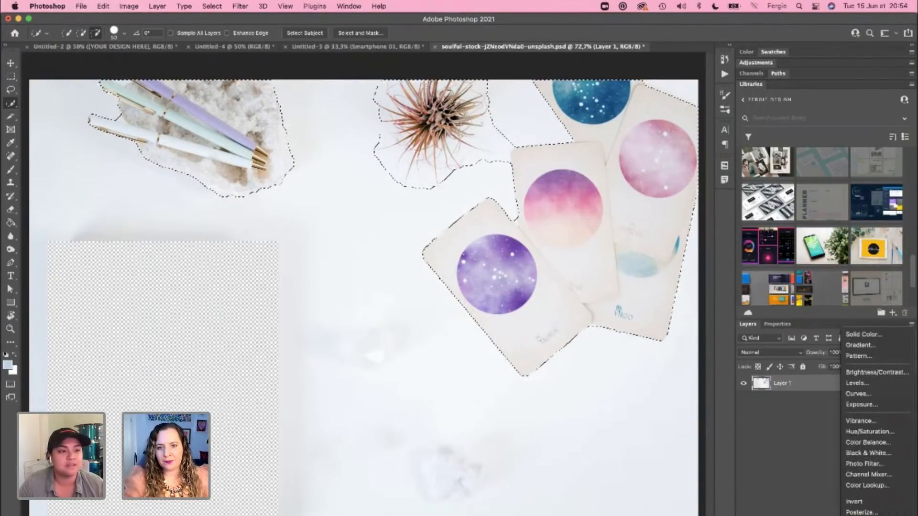
click(816, 515)
click(817, 515)
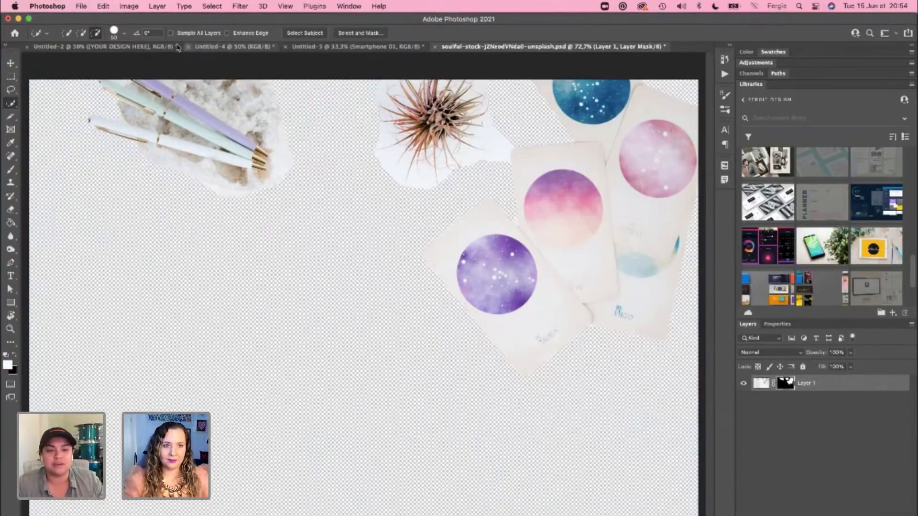
Step: Try a Color Range selection with Sampled Colors and a fuzziness of 200 on the masked layer
click(211, 6)
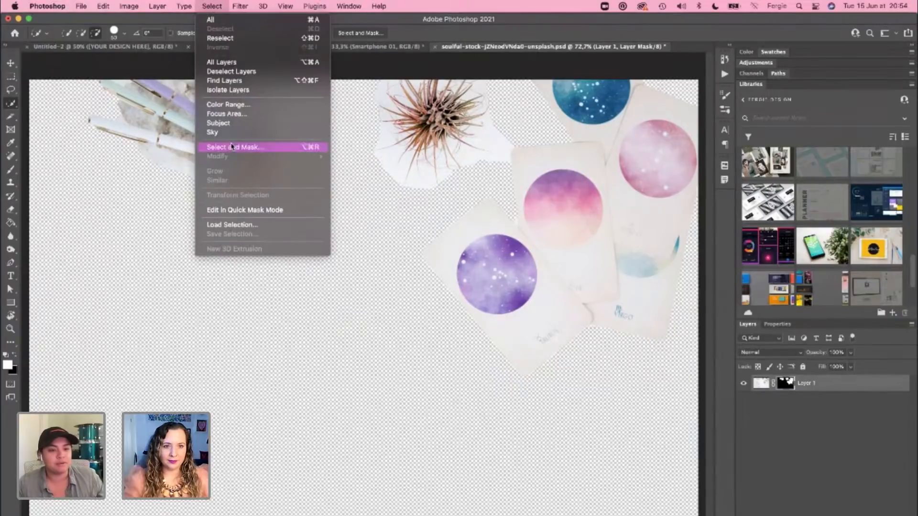
click(234, 109)
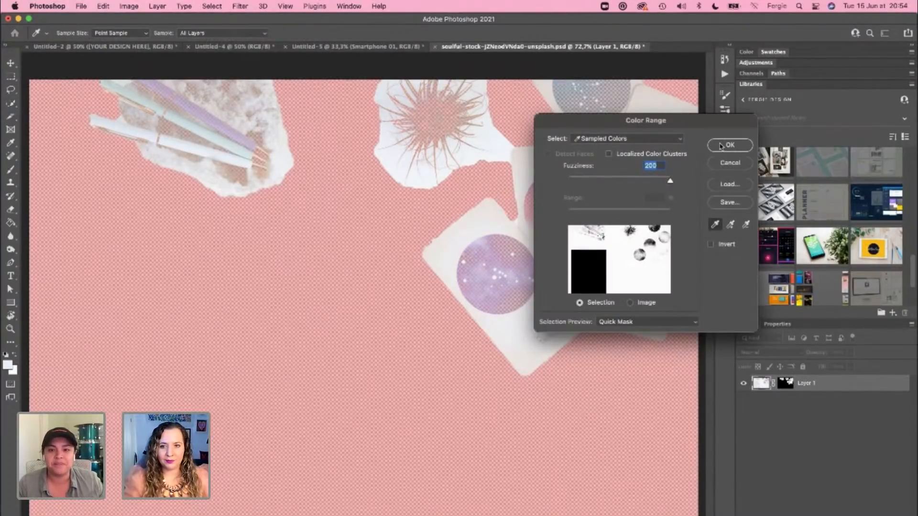
click(724, 146)
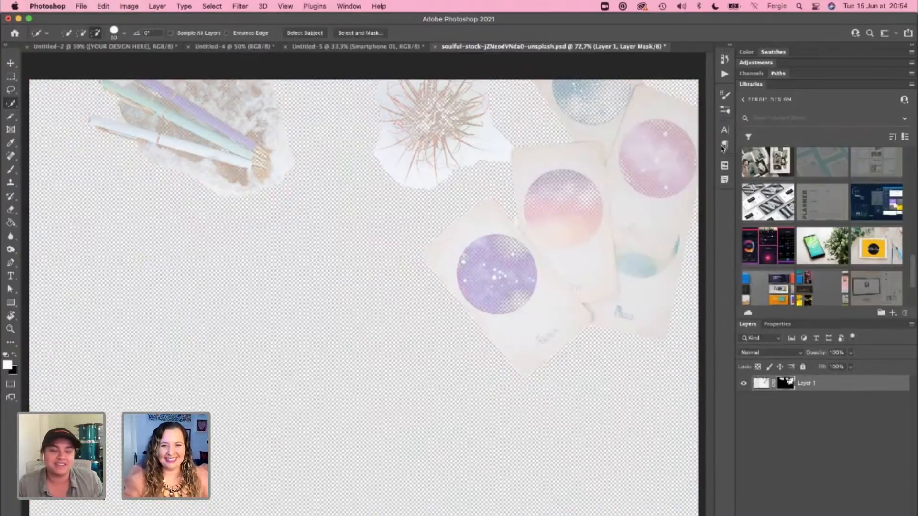
key(super+z)
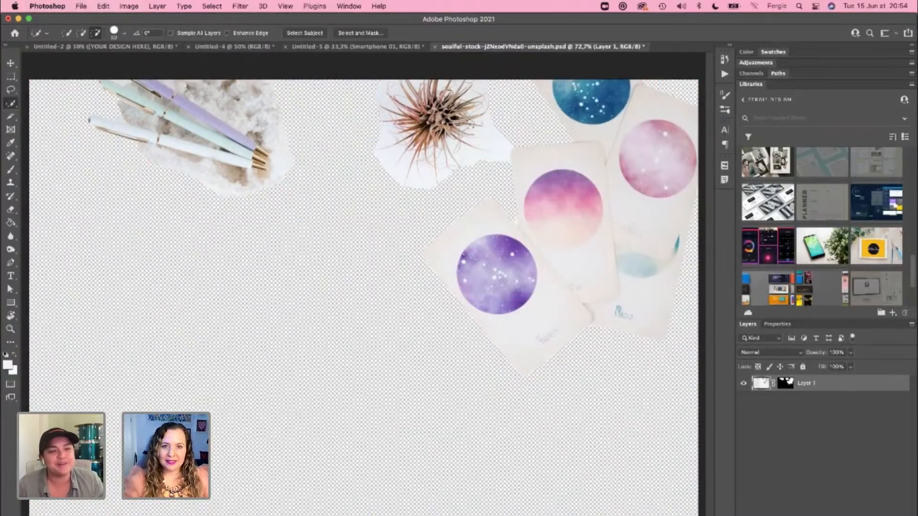
Step: Select the white background below and beside the air plant with the Magic Wand tool and delete it from the layer
scroll(471, 131, up, 8)
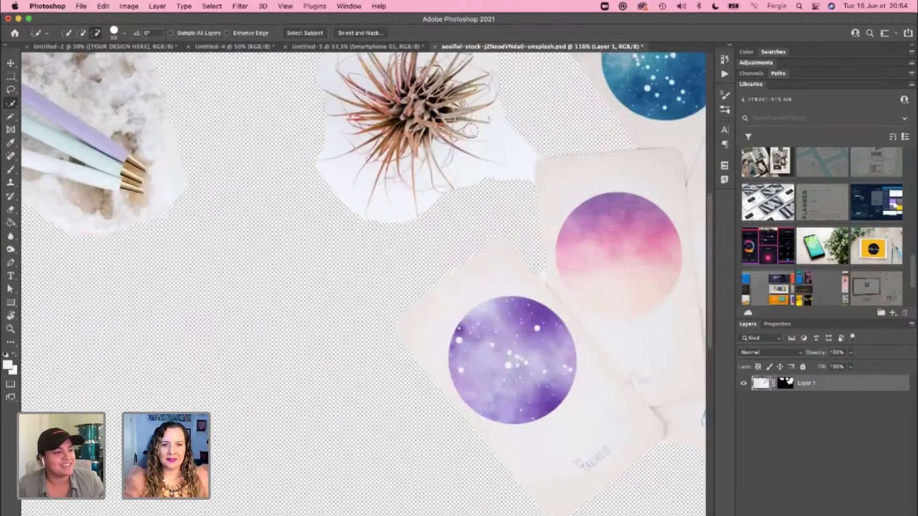
drag(438, 137, 416, 243)
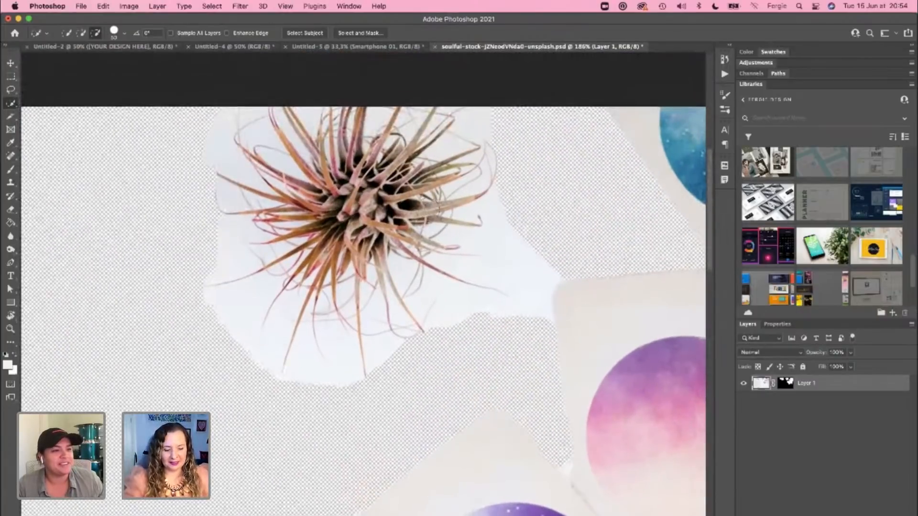
key(shift+w)
click(518, 292)
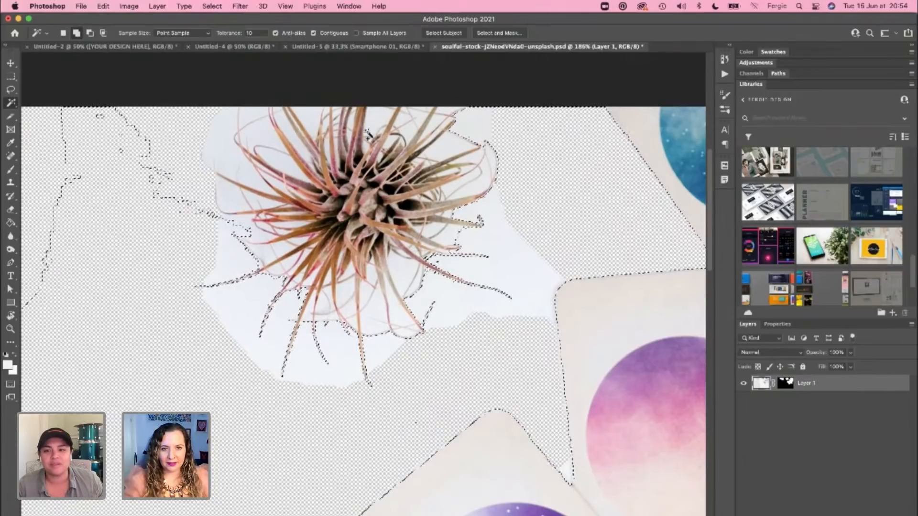
click(223, 126)
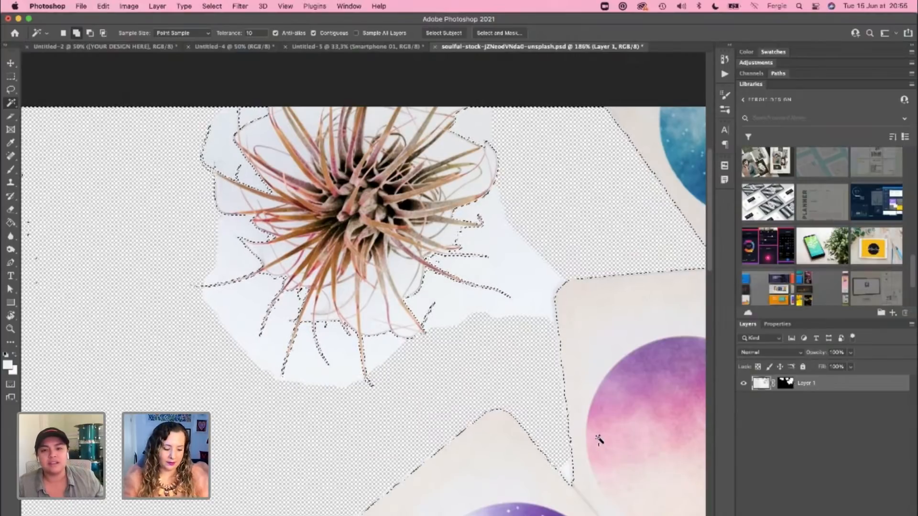
key(super+d)
click(495, 276)
key(Delete)
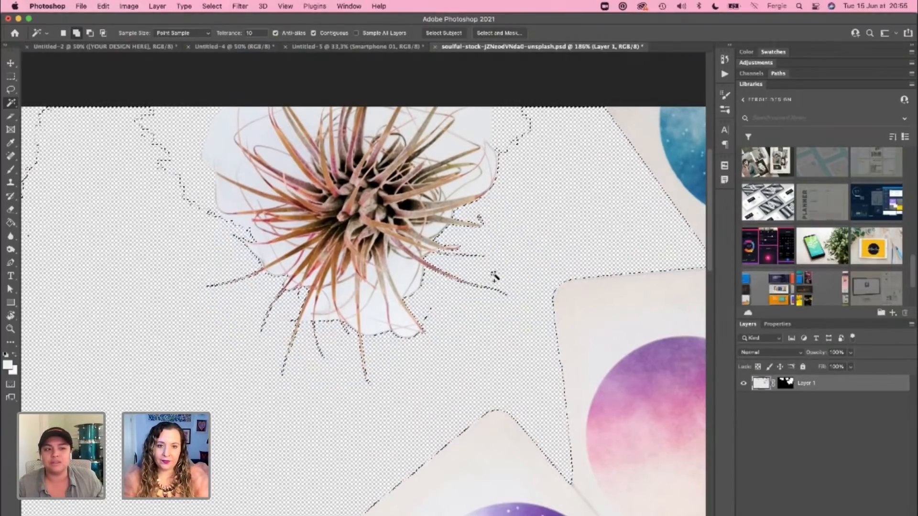
Step: Delete the remaining white patches above and between the air plant's upper leaves using Magic Wand selections, and clear the selection
click(229, 118)
click(253, 118)
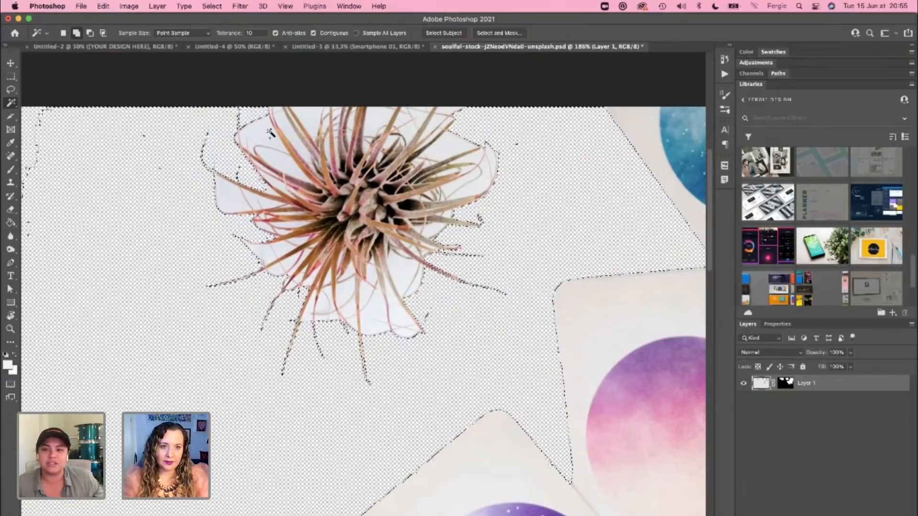
click(377, 124)
click(311, 119)
click(267, 137)
key(Delete)
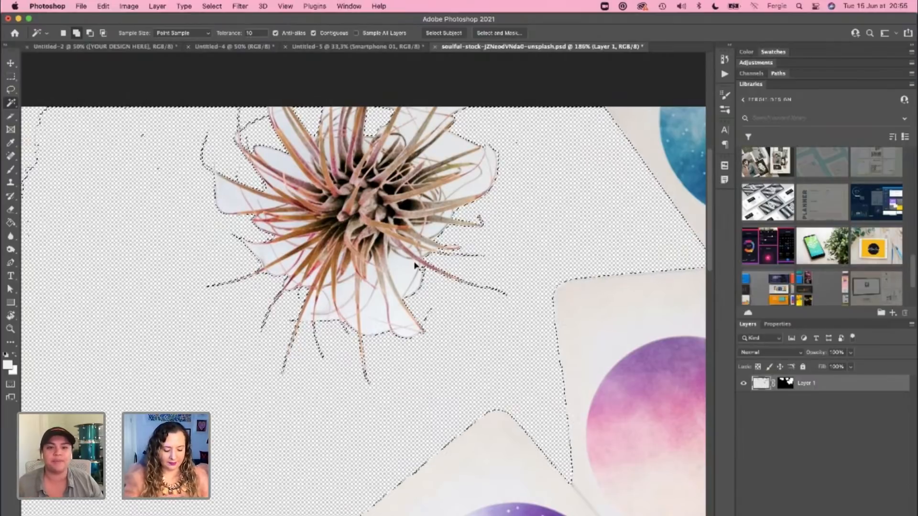
scroll(415, 265, down, 5)
key(ctrl+d)
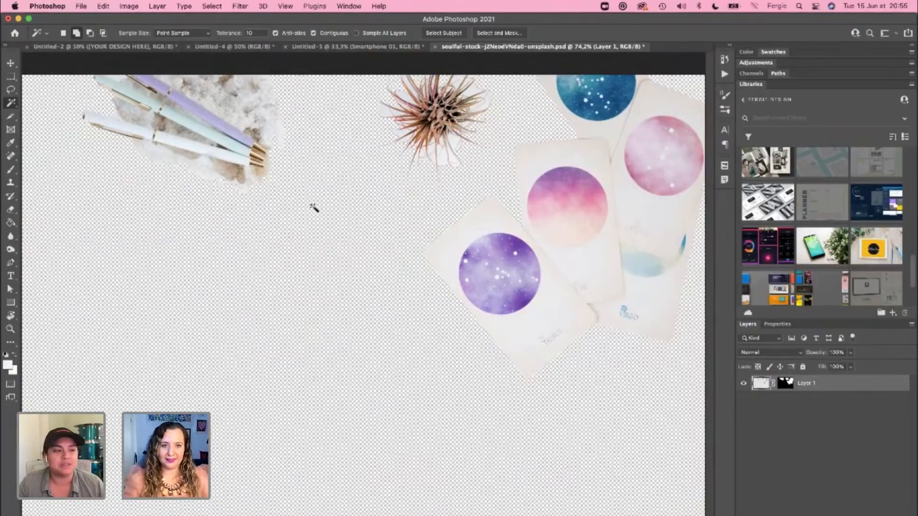
Step: Target Layer 1's mask with the Brush tool and save the Photoshop document
click(788, 385)
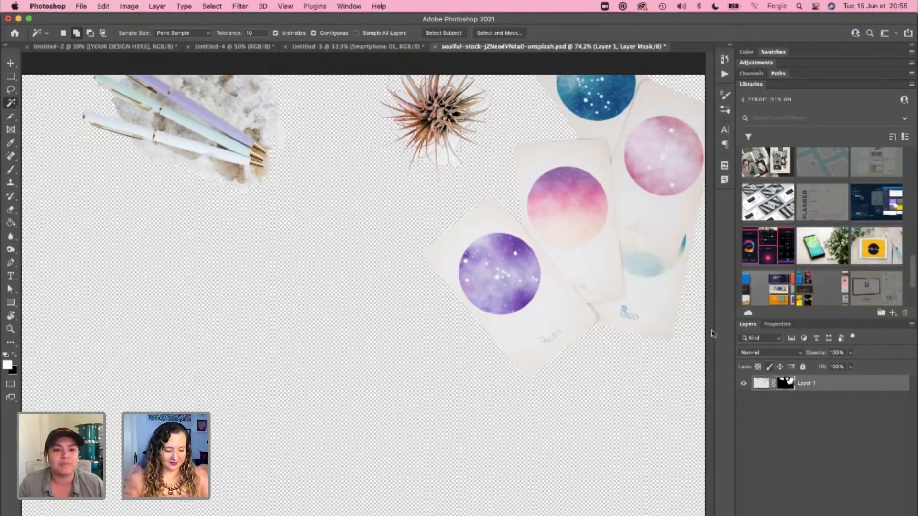
key(b)
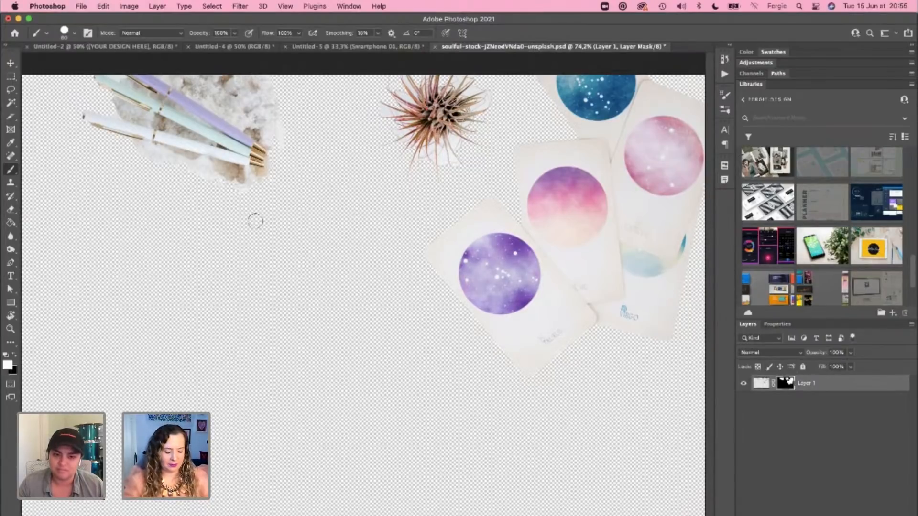
key(super+s)
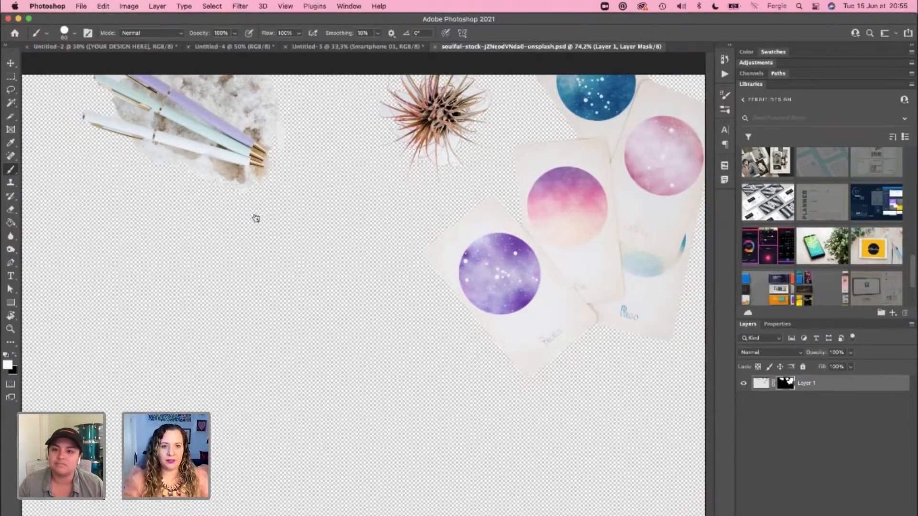
Step: Switch to XD and shift the header photo left inside its group until the cards fit within the Case Study 1 page
key(super+Tab)
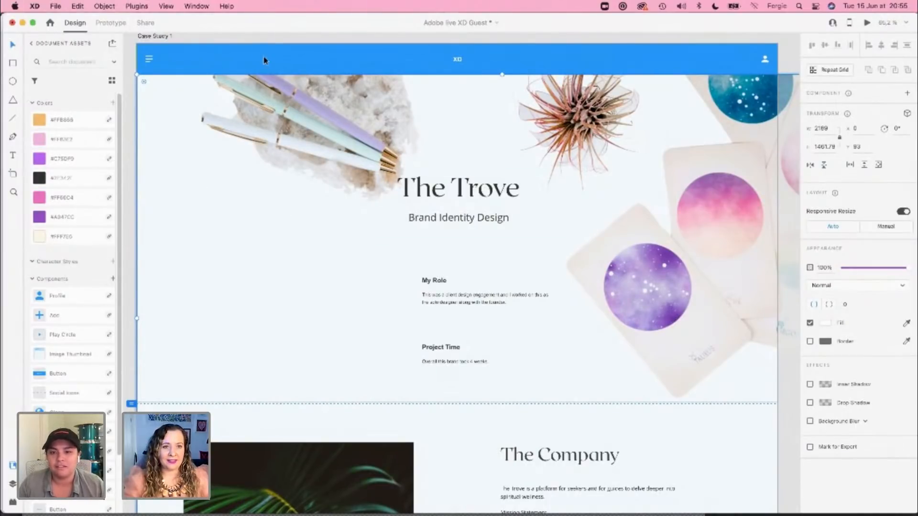
scroll(303, 179, up, 2)
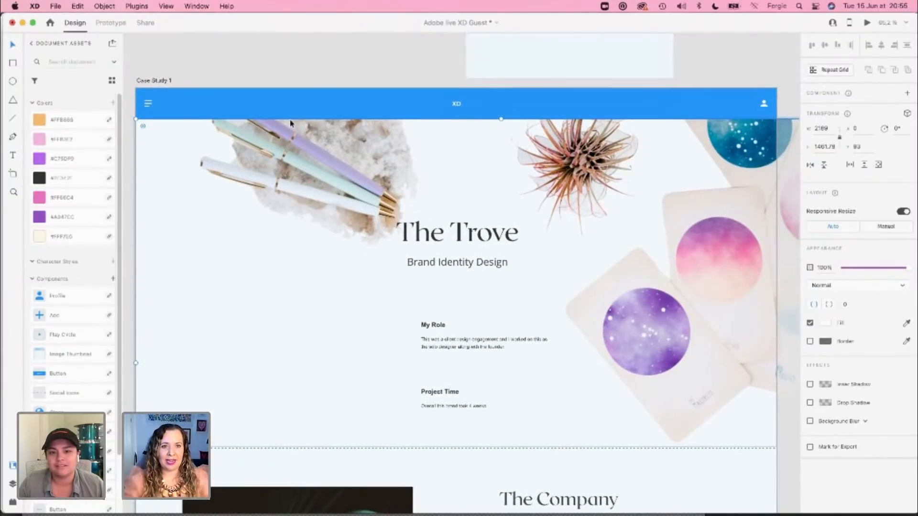
click(281, 67)
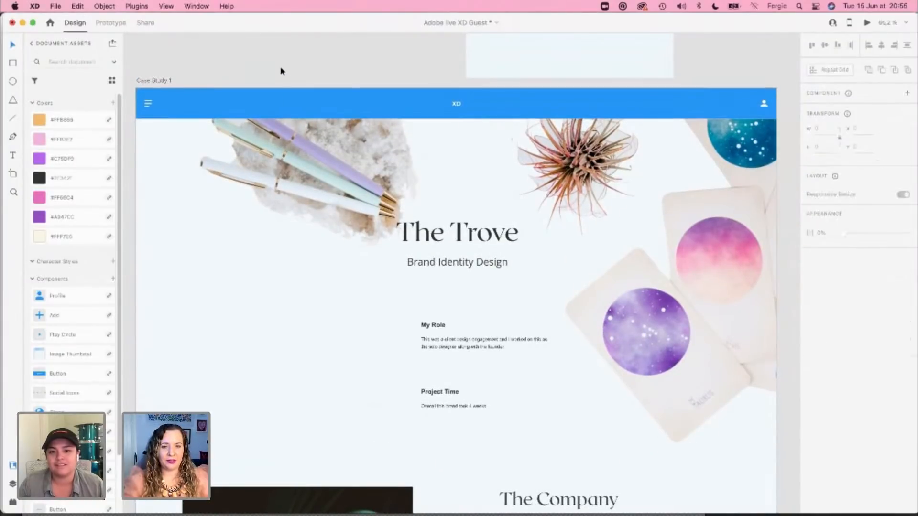
click(375, 174)
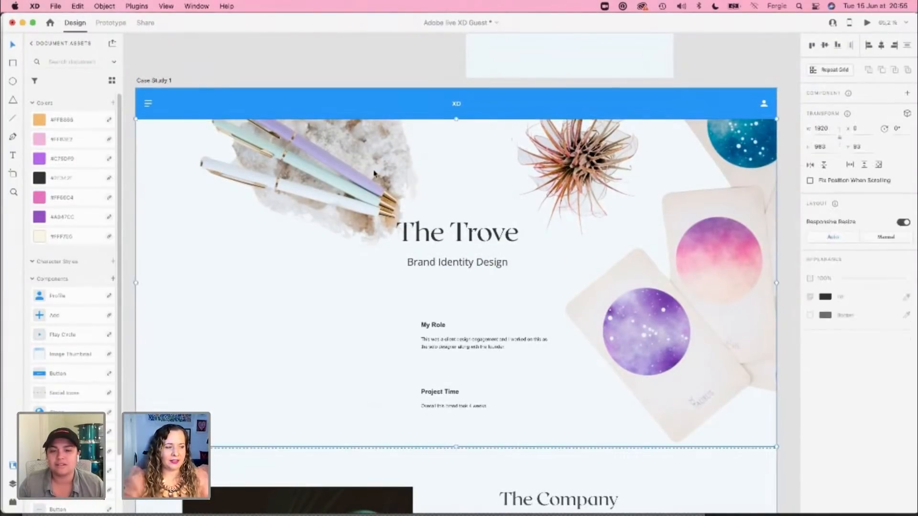
double_click(345, 177)
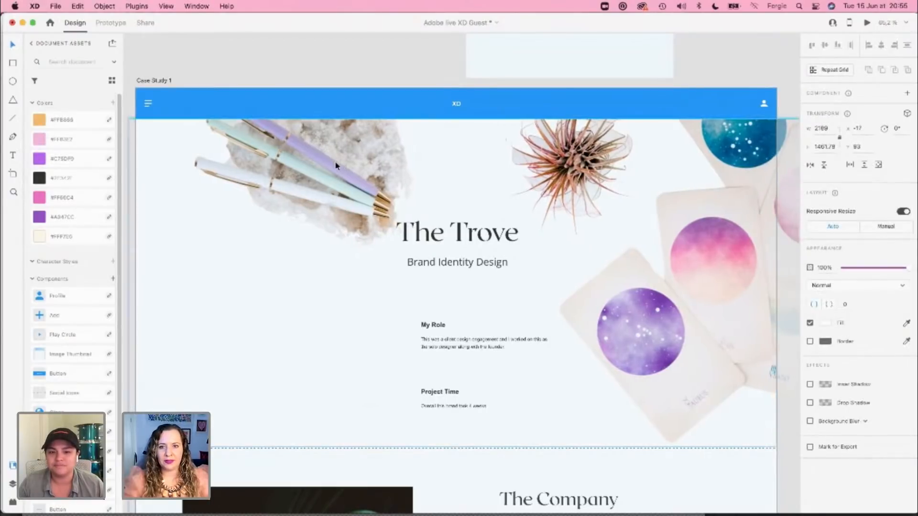
drag(345, 177, 258, 164)
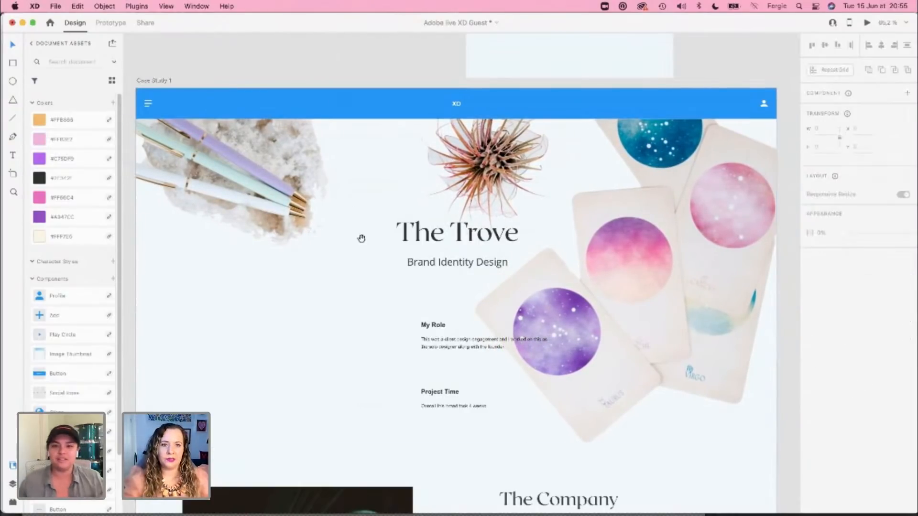
Step: Arrange the My Role and Project Time text groups side by side to the left of the cards
scroll(406, 176, down, 3)
scroll(406, 177, left, 2)
click(406, 177)
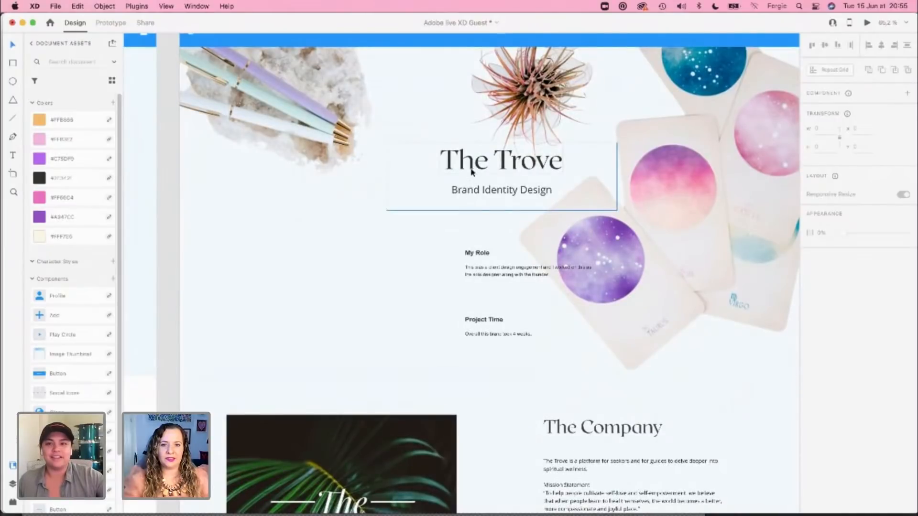
click(472, 256)
double_click(489, 327)
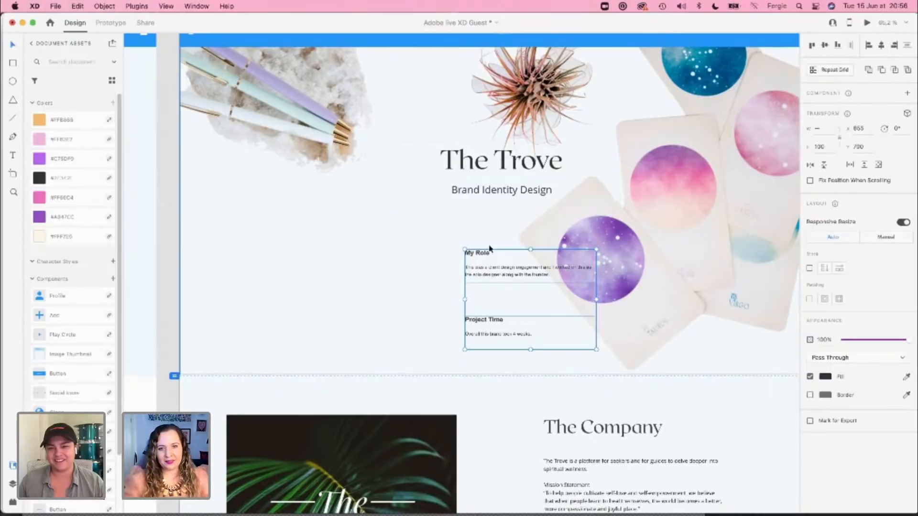
drag(490, 263, 423, 259)
click(281, 306)
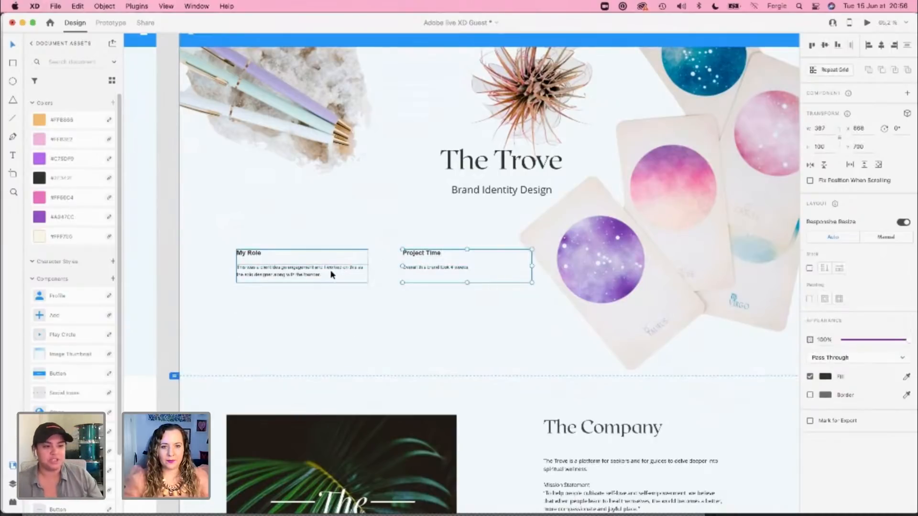
Step: Show the layout grid, lower My Role and Project Time onto its first and fifth columns, and place The Trove title group at X 143, Y 534
drag(329, 281, 313, 340)
key(super+shift+apostrophe)
double_click(407, 329)
drag(408, 329, 426, 327)
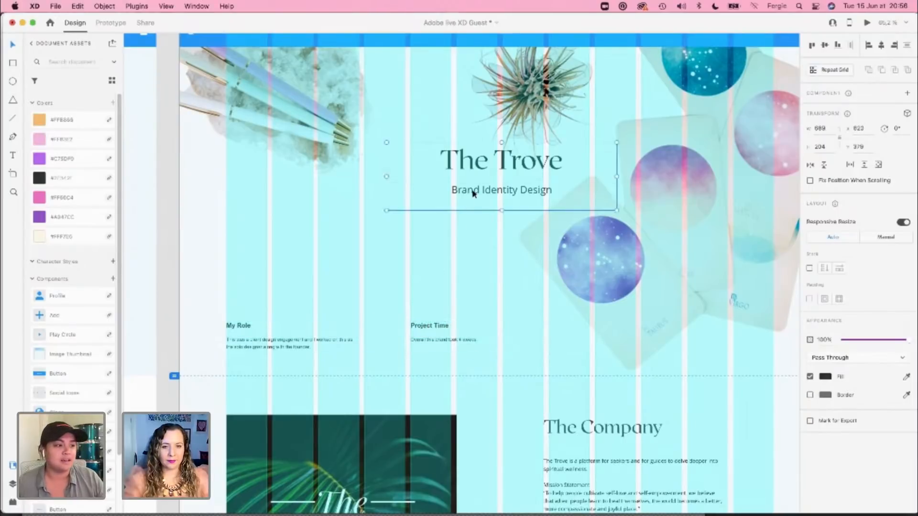
drag(473, 192, 313, 244)
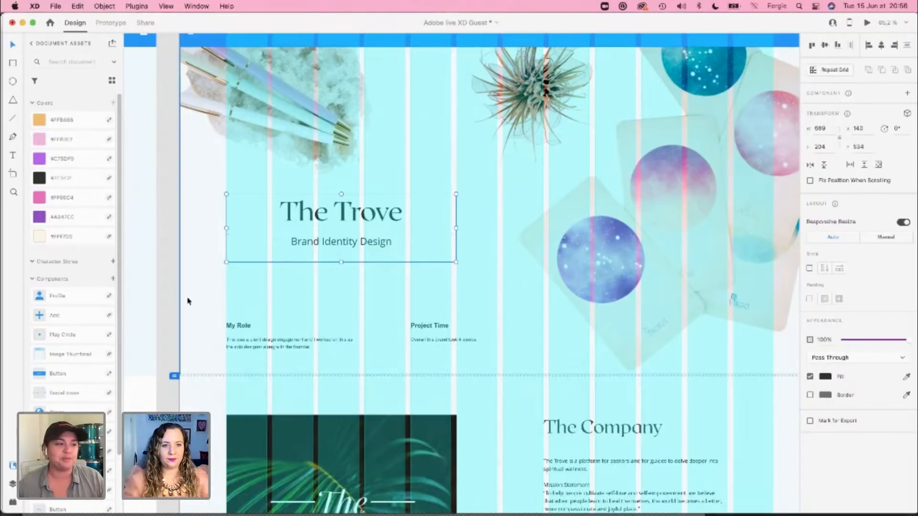
Step: Hide the layout grid and deselect The Trove title group
key(shift+super+apostrophe)
scroll(188, 298, down, 1)
scroll(188, 298, down, 2)
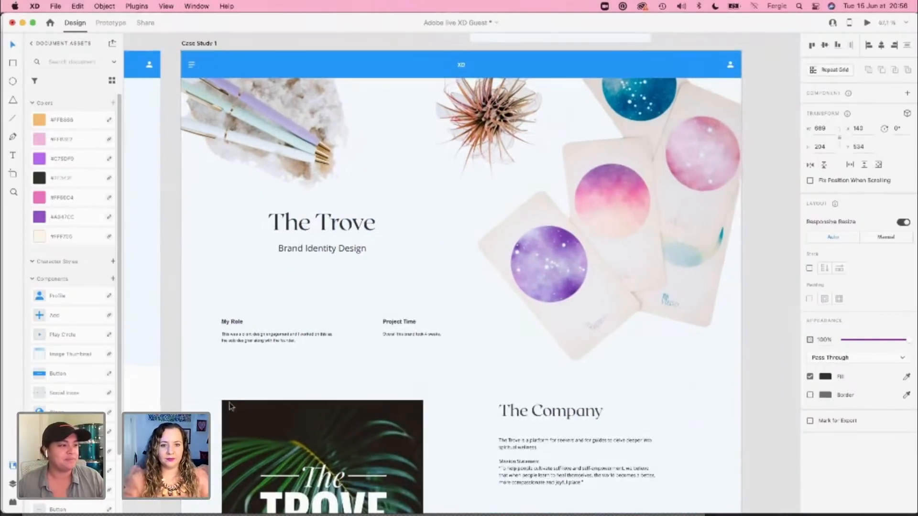
click(207, 393)
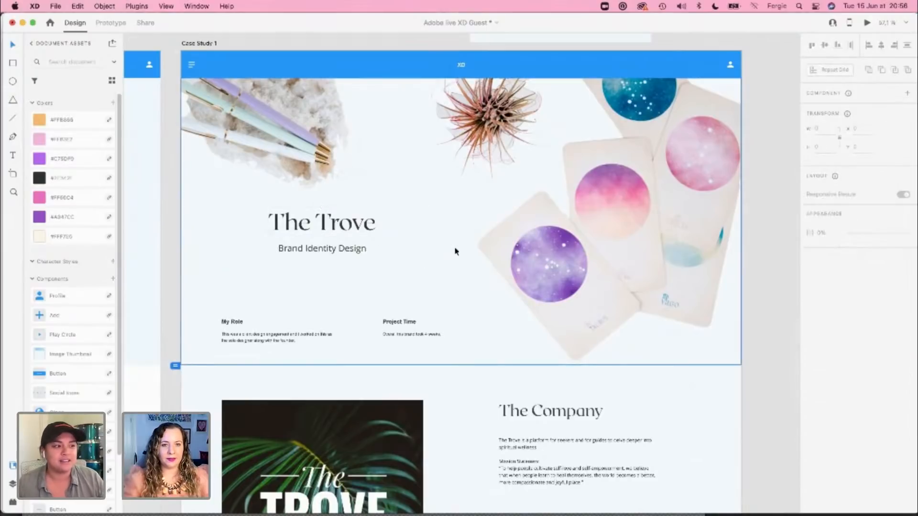
Step: Review the Case Study 1 page from the header down through The Company, The Brief and the image placeholder
scroll(455, 254, down, 1)
scroll(455, 254, down, 3)
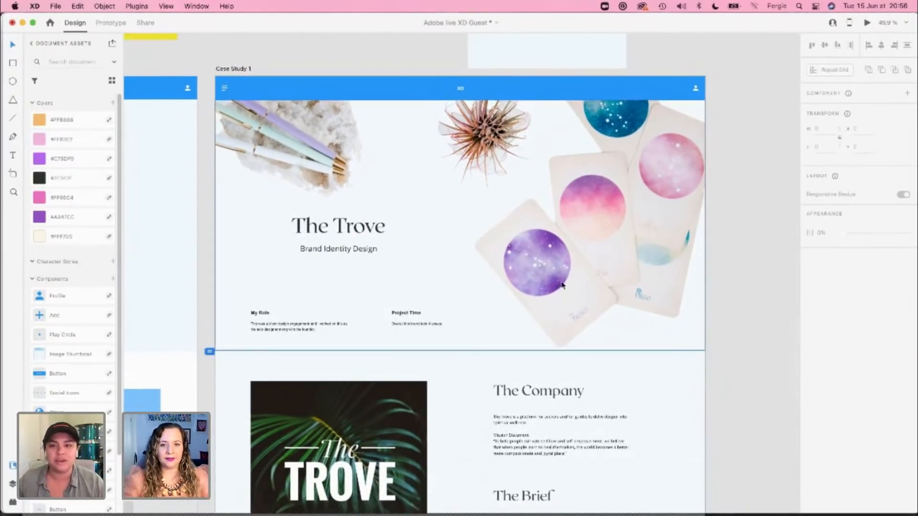
scroll(764, 317, down, 5)
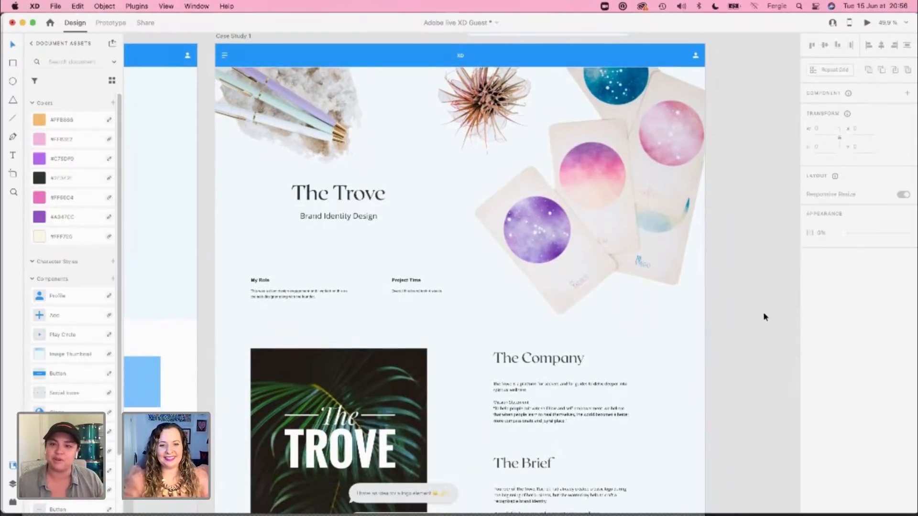
scroll(764, 315, down, 8)
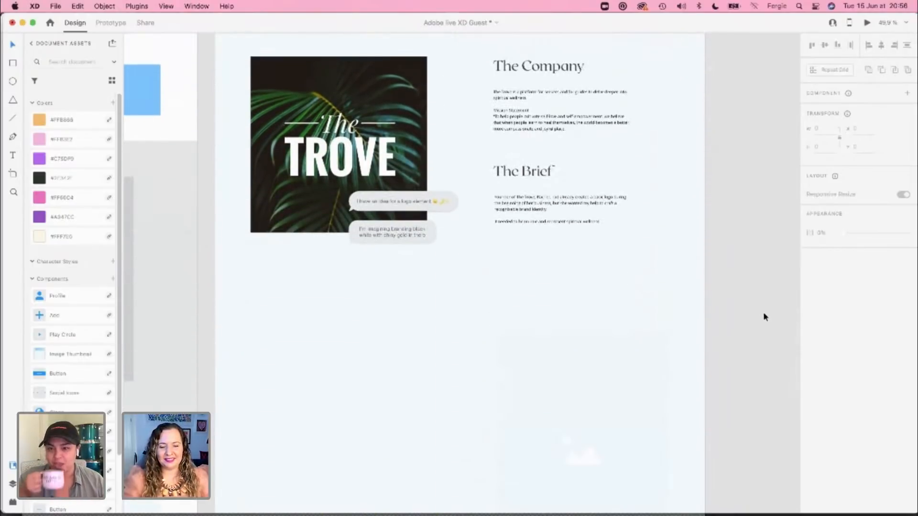
scroll(764, 316, down, 1)
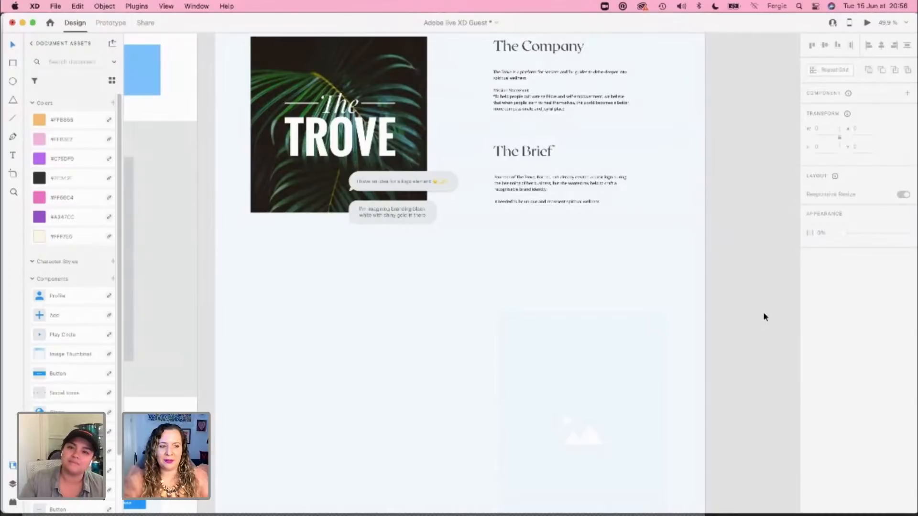
scroll(764, 312, up, 3)
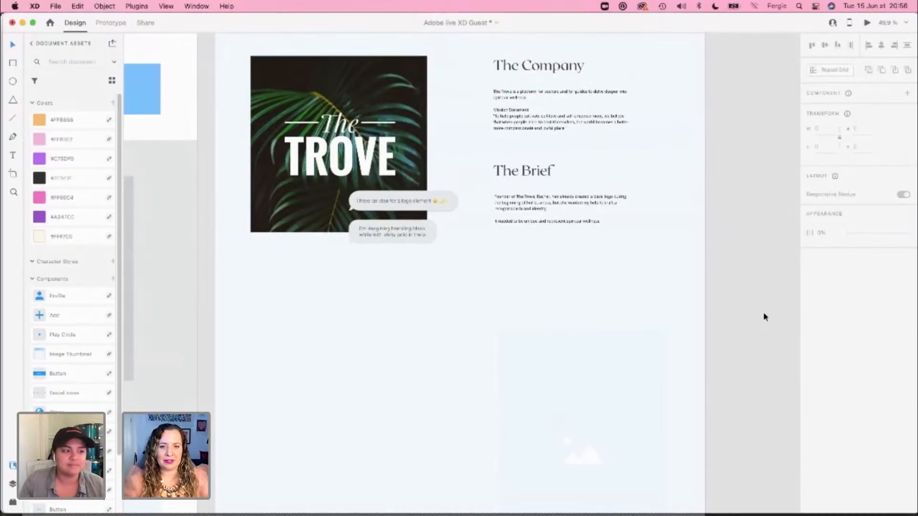
scroll(764, 317, up, 4)
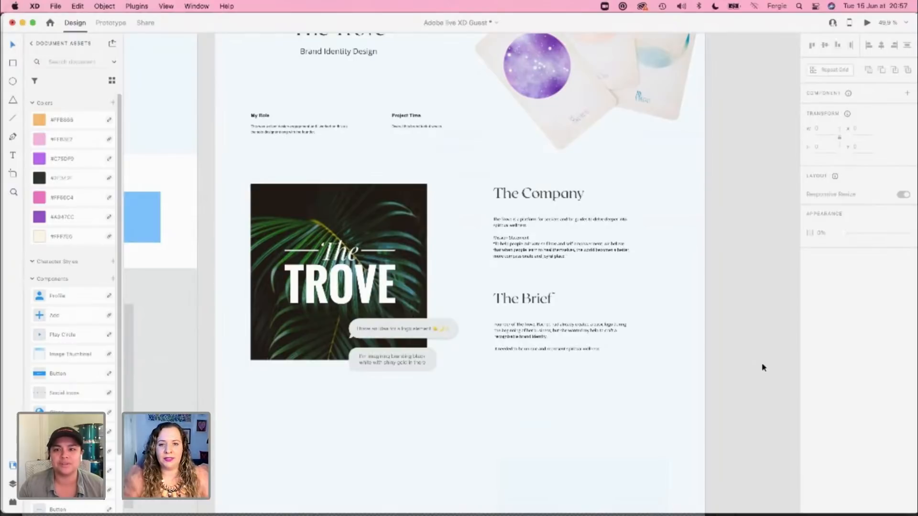
scroll(763, 367, down, 4)
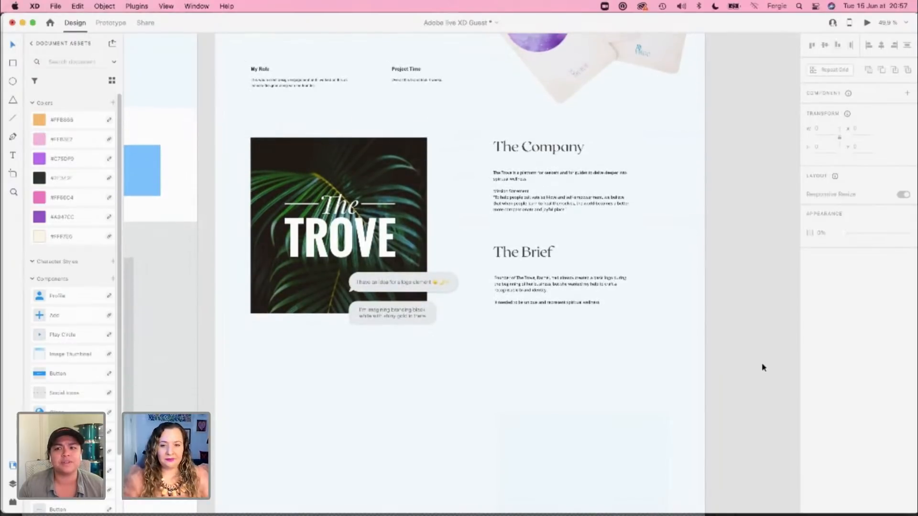
Step: Switch to the Case Studies document and copy the Moodboard section with its iPad photo, heading, paragraph and white rectangle
key(super+grave)
scroll(763, 367, down, 8)
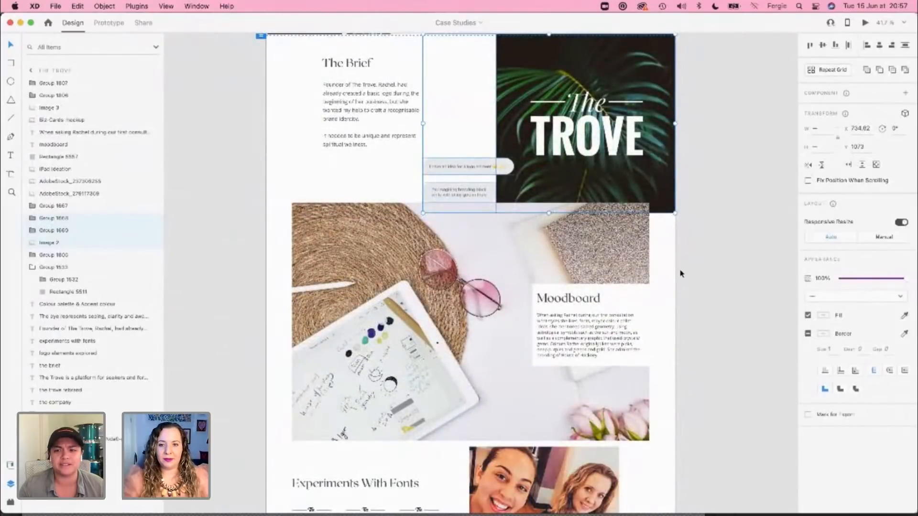
click(566, 393)
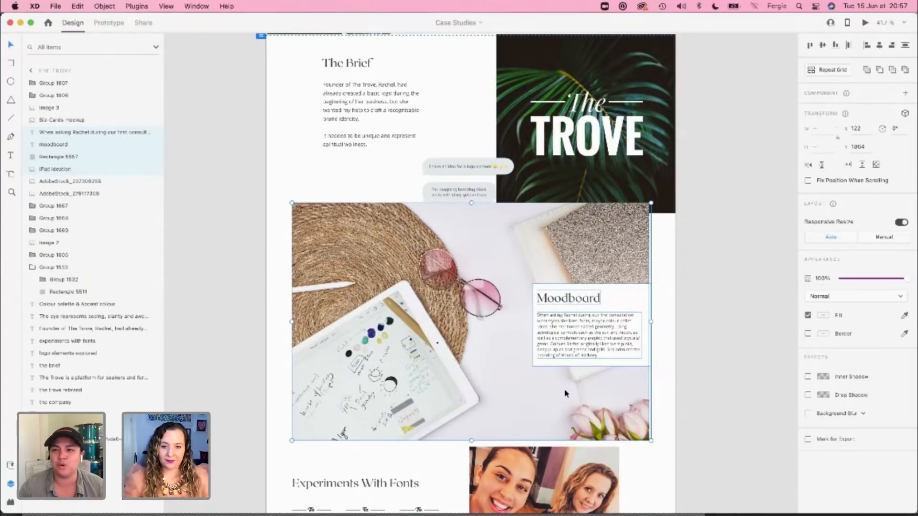
Step: Return to the Adobe live XD Guest document, move the image placeholder down and paste the Moodboard section below The Brief
key(super+grave)
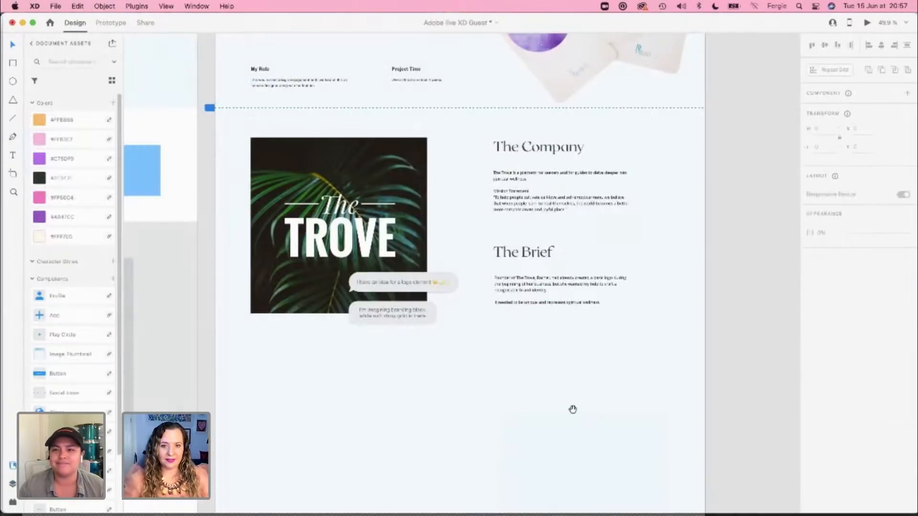
drag(572, 408, 571, 257)
drag(571, 334, 568, 277)
click(570, 281)
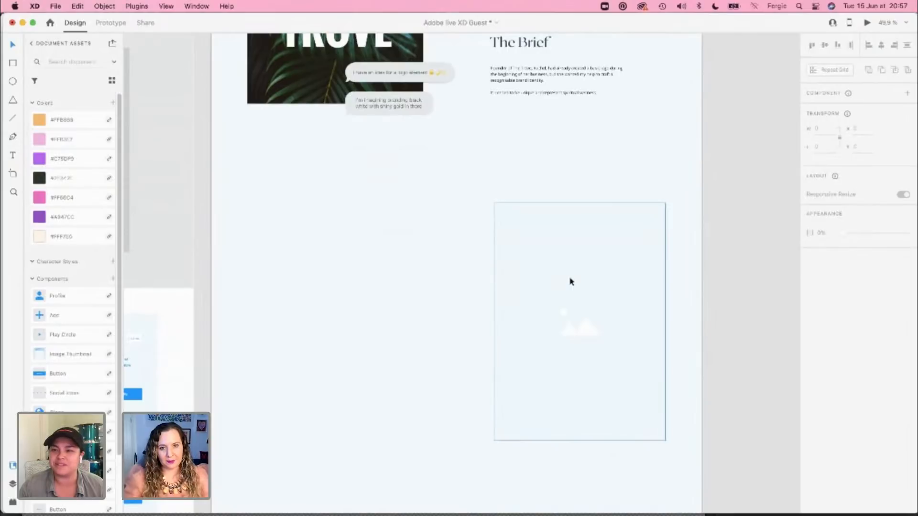
drag(591, 234, 599, 467)
click(588, 400)
key(super+v)
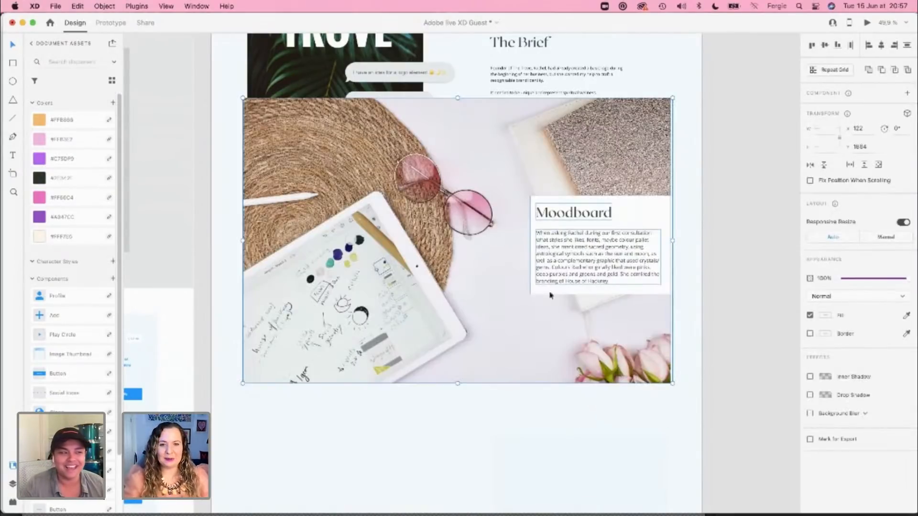
Step: Lower the Moodboard section to Y 2002 and, with the layout grid shown, enlarge its photo to the full page width, 1920 by 1280
drag(537, 250, 543, 301)
key(super+shift+apostrophe)
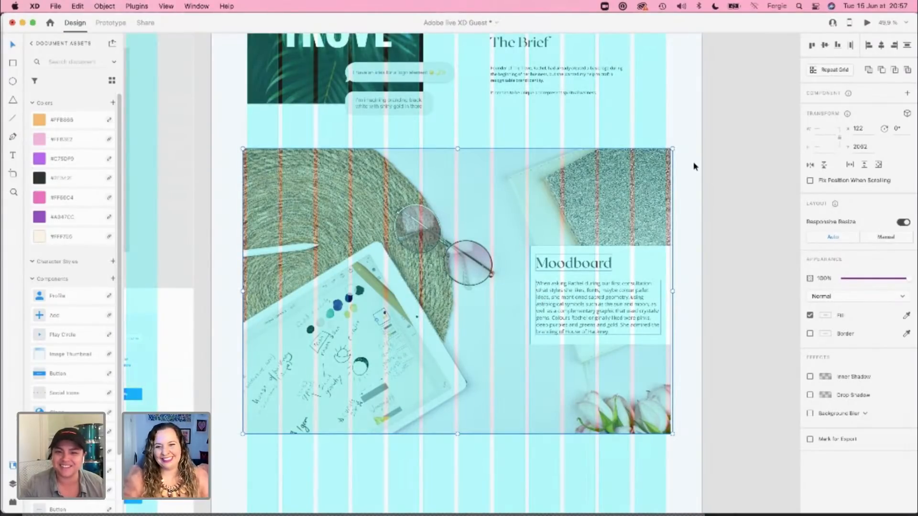
click(615, 174)
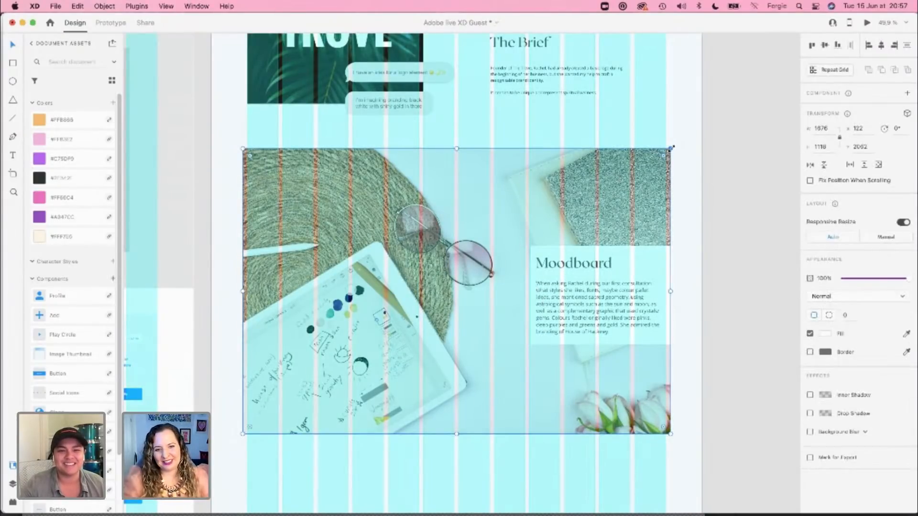
drag(671, 148, 704, 127)
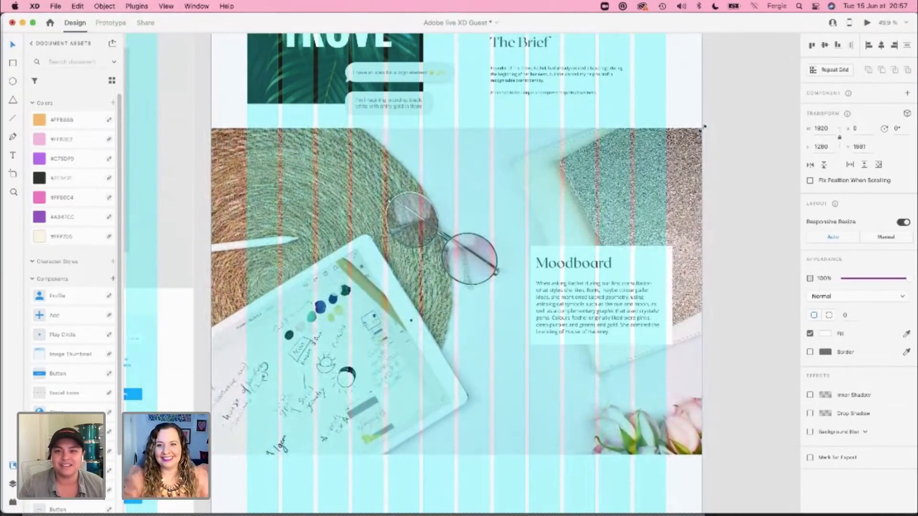
Step: Align the Moodboard text card with the grid at X 1224 and extend its white rectangle to the page's right edge
drag(735, 243, 536, 337)
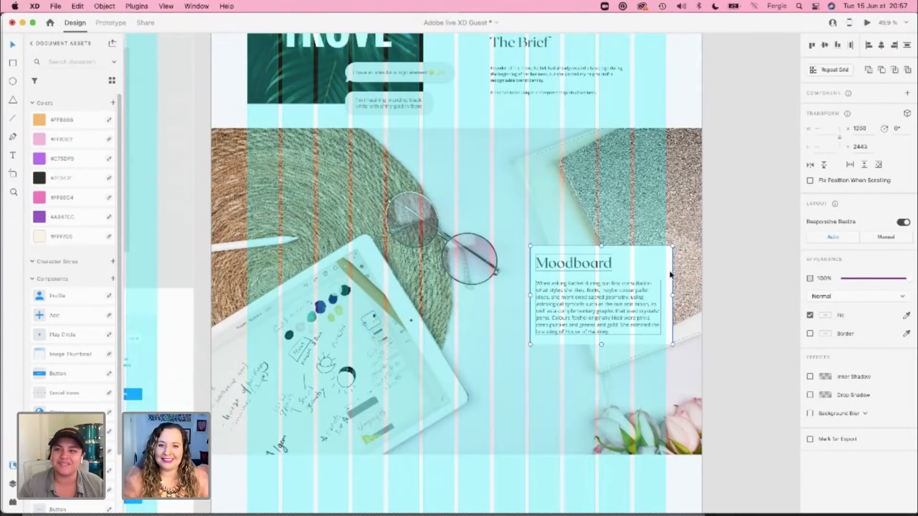
drag(670, 275, 660, 274)
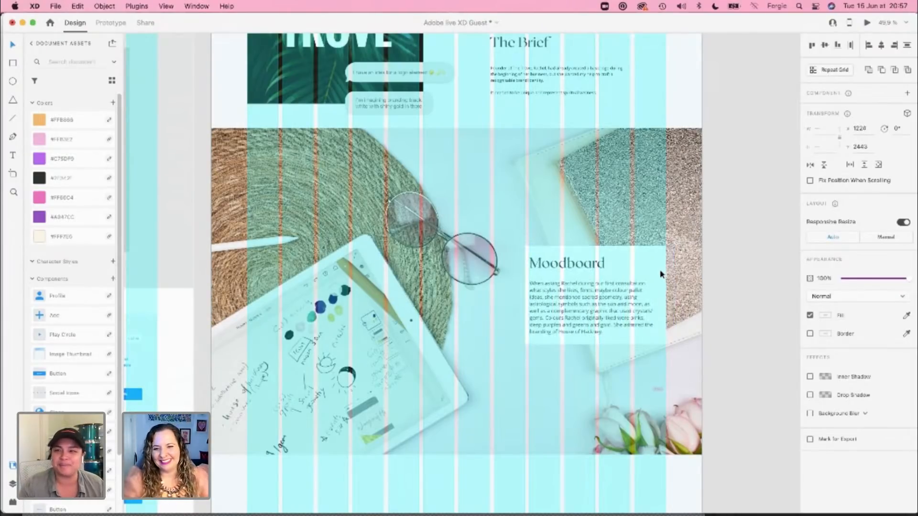
double_click(664, 276)
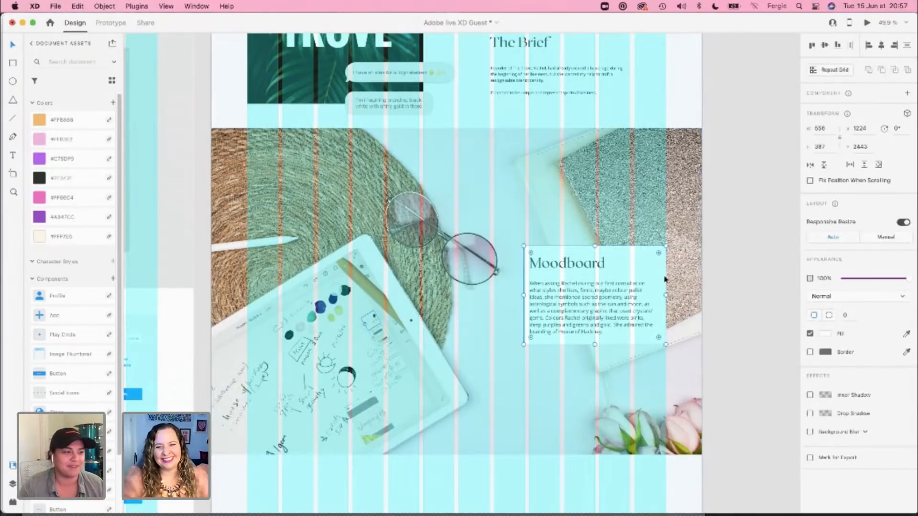
mouse_move(666, 297)
mouse_down()
mouse_move(701, 300)
mouse_move(667, 307)
mouse_up()
Step: Widen the Moodboard paragraph to 534 so it ends at the last grid column, and hide the layout grid
click(634, 308)
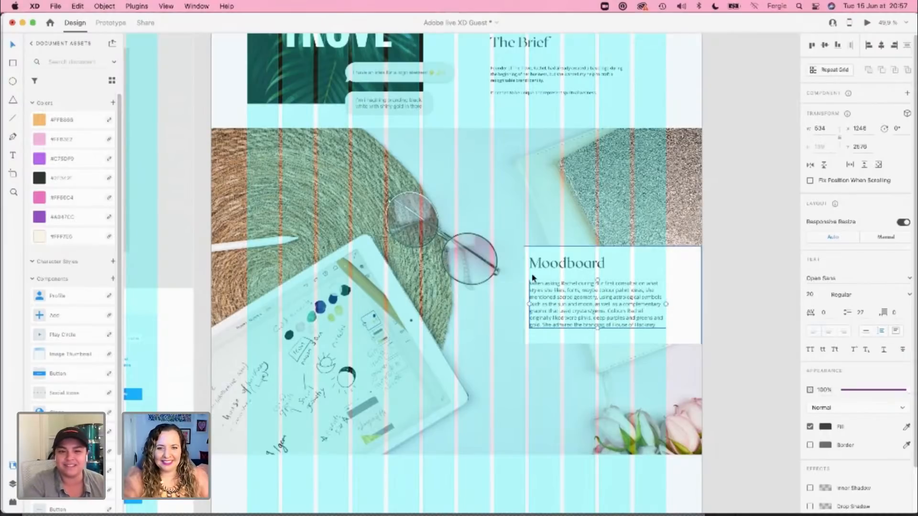
click(671, 260)
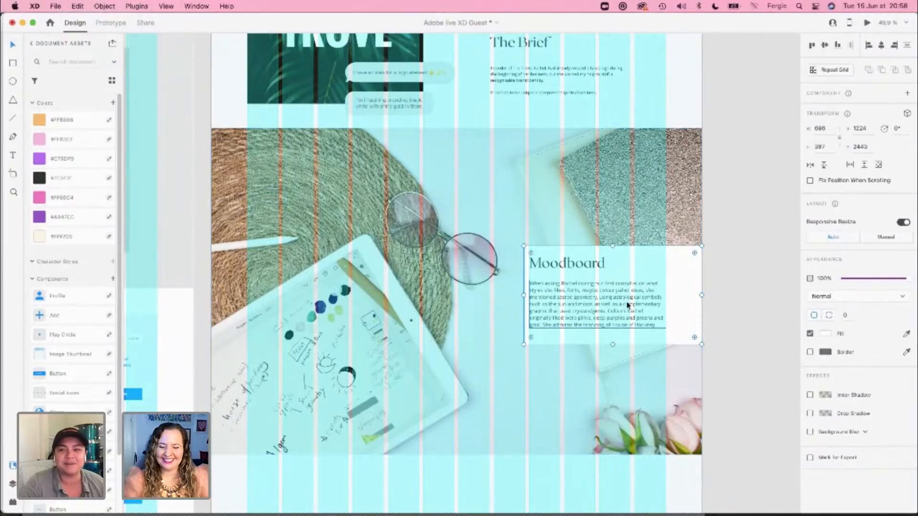
click(572, 267)
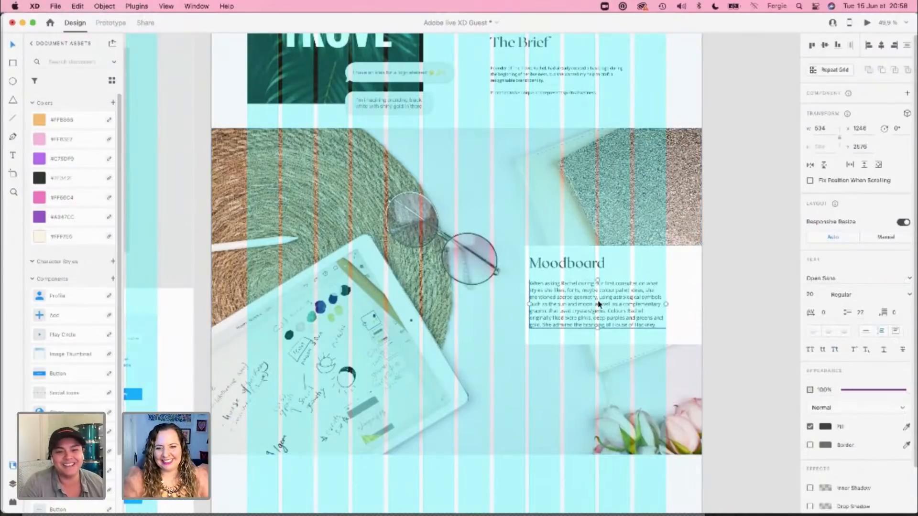
click(725, 289)
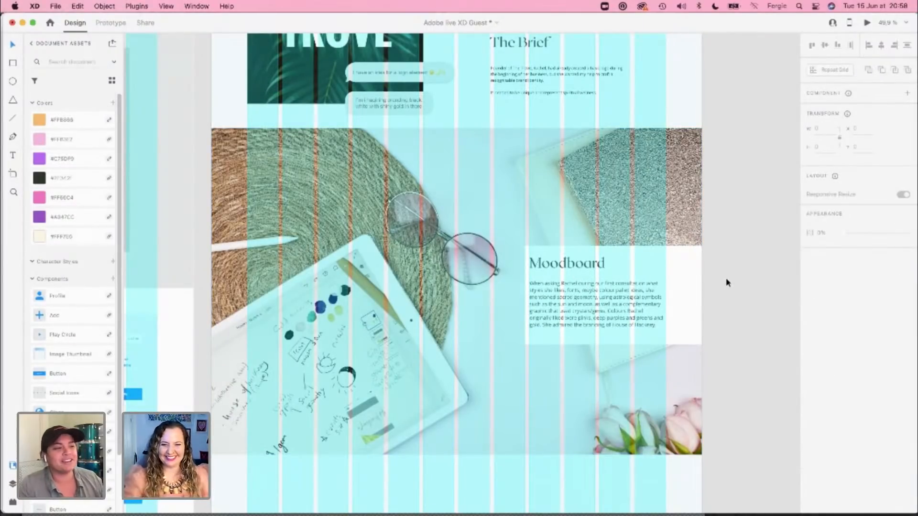
key(shift+super+apostrophe)
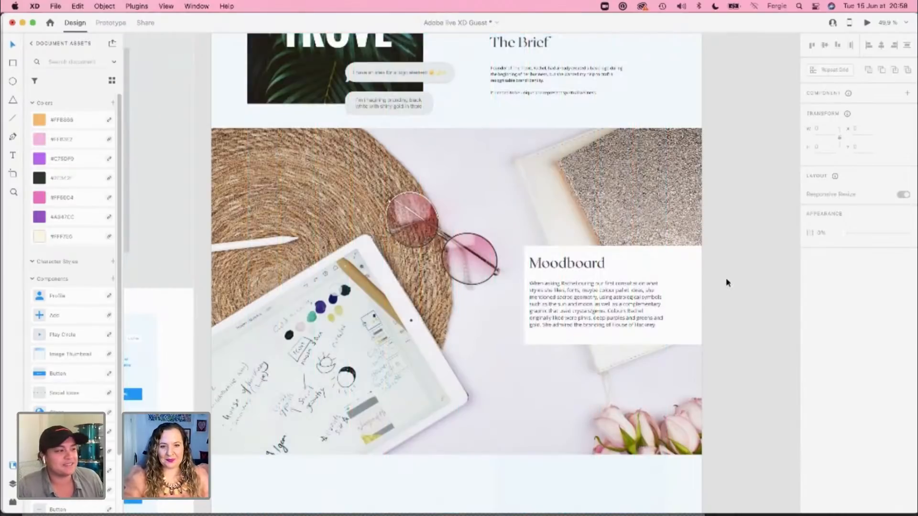
Step: Measure the gap between the Moodboard section and the chat bubble above it, and inspect the section's layout up close
click(670, 260)
key(alt)
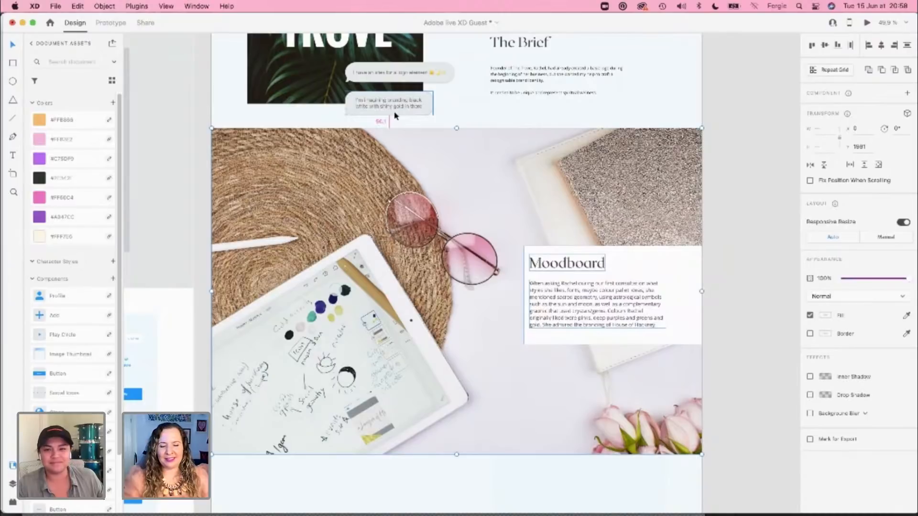
click(709, 303)
scroll(709, 303, down, 3)
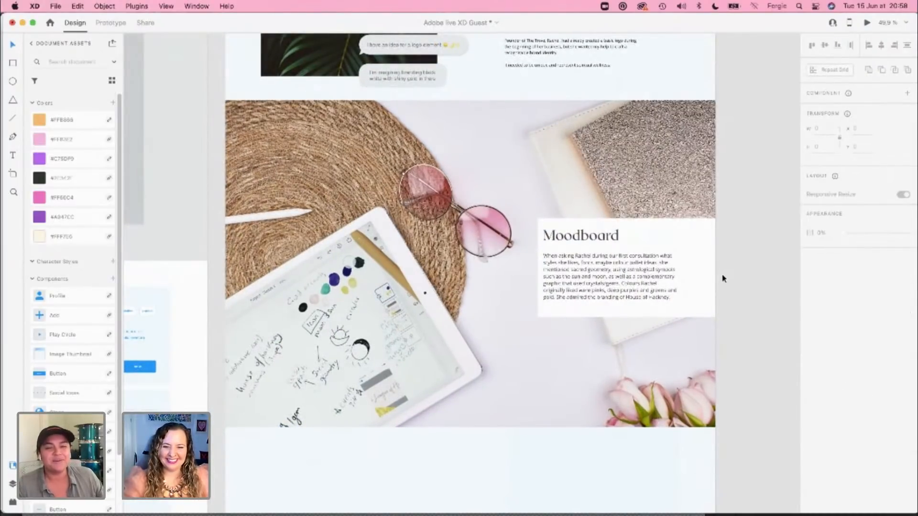
scroll(311, 348, up, 2)
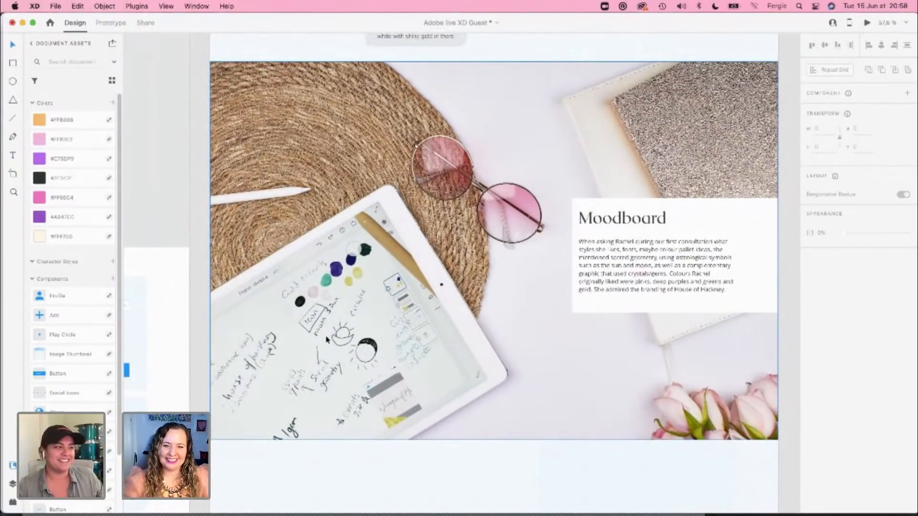
scroll(327, 340, up, 1)
scroll(327, 359, down, 2)
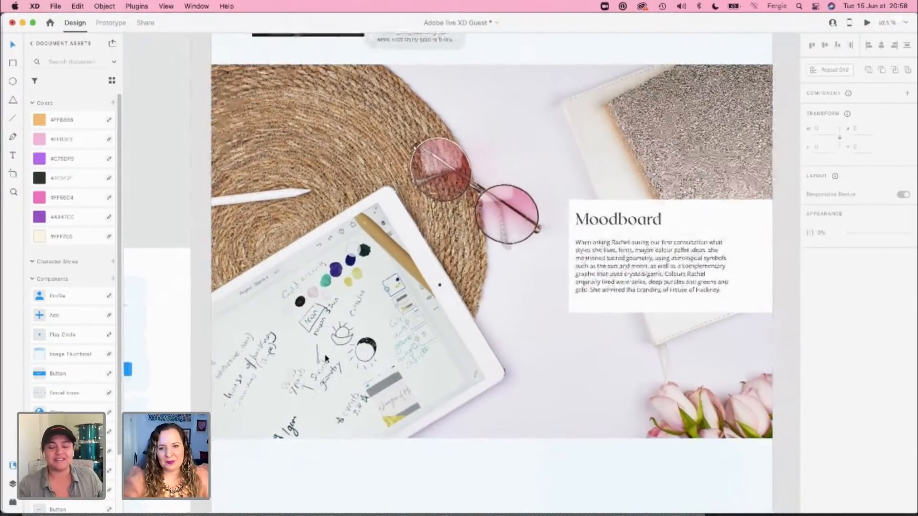
scroll(326, 358, down, 1)
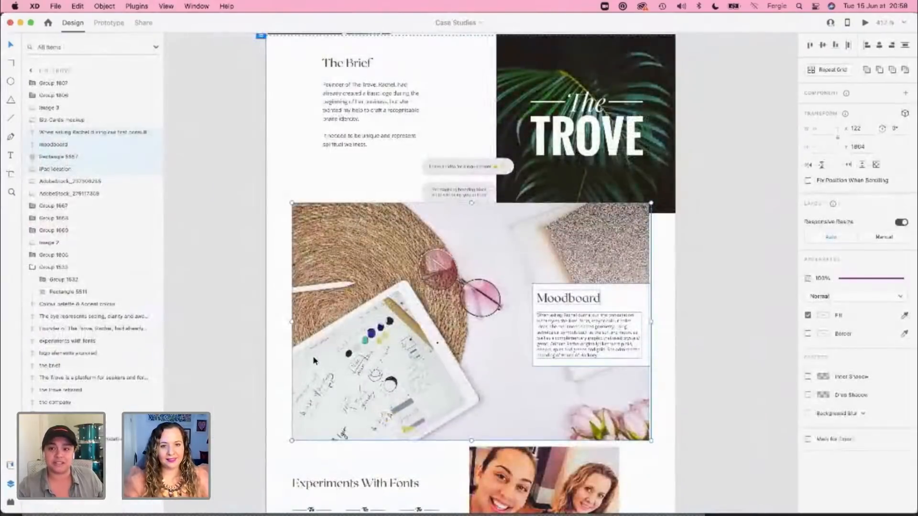
Step: Copy the Experiments With Fonts section and its photo from the Case Studies document and paste them below the Moodboard section
scroll(313, 355, down, 8)
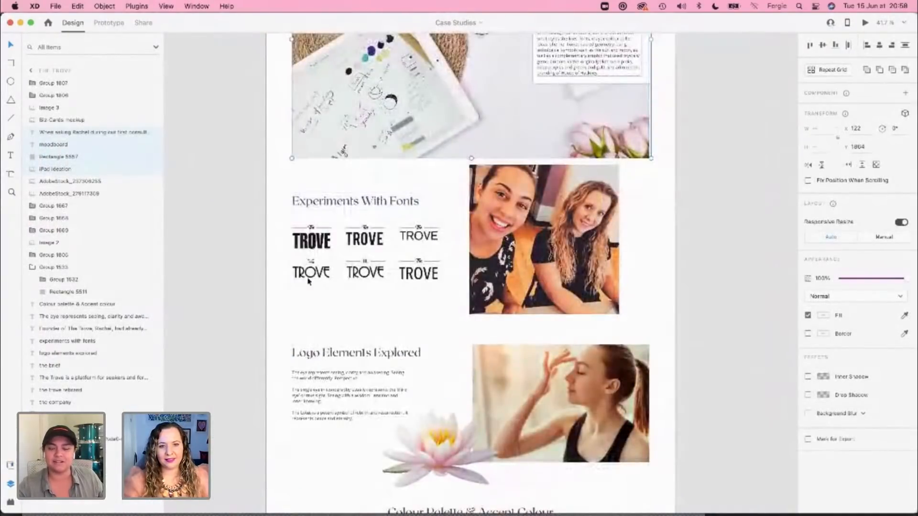
drag(285, 182, 500, 298)
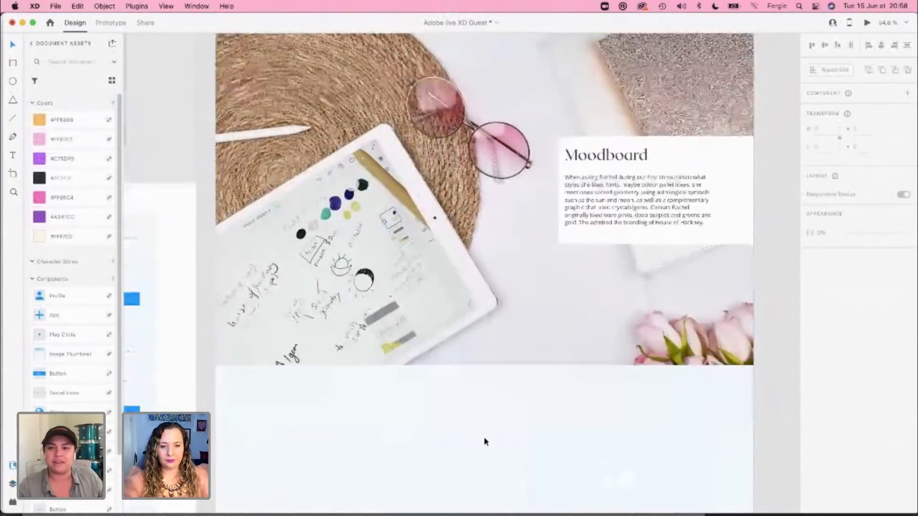
scroll(484, 441, down, 5)
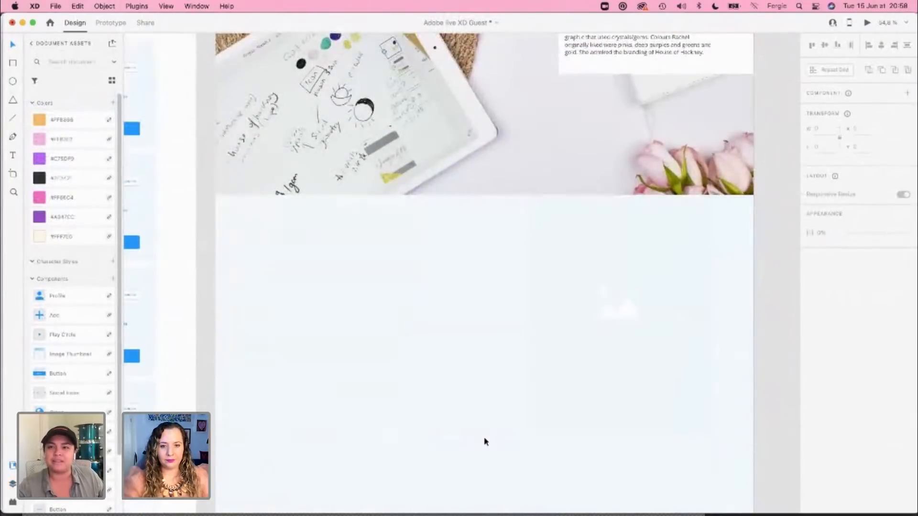
click(542, 375)
scroll(542, 375, up, 1)
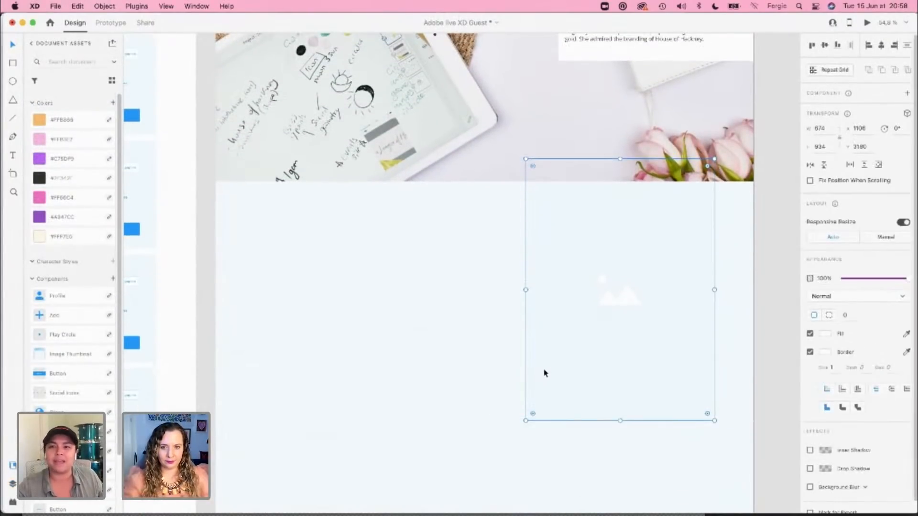
key(ctrl+v)
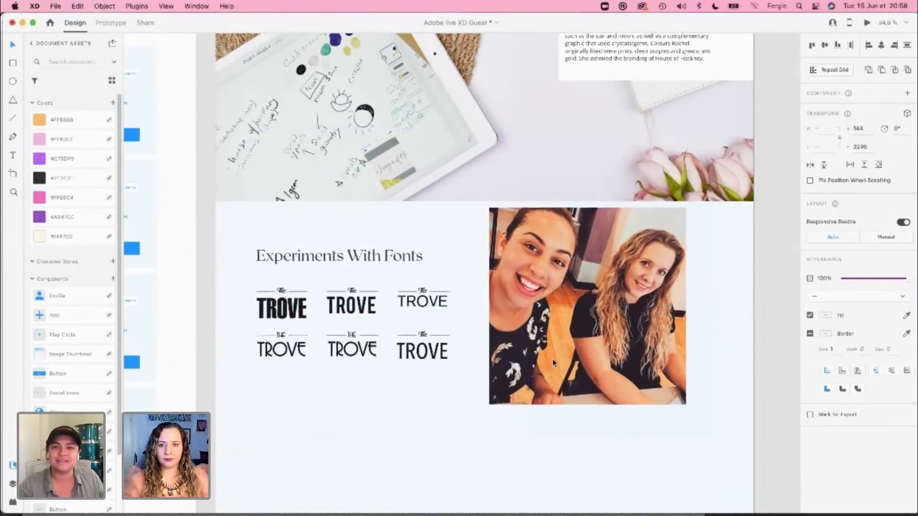
Step: Draw a 674 by 853 rectangle over the photo, its upper edge flush with the bottom of the Moodboard image
click(600, 433)
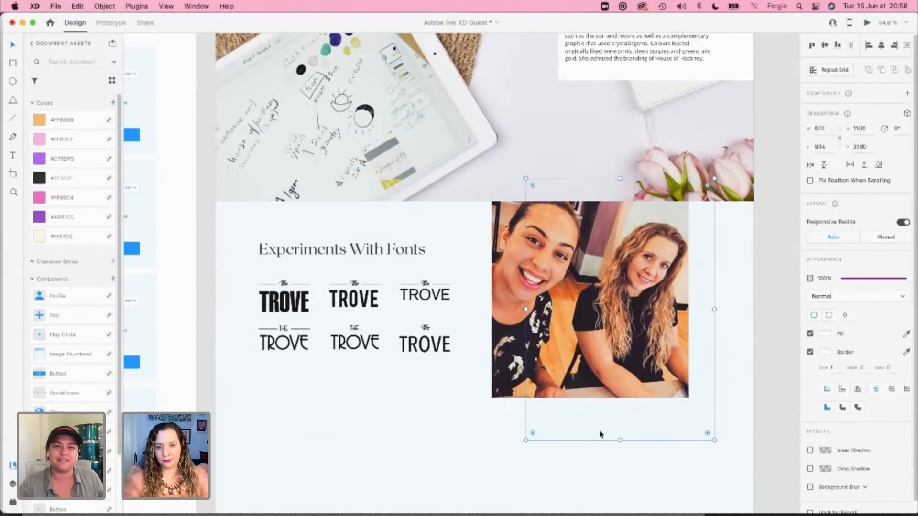
drag(600, 434, 601, 436)
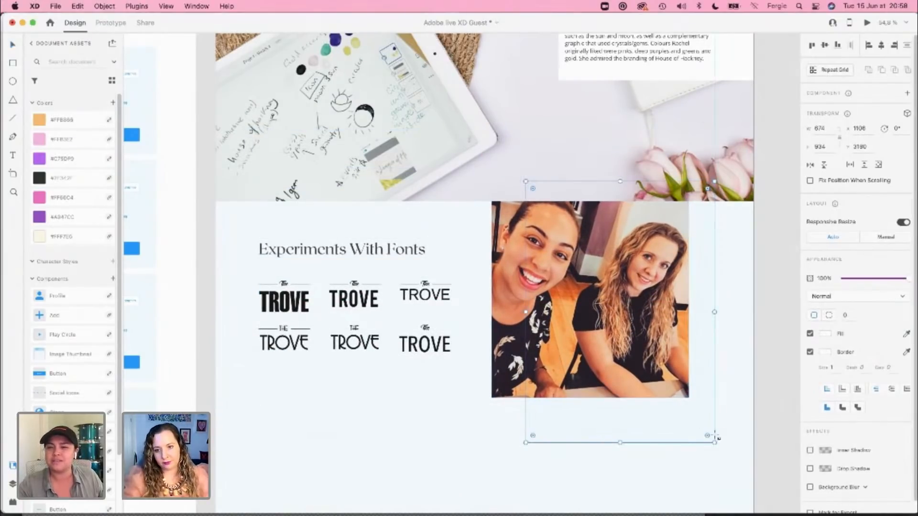
drag(721, 448, 647, 340)
mouse_move(675, 426)
mouse_down()
mouse_move(656, 412)
mouse_move(671, 422)
mouse_up()
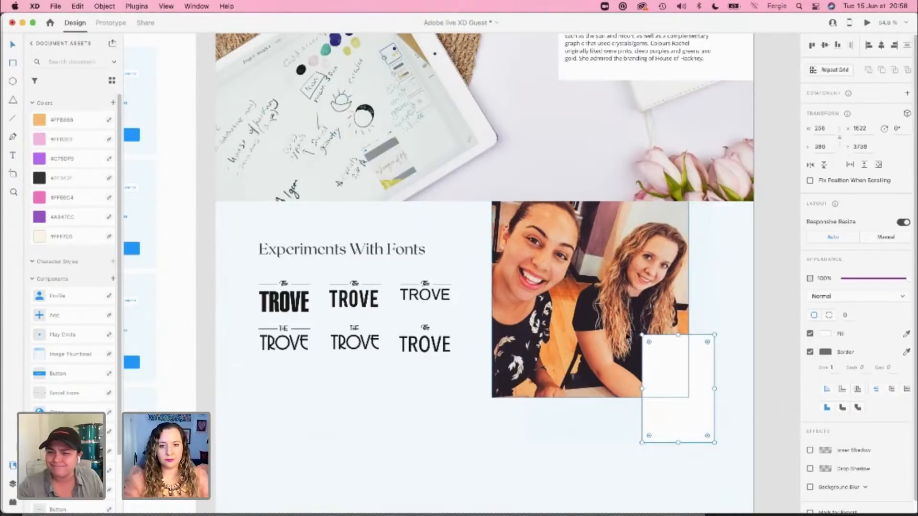
drag(643, 335, 569, 202)
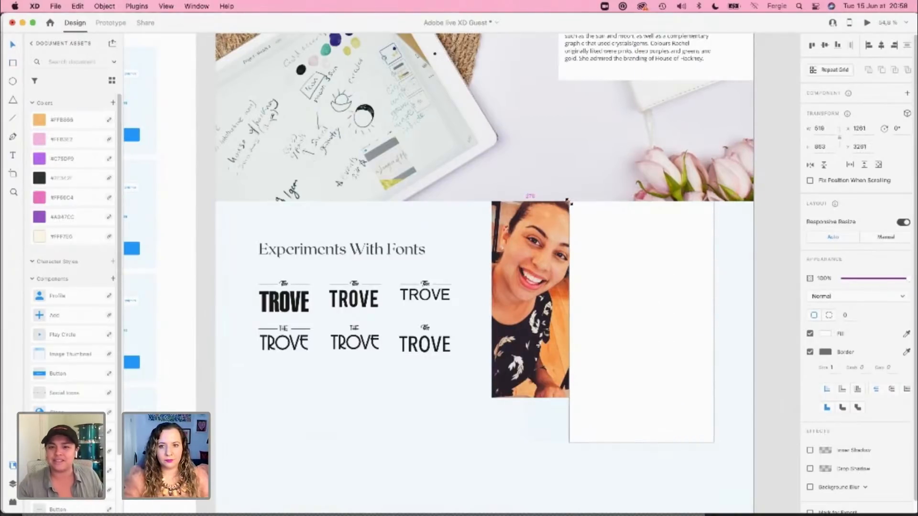
drag(562, 324, 526, 323)
Step: Make the new rectangle borderless and send it behind the photo in place of the old white rectangle
click(809, 353)
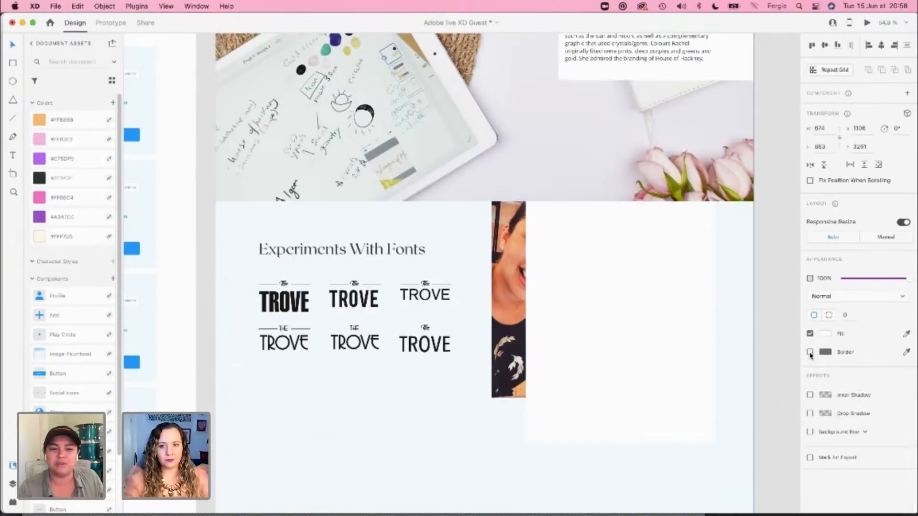
key(super+shift+bracketleft)
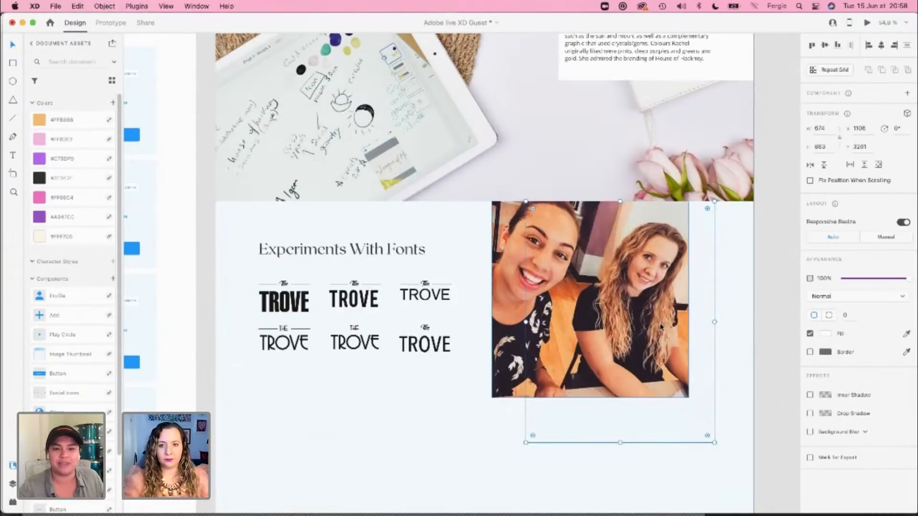
click(693, 424)
key(Delete)
click(694, 425)
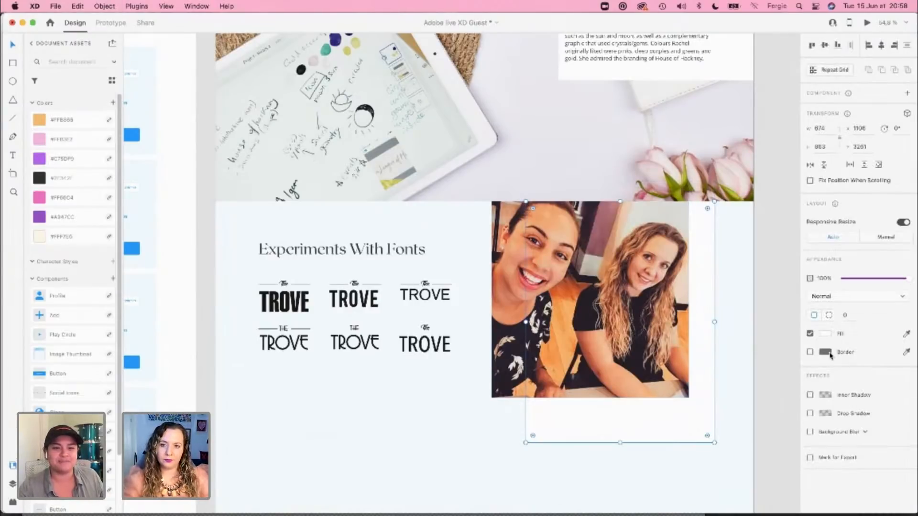
click(754, 413)
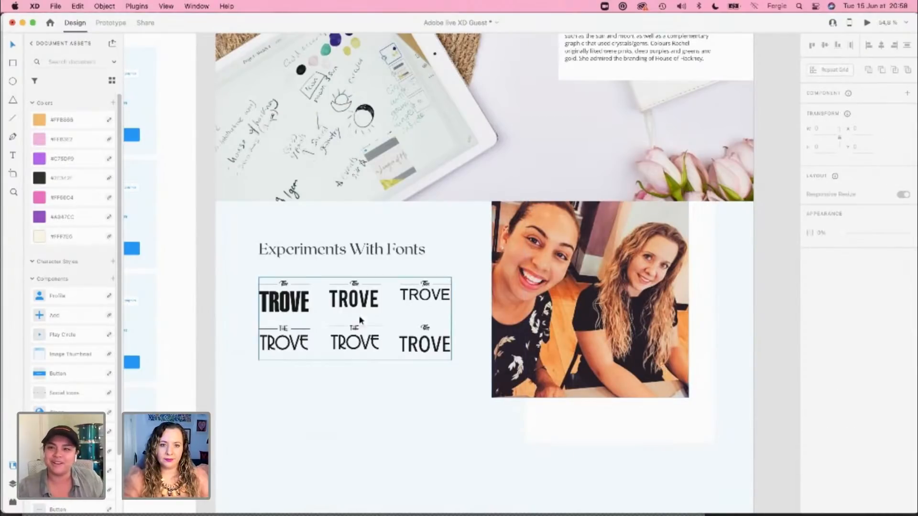
drag(342, 227, 354, 299)
key(shift+Down)
key(shift+Down)
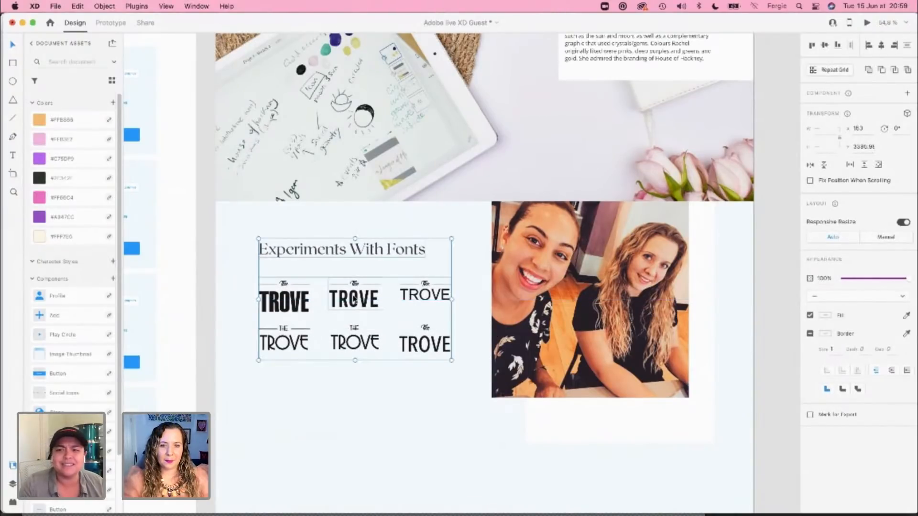
click(370, 394)
scroll(370, 395, down, 1)
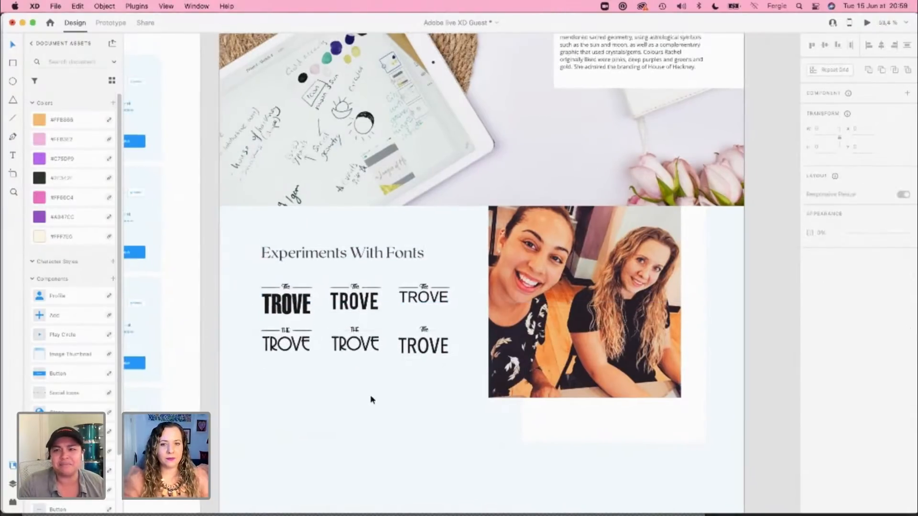
scroll(370, 395, down, 3)
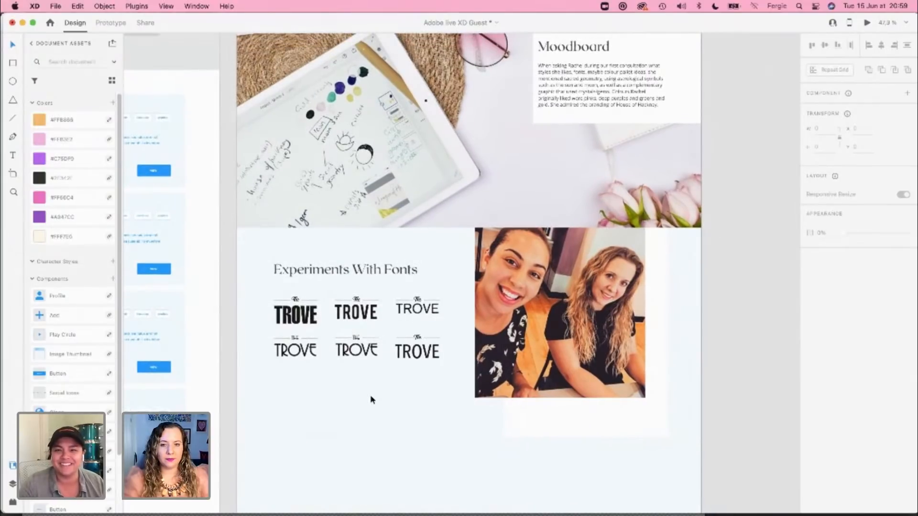
Step: Fill the rectangle behind the photo with the dark purple sampled from the card illustration in The Trove's hero image
click(633, 430)
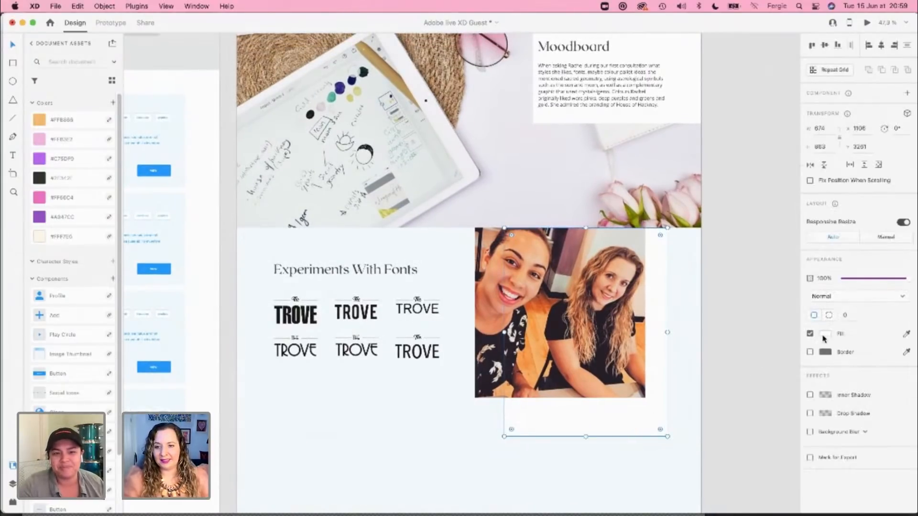
scroll(709, 186, up, 3)
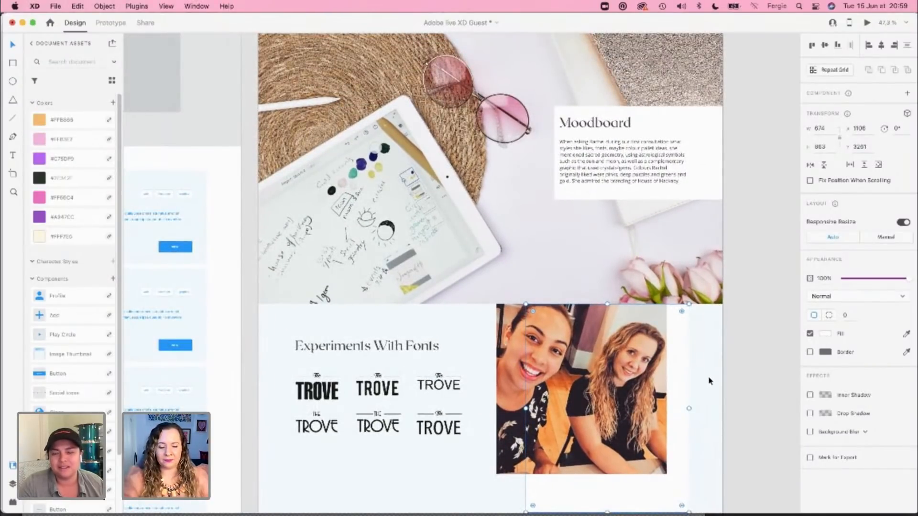
scroll(710, 381, down, 2)
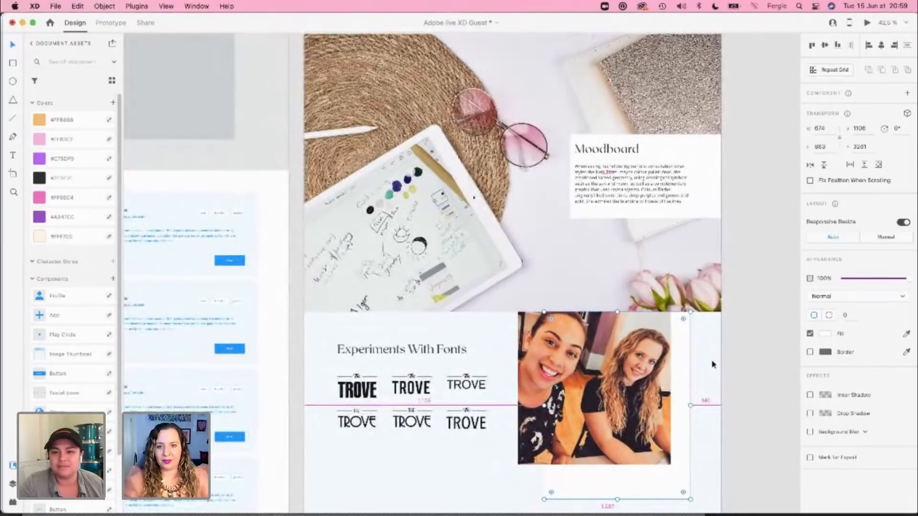
scroll(756, 187, up, 6)
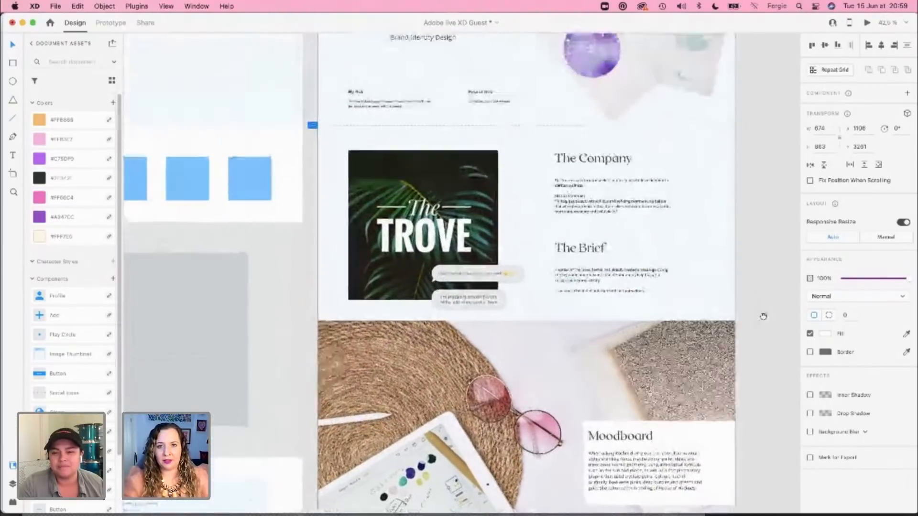
drag(760, 176, 760, 272)
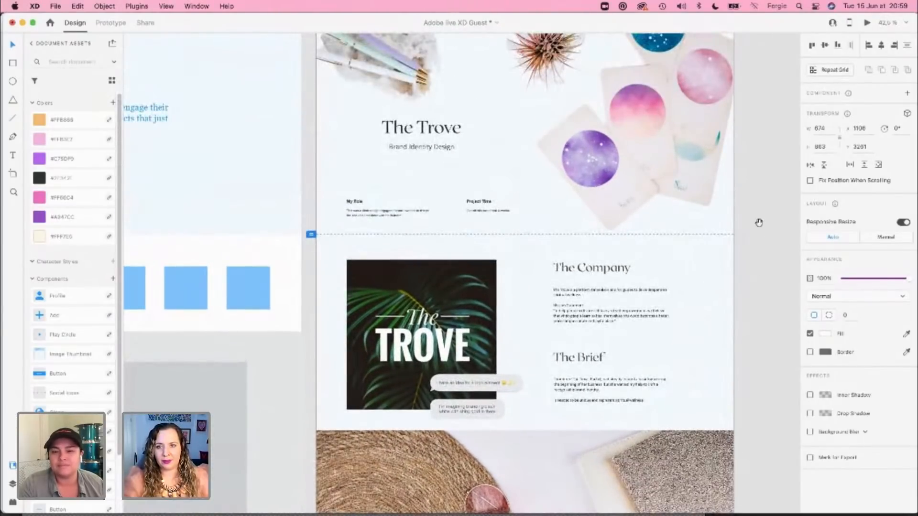
drag(760, 187, 757, 280)
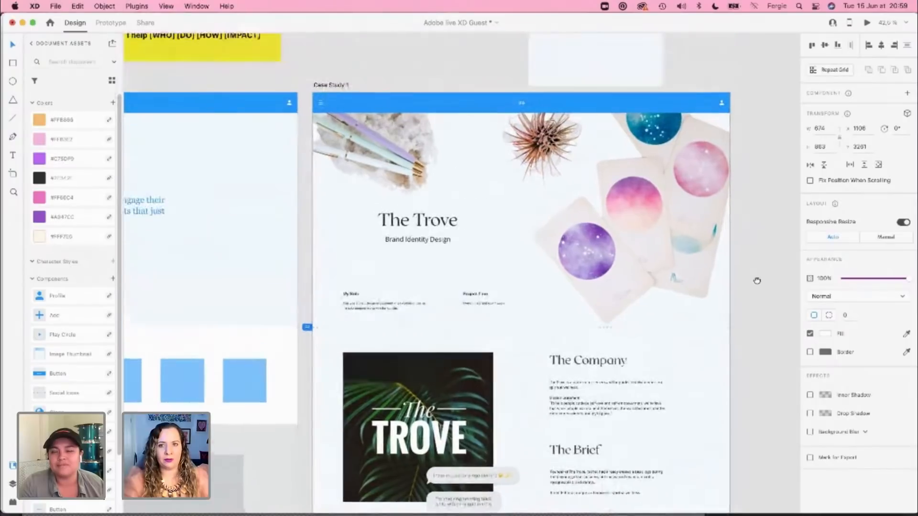
click(907, 335)
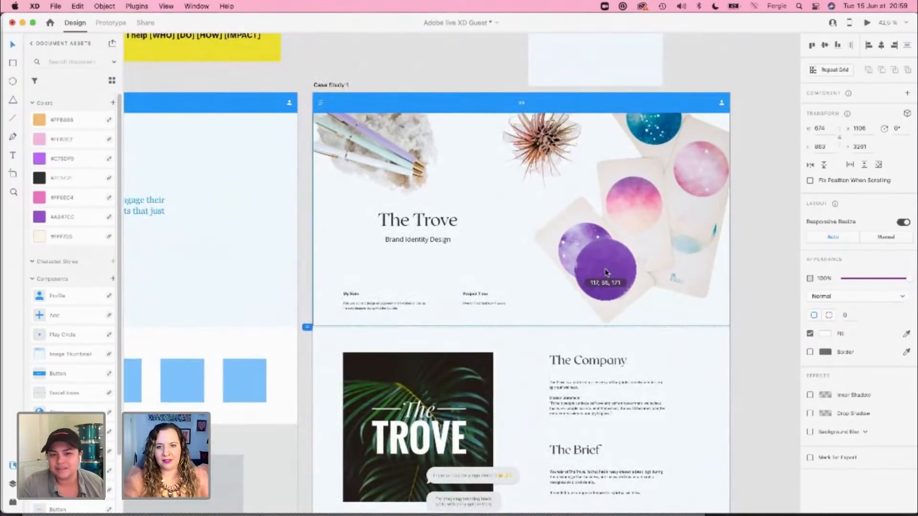
click(604, 271)
Step: Review the case study page from the hero down to its lower end to judge the purple backdrop against the other sections
scroll(605, 273, down, 10)
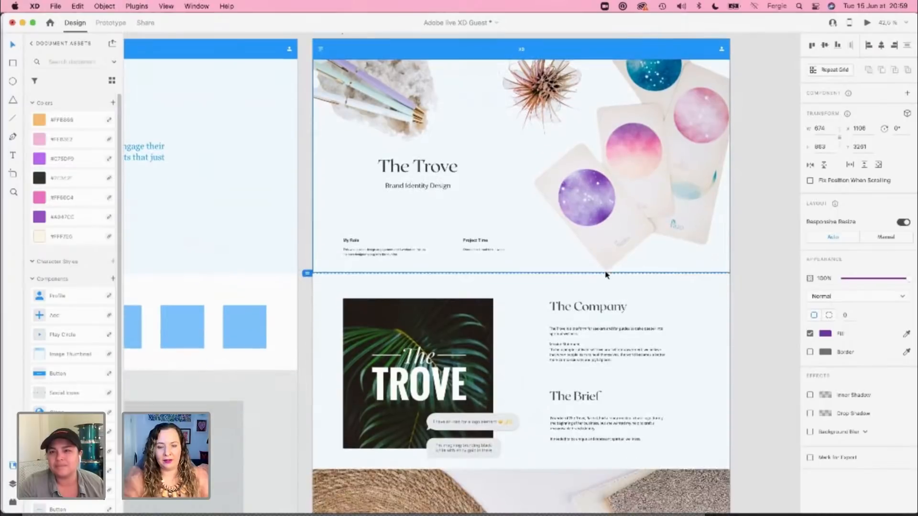
scroll(606, 275, down, 8)
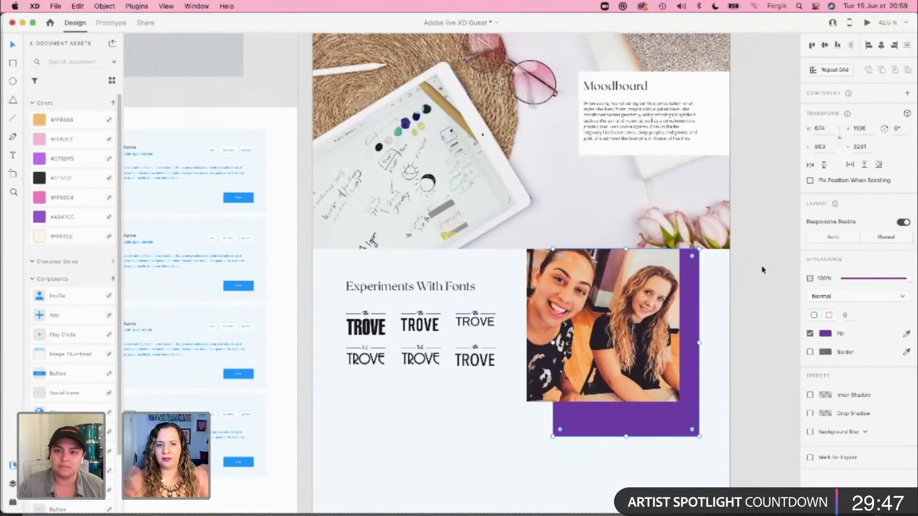
scroll(768, 264, up, 5)
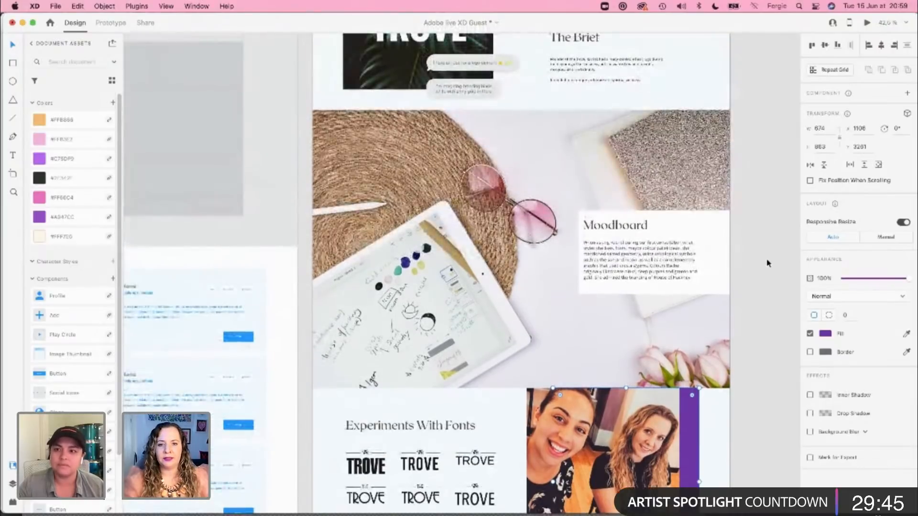
scroll(767, 263, up, 3)
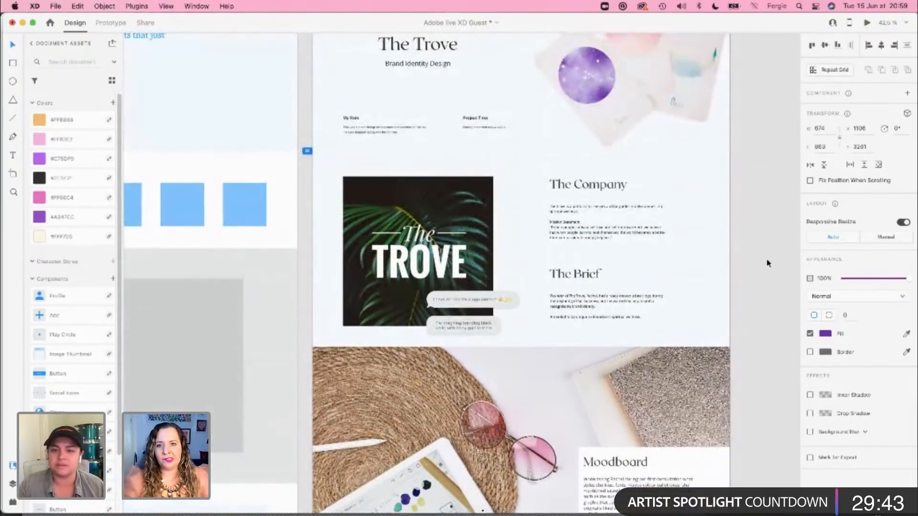
scroll(768, 264, up, 5)
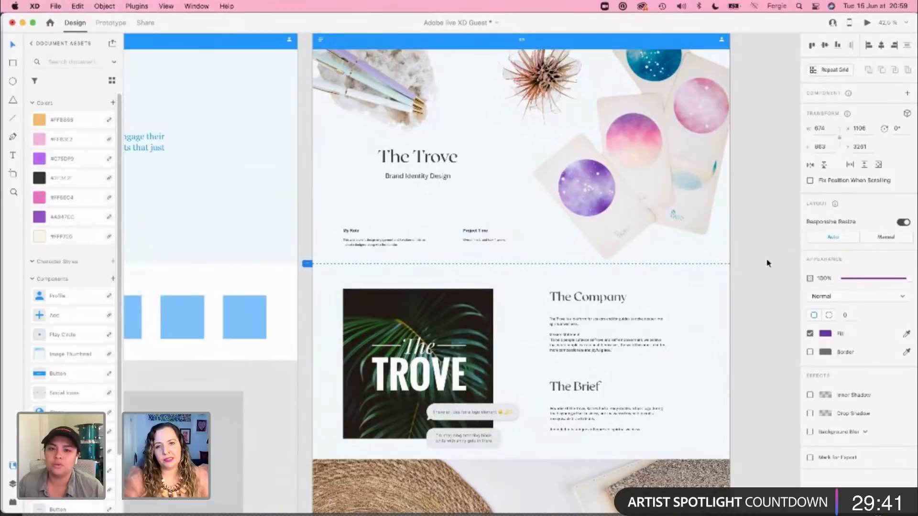
scroll(768, 264, down, 17)
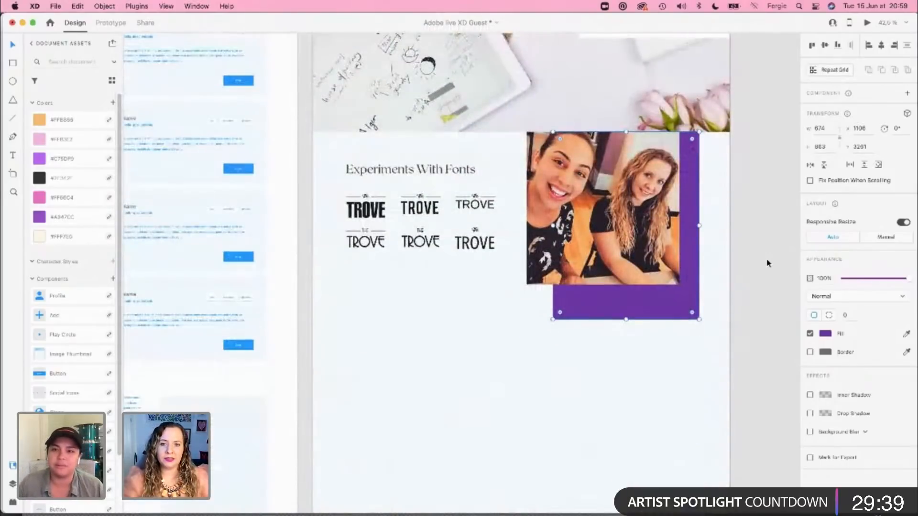
scroll(767, 263, down, 1)
click(767, 263)
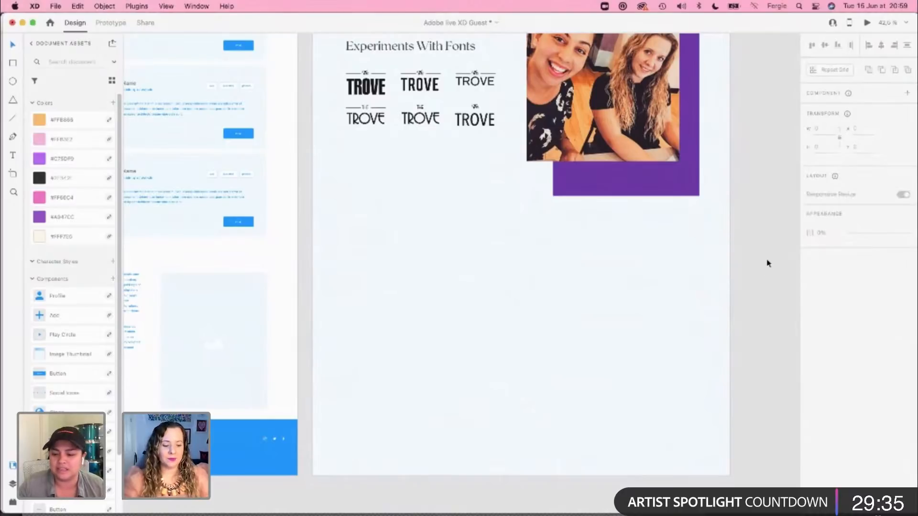
Step: Copy the Logo Elements Explored section from the Case Studies document and paste it below the Experiments With Fonts section at X 147
key(super+grave)
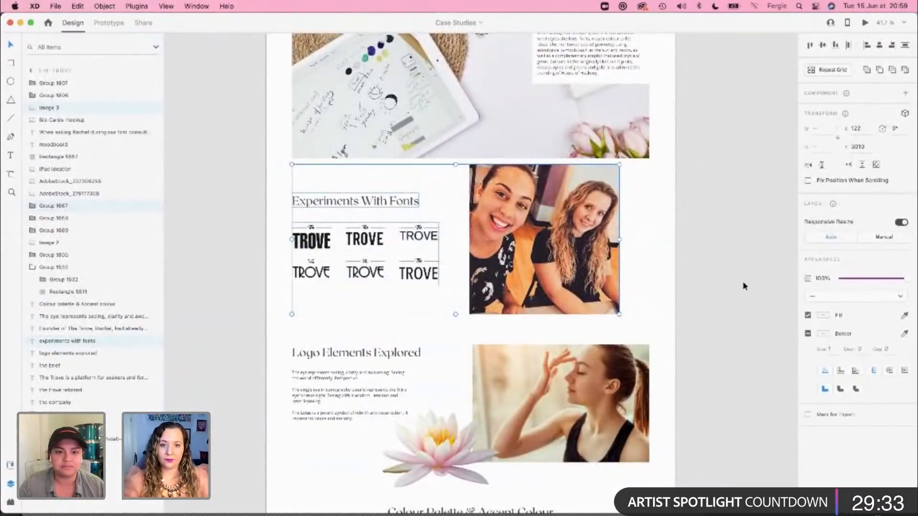
scroll(737, 298, down, 1)
scroll(737, 299, down, 5)
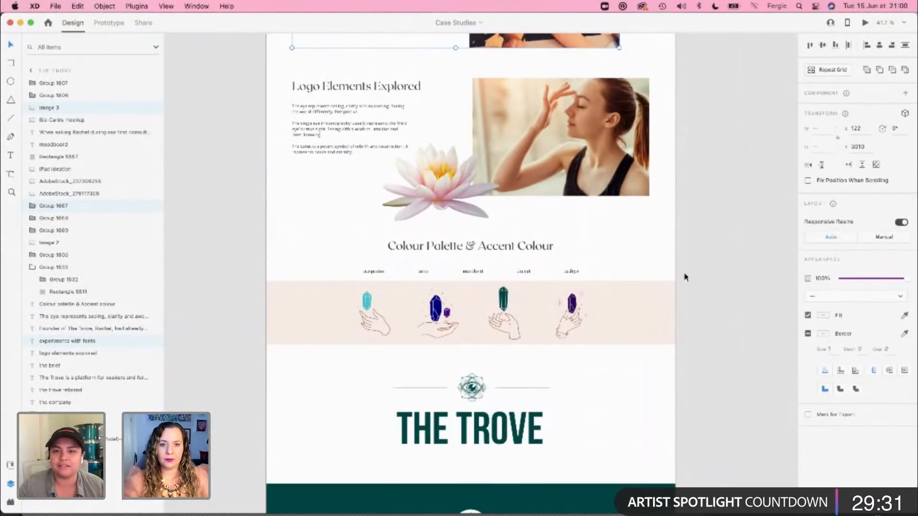
drag(285, 77, 533, 192)
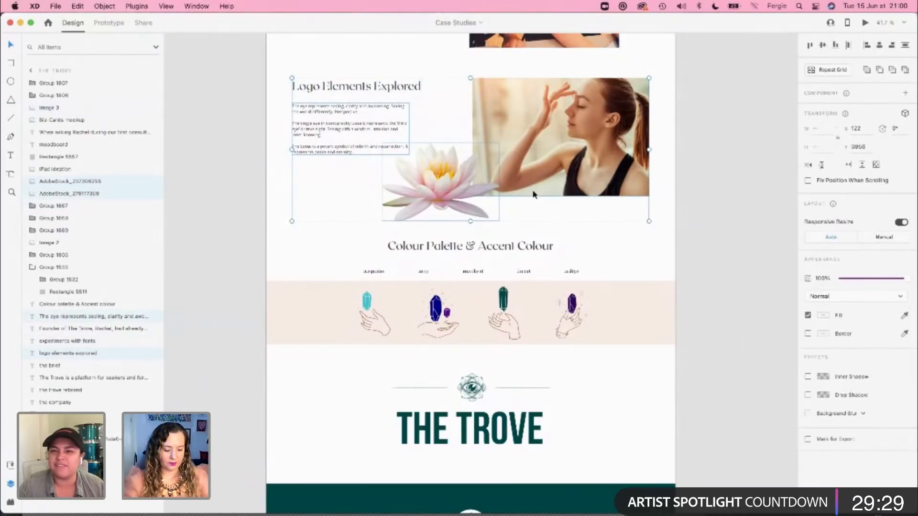
key(super+grave)
key(super+v)
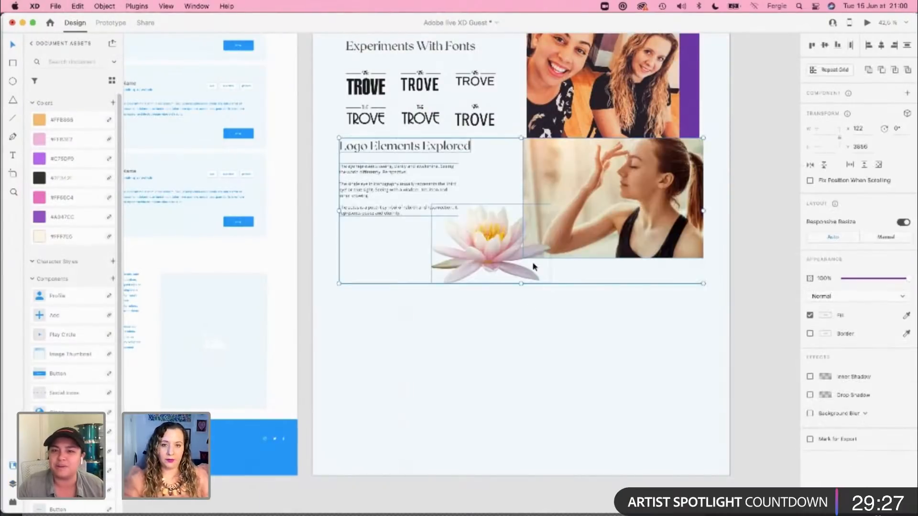
drag(562, 251, 564, 311)
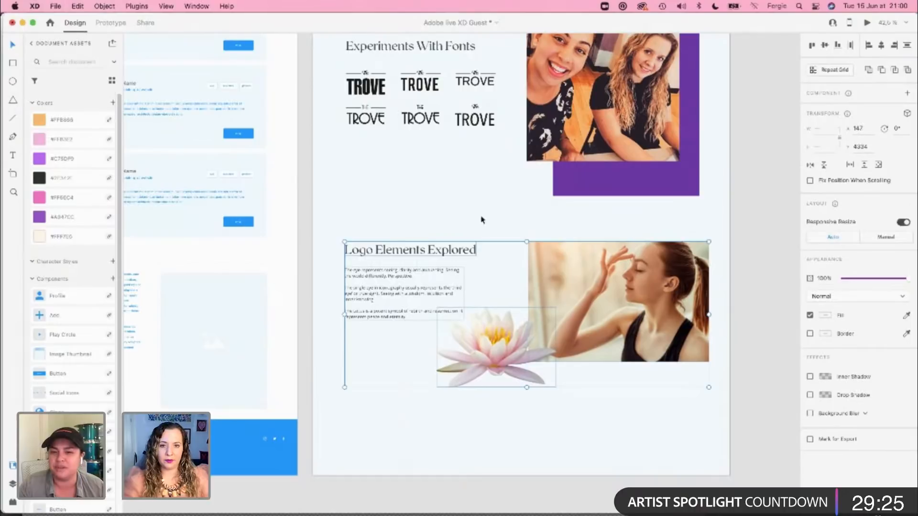
Step: Move the Logo Elements Explored heading, paragraph and lotus to the page's right half at X 970, Y 4312
click(483, 220)
click(404, 290)
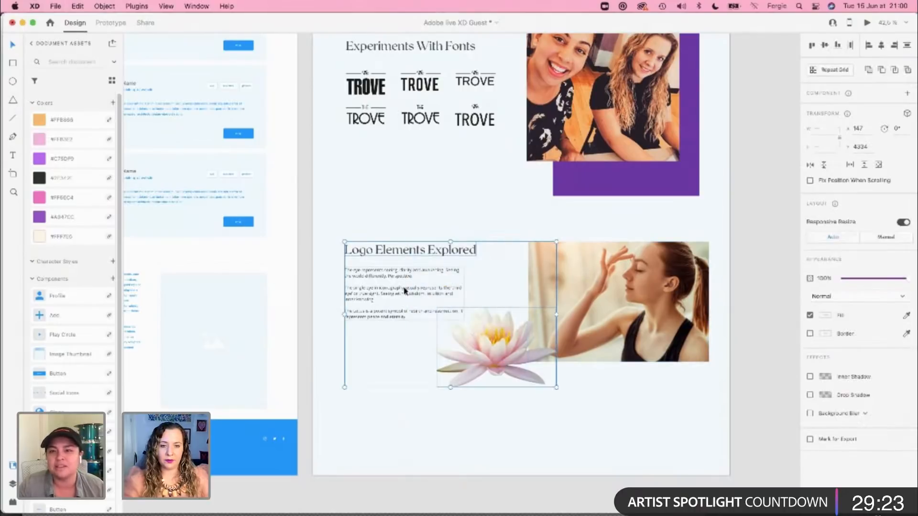
drag(386, 280, 565, 276)
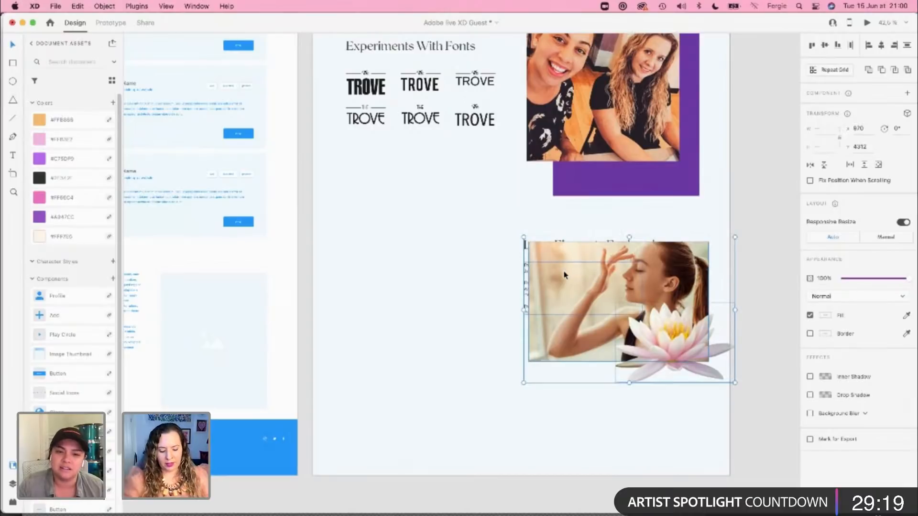
Step: Show the layout grid and move the woman's photo and lotus left of the text, with the photo on the first column at X 143
key(super+shift+apostrophe)
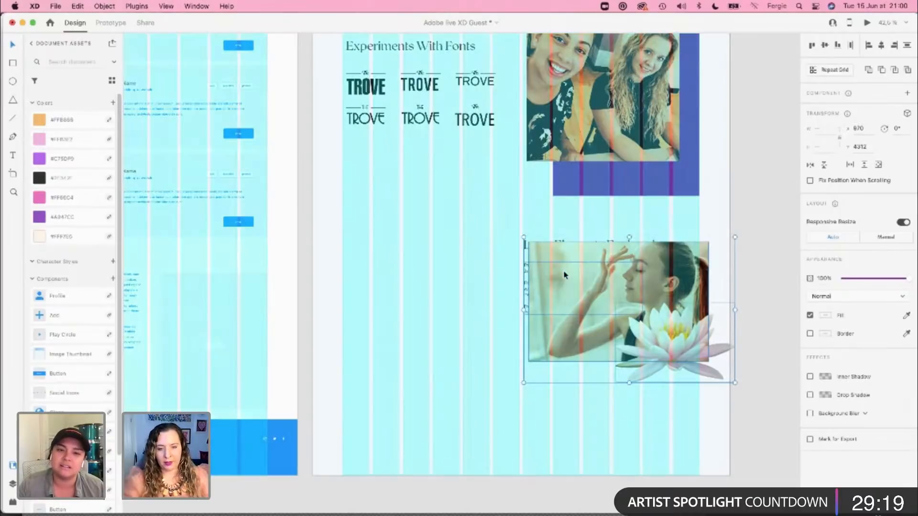
click(768, 268)
click(698, 353)
shift+click(707, 281)
drag(707, 282, 493, 277)
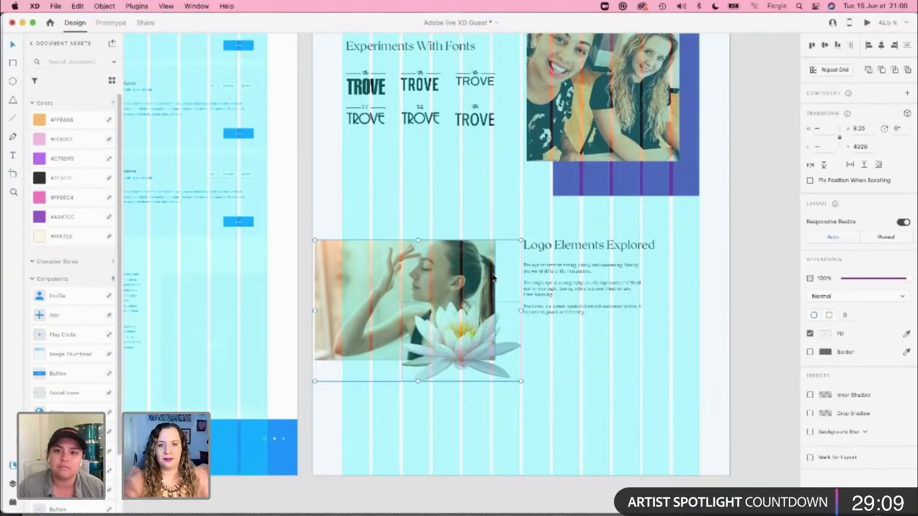
click(502, 206)
drag(375, 260, 403, 231)
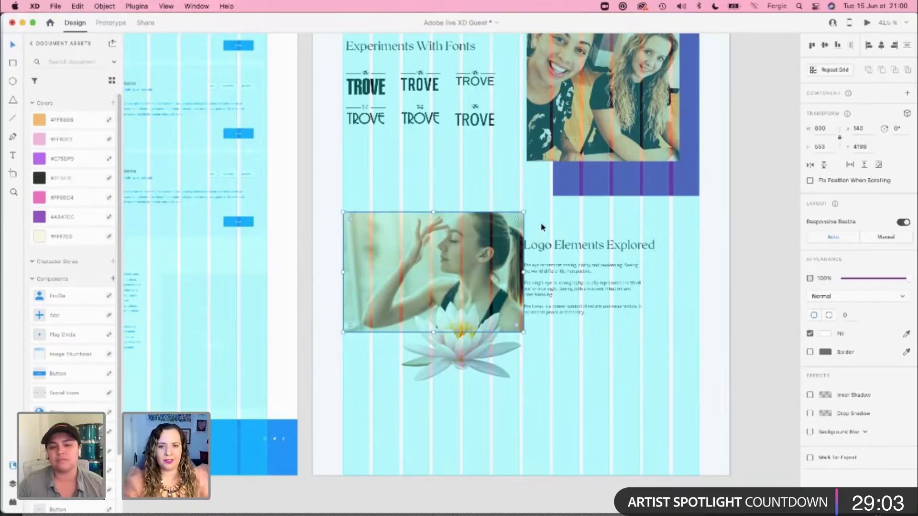
Step: Shift the Logo Elements Explored heading and paragraph to X 1106 and widen the paragraph to 674 so it ends on the last column
drag(543, 226, 572, 309)
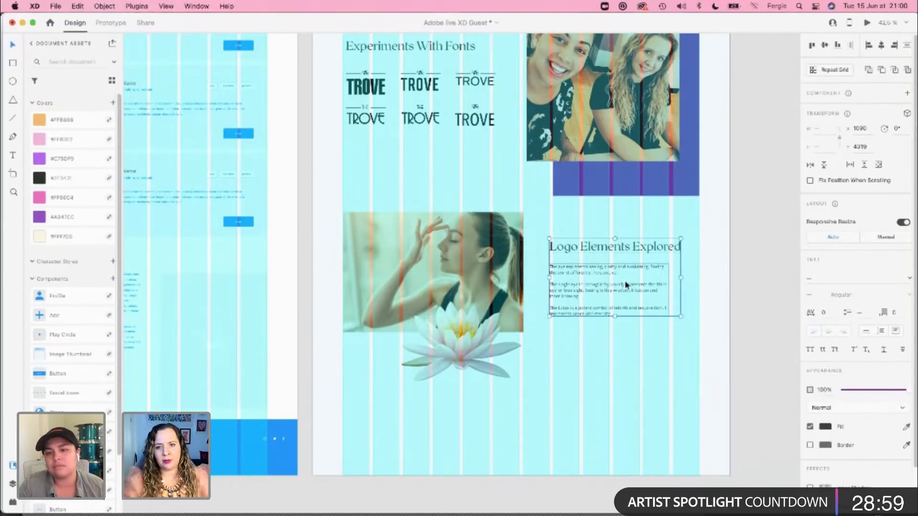
click(705, 243)
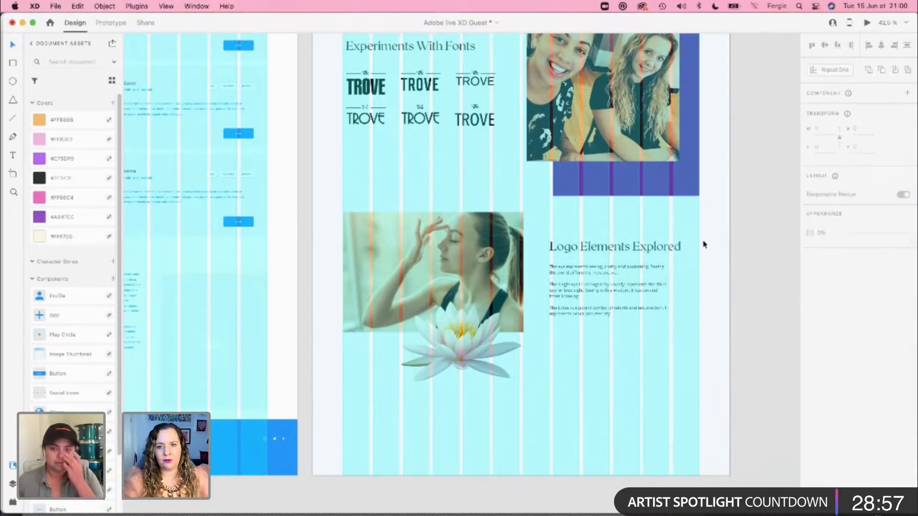
double_click(617, 292)
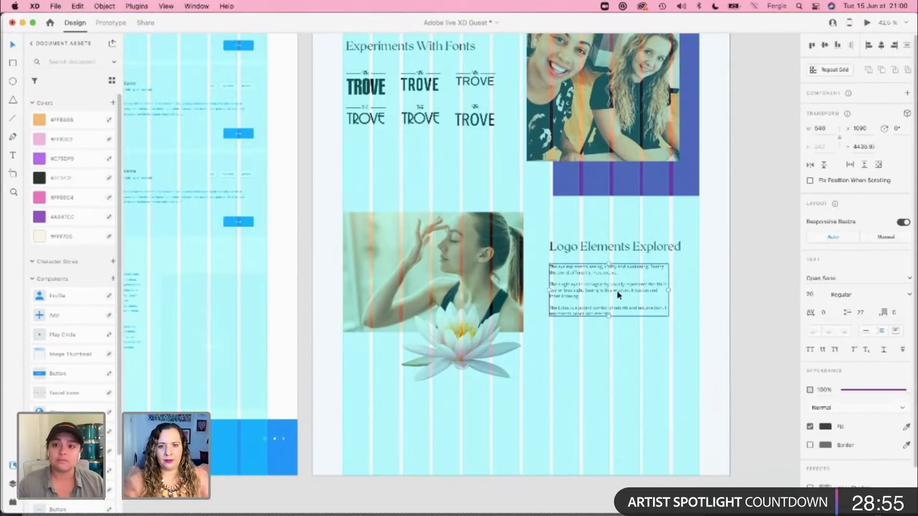
scroll(617, 291, up, 3)
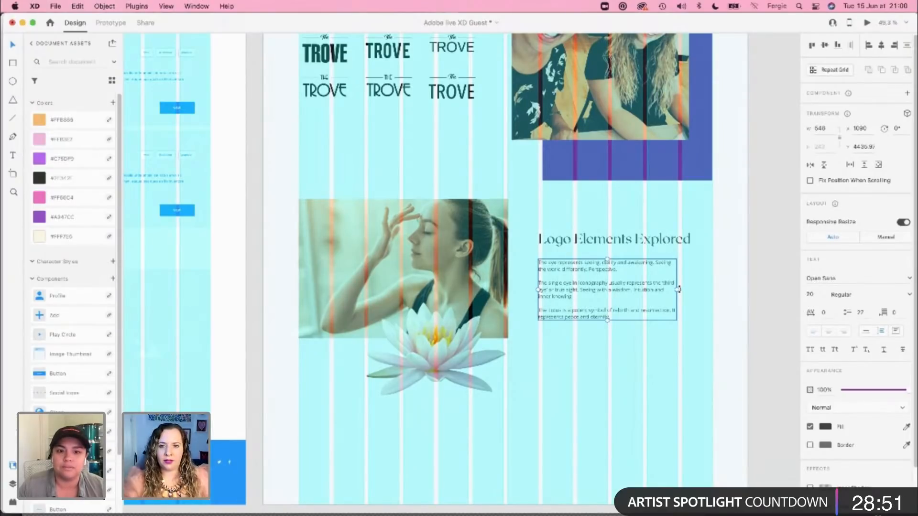
drag(677, 288, 713, 287)
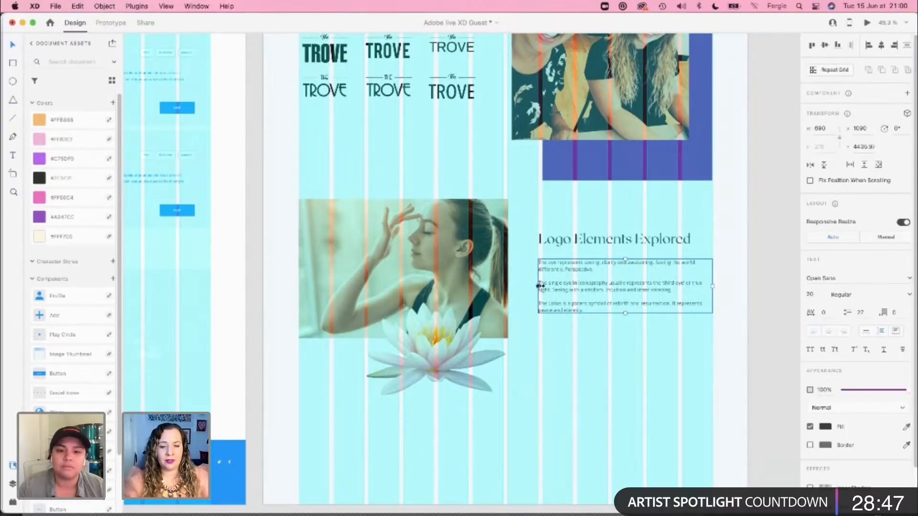
drag(539, 286, 543, 287)
drag(553, 240, 559, 245)
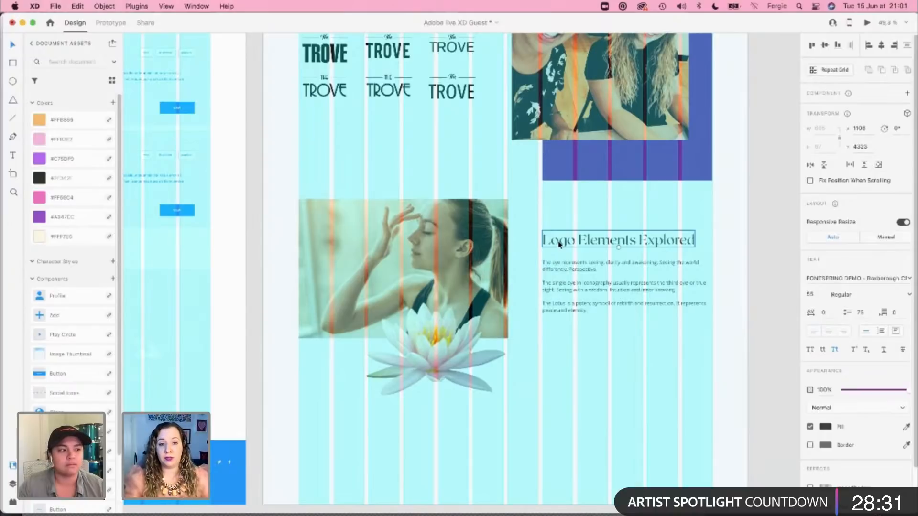
Step: Resize the woman's photo to about 826 wide and move the lotus to about X 538, overlapping the photo's lower right corner
click(471, 232)
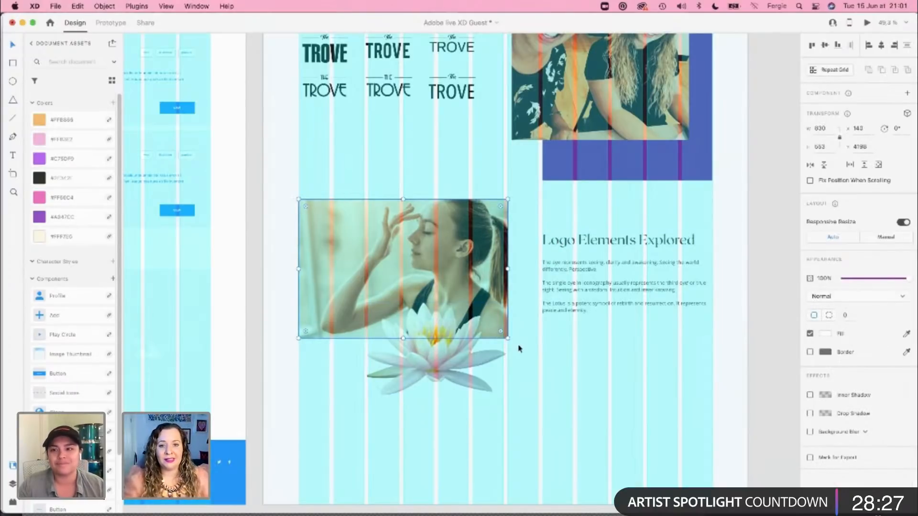
mouse_move(508, 339)
mouse_down()
mouse_move(537, 348)
mouse_move(510, 342)
mouse_up()
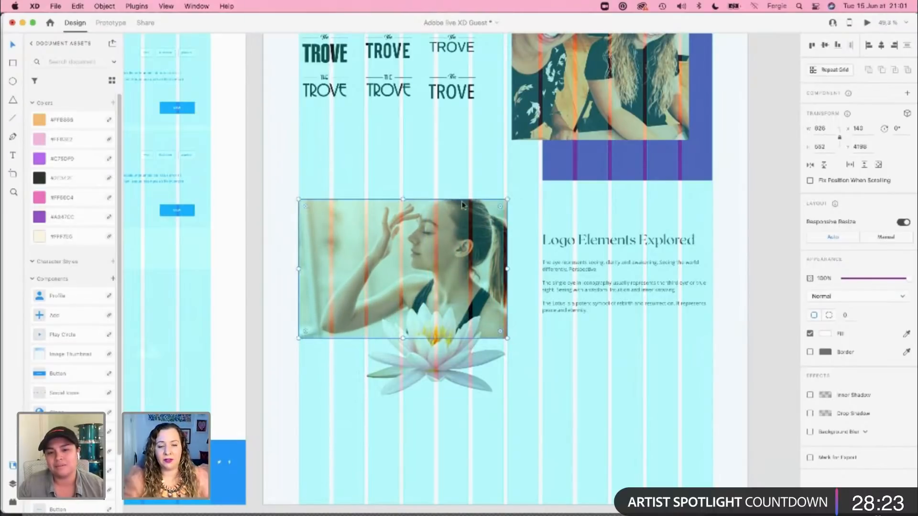
drag(447, 356, 480, 351)
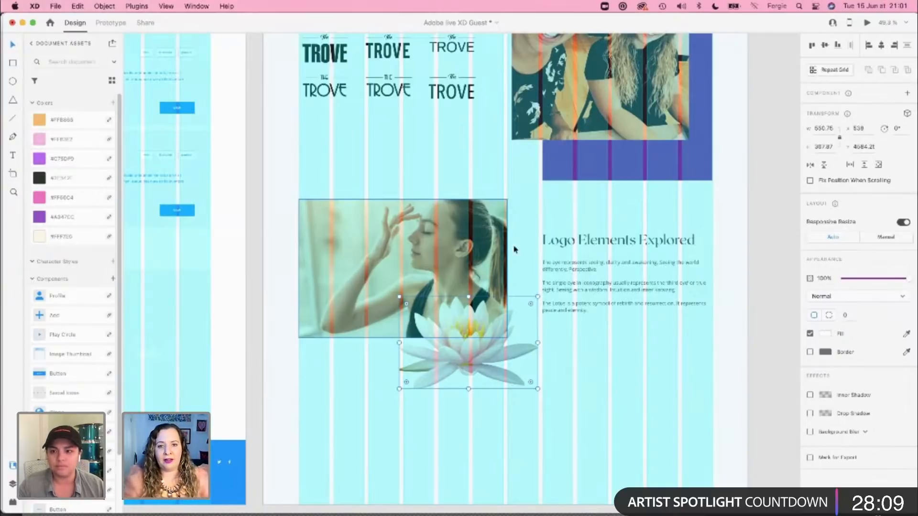
click(702, 420)
Step: Extend the case study artboard downward to a height of about 6657
scroll(702, 419, down, 2)
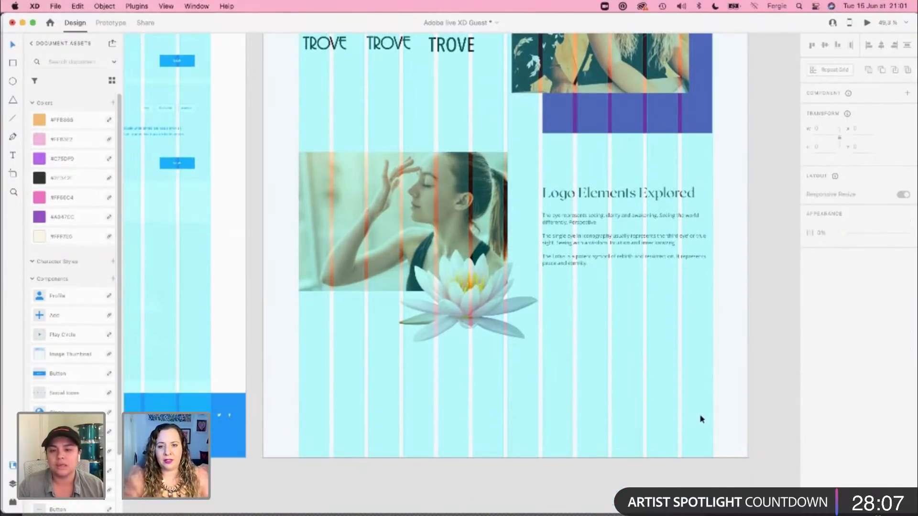
click(723, 403)
scroll(723, 402, down, 10)
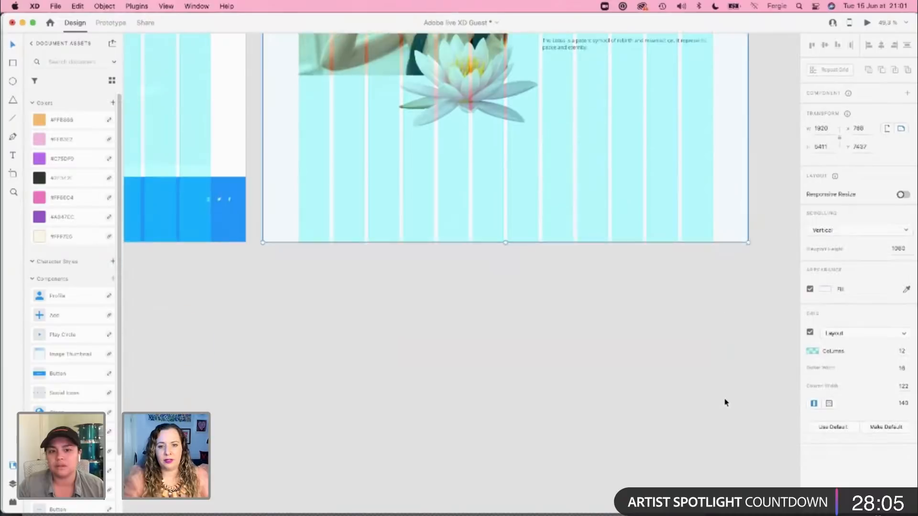
drag(507, 186, 498, 500)
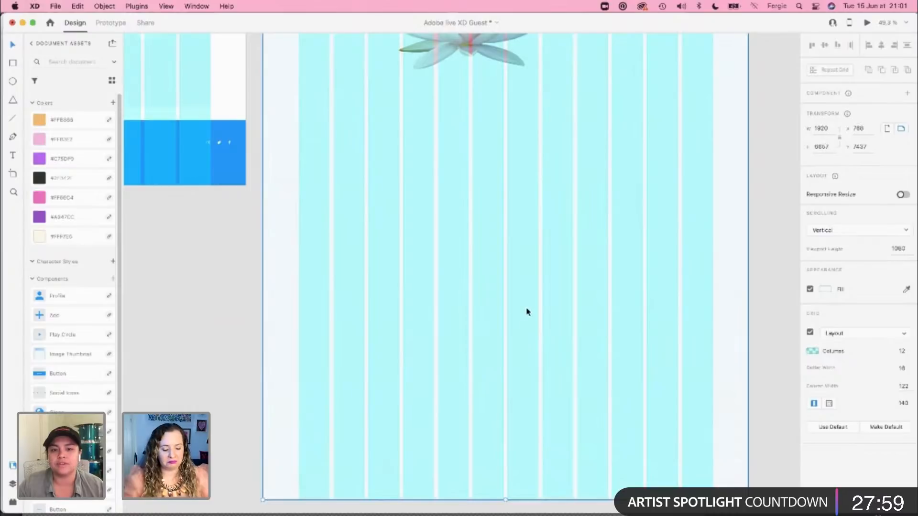
Step: Compare the paragraph sizes up the page and set The Company and The Brief paragraphs to font size 20
scroll(528, 312, up, 10)
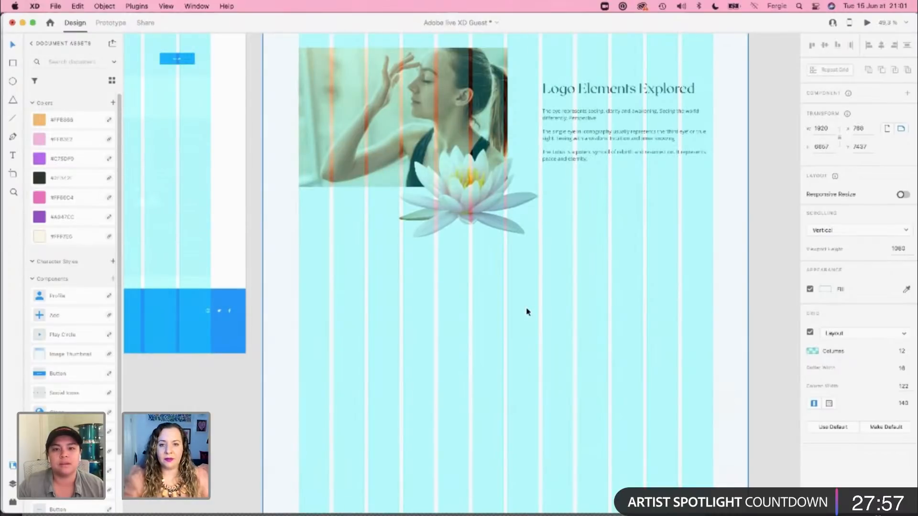
scroll(528, 312, up, 5)
click(590, 342)
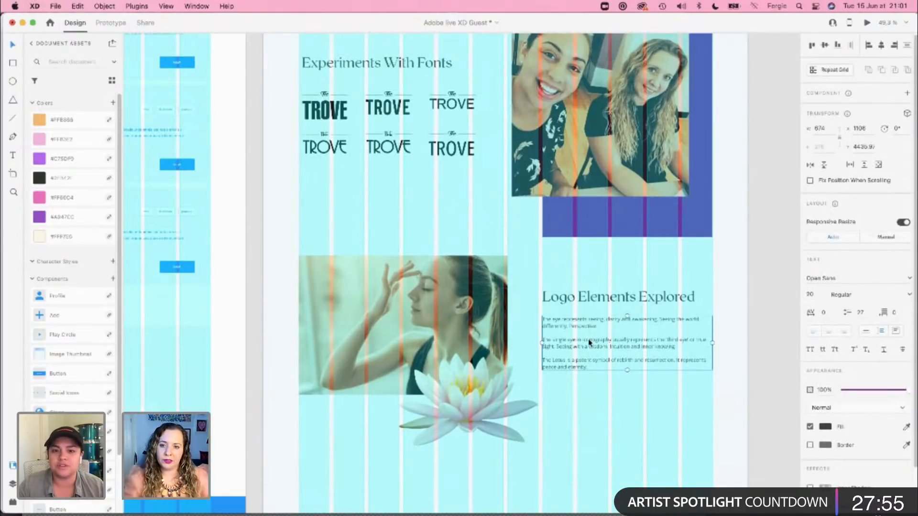
scroll(590, 342, up, 3)
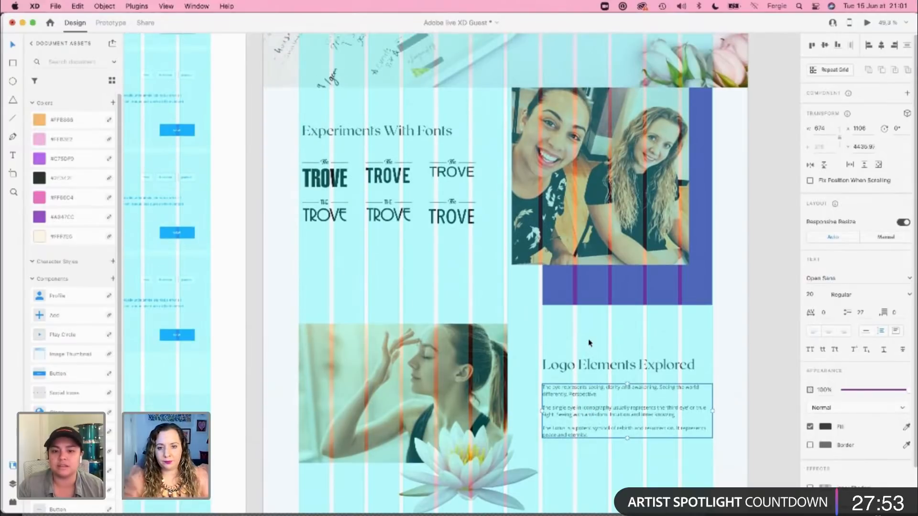
scroll(635, 340, up, 10)
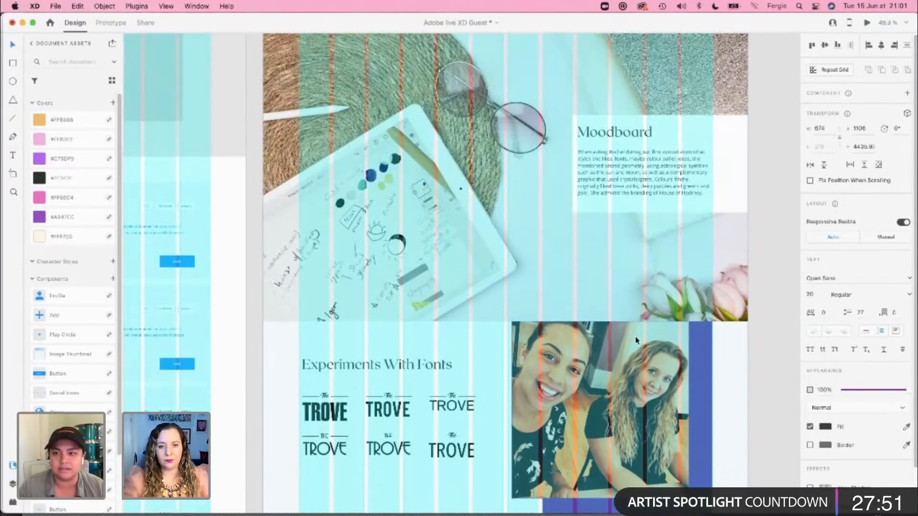
click(631, 199)
scroll(615, 278, up, 12)
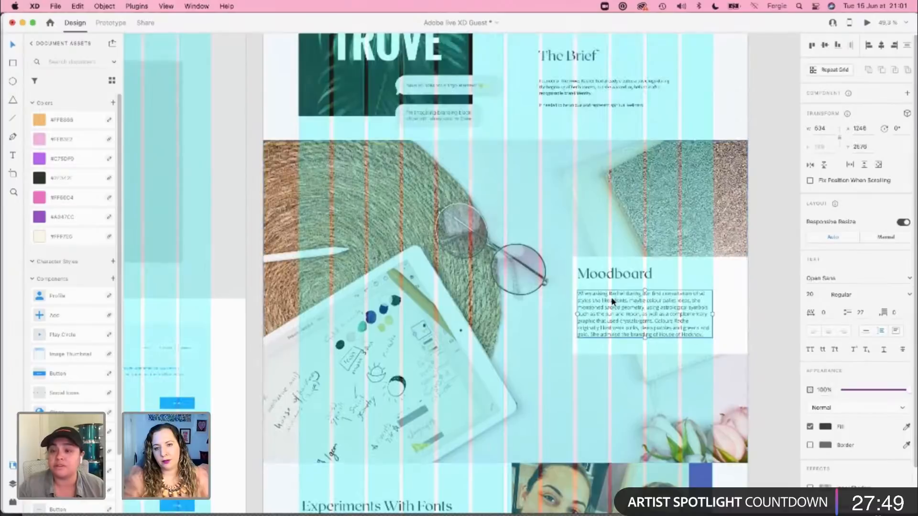
click(615, 291)
shift+click(615, 197)
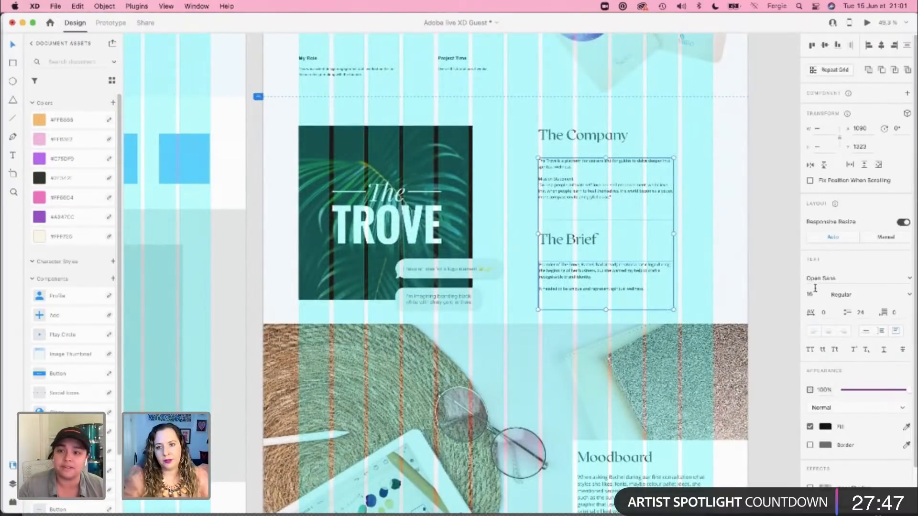
text(20)
key(Return)
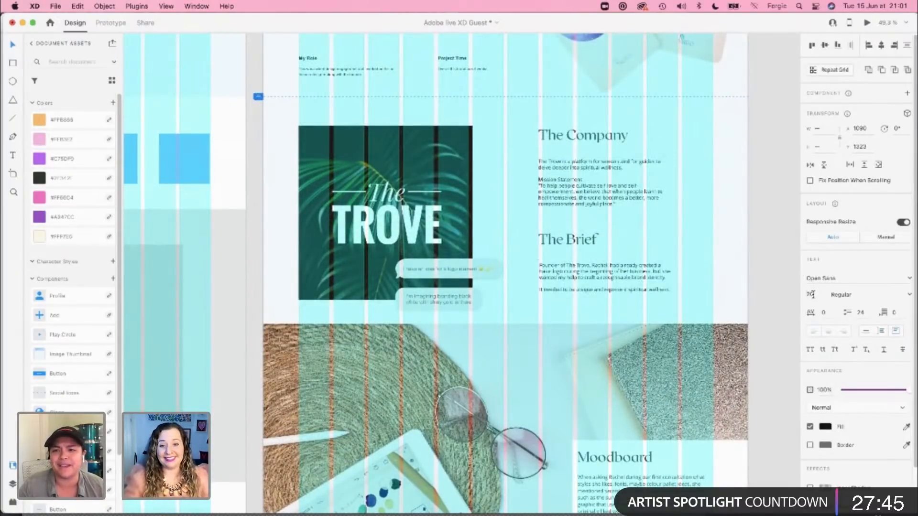
Step: Set the body text under My Role and Project Time in the hero to font size 16
scroll(711, 303, up, 6)
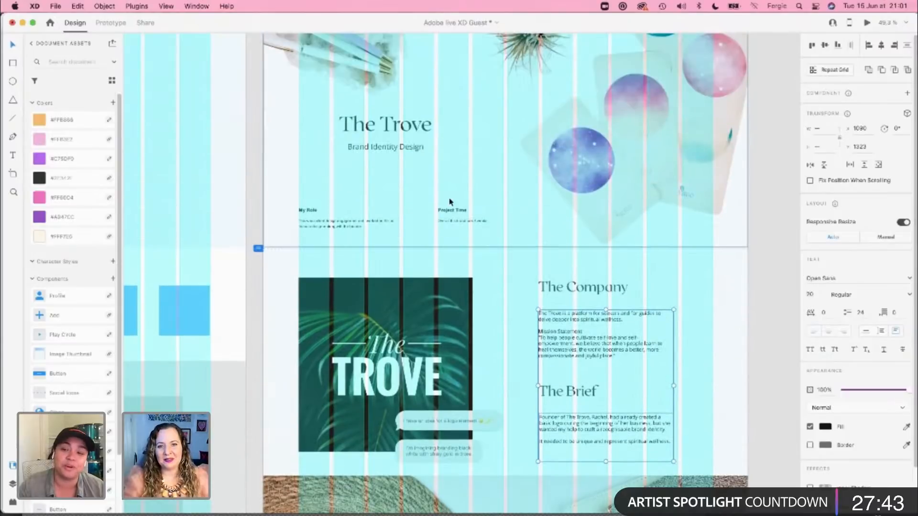
click(442, 225)
shift+click(394, 228)
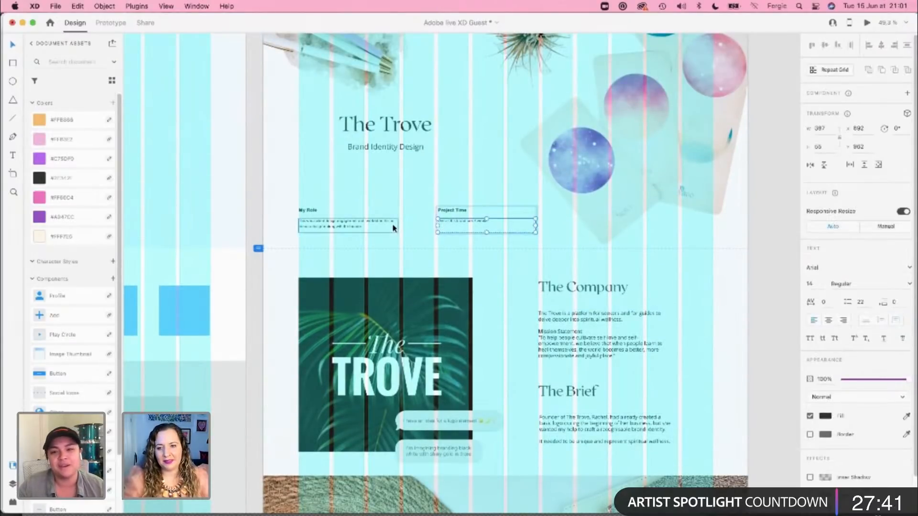
click(351, 218)
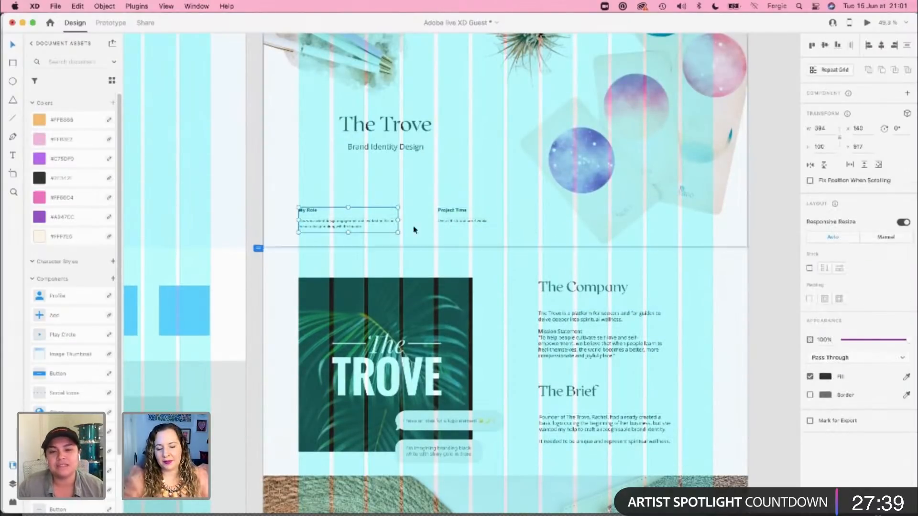
click(363, 219)
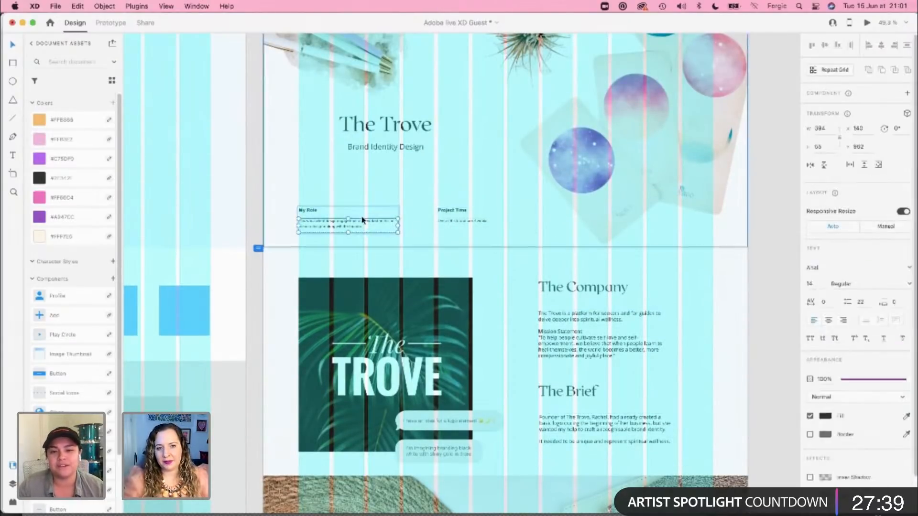
double_click(307, 210)
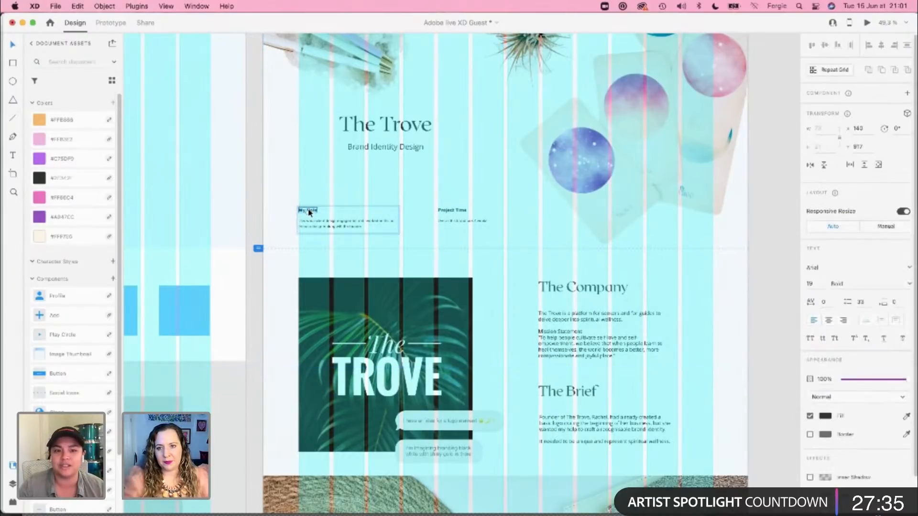
double_click(458, 212)
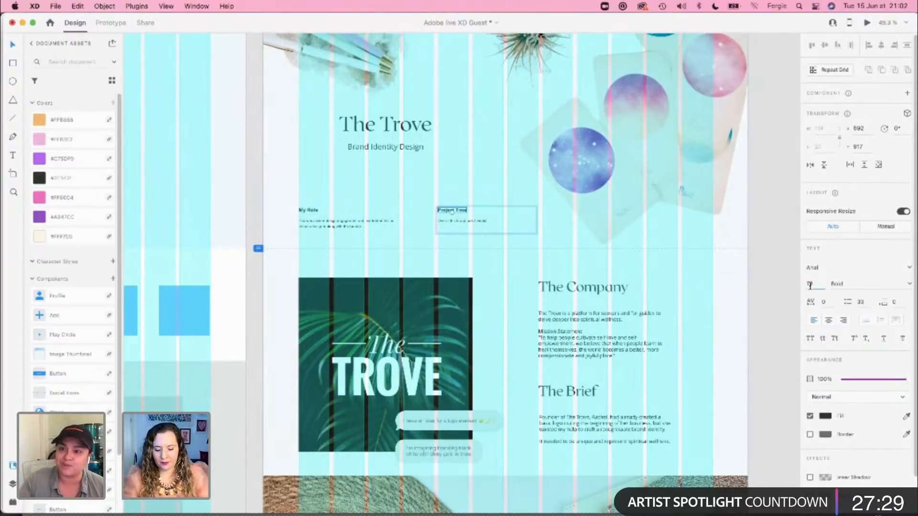
click(405, 234)
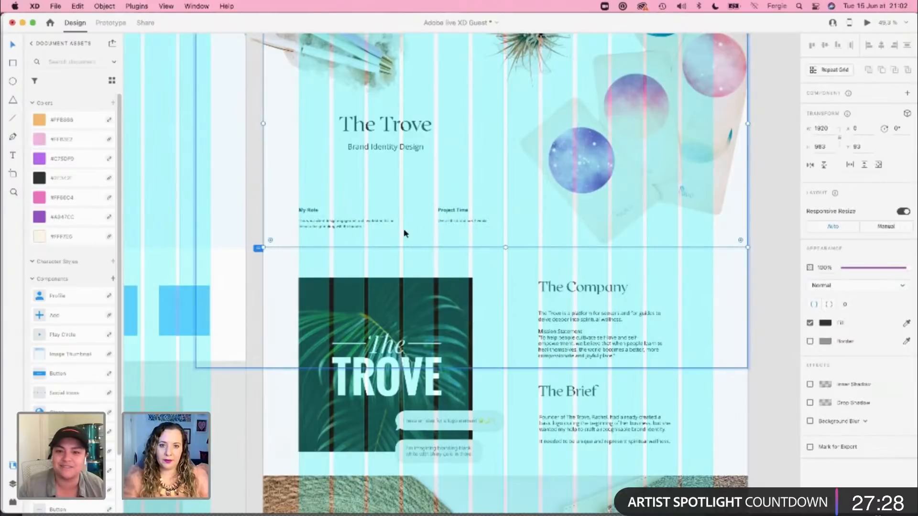
double_click(376, 227)
shift+click(467, 226)
click(810, 284)
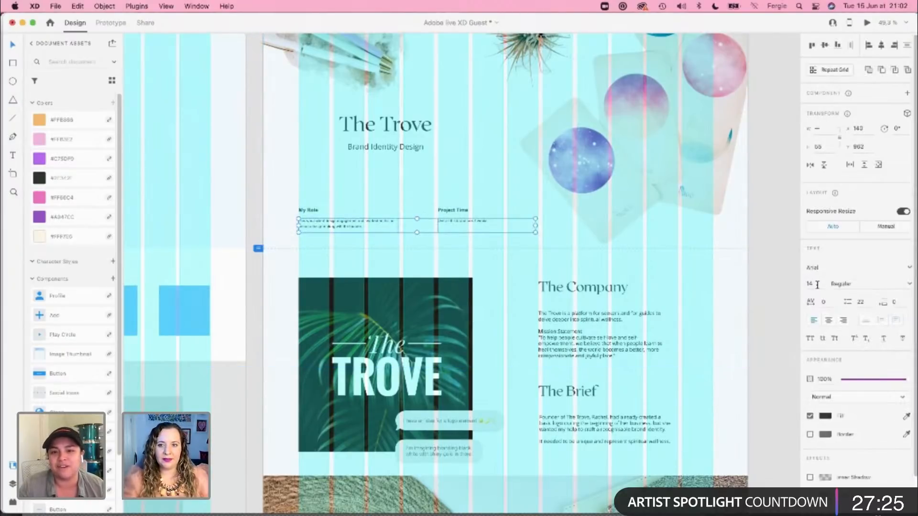
text(16)
key(Return)
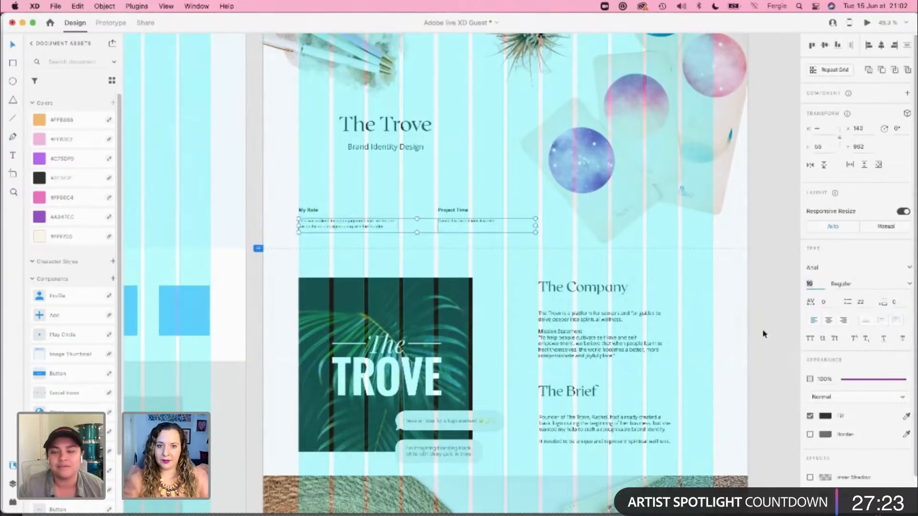
Step: Set The Company and The Brief paragraphs to font size 16
scroll(762, 328, down, 8)
click(636, 153)
shift+click(641, 231)
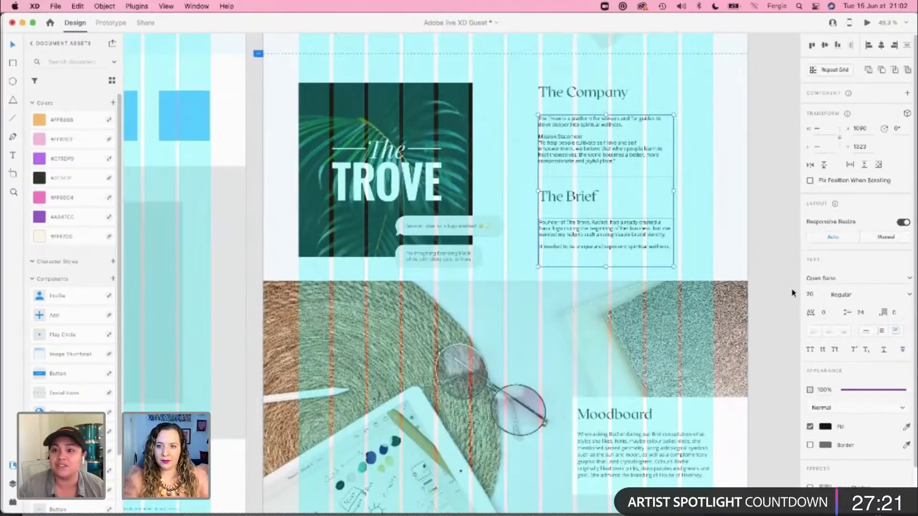
click(824, 295)
text(16)
key(Return)
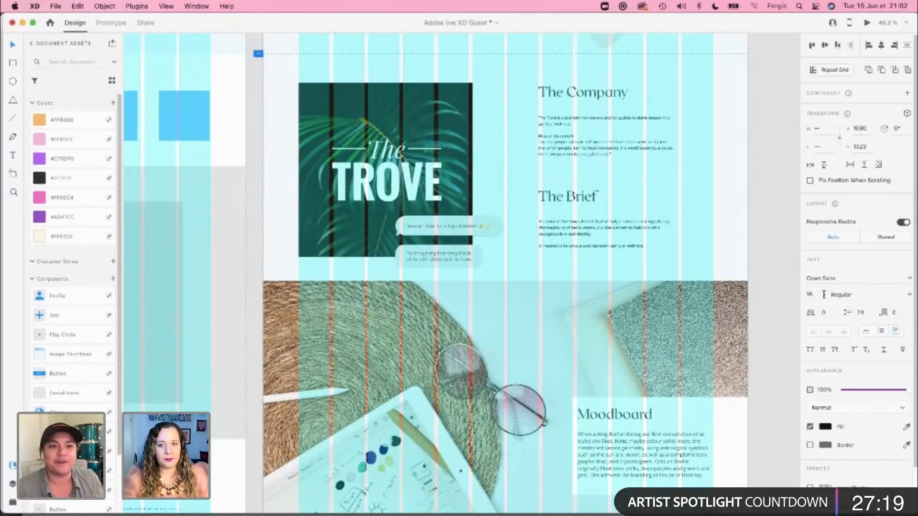
Step: Set the Moodboard paragraph to font size 16
scroll(639, 334, down, 8)
click(659, 296)
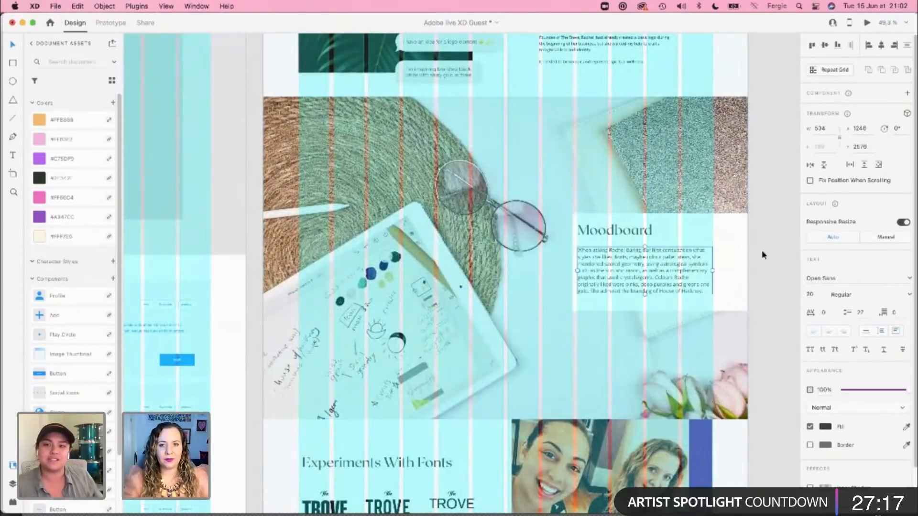
text(6)
key(Return)
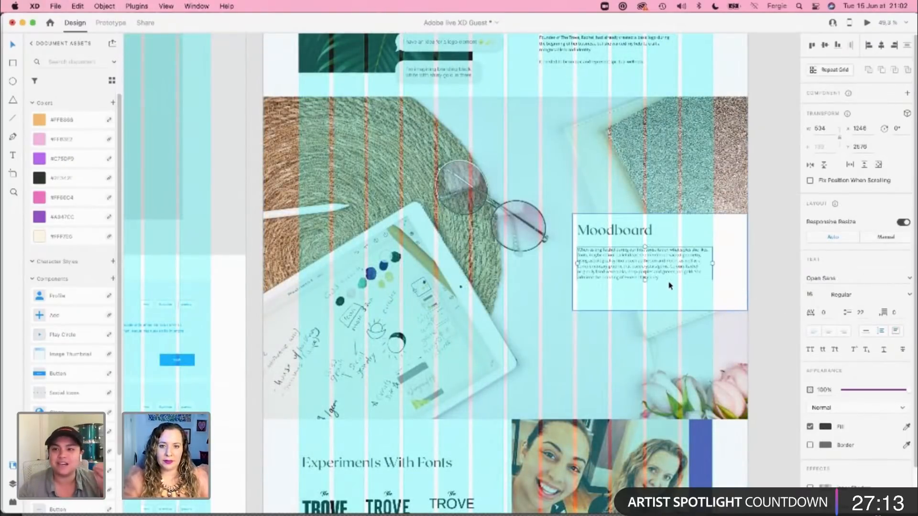
Step: Set the Logo Elements Explored paragraph to font size 16
scroll(670, 285, down, 1)
scroll(669, 285, down, 10)
click(670, 385)
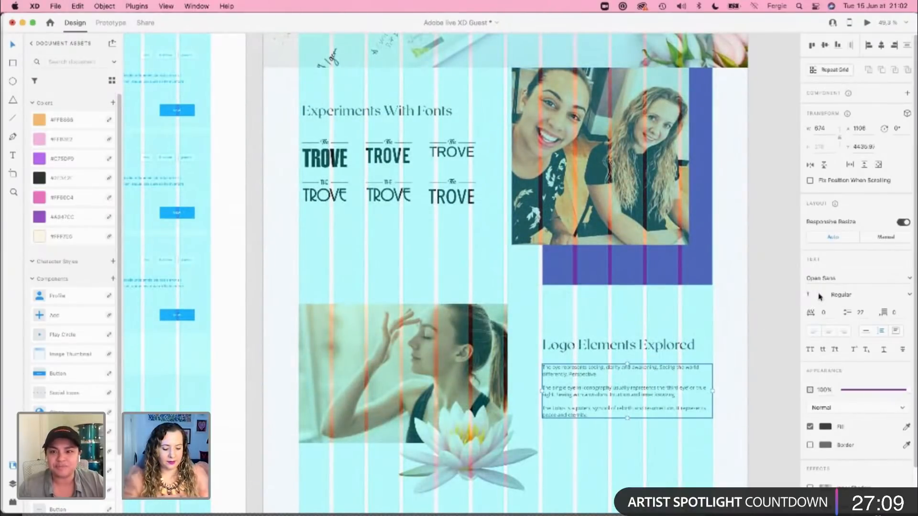
text(16)
key(Return)
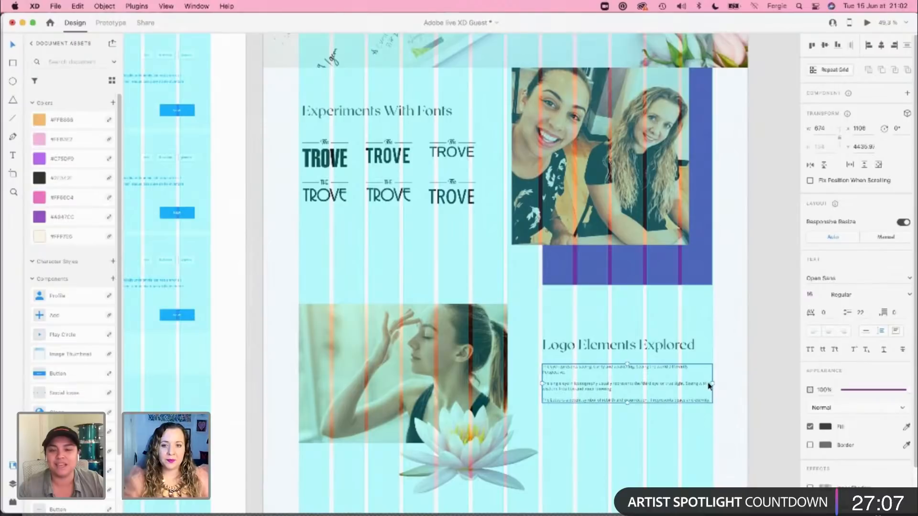
scroll(712, 381, down, 3)
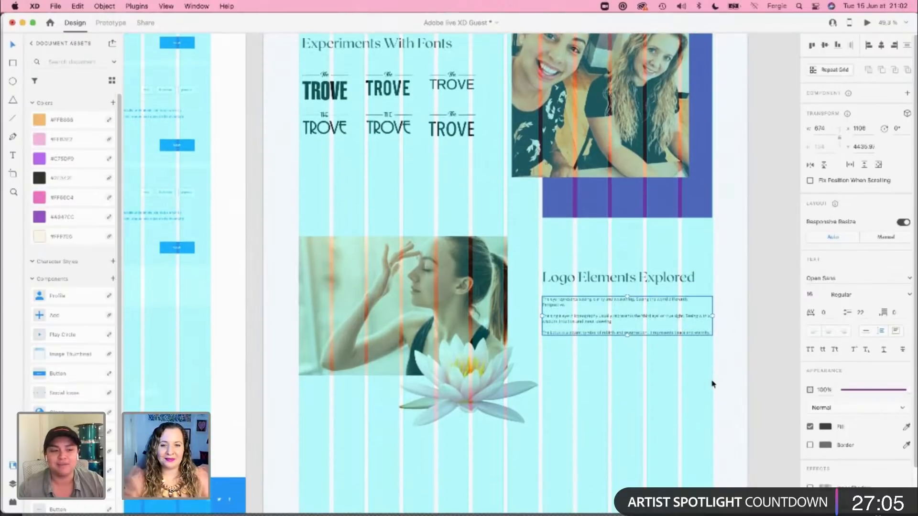
Step: Copy the Colour Palette & Accent Colour section from the Case Studies document and place it below the lotus image in the Adobe live XD Guest document
click(699, 366)
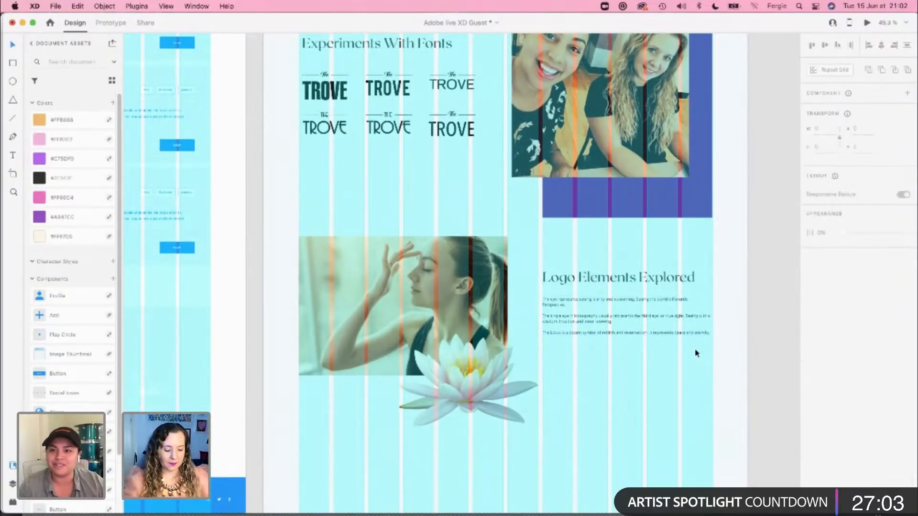
key(super+grave)
scroll(697, 354, down, 3)
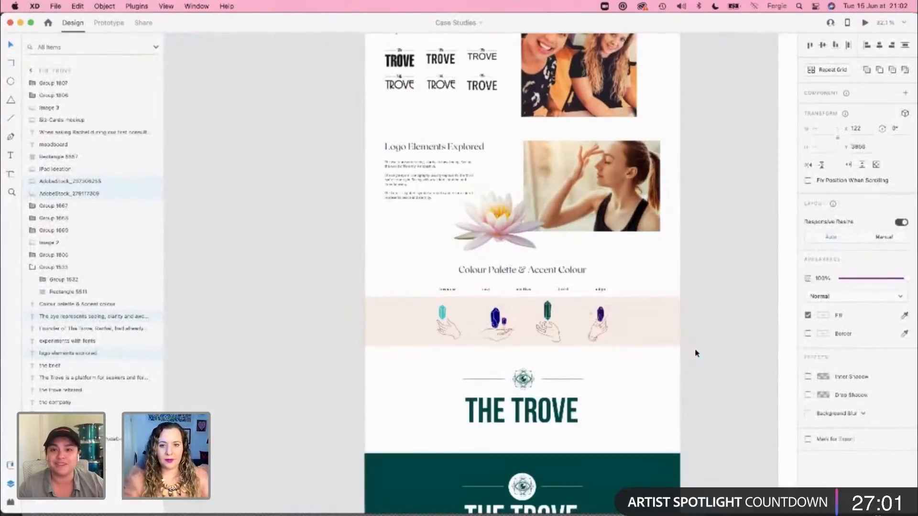
scroll(716, 342, down, 2)
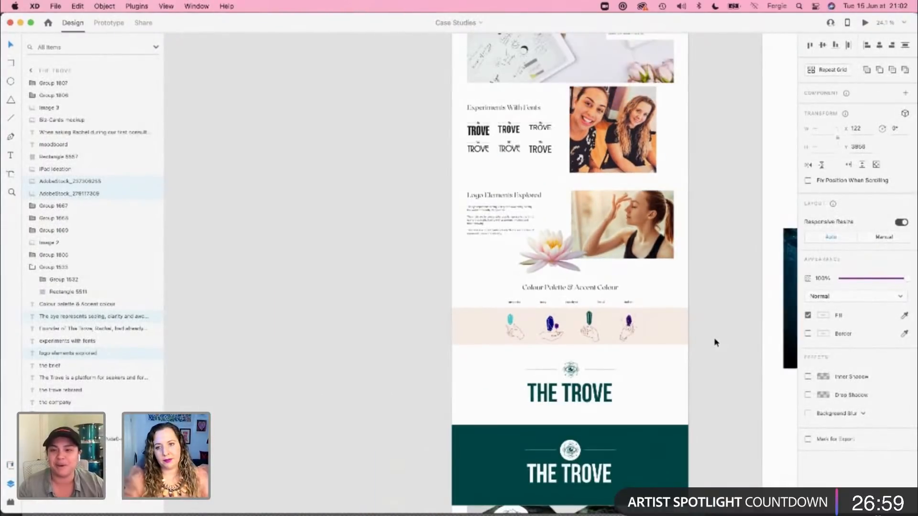
scroll(716, 342, down, 5)
scroll(715, 343, up, 2)
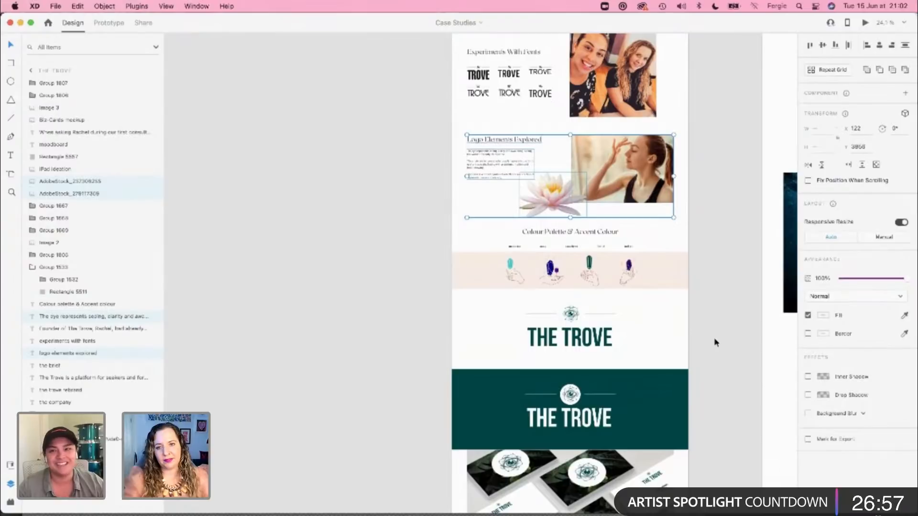
scroll(574, 245, up, 3)
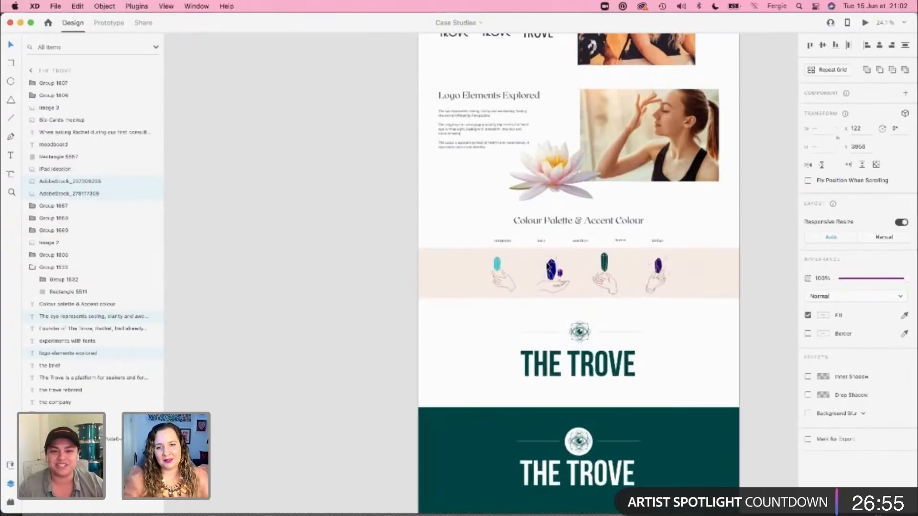
drag(475, 209, 729, 290)
key(super+grave)
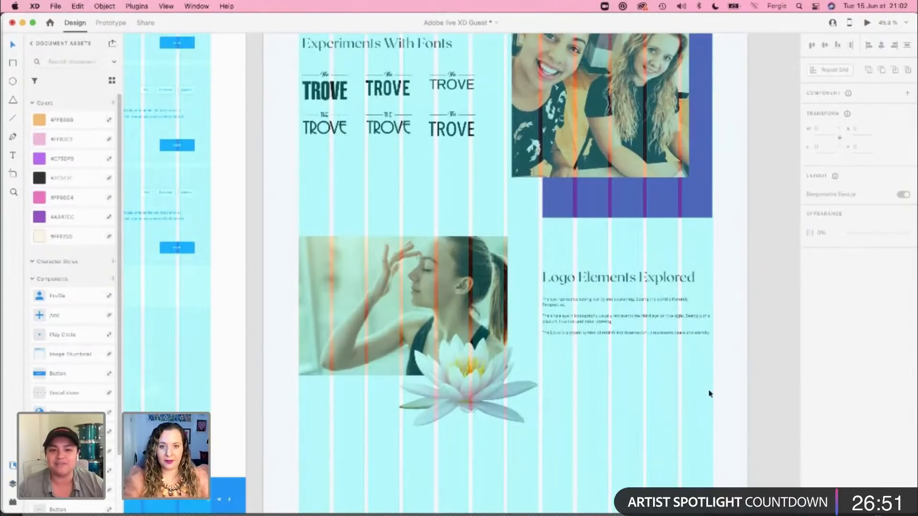
scroll(693, 418, down, 5)
key(super+v)
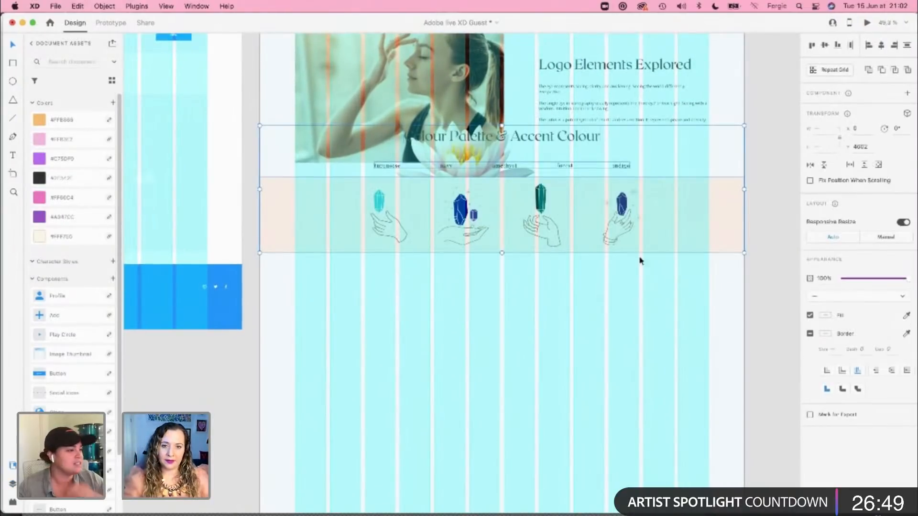
drag(640, 258, 621, 340)
Step: Move the Colour Palette & Accent Colour heading up to Y 5053, leaving a clear gap below the lotus image
click(589, 240)
click(550, 260)
key(alt)
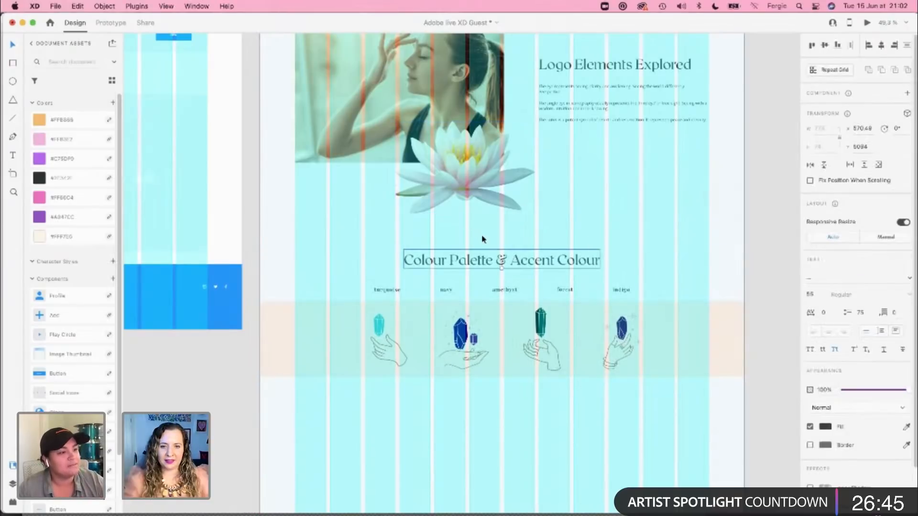
drag(481, 267, 480, 250)
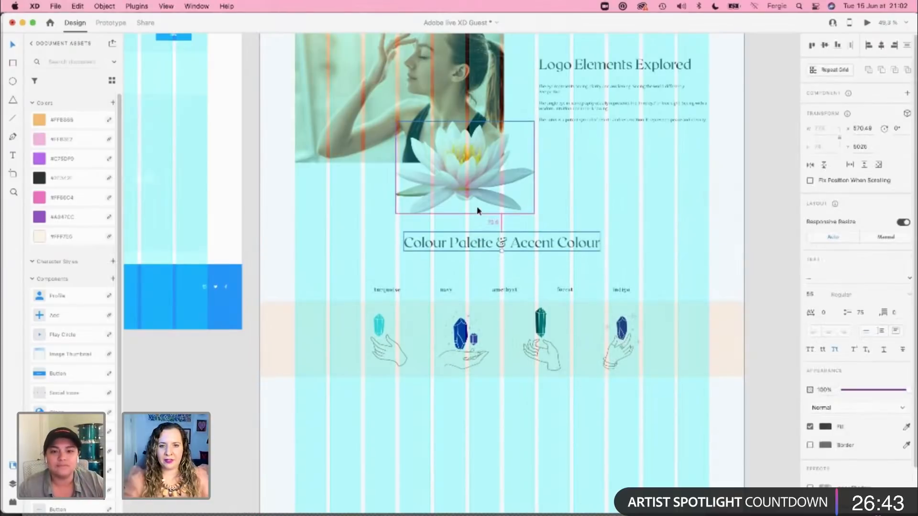
key(Up)
key(Up)
key(Up)
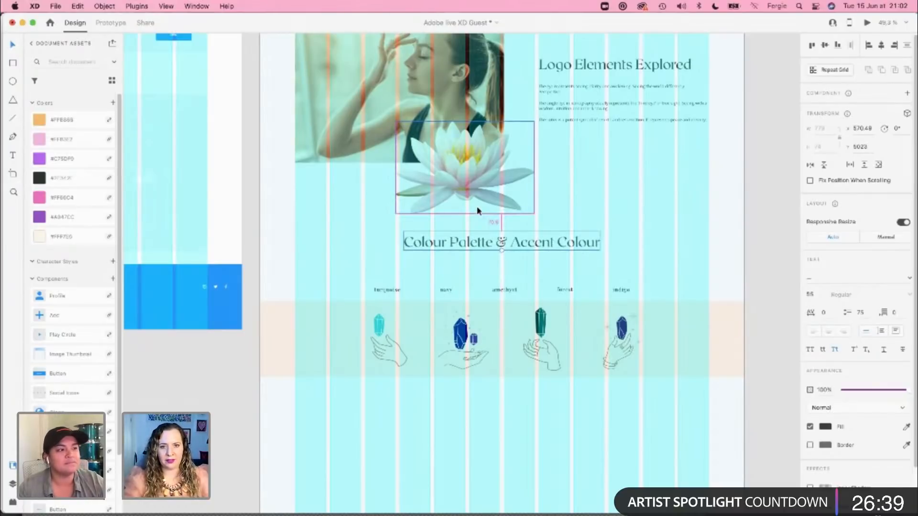
key(shift+Down)
key(shift+Down)
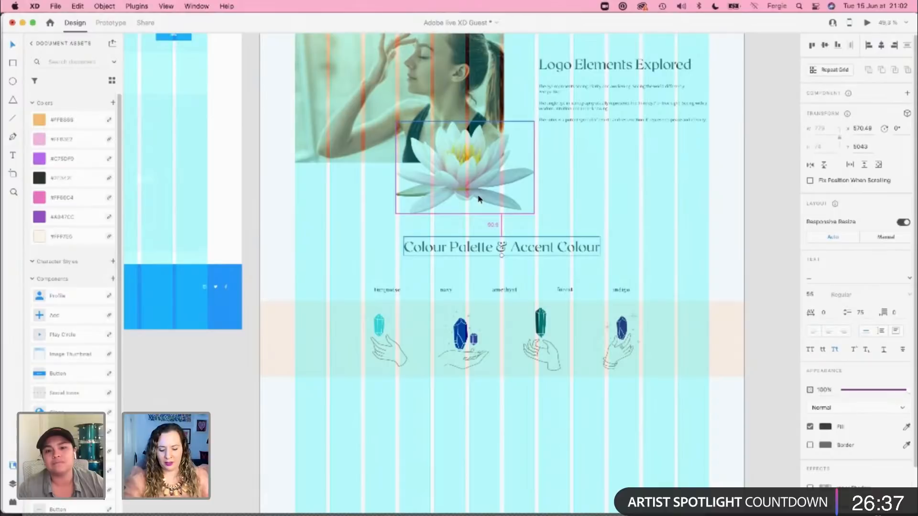
key(shift+Down)
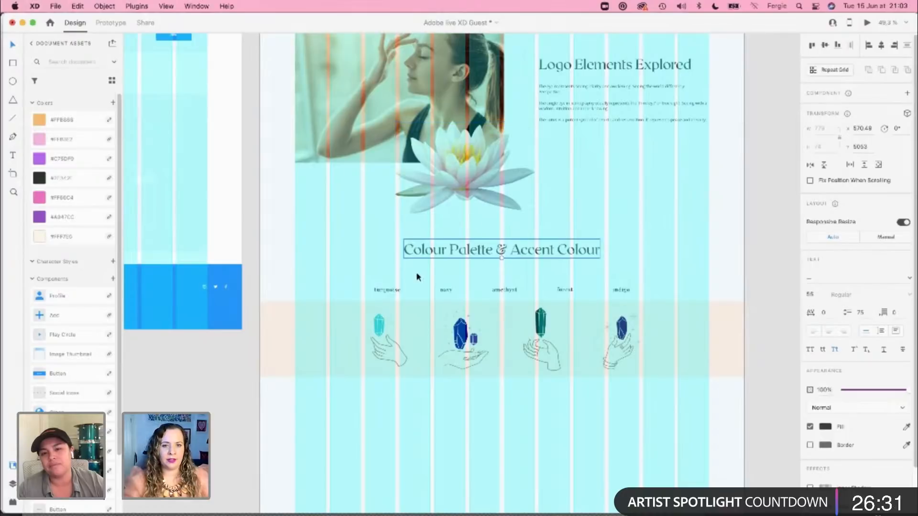
Step: Ungroup the crystal and hand illustrations from the beige band under the colour names
drag(348, 274, 643, 297)
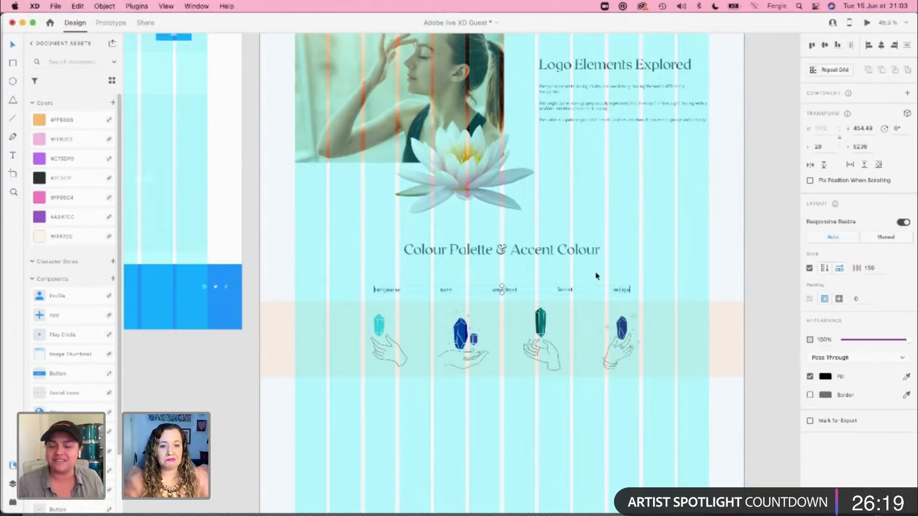
scroll(646, 371, down, 2)
scroll(588, 444, up, 5)
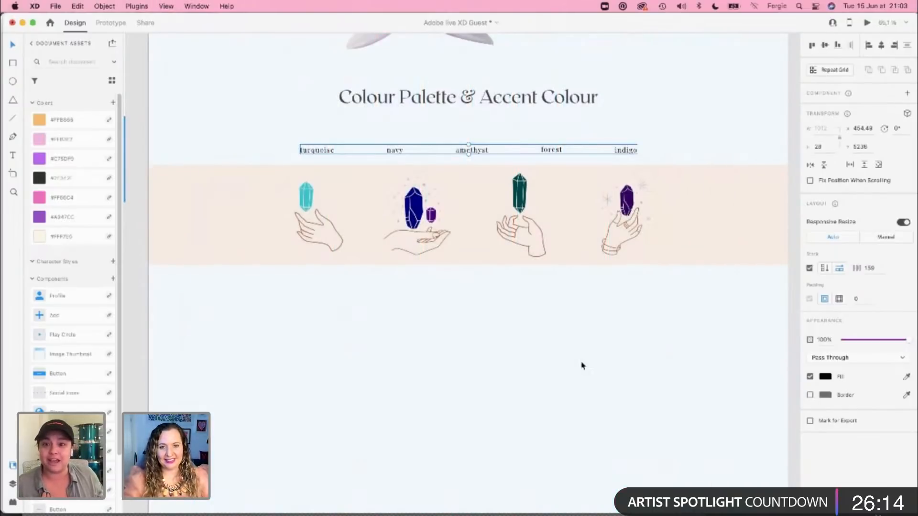
click(342, 234)
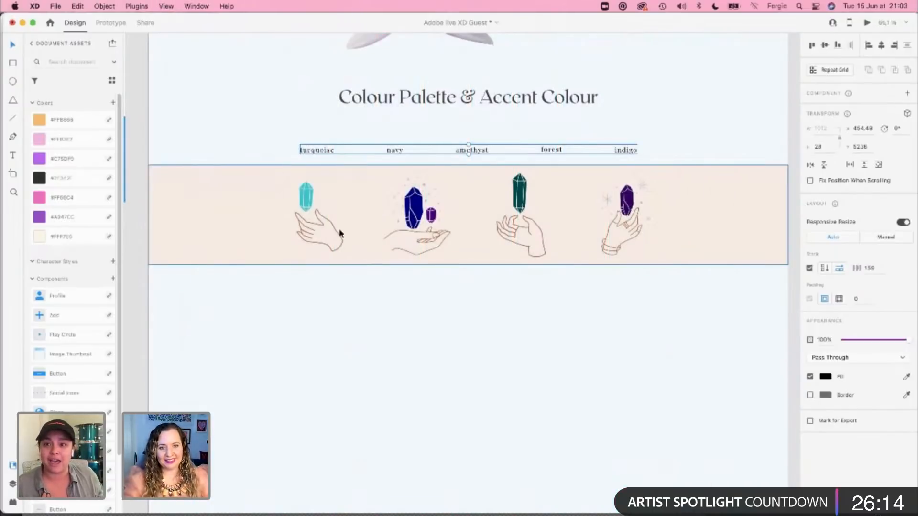
double_click(310, 210)
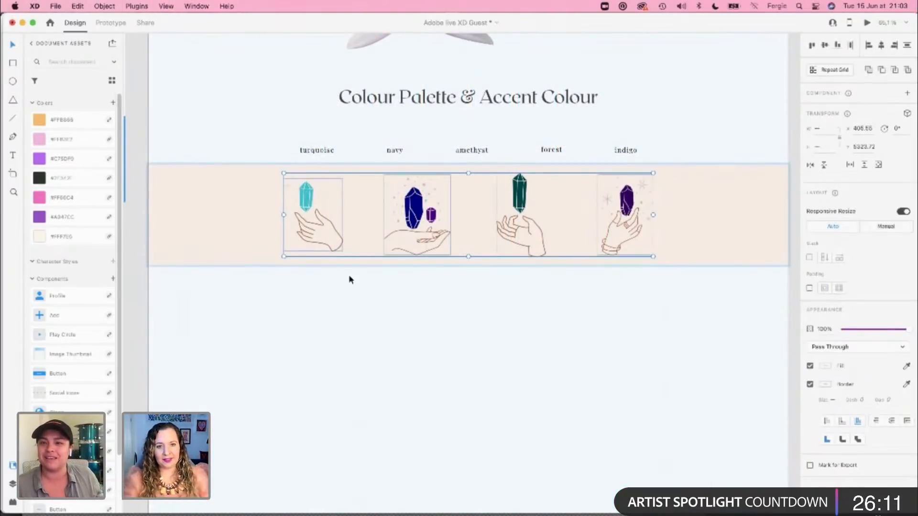
click(367, 281)
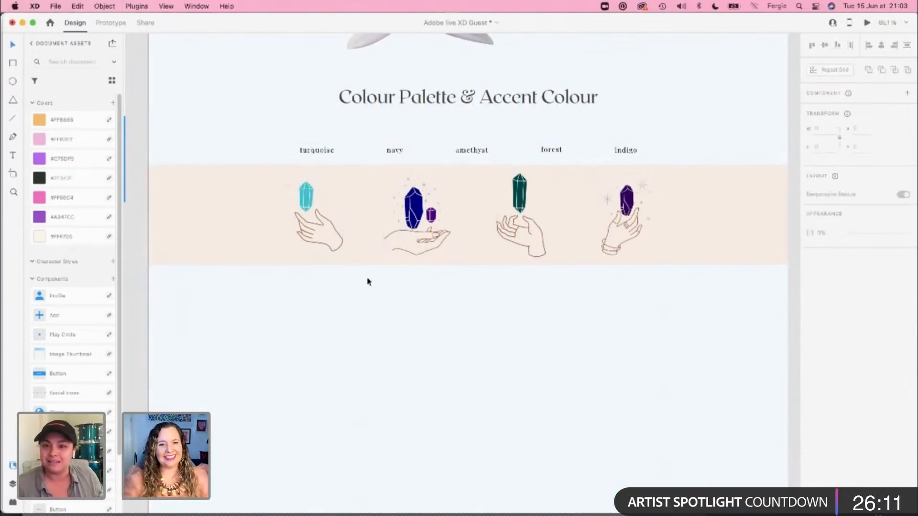
click(311, 203)
key(shift+super+g)
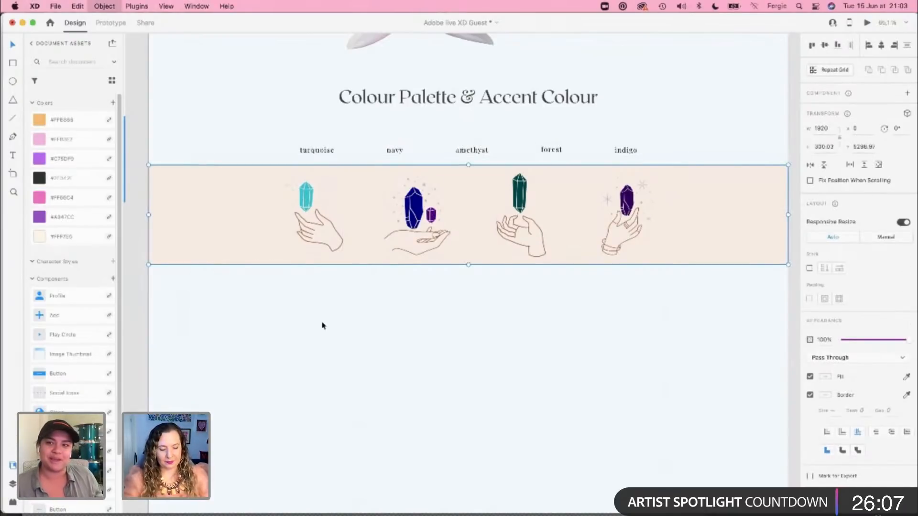
click(347, 296)
Step: Enlarge the turquoise crystal illustration to about 369 × 450 px and the navy one to about 280 × 338 px
click(306, 230)
drag(283, 250, 220, 329)
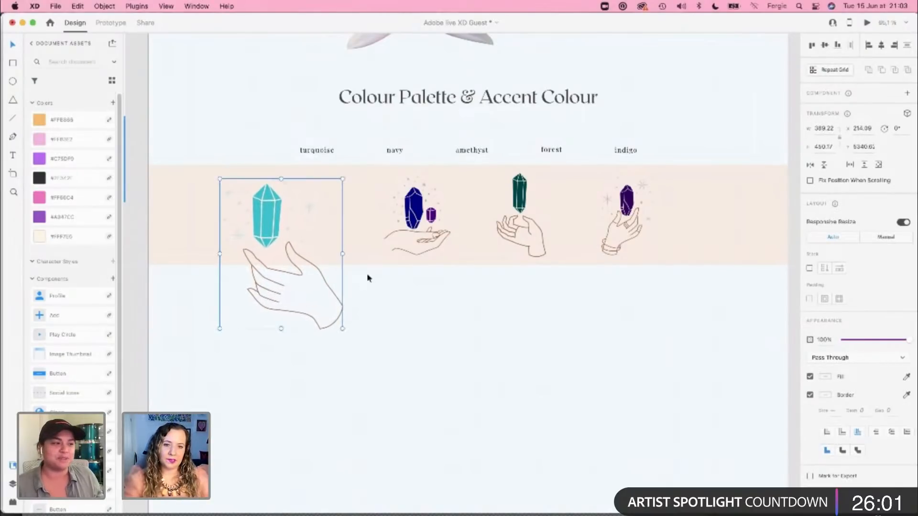
click(390, 246)
drag(384, 255, 359, 289)
Step: Enlarge the green crystal illustration to about 190 × 327 px and the purple one to about 275 px wide
click(512, 246)
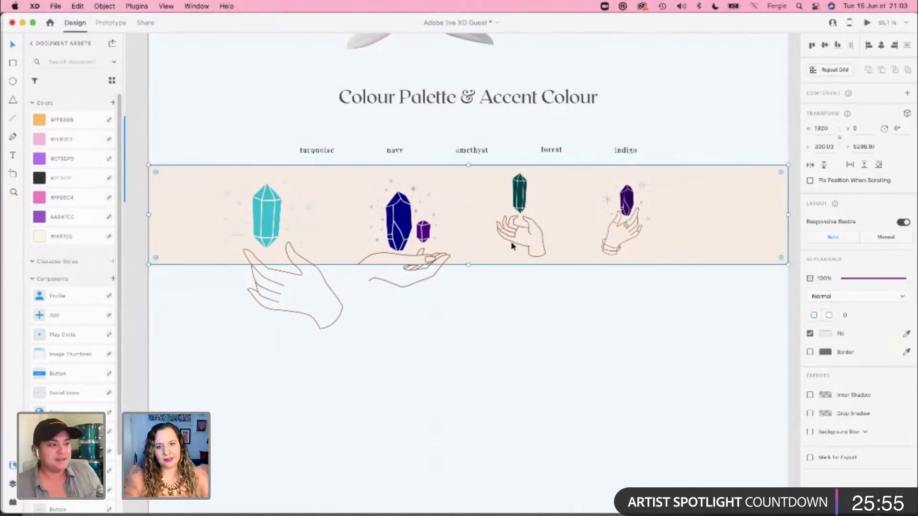
click(513, 238)
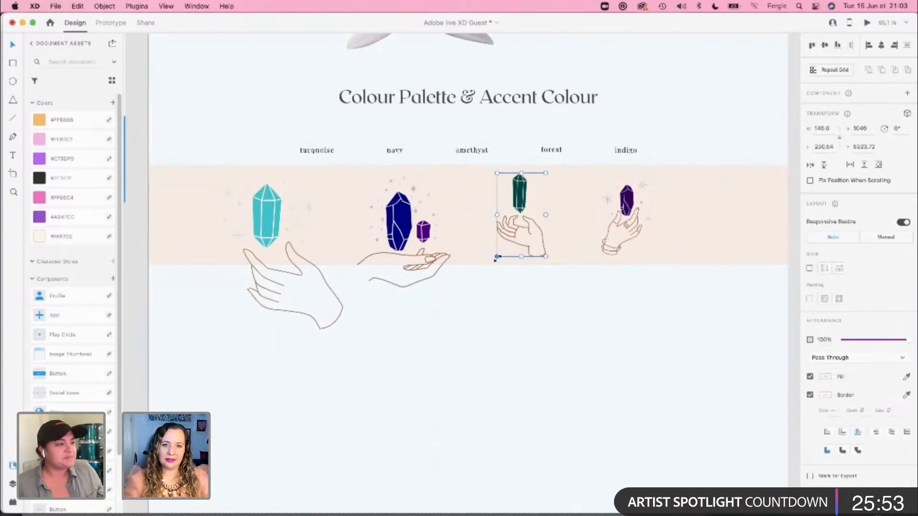
drag(497, 259, 482, 285)
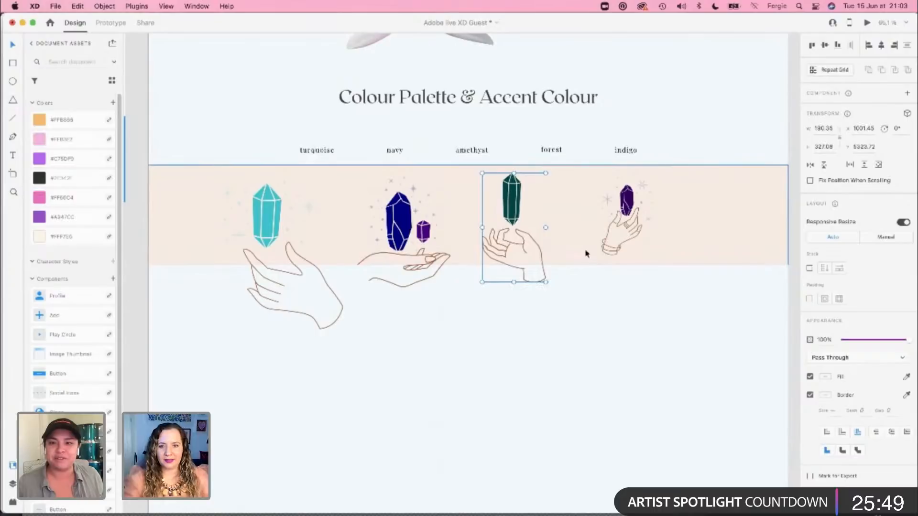
click(606, 245)
double_click(606, 245)
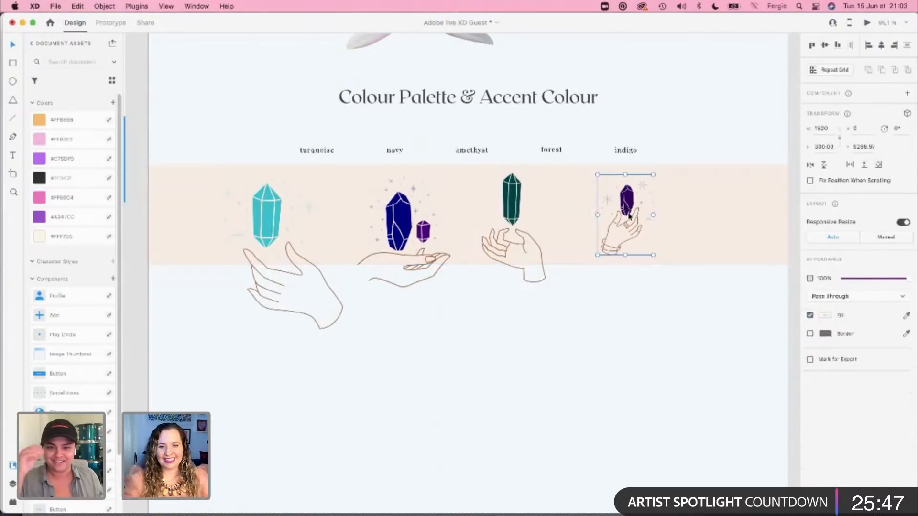
drag(652, 254, 689, 322)
Step: With the layout grid shown, snap the purple crystal illustration to a column edge and the turquoise one to the grid's left edge
shift+click(521, 239)
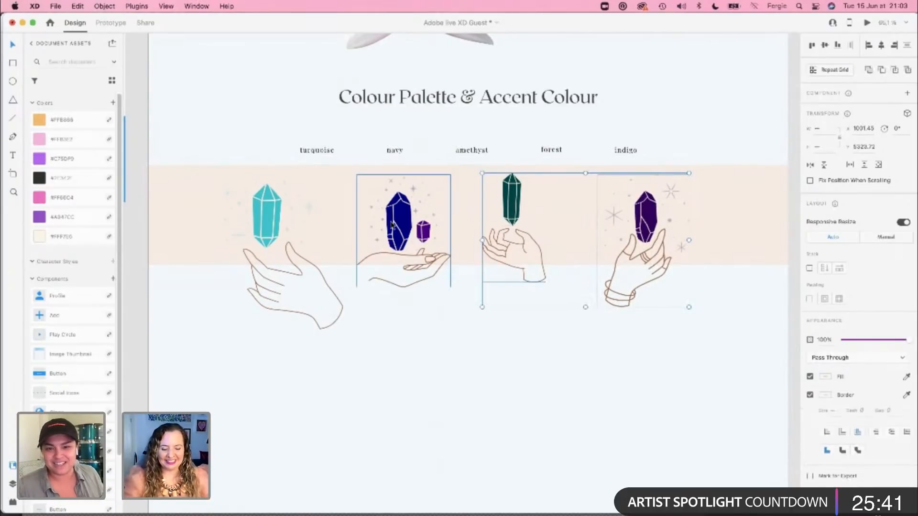
key(shift+super+apostrophe)
click(564, 306)
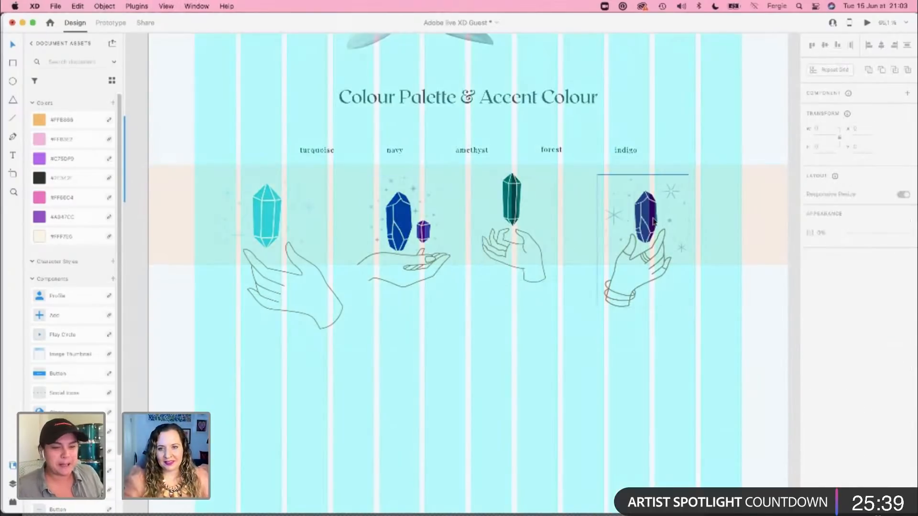
drag(651, 218, 659, 221)
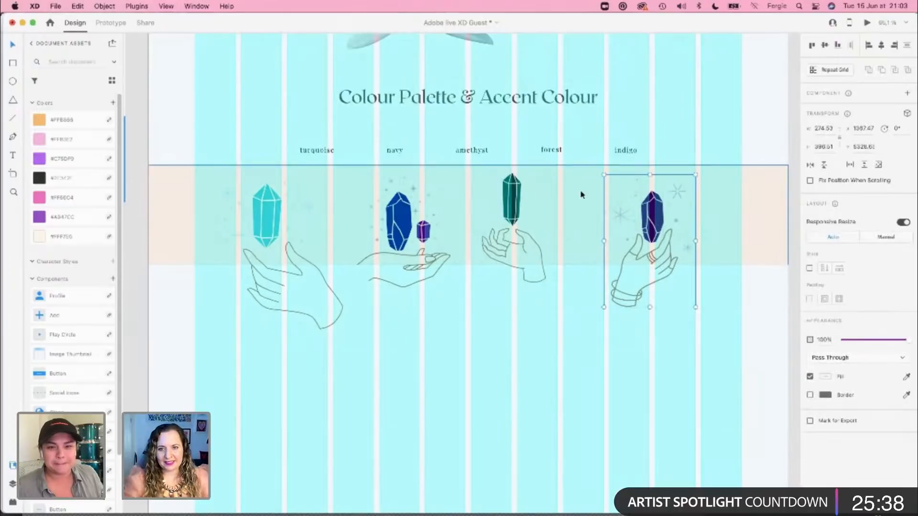
click(260, 227)
drag(260, 226, 235, 230)
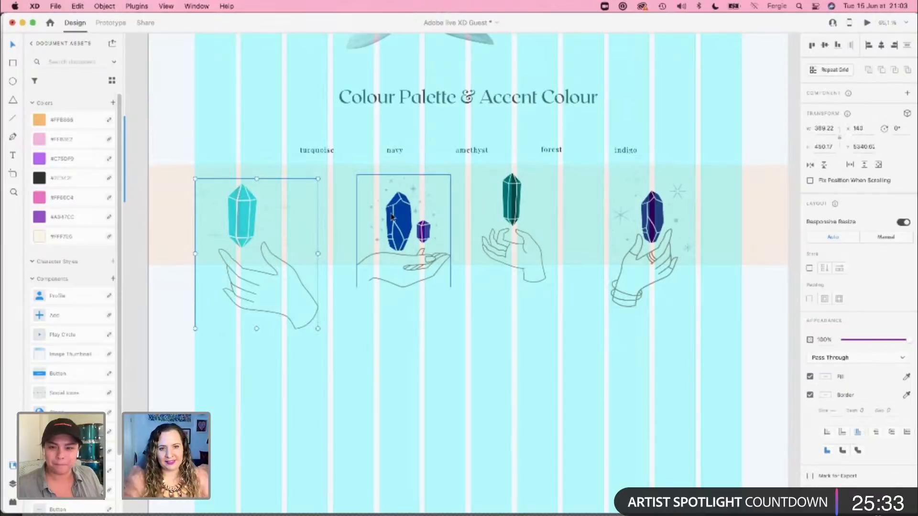
Step: Place the navy crystal illustration at X 627 and the green one at about X 1025, between the two outer illustrations
drag(391, 217, 369, 212)
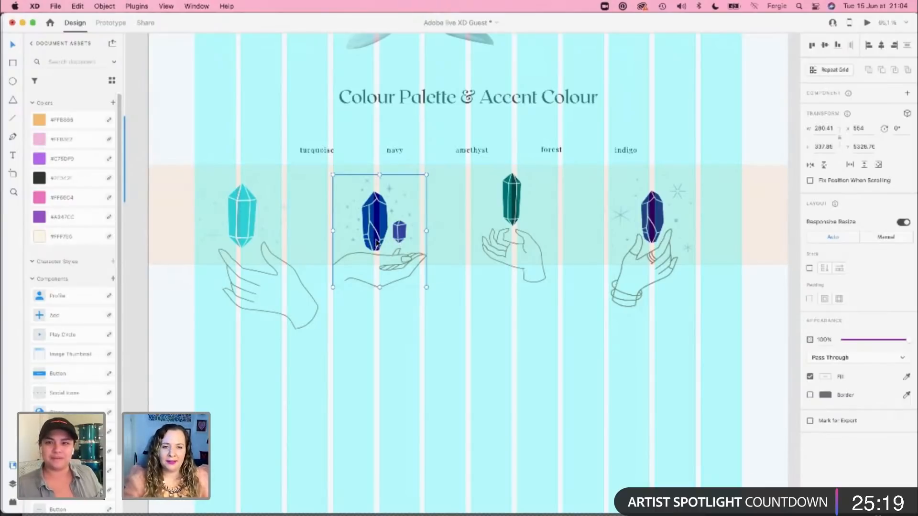
drag(377, 243, 401, 244)
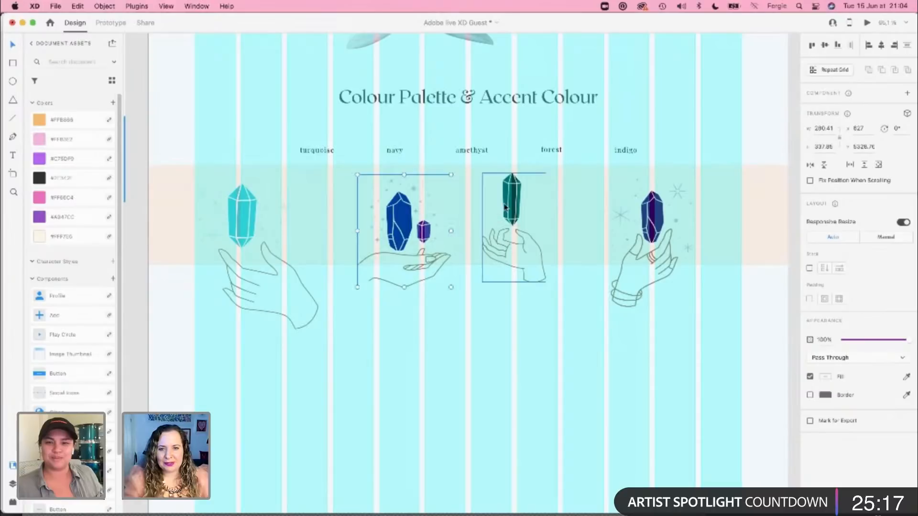
drag(510, 206, 516, 207)
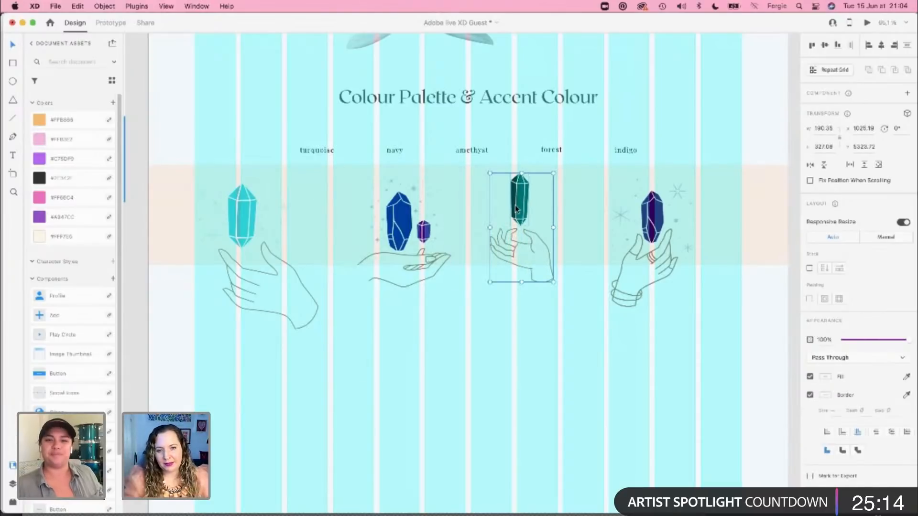
Step: Shift the green crystal illustration to about X 1038 and realign the beige band with the artboard at X 0
click(539, 248)
click(530, 268)
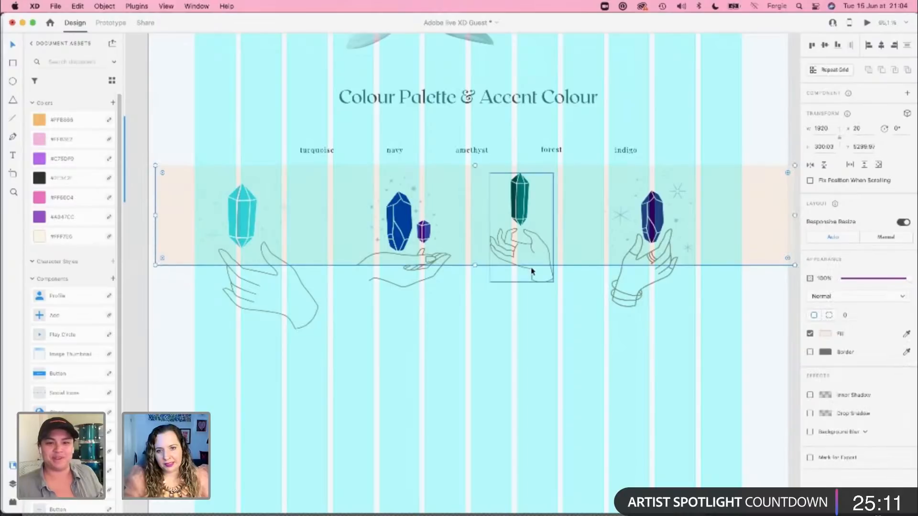
drag(530, 268, 534, 272)
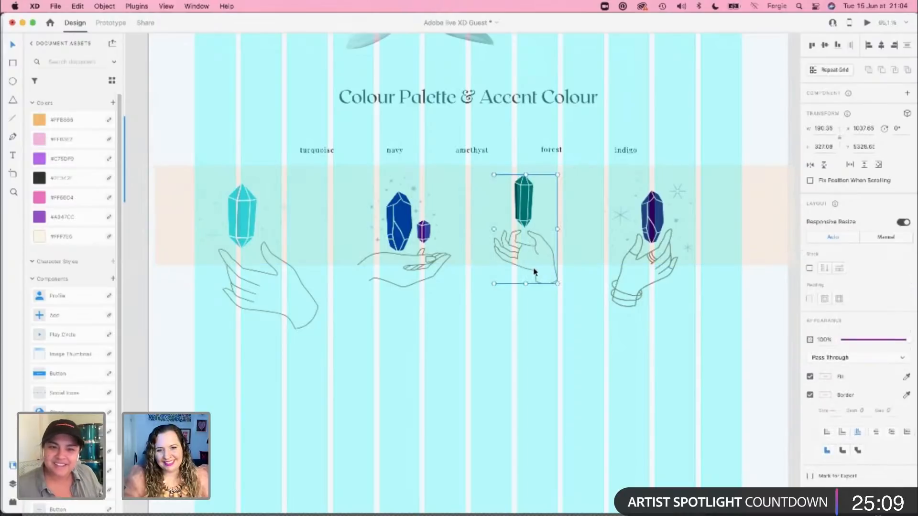
click(751, 196)
drag(753, 192, 749, 193)
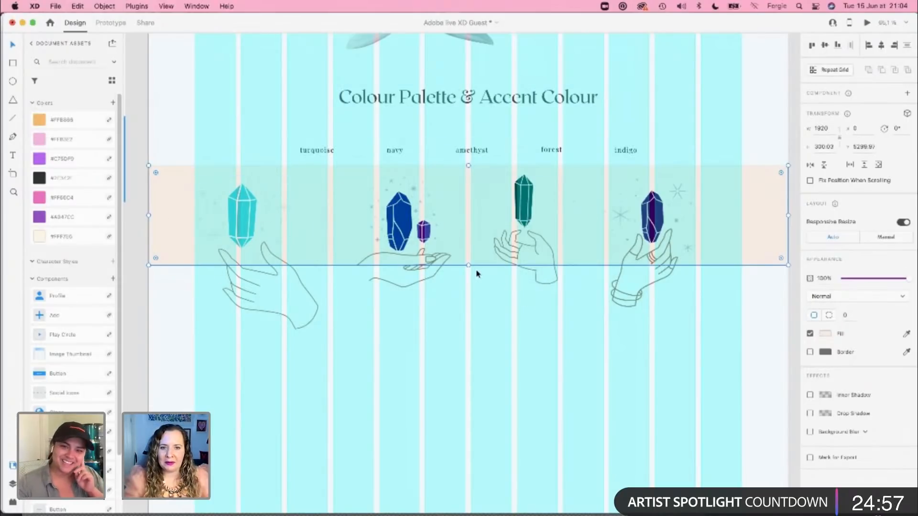
Step: Stretch the beige band to about 834 px high so it spans from above the heading to below the hands, and send it to the back
drag(469, 267, 469, 352)
scroll(473, 335, up, 1)
scroll(474, 328, down, 1)
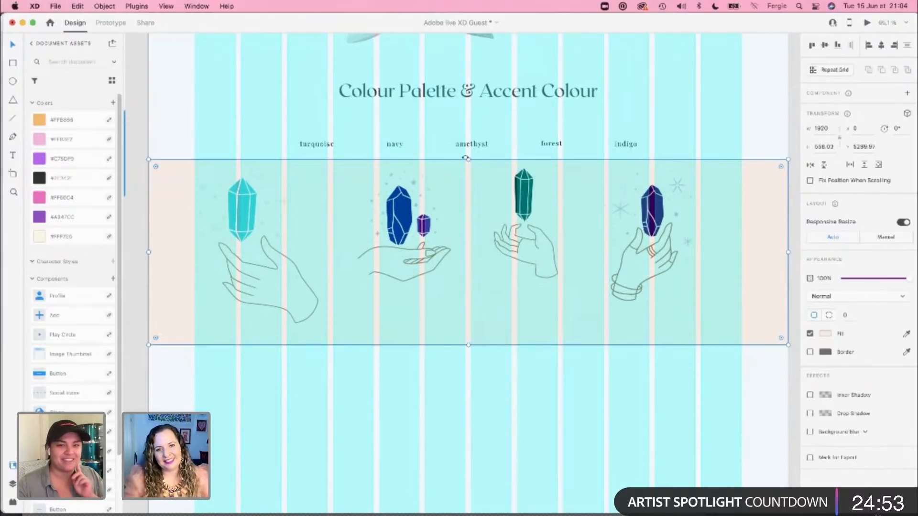
drag(468, 158, 460, 68)
key(super+shift+[)
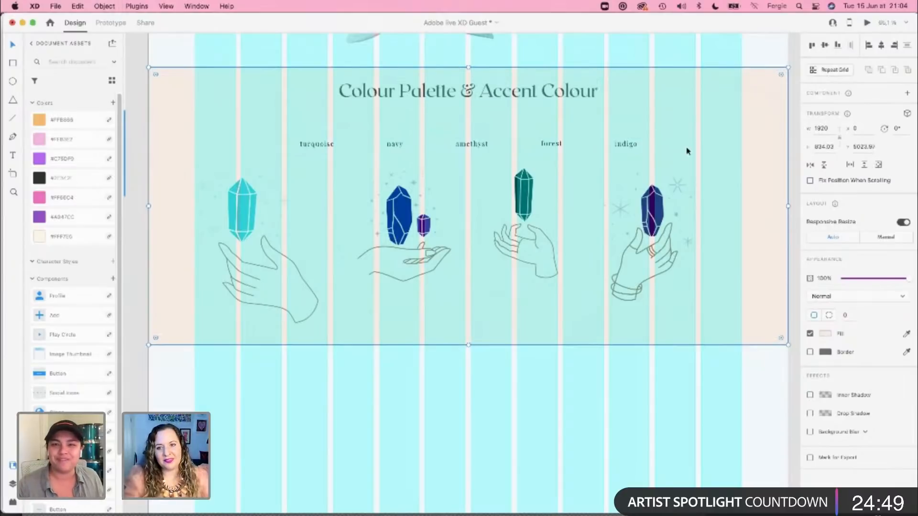
Step: Recolour the beige band by sampling the pale page background and shifting the fill's hue to orange for a very light cream tint
click(907, 335)
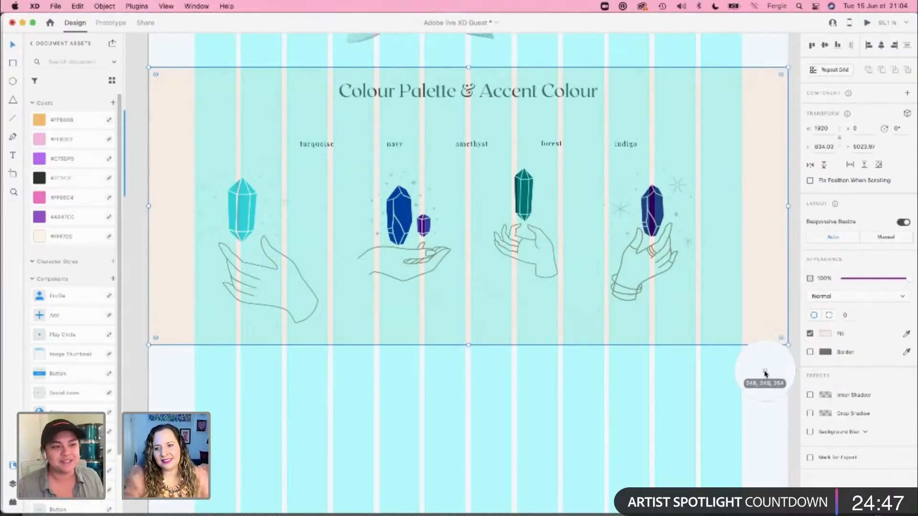
click(758, 373)
click(824, 335)
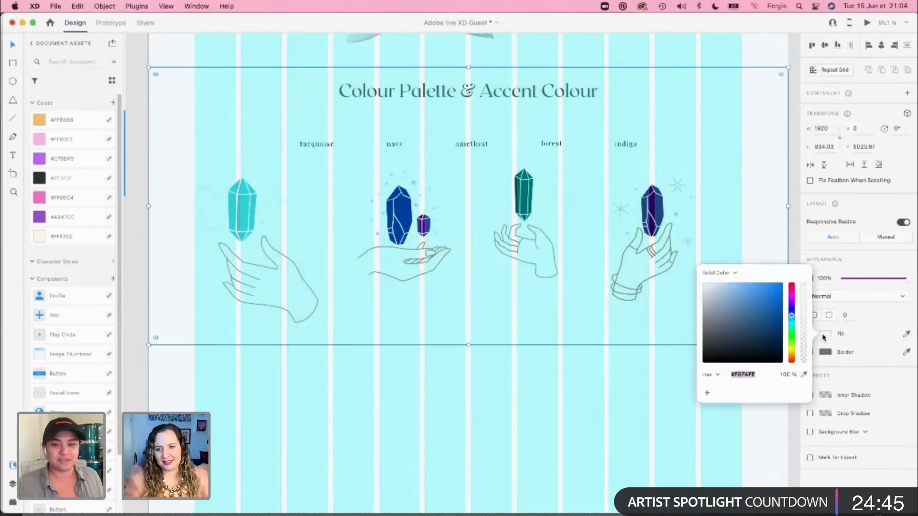
drag(789, 318, 792, 359)
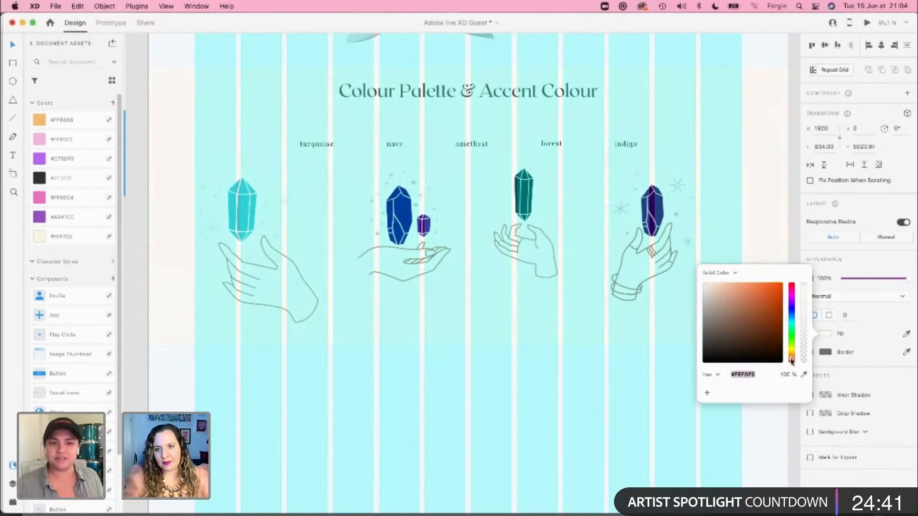
click(762, 438)
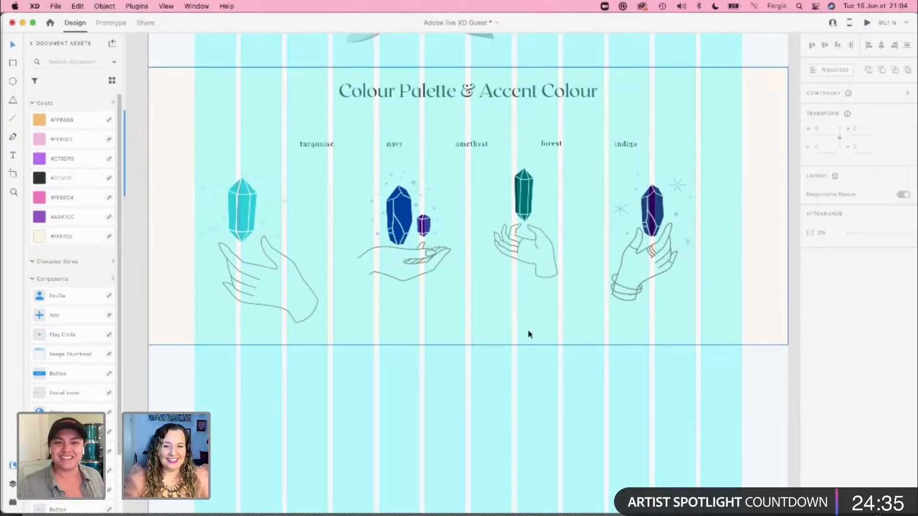
Step: Lower the Colour Palette & Accent Colour heading to Y 5092 and place the row of colour names below the hands at about Y 5791
scroll(516, 329, up, 1)
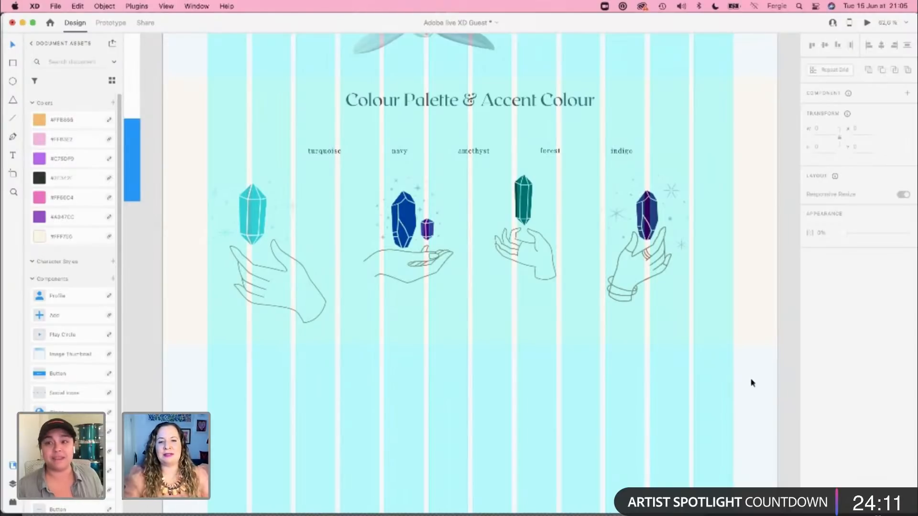
click(538, 114)
click(545, 150)
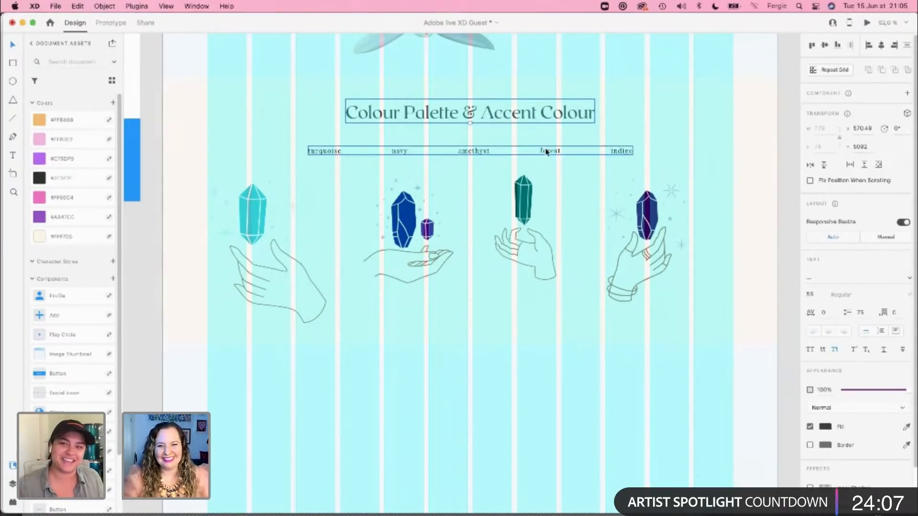
drag(545, 150, 581, 330)
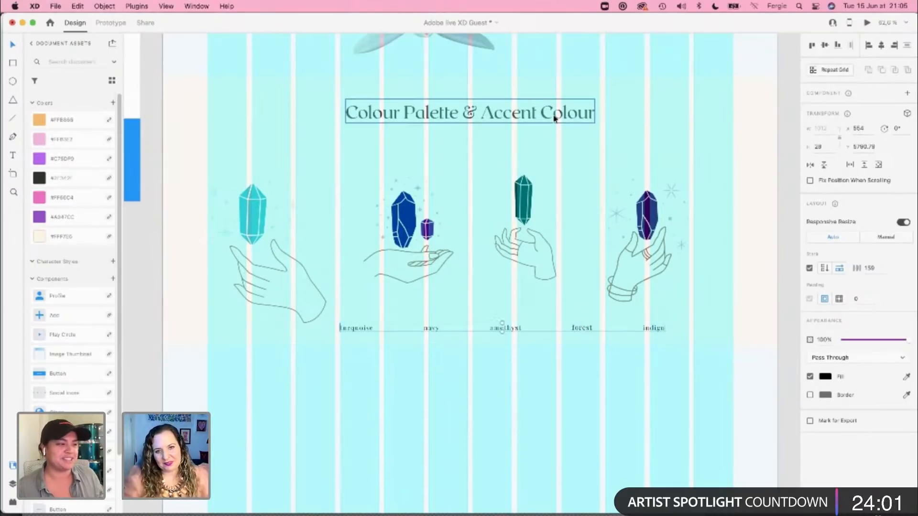
Step: Extend the cream background band's lower edge to a height of about 909 px, leaving space beneath the colour names
click(587, 218)
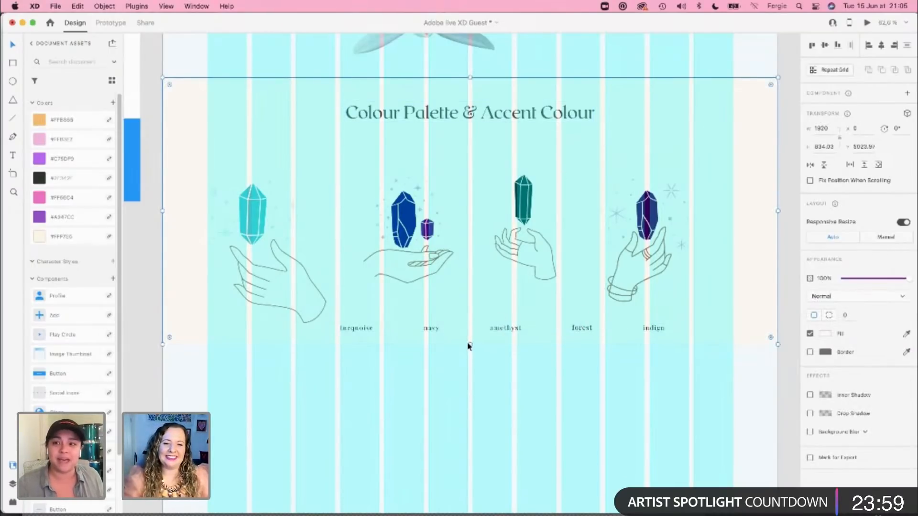
drag(469, 345, 468, 366)
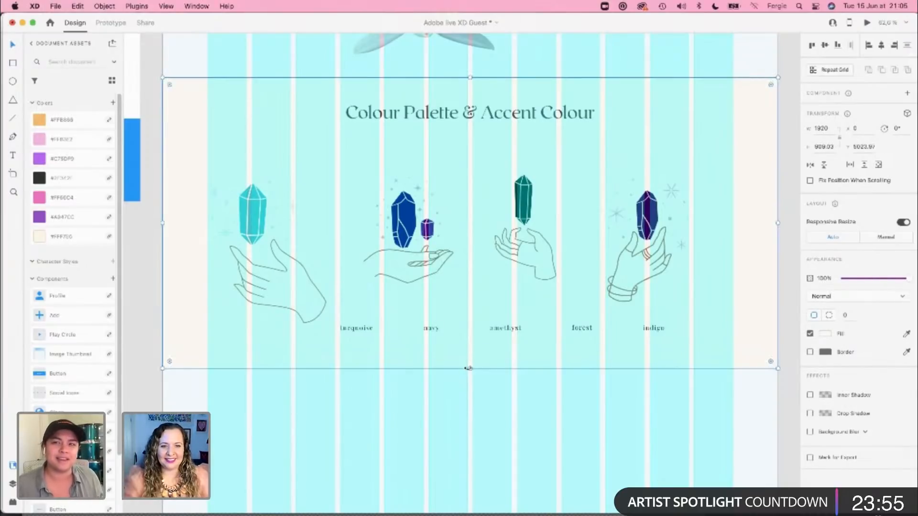
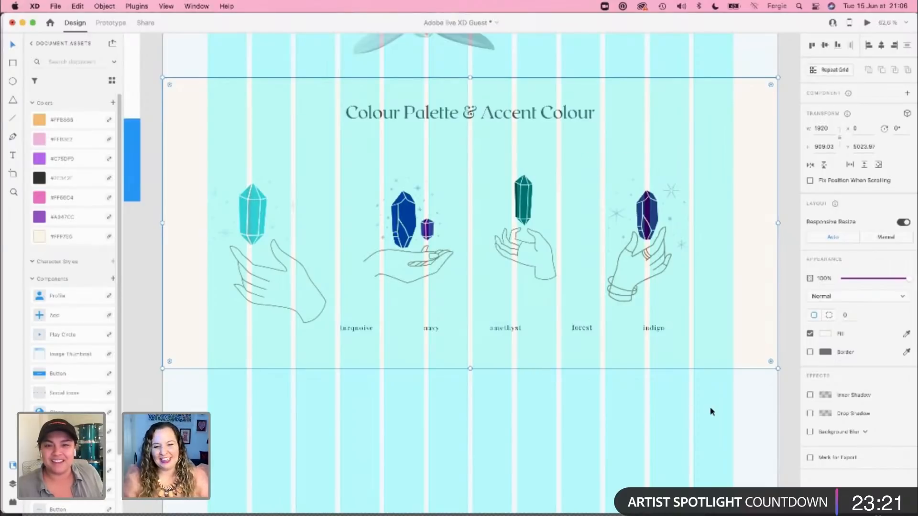
Step: Move the entire Colour Palette section, cream band included, down to about Y 5053 and hide the layout grid
click(747, 385)
scroll(748, 384, down, 3)
scroll(749, 386, down, 2)
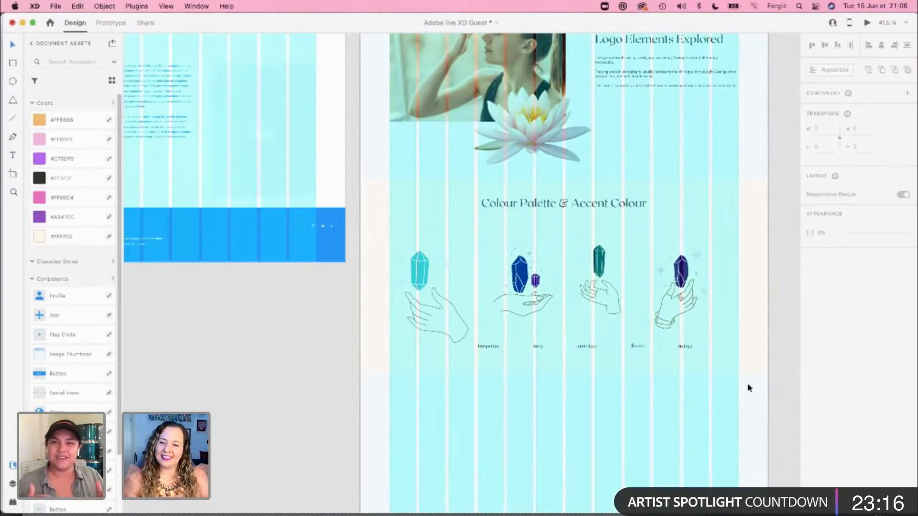
click(480, 287)
drag(478, 288, 366, 187)
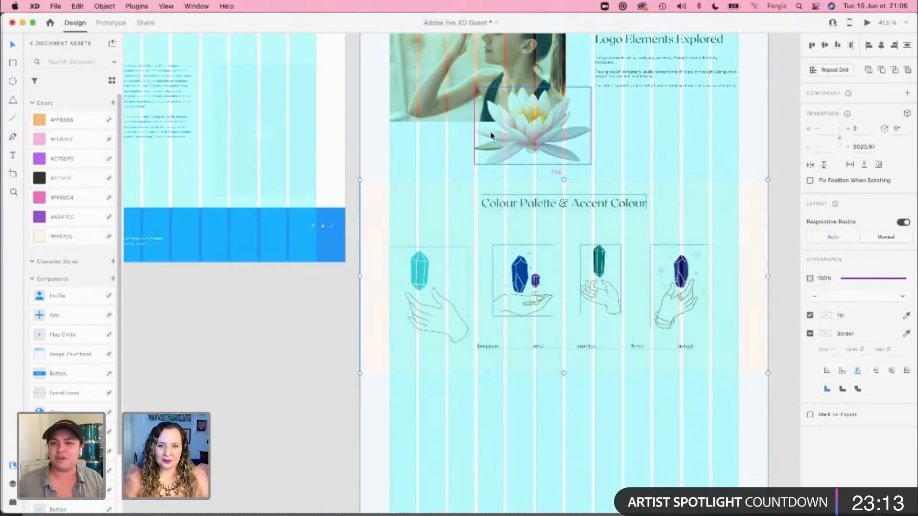
key(Up)
key(shift+Down)
key(shift+Down)
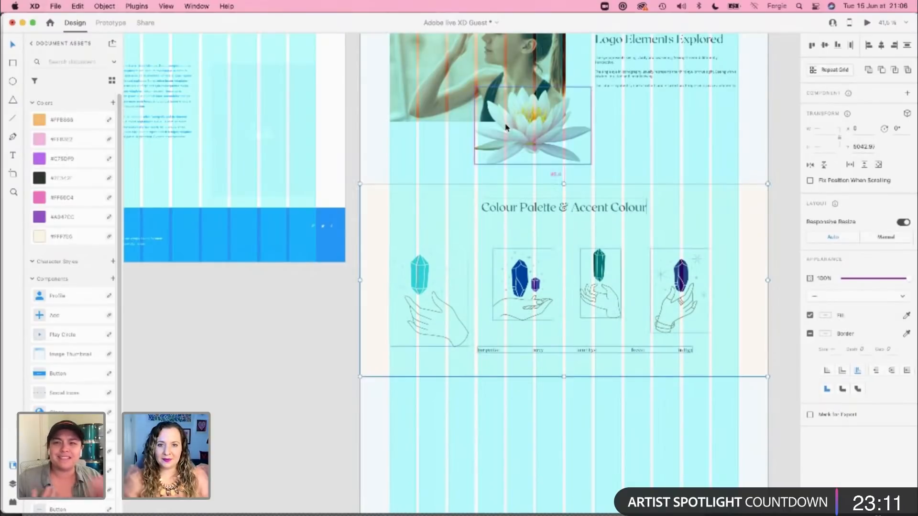
key(shift+Down)
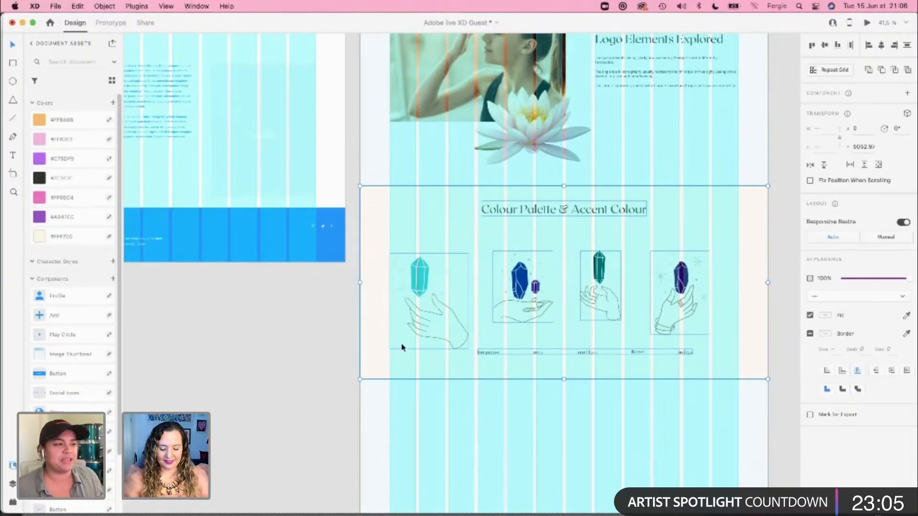
key(shift+super+apostrophe)
click(703, 460)
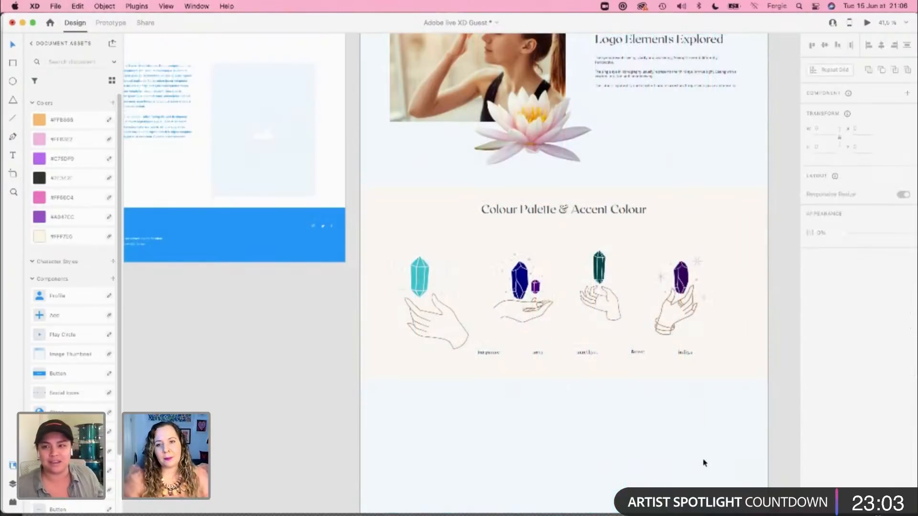
Step: Recolour the dark purple block behind the Experiments With Fonts photo to pale lilac #DBC0FA
drag(725, 233, 671, 319)
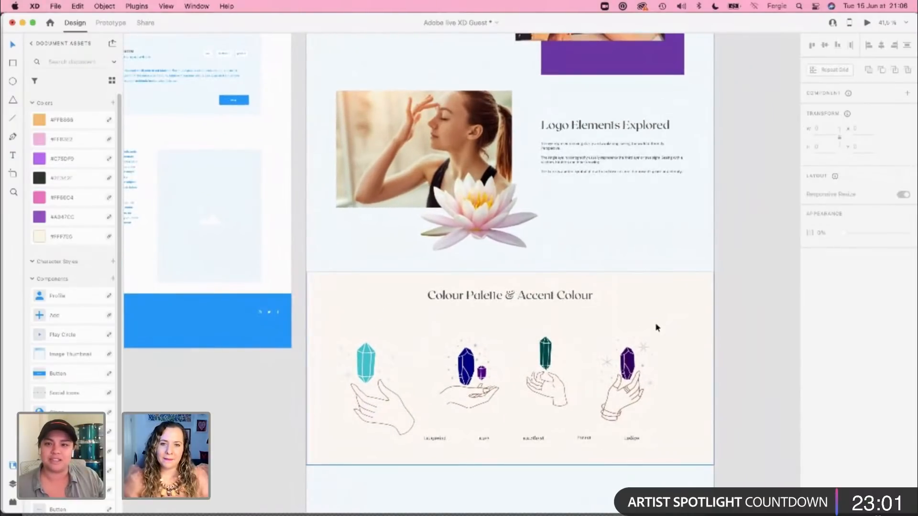
scroll(657, 325, up, 10)
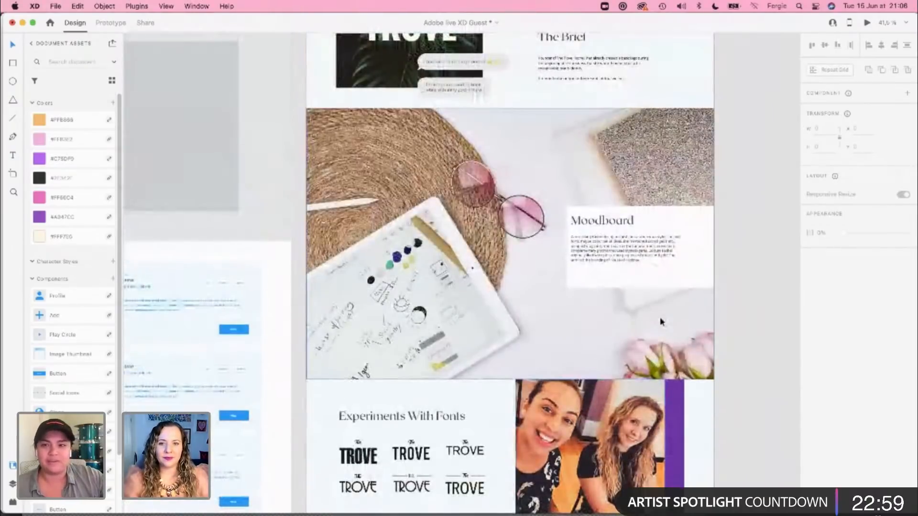
scroll(661, 321, down, 3)
click(670, 300)
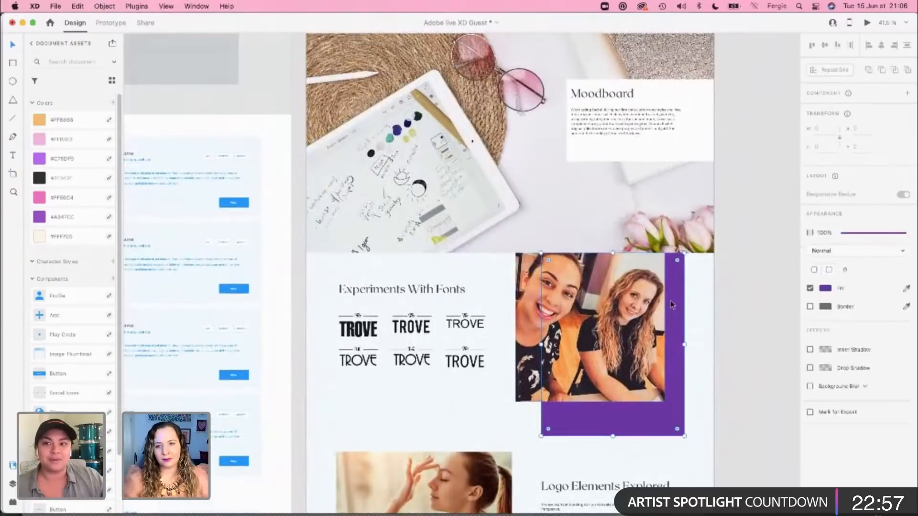
click(826, 334)
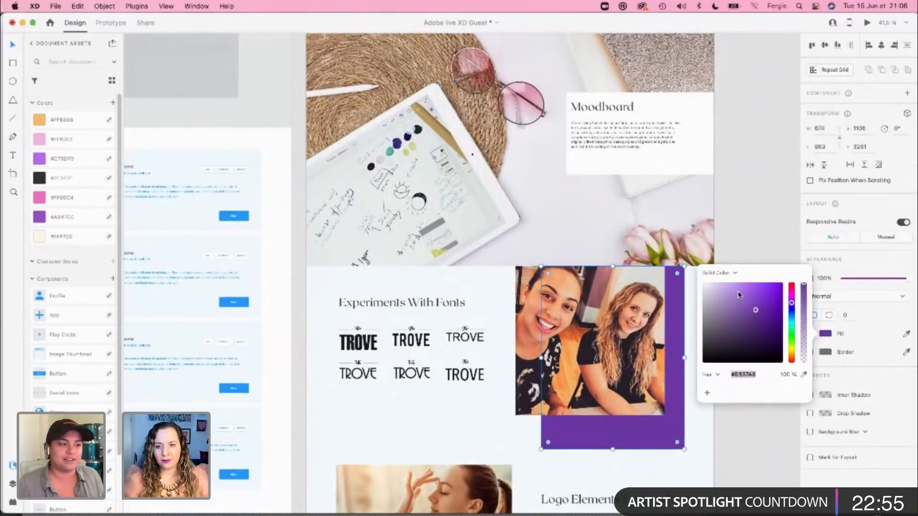
click(737, 291)
drag(737, 291, 722, 286)
Step: Select the dark Trove logo image together with its chat bubbles beside The Company and shift them slightly up
scroll(607, 386, up, 10)
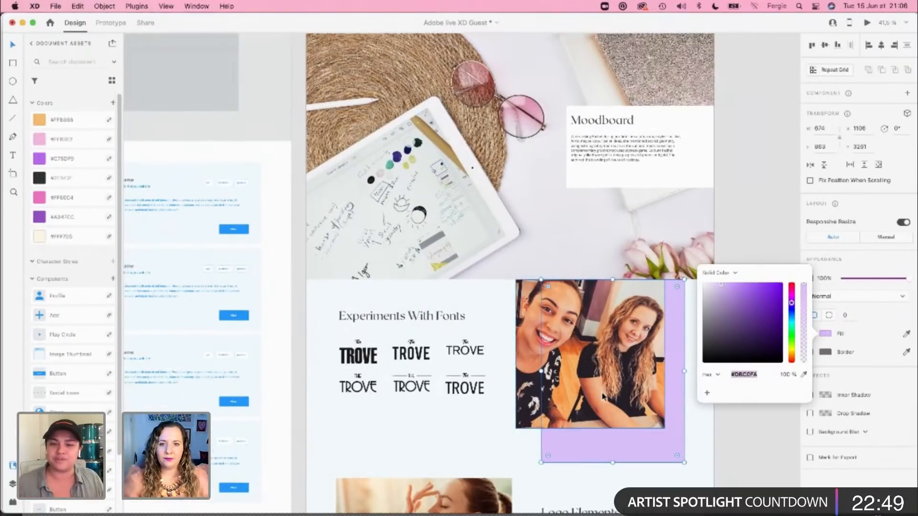
scroll(604, 396, up, 8)
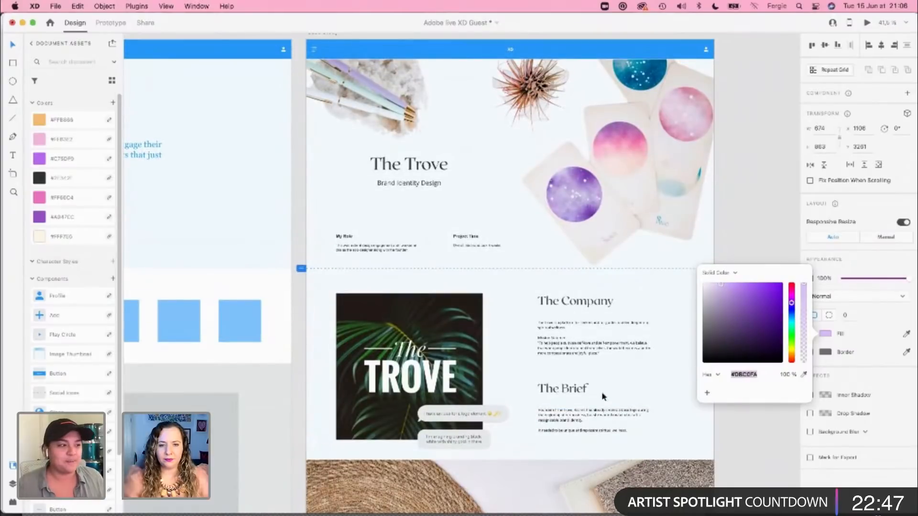
click(400, 417)
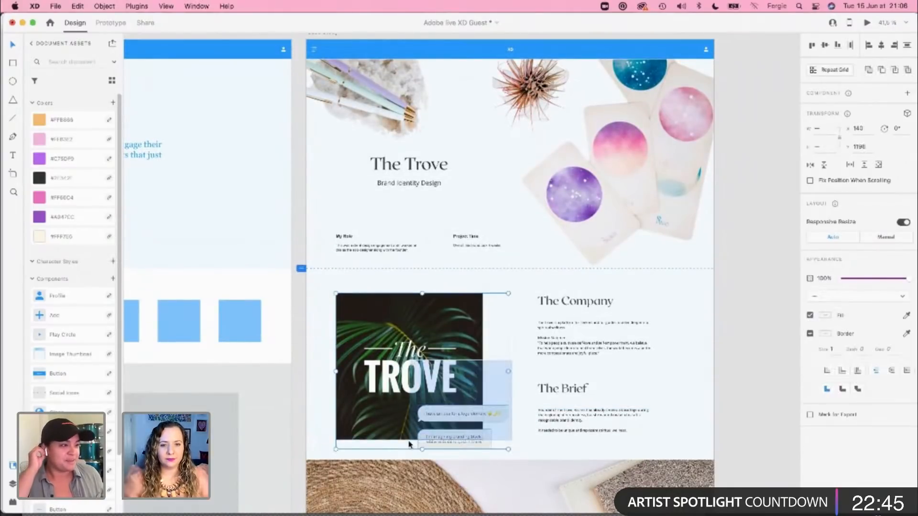
drag(401, 417, 401, 407)
click(748, 394)
Step: Extend the artboard's lower edge to a height of 7713 px, adding empty space beneath the Colour Palette section
scroll(748, 395, down, 1)
scroll(749, 395, down, 15)
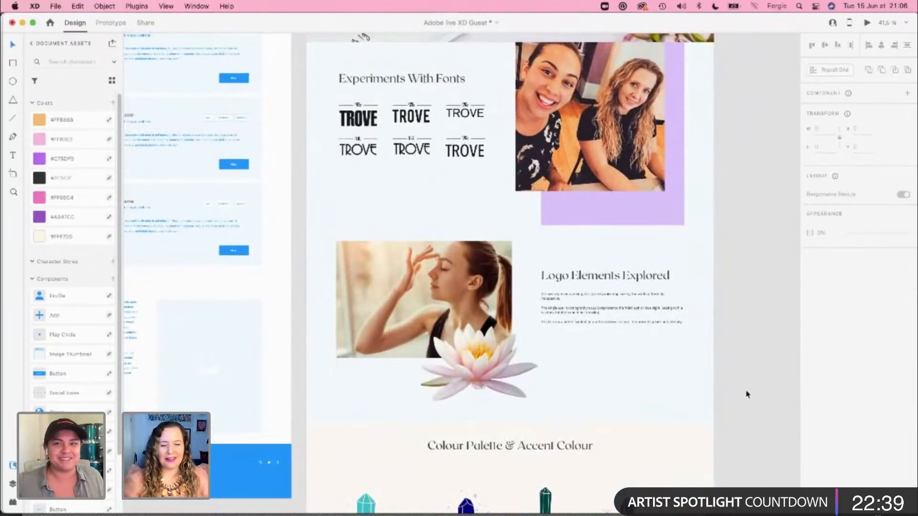
scroll(748, 394, down, 10)
scroll(748, 395, down, 10)
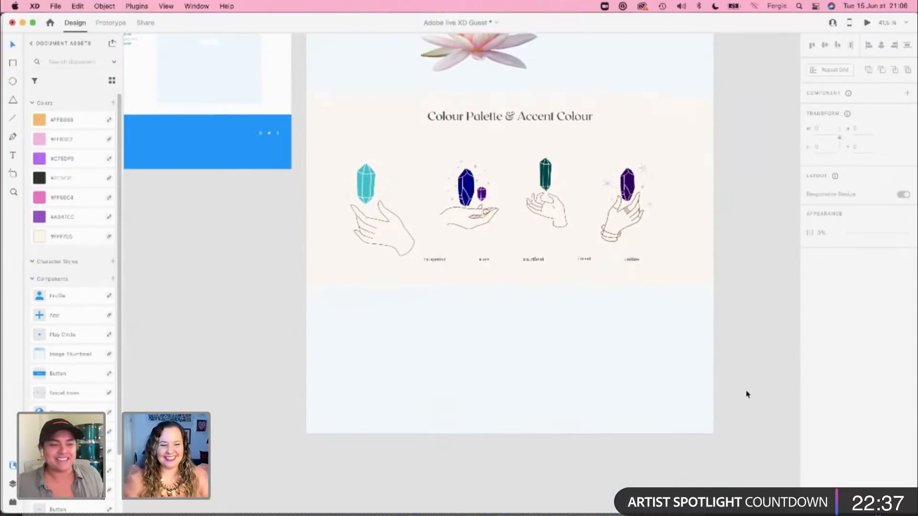
click(538, 351)
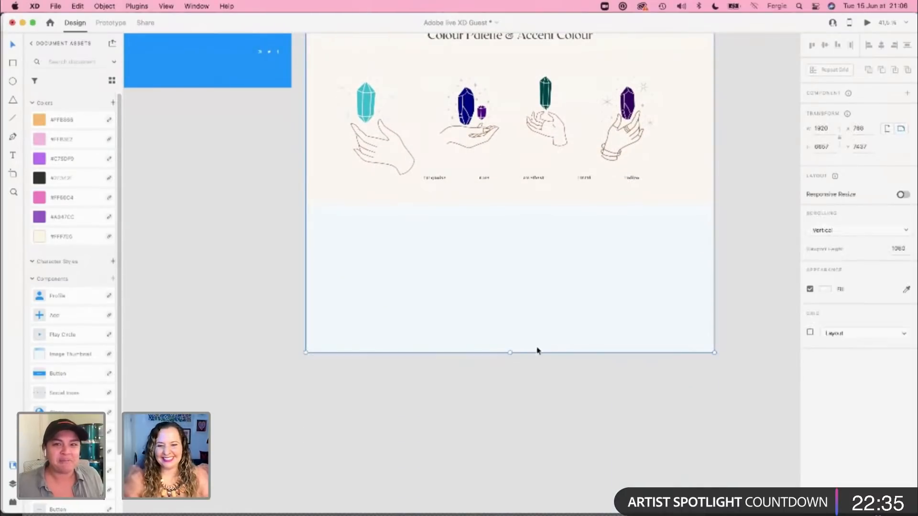
drag(510, 354, 516, 494)
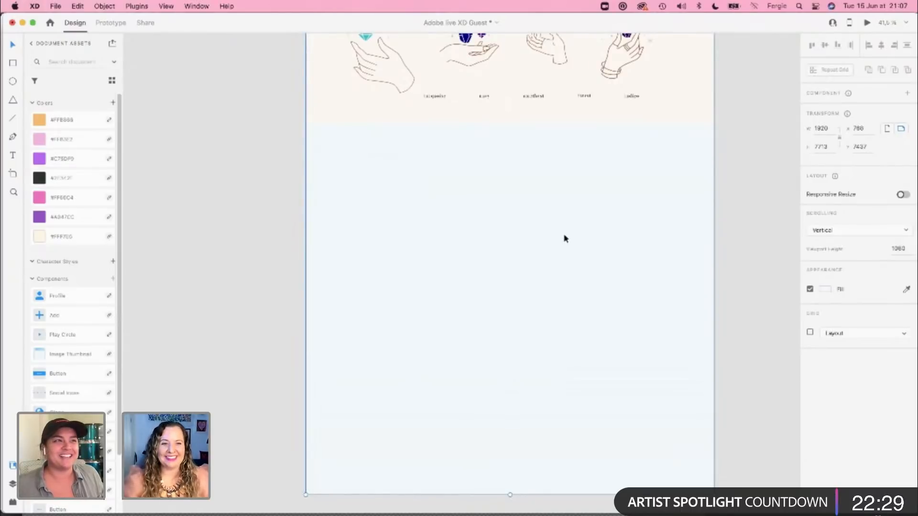
click(289, 196)
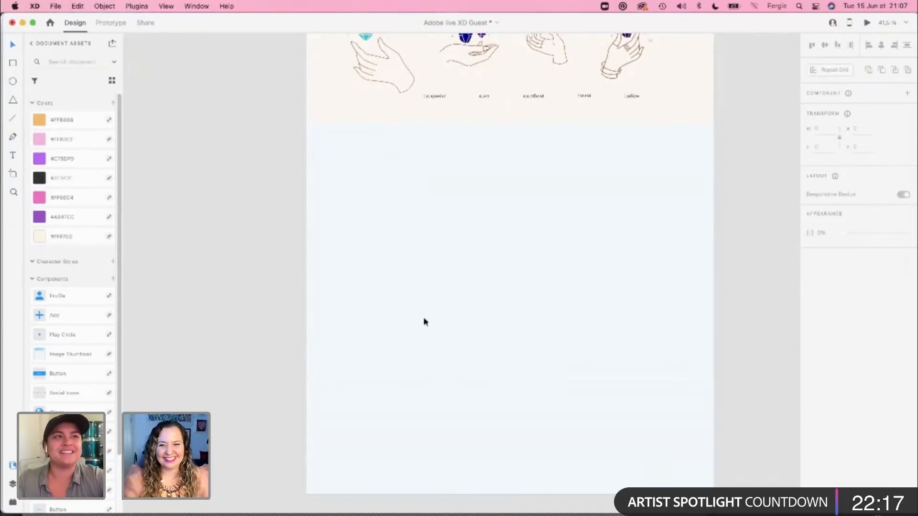
Step: Switch to the Case Studies document and copy the white and green Trove logo banners with the business card mockup
scroll(582, 297, up, 5)
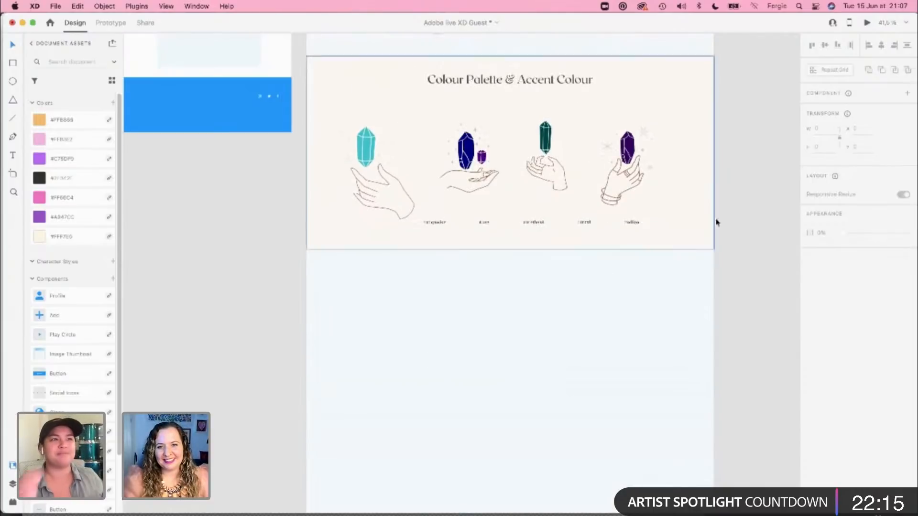
scroll(699, 209, up, 1)
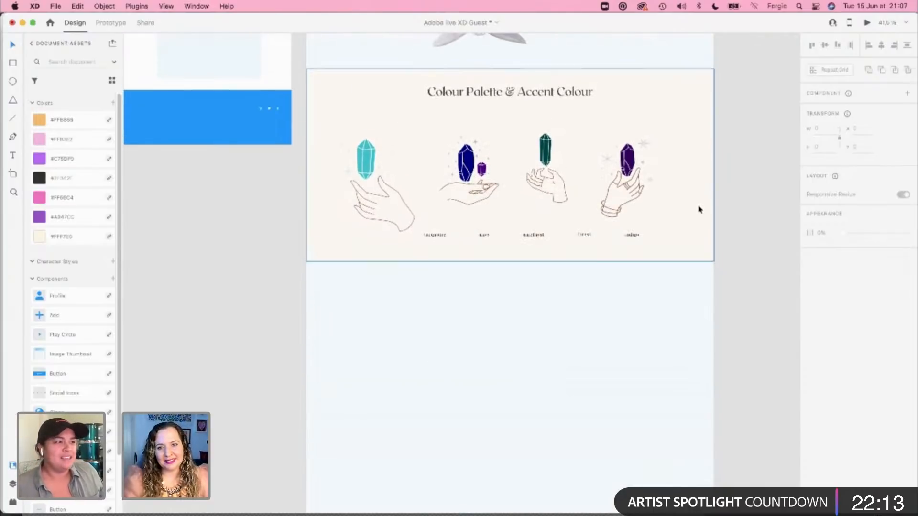
scroll(699, 209, up, 5)
scroll(699, 209, up, 6)
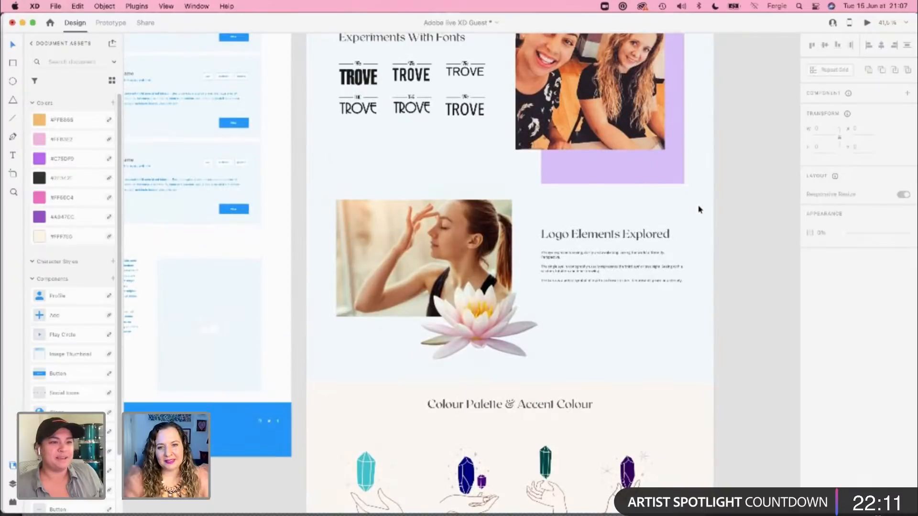
scroll(699, 210, down, 15)
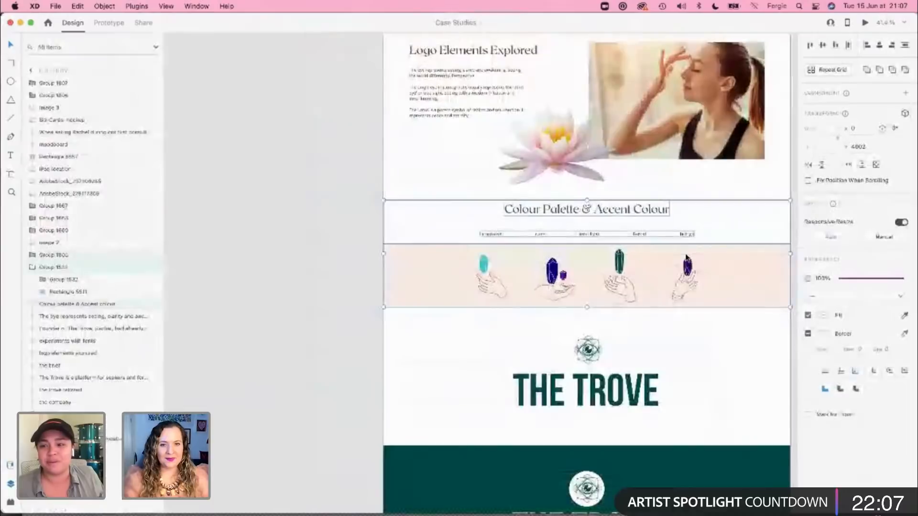
scroll(389, 293, down, 5)
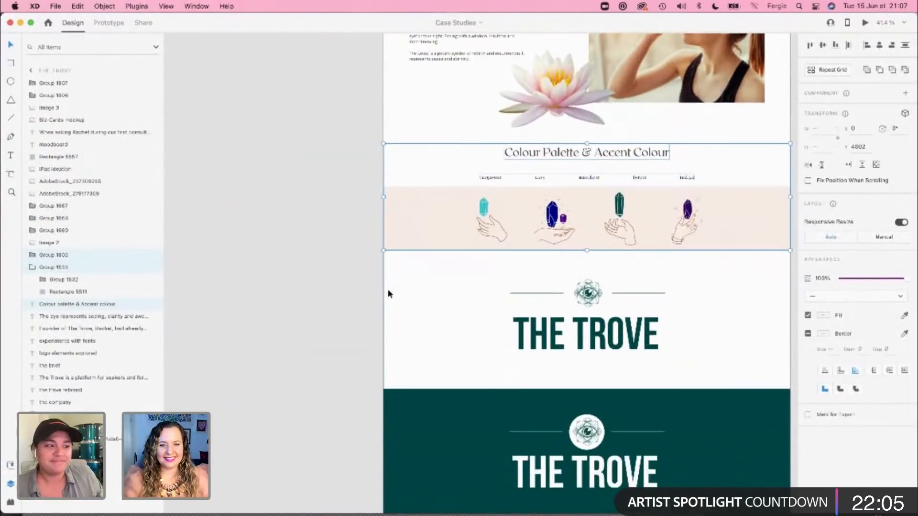
scroll(365, 186, up, 2)
click(359, 221)
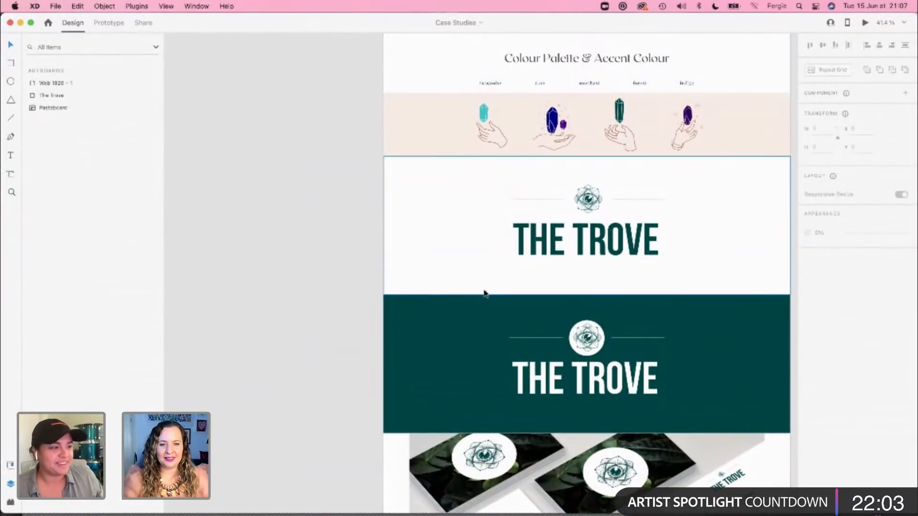
scroll(483, 293, down, 5)
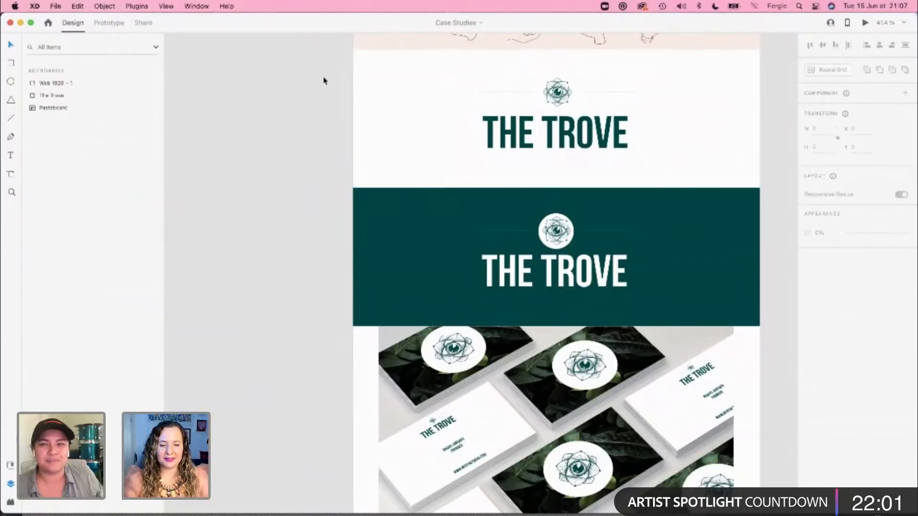
drag(324, 80, 559, 367)
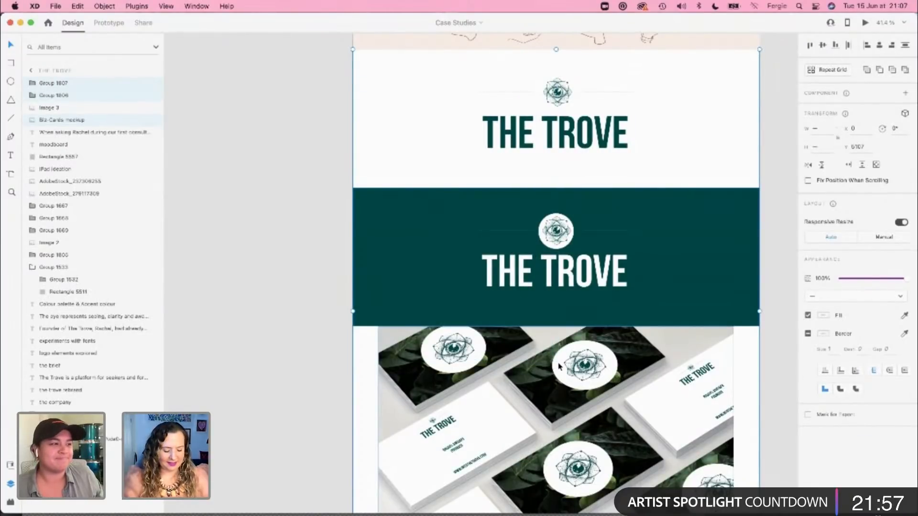
key(super+c)
Step: Paste the logo banners and card mockup into the Adobe live XD Guest document, aligned full width directly beneath the cream palette band
key(super+grave)
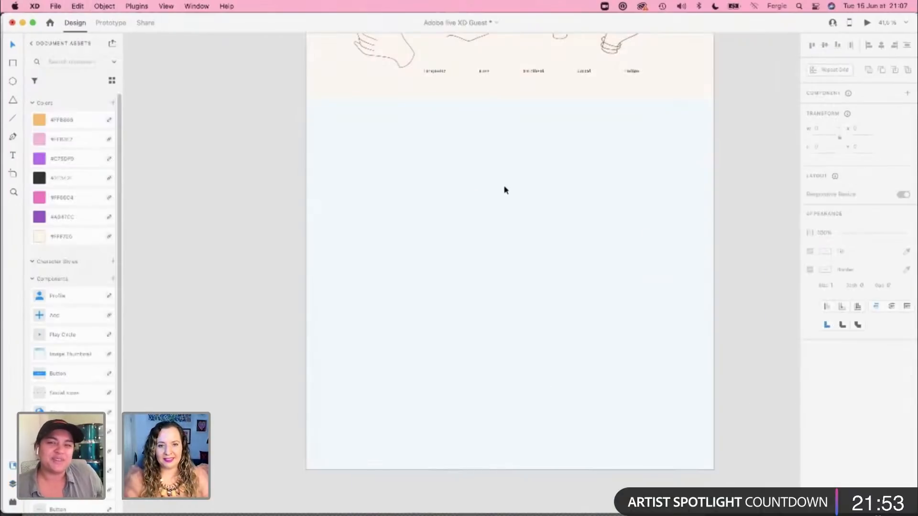
key(super+v)
scroll(519, 273, up, 5)
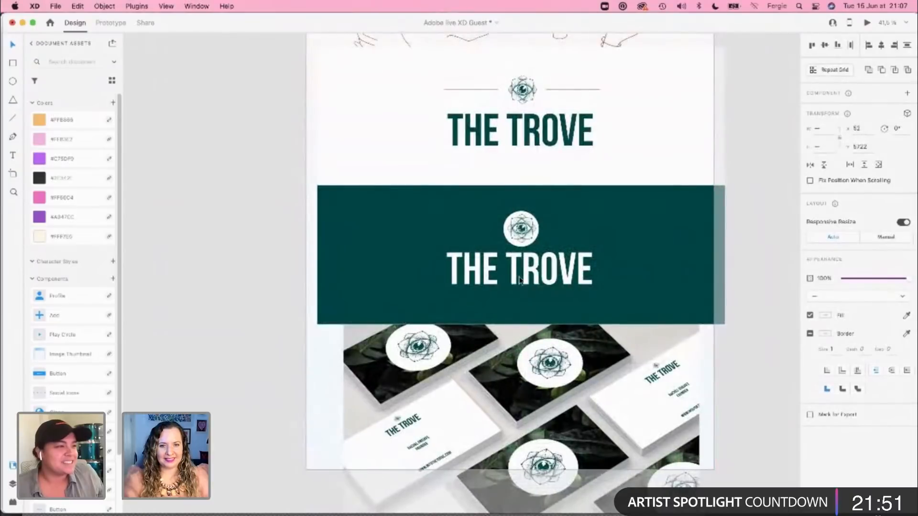
scroll(511, 335, up, 3)
drag(510, 348, 508, 331)
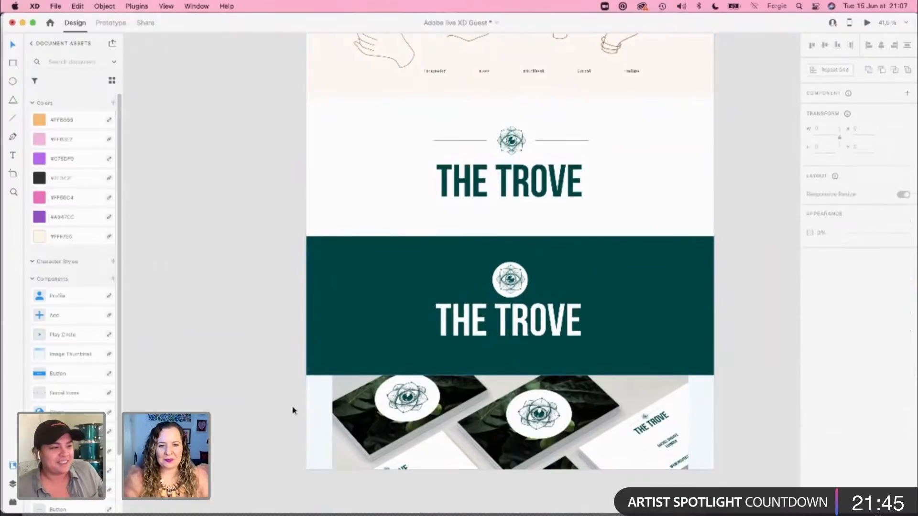
Step: Lengthen the artboard until it contains the whole business card mockup, with empty space beneath it
click(317, 396)
scroll(317, 395, down, 10)
scroll(319, 398, up, 3)
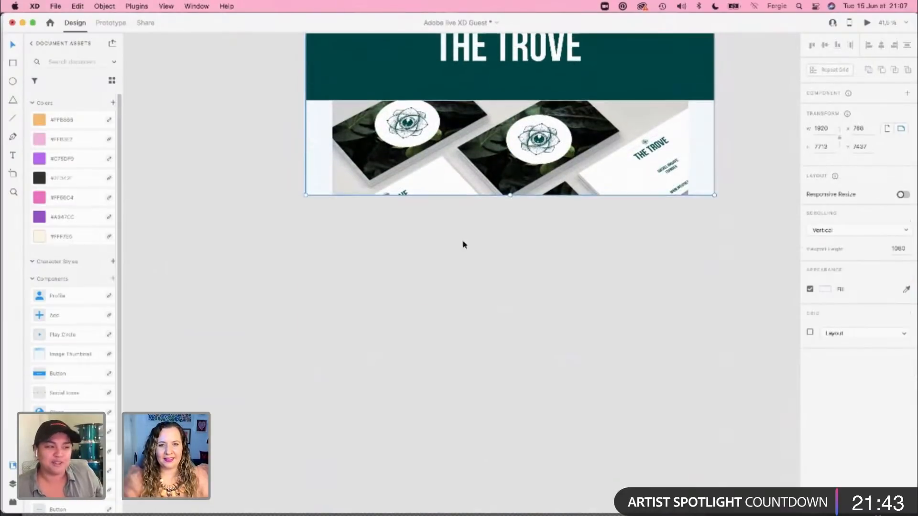
scroll(483, 387, down, 1)
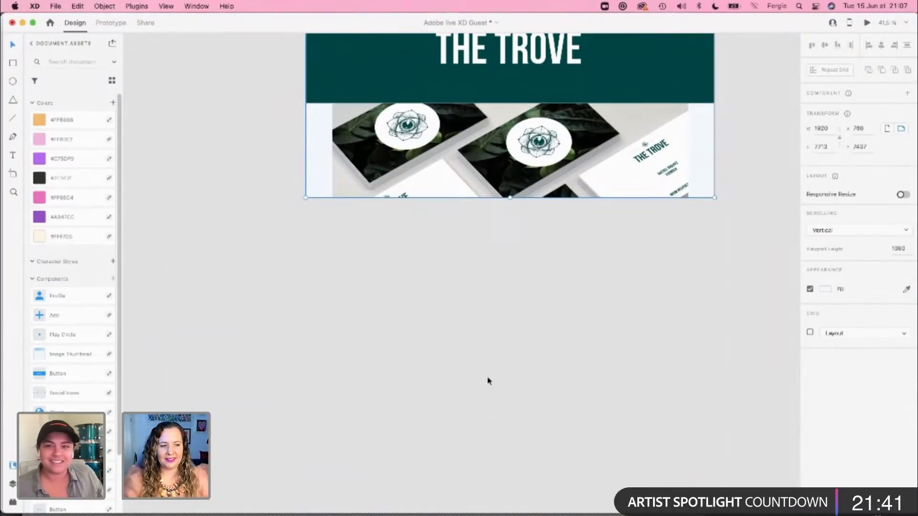
drag(510, 230, 507, 500)
click(736, 367)
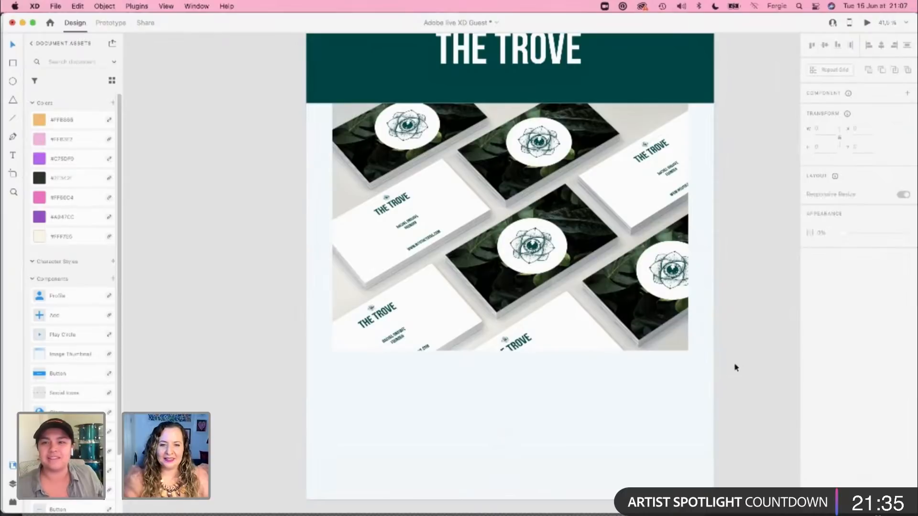
Step: Lower the business card mockup to Y 7369, leaving a gap beneath the green logo banner
click(612, 236)
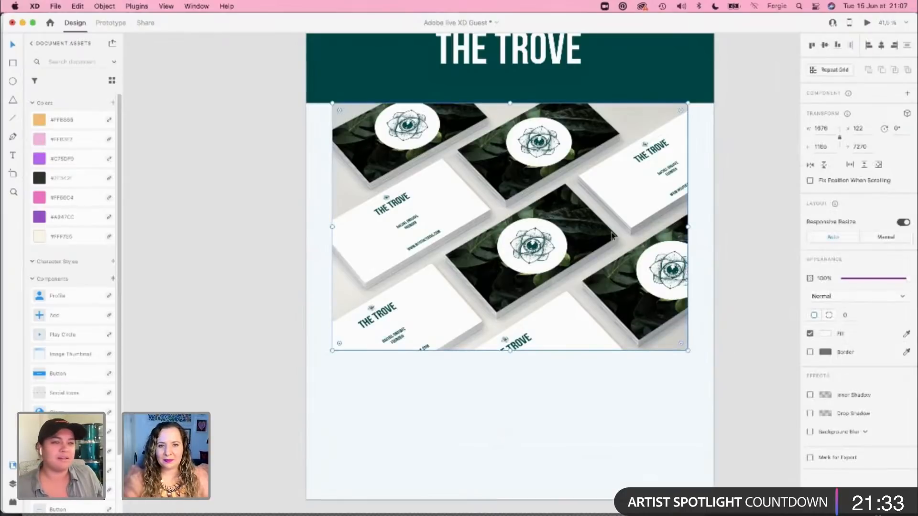
key(shift+Down)
key(shift+Down)
key(shift+Down)
key(shift+Down)
key(shift+Down)
key(shift+Down)
key(shift+Down)
key(shift+Down)
key(shift+Down)
key(shift+Down)
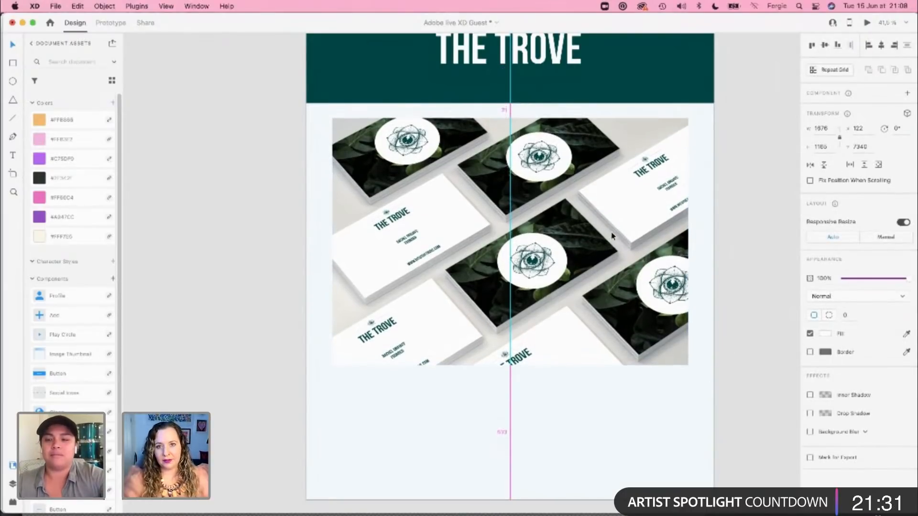
key(Up)
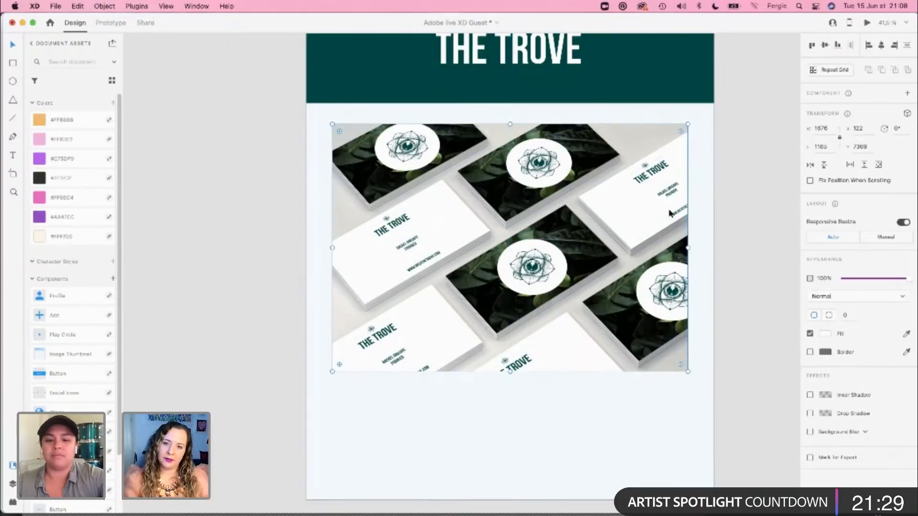
click(734, 232)
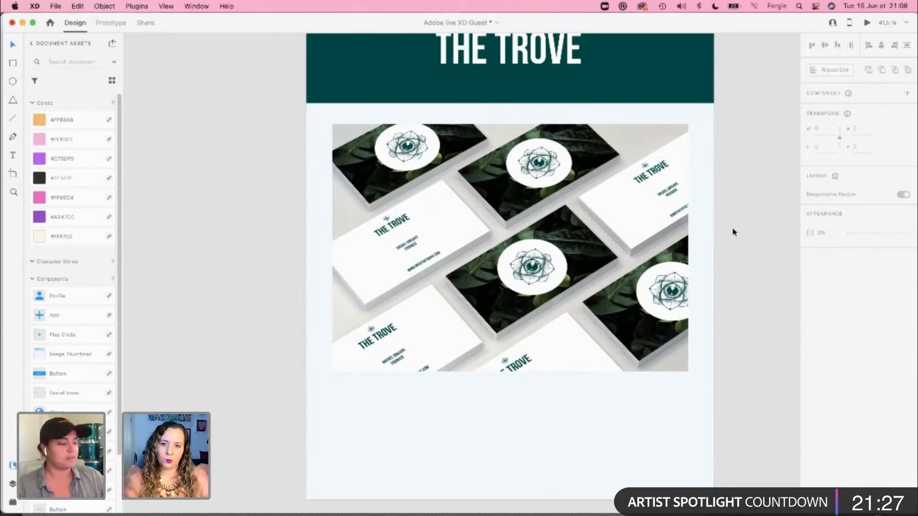
Step: Review the case study page upward from the business card mockup to the Trove title header with role and project time
scroll(734, 232, down, 6)
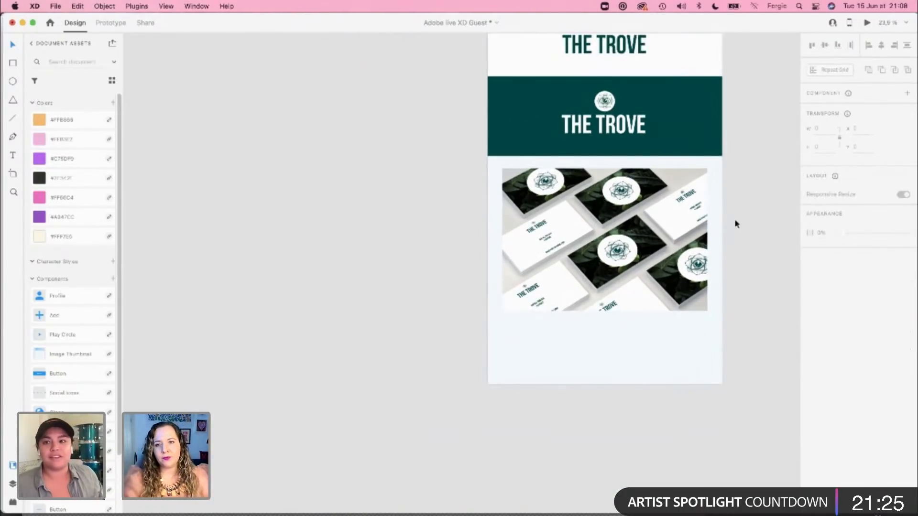
drag(767, 115, 640, 284)
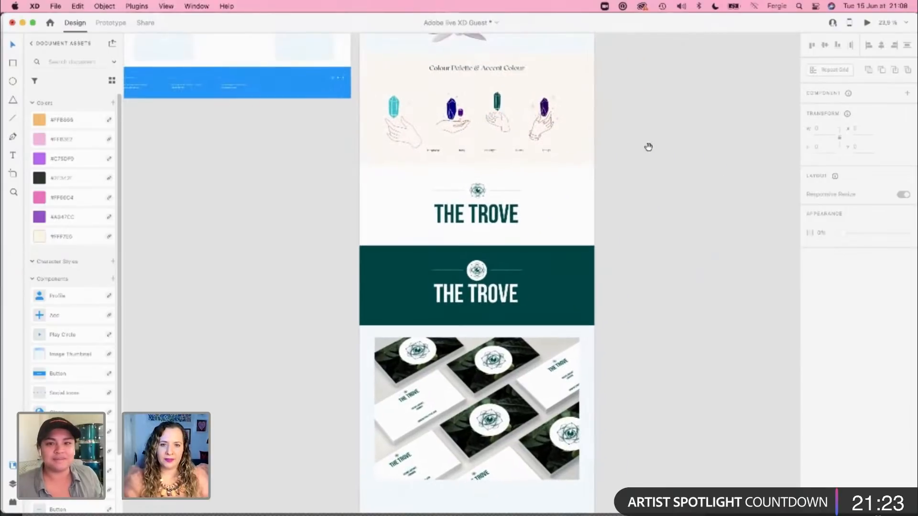
drag(646, 137, 683, 258)
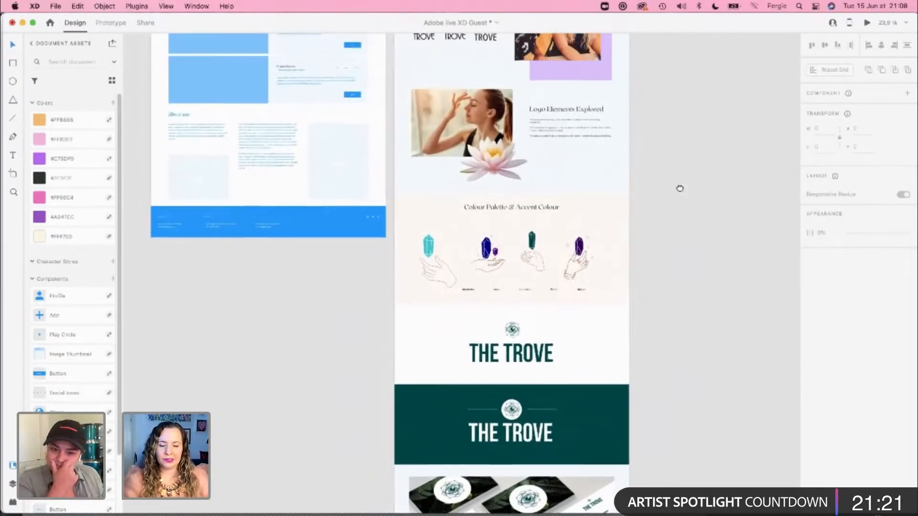
drag(678, 188, 674, 319)
drag(670, 201, 674, 396)
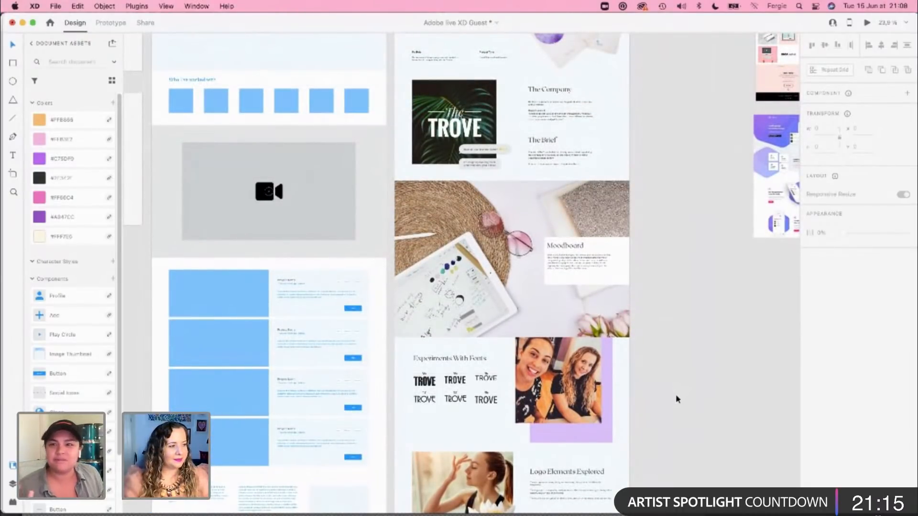
scroll(697, 186, up, 3)
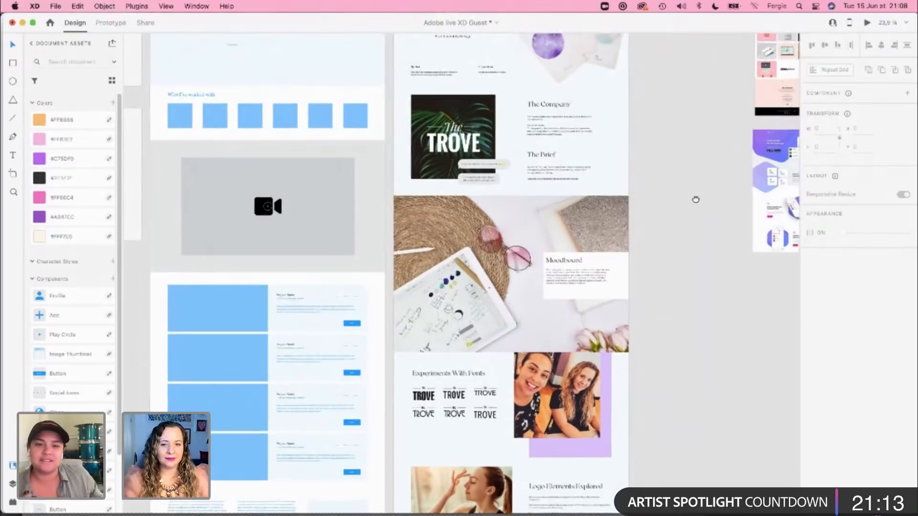
scroll(574, 202, up, 6)
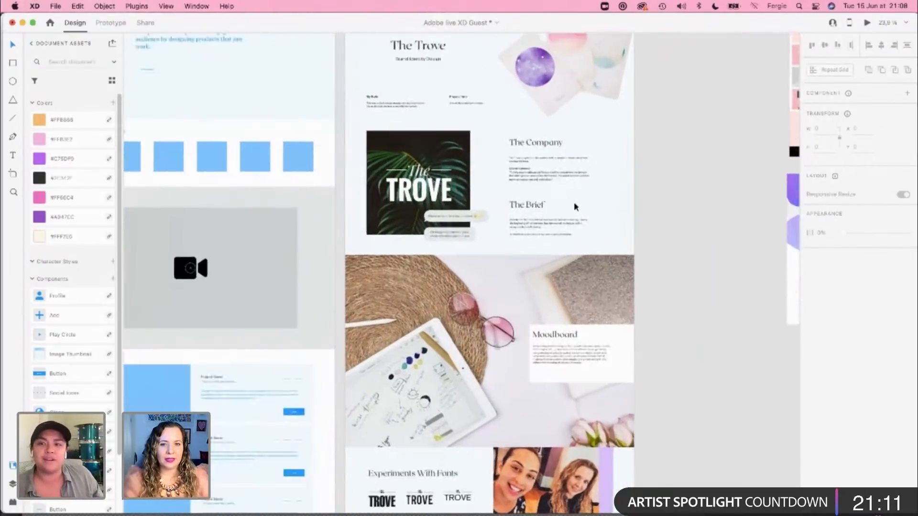
scroll(468, 197, up, 3)
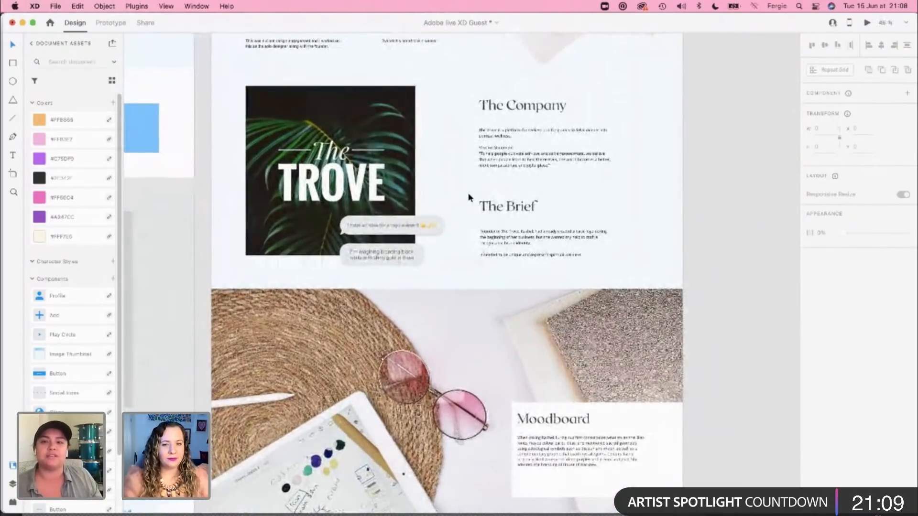
scroll(468, 197, up, 3)
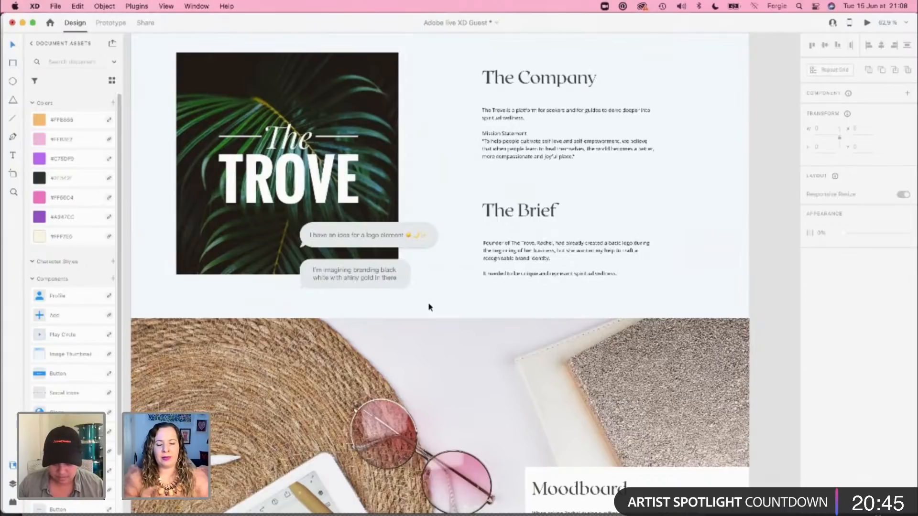
scroll(429, 307, down, 3)
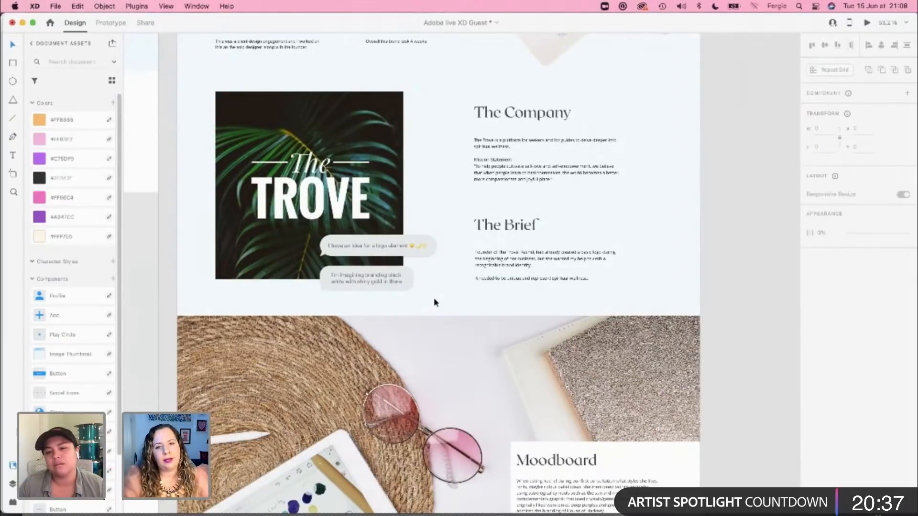
scroll(434, 299, up, 1)
scroll(434, 297, up, 3)
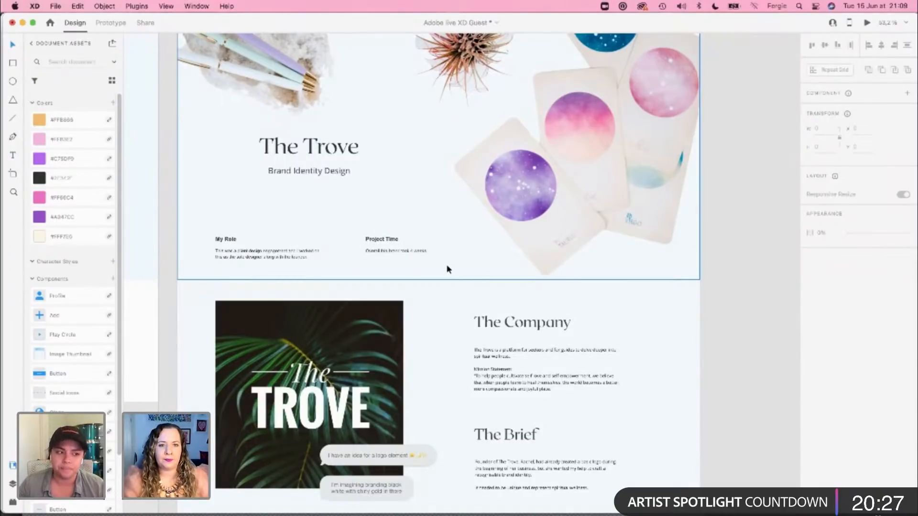
scroll(449, 268, up, 3)
scroll(558, 246, down, 1)
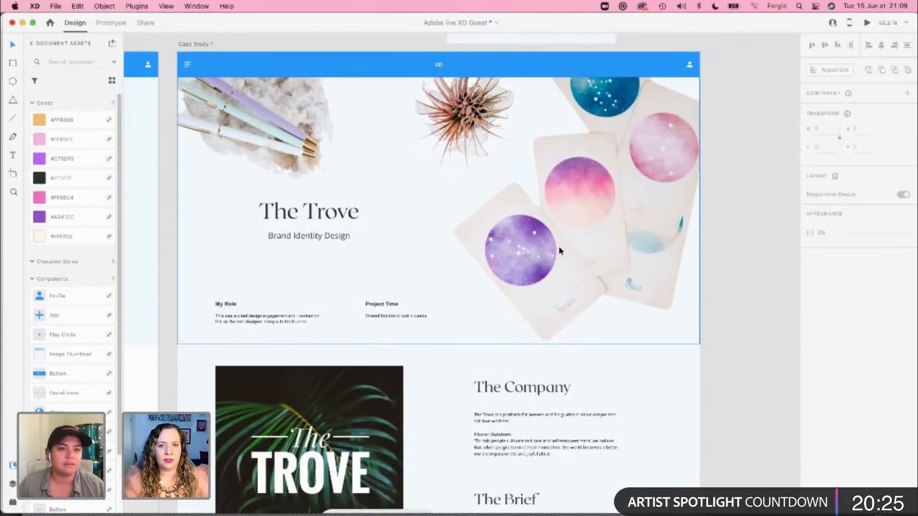
Step: Examine the Moodboard section, checking the tablet sketches, colour swatches and description text over the full-width photo
scroll(582, 274, down, 10)
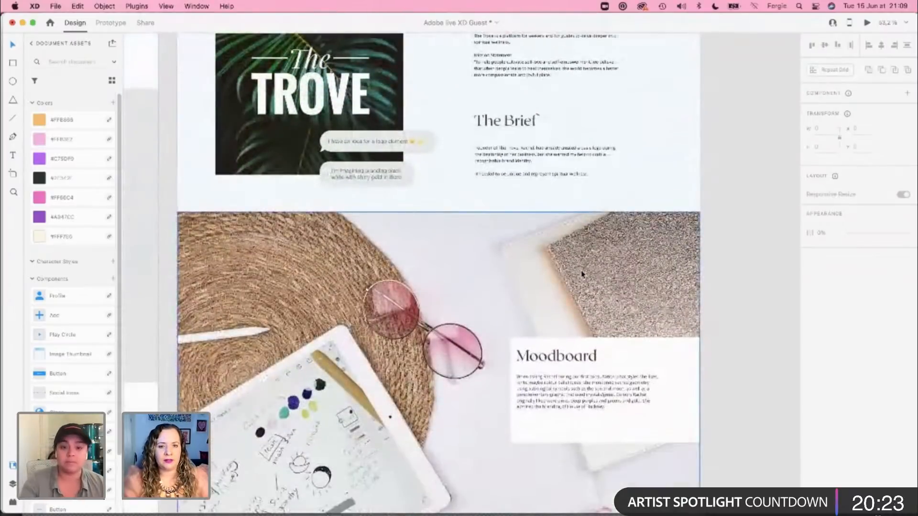
scroll(582, 274, down, 3)
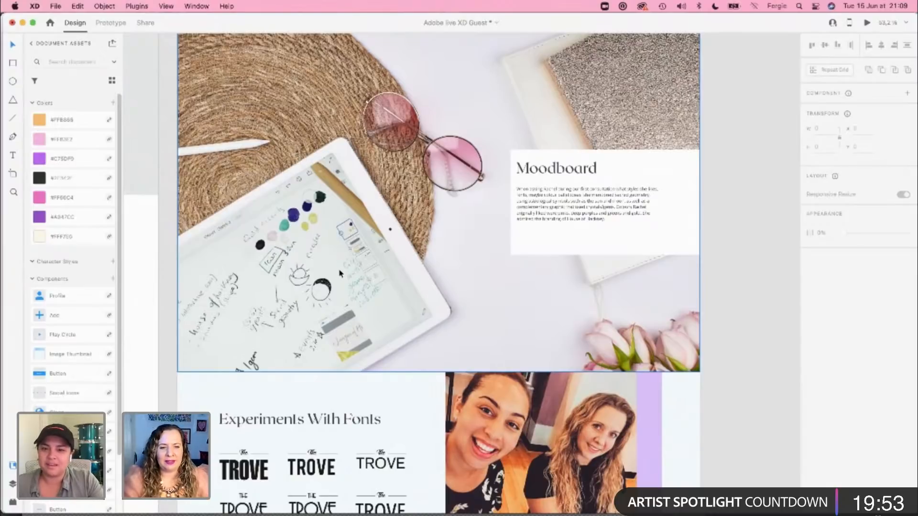
scroll(340, 273, down, 2)
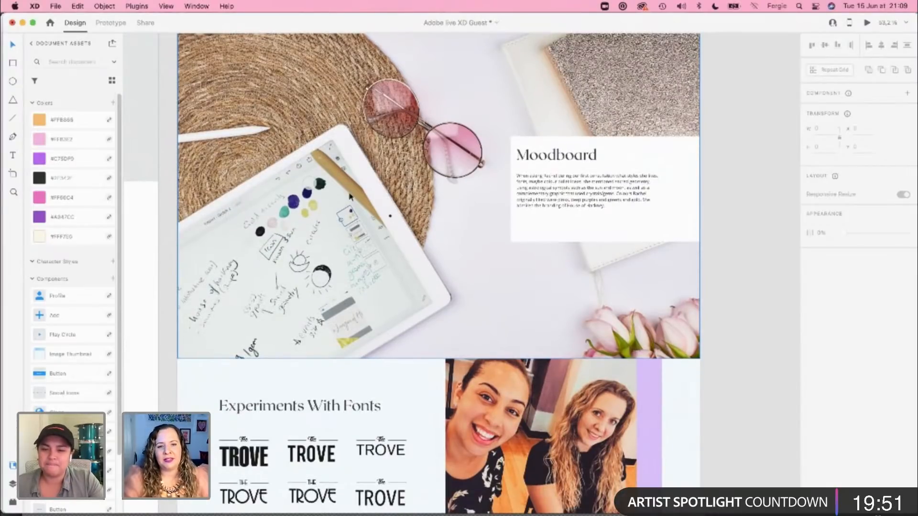
scroll(338, 269, down, 5)
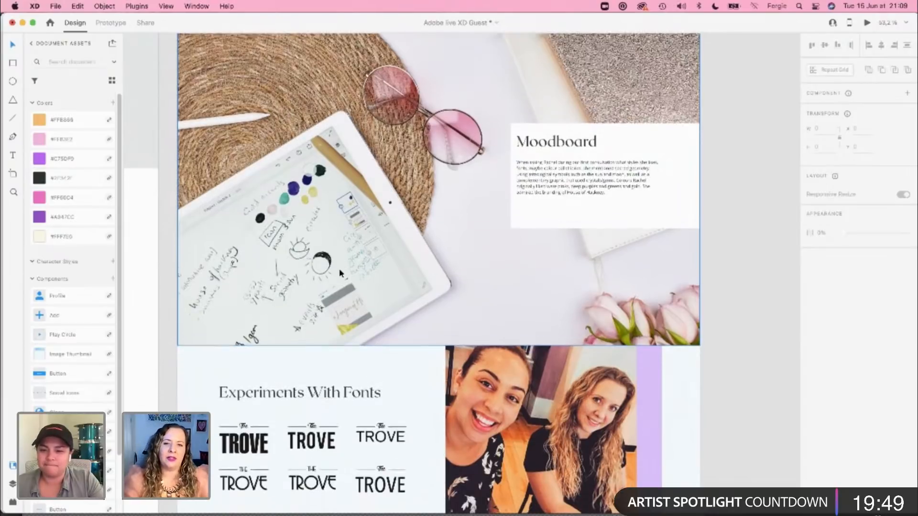
scroll(340, 273, up, 10)
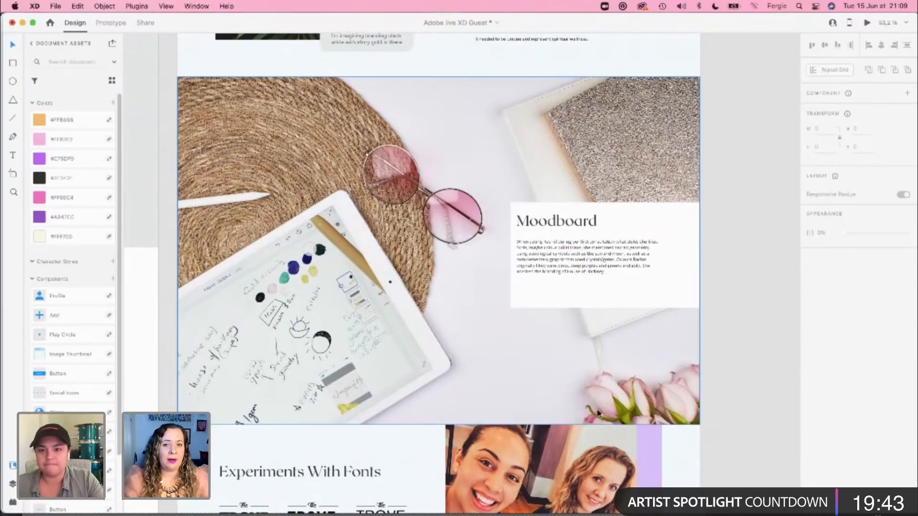
scroll(598, 412, down, 3)
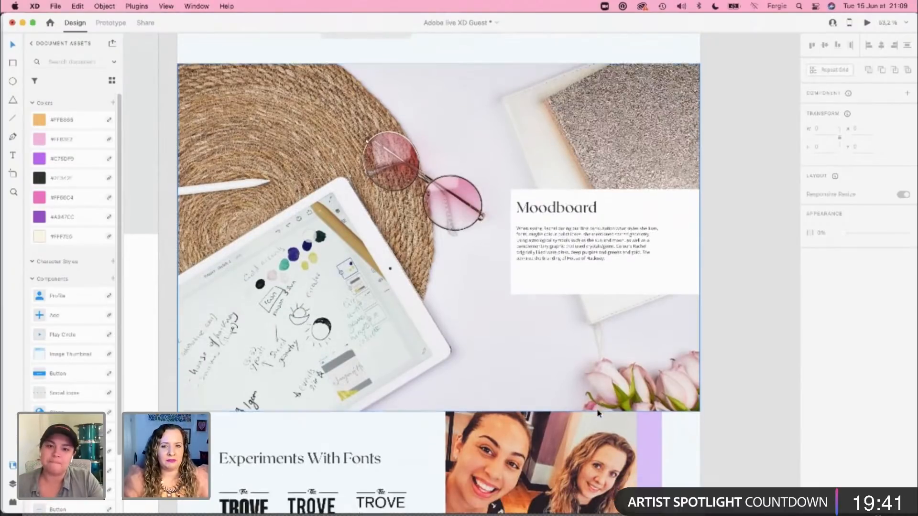
scroll(598, 412, down, 6)
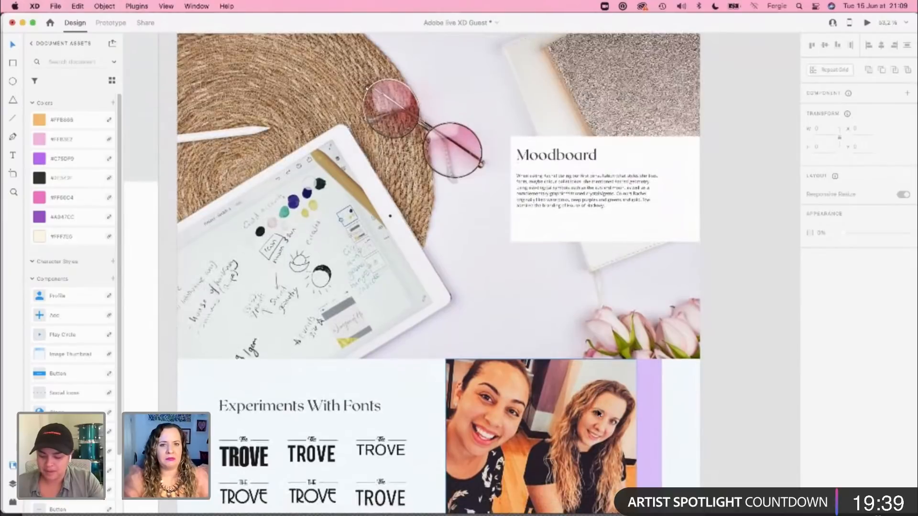
scroll(598, 413, up, 8)
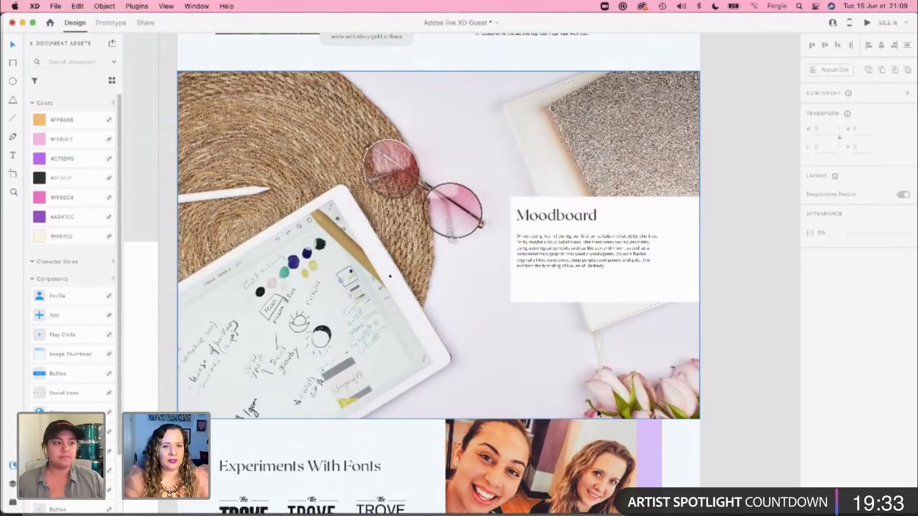
scroll(598, 414, down, 3)
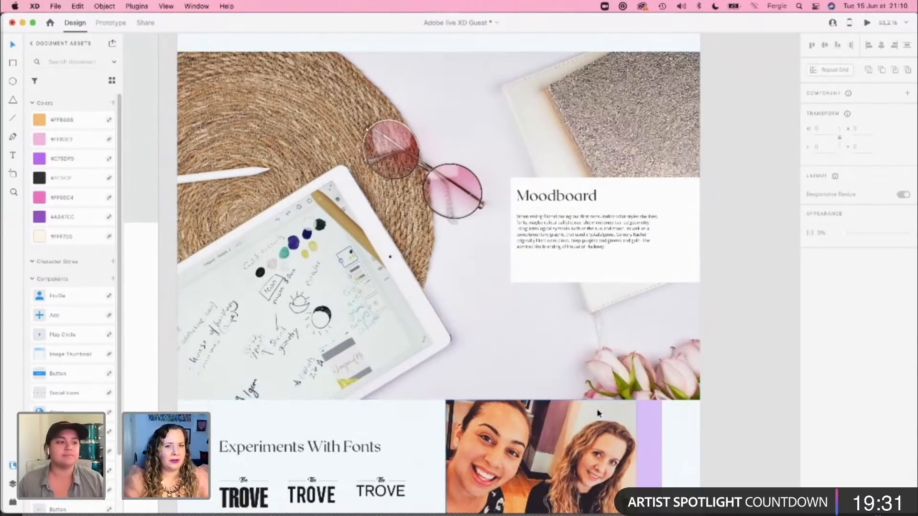
Step: Inspect the font experiments, logo elements and colour palette sections, including the lilac backing rectangle and the lotus image
scroll(598, 414, down, 20)
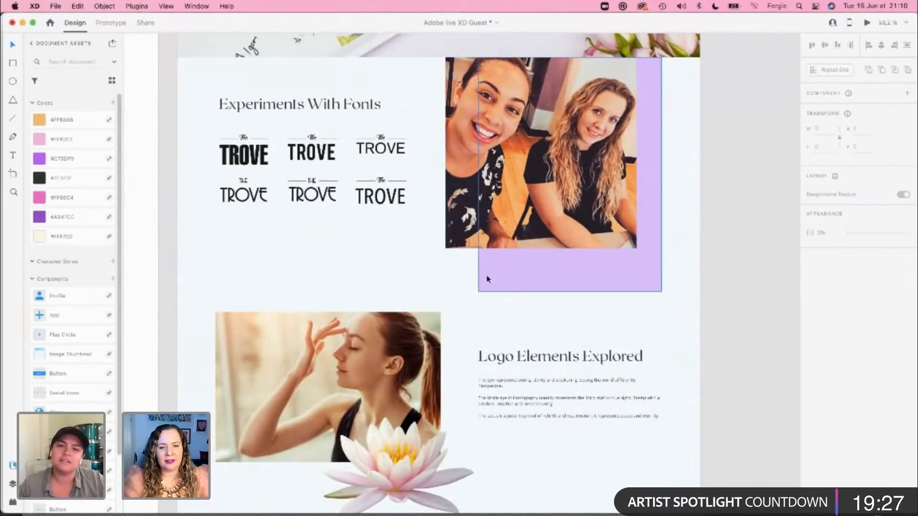
click(488, 264)
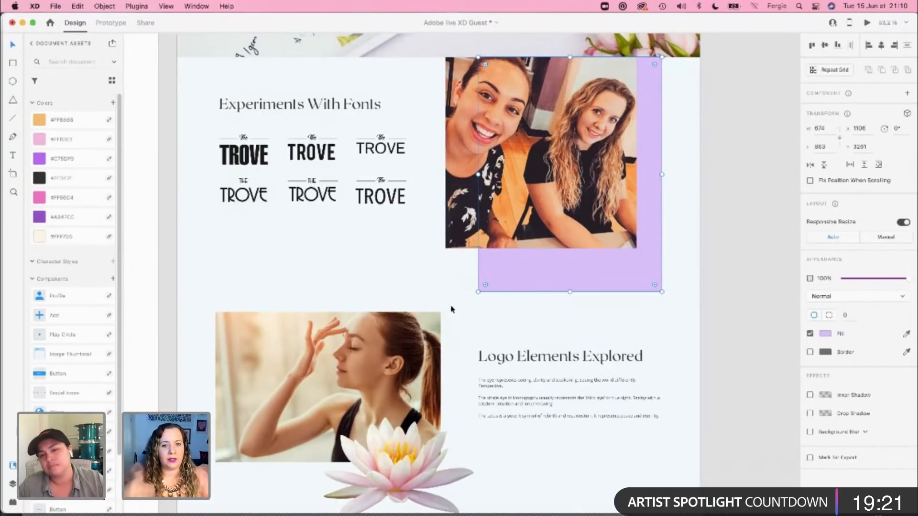
scroll(451, 309, down, 4)
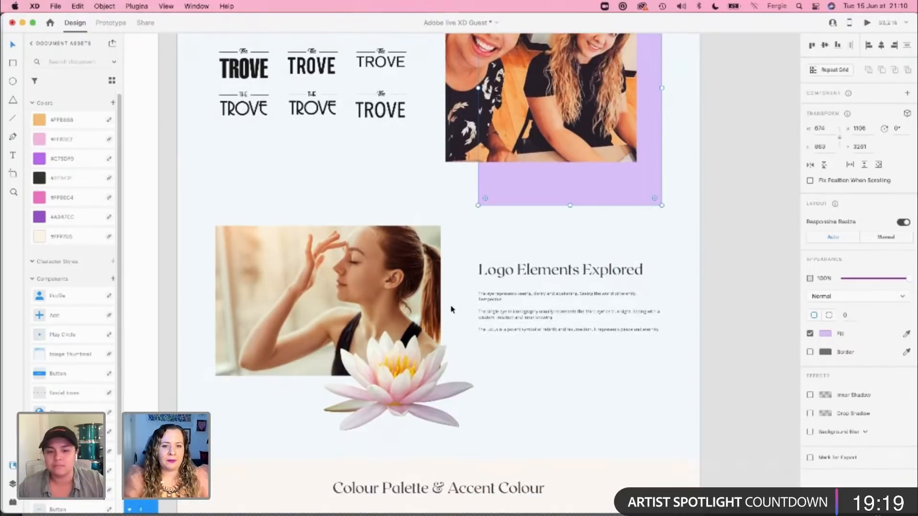
click(411, 375)
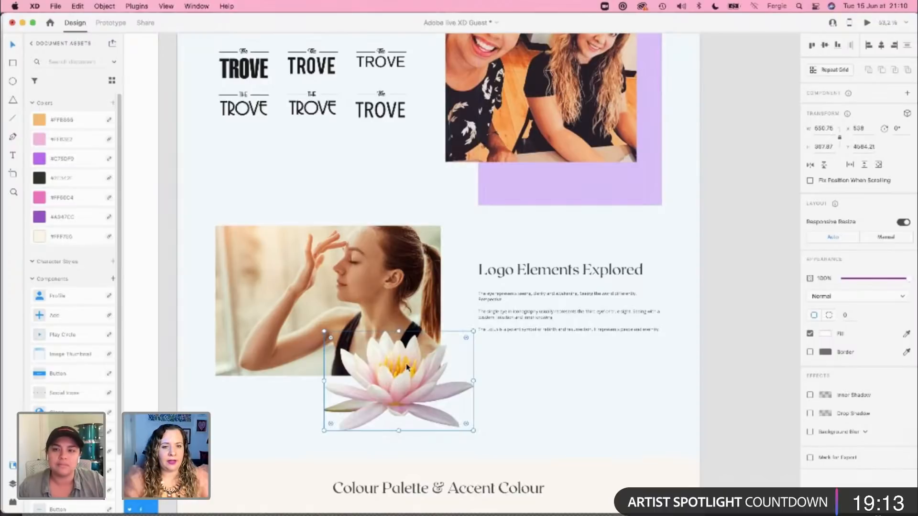
scroll(415, 384, down, 1)
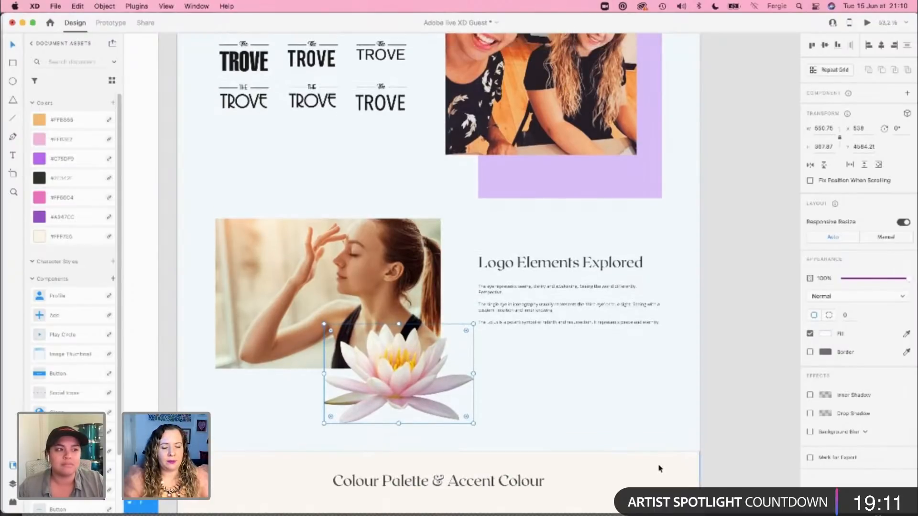
scroll(659, 469, down, 8)
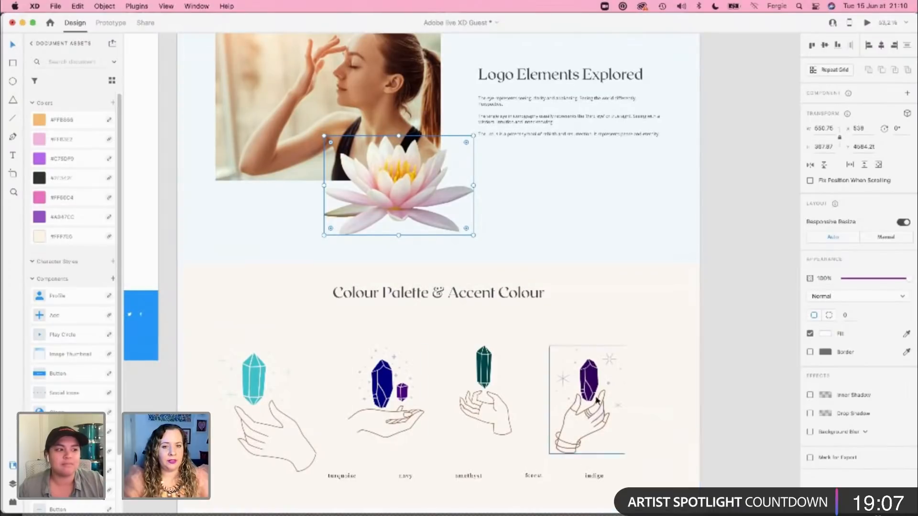
scroll(625, 417, down, 2)
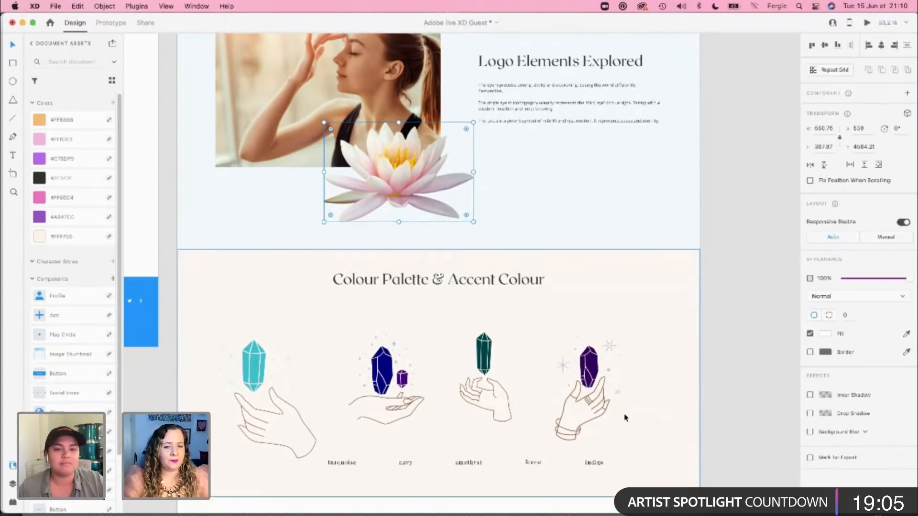
scroll(625, 418, down, 2)
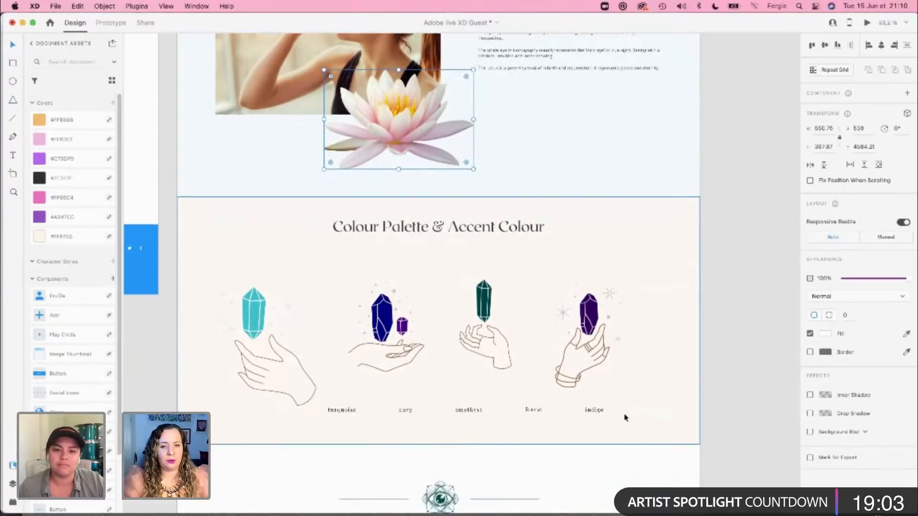
scroll(619, 349, up, 2)
scroll(621, 348, down, 6)
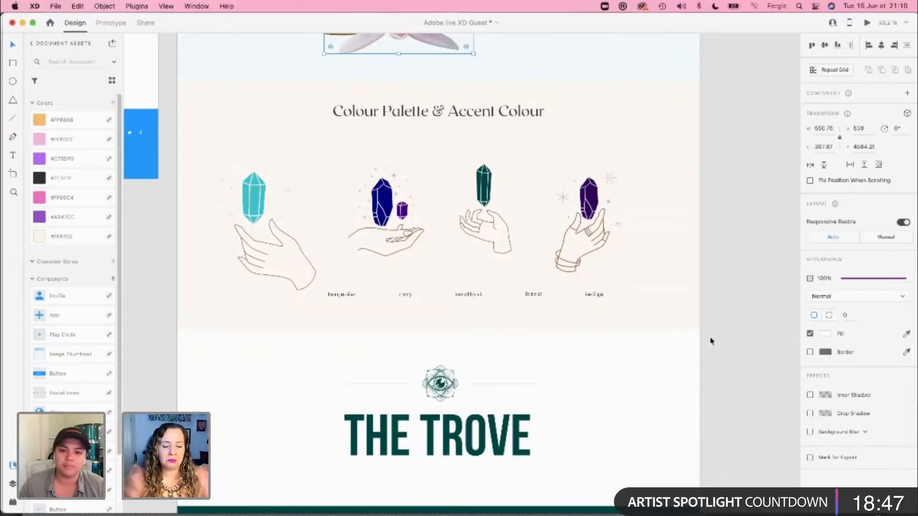
scroll(711, 341, down, 2)
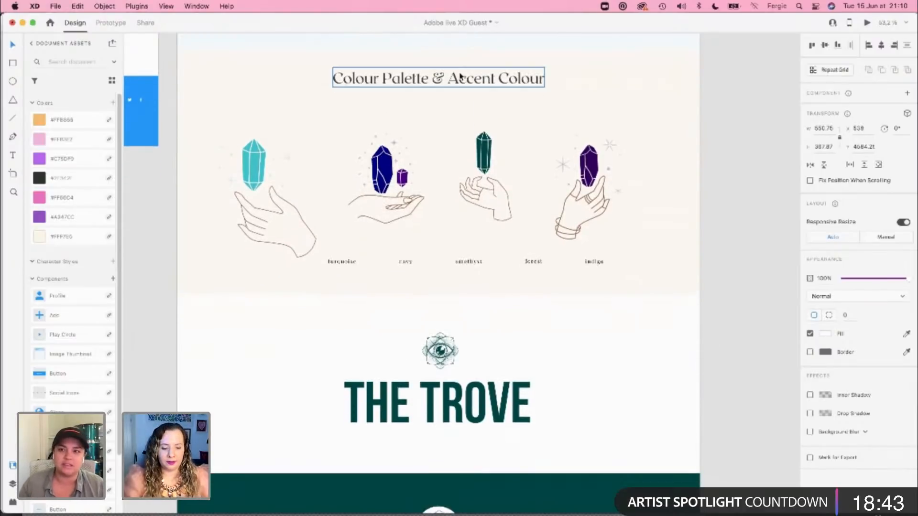
Step: Duplicate the "Colour Palette & Accent Colour" heading and place the copy above the logo in the white banner
click(481, 79)
key(super+c)
scroll(574, 203, down, 8)
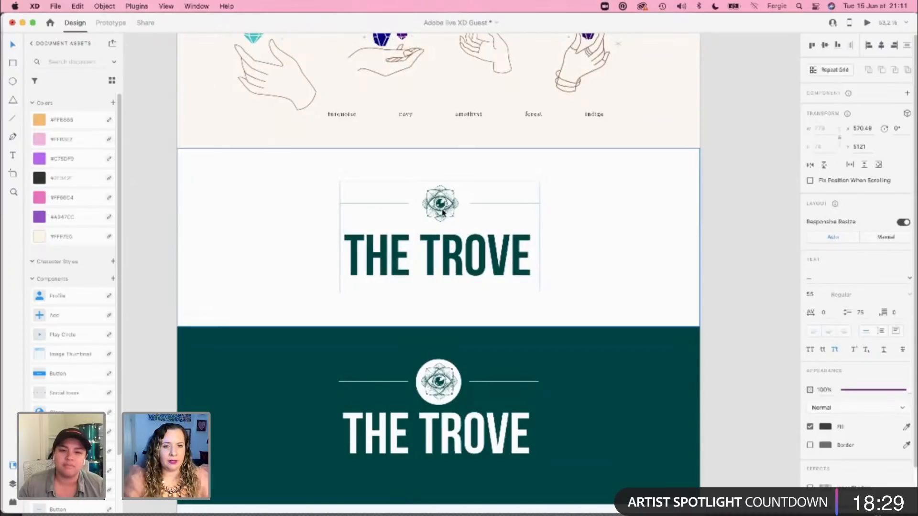
scroll(447, 213, up, 5)
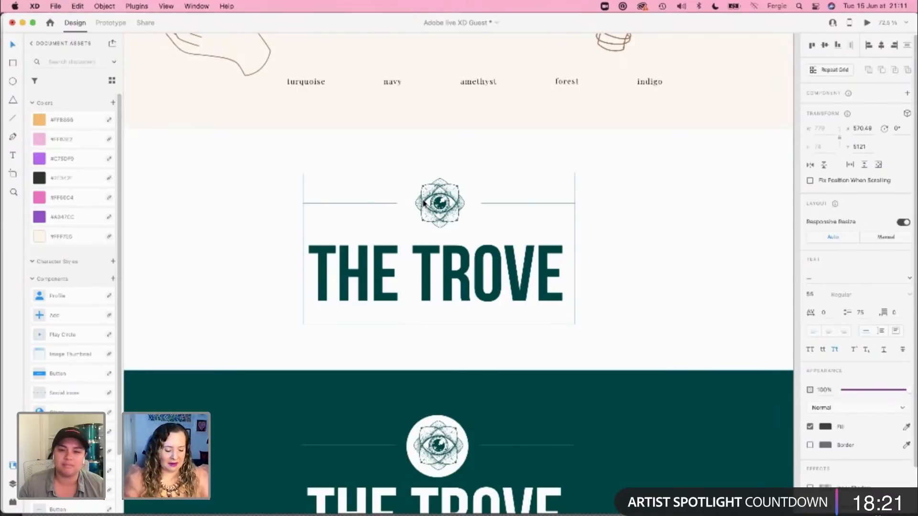
scroll(424, 202, down, 3)
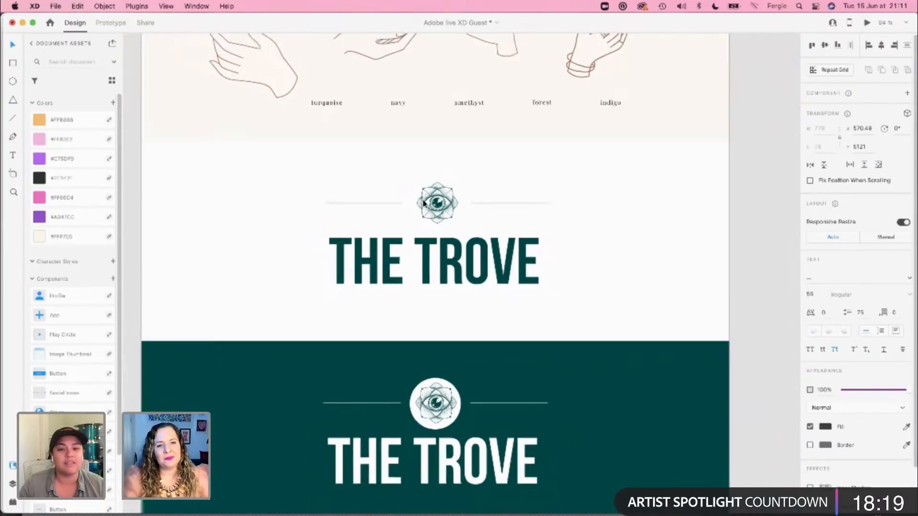
key(ctrl+v)
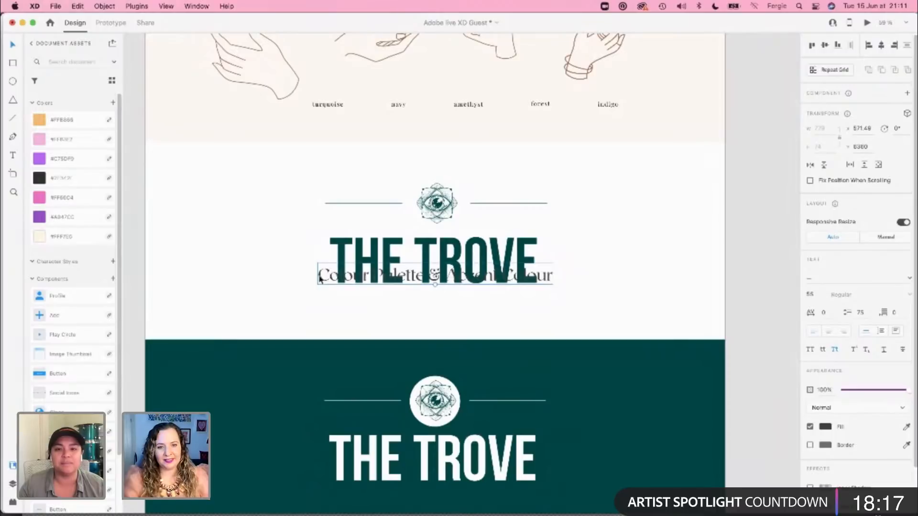
drag(329, 271, 324, 171)
Step: Retitle the copied heading "The Final Logo Design" and move it to the layout grid's left margin at X 143
double_click(324, 170)
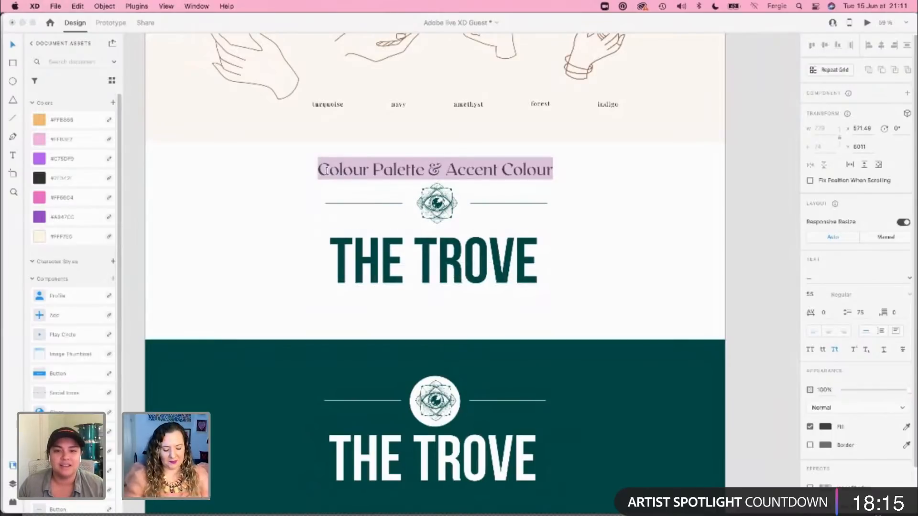
text(The F)
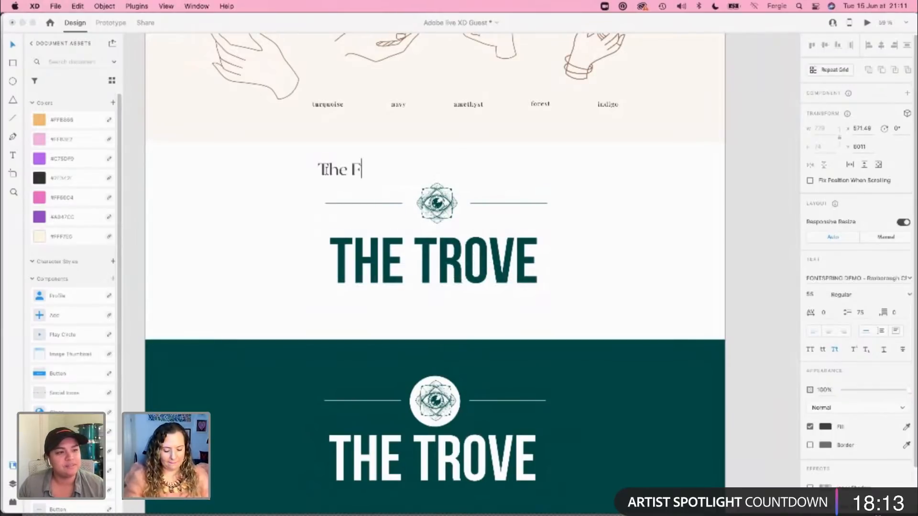
text(inal Design)
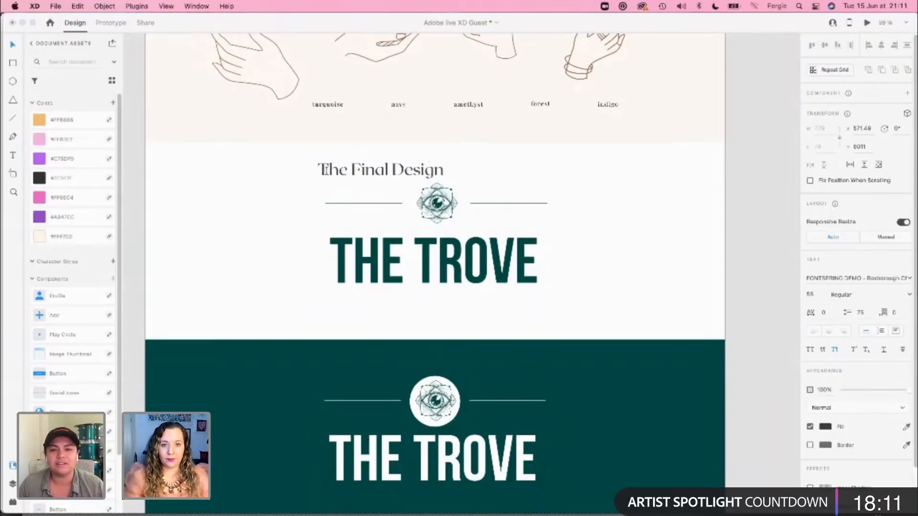
text(Logod)
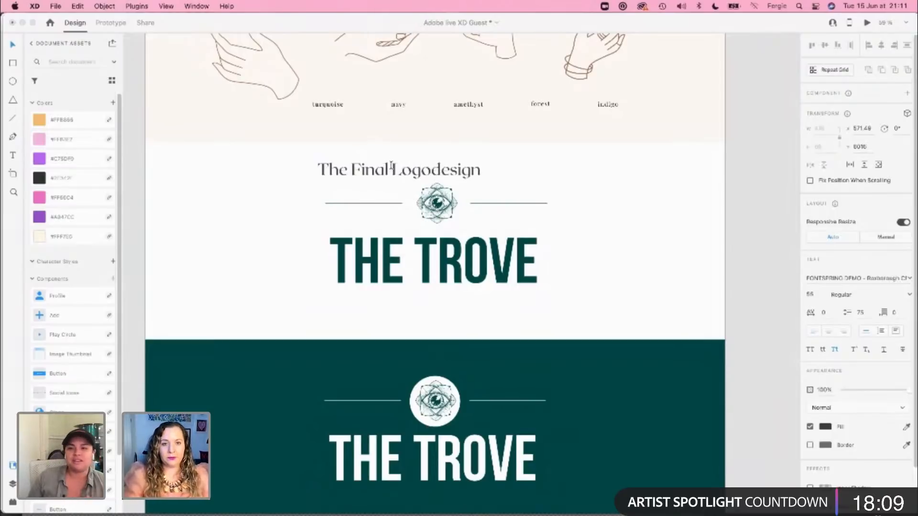
key(Escape)
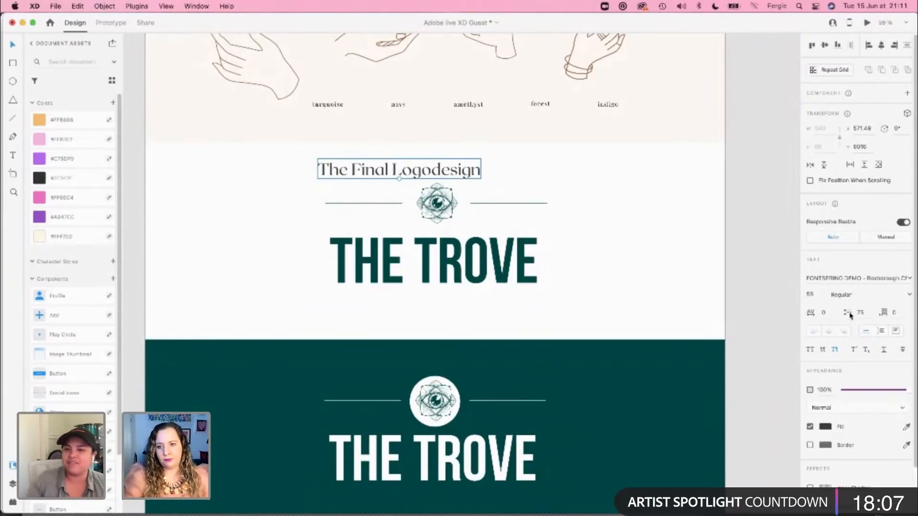
click(834, 349)
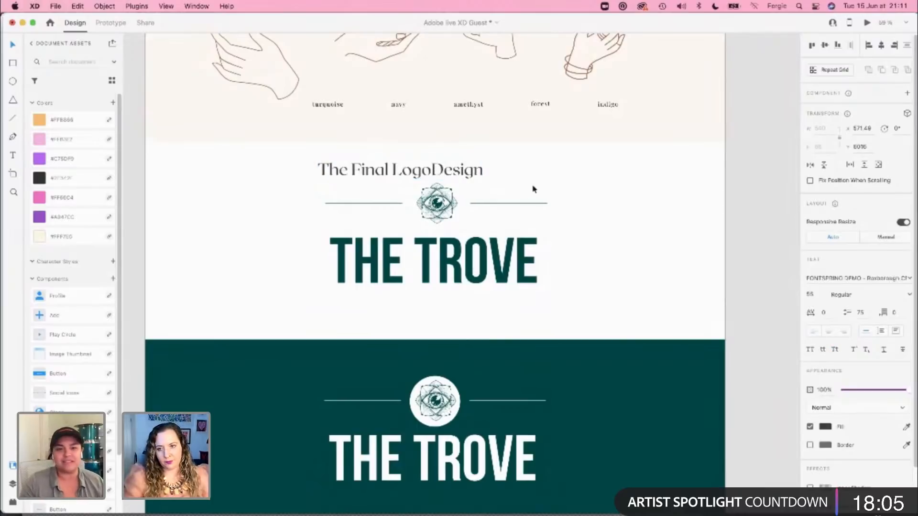
click(835, 350)
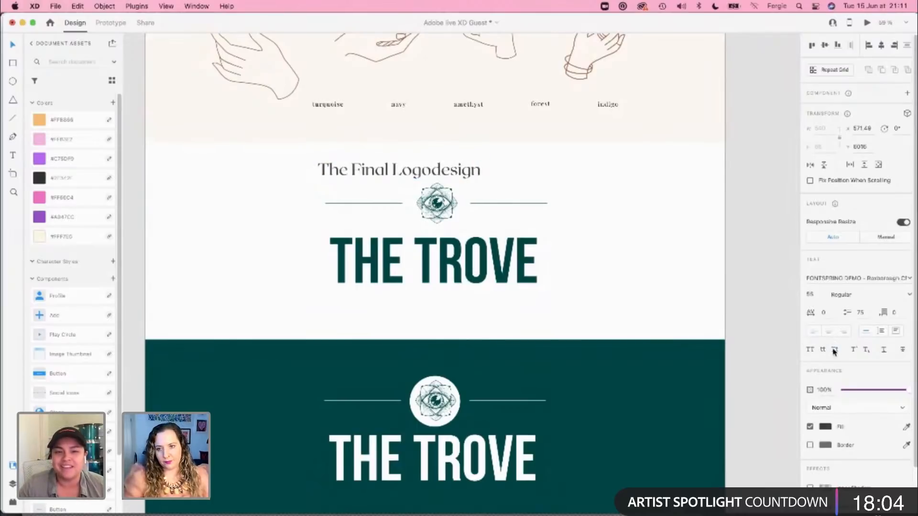
double_click(439, 175)
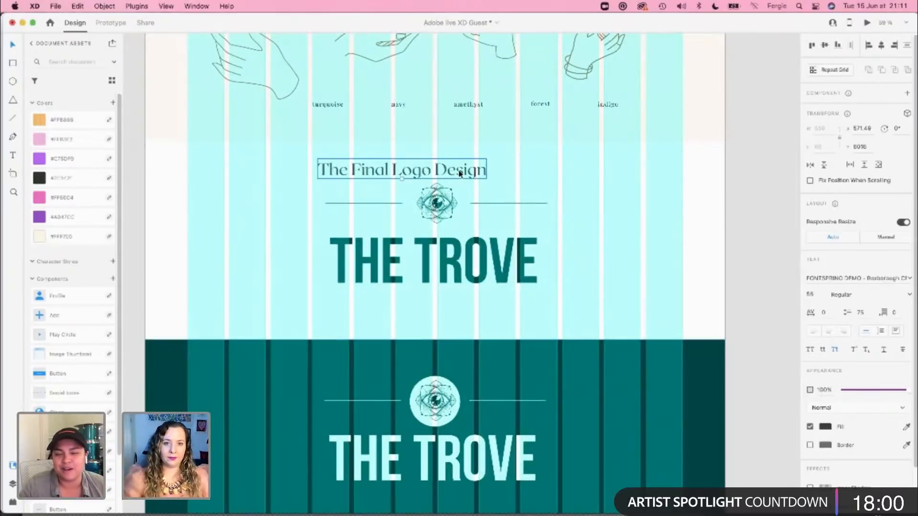
drag(457, 177, 324, 165)
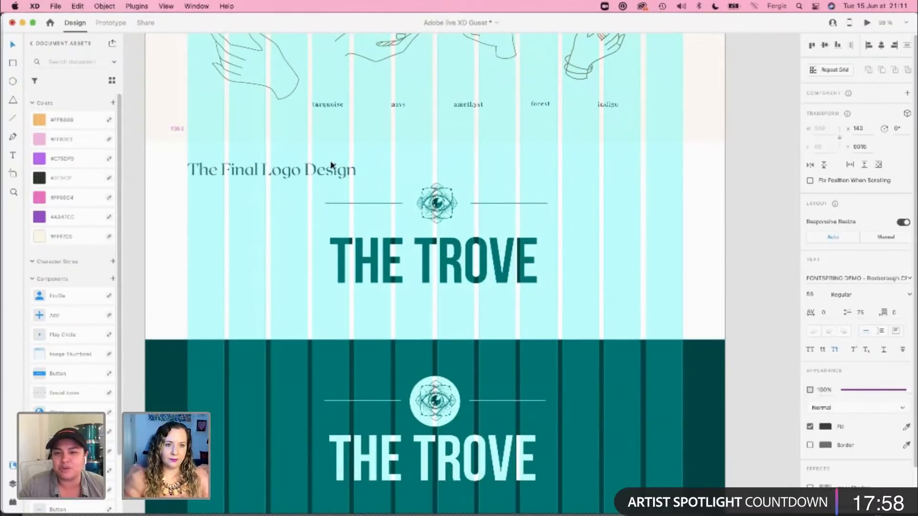
Step: Move both logo banners and the business card mockup down together until their selection starts at Y 6082, and hide the layout grid
click(449, 237)
scroll(450, 238, down, 5)
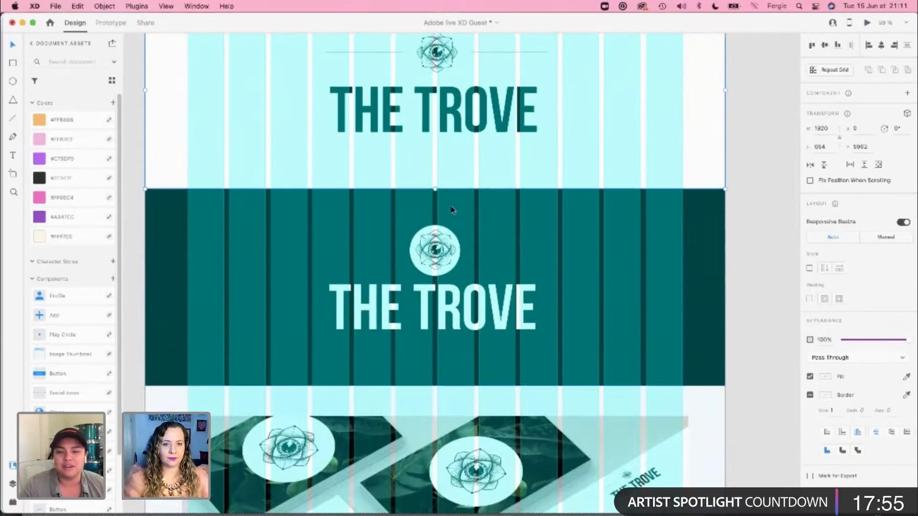
drag(764, 129, 549, 425)
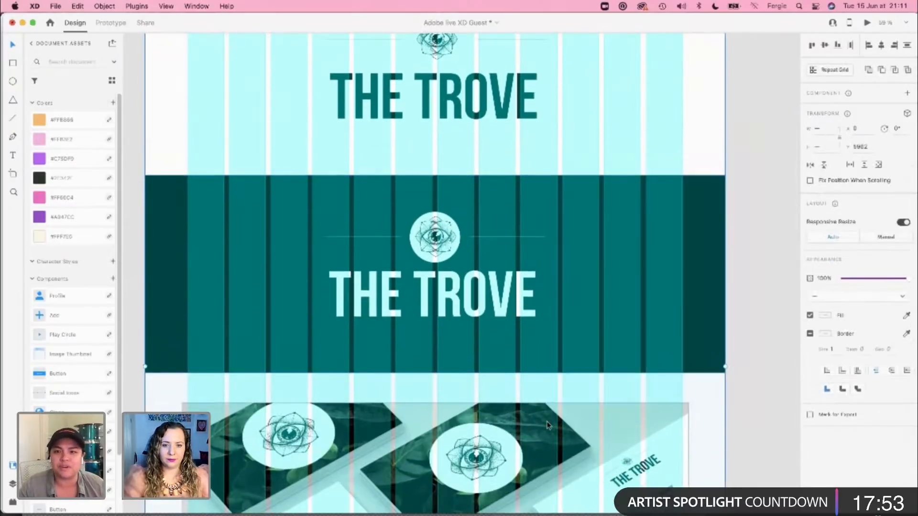
scroll(391, 260, up, 1)
scroll(390, 260, up, 2)
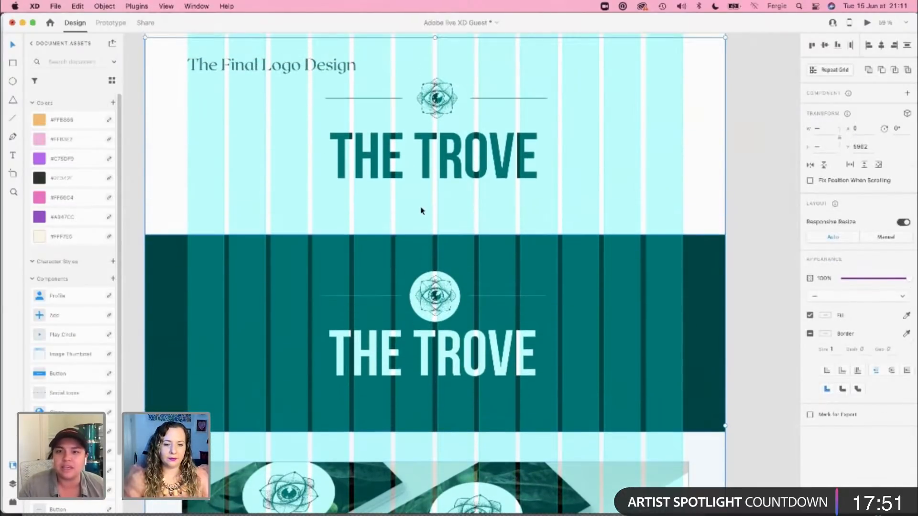
scroll(320, 272, up, 2)
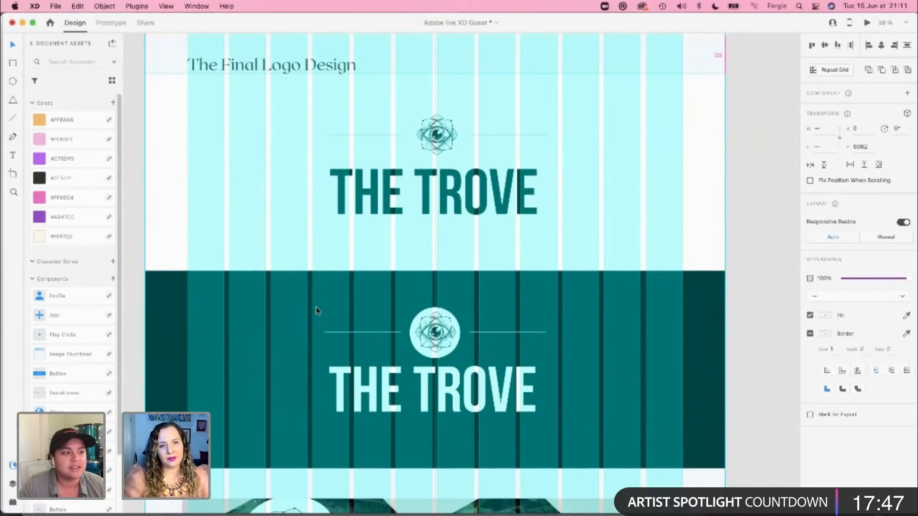
scroll(316, 310, up, 3)
scroll(593, 166, down, 1)
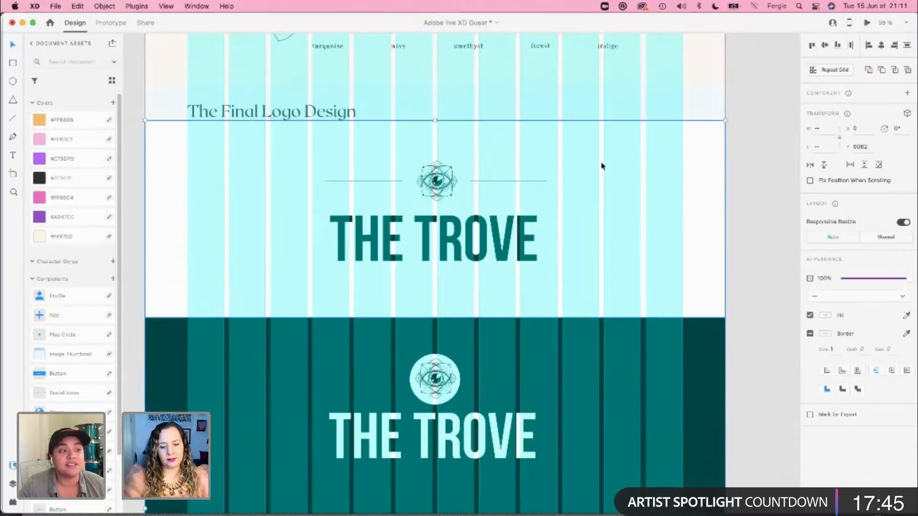
key(super+shift+apostrophe)
key(Escape)
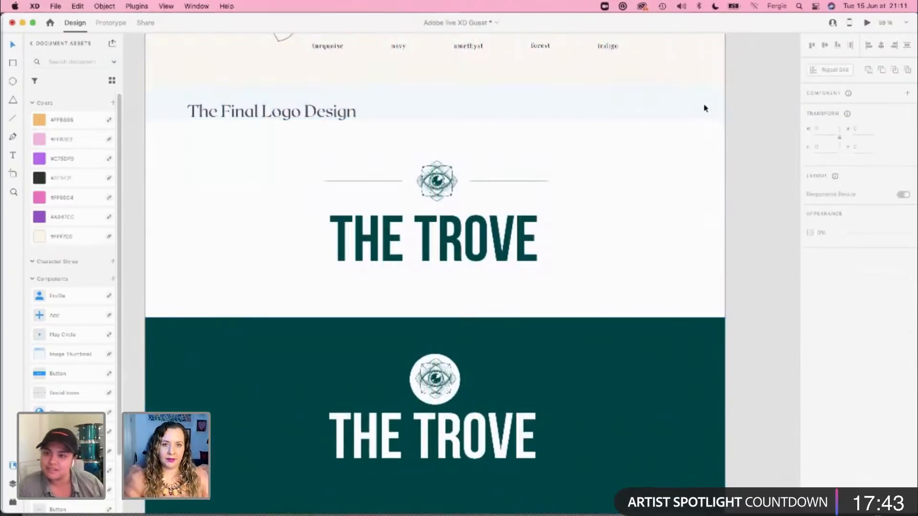
Step: Extend the white banner's background upward behind the new heading to meet the beige section, with height 775 and Y 5961
click(439, 122)
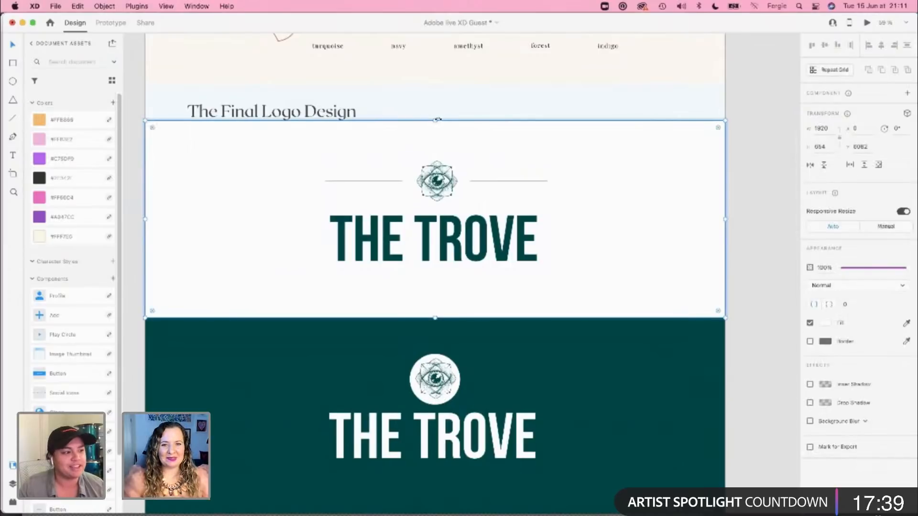
drag(436, 119, 441, 86)
scroll(440, 86, up, 5)
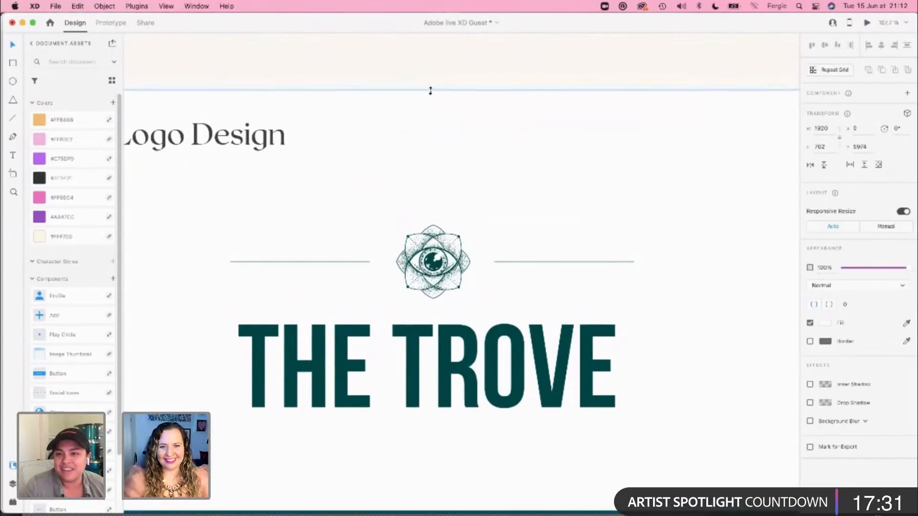
scroll(440, 188, down, 8)
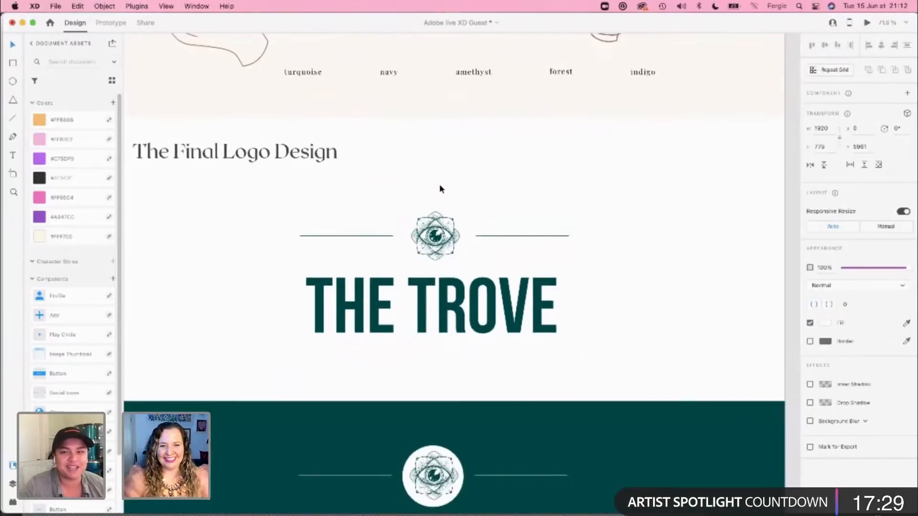
click(650, 203)
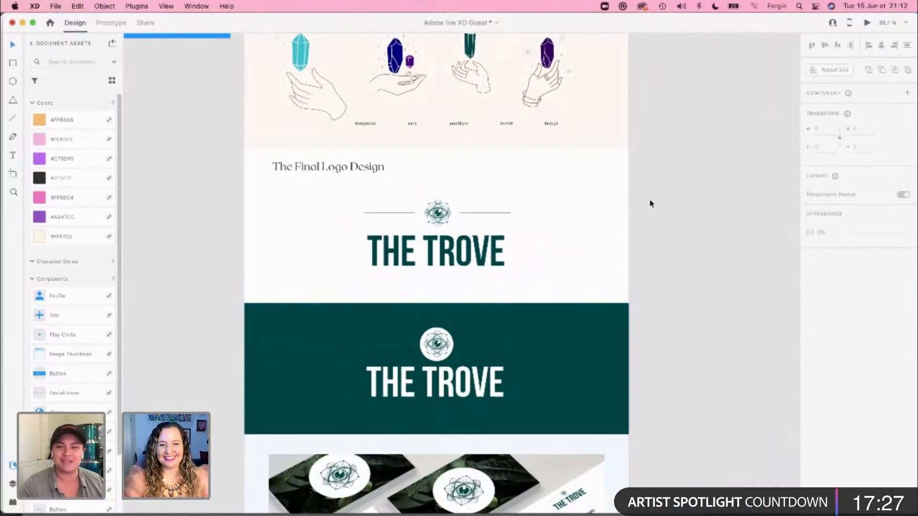
Step: Review the case study from the business card mockup up to the title header, comparing it with the neighbouring home page
scroll(643, 200, down, 10)
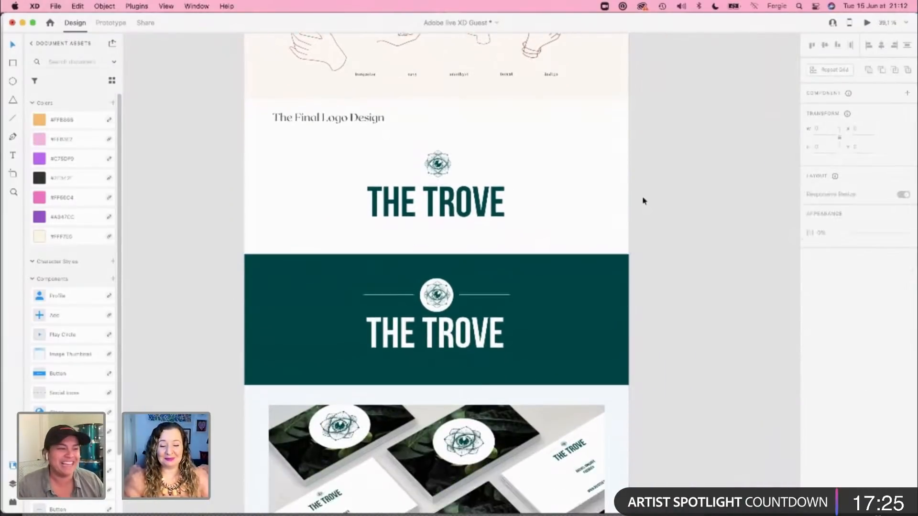
scroll(643, 201, down, 2)
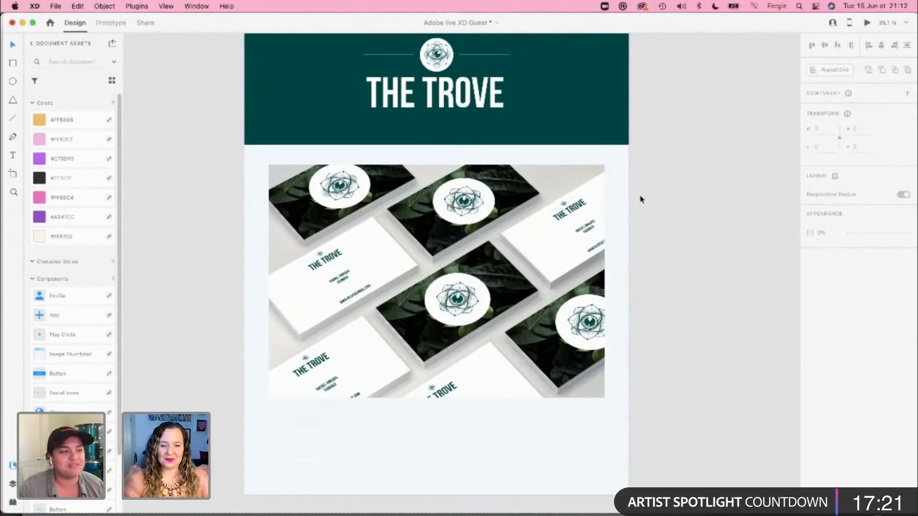
scroll(643, 203, down, 5)
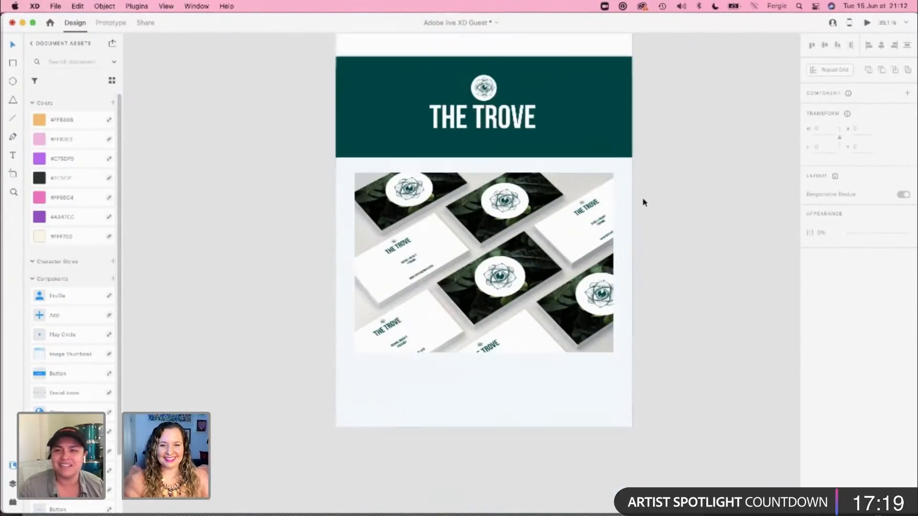
scroll(644, 203, up, 6)
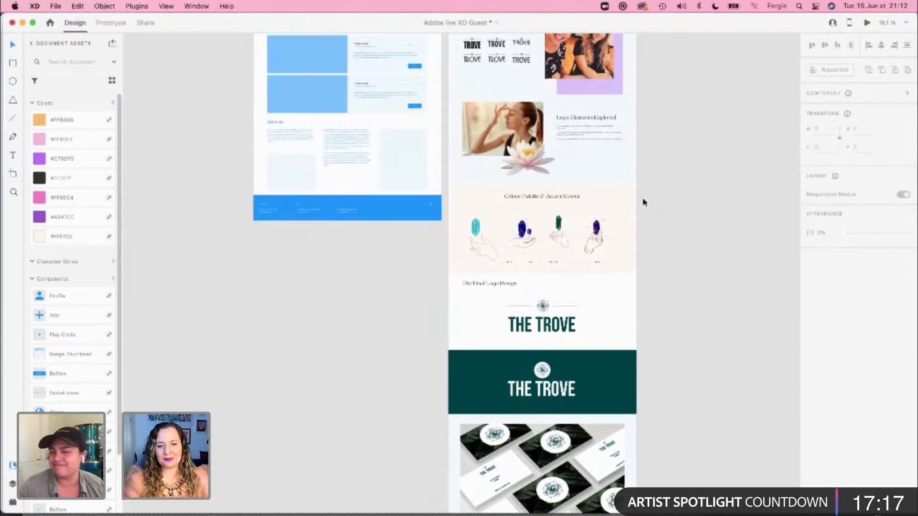
scroll(644, 203, up, 3)
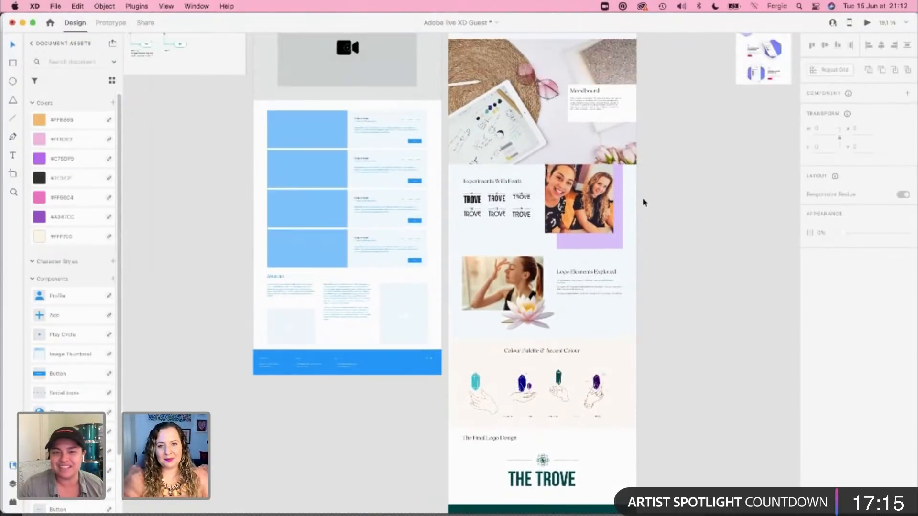
scroll(643, 202, up, 5)
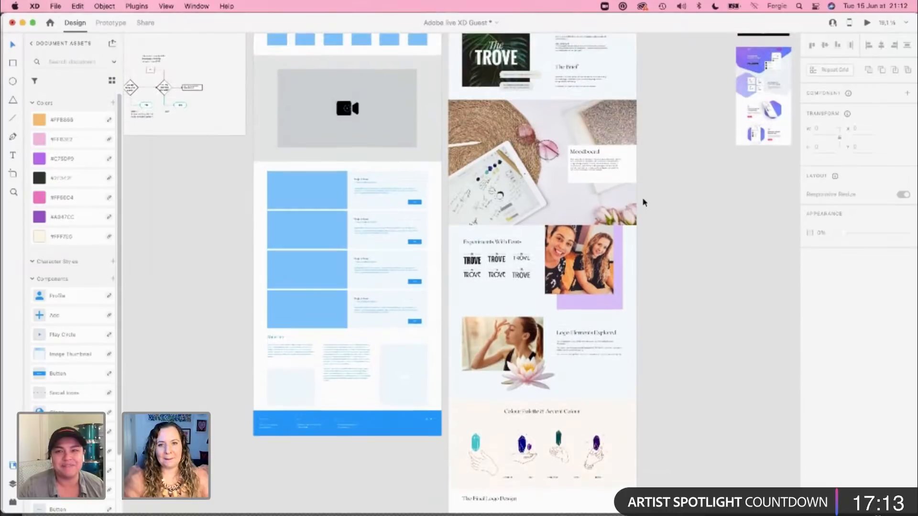
scroll(644, 202, up, 8)
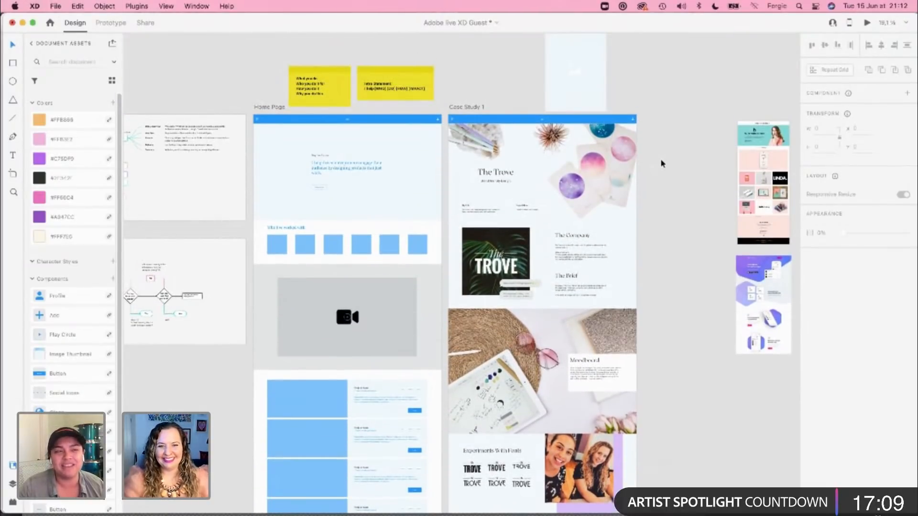
scroll(662, 164, up, 5)
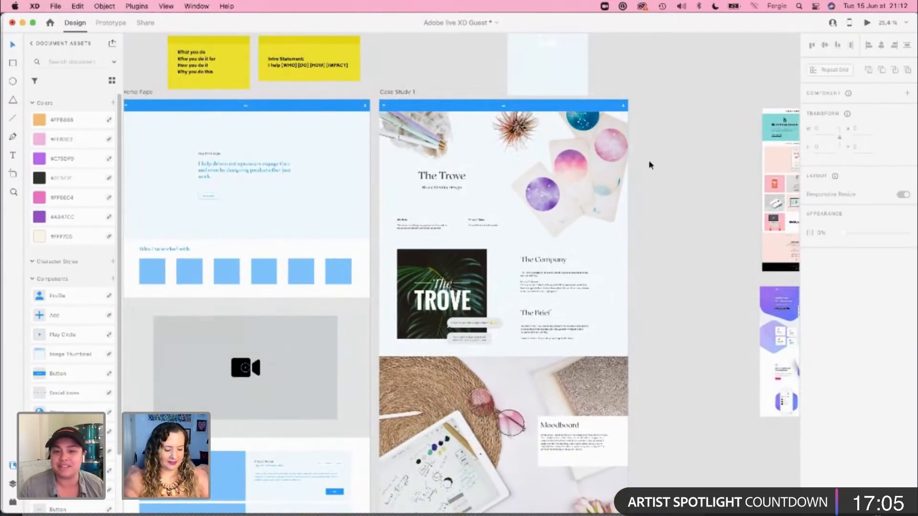
Step: Switch to Safari and open the Unsplash website in a new tab
key(super+Tab)
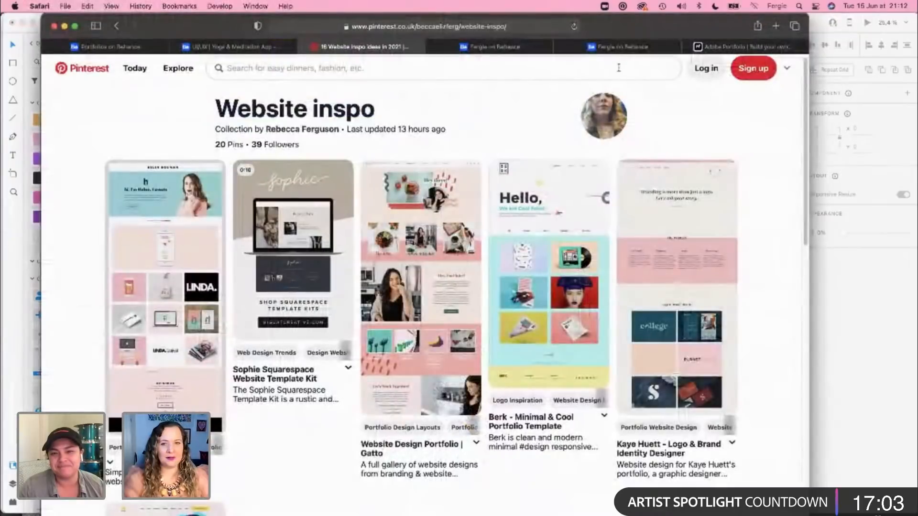
key(super+t)
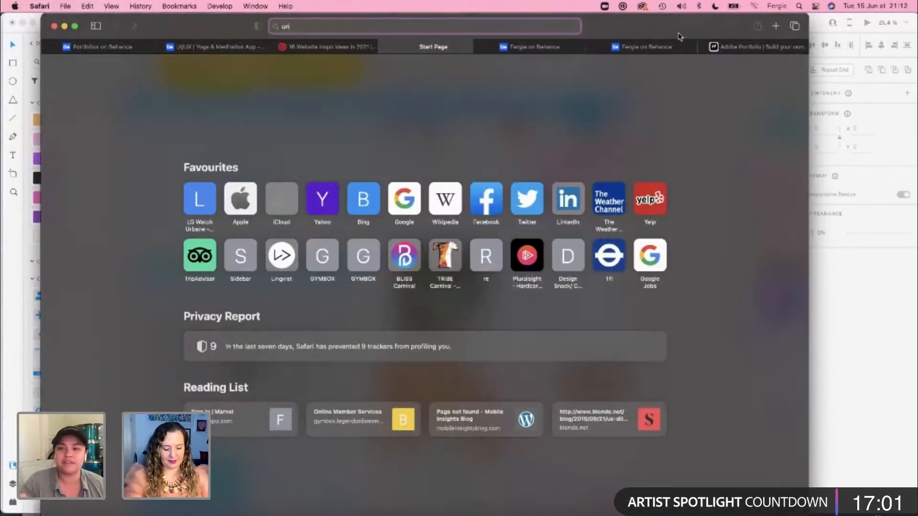
text(unsplash.com)
key(Return)
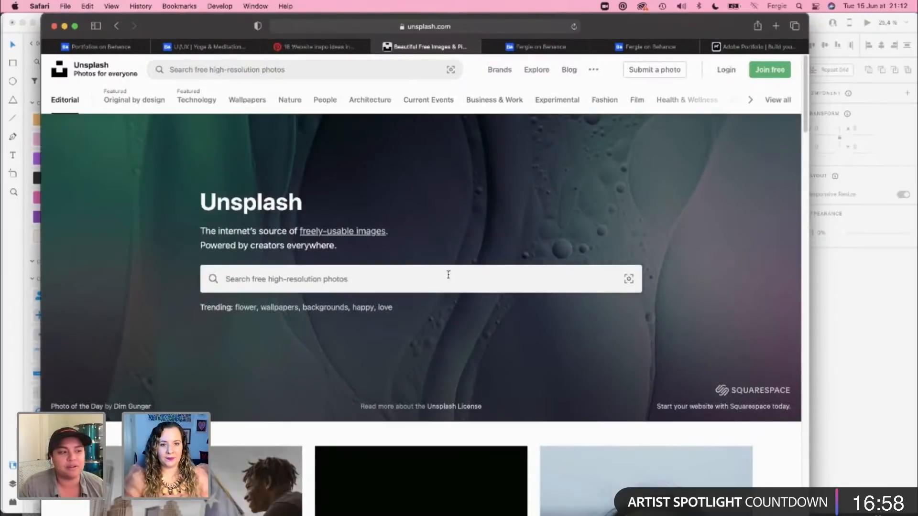
Step: Search Unsplash for "tarrot cards crystals" and look through the photo results
click(462, 275)
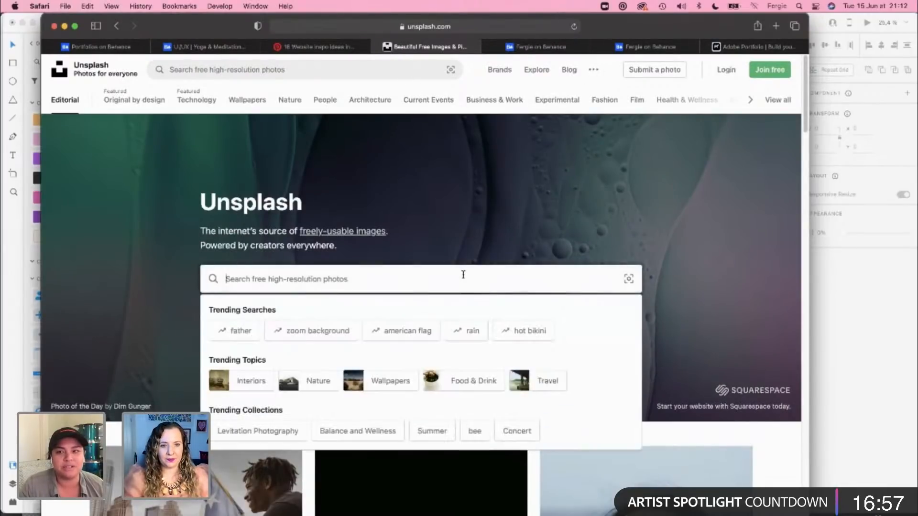
text(tarrot)
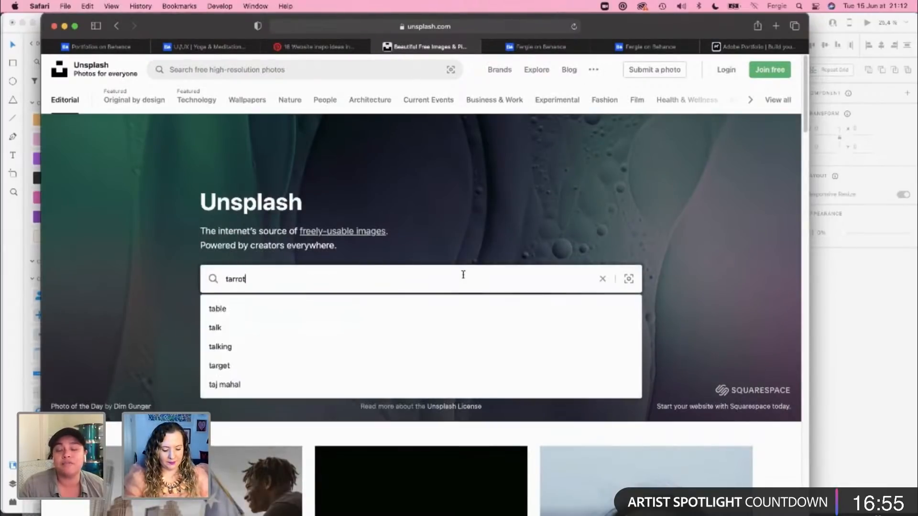
text( cards cry)
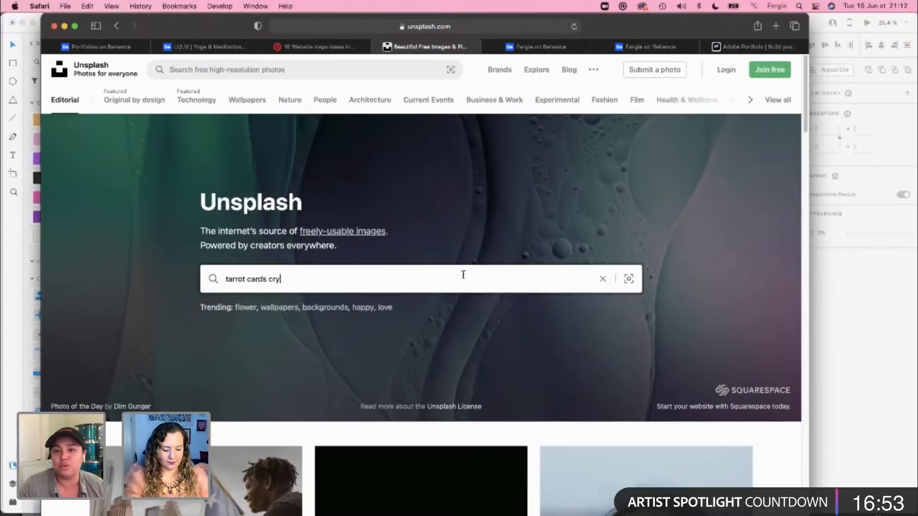
text(stals)
key(Return)
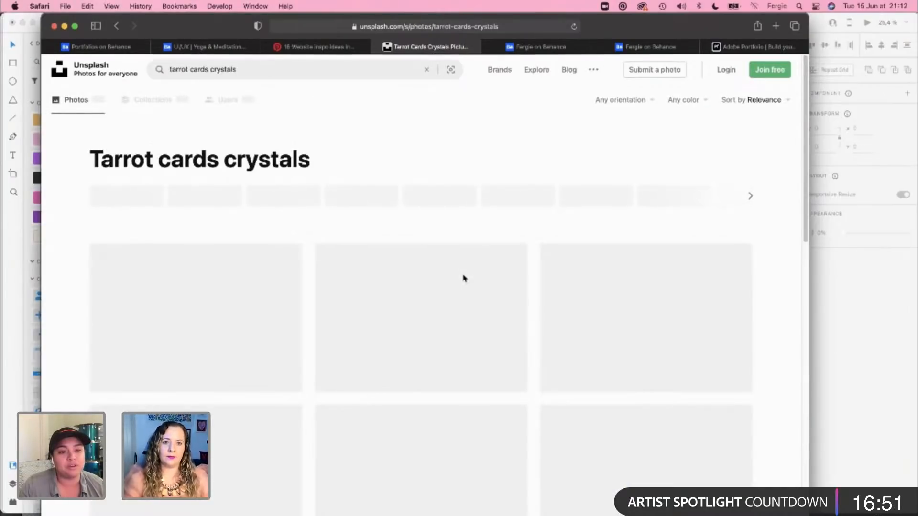
scroll(67, 277, down, 4)
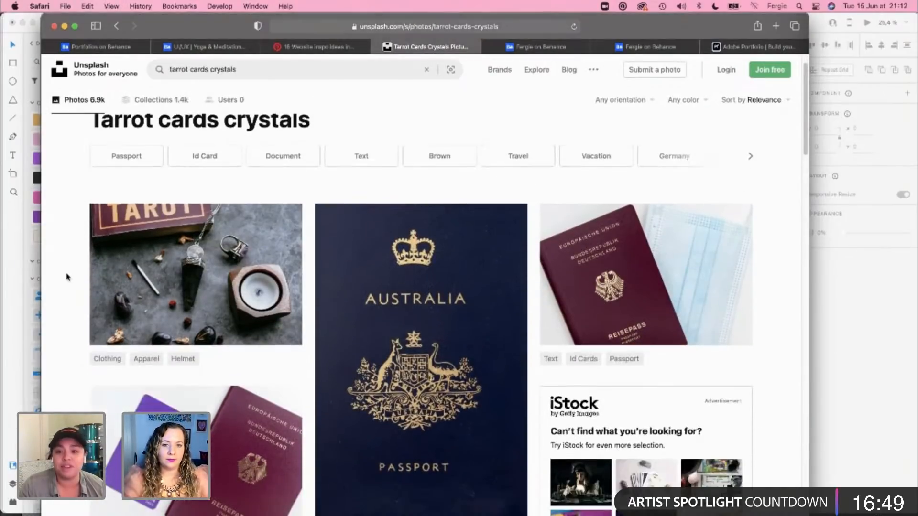
scroll(67, 277, down, 5)
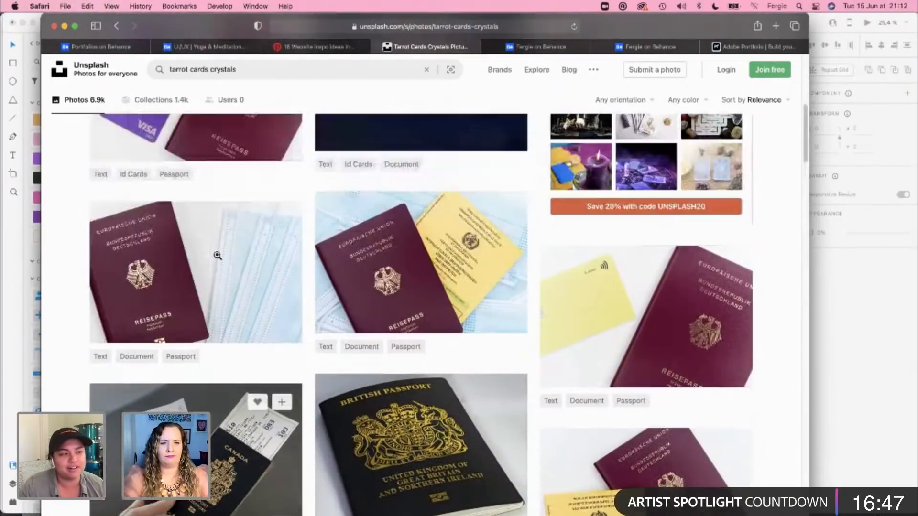
scroll(218, 255, up, 6)
Step: Copy the Unsplash search phrase and open stock.adobe.com in a new tab
triple_click(274, 73)
key(super+c)
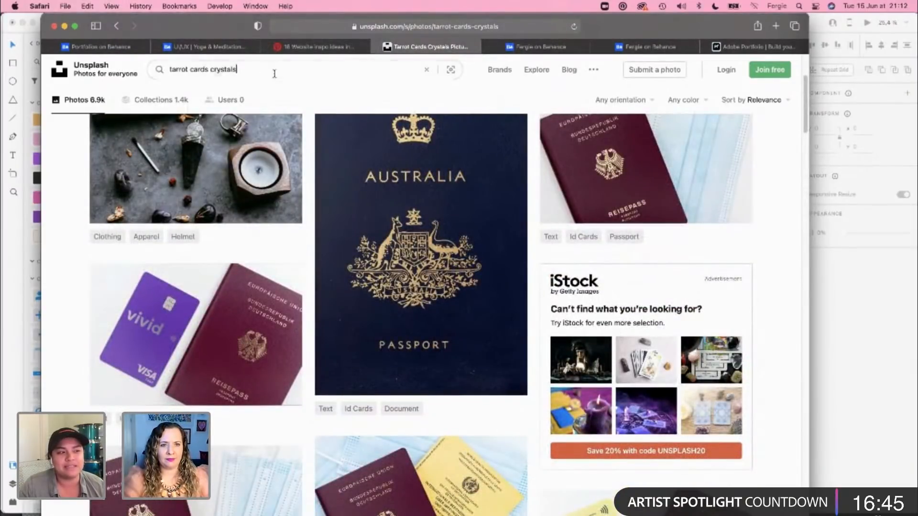
key(super+t)
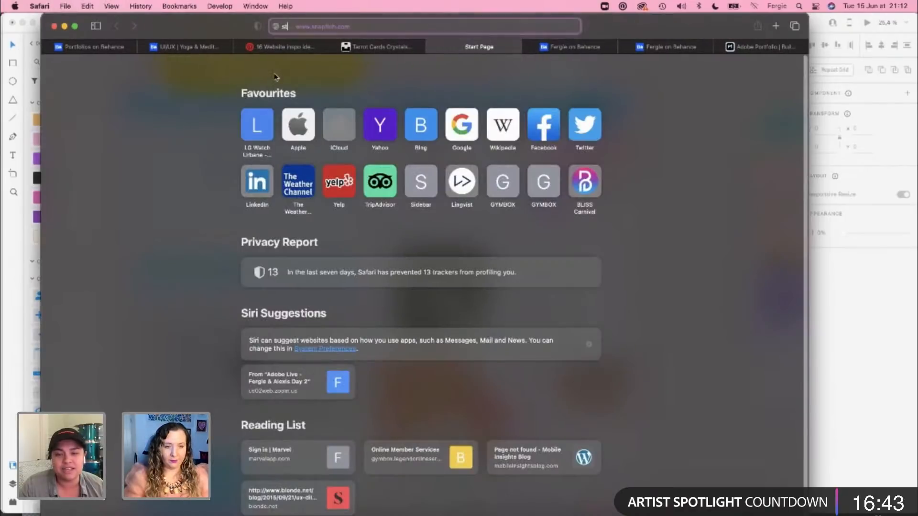
text(stock.adobe.com)
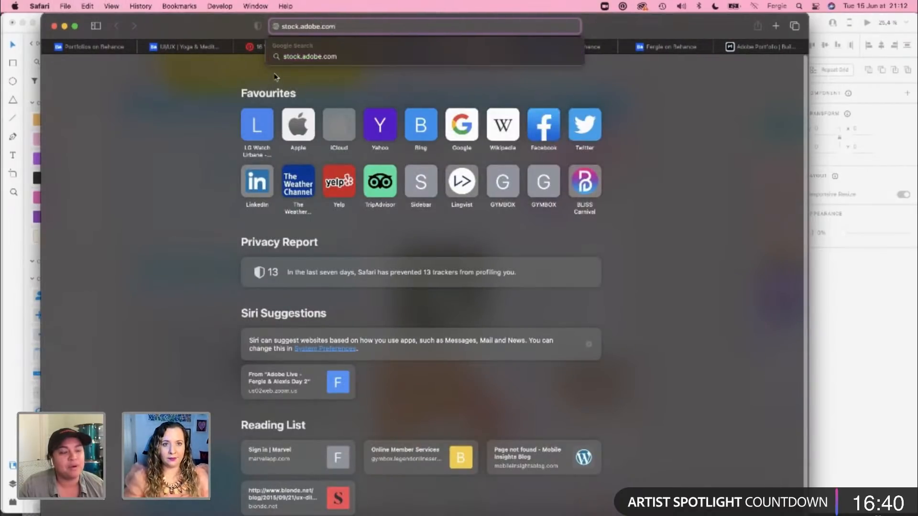
key(Return)
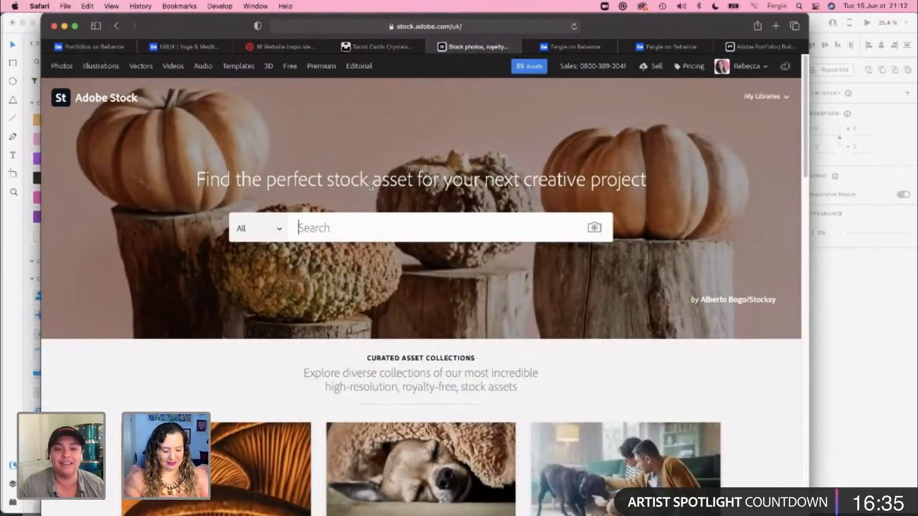
Step: Search Adobe Stock's Free collection for the copied phrase "tarrot cards crystals" and look over the results
key(super+v)
click(258, 228)
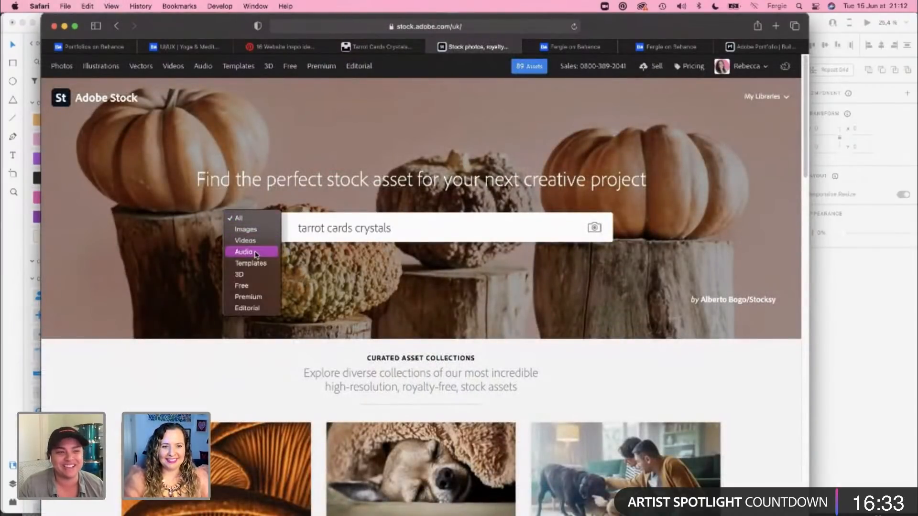
click(256, 287)
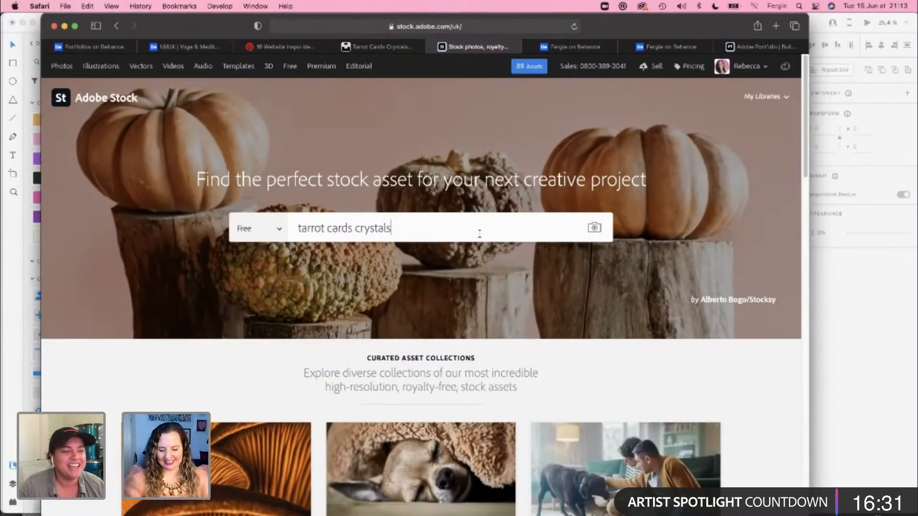
key(Return)
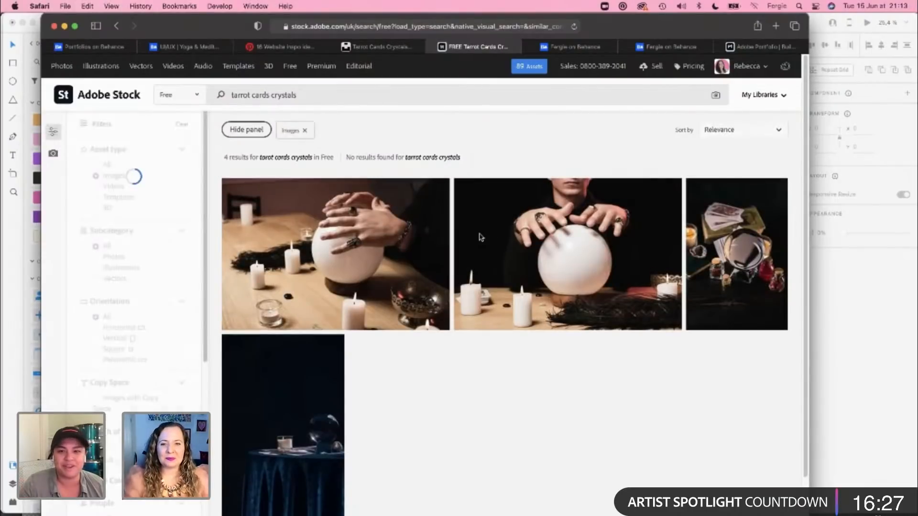
scroll(562, 384, down, 3)
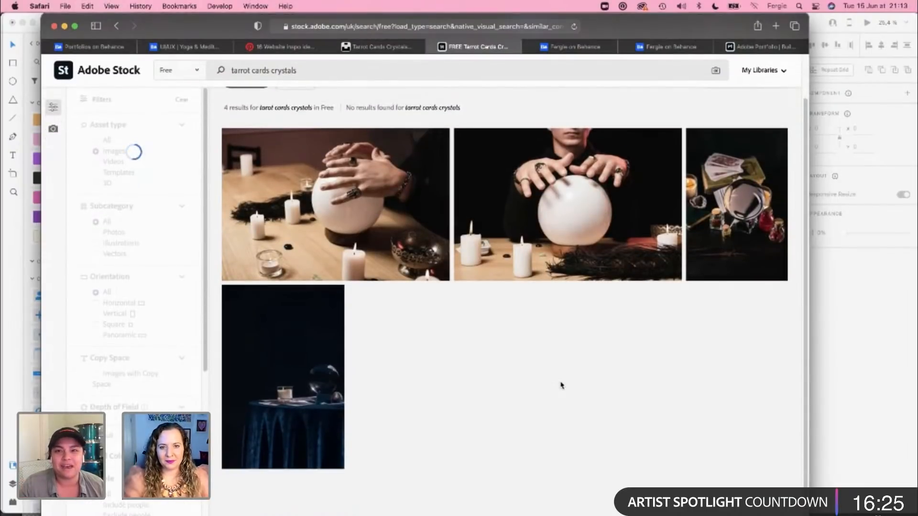
scroll(562, 385, up, 3)
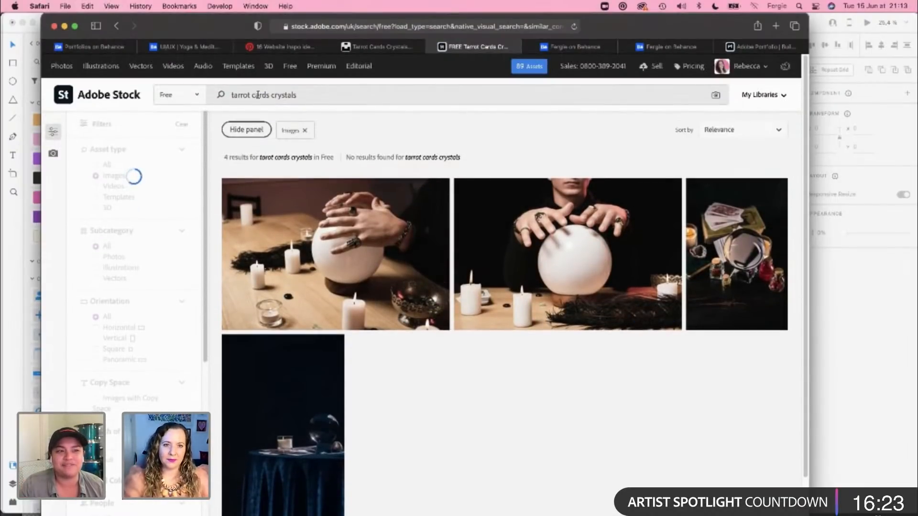
Step: Shorten the Adobe Stock search to "crystals" and filter the free results to the Photos subcategory
double_click(261, 94)
key(BackSpace)
key(BackSpace)
key(BackSpace)
key(BackSpace)
key(BackSpace)
key(BackSpace)
key(BackSpace)
key(BackSpace)
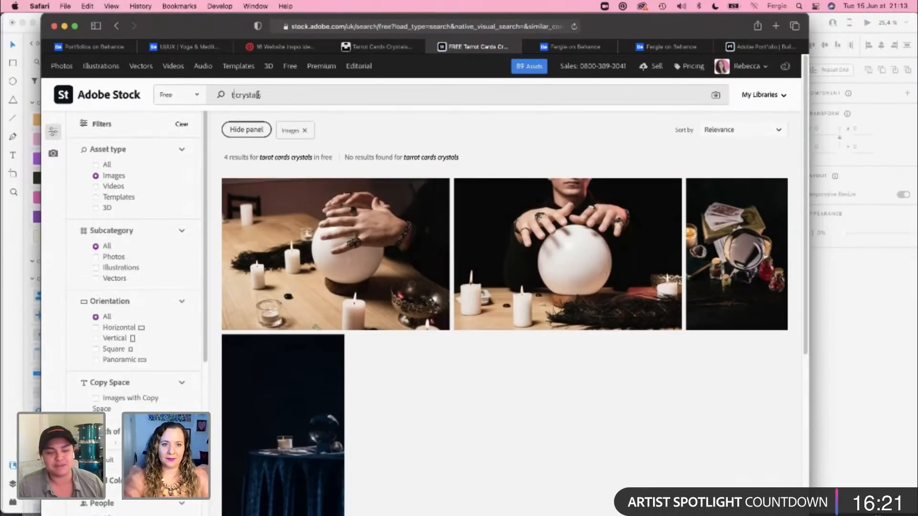
key(Return)
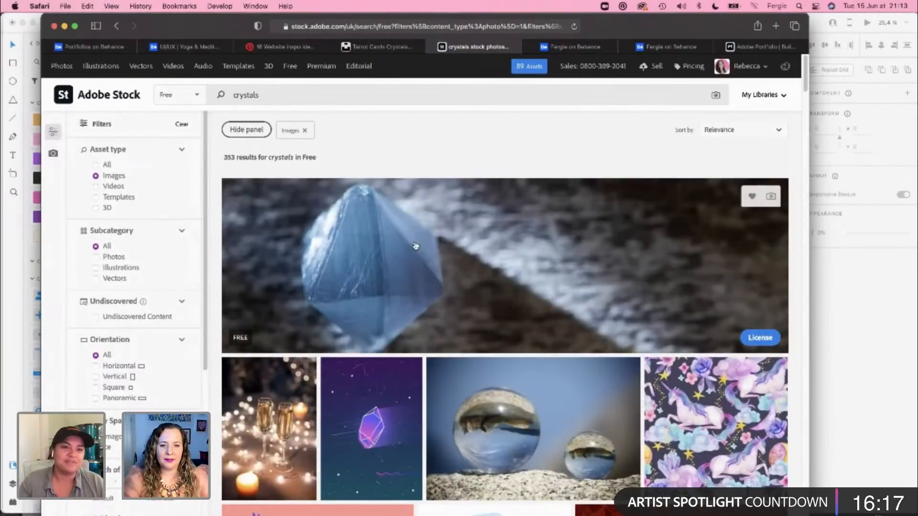
click(120, 258)
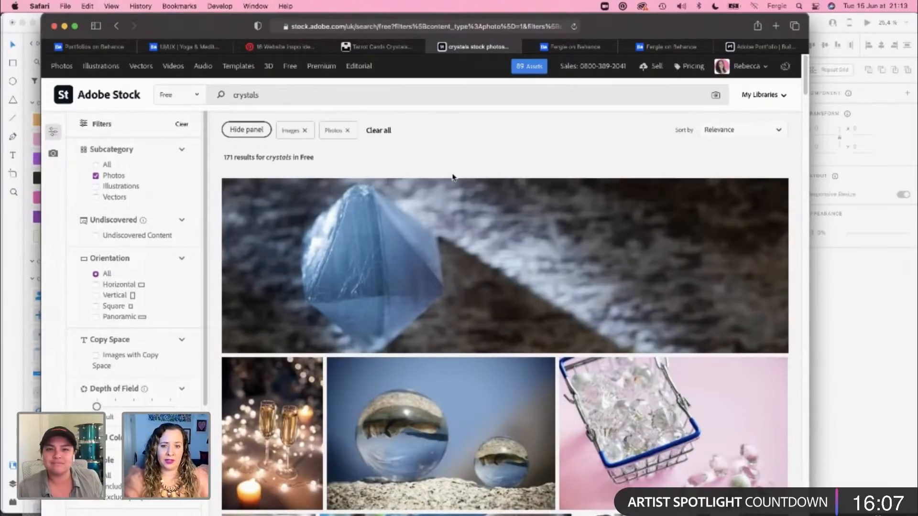
Step: Browse the free crystal photos for an image that suits The Trove's case study
mouse_move(517, 264)
scroll(515, 262, down, 2)
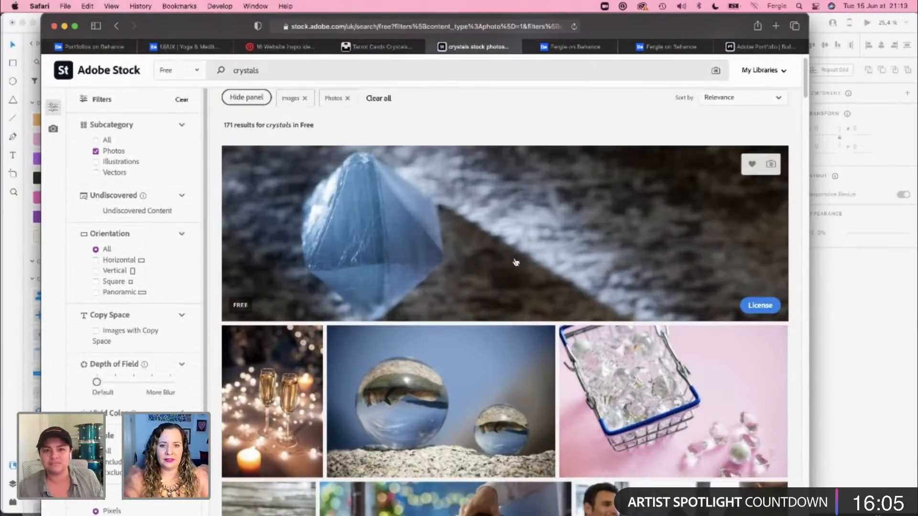
scroll(516, 262, down, 5)
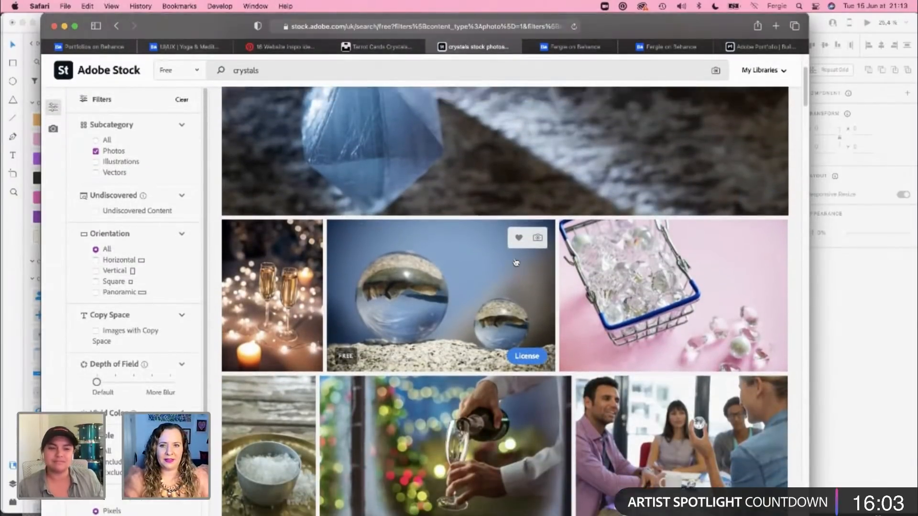
scroll(516, 263, up, 1)
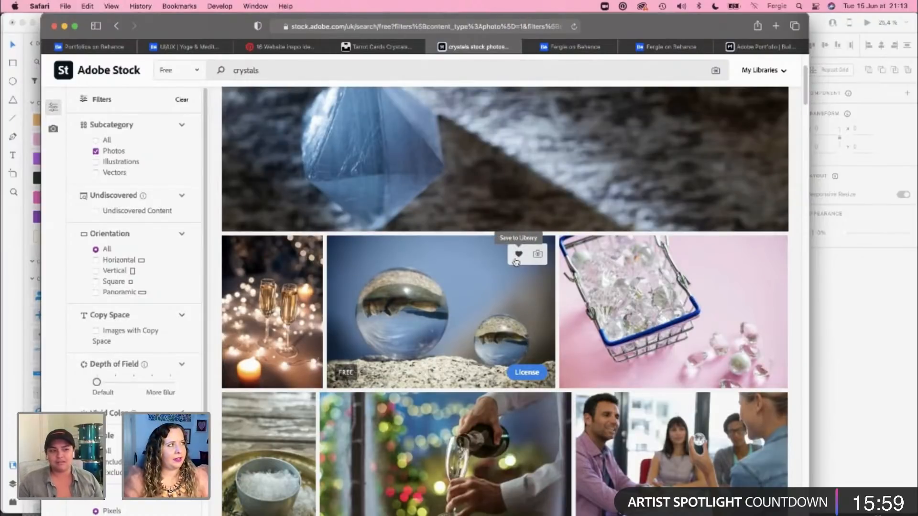
scroll(516, 262, down, 5)
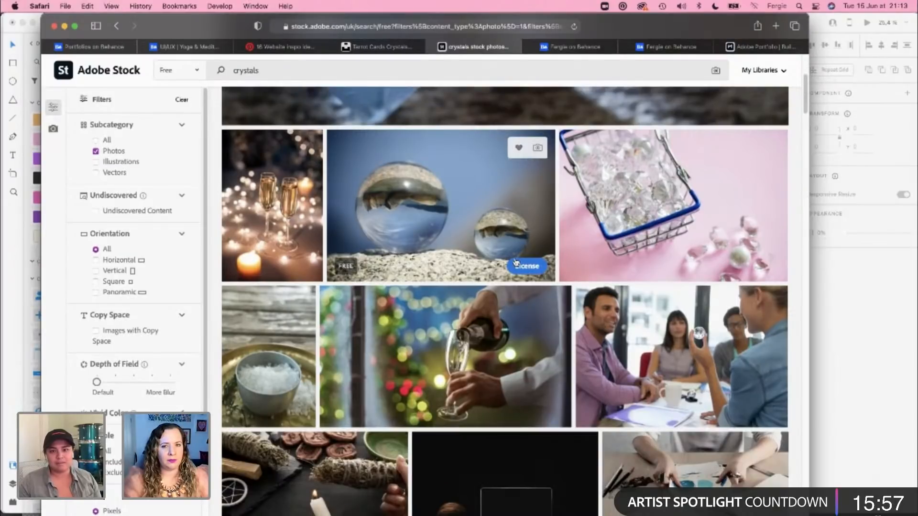
scroll(516, 263, down, 6)
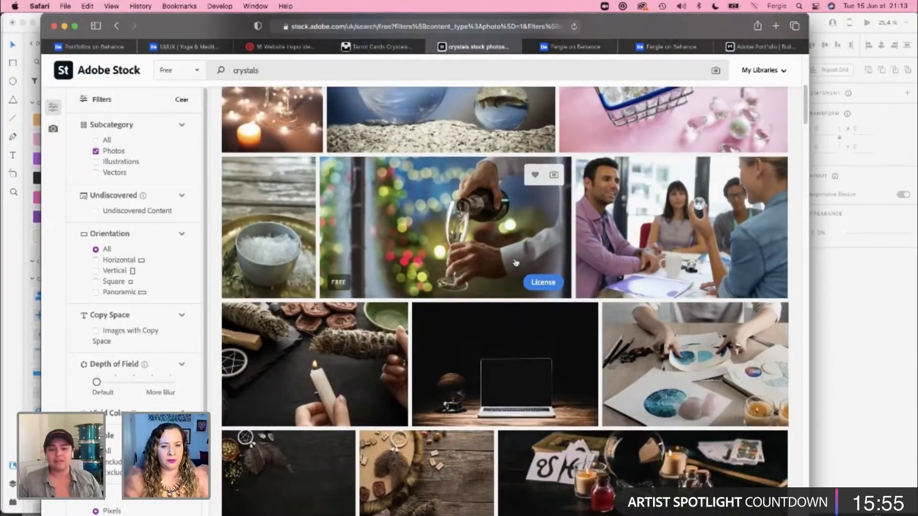
scroll(516, 263, down, 1)
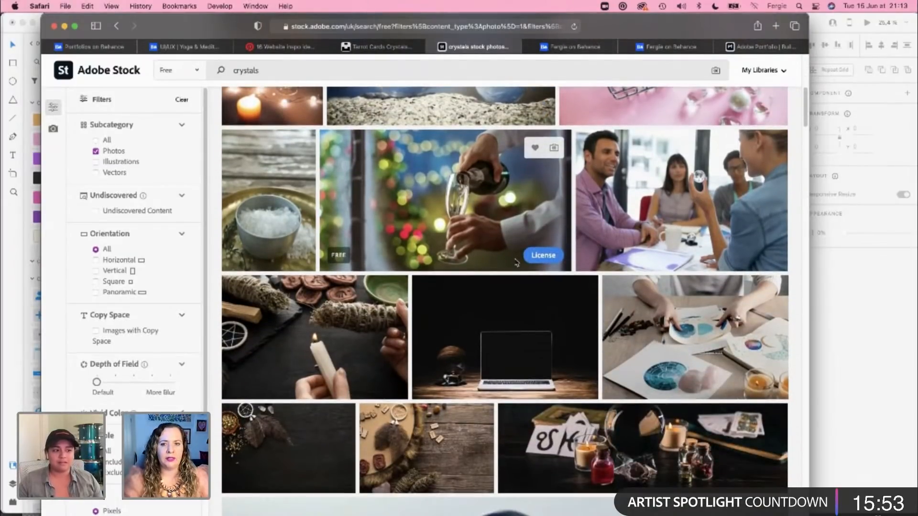
scroll(516, 262, down, 14)
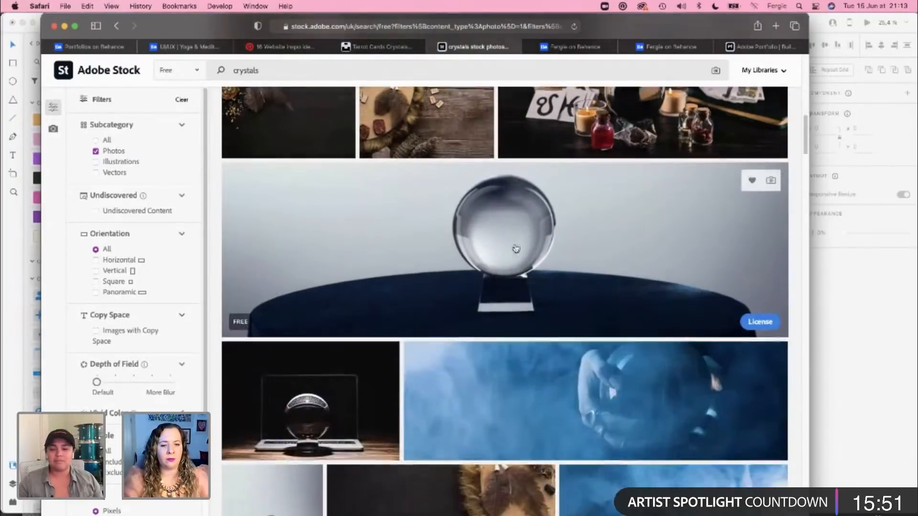
scroll(516, 248, down, 20)
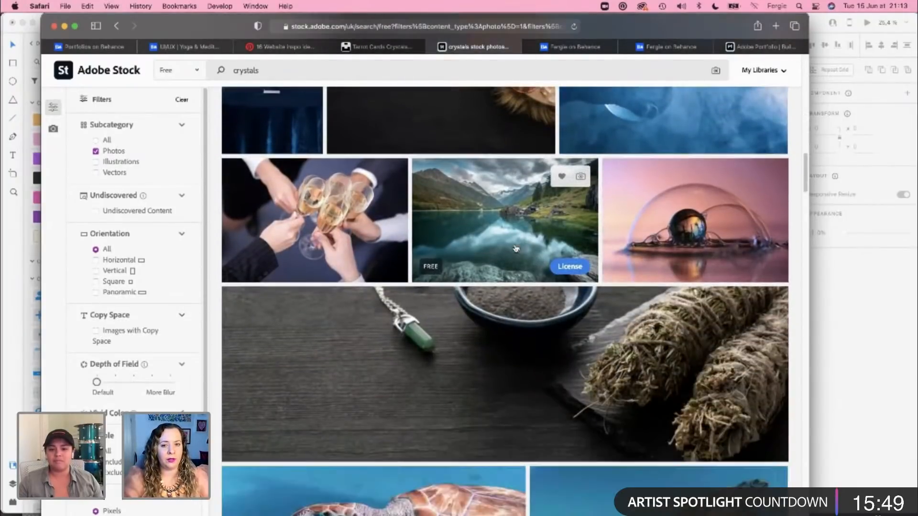
scroll(516, 248, down, 18)
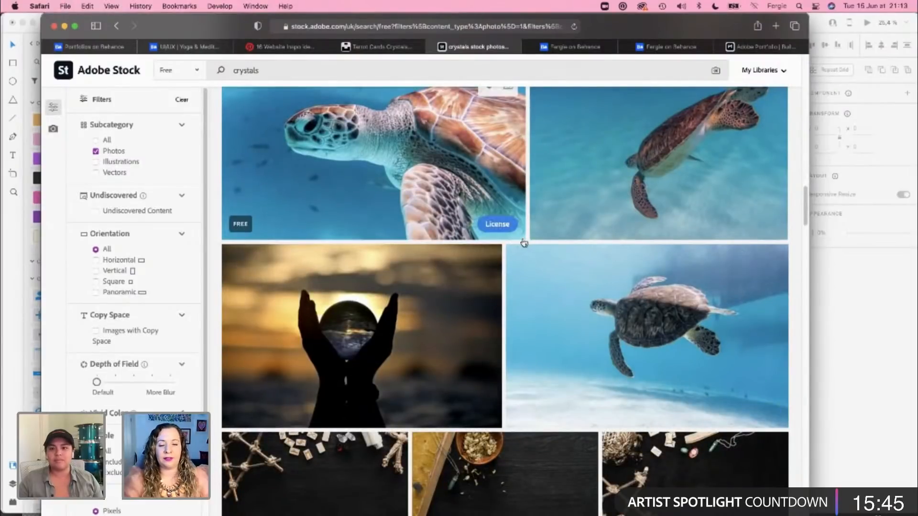
scroll(524, 243, up, 1)
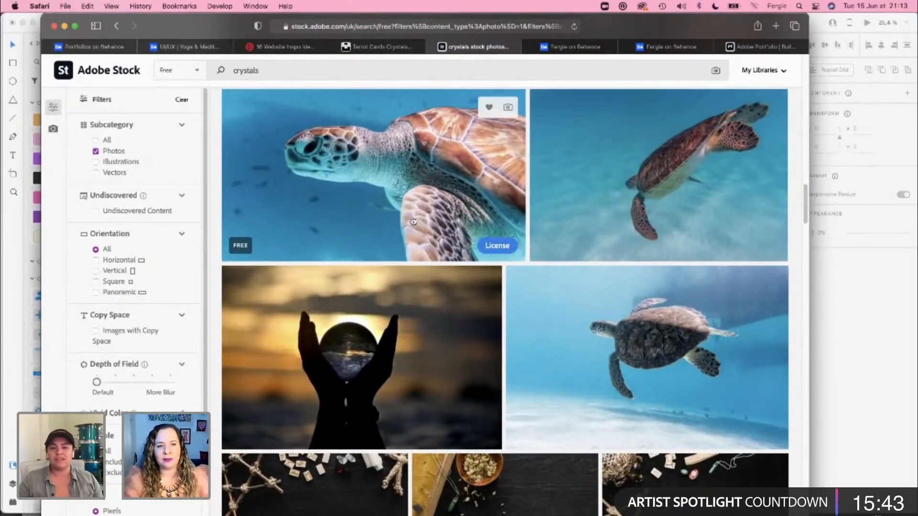
scroll(380, 201, down, 2)
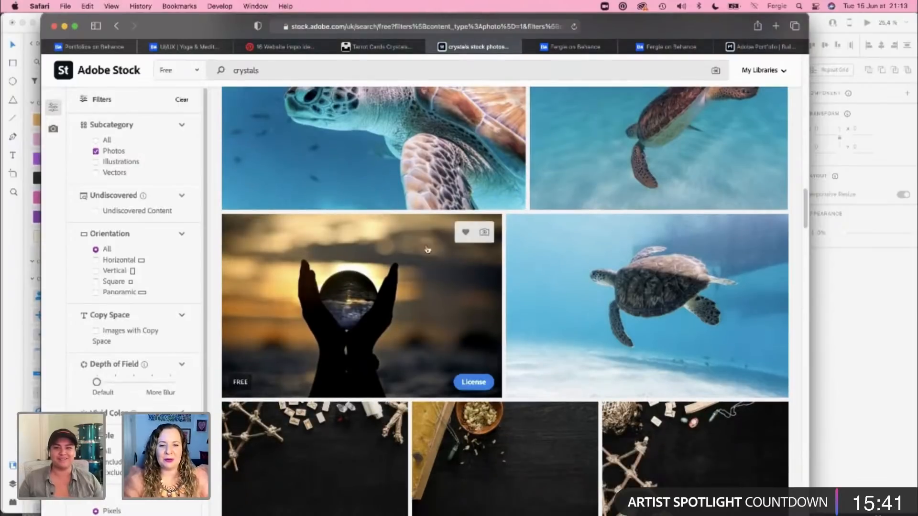
scroll(469, 321, down, 7)
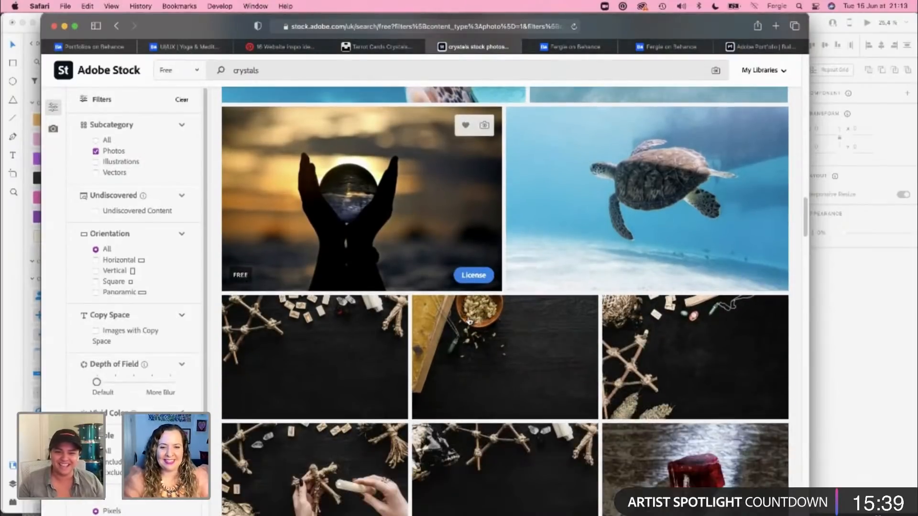
scroll(469, 321, down, 10)
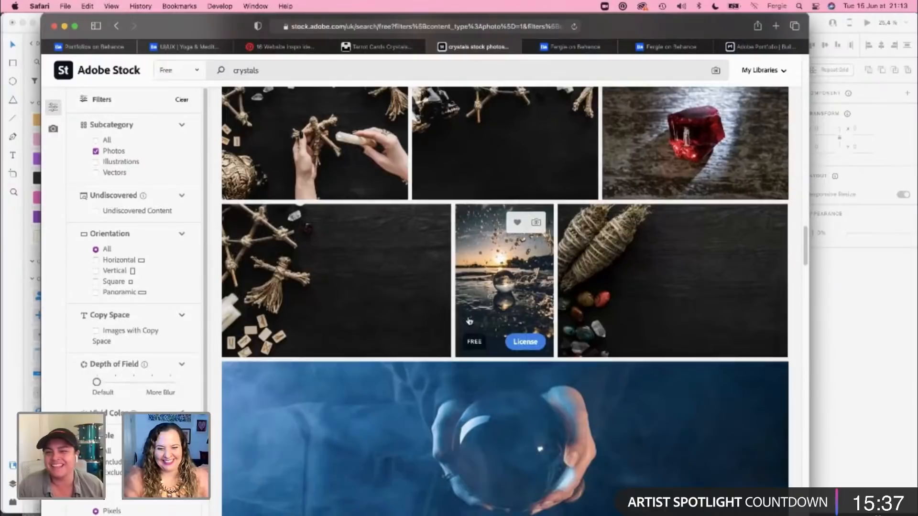
scroll(444, 298, down, 10)
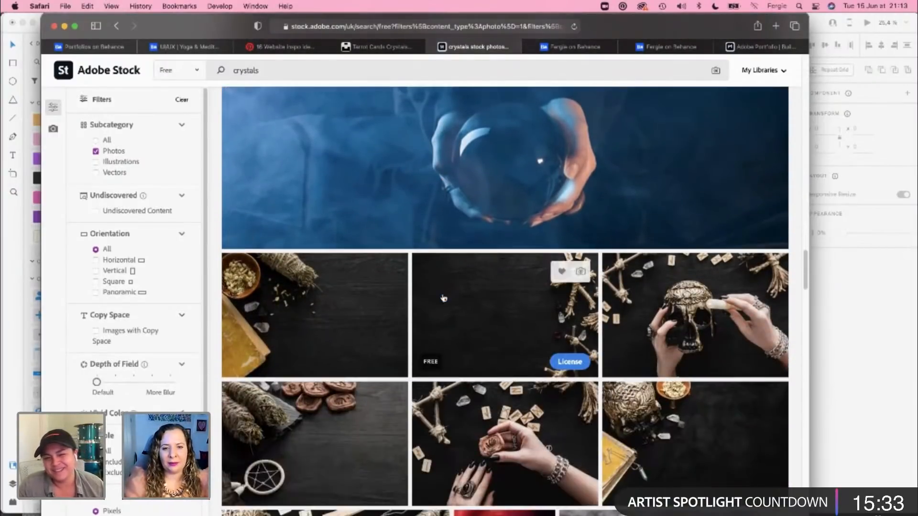
Step: Look through the remaining free crystal photos down to the suggestions from Adobe Stock's other collections
scroll(444, 298, down, 9)
scroll(444, 299, down, 3)
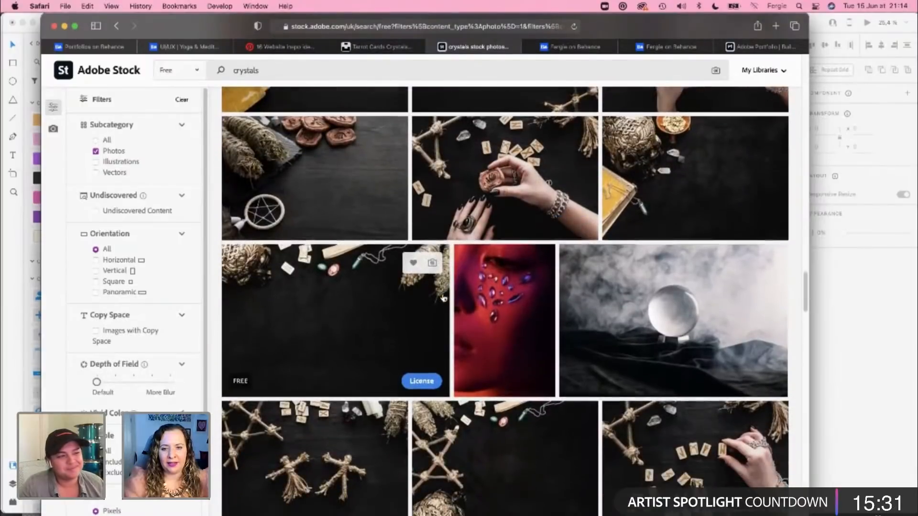
scroll(443, 298, down, 12)
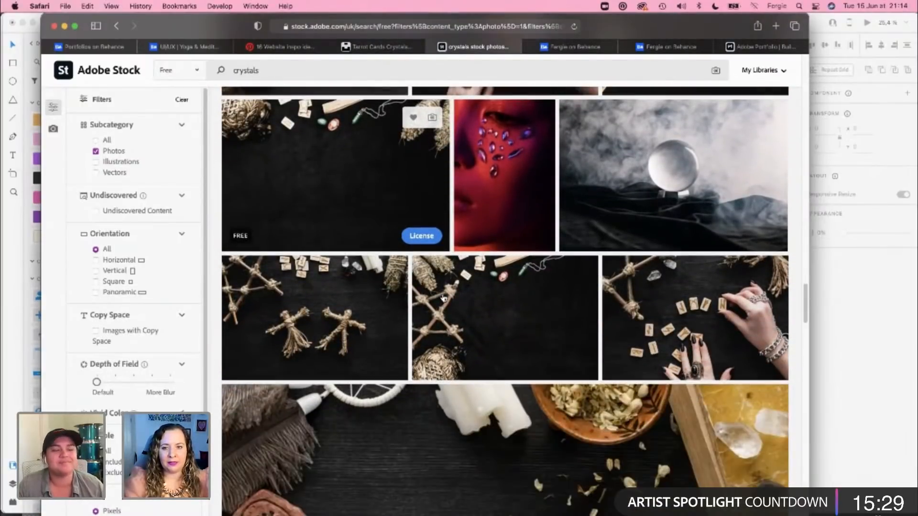
scroll(444, 299, down, 20)
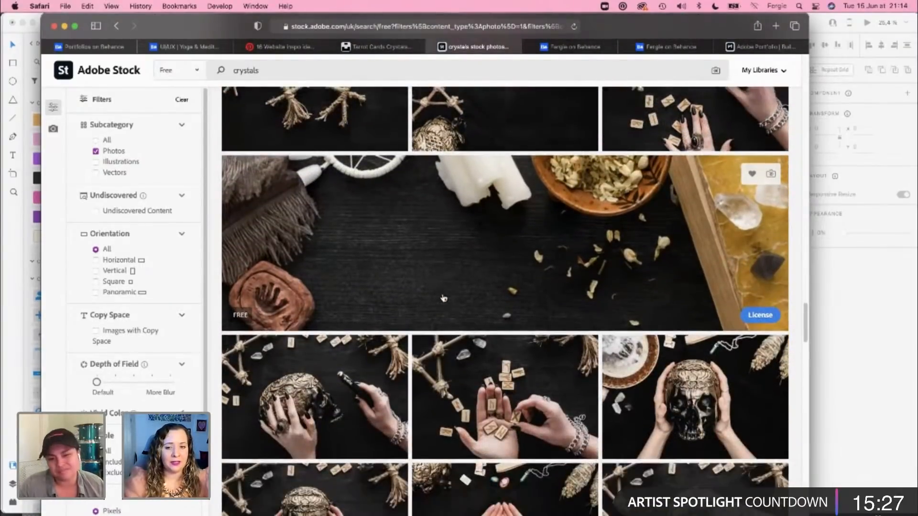
scroll(444, 298, down, 20)
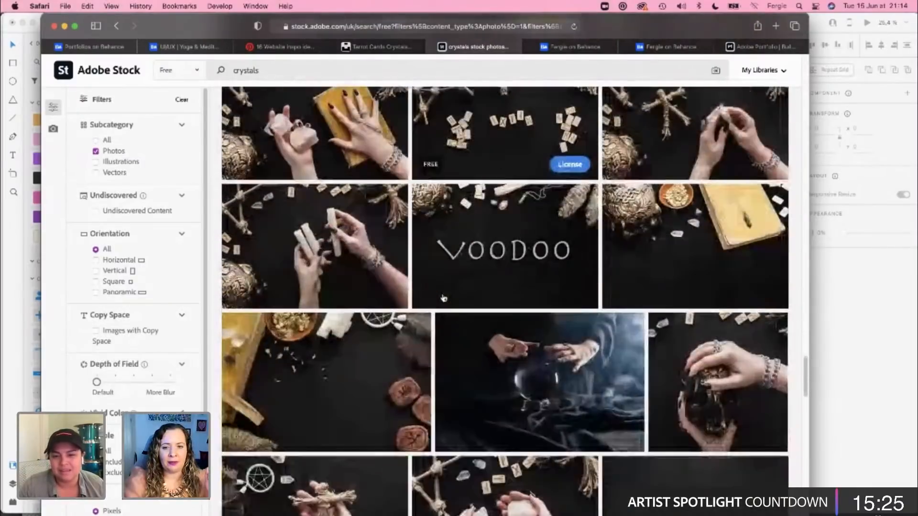
scroll(444, 298, down, 16)
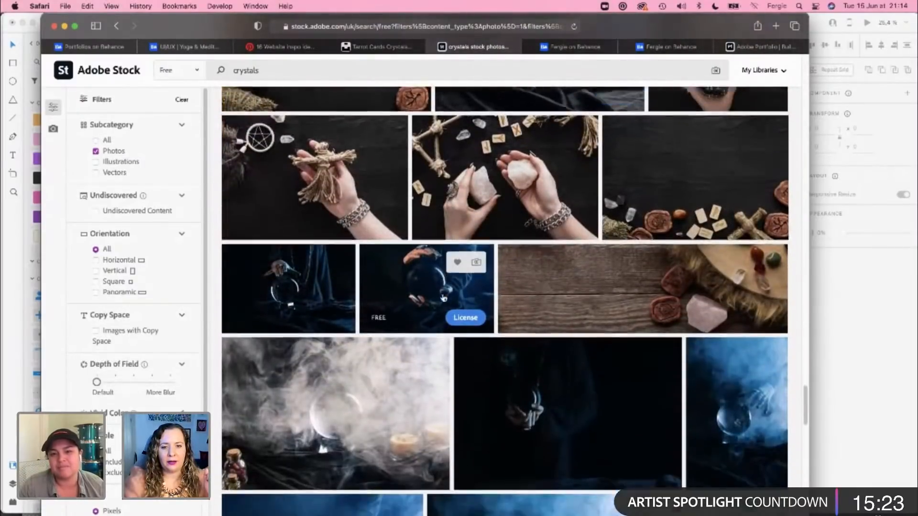
scroll(443, 298, down, 11)
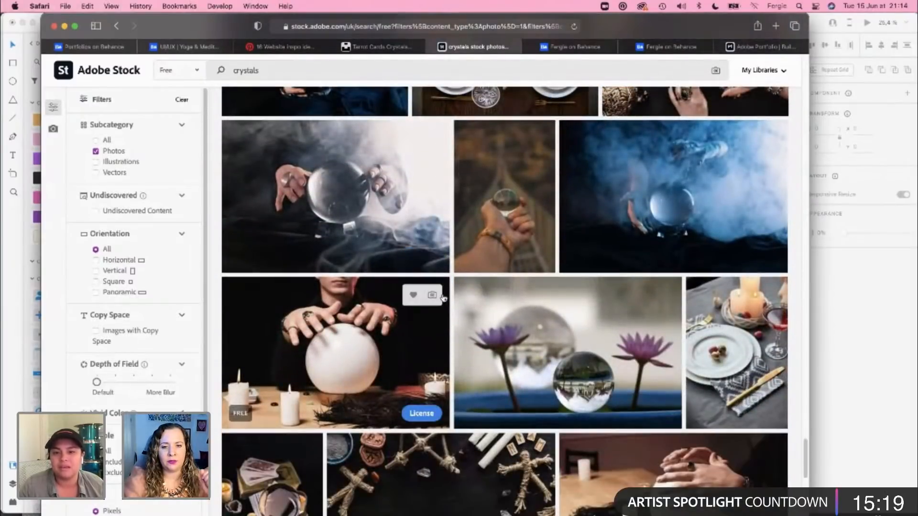
scroll(444, 298, down, 14)
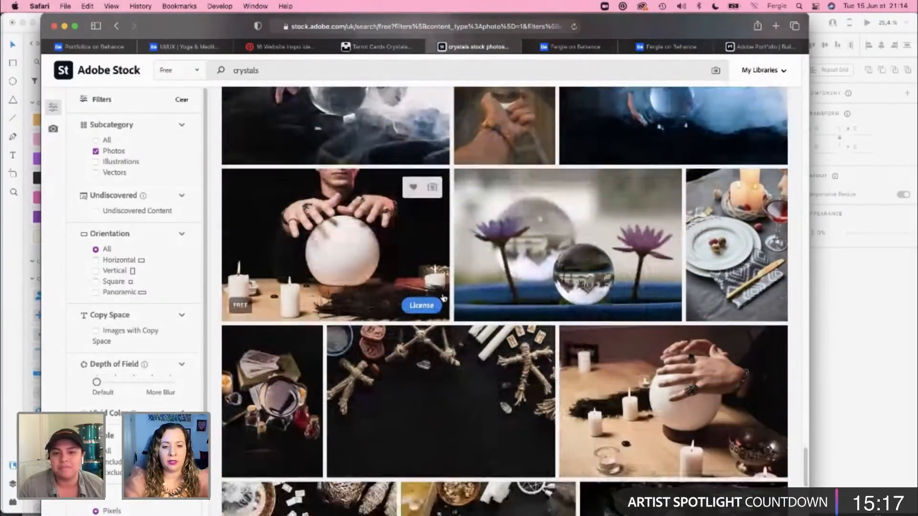
scroll(443, 299, down, 16)
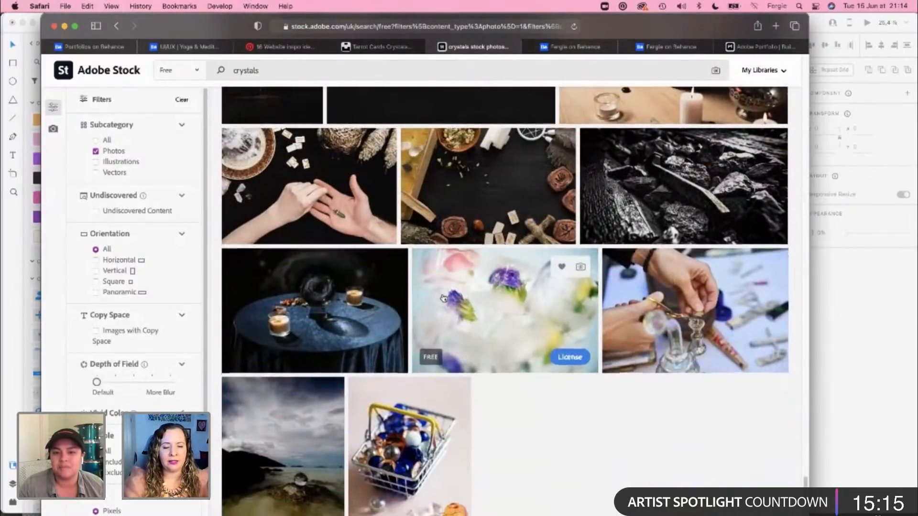
scroll(444, 297, down, 1)
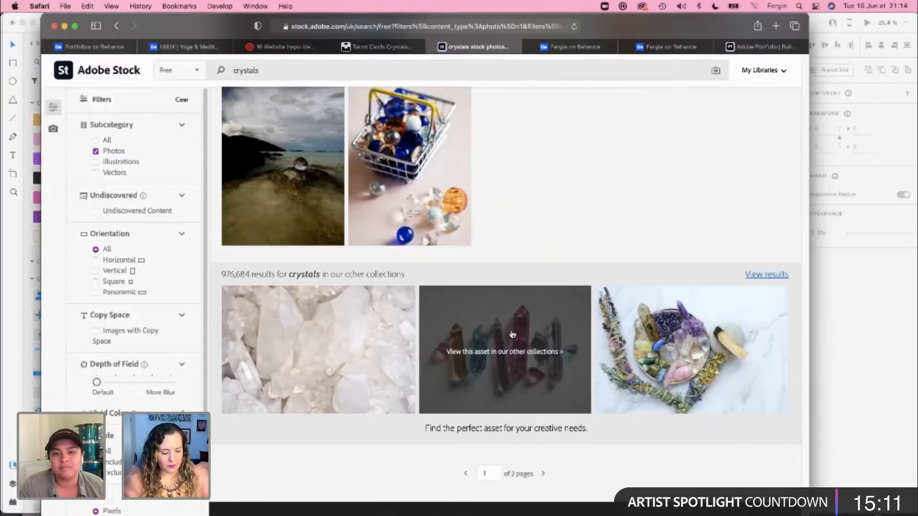
Step: Open the suggested crystal photos from the other collections, one in a new tab, and show the colorful spiritual crystals image's details
click(559, 334)
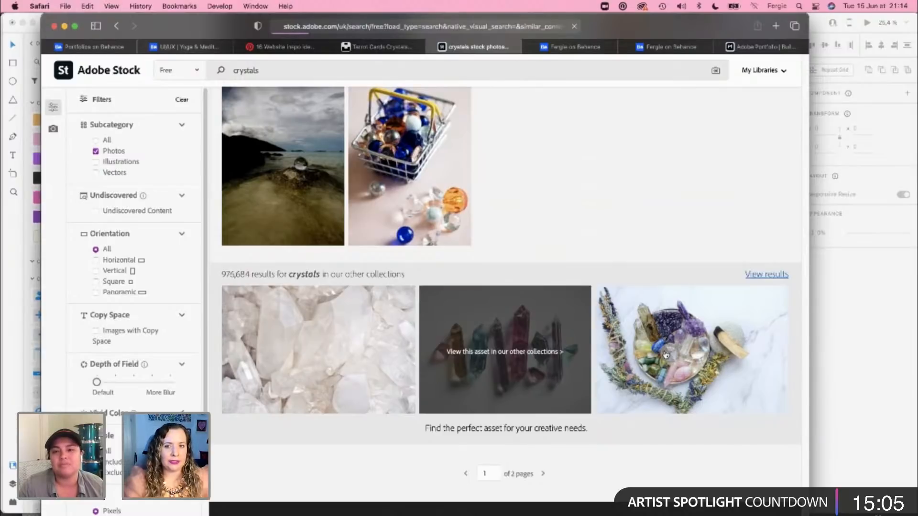
right_click(666, 355)
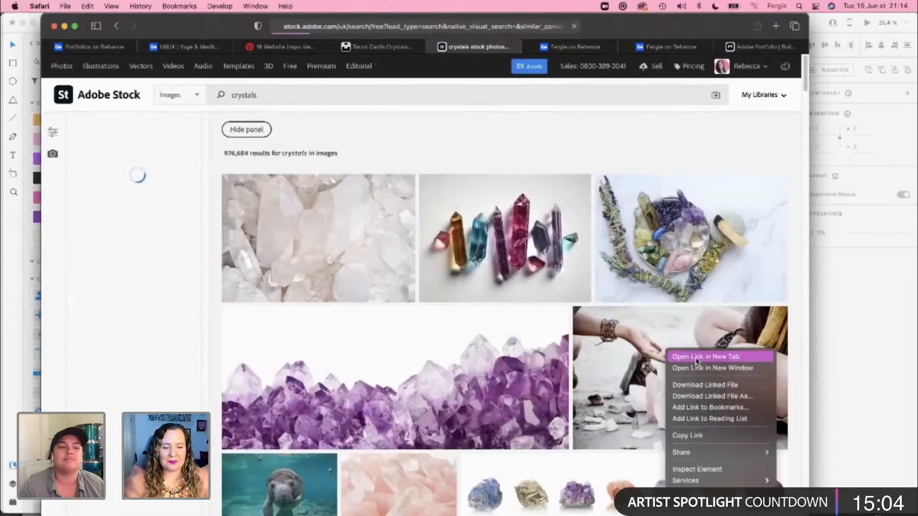
click(696, 359)
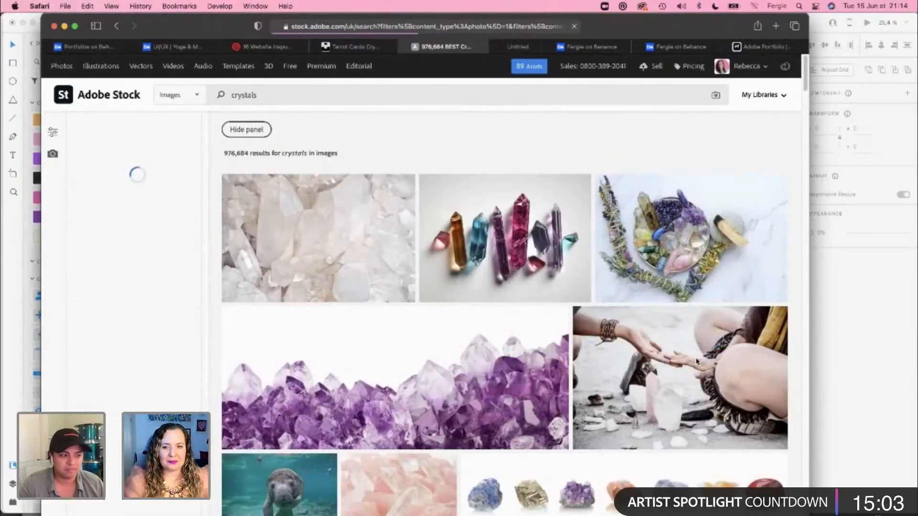
click(569, 266)
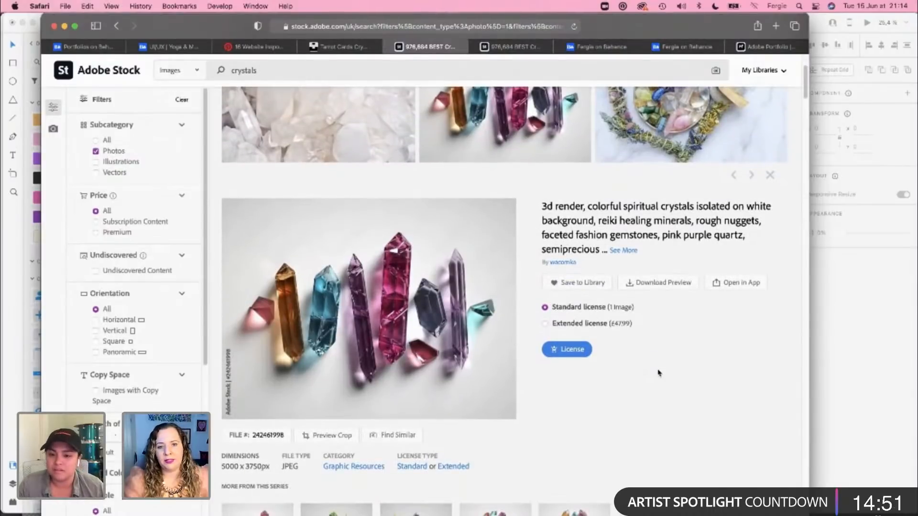
Step: Examine the full collection of crystal photos for one whose style and colors match The Trove's case study
scroll(658, 373, down, 5)
scroll(658, 373, down, 10)
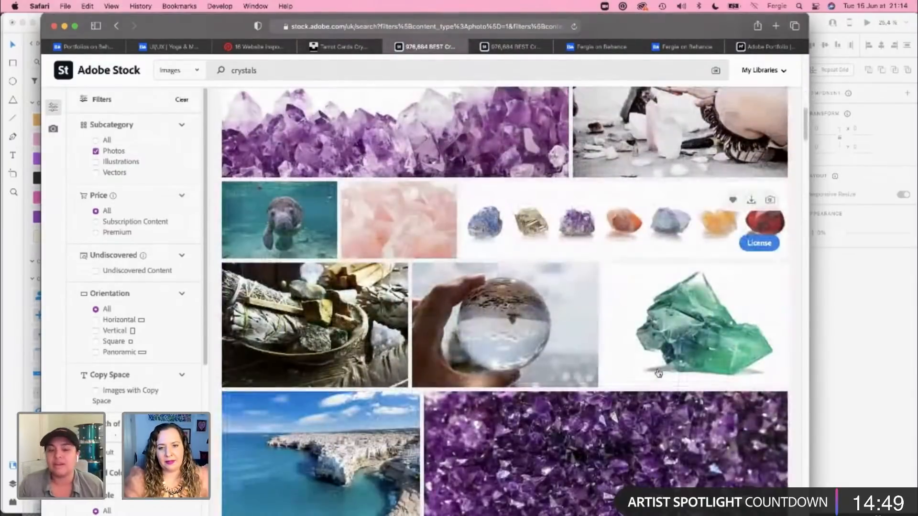
scroll(658, 373, down, 4)
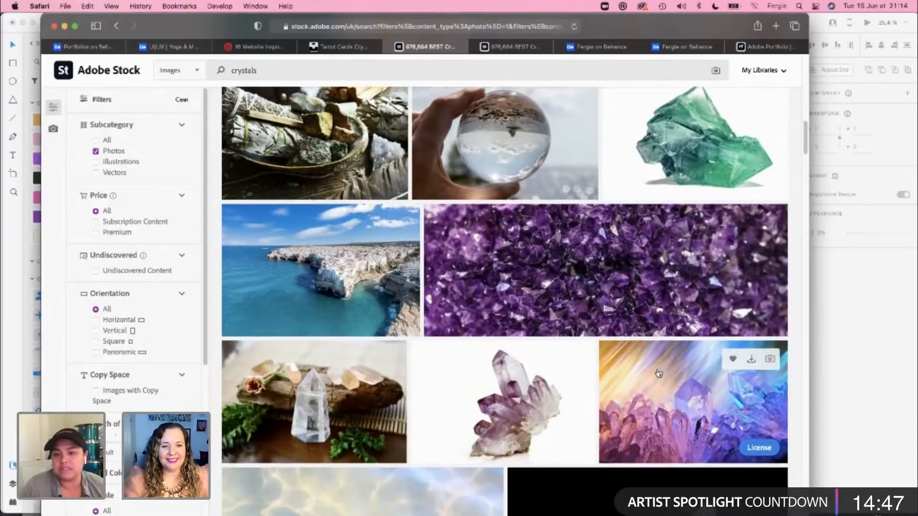
scroll(658, 373, down, 8)
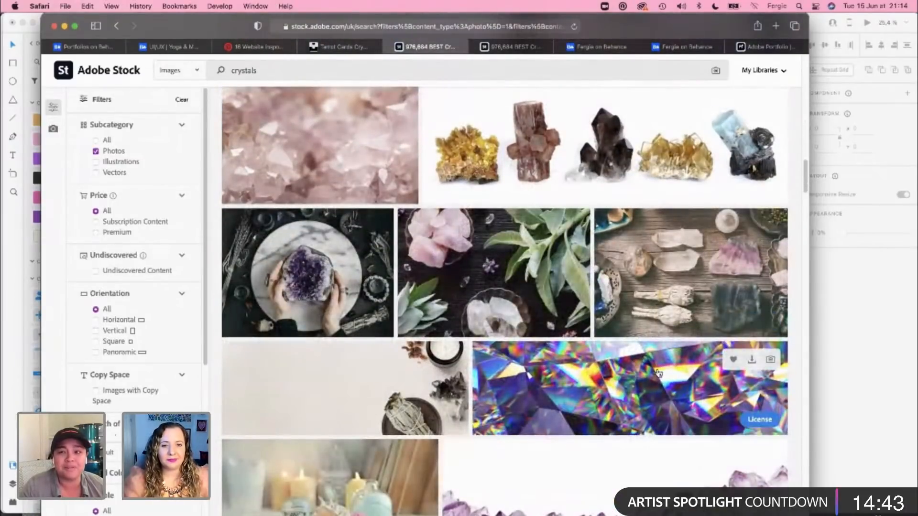
scroll(660, 367, down, 5)
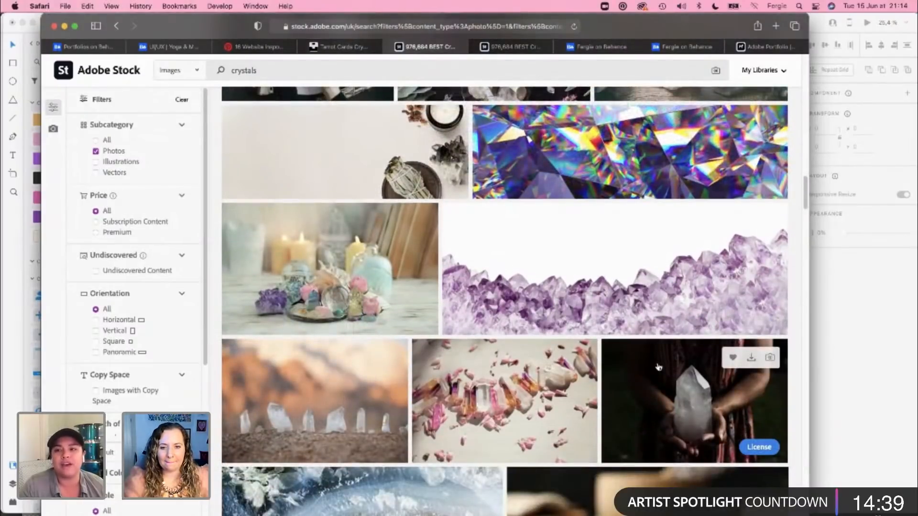
scroll(658, 367, down, 3)
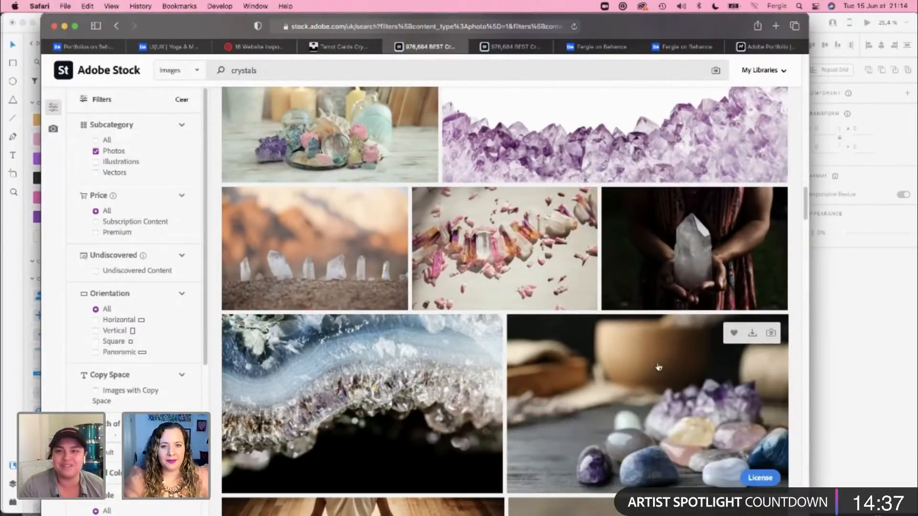
scroll(659, 368, down, 9)
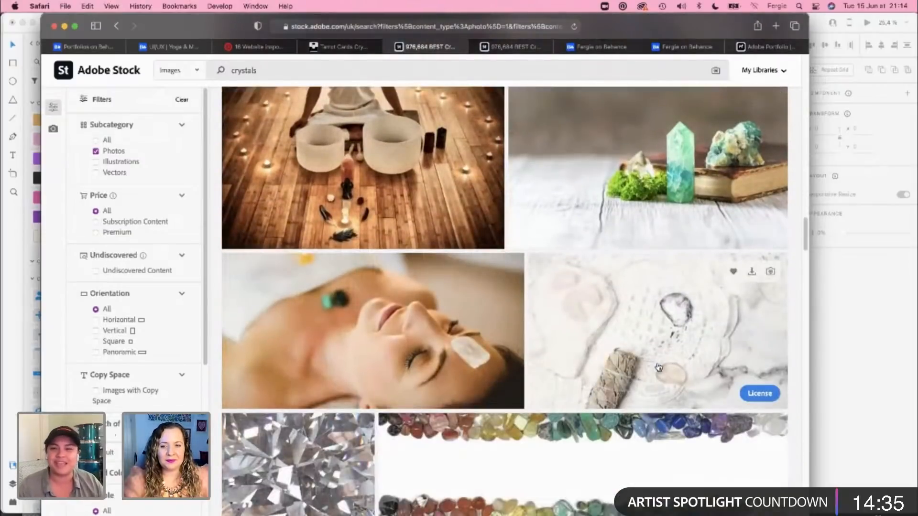
scroll(659, 367, down, 7)
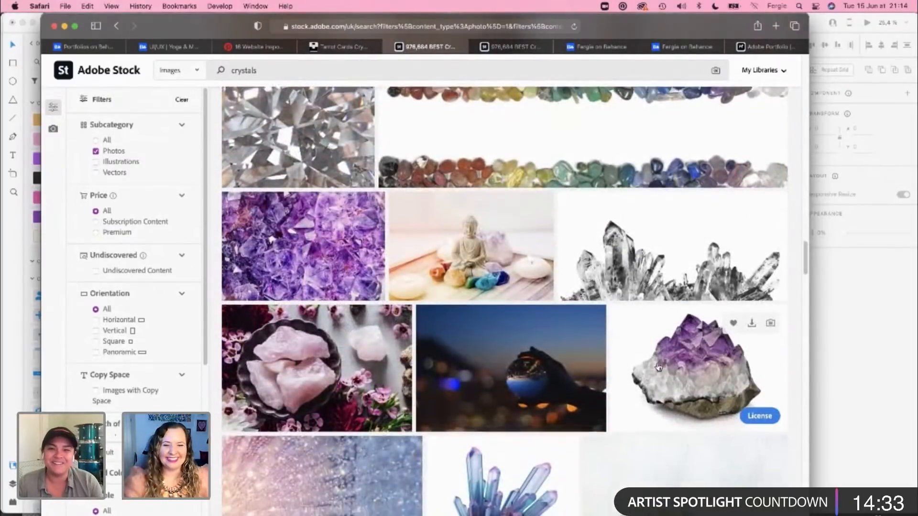
scroll(658, 367, down, 4)
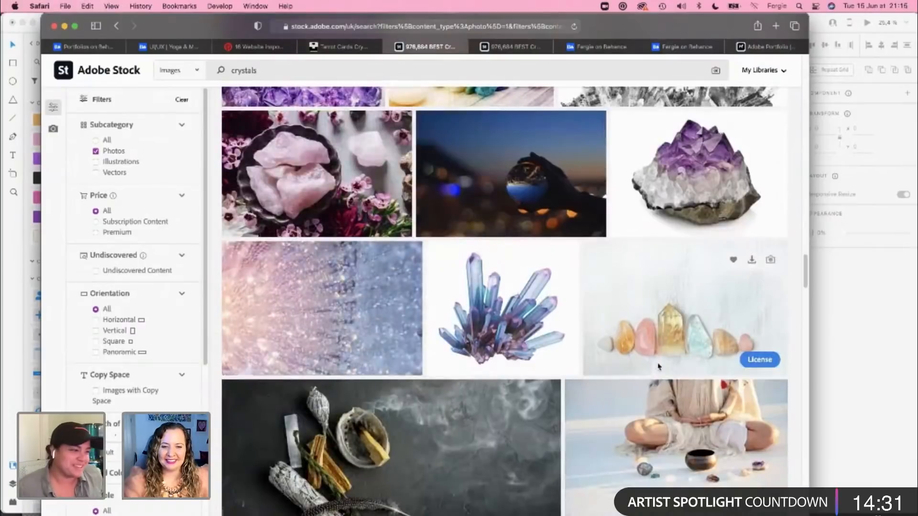
scroll(658, 368, down, 4)
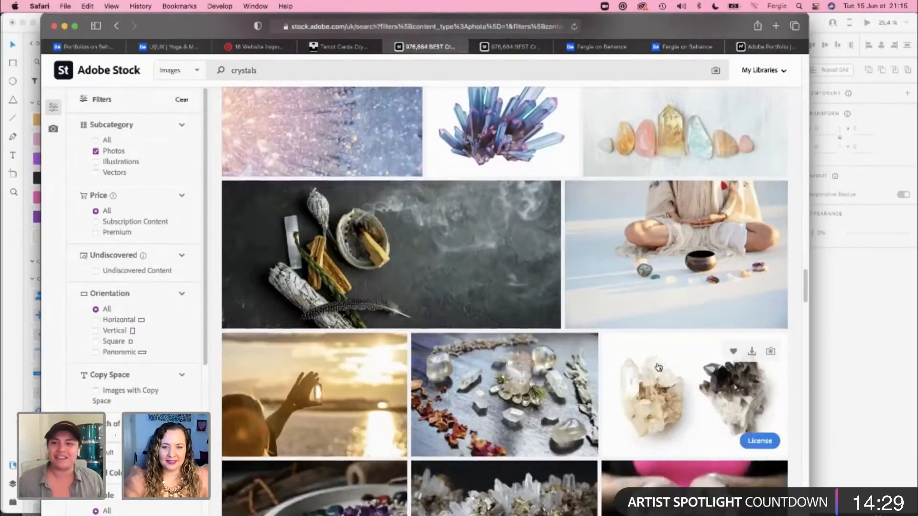
scroll(659, 367, down, 3)
scroll(658, 368, down, 3)
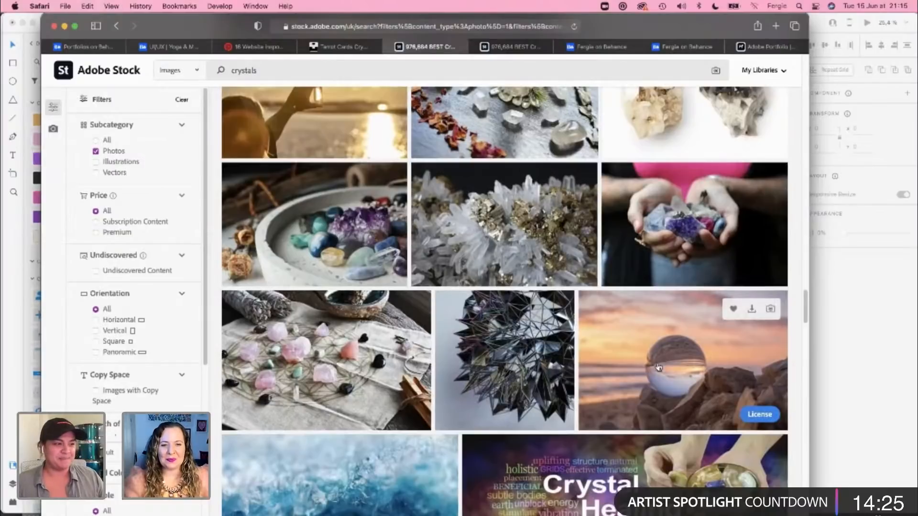
scroll(658, 367, down, 12)
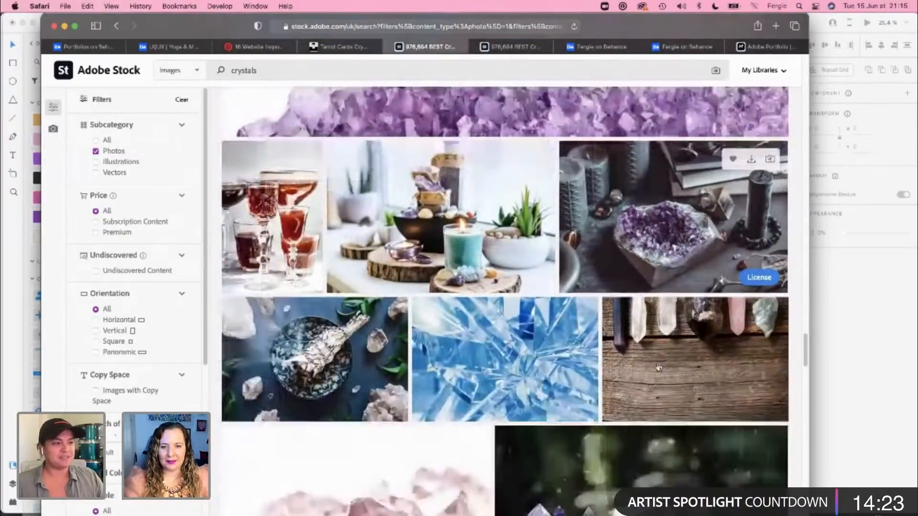
scroll(659, 367, down, 3)
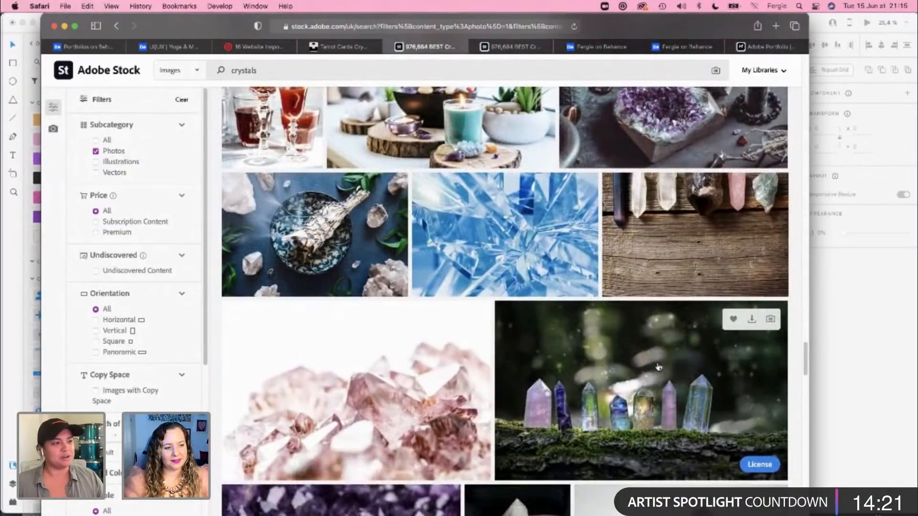
scroll(658, 367, down, 5)
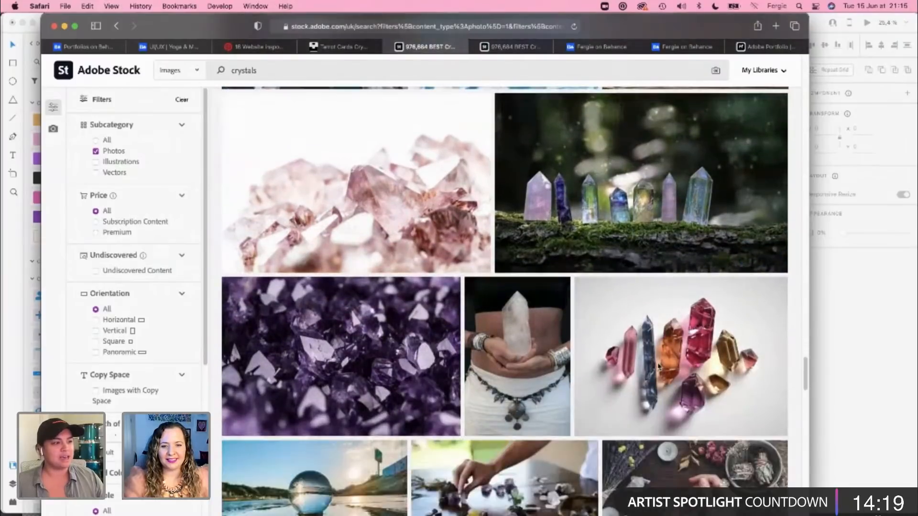
scroll(659, 367, down, 7)
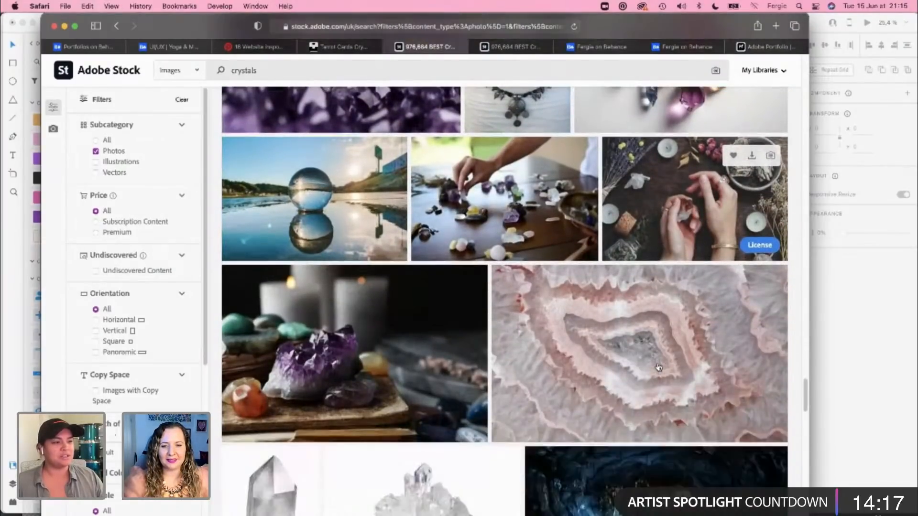
scroll(659, 368, down, 8)
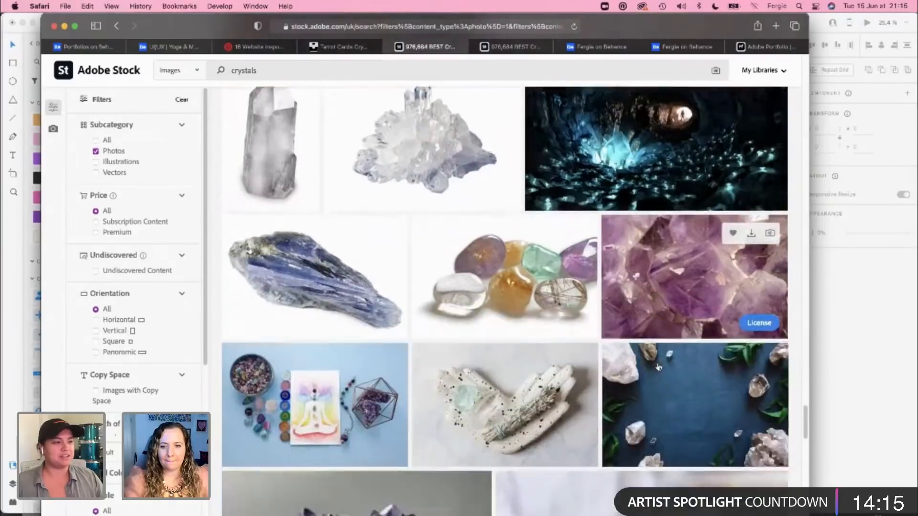
scroll(659, 367, down, 1)
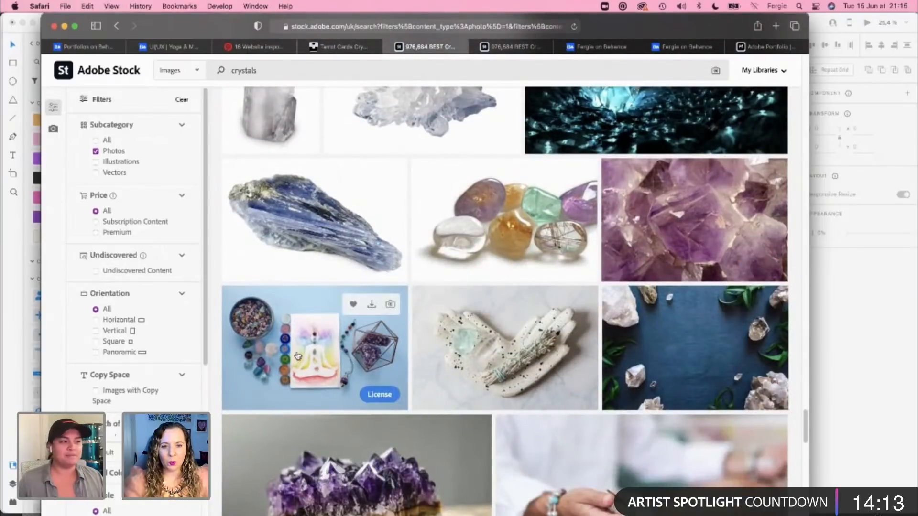
Step: Download the preview of the Reiki photo with natural crystals, pendulum and card on a pastel background, and close the opened preview
click(299, 353)
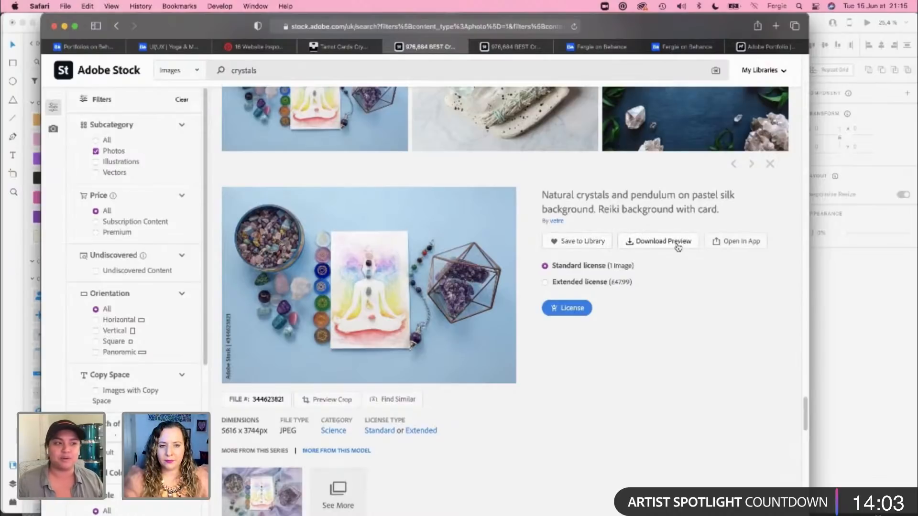
click(678, 245)
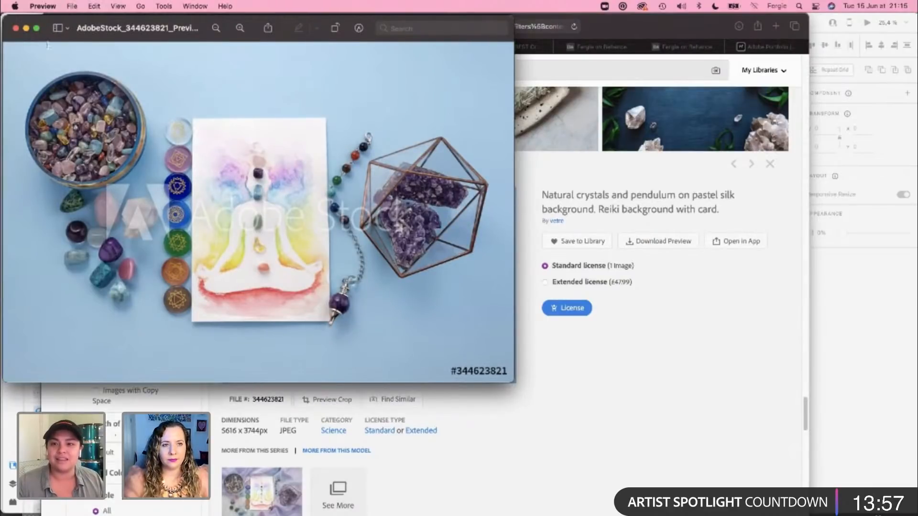
click(15, 28)
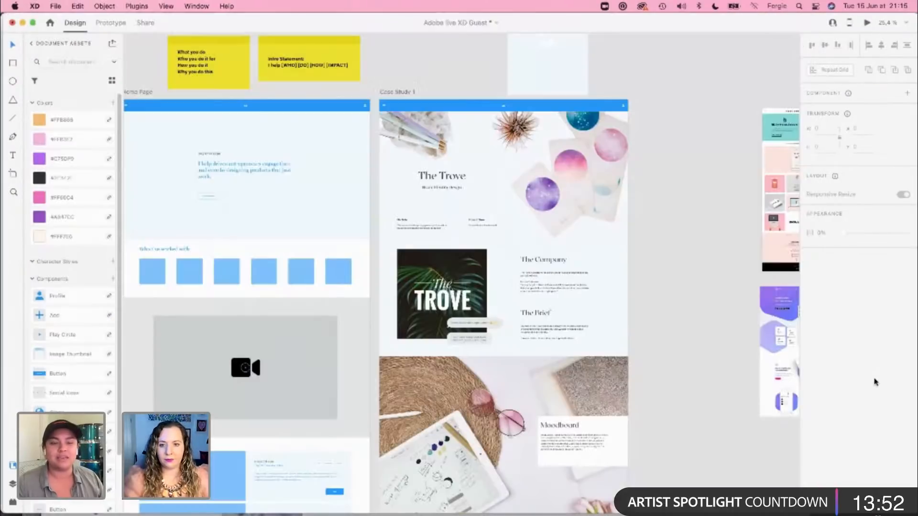
Step: Switch to Adobe XD and place the downloaded Reiki preview image on the empty canvas beside the Case Study 1 artboard
click(885, 384)
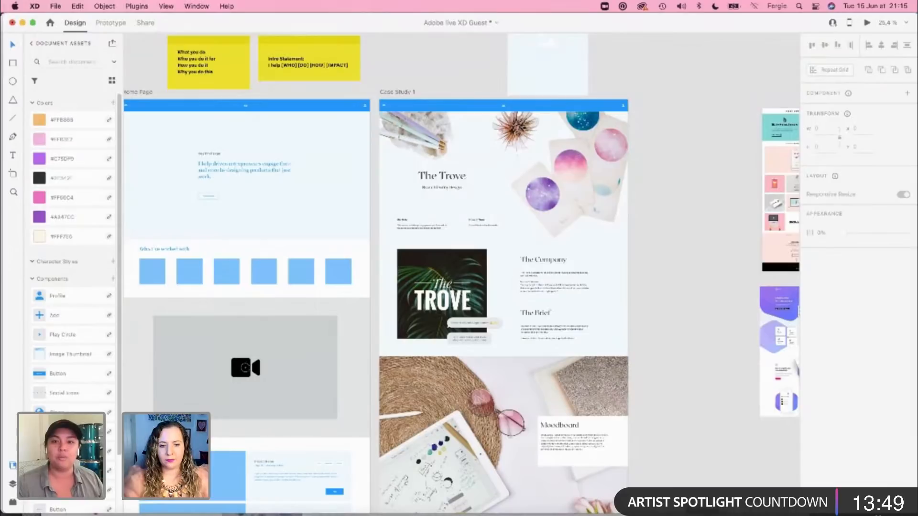
key(super+Tab)
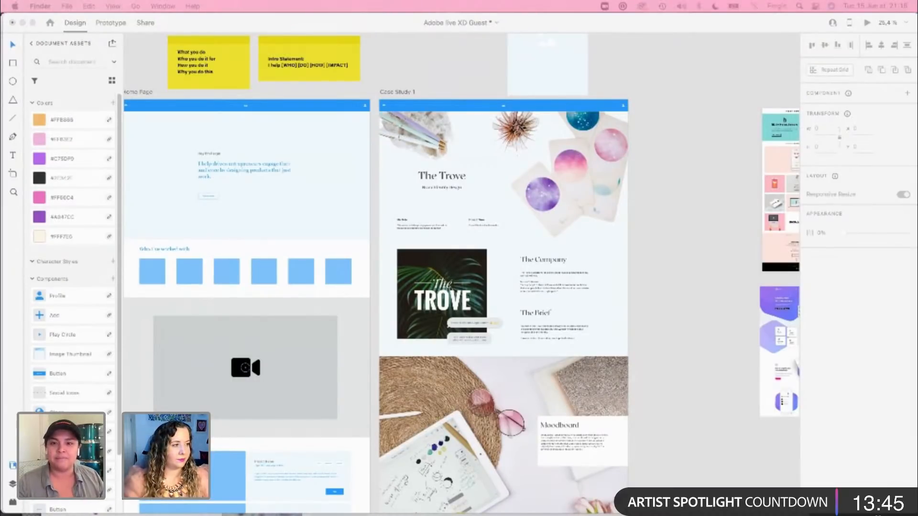
drag(466, 217, 691, 161)
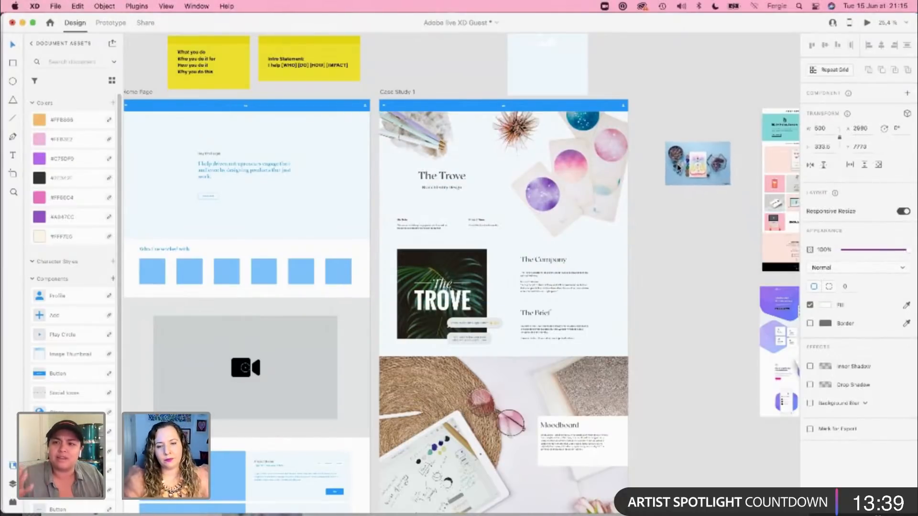
scroll(587, 155, up, 5)
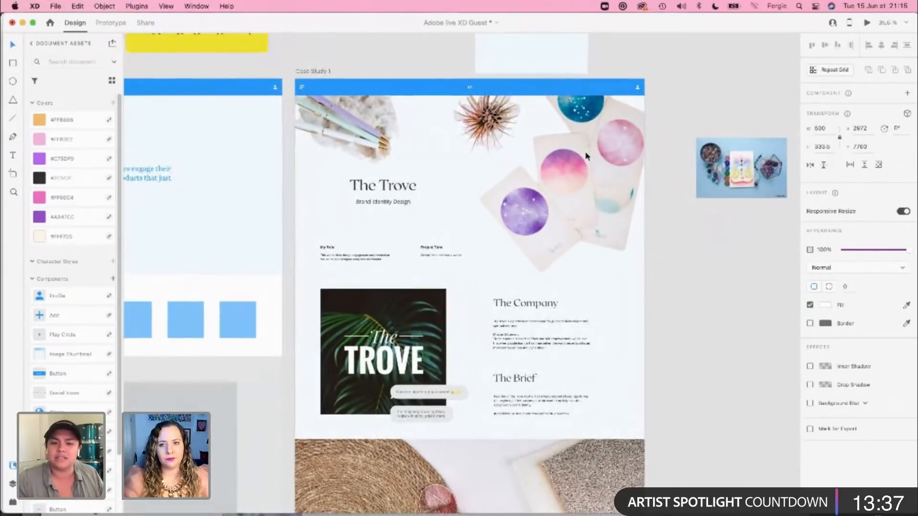
Step: Crop the hero image on the Case Study 1 artboard from its left side to about 943 wide, keeping the moon cards
scroll(587, 156, up, 1)
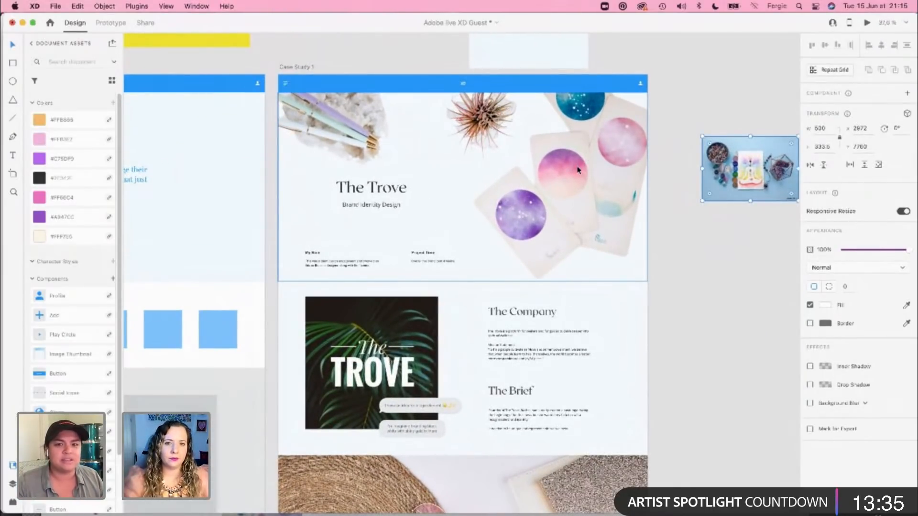
click(576, 172)
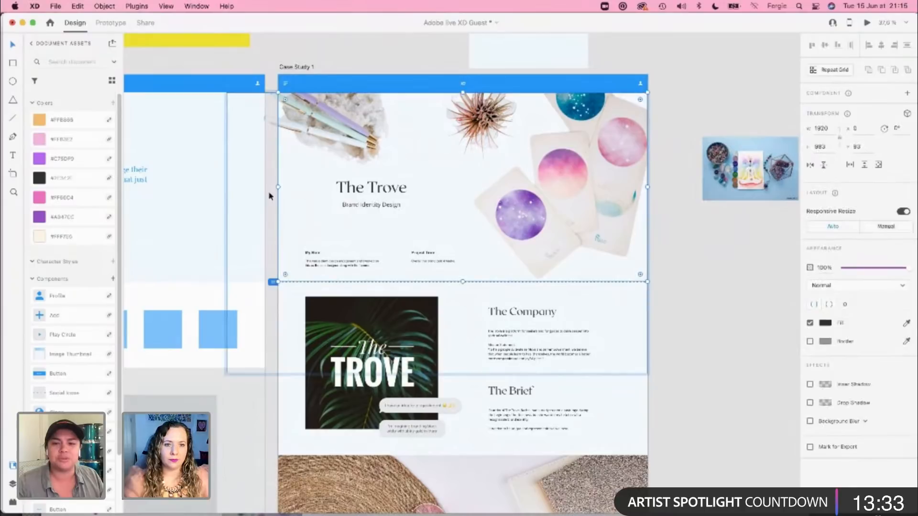
drag(276, 187, 466, 185)
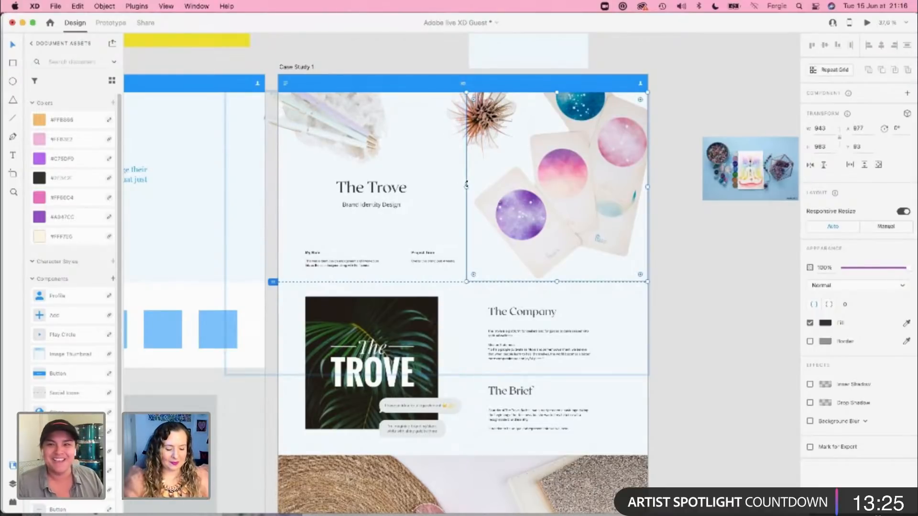
Step: Switch to Photoshop, erase the pens with crystal and the air plant so only the cards remain in the hero image, and save the file
key(super+Tab)
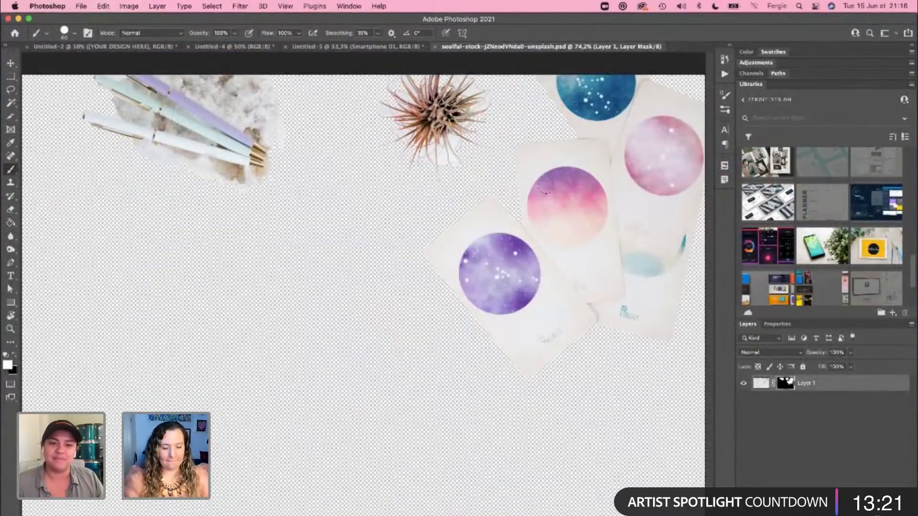
key(e)
mouse_move(462, 93)
mouse_down()
mouse_move(450, 137)
mouse_move(453, 76)
mouse_move(414, 76)
mouse_move(380, 95)
mouse_move(382, 82)
mouse_move(401, 79)
mouse_move(391, 104)
mouse_move(433, 146)
mouse_move(465, 120)
mouse_move(478, 154)
mouse_move(414, 164)
mouse_move(449, 162)
mouse_move(410, 99)
mouse_move(439, 133)
mouse_move(390, 114)
mouse_move(64, 84)
mouse_move(163, 81)
mouse_move(144, 112)
mouse_move(111, 96)
mouse_move(212, 102)
mouse_move(225, 84)
mouse_move(252, 167)
mouse_move(246, 180)
mouse_move(238, 165)
mouse_move(268, 154)
mouse_move(112, 162)
mouse_move(96, 85)
mouse_move(304, 70)
mouse_move(186, 87)
mouse_move(354, 96)
mouse_up()
key(bracketright)
key(bracketright)
key(bracketright)
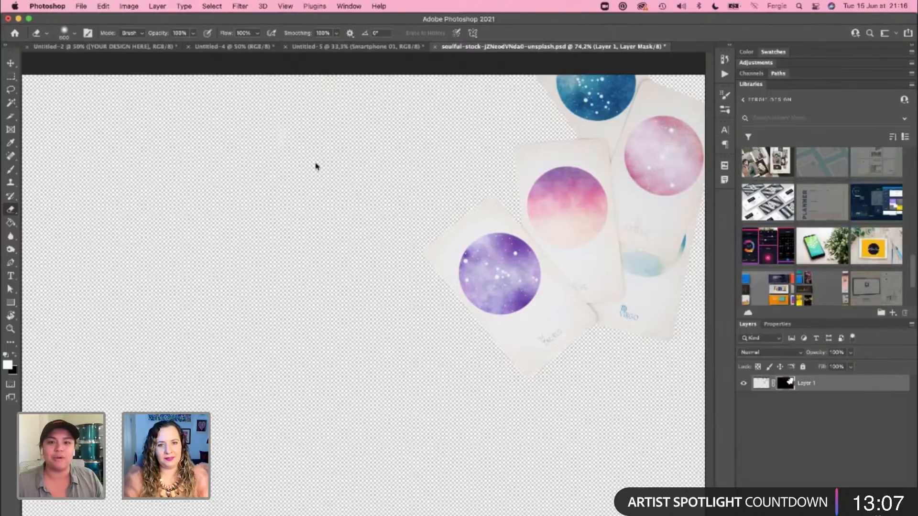
key(super+s)
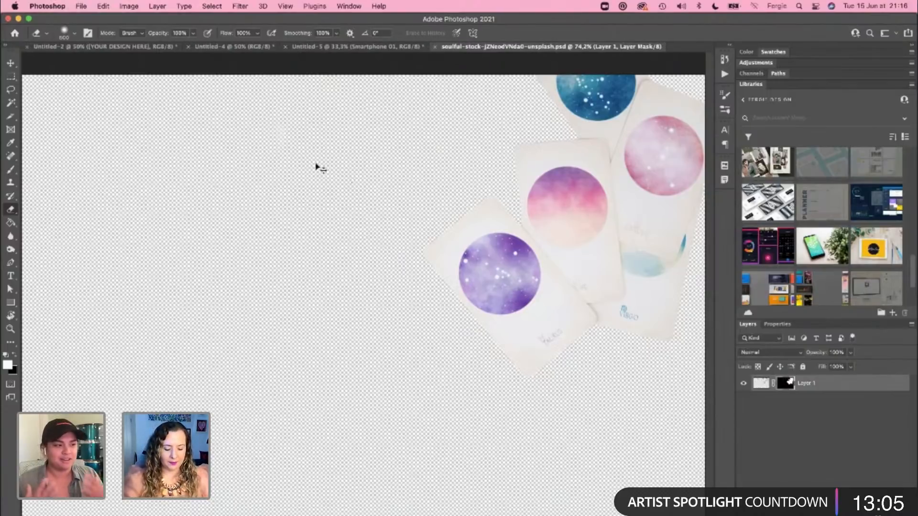
Step: Switch back to Adobe XD and move The Trove title, subtitle, My Role and Project Time texts up together to about Y 399
key(super+Tab)
click(687, 282)
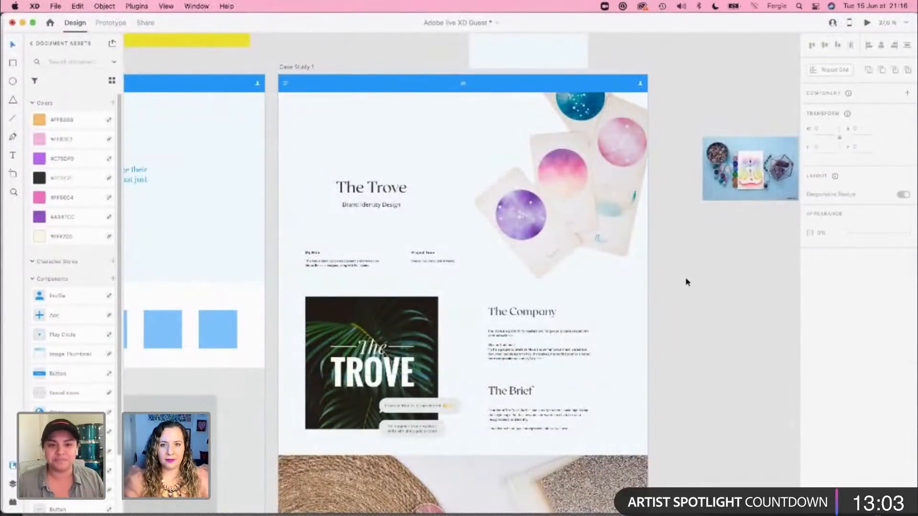
click(359, 185)
shift+click(336, 266)
shift+click(439, 263)
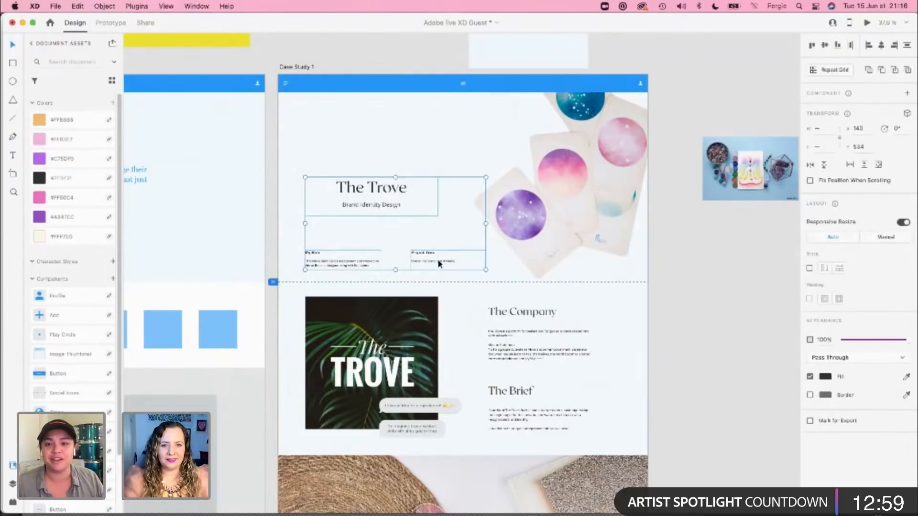
drag(365, 205, 362, 180)
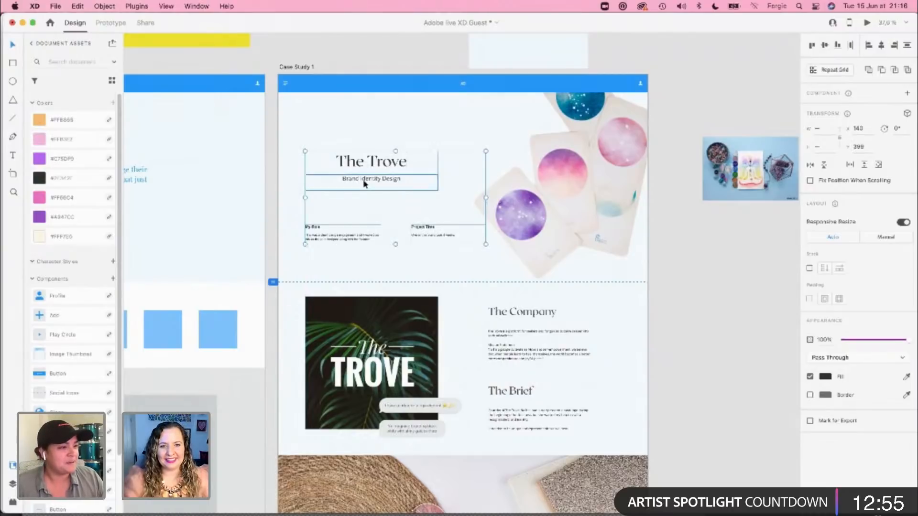
Step: Left-align the text of The Trove title and its Brand Identity Design subtitle, and line up both objects on their left edges
click(364, 178)
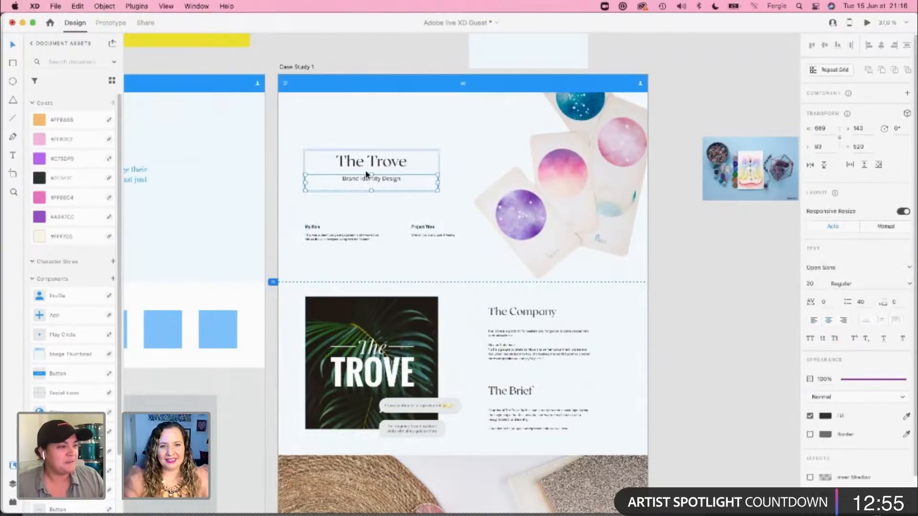
click(814, 320)
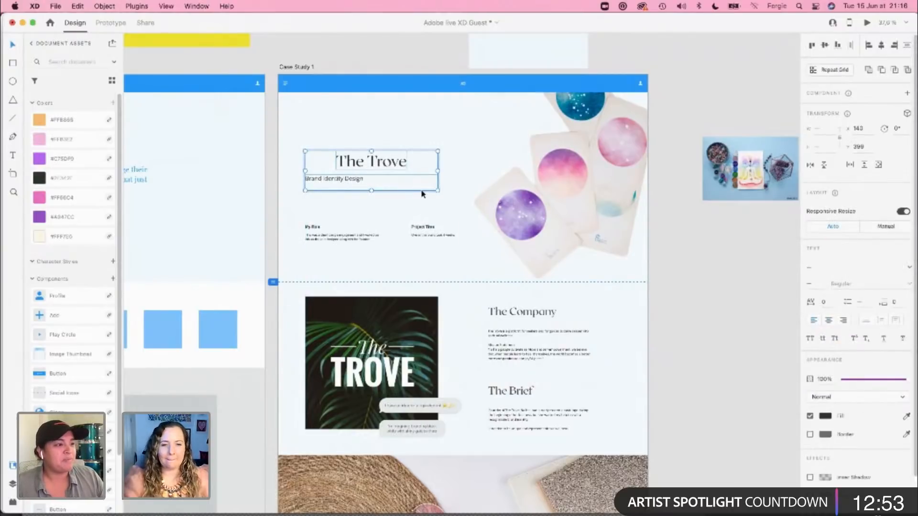
click(869, 45)
click(732, 290)
click(348, 165)
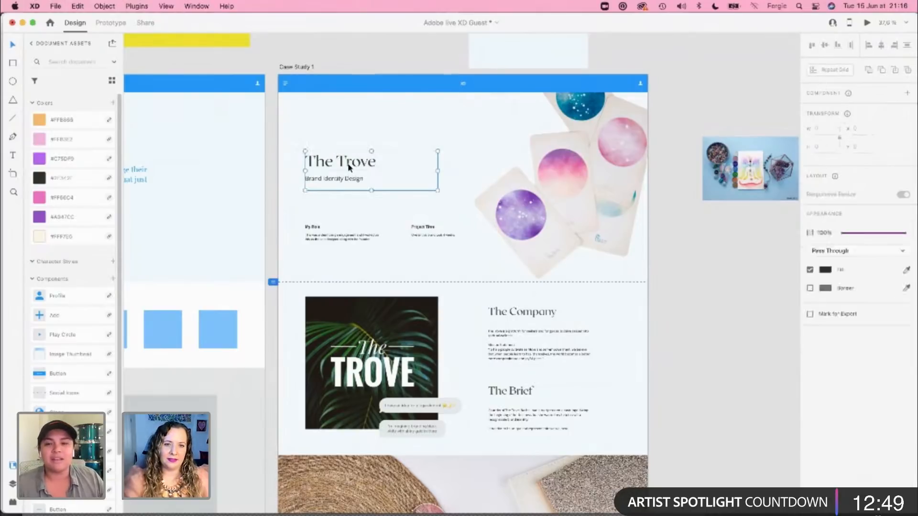
click(740, 297)
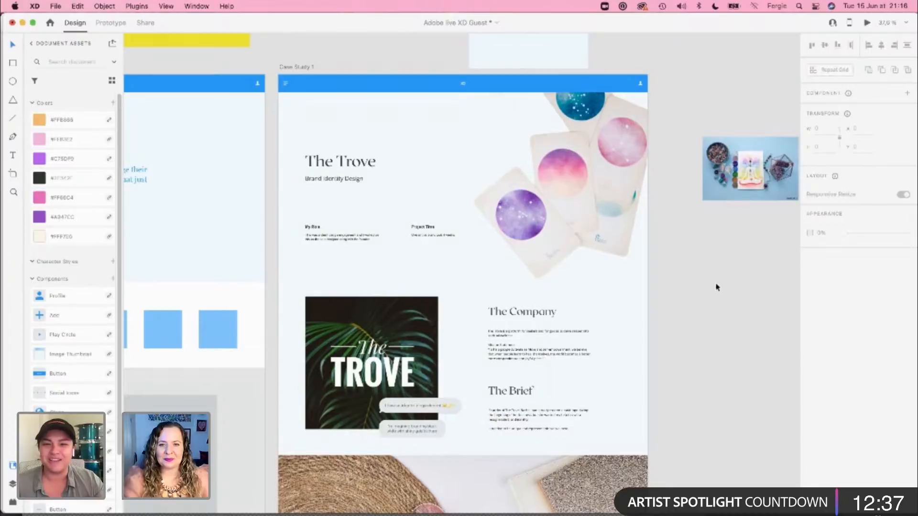
Step: Enlarge the Reiki crystal photo beside the Case Study 1 artboard to about 710 by 473.5
drag(734, 277, 688, 240)
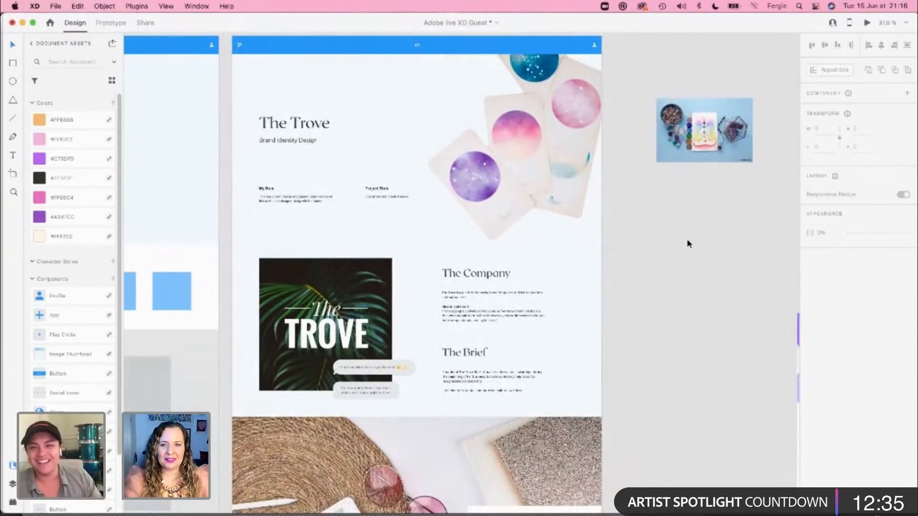
click(700, 146)
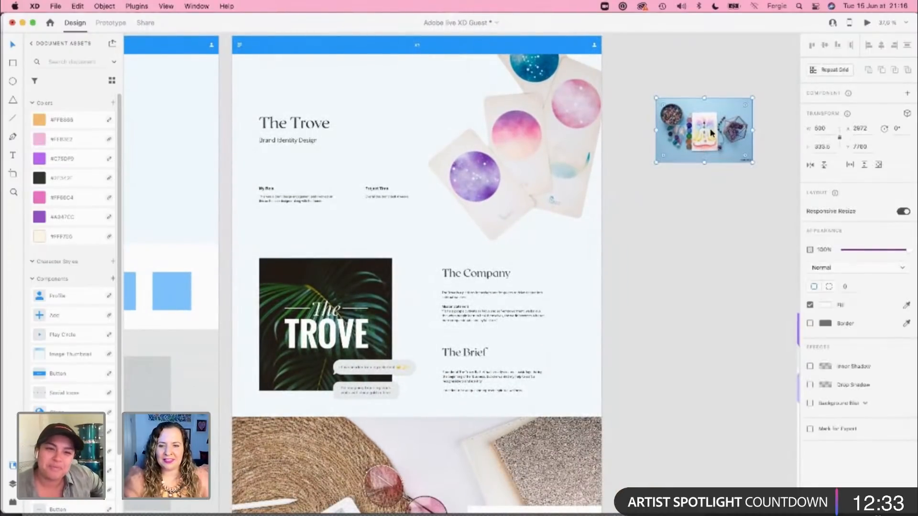
scroll(710, 128, up, 1)
scroll(711, 128, up, 1)
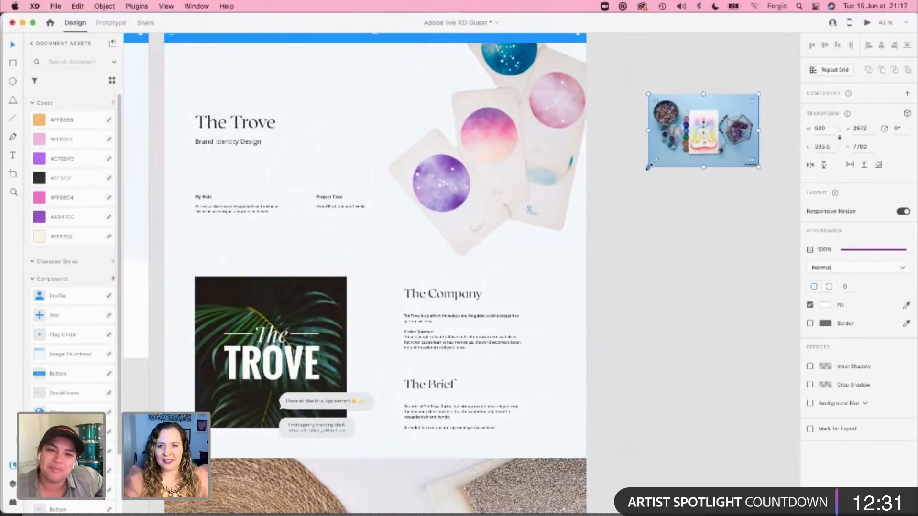
drag(648, 167, 600, 242)
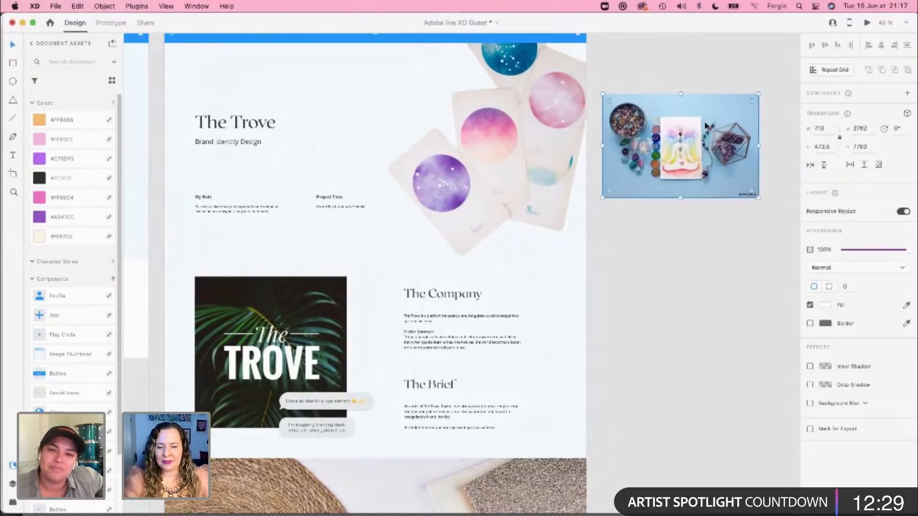
scroll(706, 126, up, 3)
scroll(706, 125, up, 2)
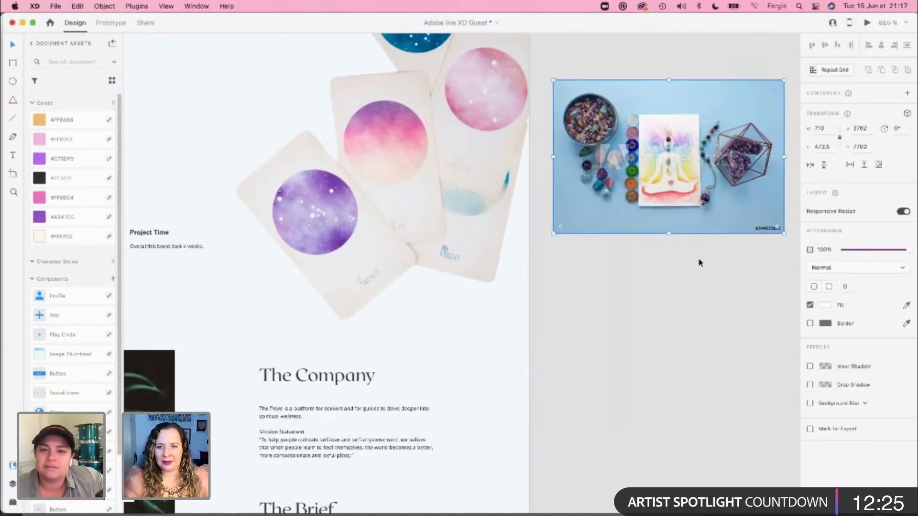
scroll(699, 262, down, 4)
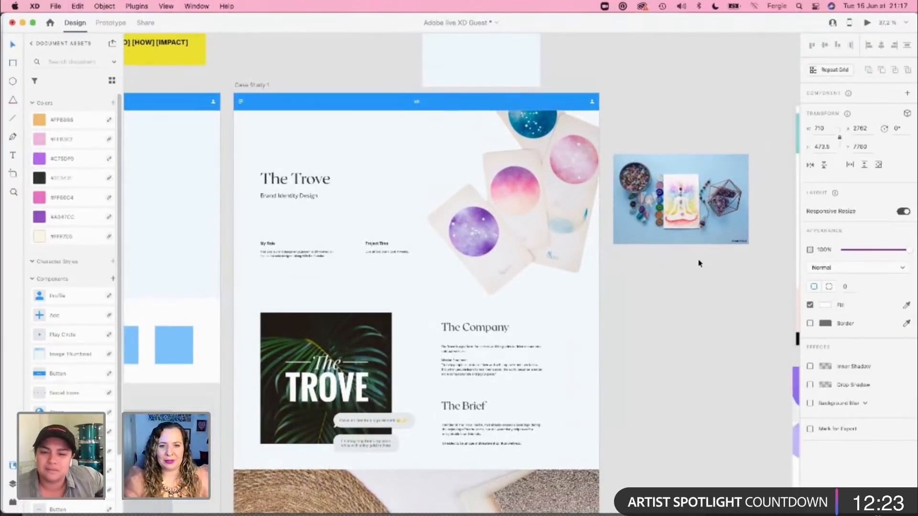
click(689, 283)
Step: Review the whole case study page from the hero down to the business card mockup, checking the layout of its sections
scroll(689, 283, down, 5)
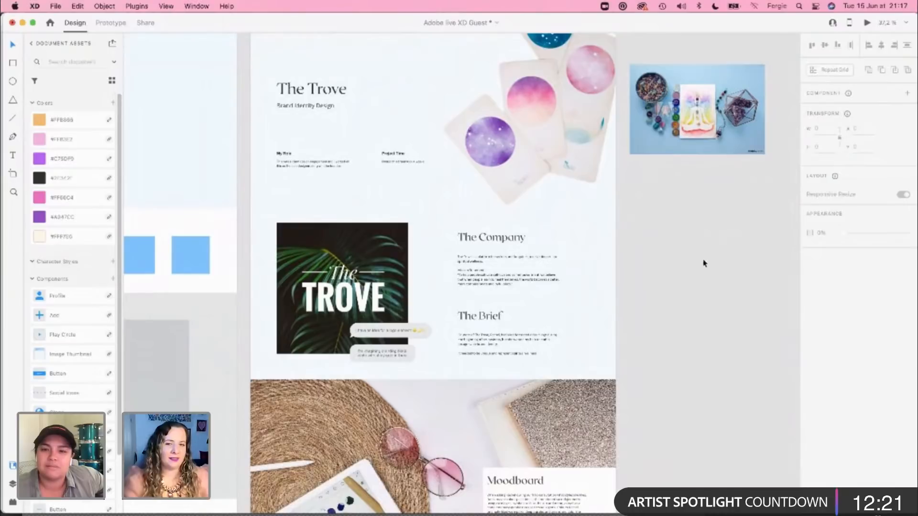
scroll(688, 282, down, 15)
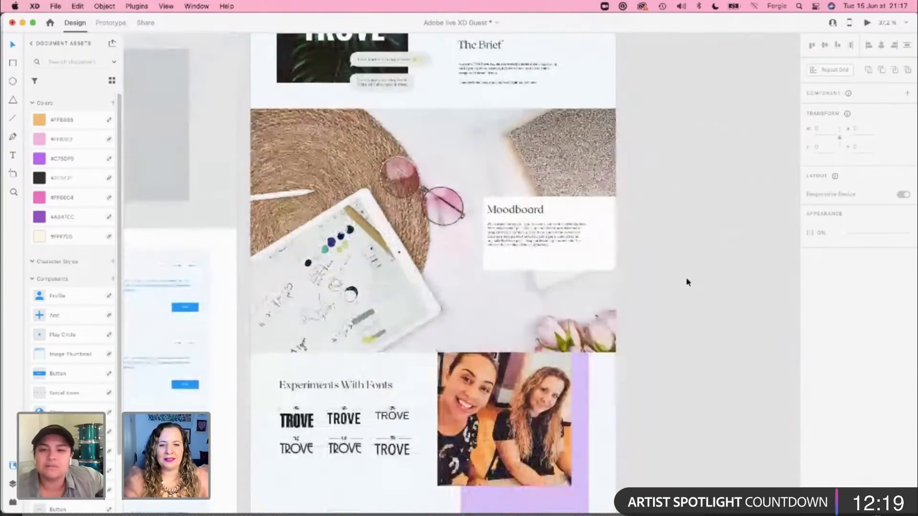
scroll(687, 282, down, 5)
scroll(687, 282, down, 4)
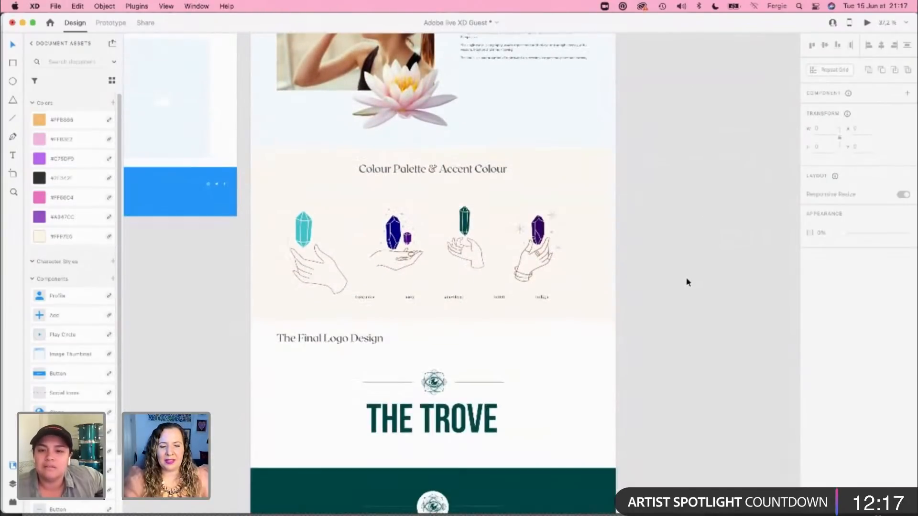
scroll(687, 282, down, 9)
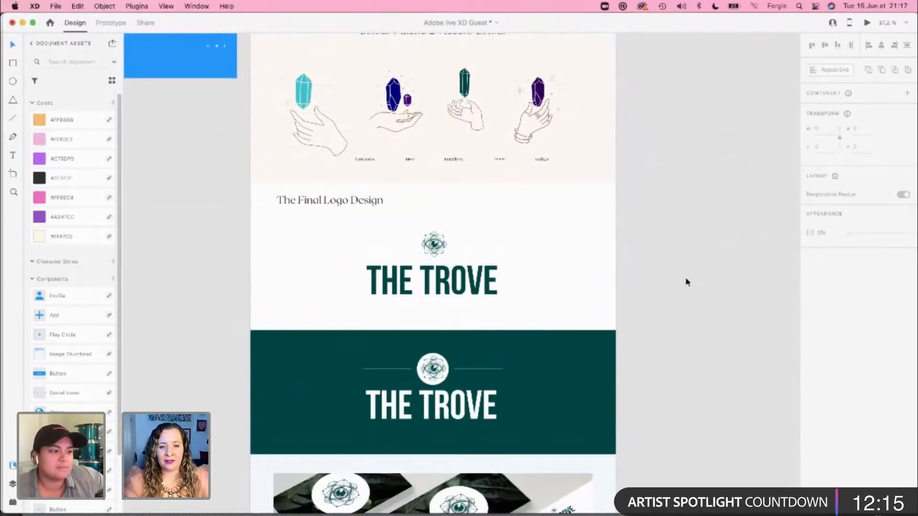
scroll(687, 282, down, 4)
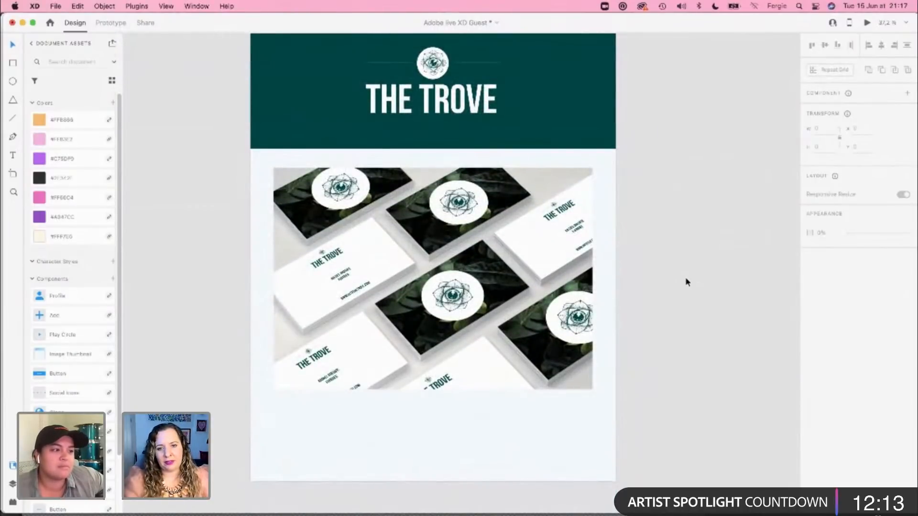
scroll(688, 282, down, 5)
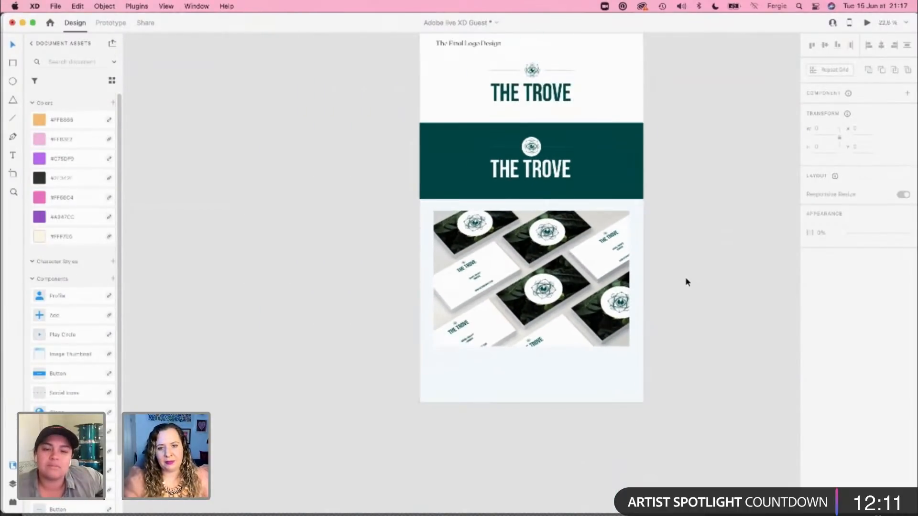
scroll(687, 282, up, 15)
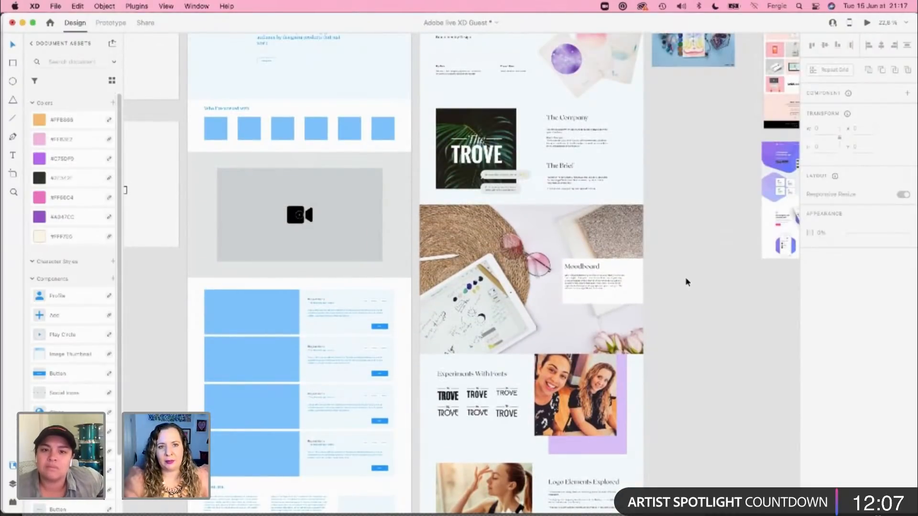
scroll(687, 282, up, 2)
scroll(687, 282, up, 1)
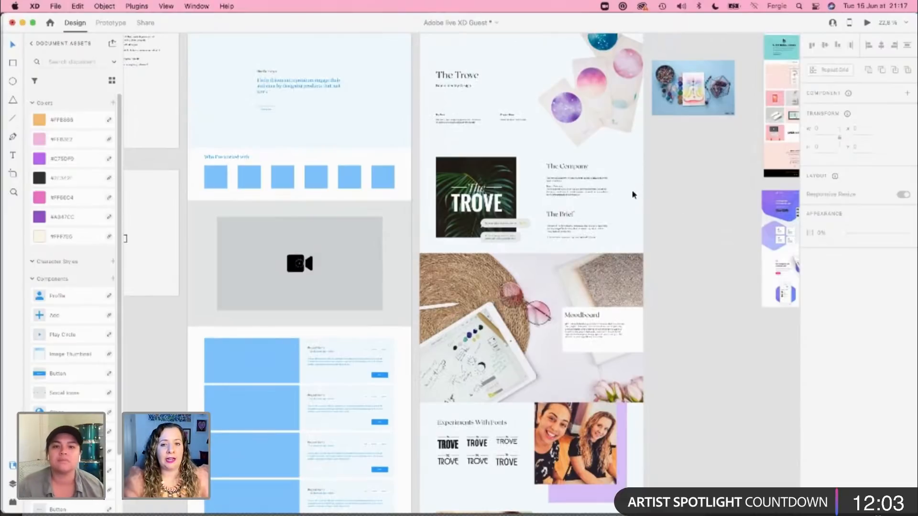
Step: Read the Company and Brief texts, the chat bubbles over the old logo, and the Moodboard section up close
scroll(630, 192, up, 5)
scroll(626, 174, up, 10)
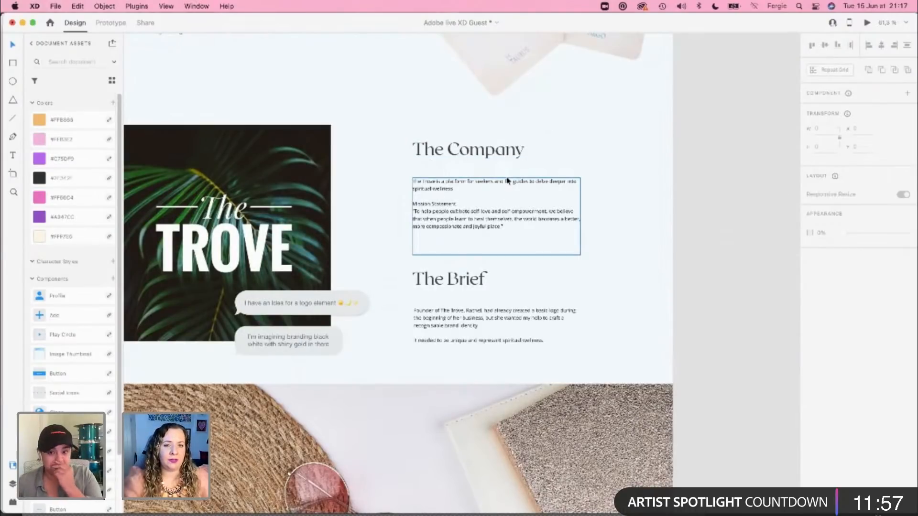
scroll(507, 181, up, 5)
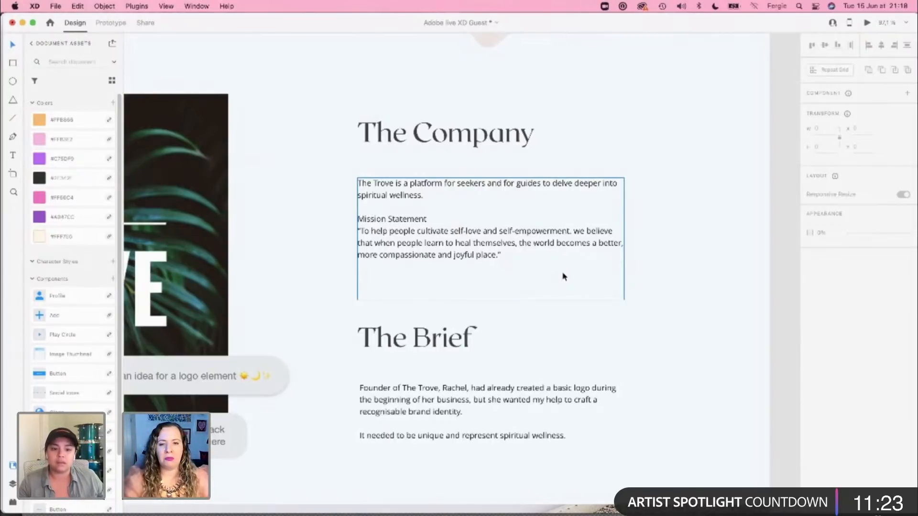
scroll(721, 316, down, 1)
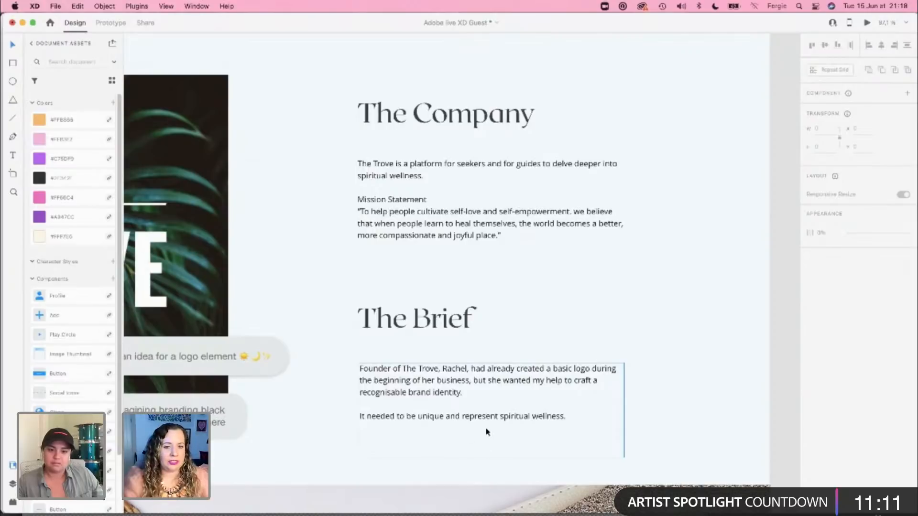
scroll(457, 434, down, 5)
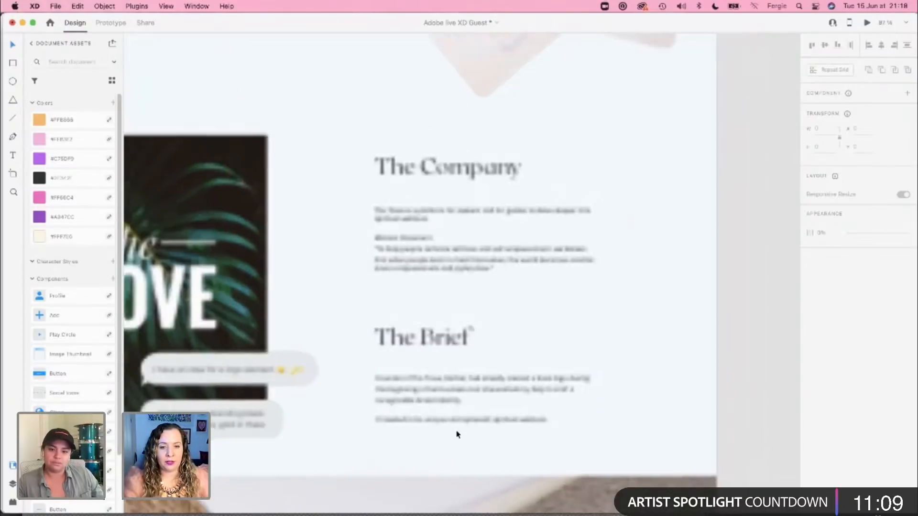
drag(344, 434, 446, 330)
scroll(392, 371, up, 2)
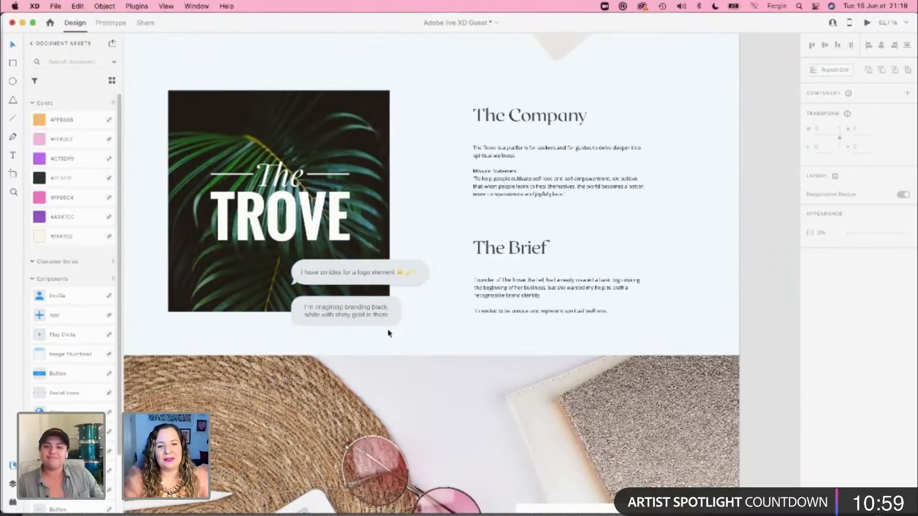
scroll(389, 333, down, 1)
scroll(389, 334, down, 2)
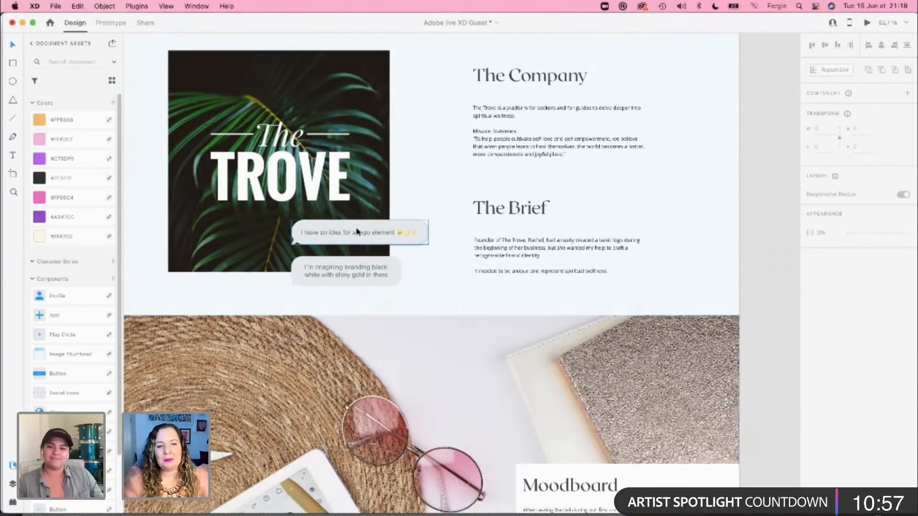
scroll(351, 350, down, 10)
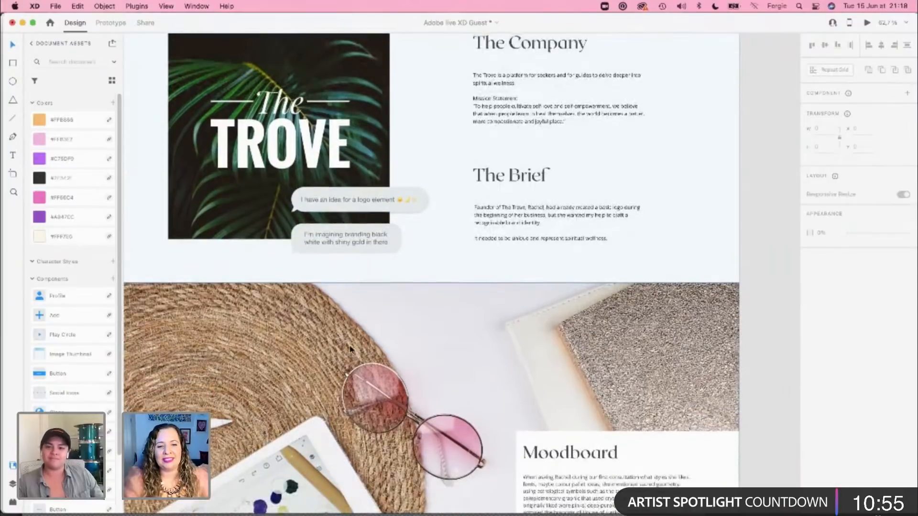
scroll(352, 349, down, 10)
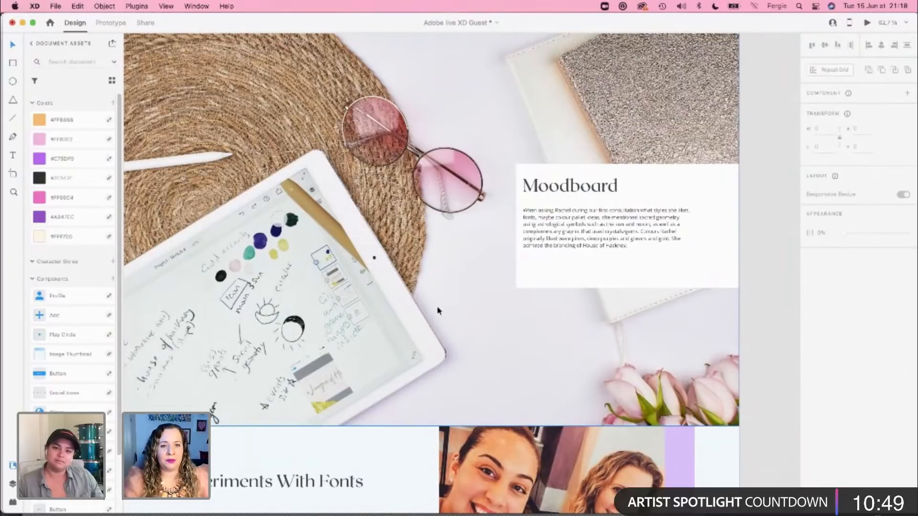
Step: Examine the Experiments With Fonts section up close, comparing the six Trove logo variations beside the photo
scroll(437, 311, down, 10)
scroll(438, 310, down, 7)
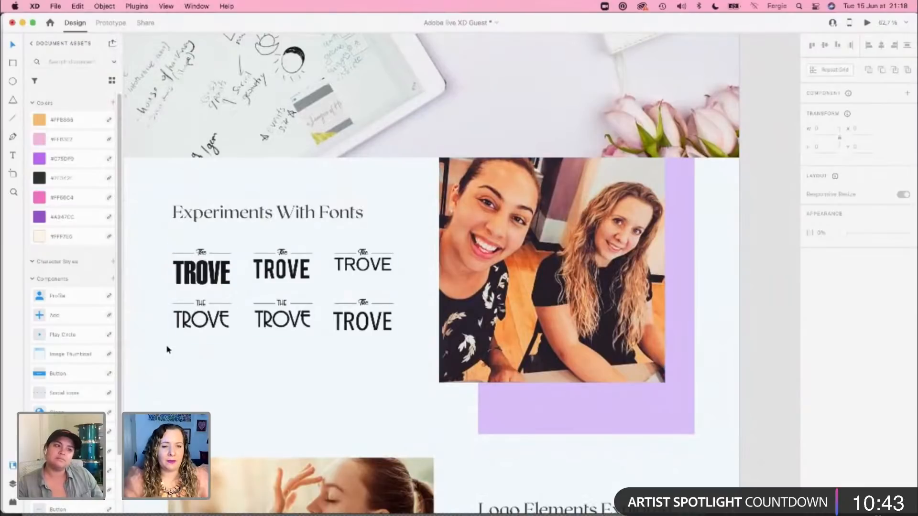
click(194, 319)
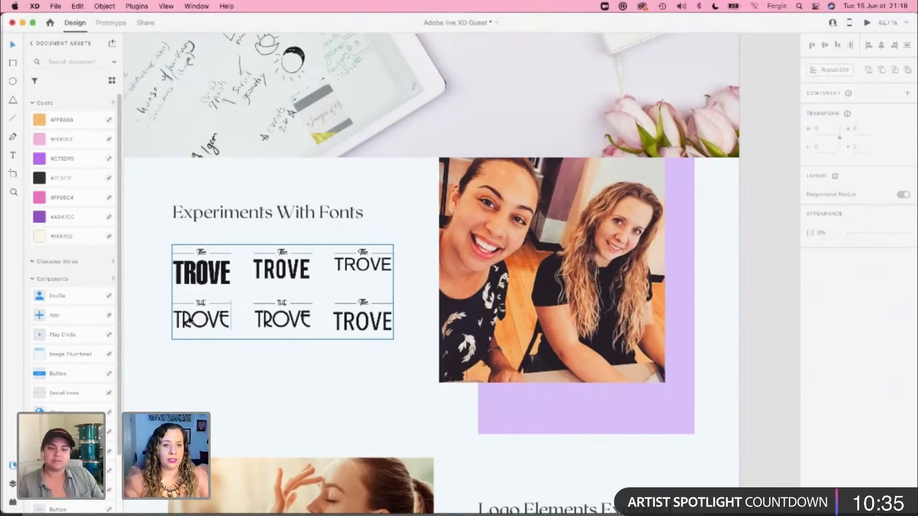
scroll(211, 332, up, 3)
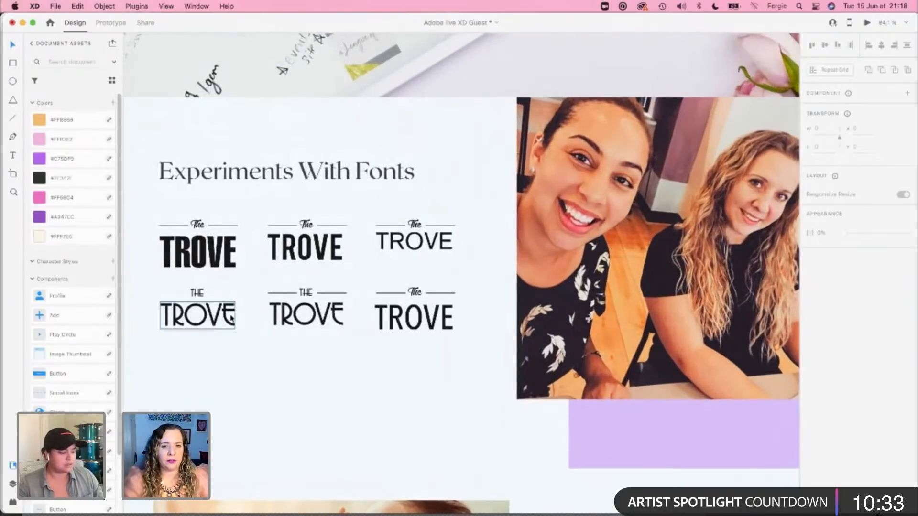
scroll(232, 318, up, 1)
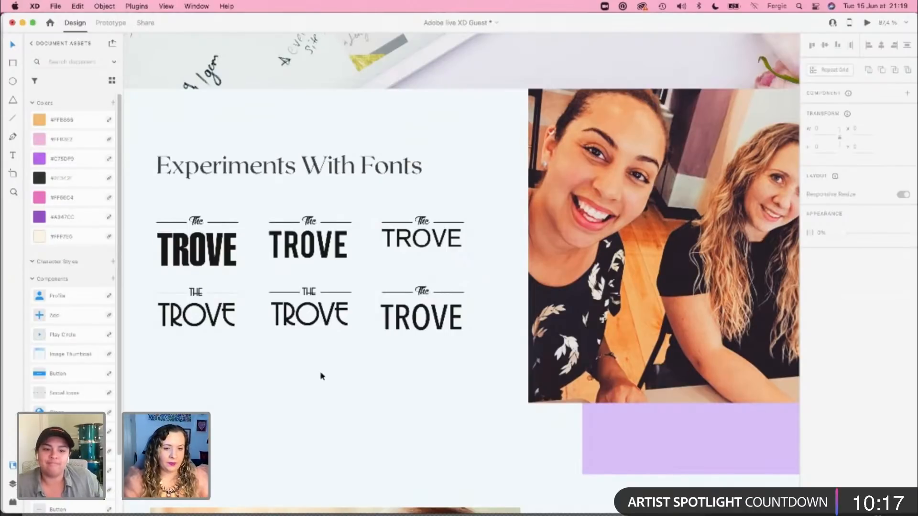
scroll(320, 373, down, 5)
scroll(321, 376, down, 4)
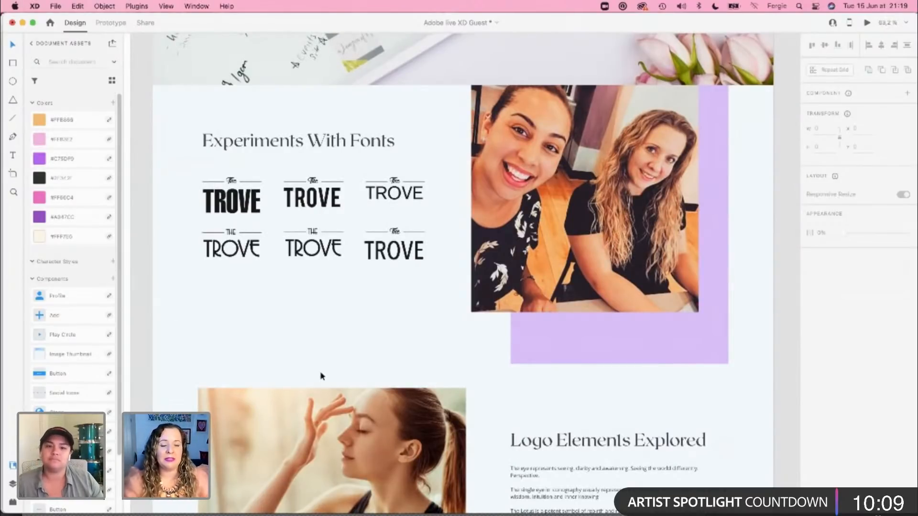
Step: Review the Logo Elements Explored, Colour Palette & Accent Colour, Final Logo Design and business card mockup sections
scroll(321, 376, down, 2)
scroll(321, 375, down, 6)
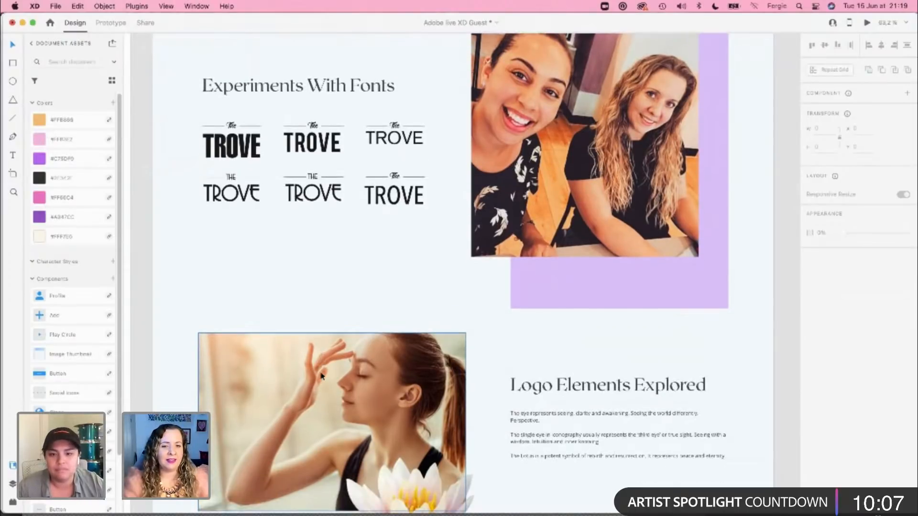
scroll(321, 376, down, 1)
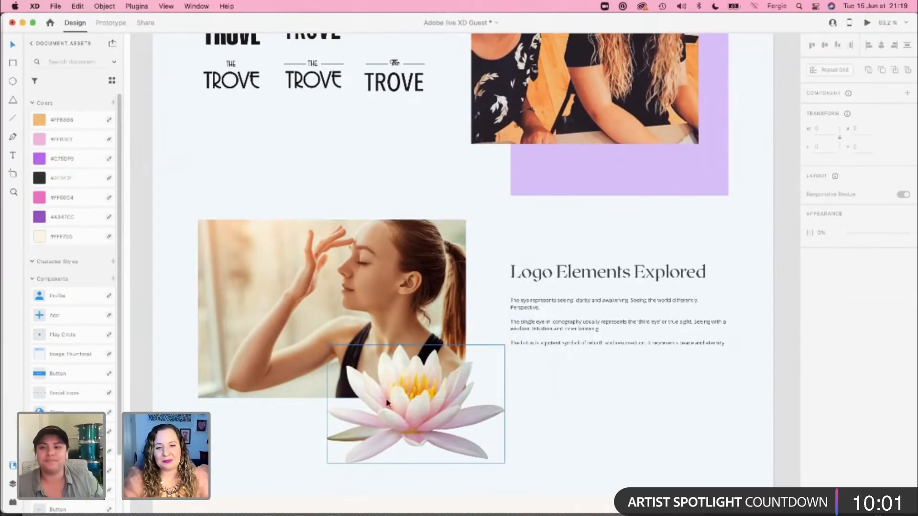
scroll(387, 403, down, 10)
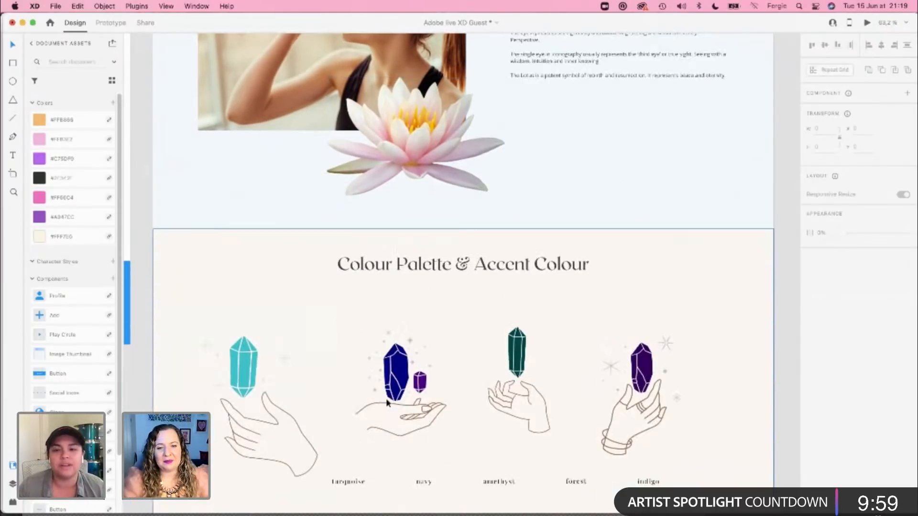
scroll(386, 398, down, 3)
scroll(386, 398, up, 7)
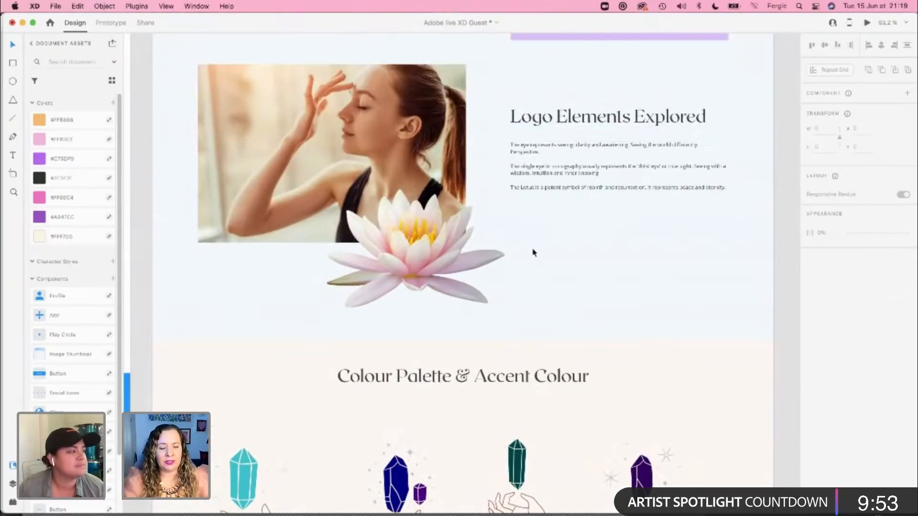
scroll(534, 252, down, 1)
scroll(534, 252, down, 8)
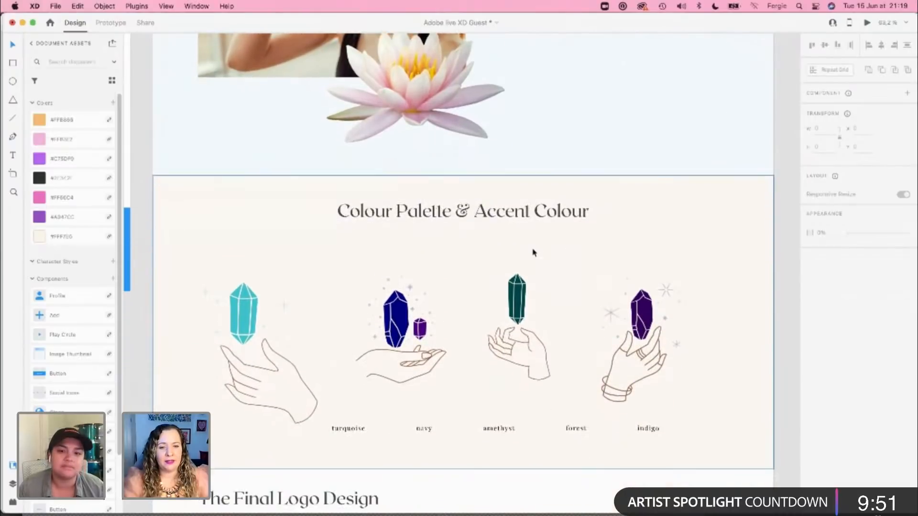
scroll(534, 252, down, 20)
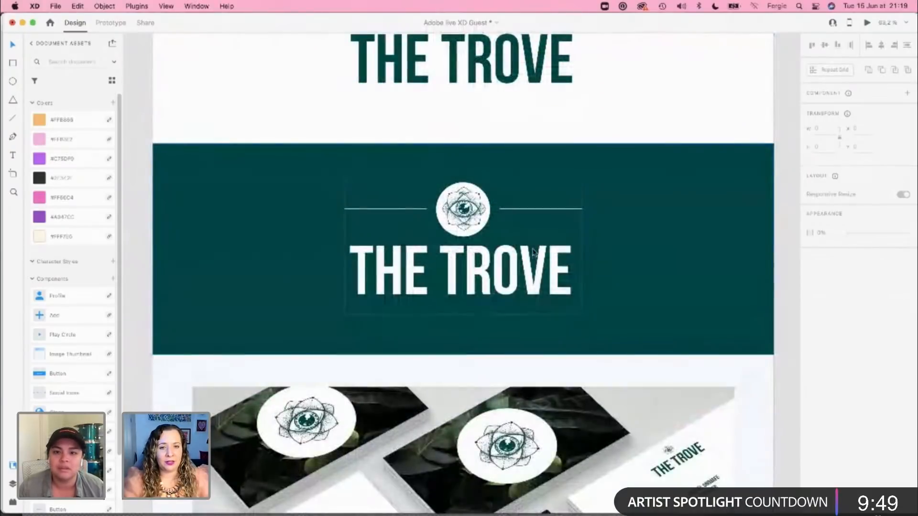
scroll(535, 253, down, 8)
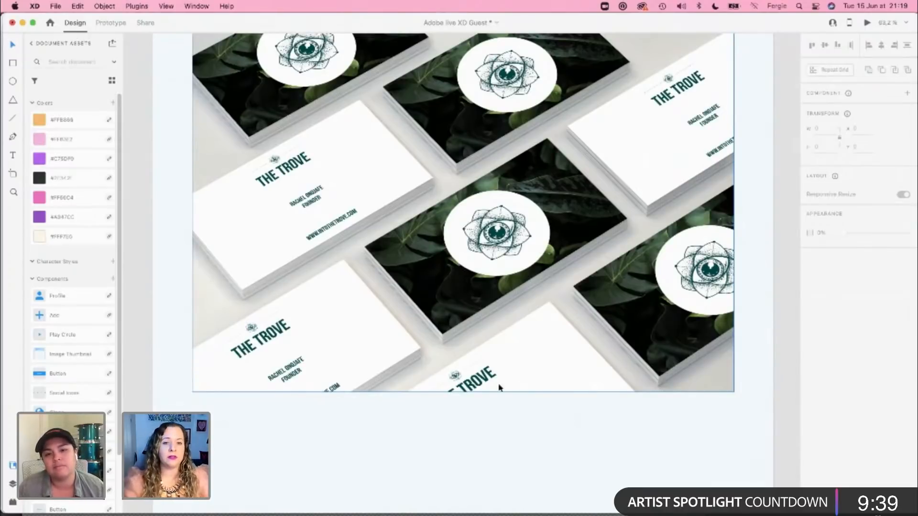
scroll(536, 385, down, 3)
scroll(537, 383, down, 5)
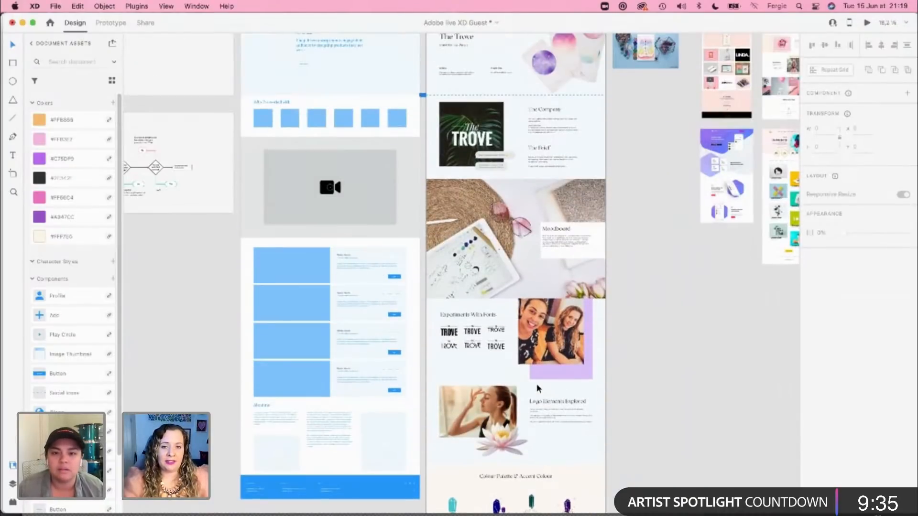
Step: Delete the spare crystal photo beside the hero of the Case Study 1 artboard
scroll(536, 384, up, 8)
scroll(529, 280, up, 4)
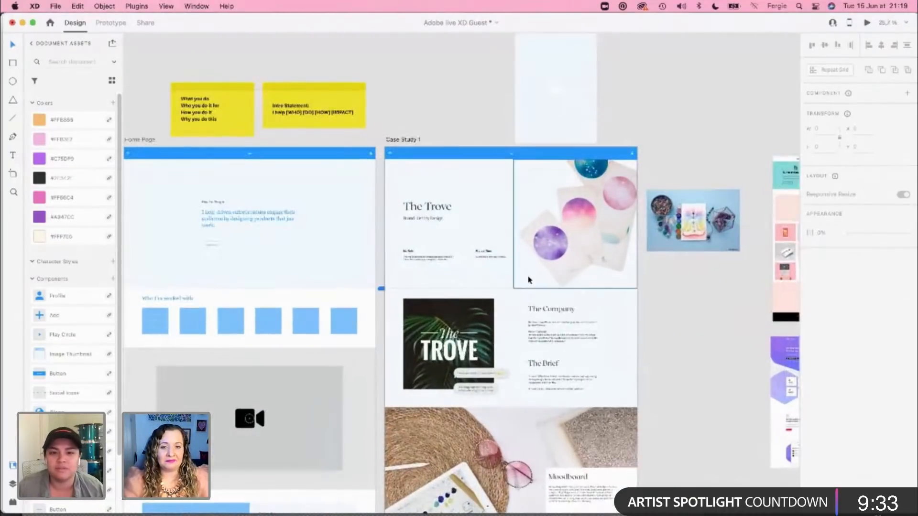
scroll(662, 313, right, 10)
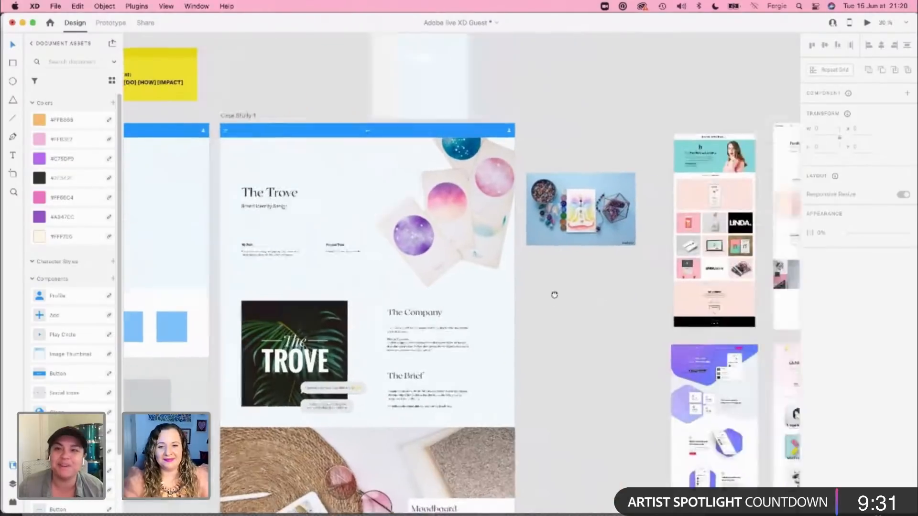
click(425, 210)
key(Delete)
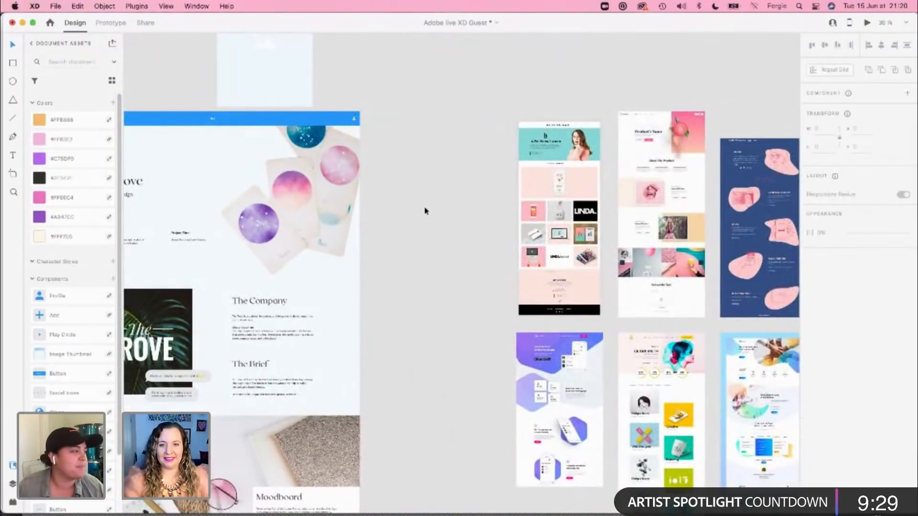
Step: Move the group of website reference designs farther right on the canvas, to about X 5119, to free space beside Case Study 1
click(550, 193)
drag(550, 193, 767, 185)
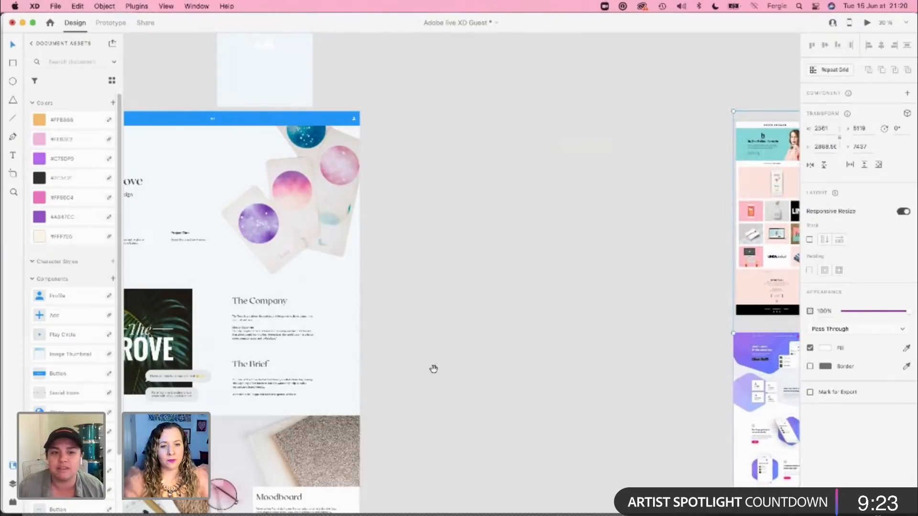
drag(432, 369, 498, 304)
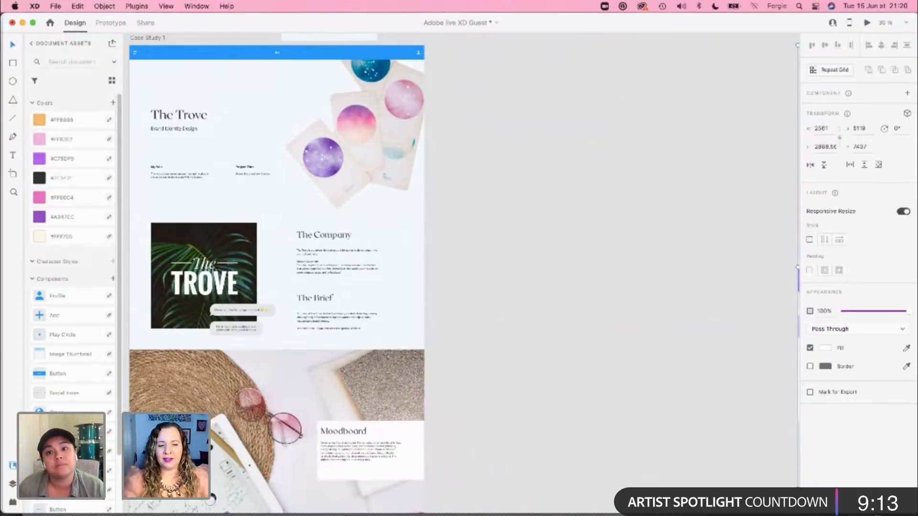
Step: Switch to Photoshop and close the soulful-stock document with the cut-out tarot cards
key(super+Tab)
click(747, 441)
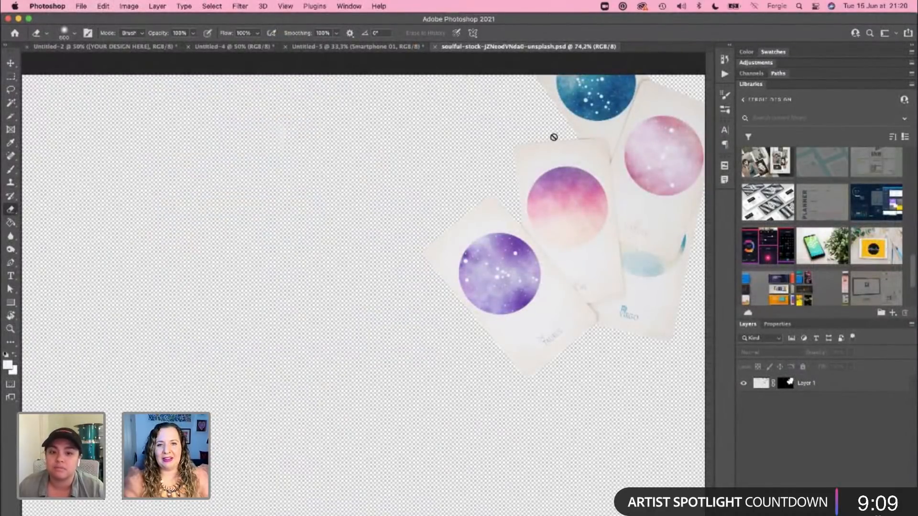
click(435, 47)
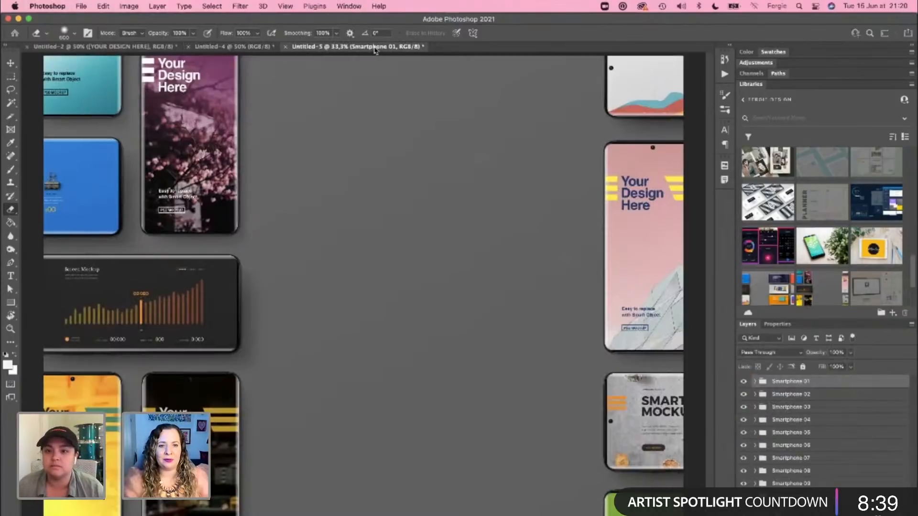
Step: Compare the phone mockups in the open Untitled-5 and Untitled-2 documents
click(375, 47)
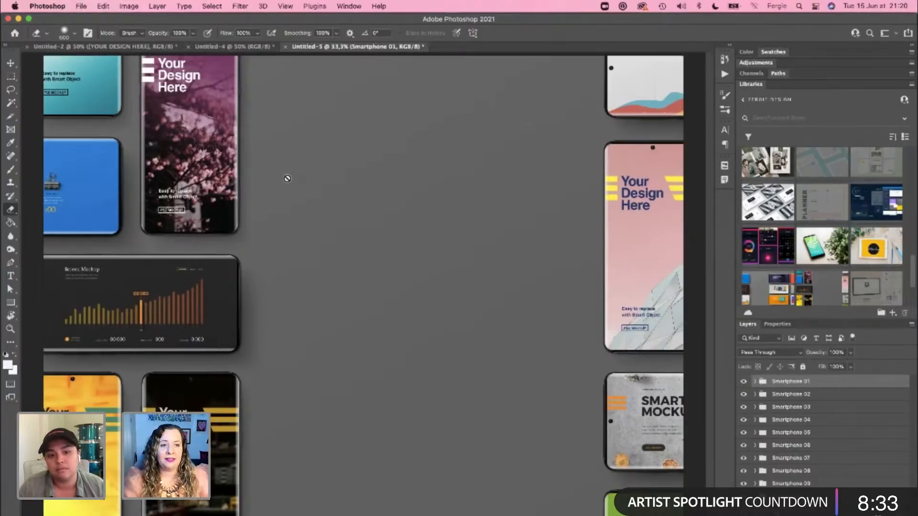
click(123, 48)
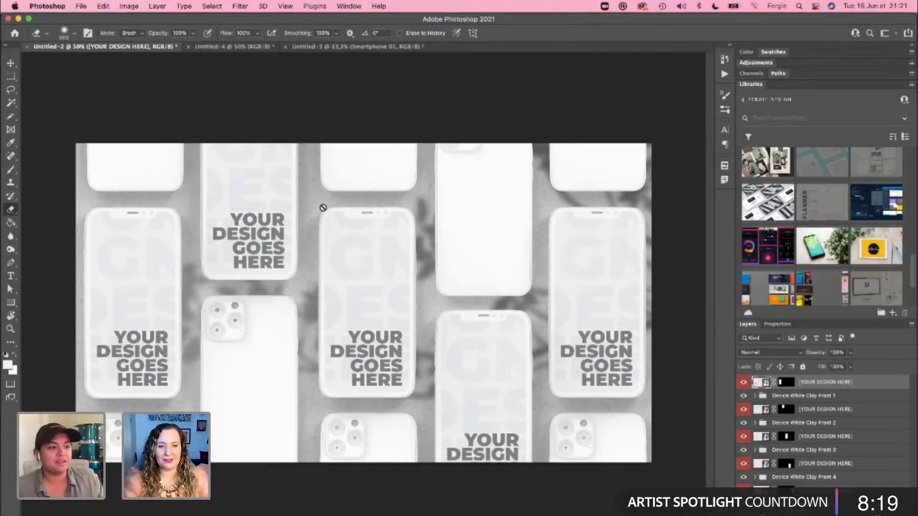
click(319, 48)
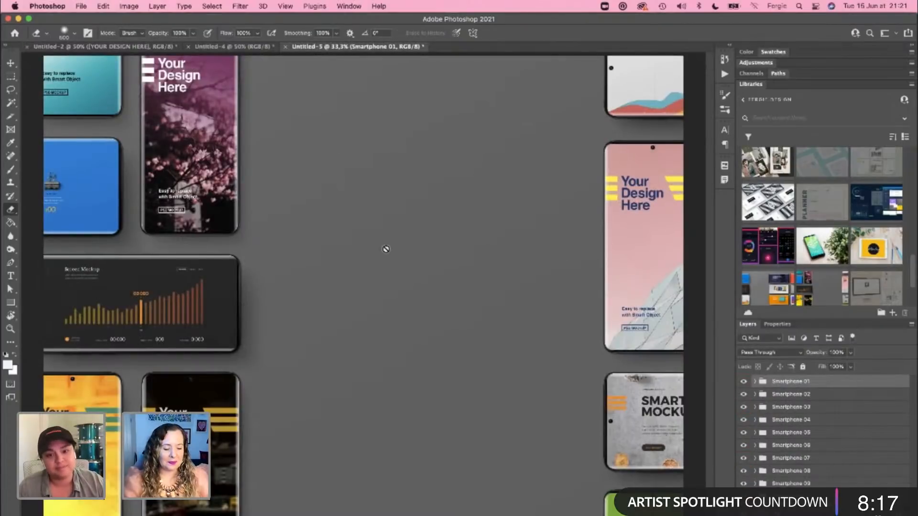
Step: Switch back to XD and add a Web 1920 artboard beside Case Study 1
key(super+Tab)
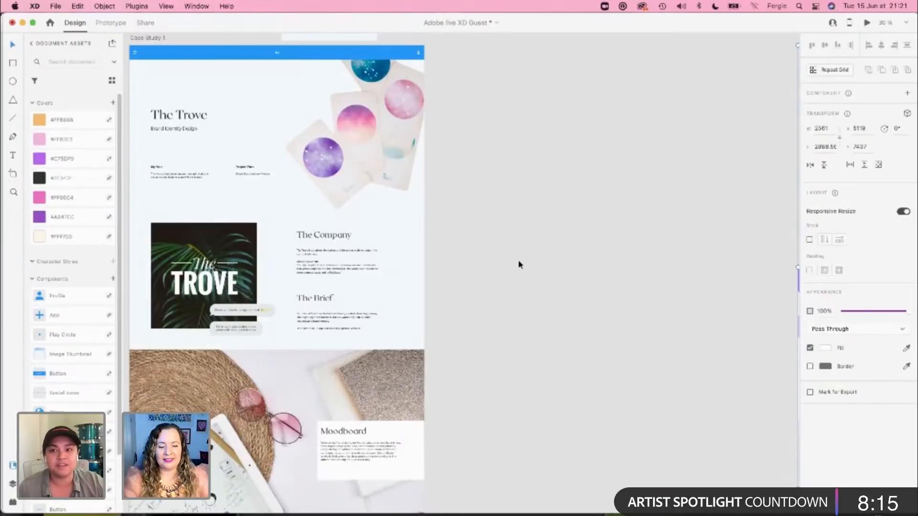
click(518, 264)
scroll(519, 265, down, 3)
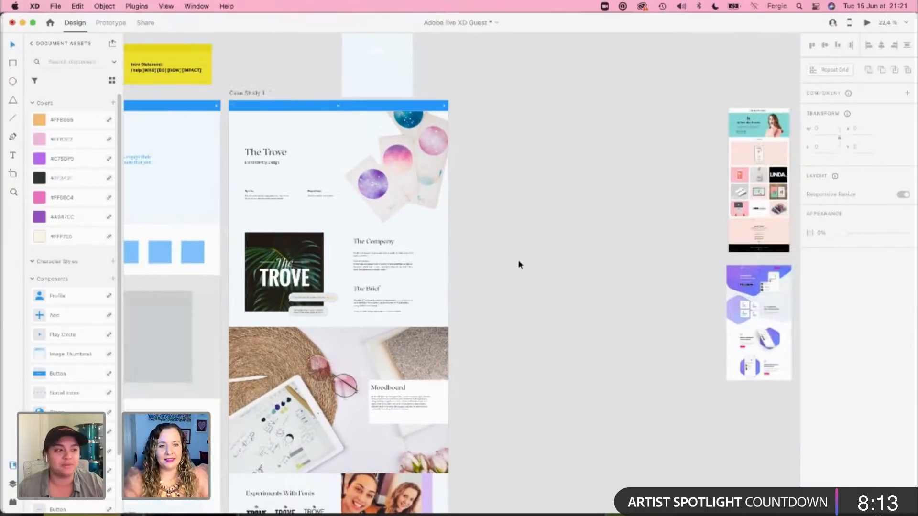
click(234, 91)
key(a)
scroll(849, 375, down, 5)
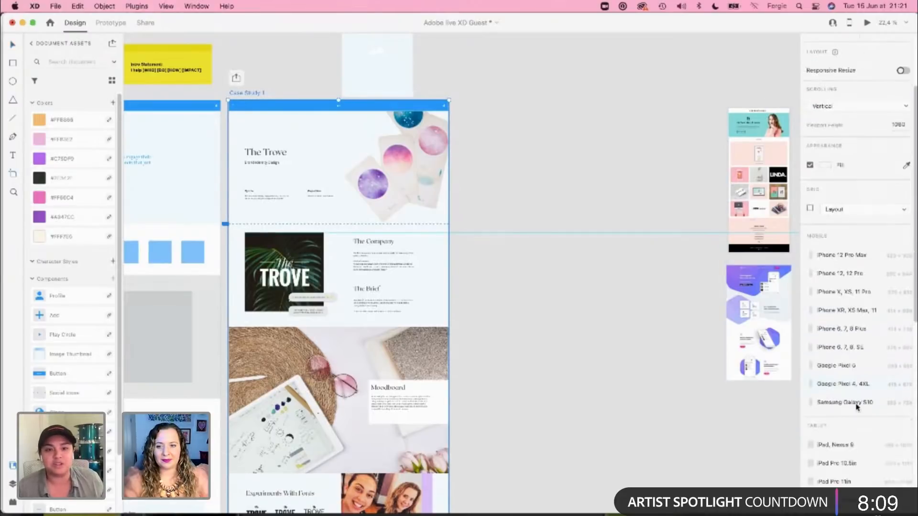
scroll(834, 409, down, 2)
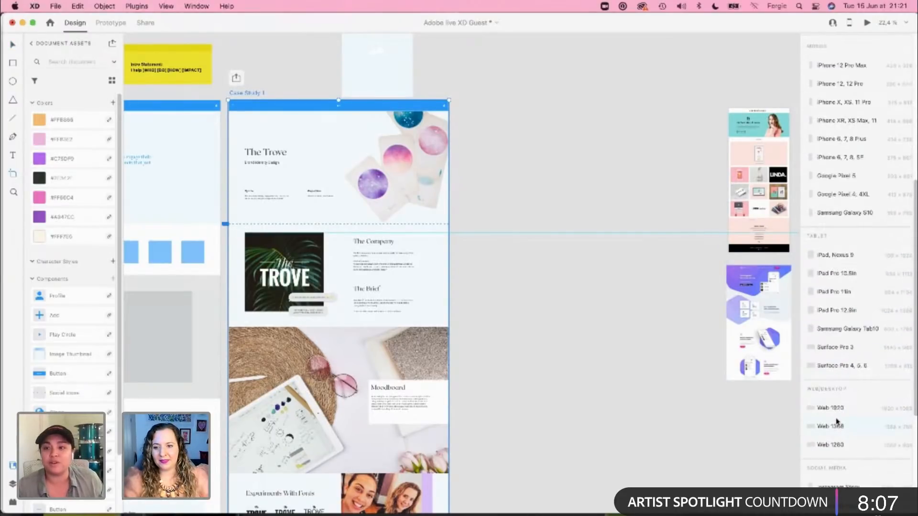
click(837, 409)
key(v)
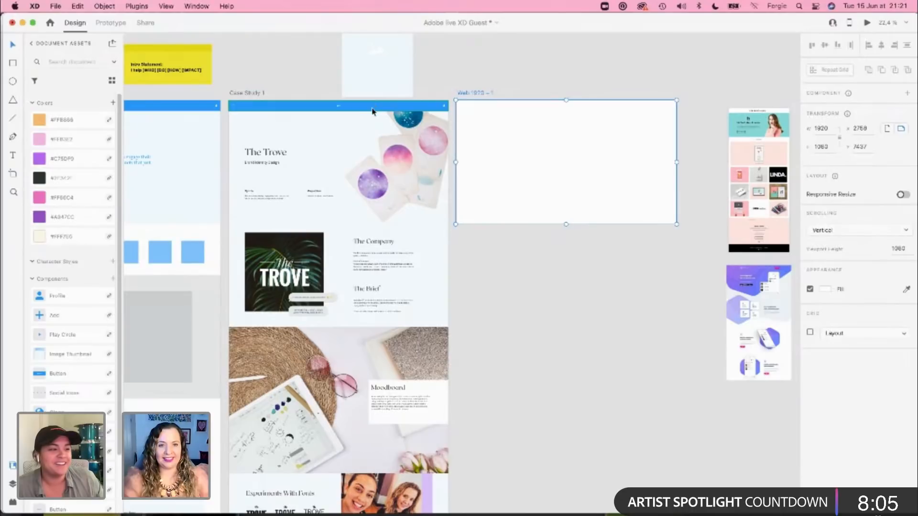
Step: Copy the blue navigation bar from Case Study 1 onto the new Web 1920 artboard
click(373, 107)
key(super+c)
click(620, 181)
key(super+v)
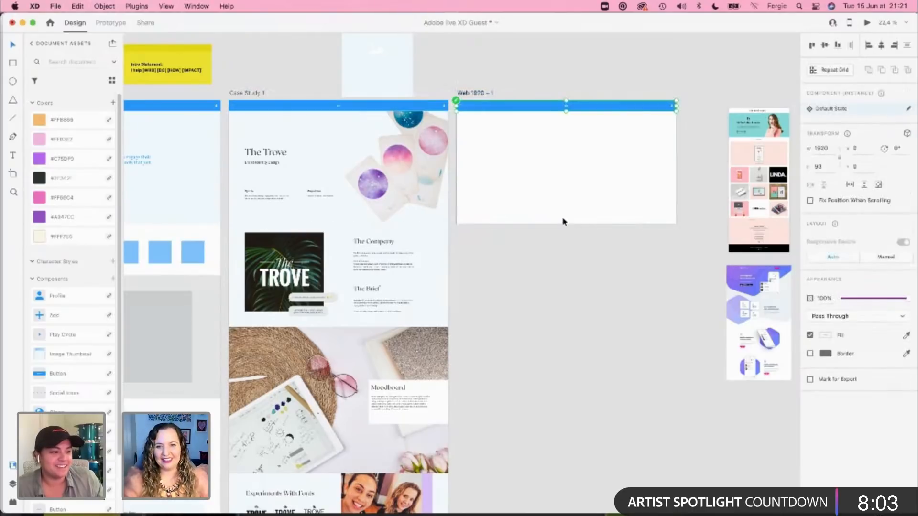
click(563, 220)
double_click(561, 208)
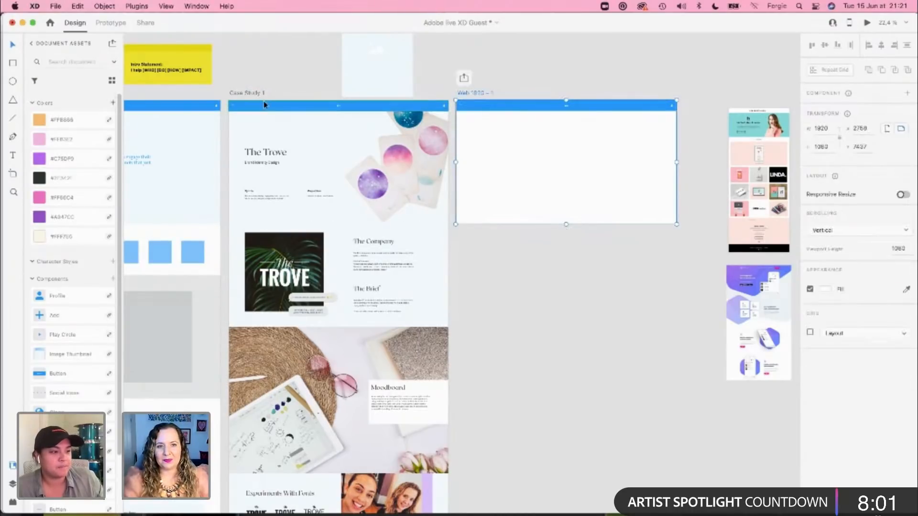
Step: Rename the Case Study 1 artboard as "Case Study 1 - The Trove"
click(246, 92)
double_click(245, 92)
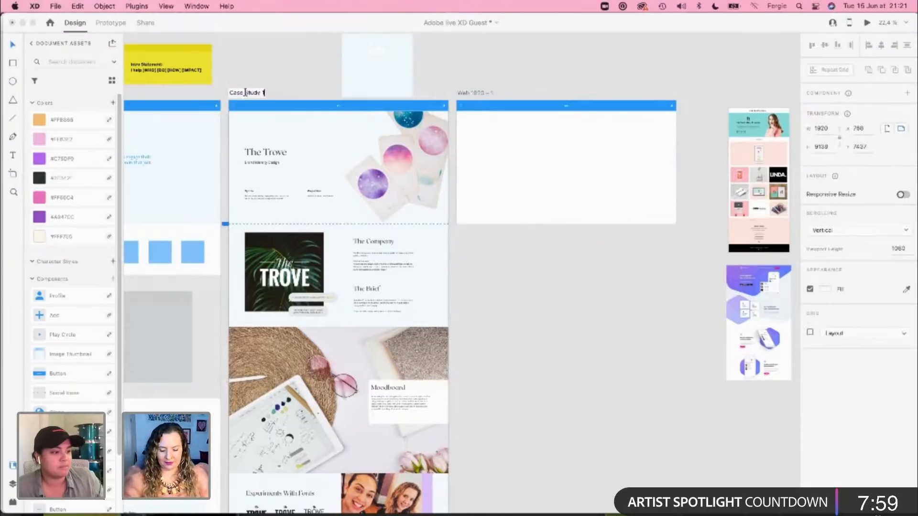
text(1 - The Trove)
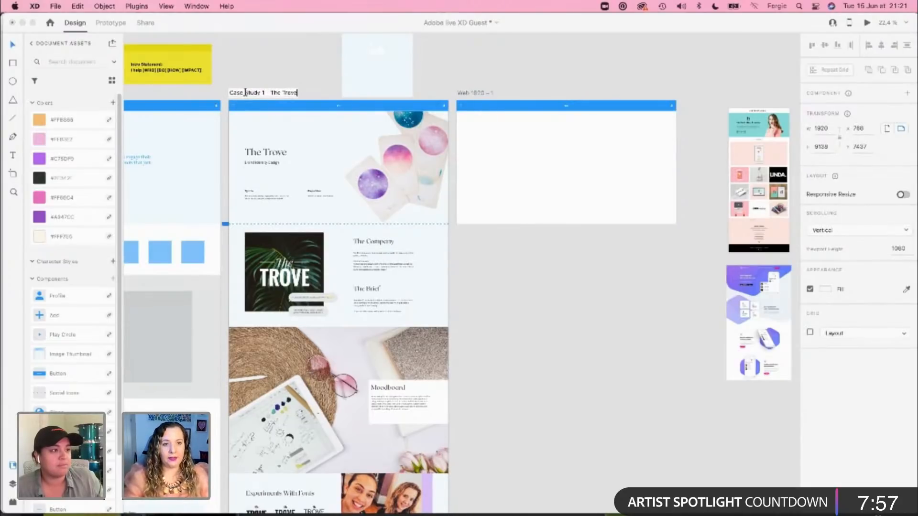
key(Return)
Step: Rename the new Web 1920 artboard as "Case Study 2 - Pocket"
double_click(477, 93)
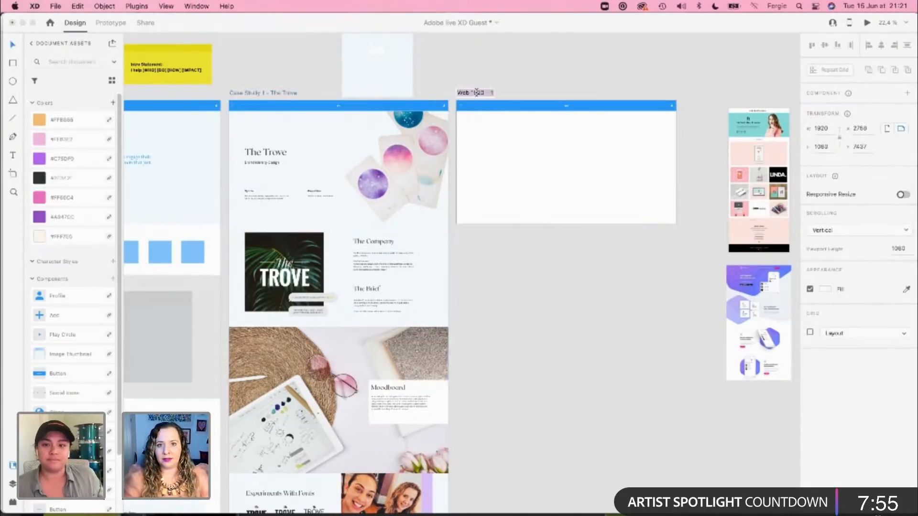
text(Case S)
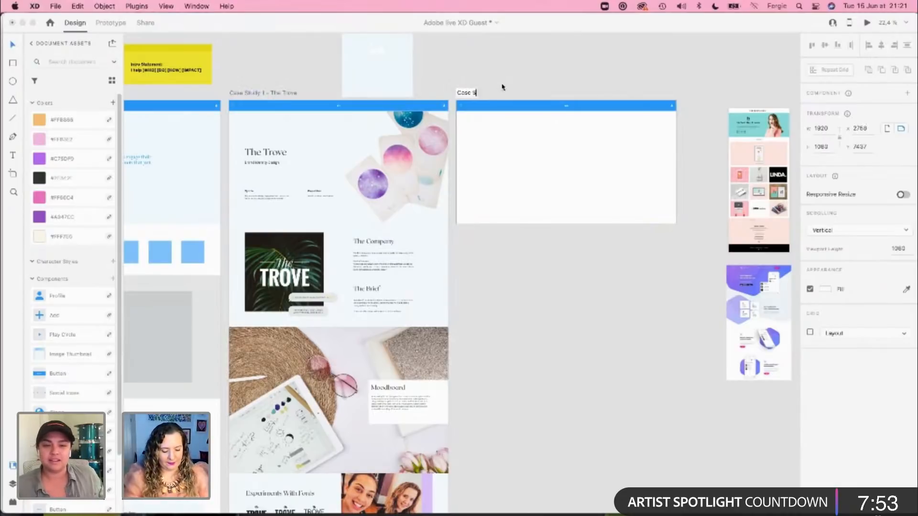
text(tudy 2)
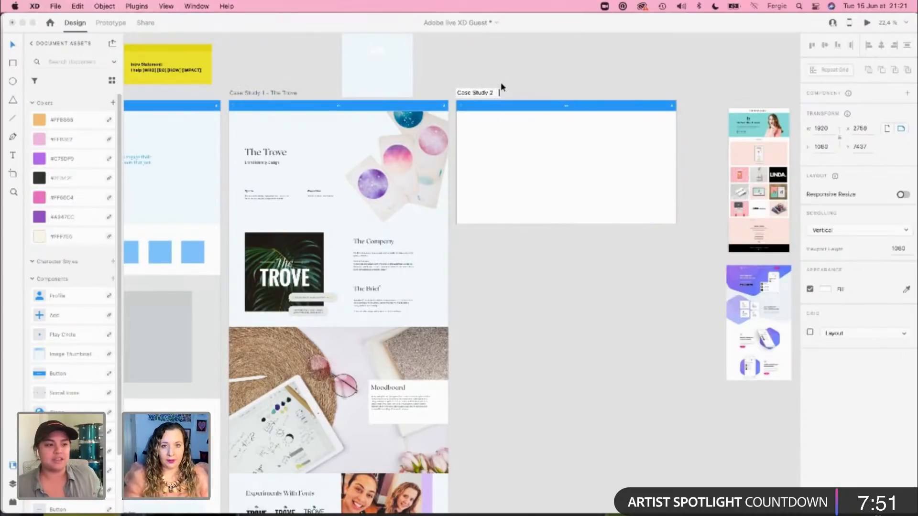
text( - Pocket)
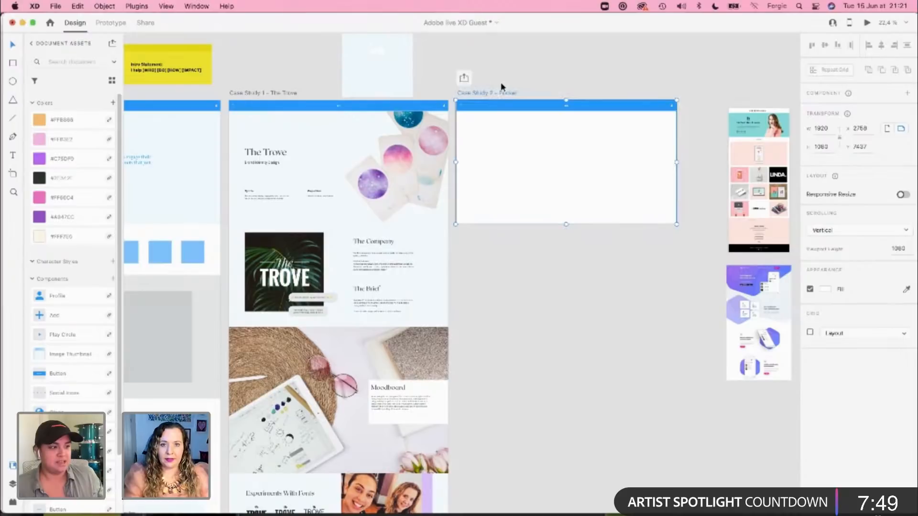
key(Return)
scroll(628, 154, up, 3)
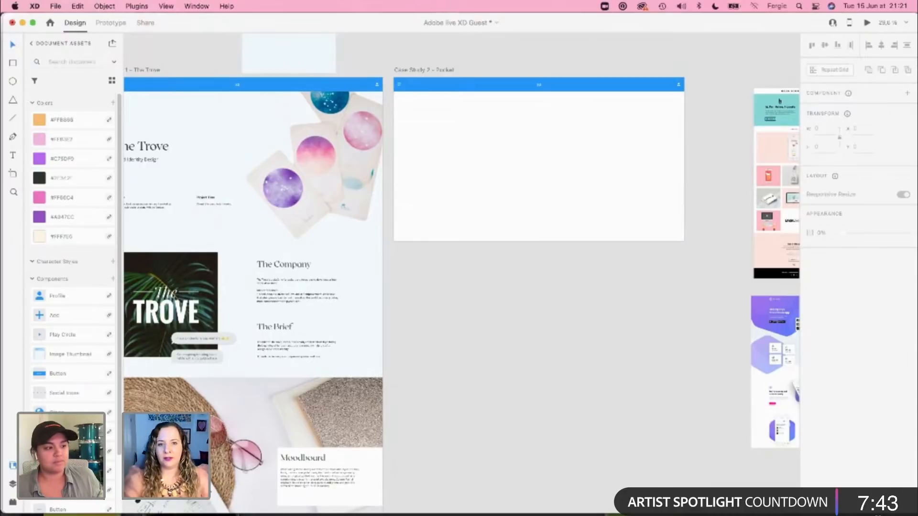
Step: Switch to Finder and rearrange 4.png and 5.png in the 3- Good Hood folder so the icons no longer overlap
key(super+Tab)
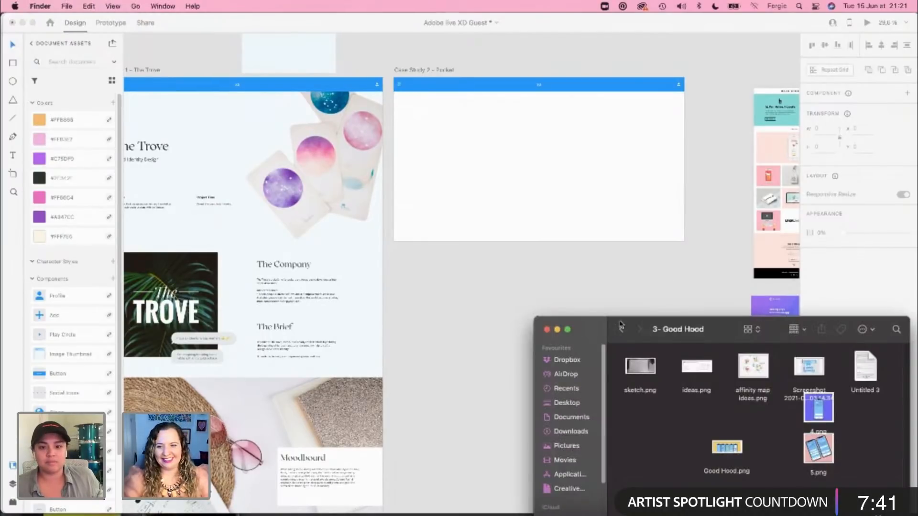
drag(540, 322, 393, 184)
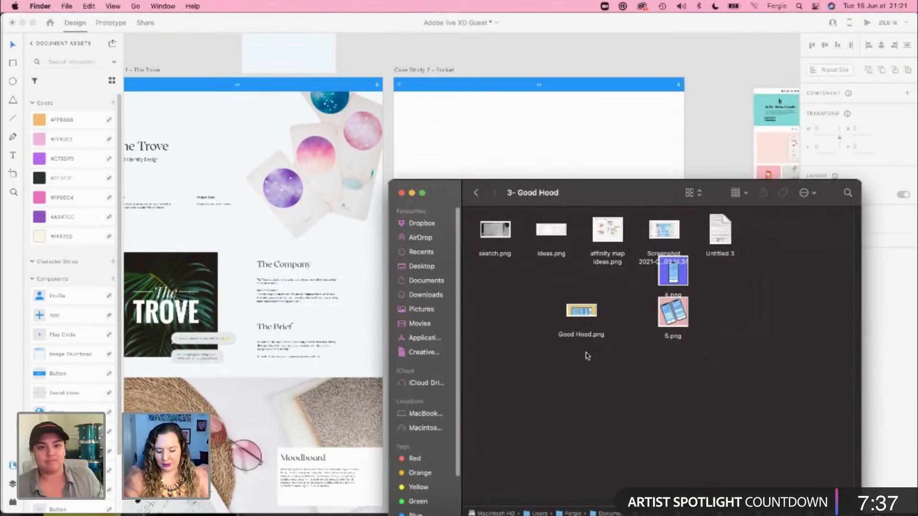
key(super+Up)
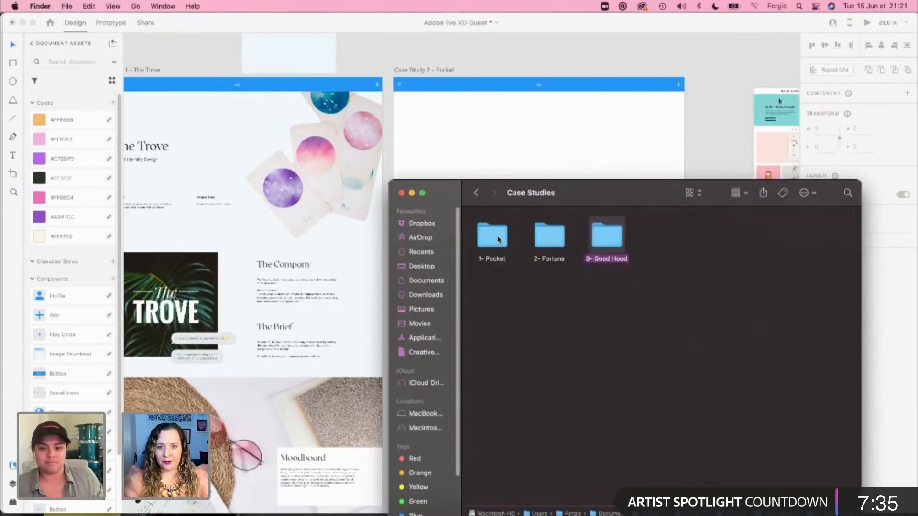
key(super+Down)
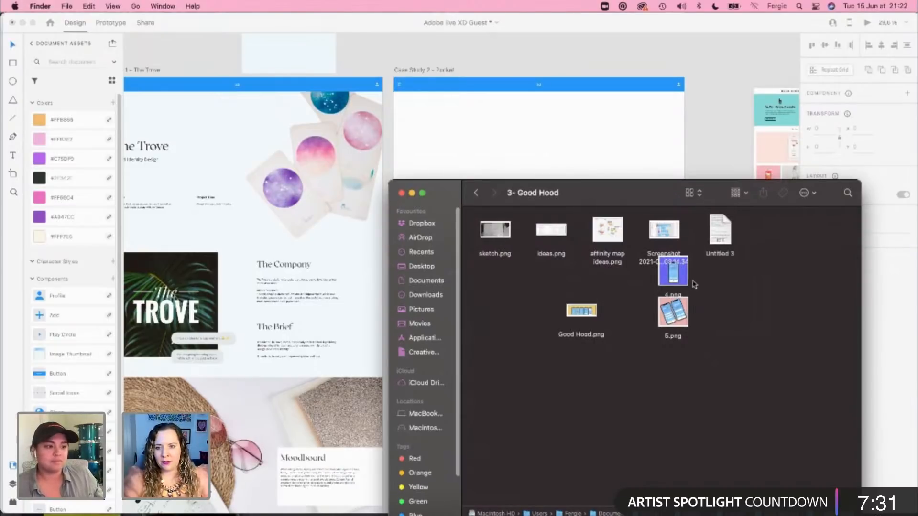
drag(684, 285, 516, 319)
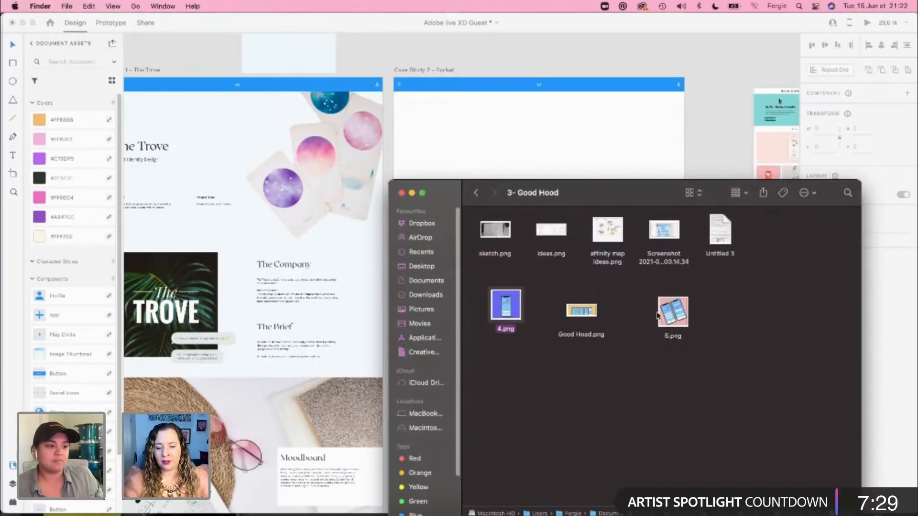
drag(658, 316, 644, 310)
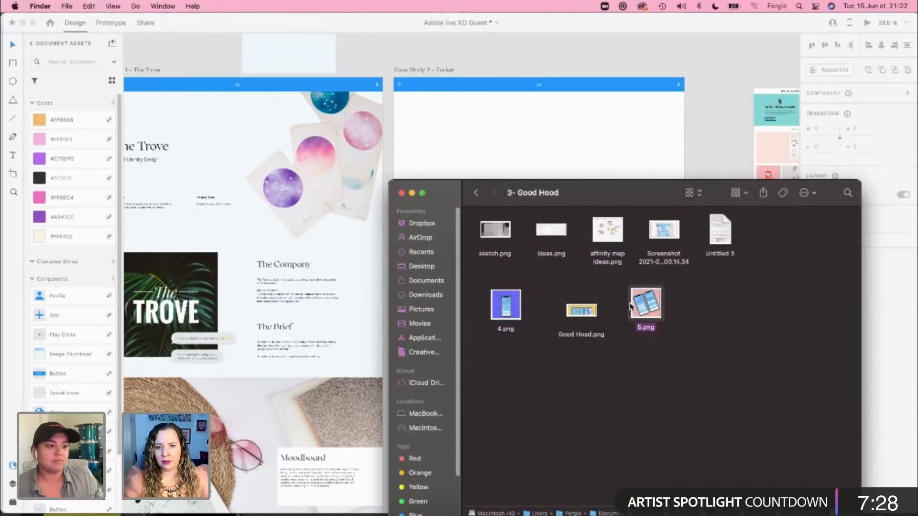
Step: Preview sketch.png and affinity map ideas.png from the Good Hood folder
click(493, 231)
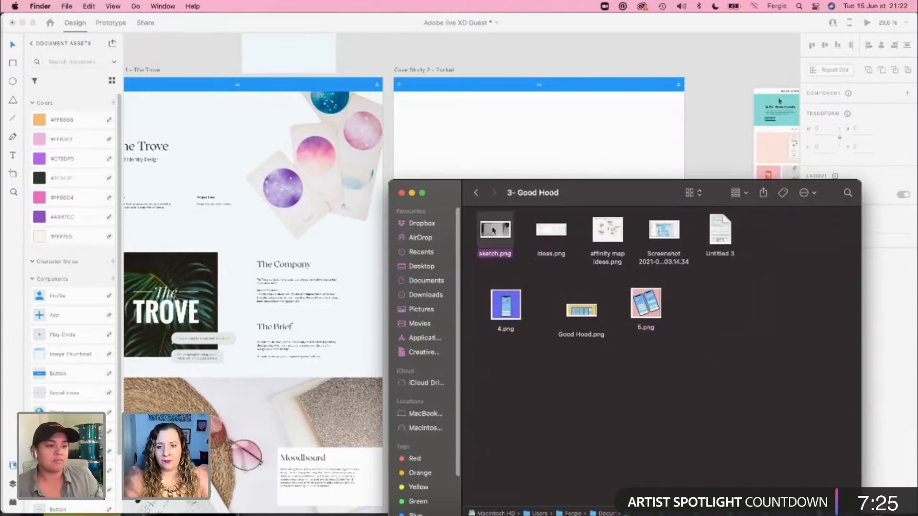
key(space)
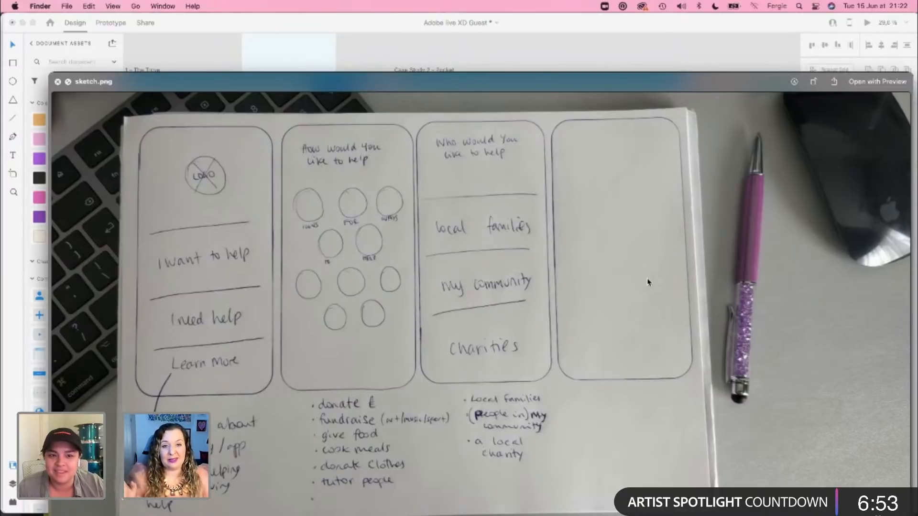
key(space)
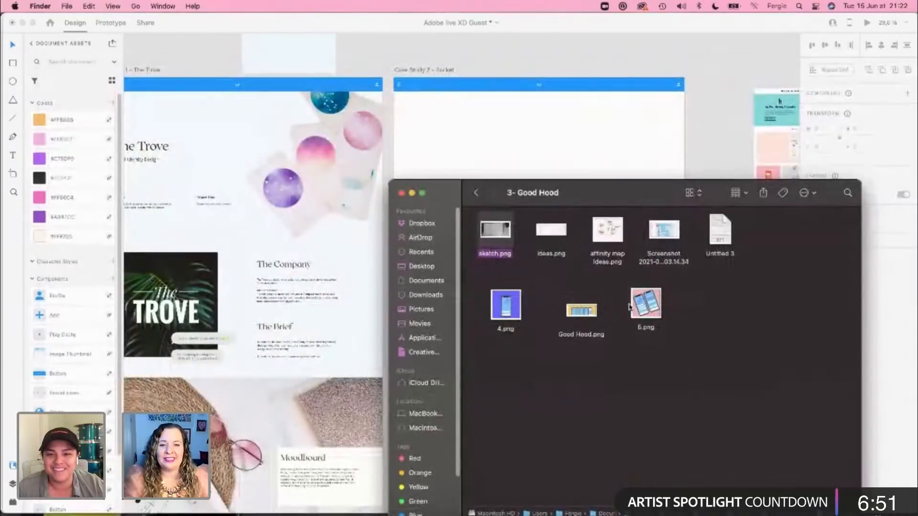
click(551, 234)
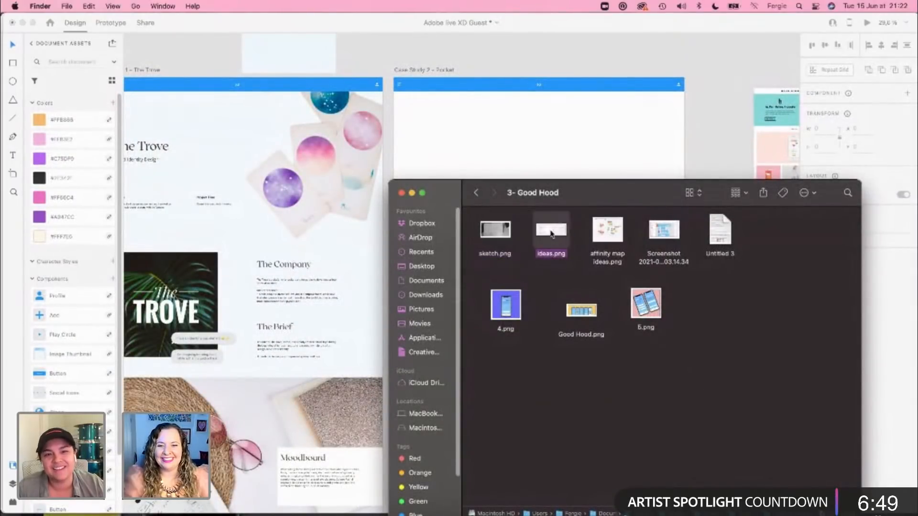
click(600, 236)
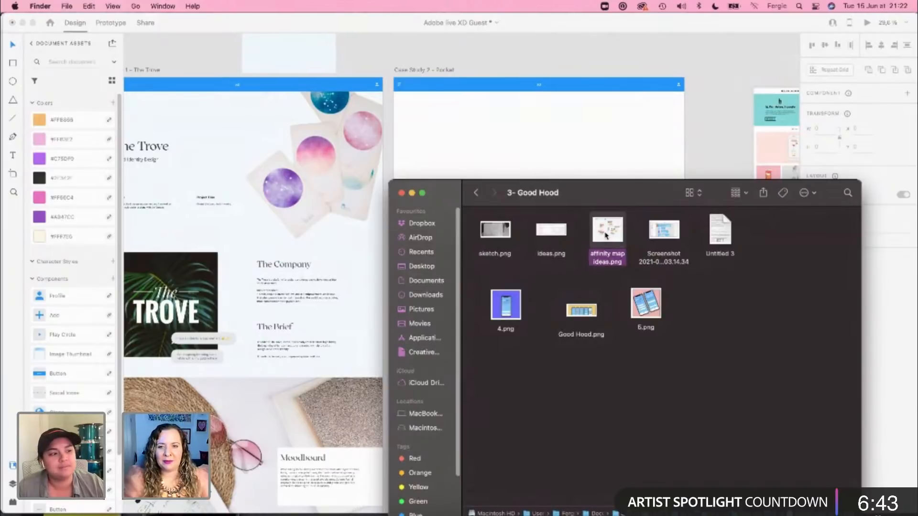
key(space)
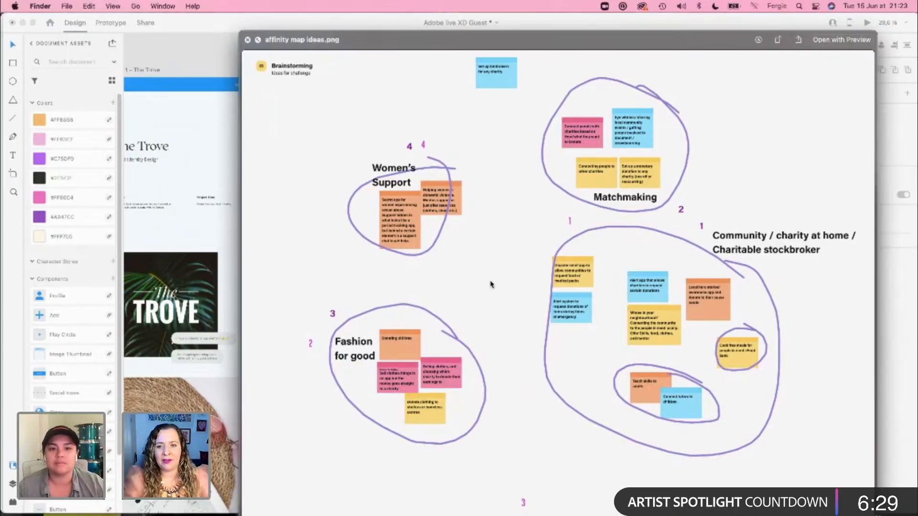
key(space)
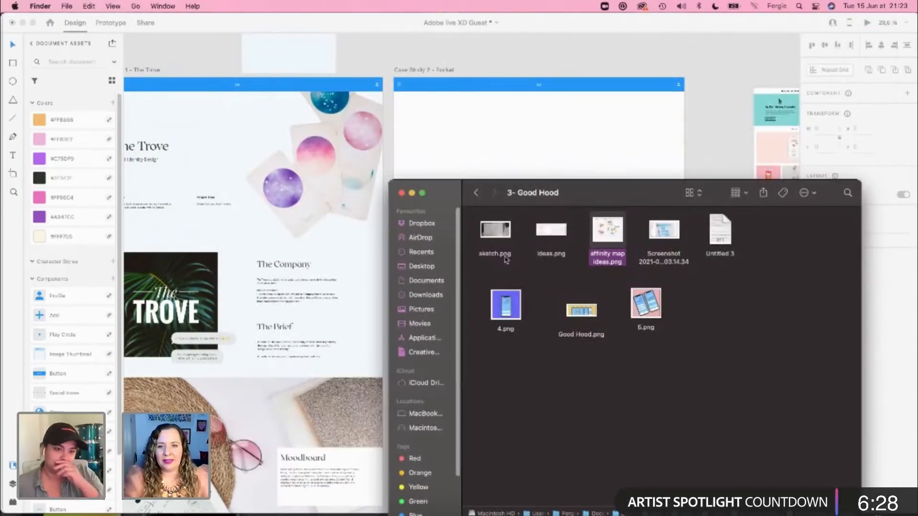
Step: Preview ideas.png and the 2021-06-15 screenshot of the app screens in the Good Hood folder
click(551, 231)
key(space)
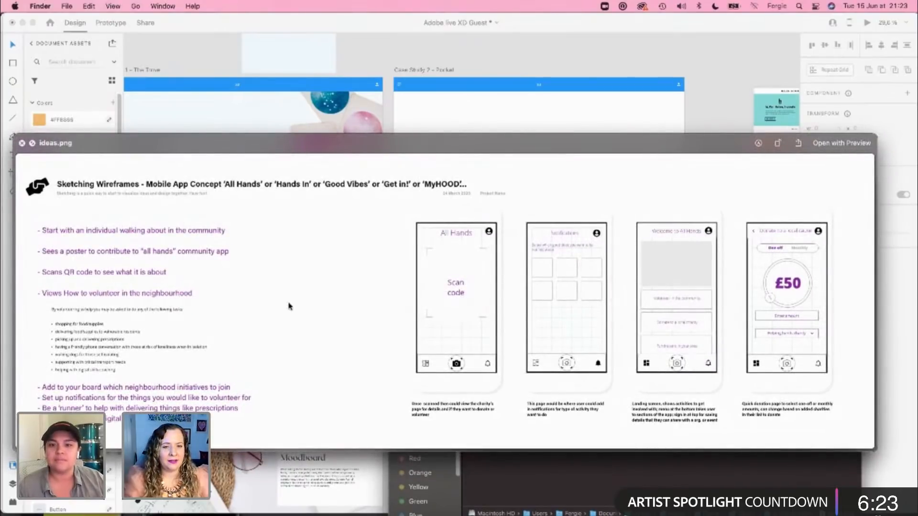
drag(568, 151, 568, 40)
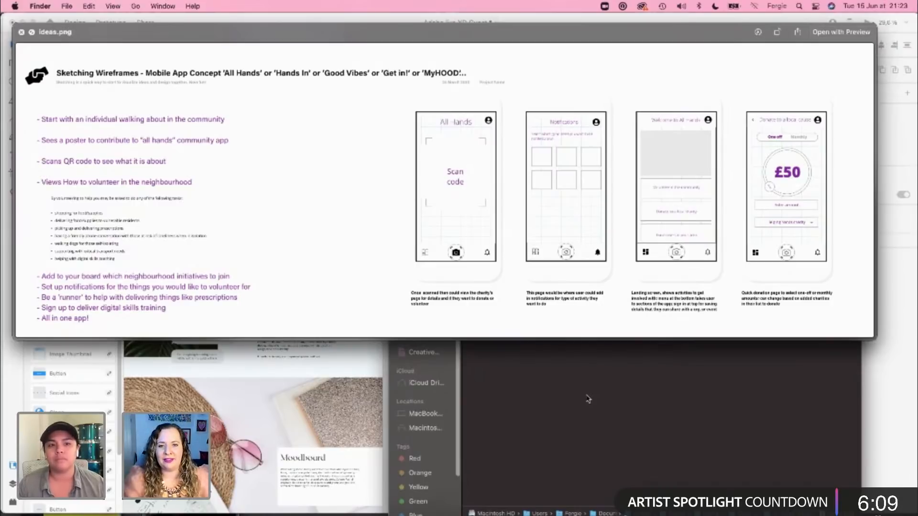
key(space)
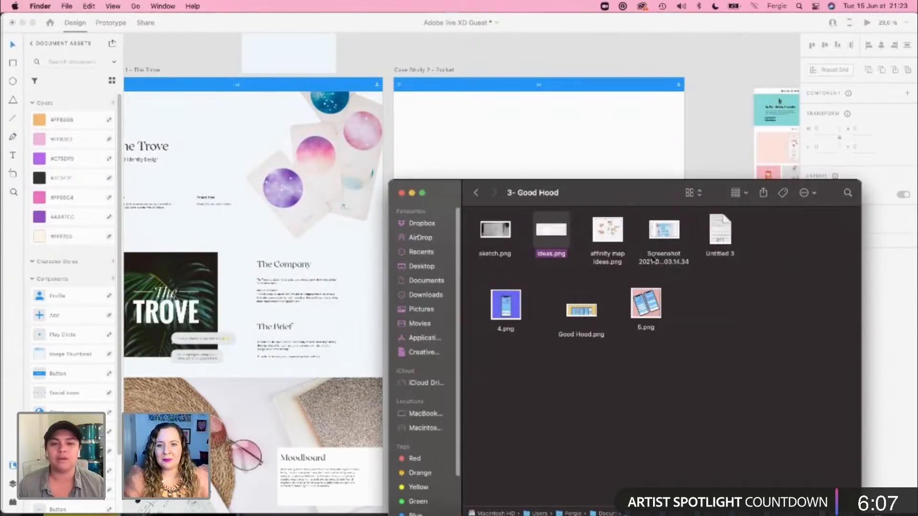
click(667, 239)
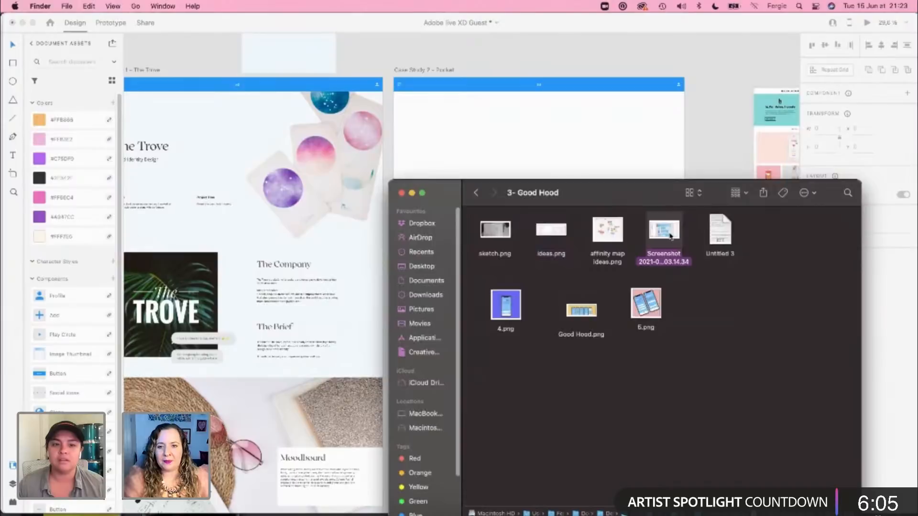
key(space)
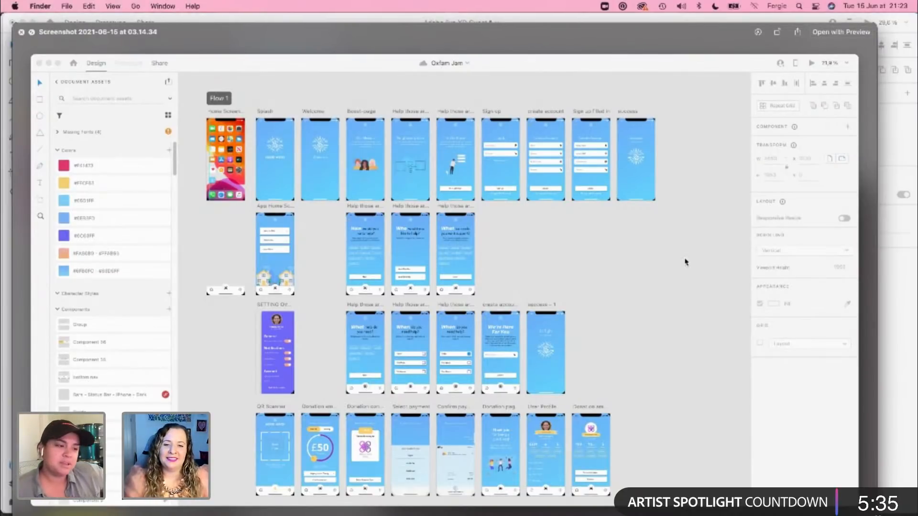
key(space)
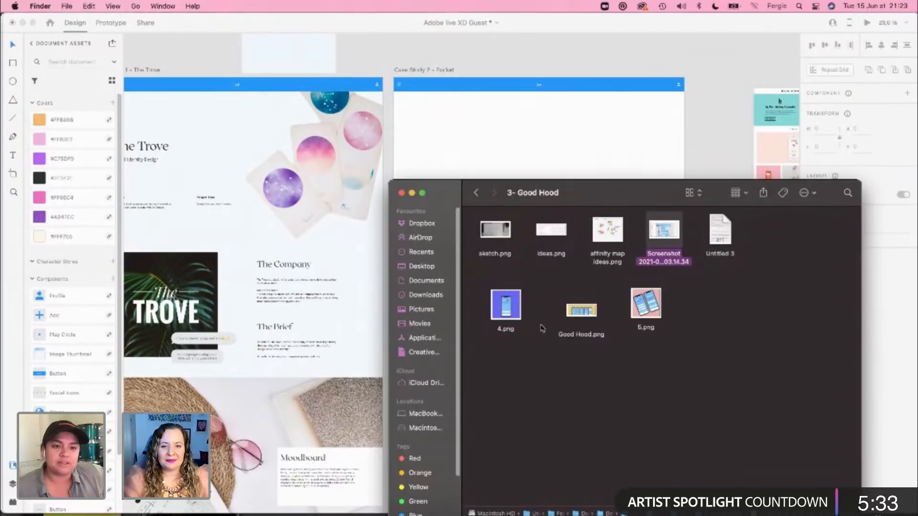
Step: Preview the phone mockup images Good Hood.png, 5.png and 4.png
click(582, 313)
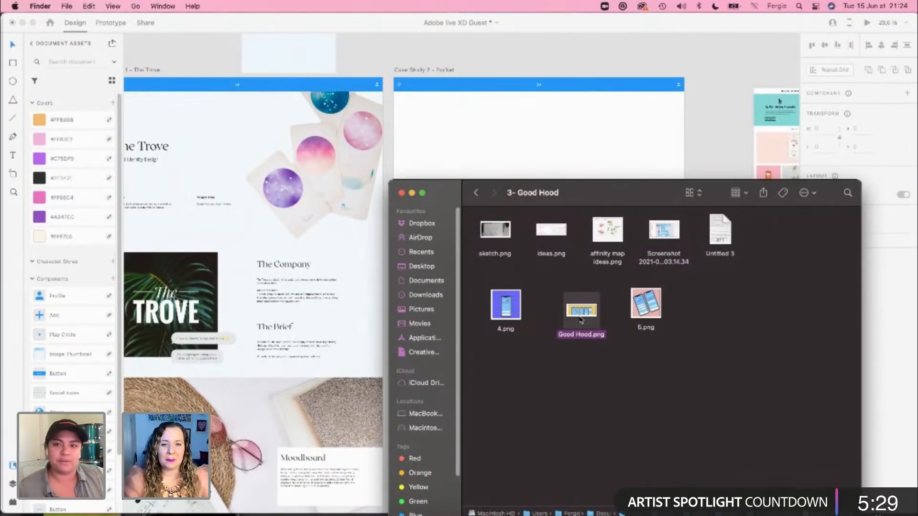
key(space)
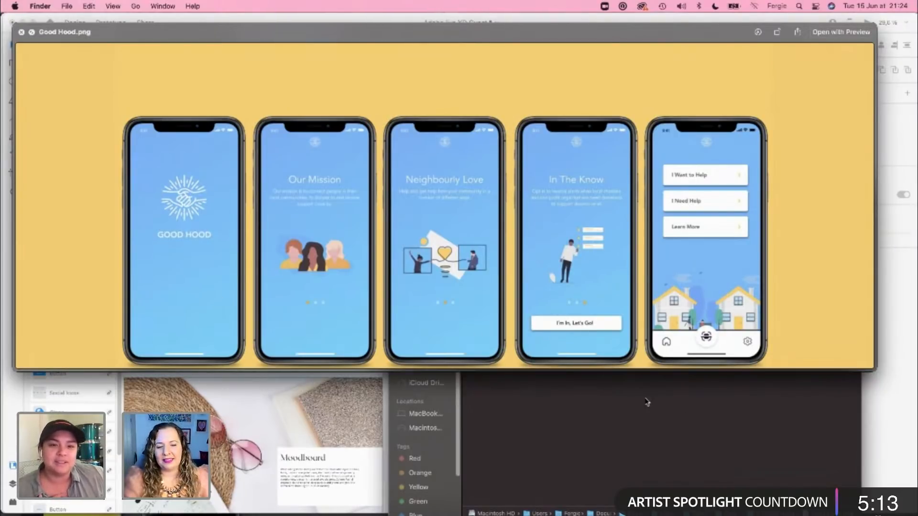
key(space)
click(638, 313)
key(space)
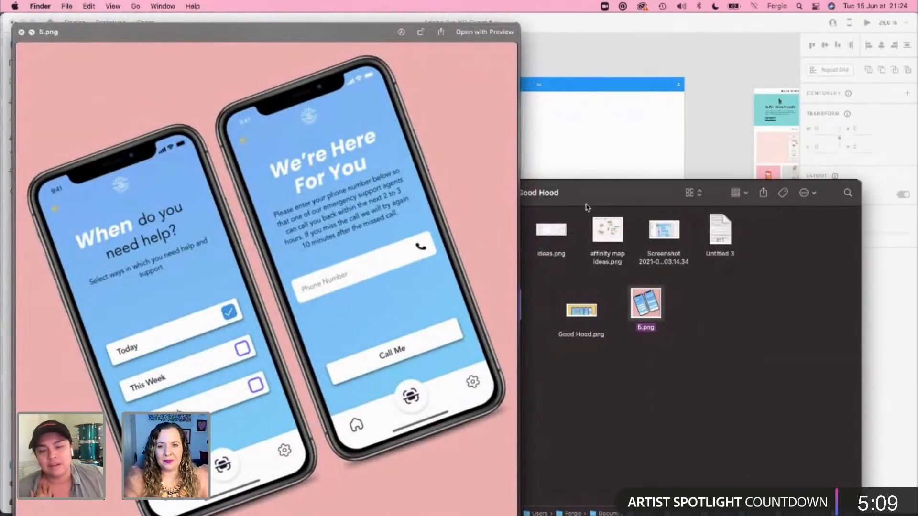
drag(589, 206, 642, 223)
click(573, 319)
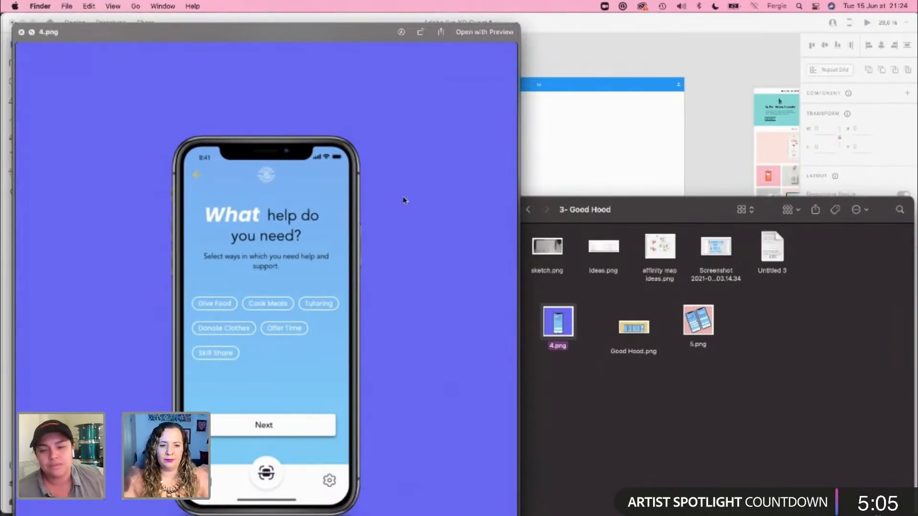
key(space)
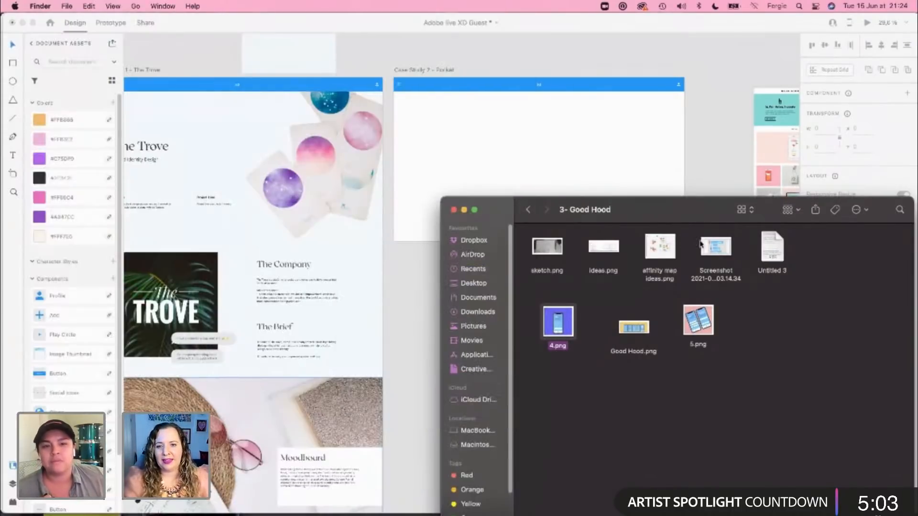
Step: Read through the Untitled 3 project text in a preview and return to the Case Studies folder
click(773, 257)
key(space)
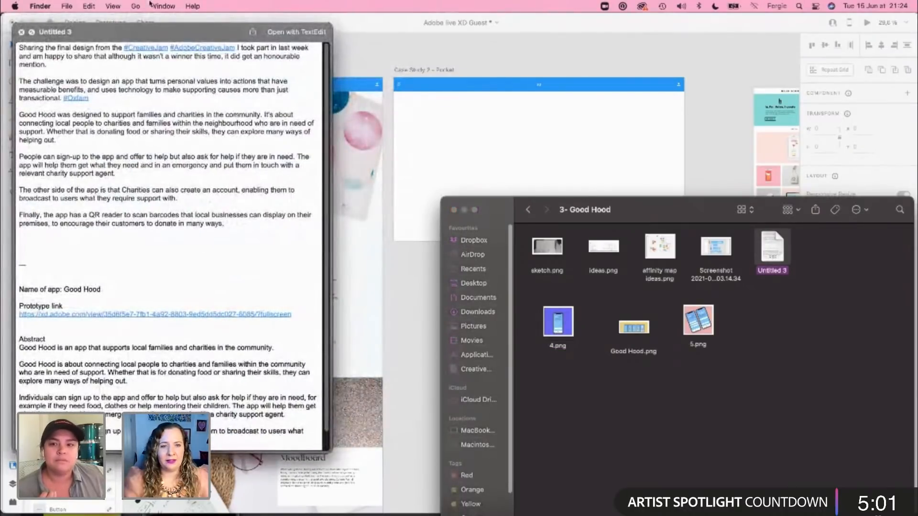
drag(142, 36, 245, 45)
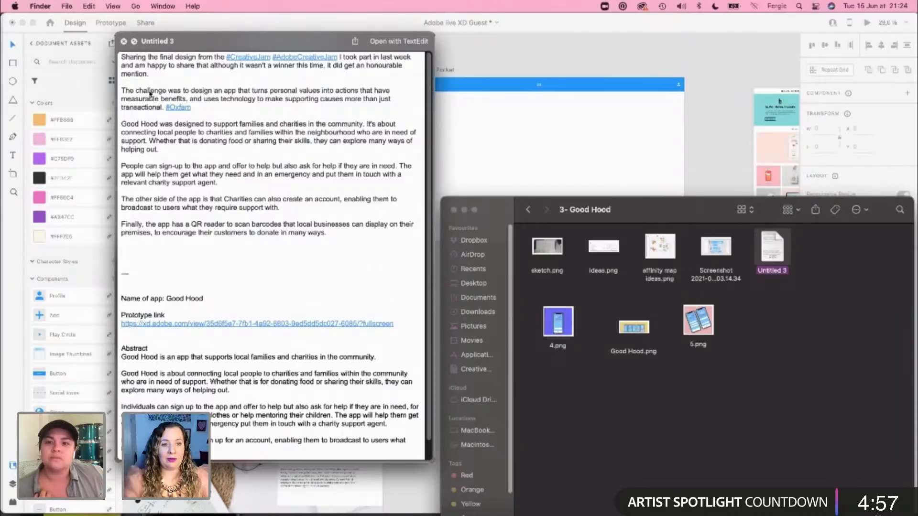
scroll(259, 233, down, 1)
scroll(243, 282, down, 1)
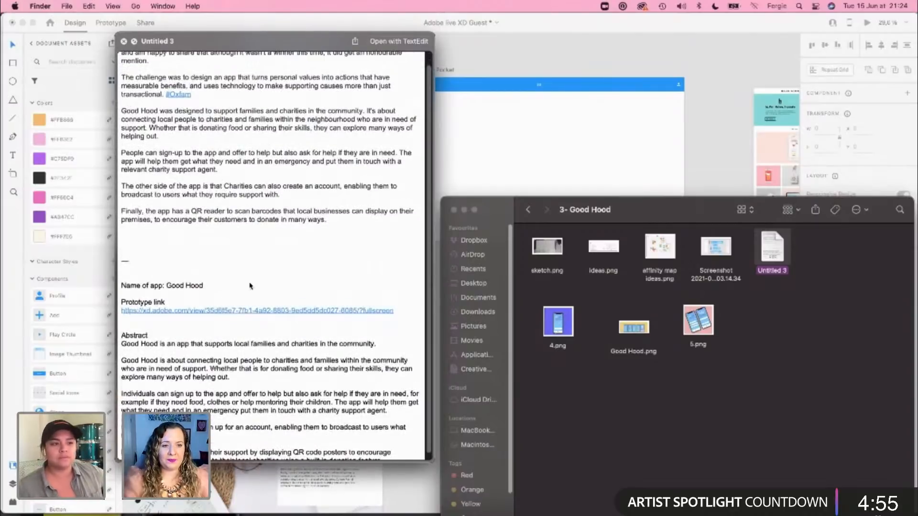
scroll(206, 242, down, 1)
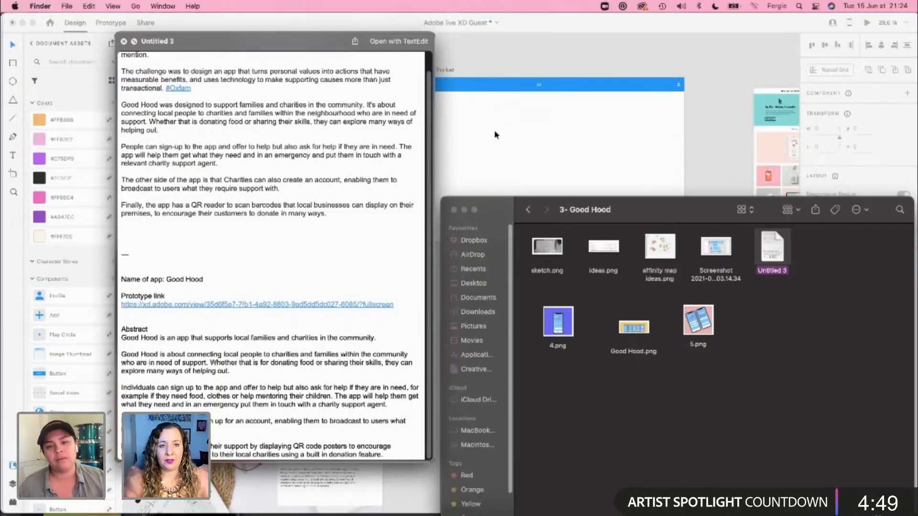
key(space)
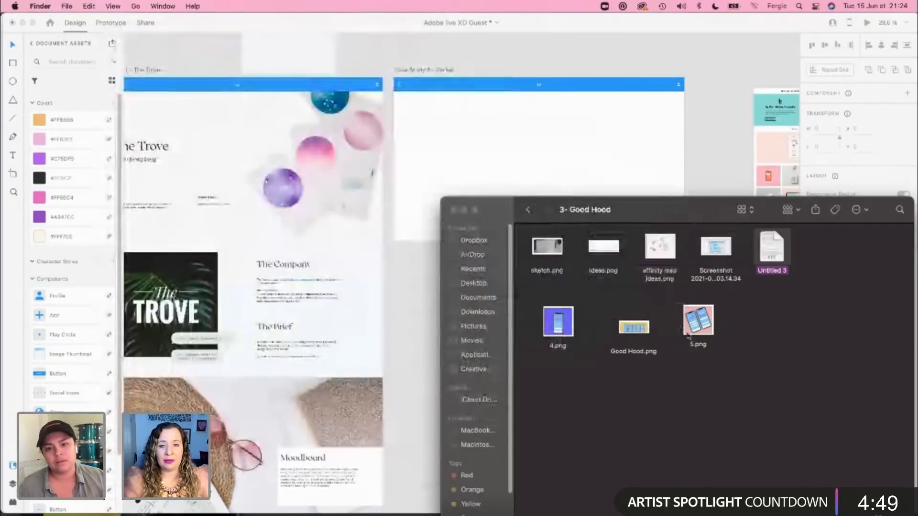
click(771, 406)
key(super+Up)
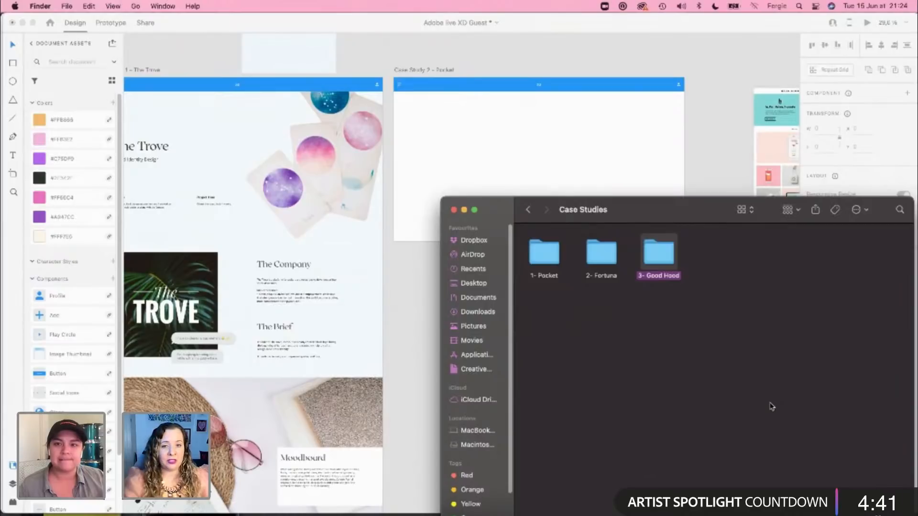
Step: Open the 2- Fortuna folder, enlarge its window and read the Untitled 2 project text in a preview
key(Left)
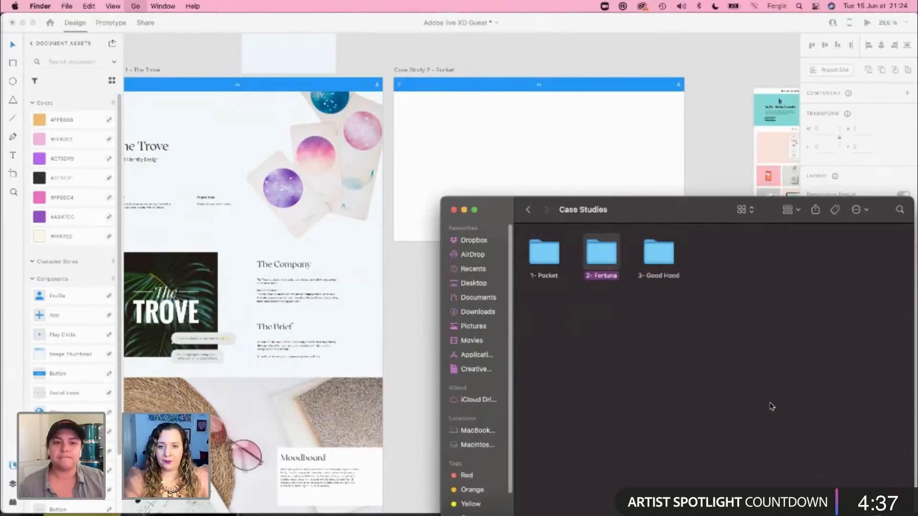
key(super+Down)
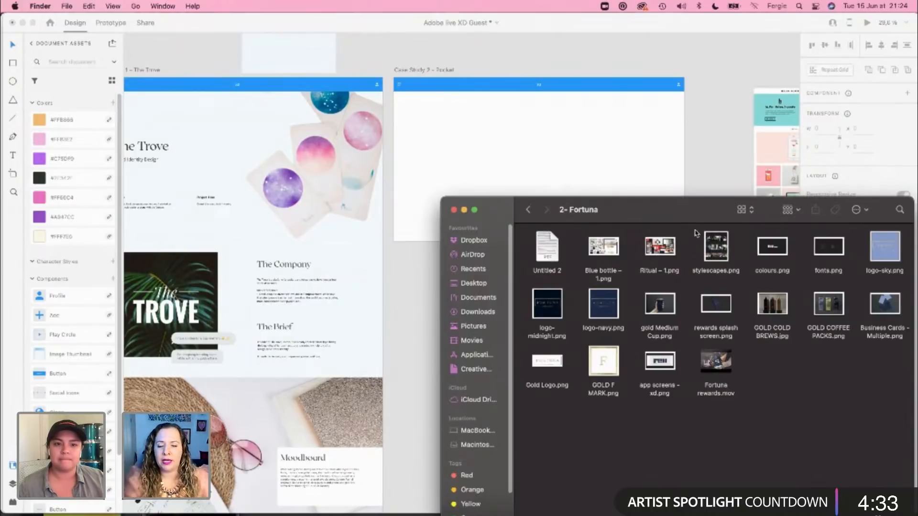
drag(443, 198, 389, 162)
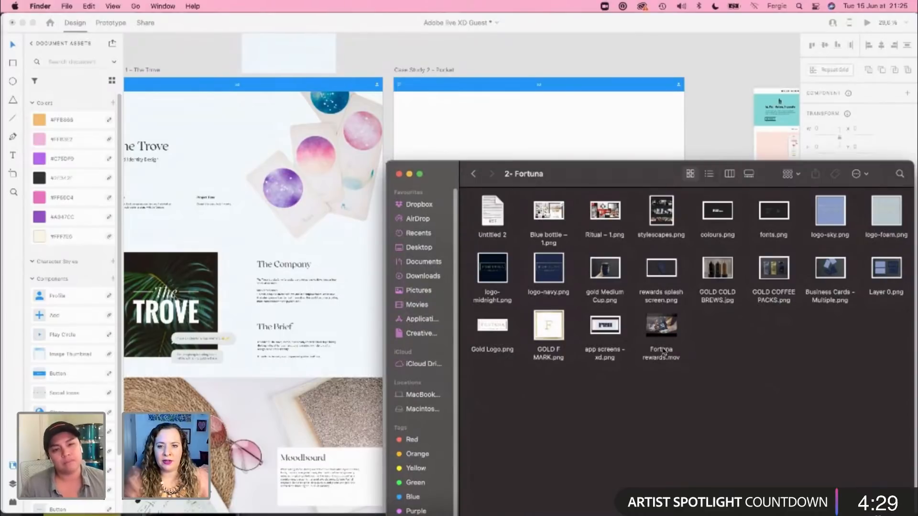
click(501, 217)
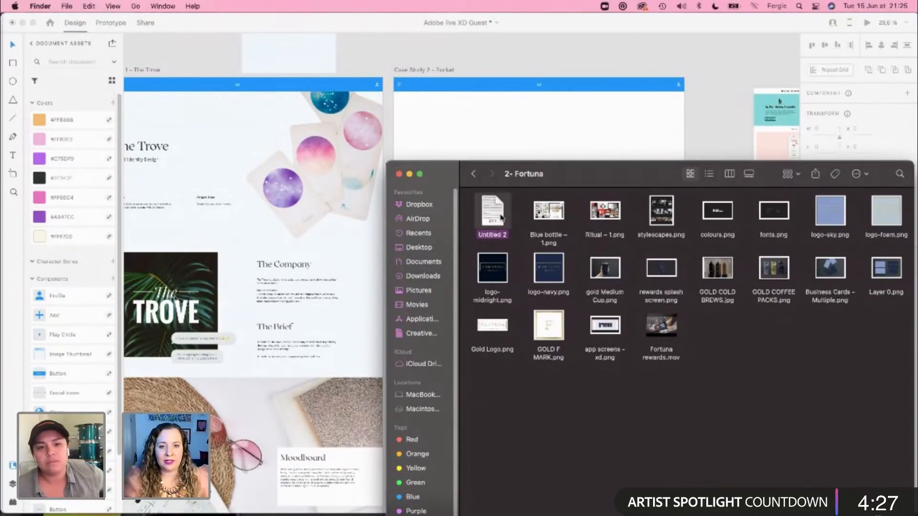
key(space)
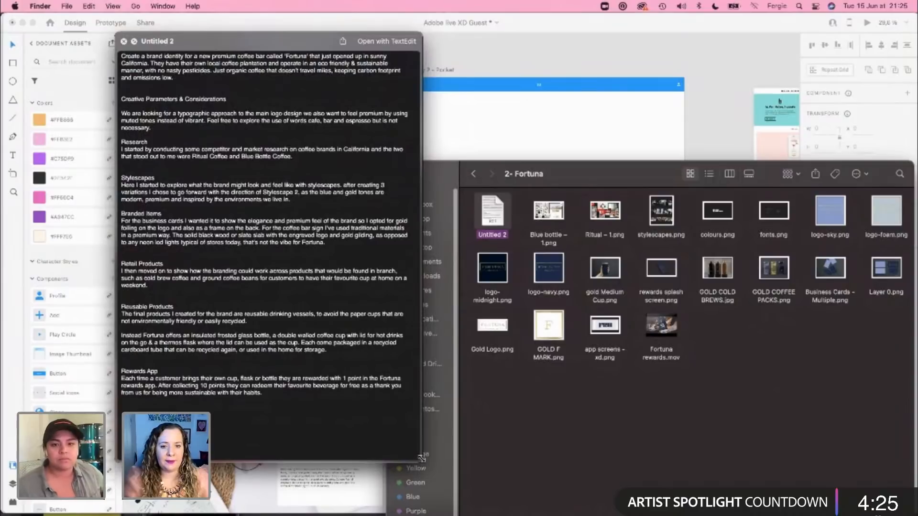
mouse_move(422, 460)
mouse_down()
mouse_move(444, 460)
mouse_move(422, 464)
mouse_up()
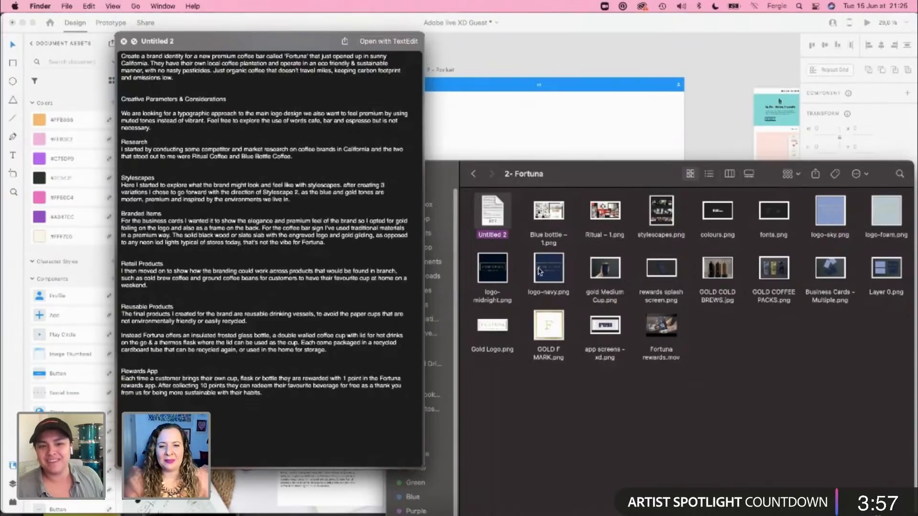
Step: Preview GOLD COLD BREWS.jpg and Business Cards - Multiple.png from the Fortuna folder
click(713, 269)
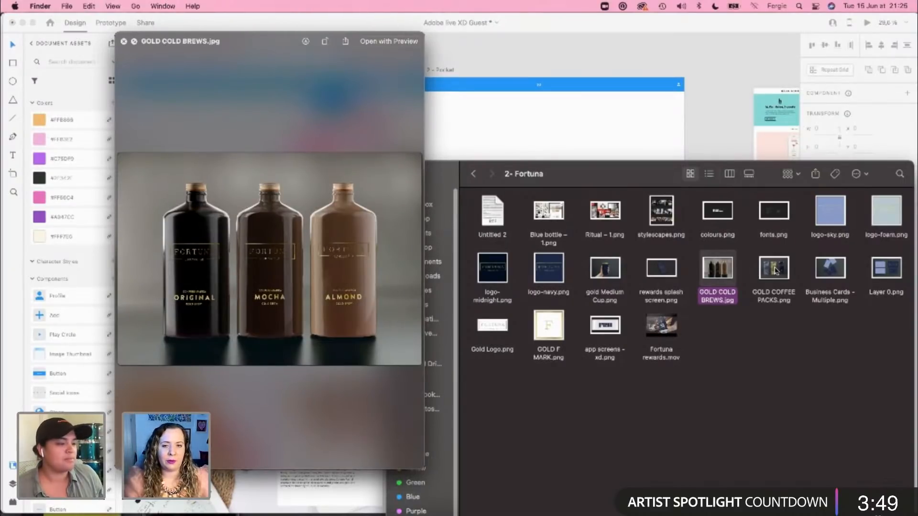
click(836, 274)
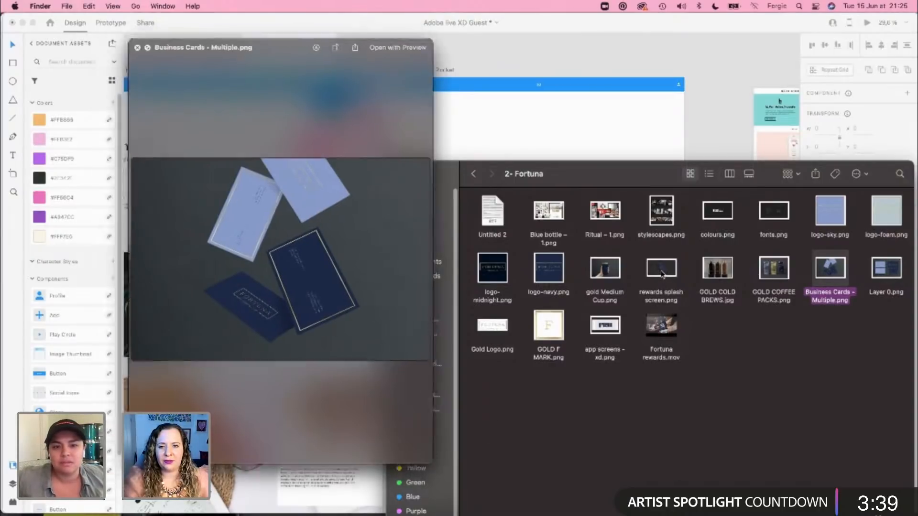
key(space)
Step: Preview rewards splash screen.png and the Fortuna rewards.mov video
click(662, 271)
key(space)
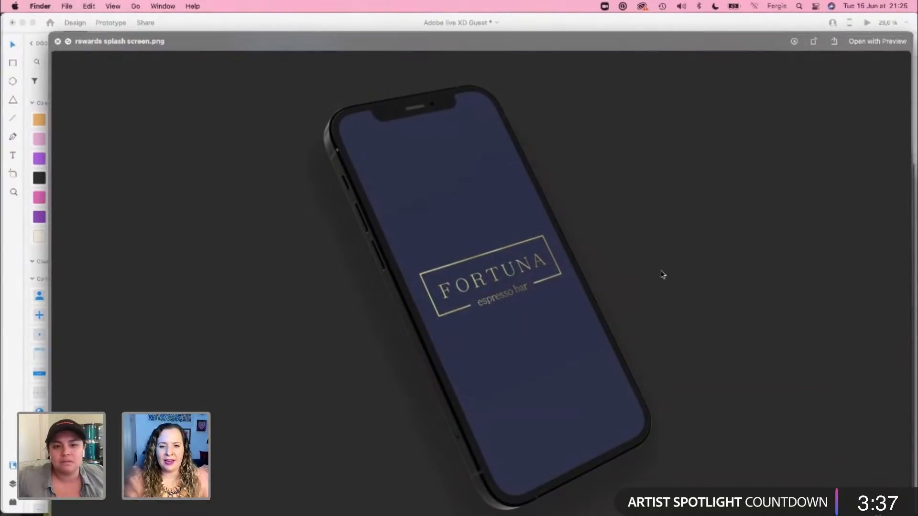
key(space)
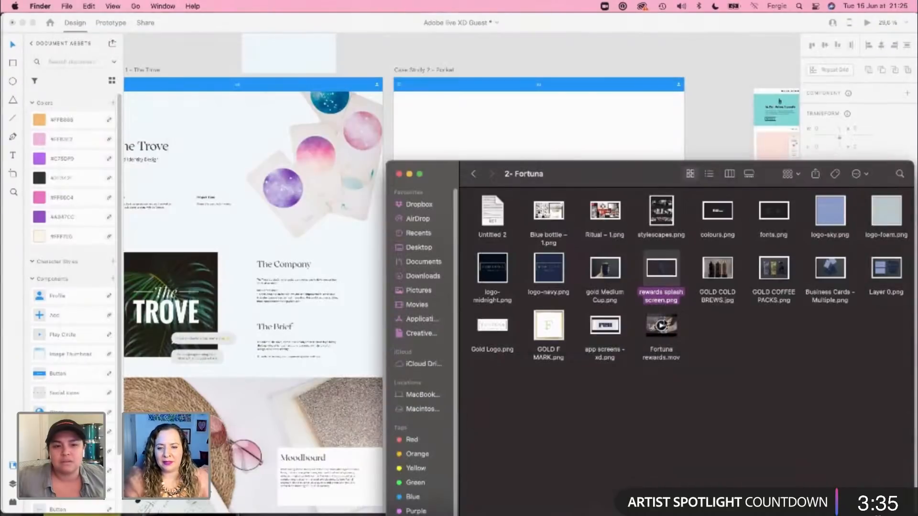
click(675, 325)
key(space)
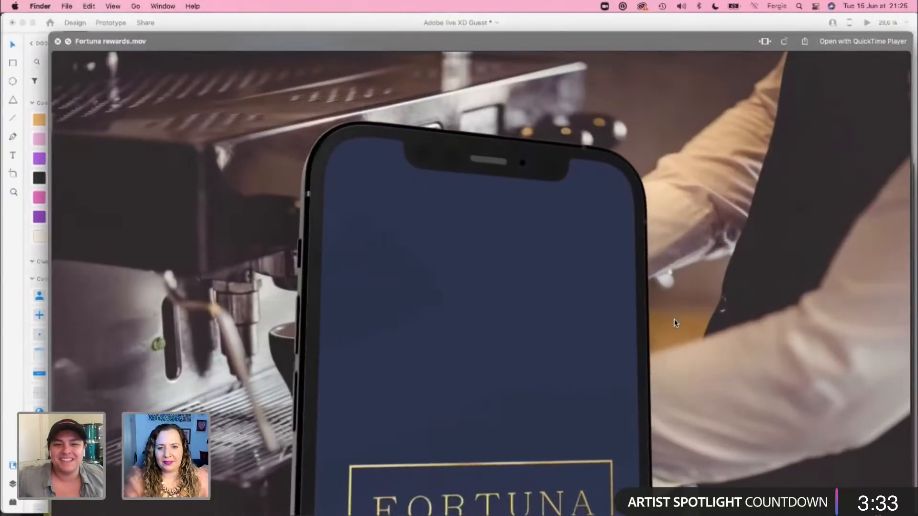
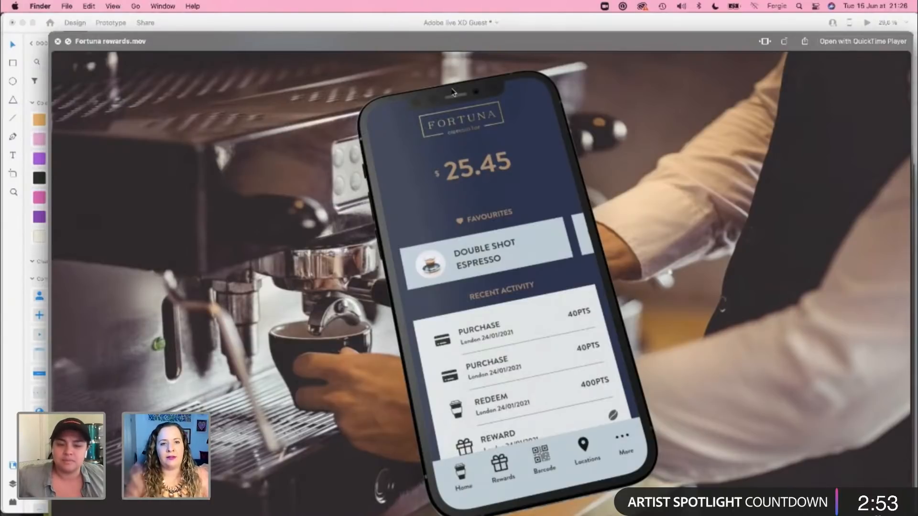
Step: Close the Fortuna rewards video preview and extend the Case Study 2 – Pocket artboard downward to a height of about 9140 px
key(space)
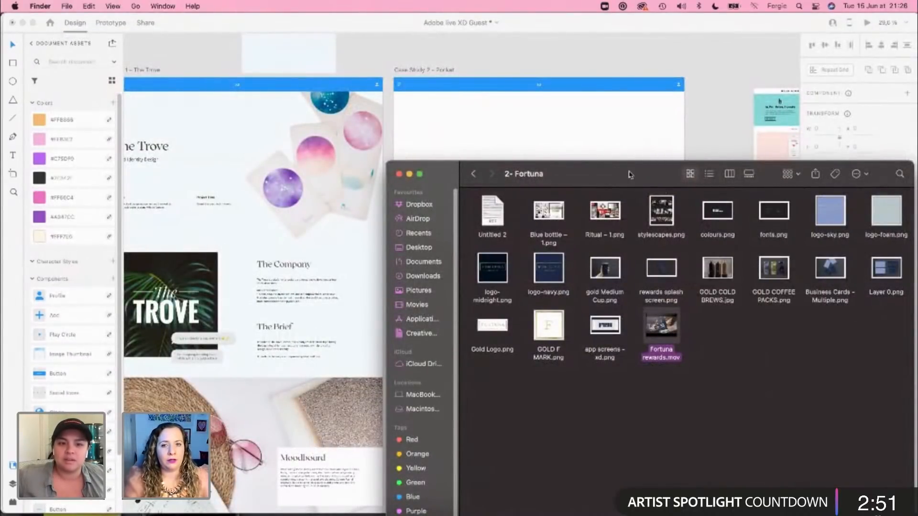
click(700, 74)
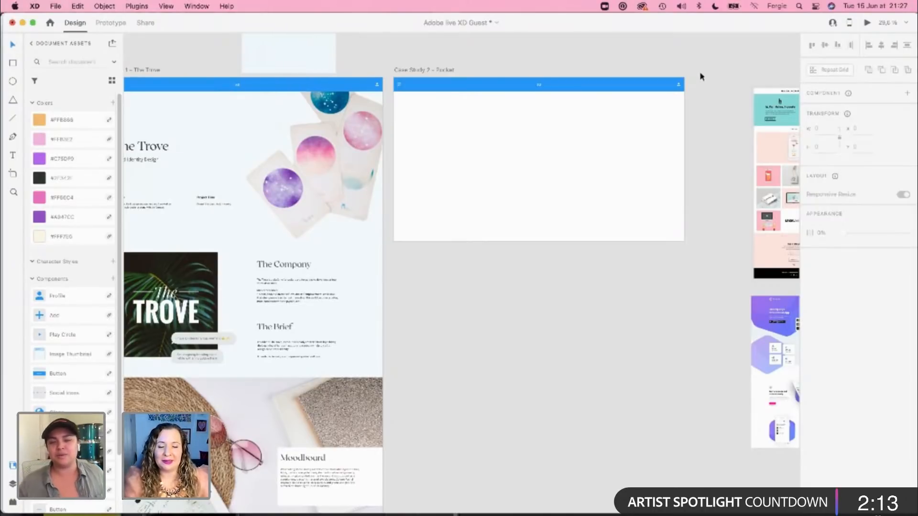
click(439, 69)
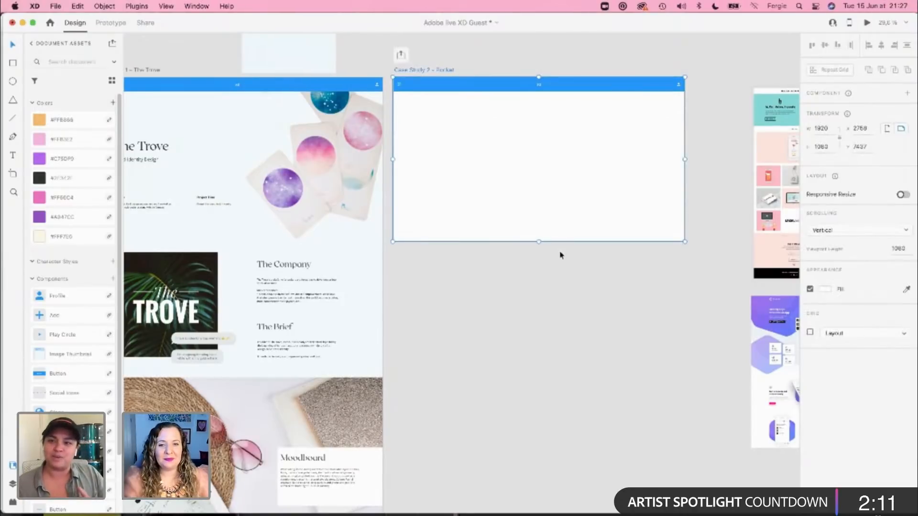
drag(539, 241, 566, 436)
scroll(568, 268, up, 20)
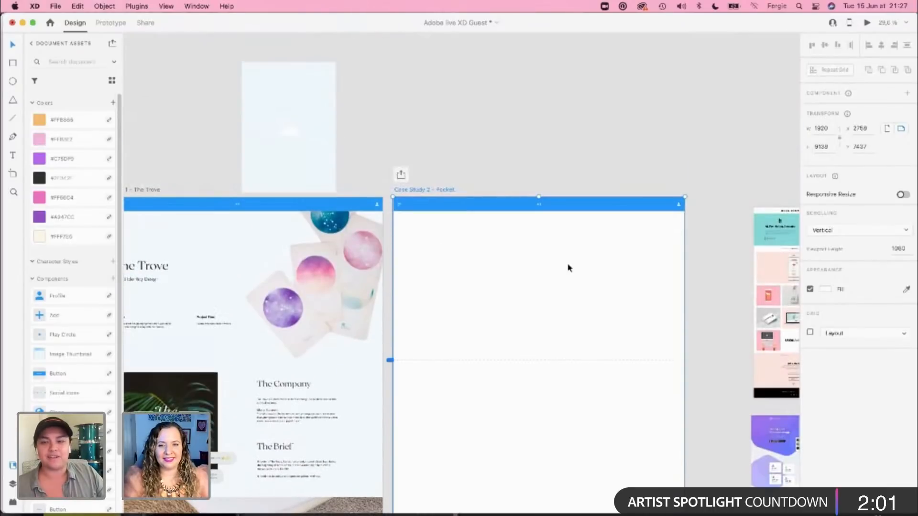
Step: Examine the web page layout references beside the Case Study 2 – Pocket artboard for ideas on structuring the page
click(569, 278)
drag(570, 285, 476, 210)
scroll(426, 258, up, 3)
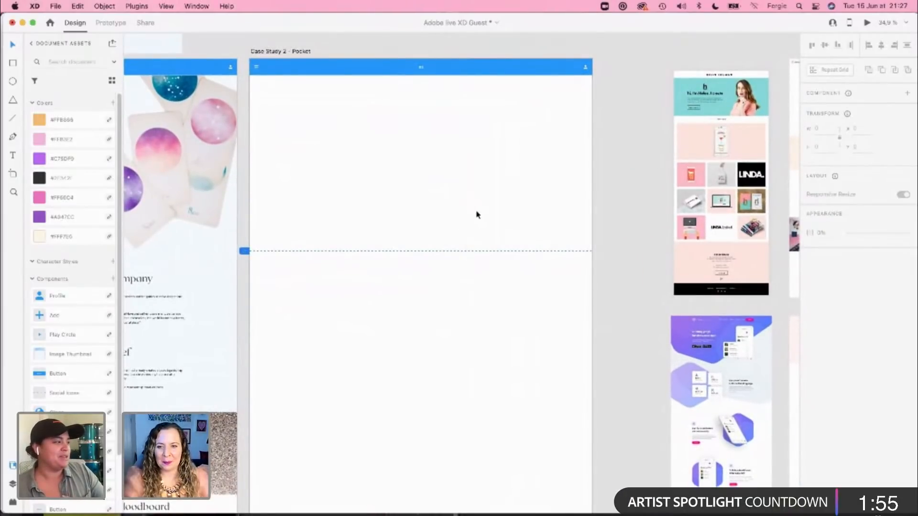
scroll(729, 354, up, 4)
scroll(728, 353, down, 4)
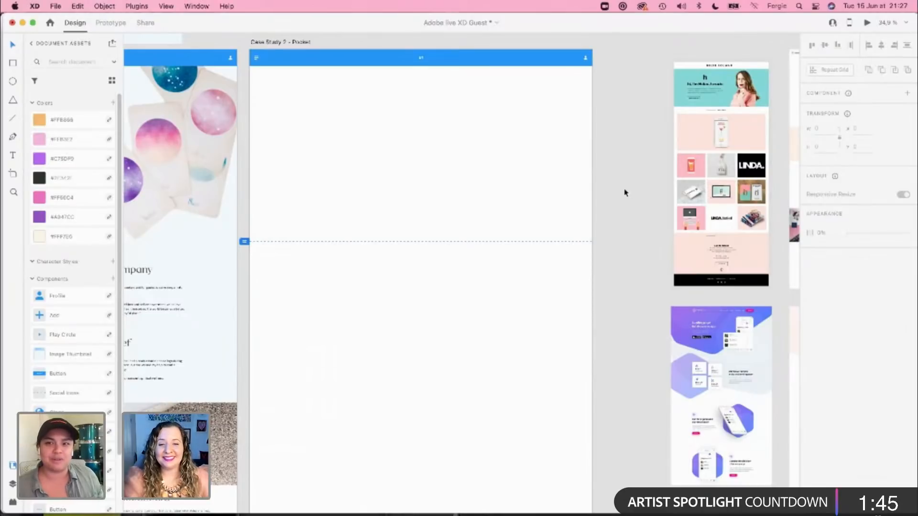
scroll(626, 287, up, 1)
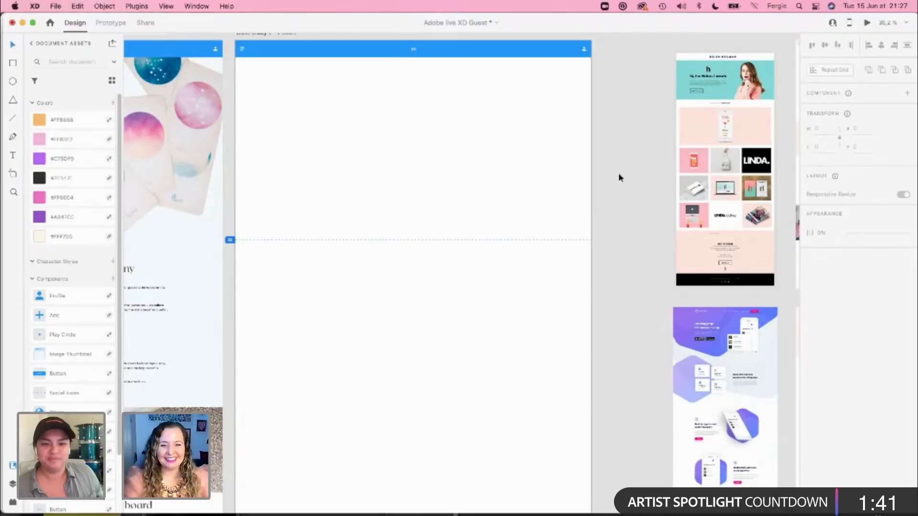
drag(616, 128, 631, 176)
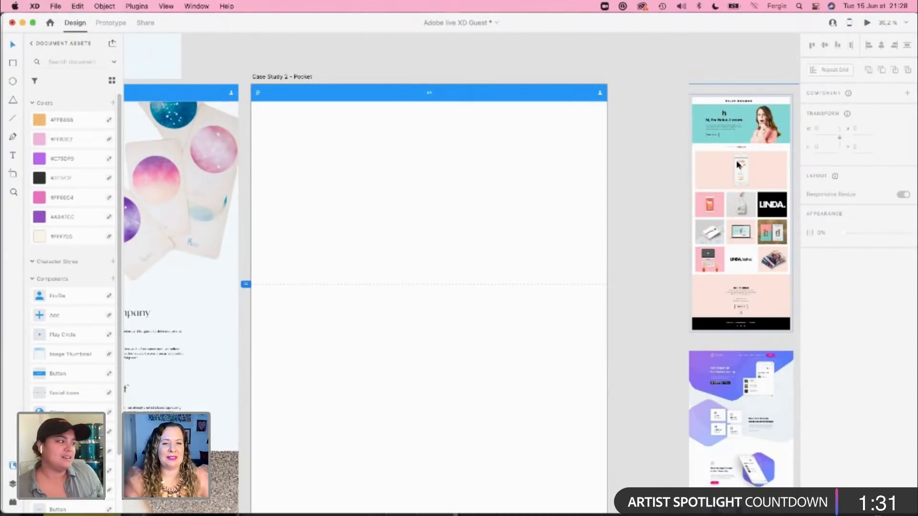
click(663, 135)
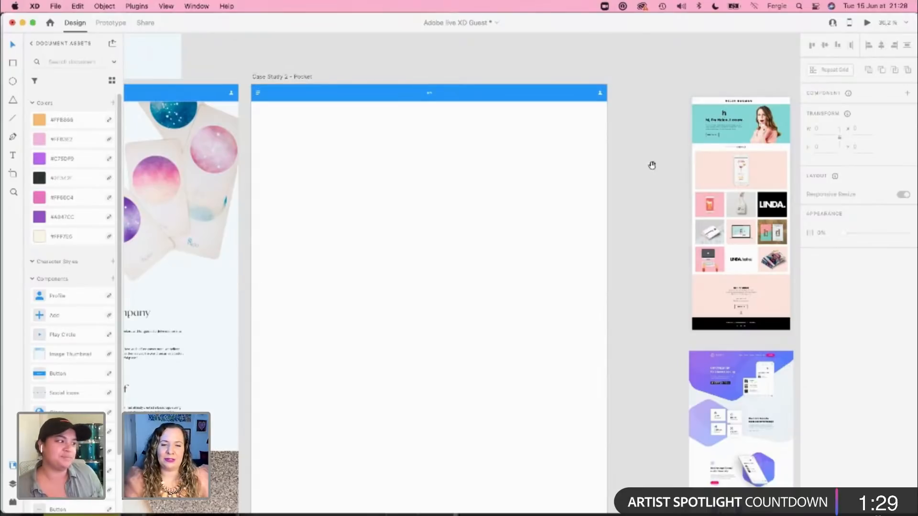
drag(652, 165, 437, 155)
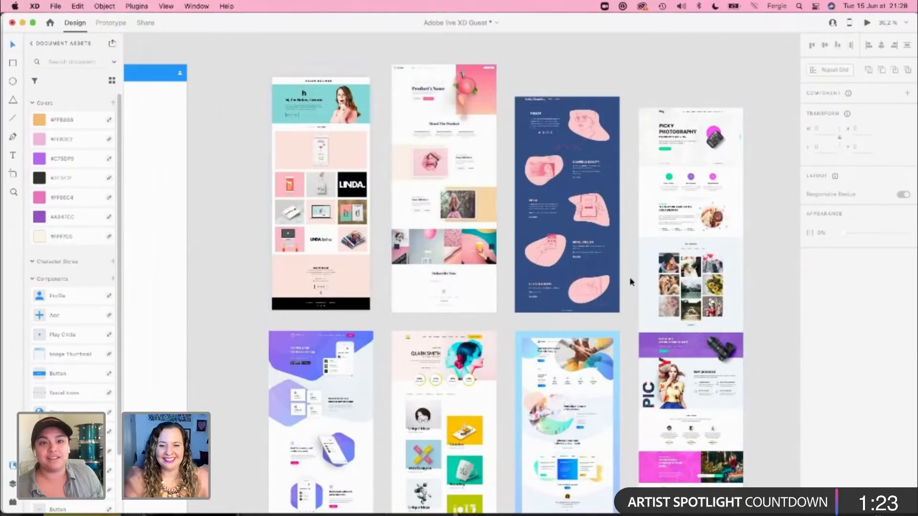
scroll(652, 382, up, 3)
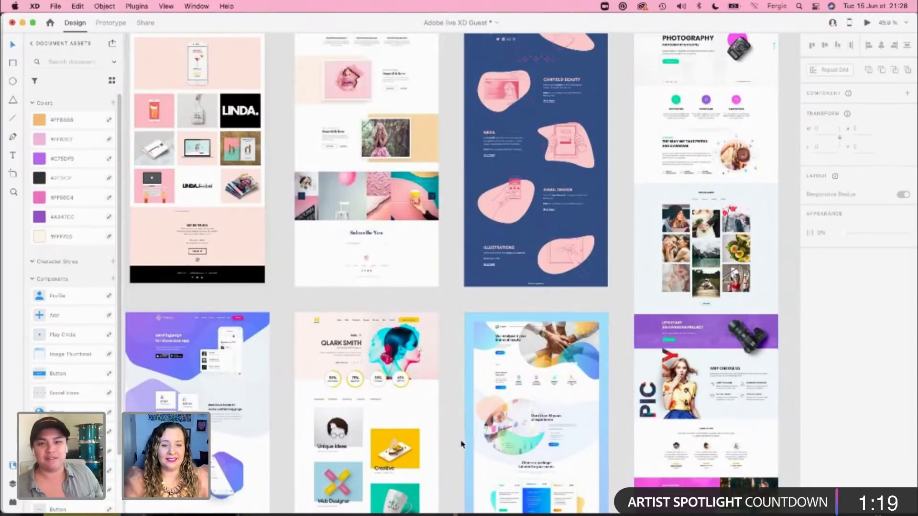
scroll(461, 445, down, 5)
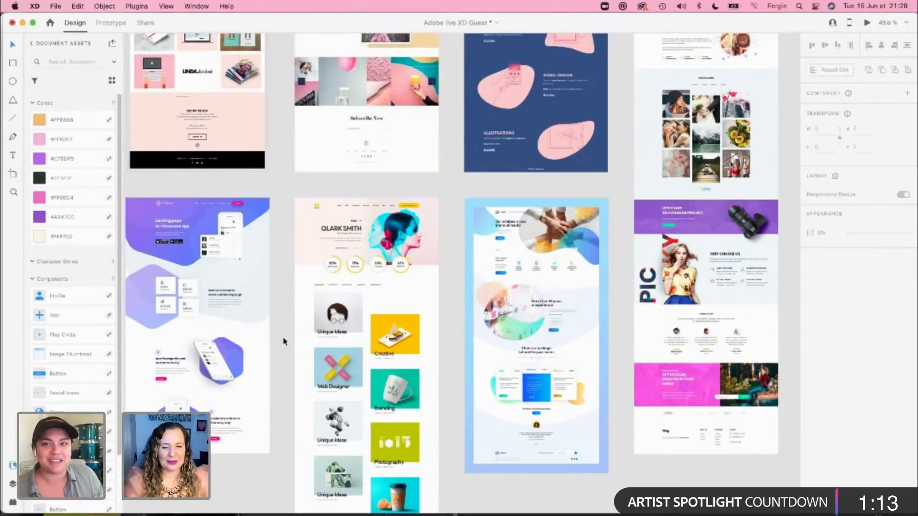
drag(284, 341, 581, 346)
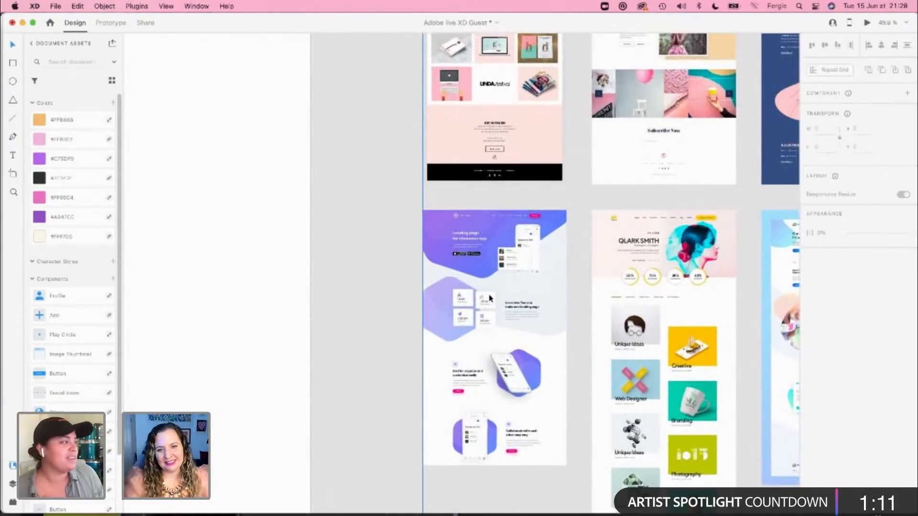
click(486, 337)
drag(446, 292, 569, 311)
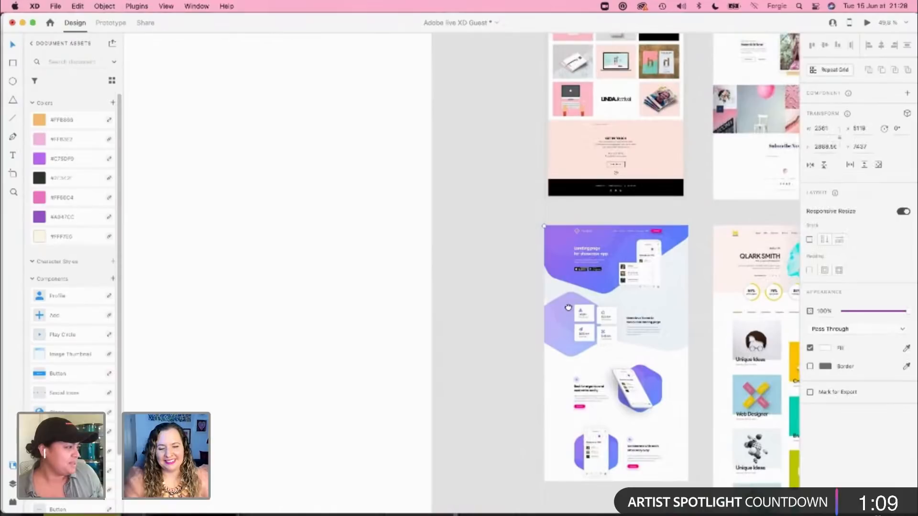
scroll(569, 311, down, 1)
scroll(568, 311, down, 4)
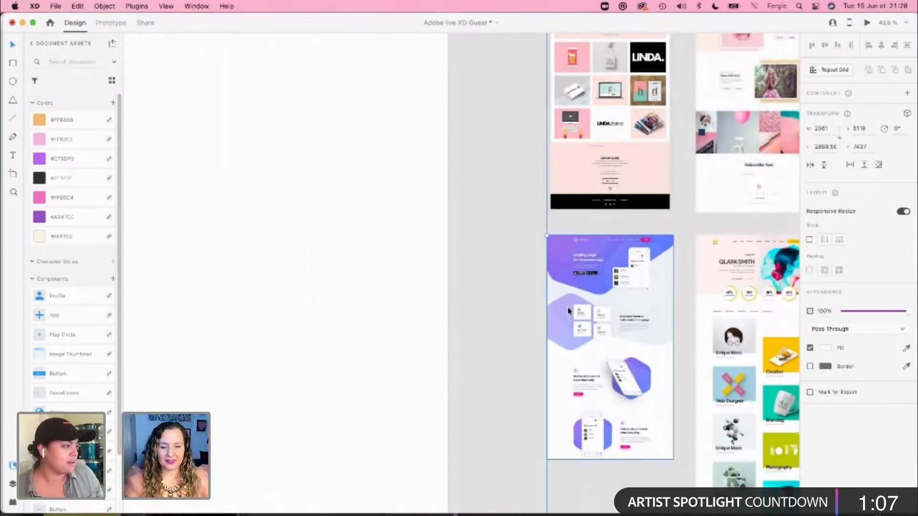
drag(523, 196, 570, 236)
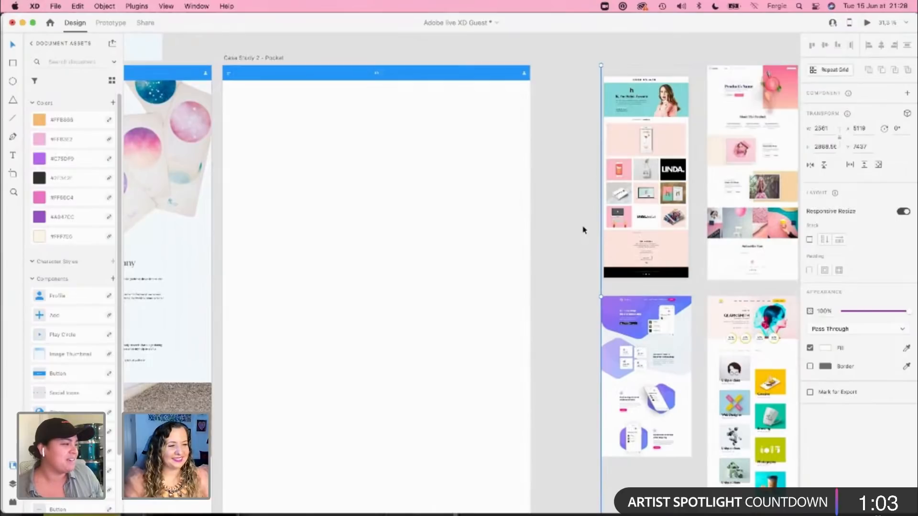
click(571, 208)
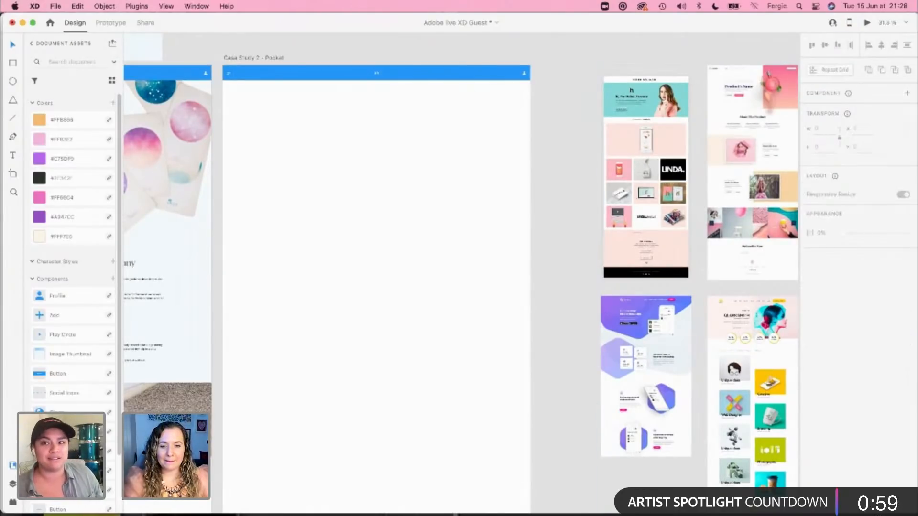
Step: Switch to Finder and open the 1- Pocket folder inside Case Studies
click(478, 515)
click(720, 390)
key(super+Up)
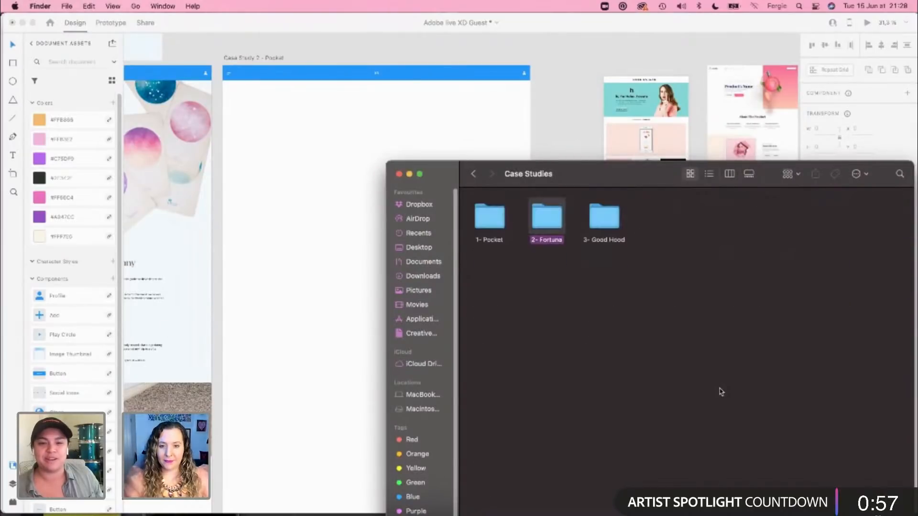
double_click(492, 218)
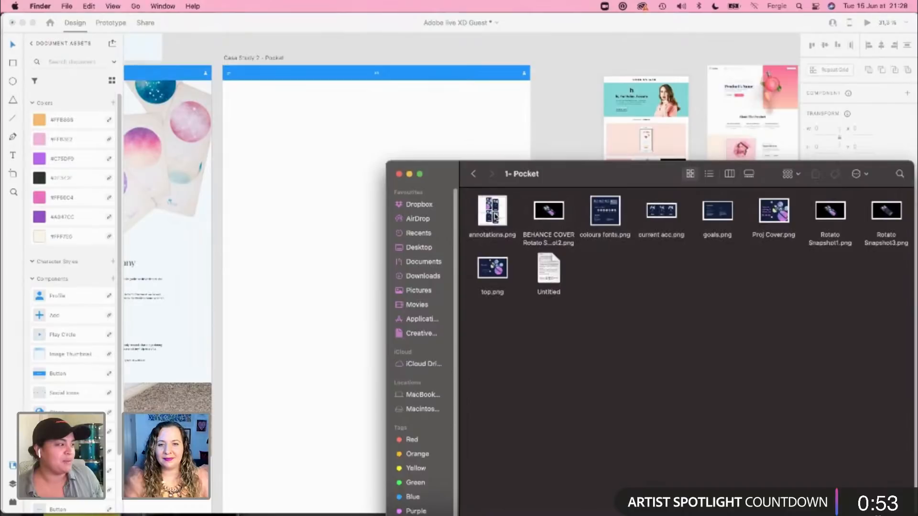
Step: Preview top.png and Proj Cover.png in the 1- Pocket folder to compare the candidate header images
click(493, 277)
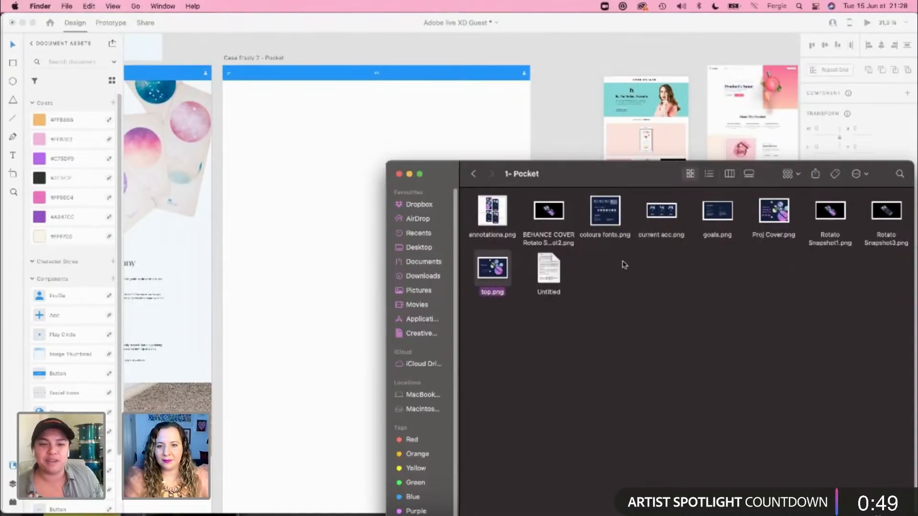
key(space)
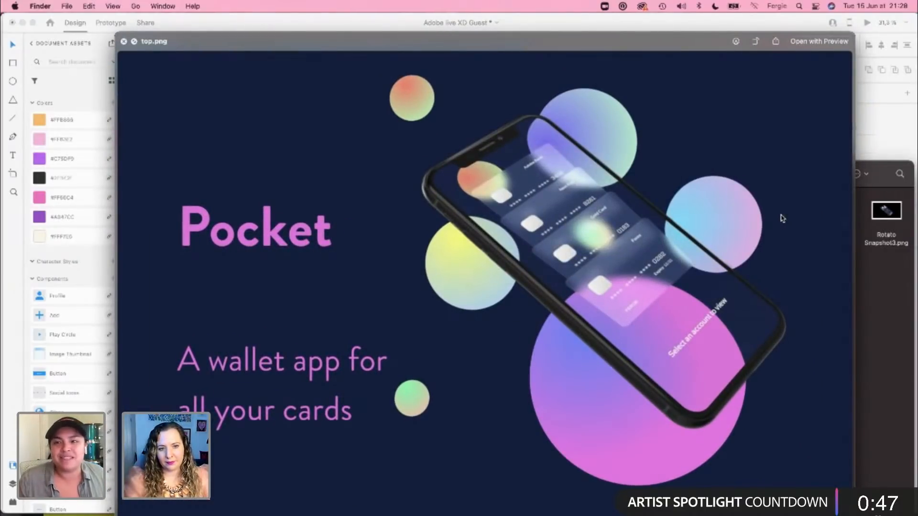
key(space)
click(784, 218)
key(space)
key(space)
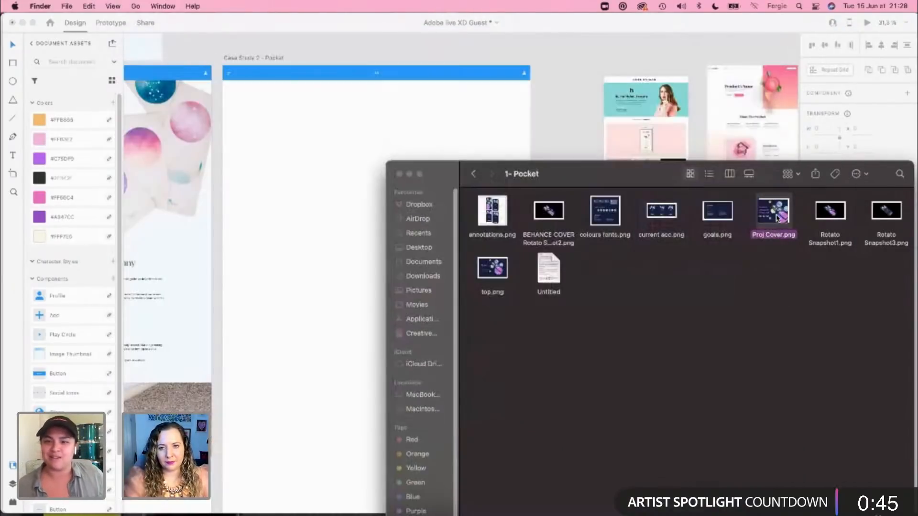
key(space)
key(space)
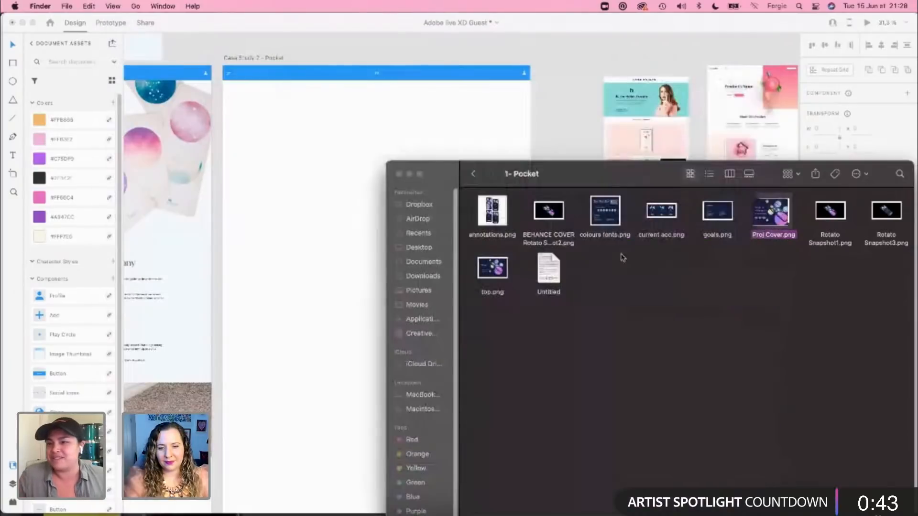
click(481, 276)
key(space)
key(space)
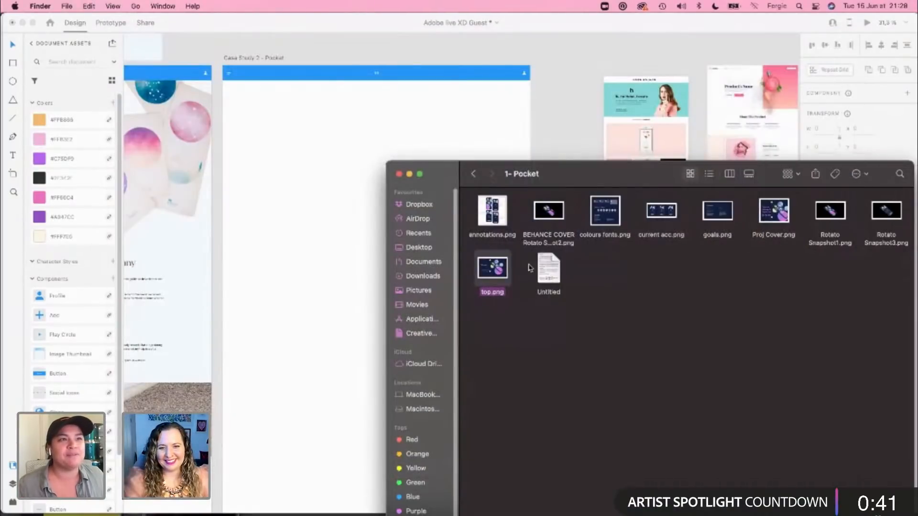
Step: Place top.png from Finder on the Case Study 2 – Pocket artboard, full width directly beneath the blue navigation bar
click(552, 351)
drag(493, 268, 325, 181)
click(311, 178)
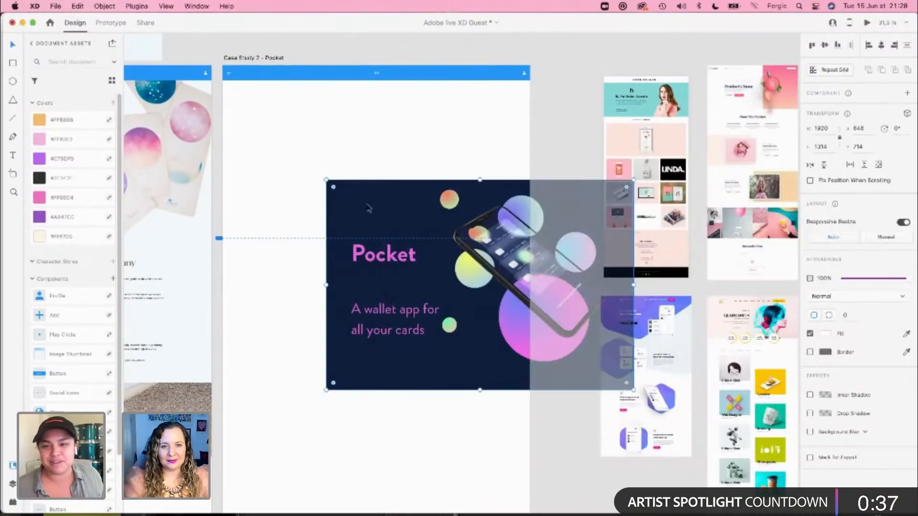
drag(406, 208, 309, 121)
drag(310, 118, 309, 116)
scroll(350, 172, up, 1)
scroll(350, 174, up, 3)
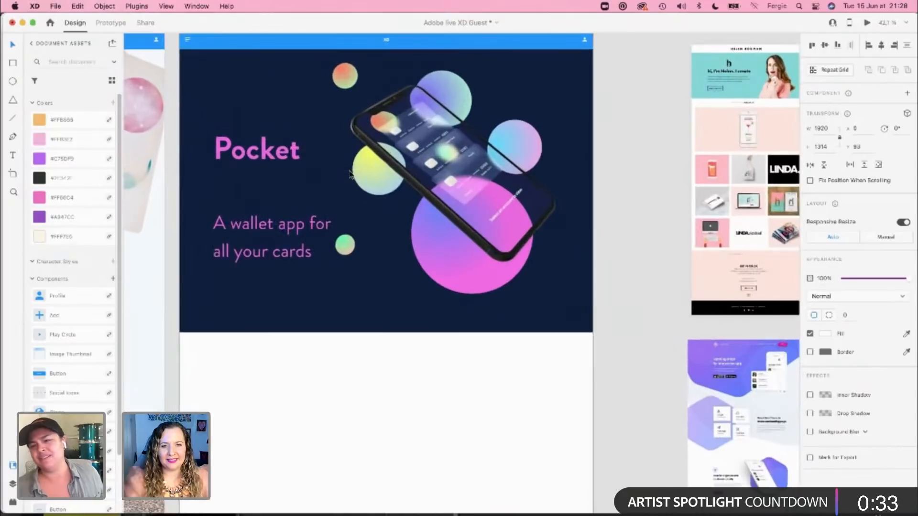
scroll(392, 156, left, 2)
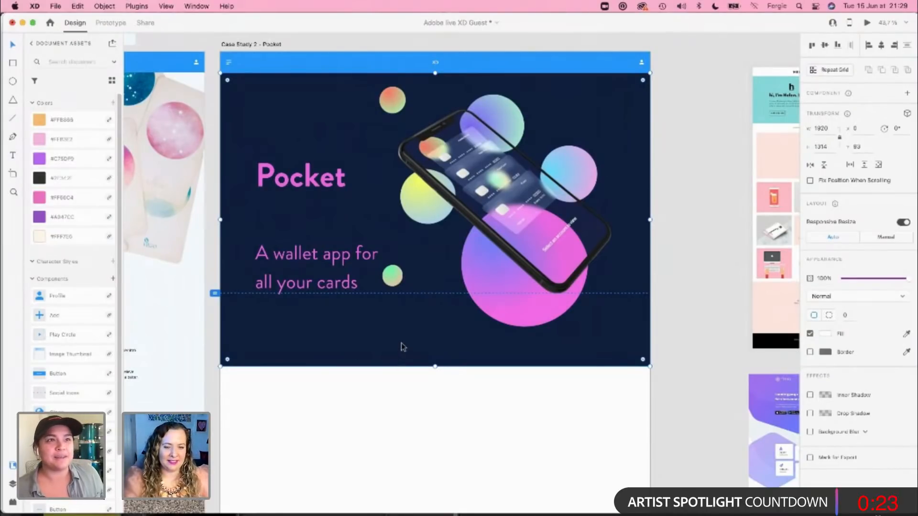
Step: Open the placed Pocket header image in Photoshop for editing
right_click(372, 335)
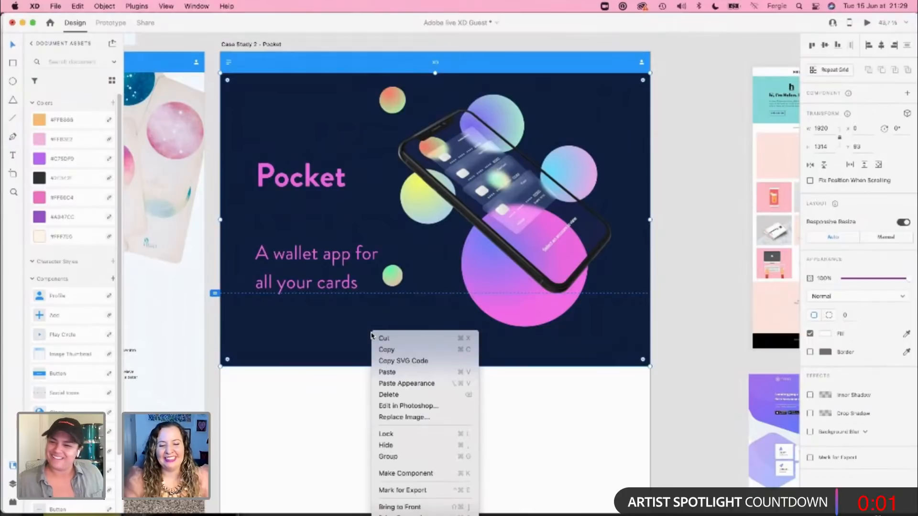
click(407, 406)
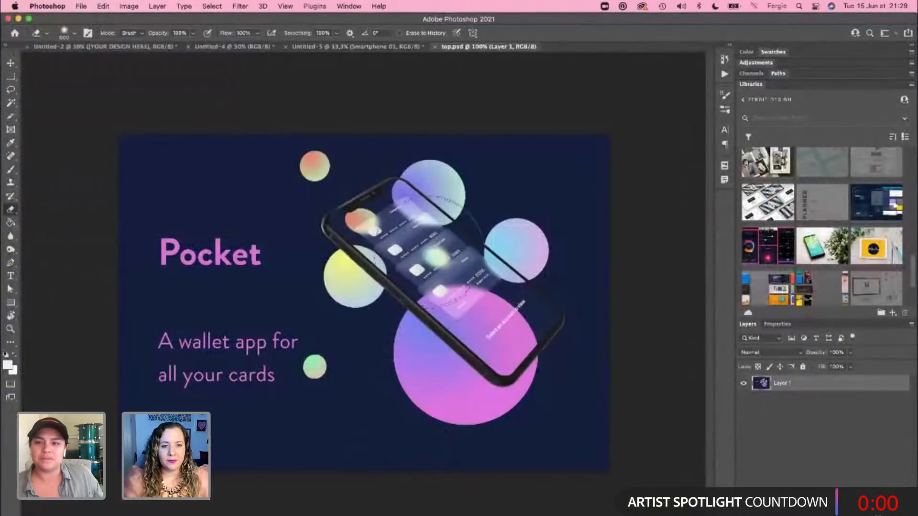
Step: Select the navy background around the artwork with the Magic Wand at tolerance 10, delete it and clear the selection
key(w)
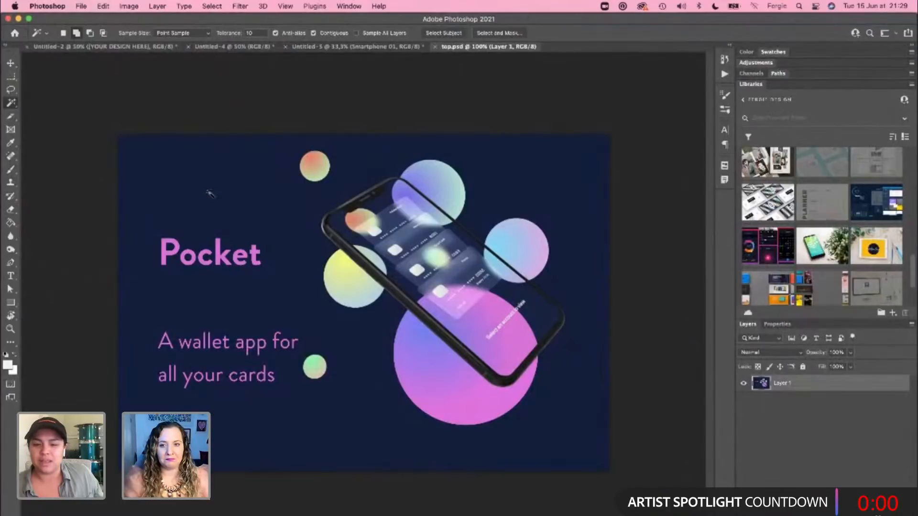
click(209, 197)
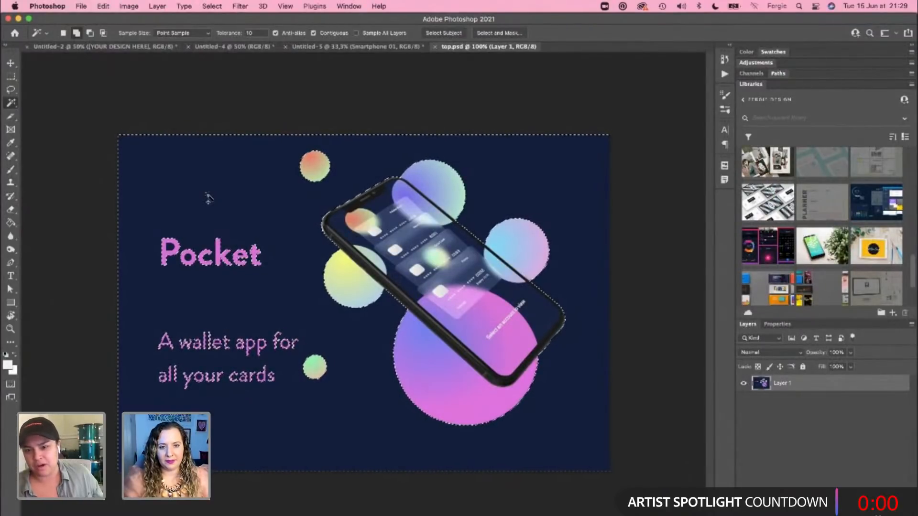
key(super+d)
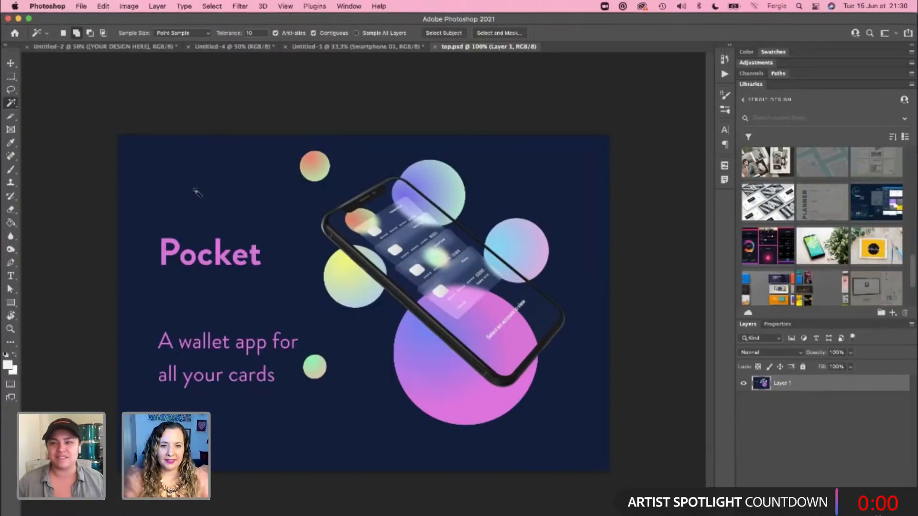
click(197, 205)
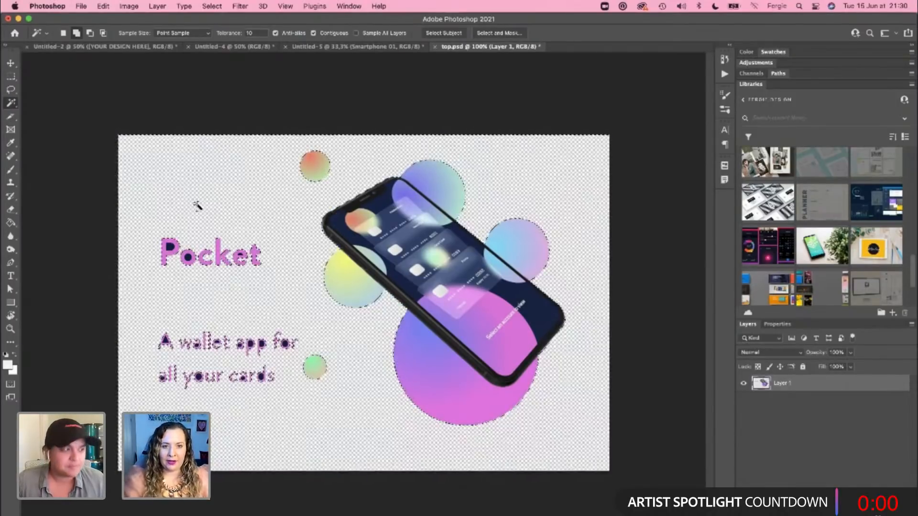
key(Delete)
key(super+d)
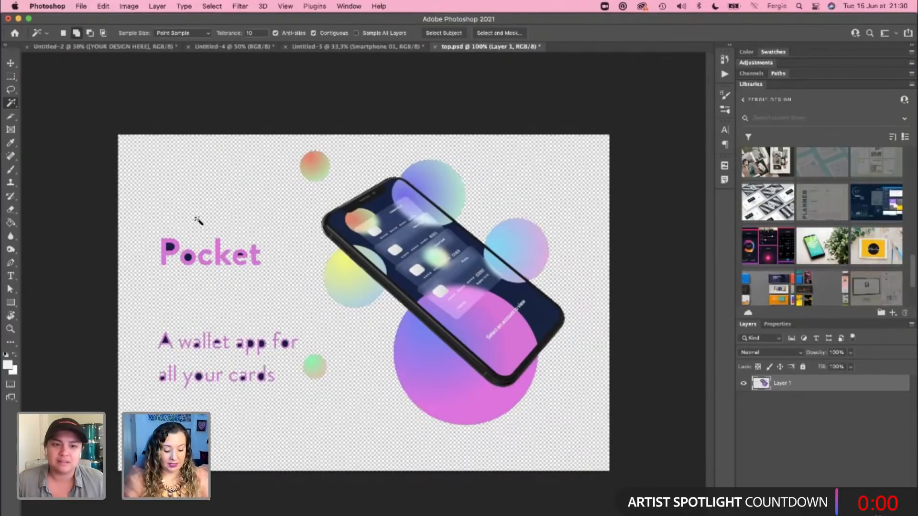
Step: Erase the large Pocket title from the image with the Eraser and reduce the brush size to 175
key(e)
mouse_move(153, 246)
mouse_down()
mouse_move(233, 271)
mouse_move(236, 239)
mouse_move(268, 256)
mouse_up()
key(bracketleft)
key(bracketleft)
key(bracketleft)
key(bracketleft)
key(bracketleft)
key(bracketleft)
key(bracketleft)
key(bracketleft)
key(bracketleft)
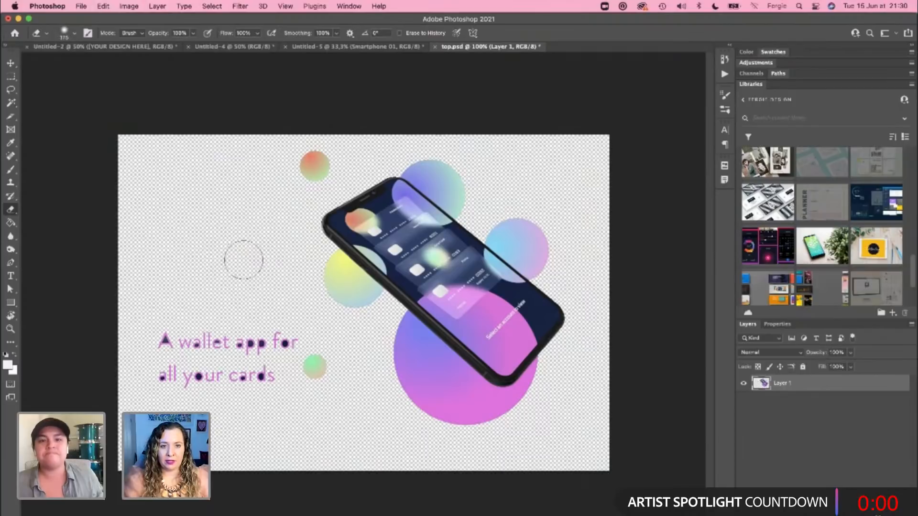
Step: Erase the tagline "A wallet app for all your cards" from the image, save top.psd and switch back to Adobe XD
mouse_move(270, 335)
mouse_down()
mouse_move(285, 346)
mouse_move(293, 337)
mouse_move(271, 361)
mouse_move(193, 343)
mouse_move(247, 335)
mouse_move(159, 328)
mouse_up()
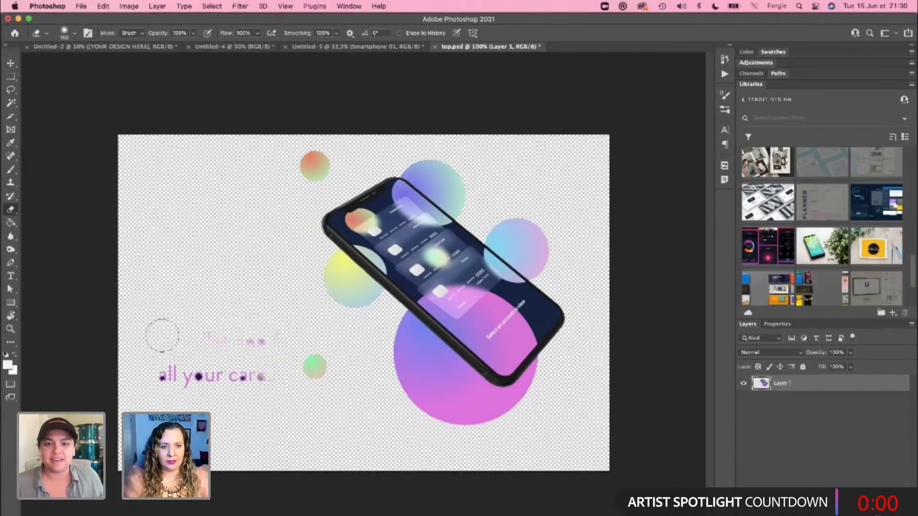
mouse_move(159, 378)
mouse_down()
mouse_move(266, 364)
mouse_move(280, 340)
mouse_move(280, 331)
mouse_move(219, 332)
mouse_move(278, 328)
mouse_move(276, 355)
mouse_move(205, 390)
mouse_move(234, 375)
mouse_move(197, 326)
mouse_move(210, 342)
mouse_move(202, 315)
mouse_move(237, 335)
mouse_move(289, 330)
mouse_move(244, 374)
mouse_move(245, 386)
mouse_move(233, 344)
mouse_move(222, 389)
mouse_up()
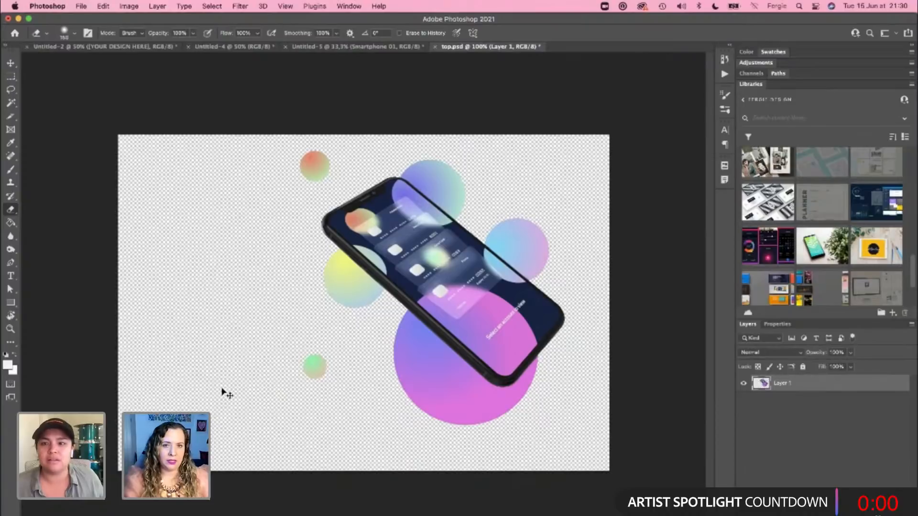
key(super+s)
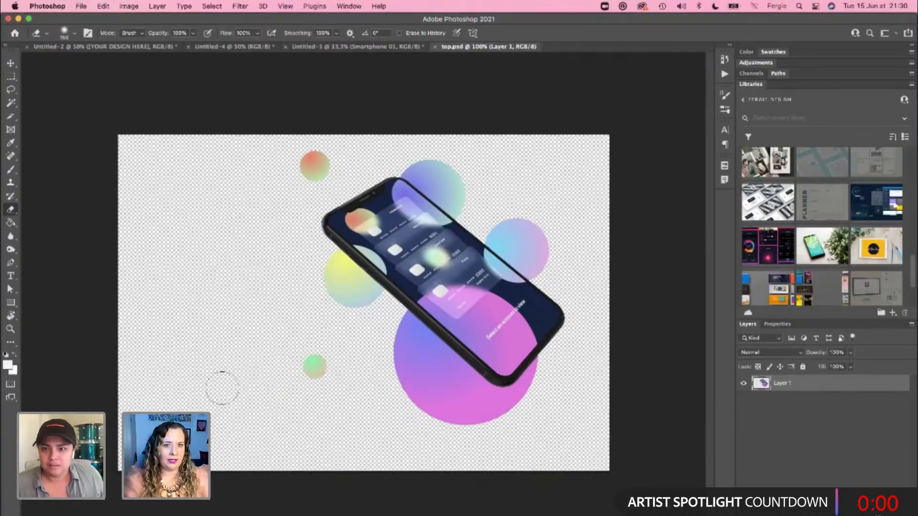
key(super+Tab)
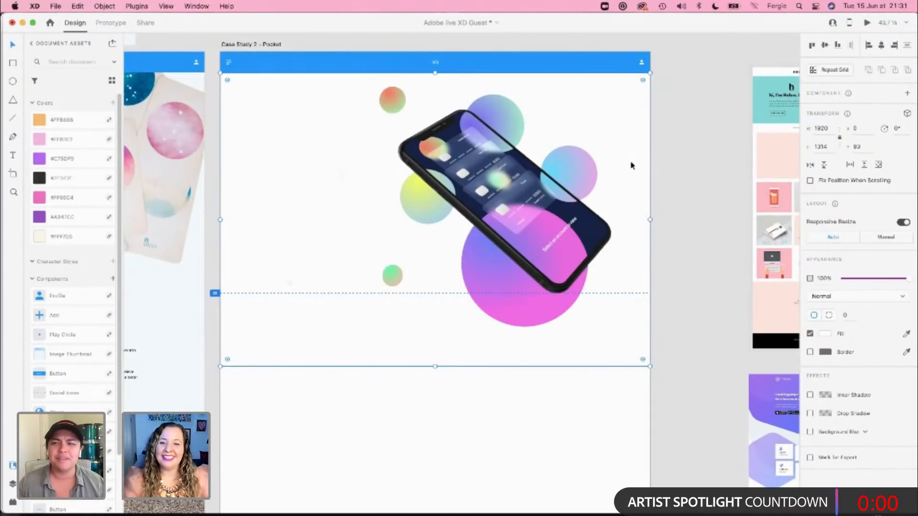
Step: Shift the Pocket header image horizontally to X 104, keeping it directly beneath the blue navigation bar, and deselect it
click(683, 128)
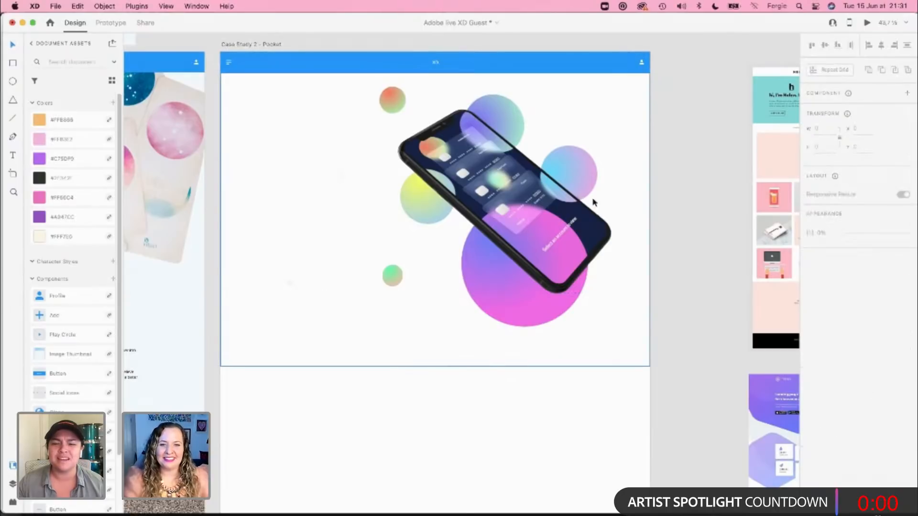
click(501, 190)
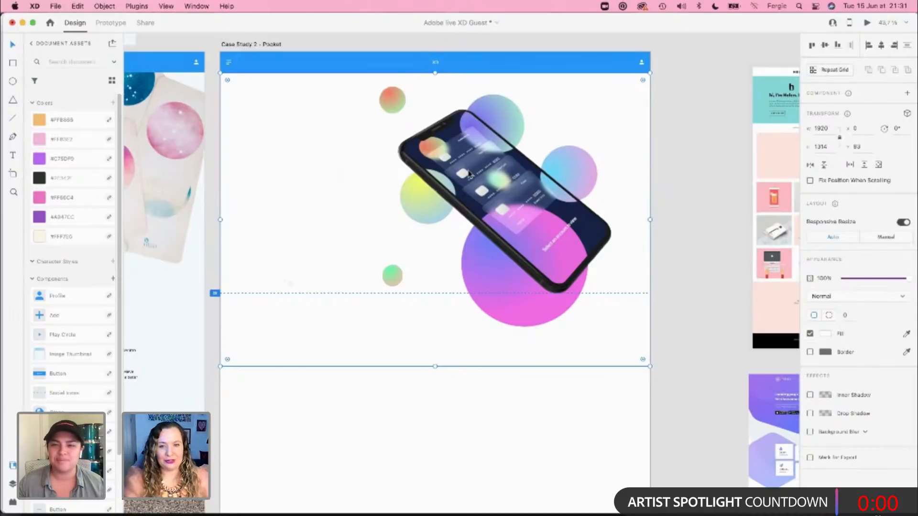
drag(469, 174, 493, 175)
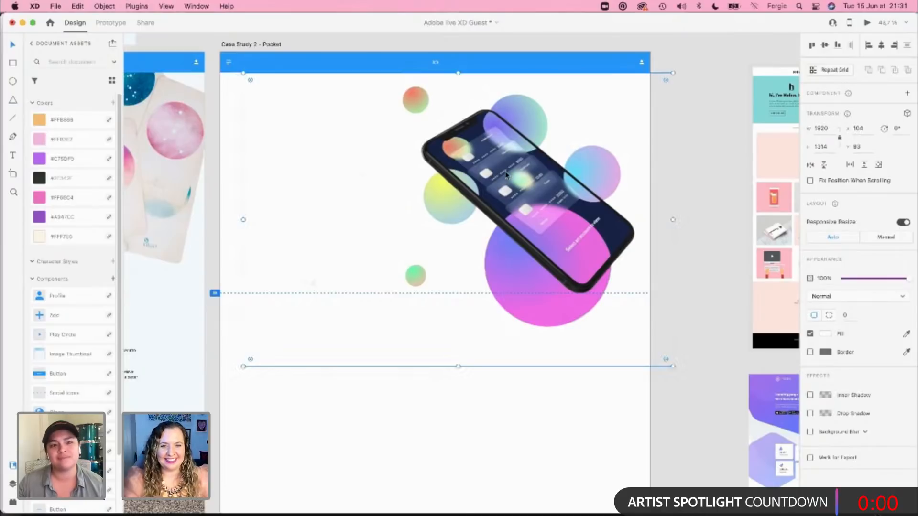
click(580, 382)
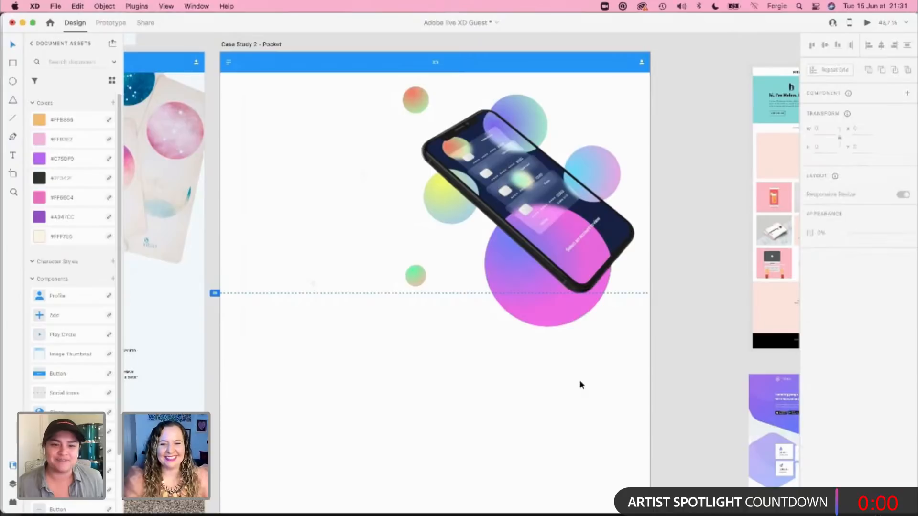
Step: Copy the title block, My Role and Project Time texts from the Trove artboard onto the Case Study 2 – Pocket artboard
drag(305, 245, 656, 261)
click(189, 187)
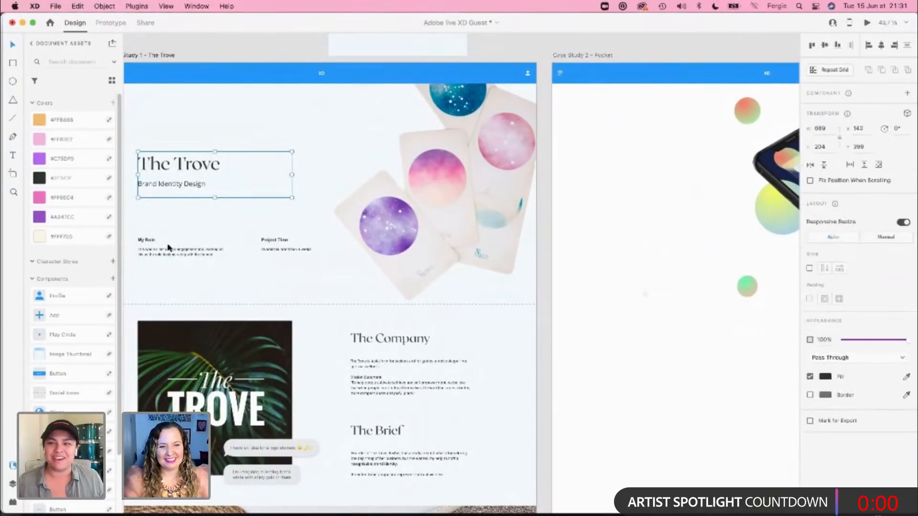
shift+click(213, 252)
shift+click(282, 250)
click(556, 245)
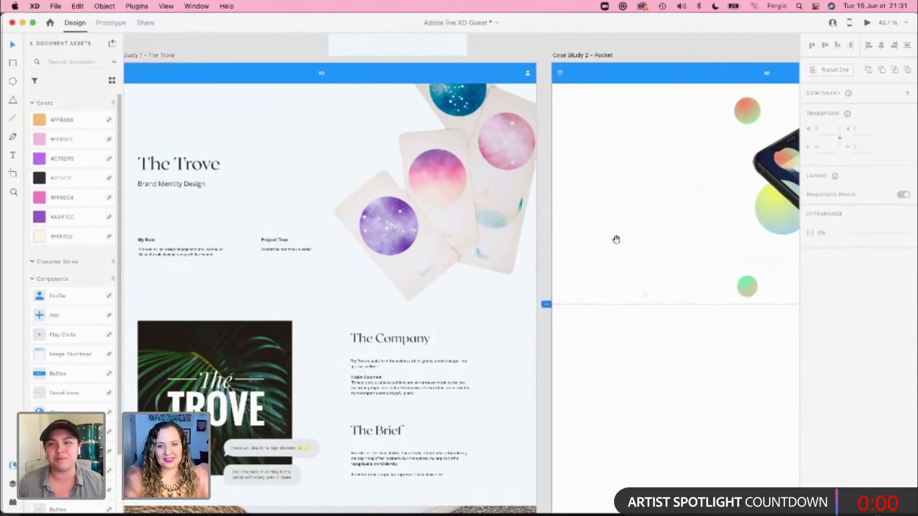
drag(615, 240, 357, 259)
click(358, 258)
key(cmd+v)
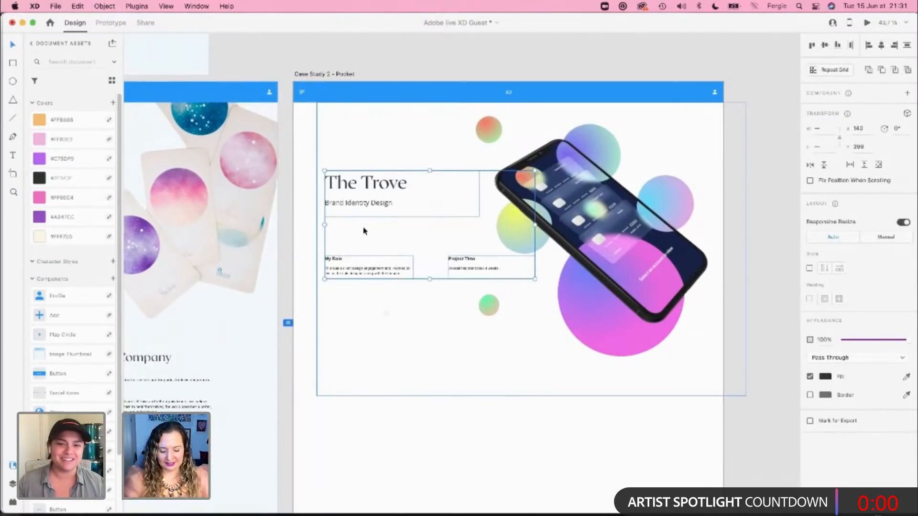
Step: Show the layout grid and change the pasted title to "Pocket"
key(super+shift+apostrophe)
double_click(344, 183)
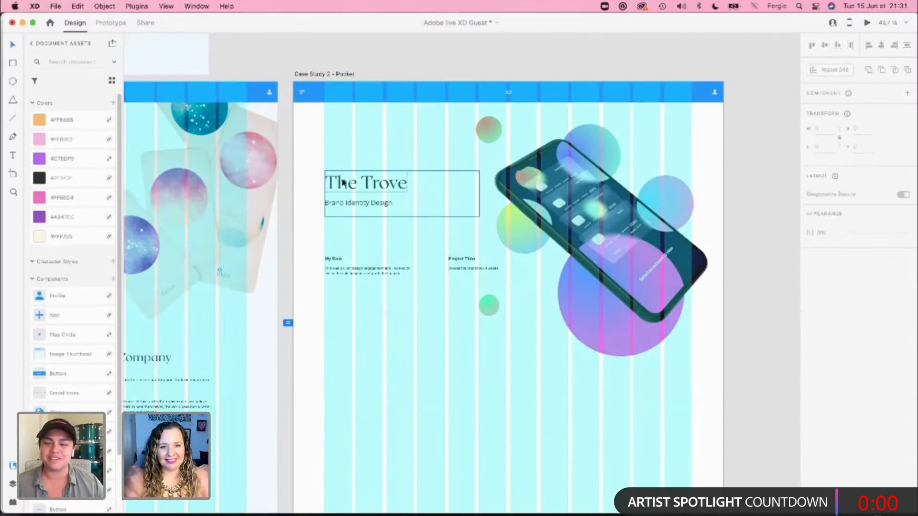
double_click(343, 183)
double_click(344, 183)
text(Pocket)
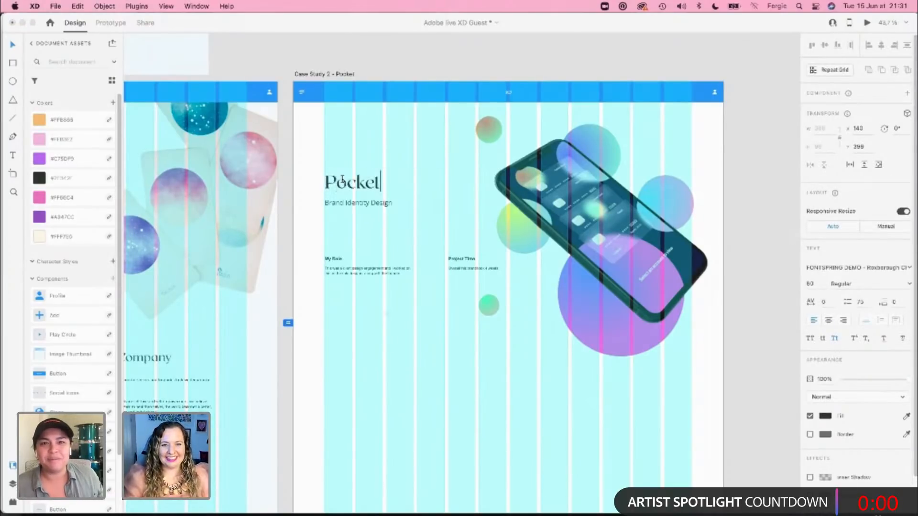
key(Escape)
Step: Change the subtitle beneath the Pocket title to "Wallet mobile application" and deselect it
double_click(349, 205)
text(Wallet)
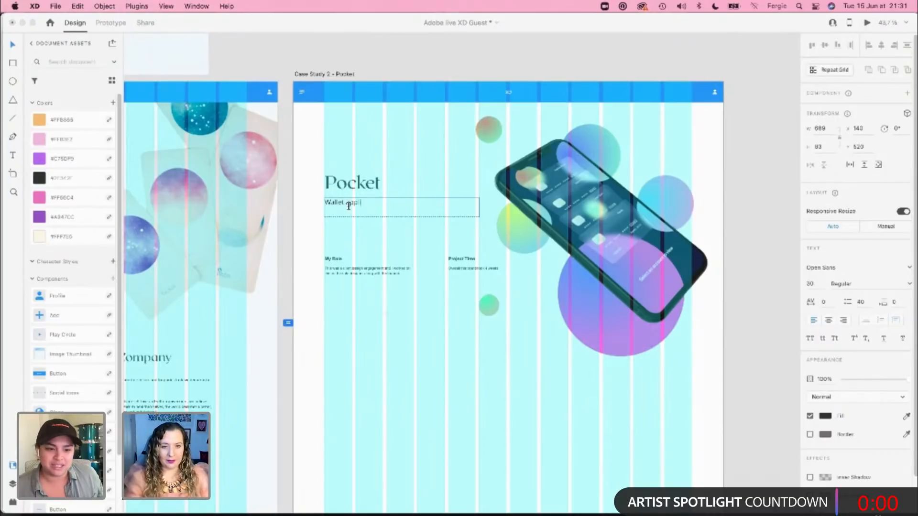
text(app)
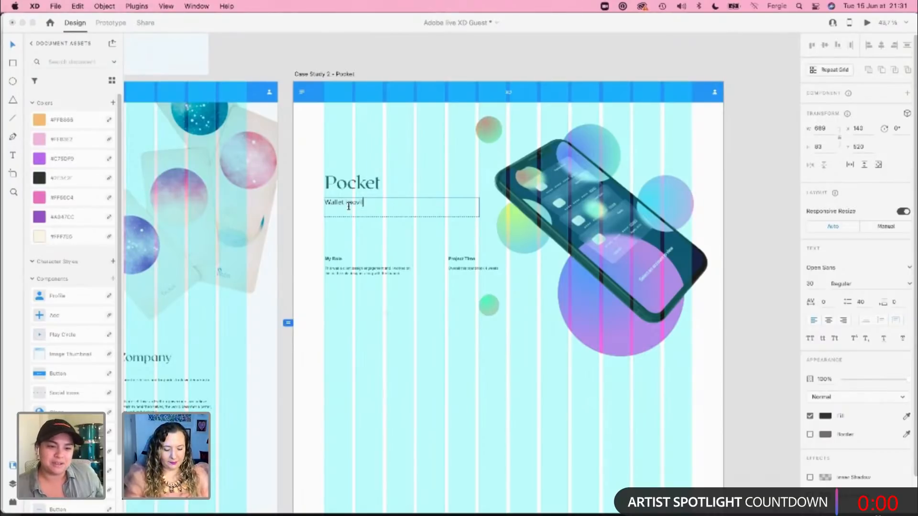
text(bile application)
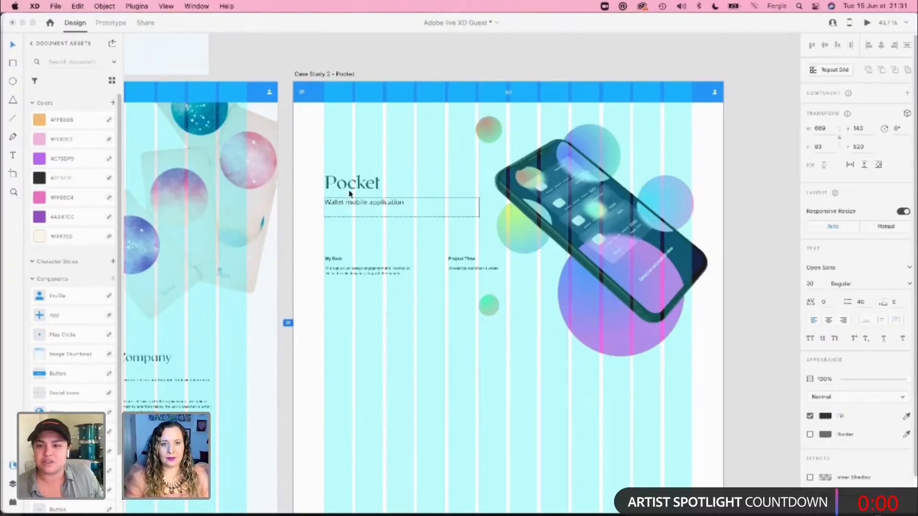
click(317, 58)
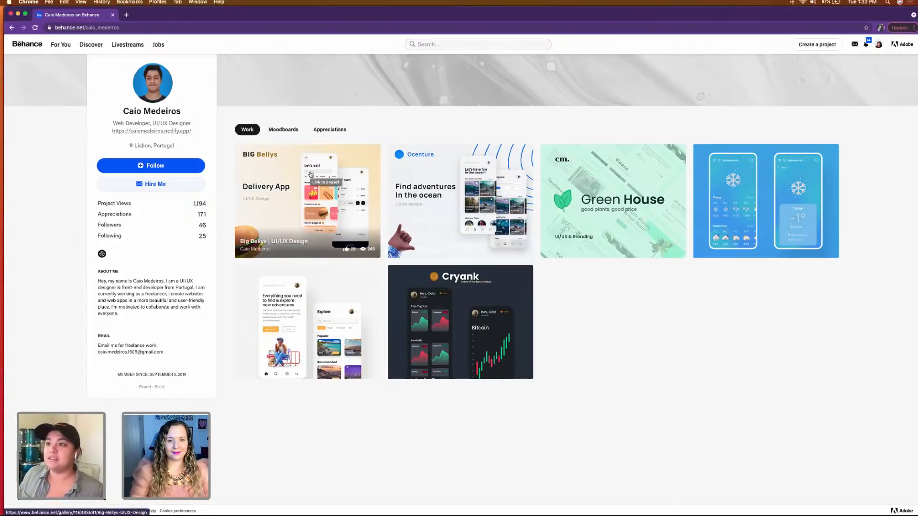
Step: Open the Cryank project from the Behance profile in Chrome and examine its header, UI/UX Design screens, typeface and colors
scroll(174, 226, up, 2)
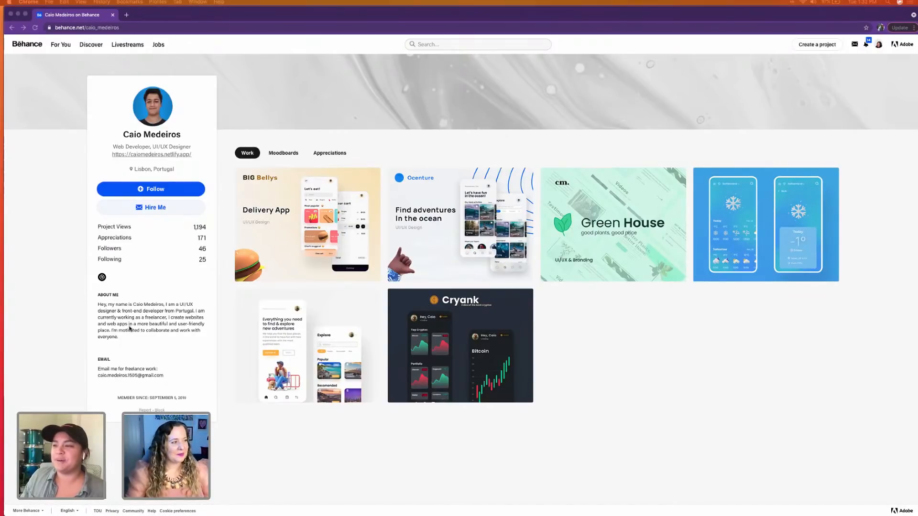
click(627, 378)
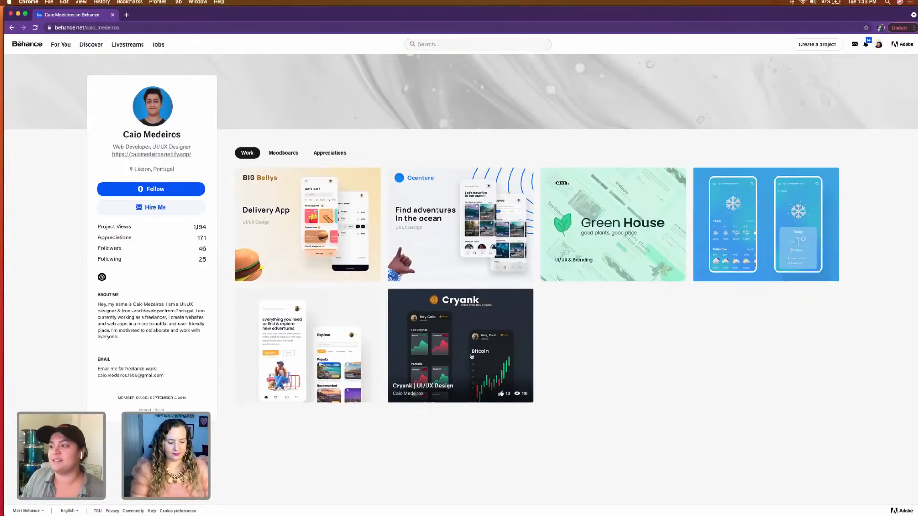
click(457, 330)
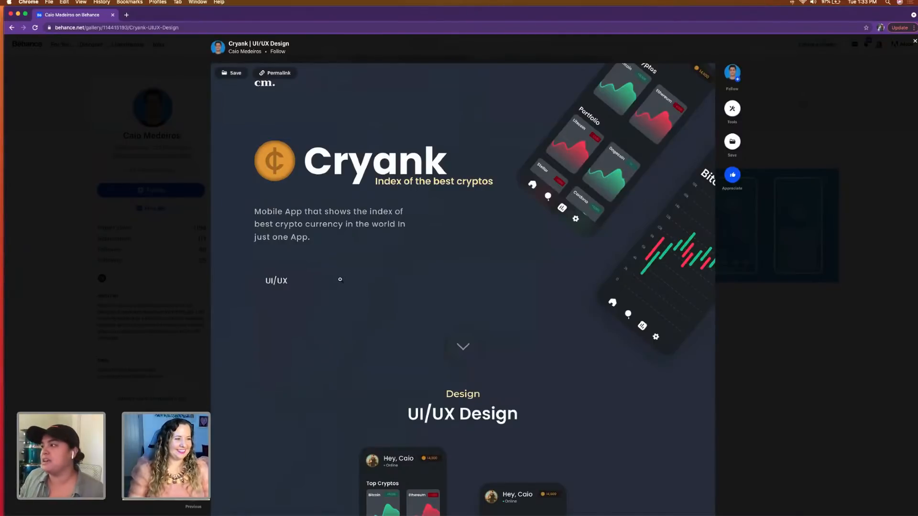
scroll(352, 311, down, 2)
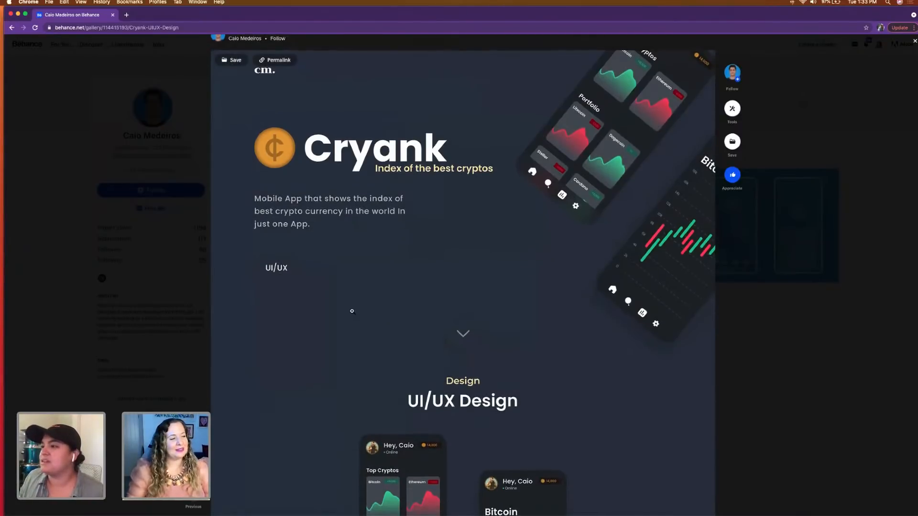
scroll(352, 311, down, 1)
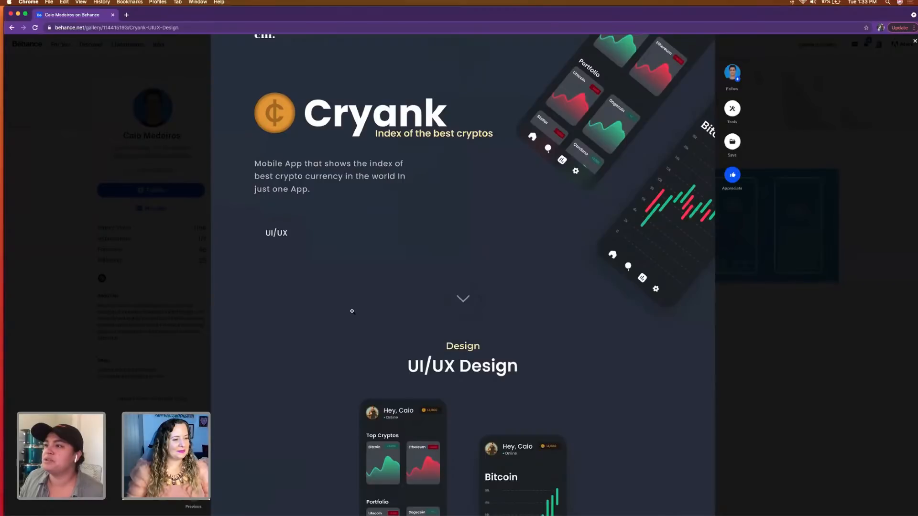
scroll(352, 311, down, 5)
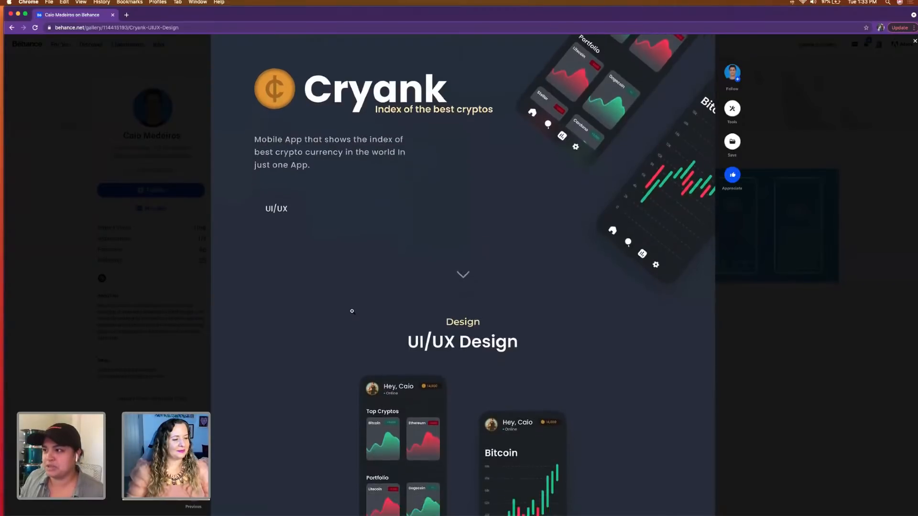
scroll(352, 311, down, 8)
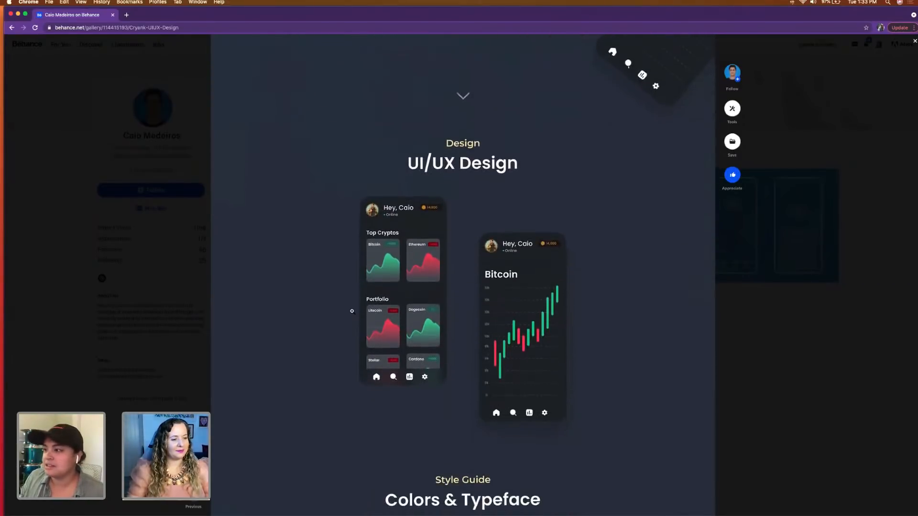
scroll(352, 312, down, 6)
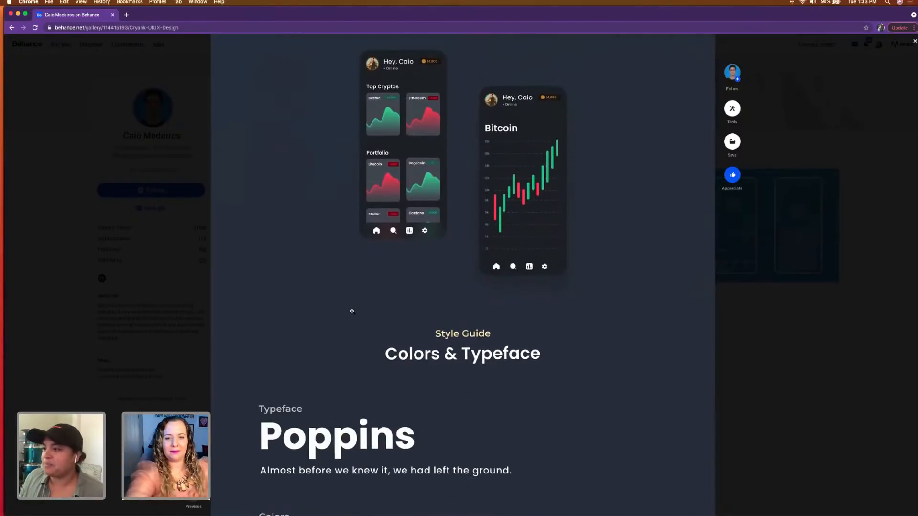
scroll(352, 312, down, 9)
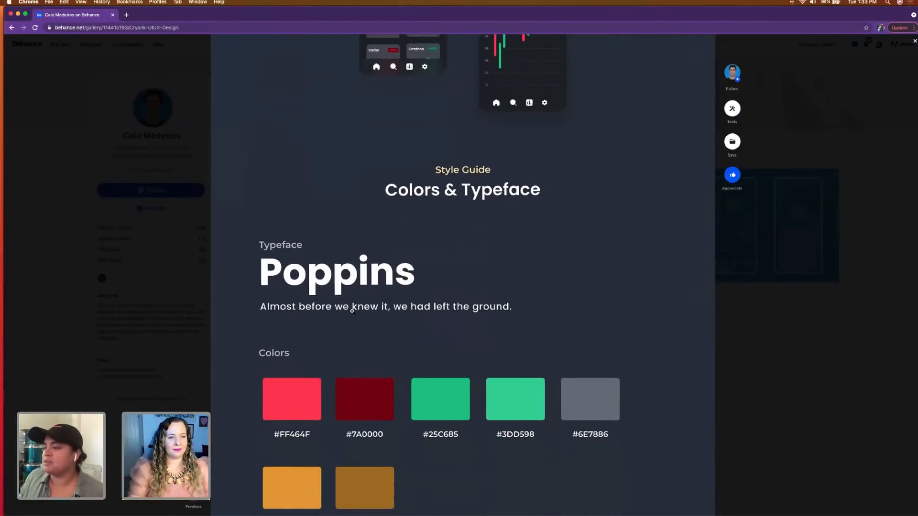
scroll(352, 311, up, 5)
scroll(352, 311, down, 11)
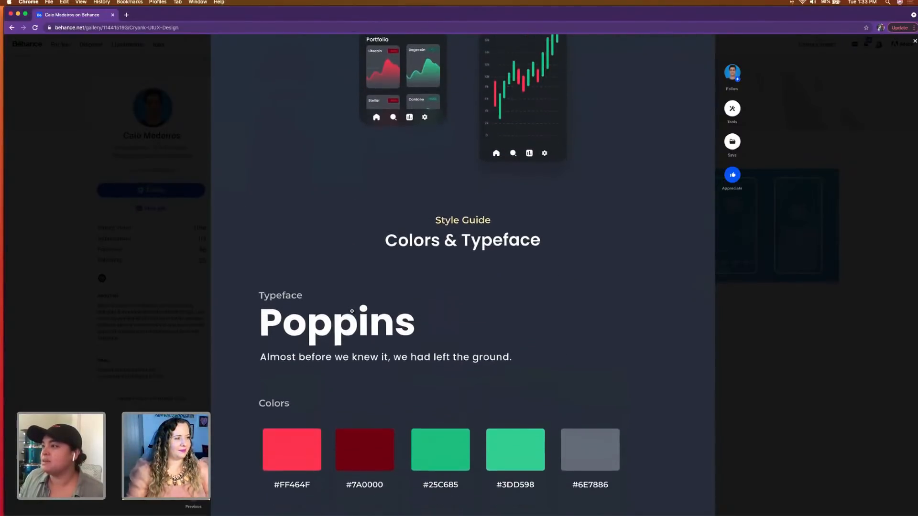
scroll(352, 312, down, 10)
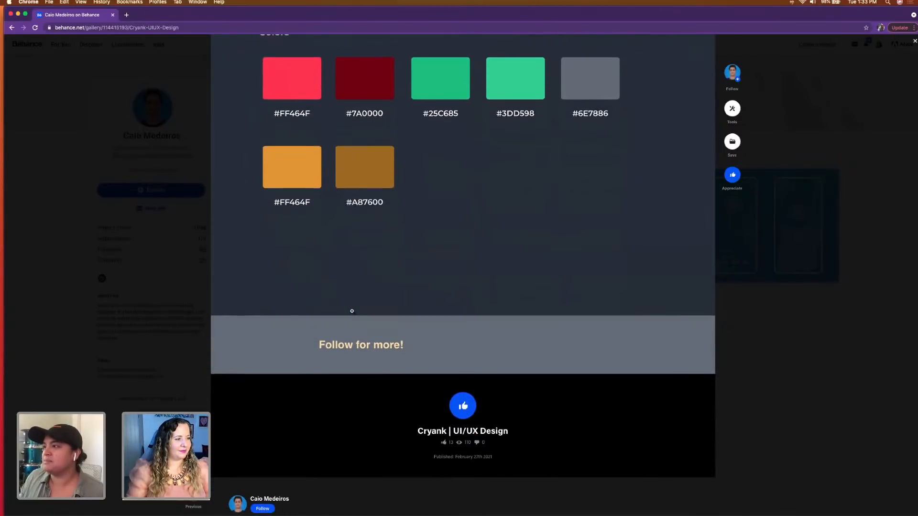
scroll(352, 311, up, 6)
scroll(352, 311, up, 20)
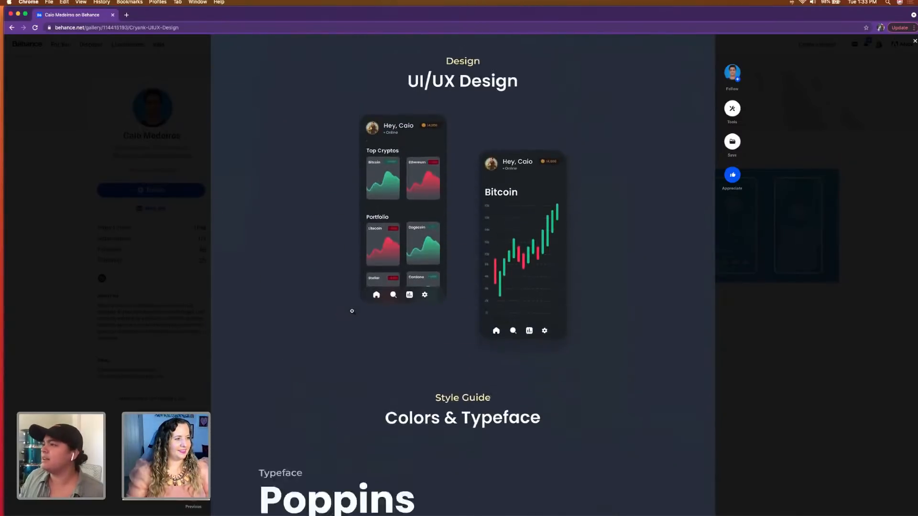
Step: Enlarge the Cryank project image, examine its header and UI/UX Design section up close, and return to the profile page
click(510, 328)
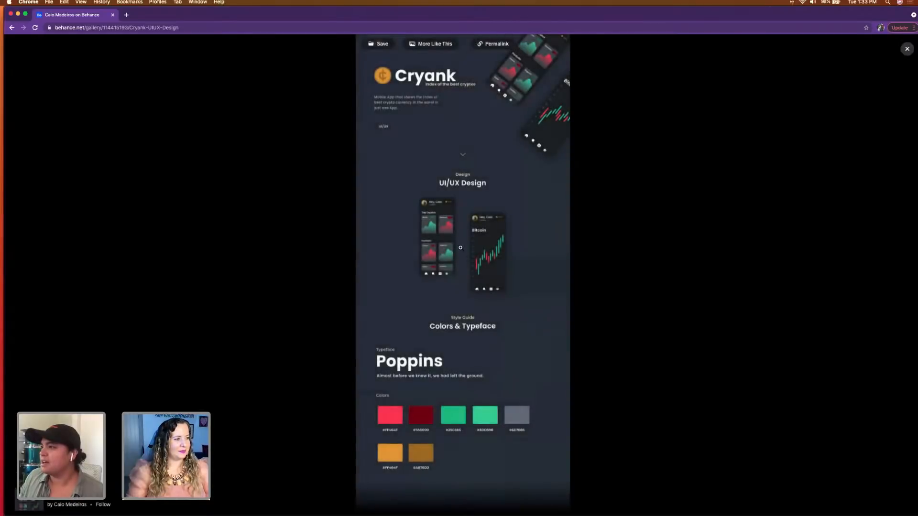
click(460, 241)
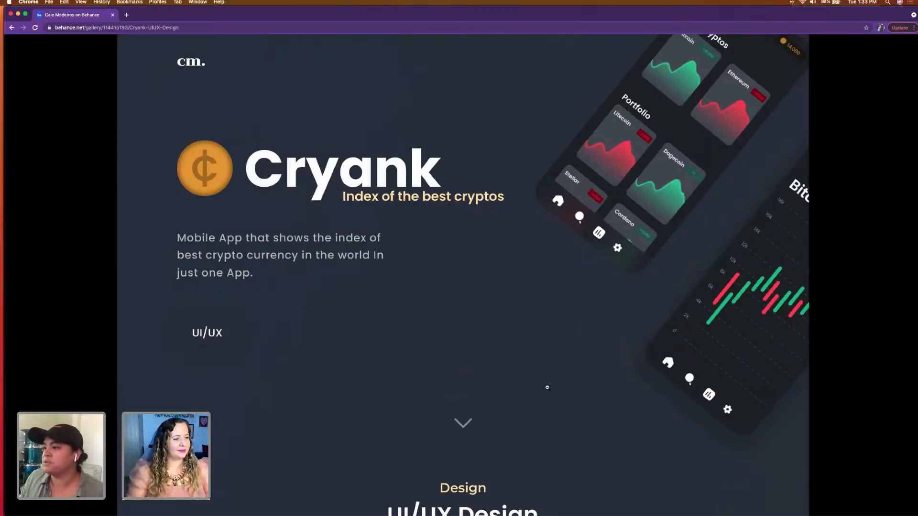
scroll(547, 387, down, 6)
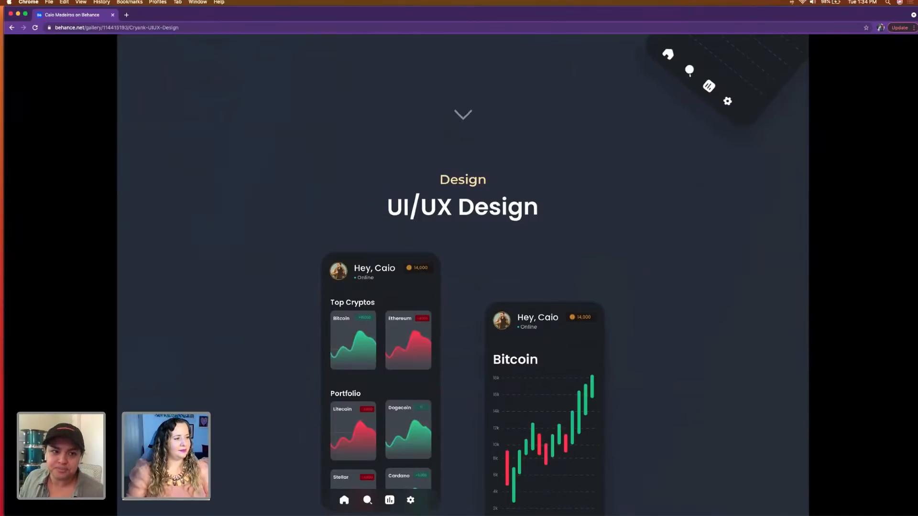
scroll(447, 416, down, 3)
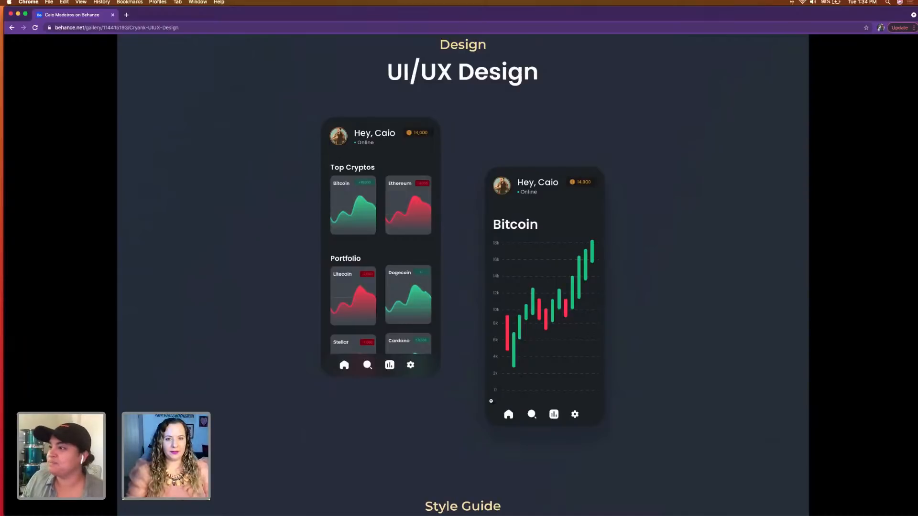
click(81, 76)
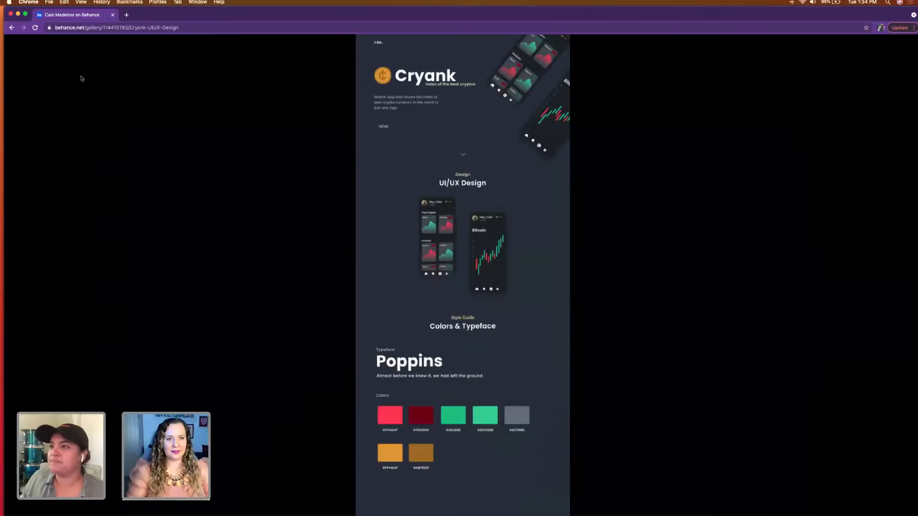
click(12, 27)
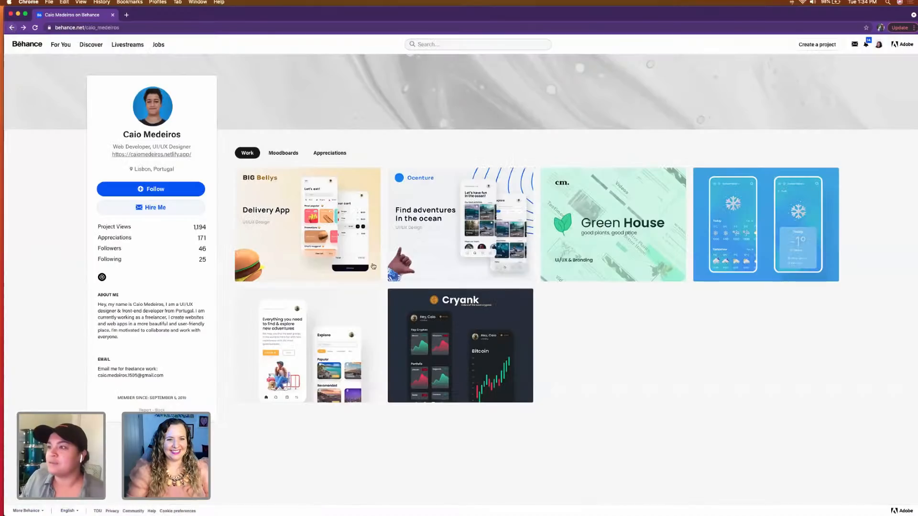
Step: Open the Tripel project from the Behance profile and examine its header and UI/UX Design screens
click(311, 320)
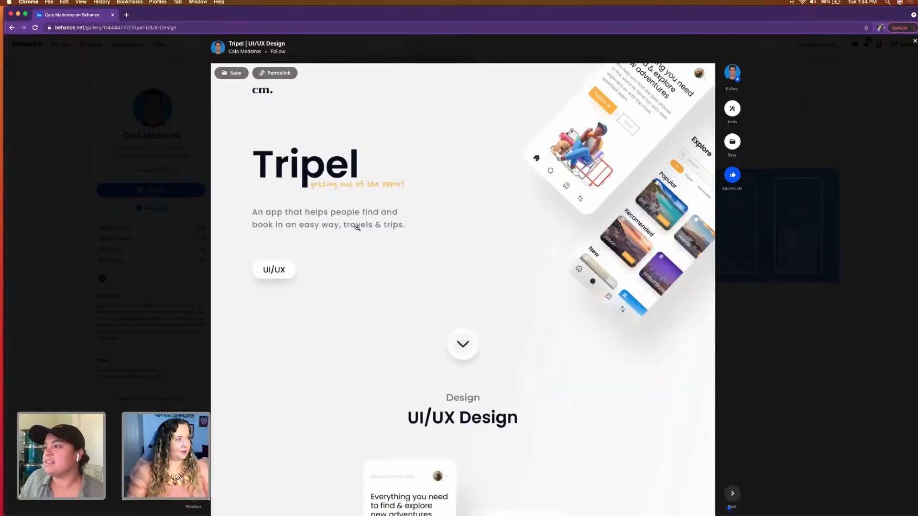
scroll(399, 314, down, 1)
scroll(398, 314, down, 4)
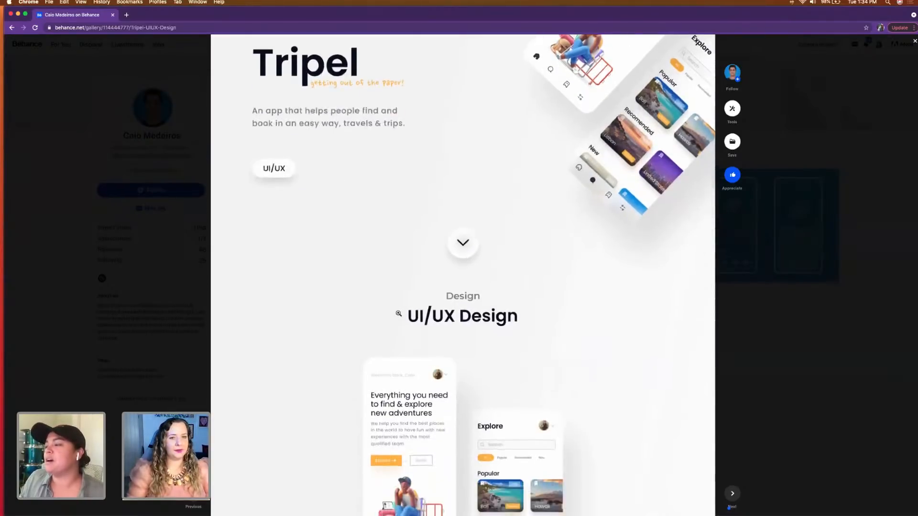
scroll(399, 314, up, 4)
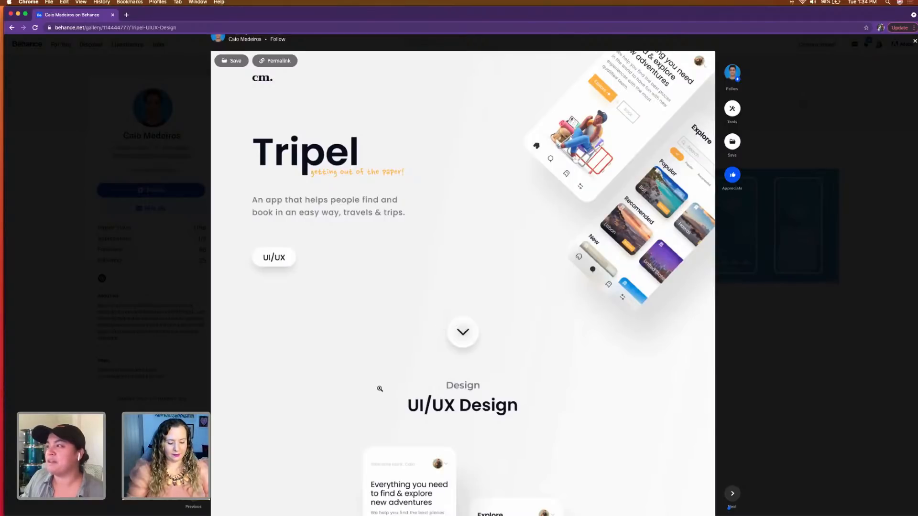
scroll(379, 388, down, 5)
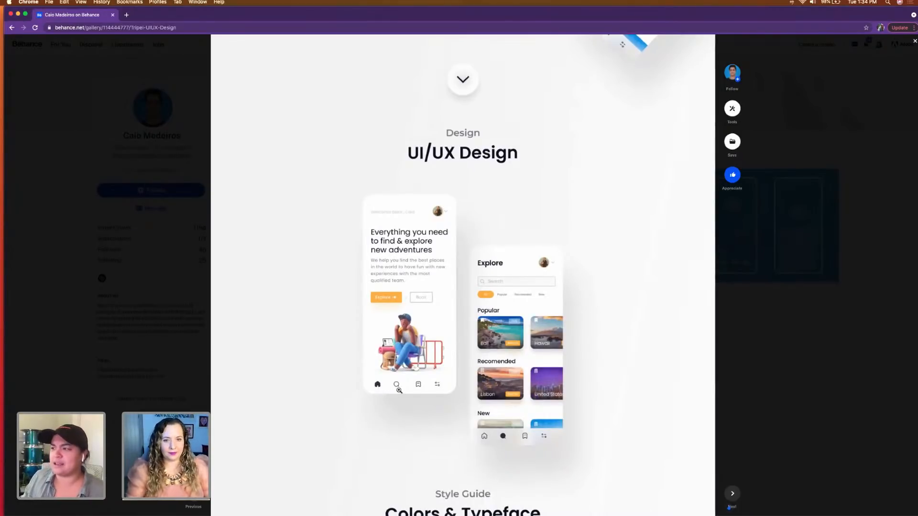
scroll(395, 397, down, 3)
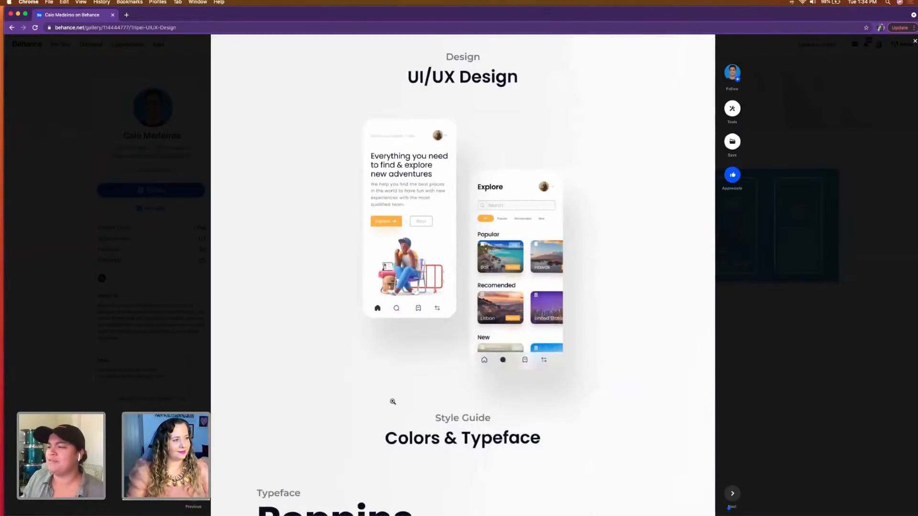
Step: Enlarge the Tripel project image and examine its UI/UX Design screens, typeface and color swatches up close
click(407, 306)
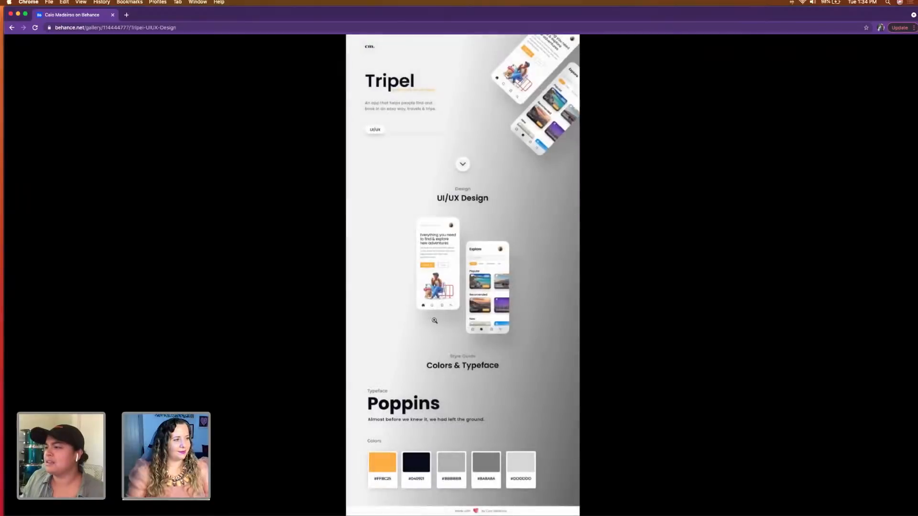
click(470, 330)
scroll(444, 351, down, 8)
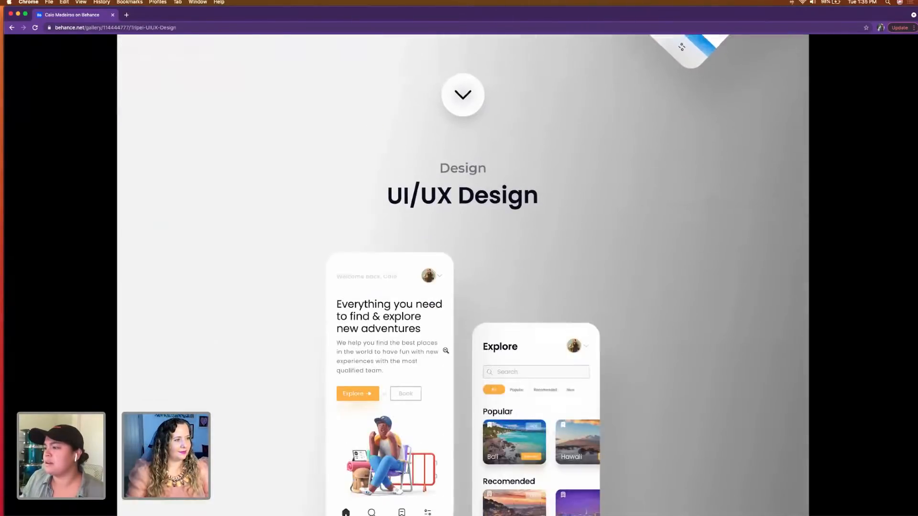
scroll(445, 350, down, 3)
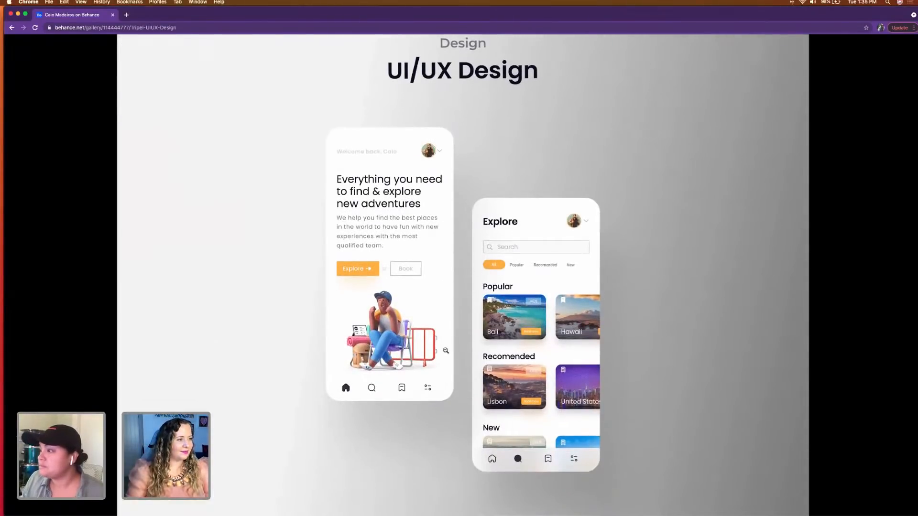
scroll(446, 350, down, 1)
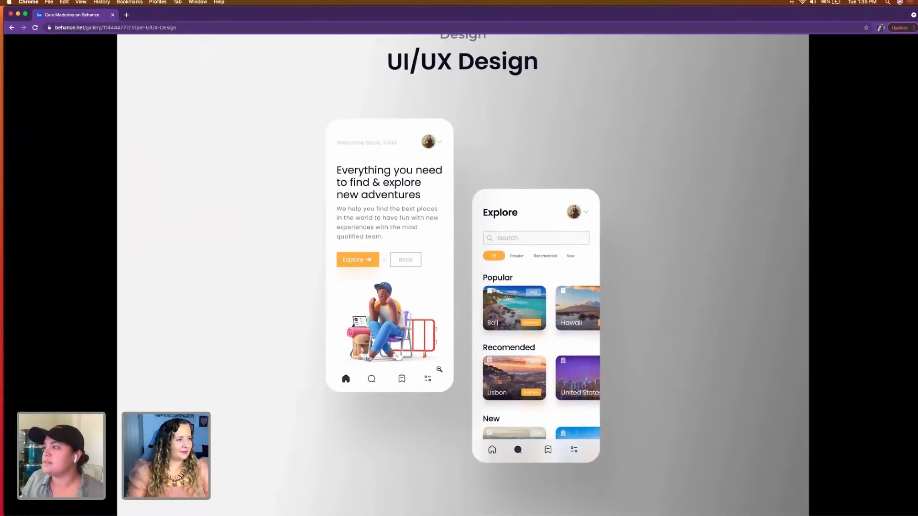
scroll(425, 416, down, 4)
scroll(425, 418, down, 15)
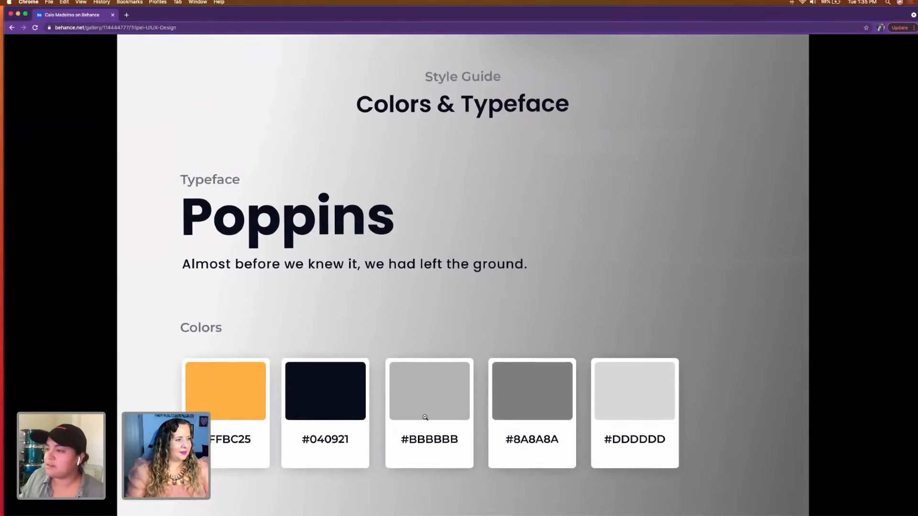
scroll(425, 418, down, 2)
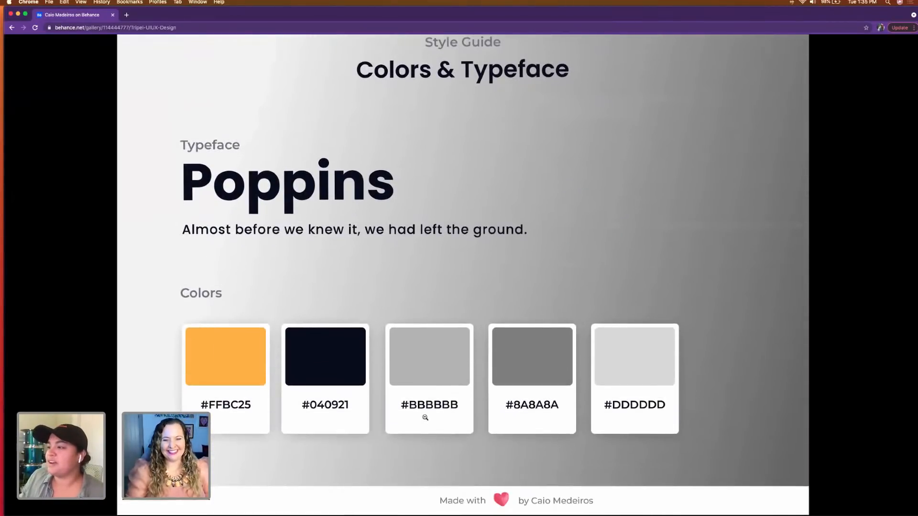
Step: Review the enlarged Tripel phone screens once more and return to the profile page
scroll(426, 417, up, 4)
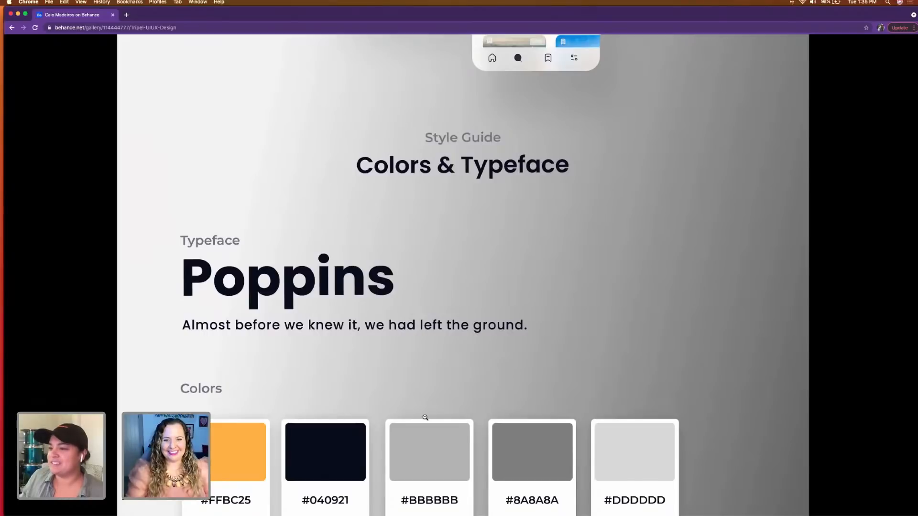
scroll(425, 417, up, 14)
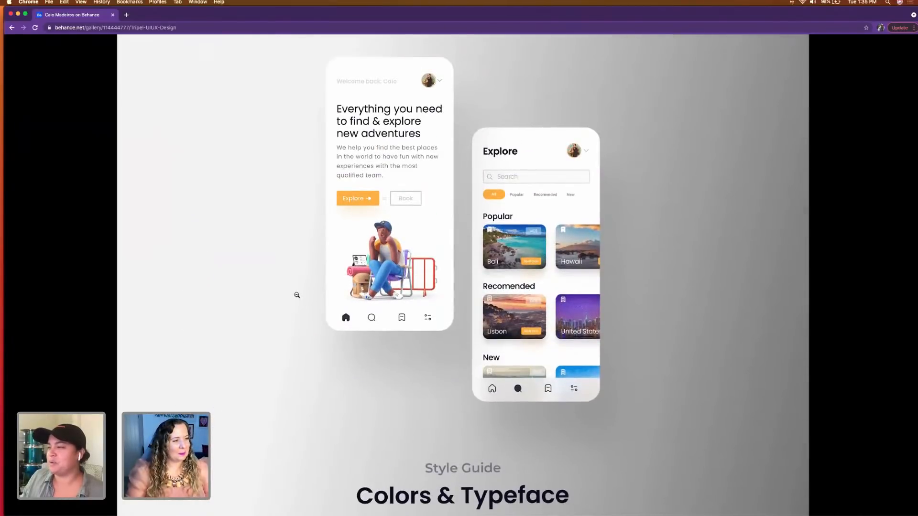
scroll(297, 295, up, 7)
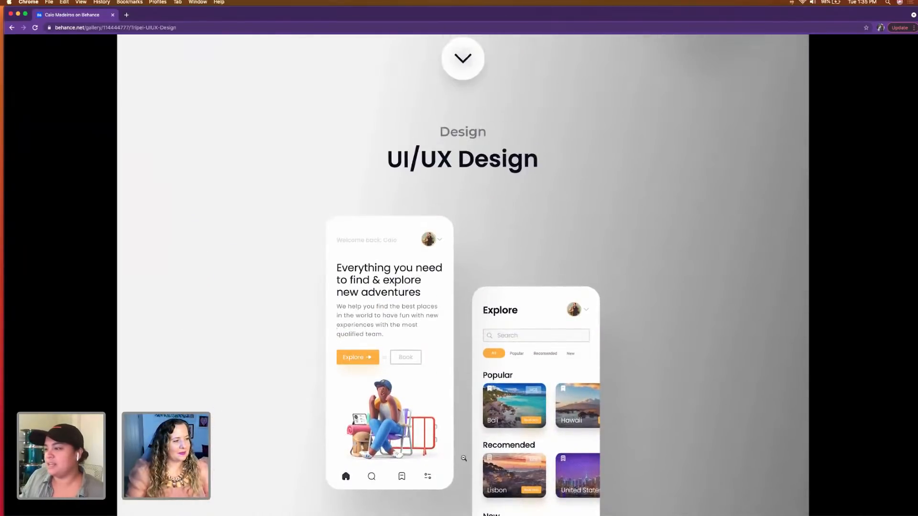
scroll(339, 437, down, 1)
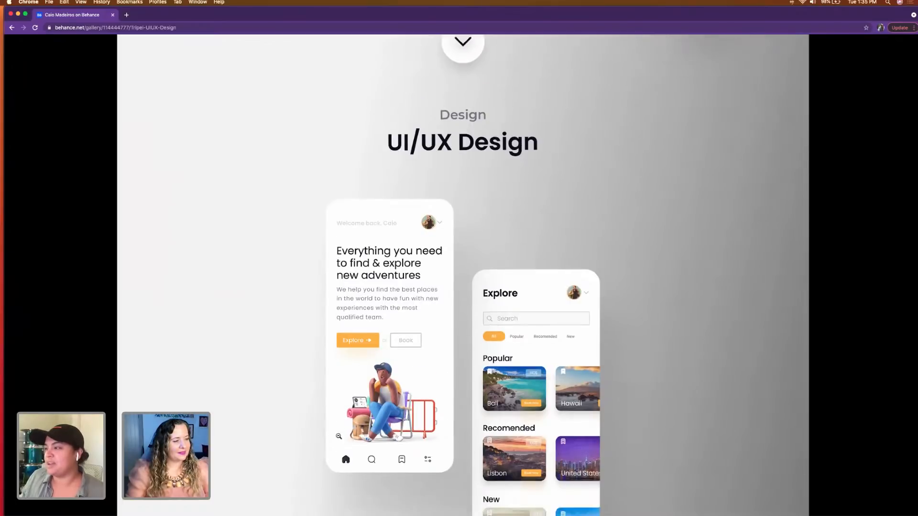
scroll(339, 437, down, 3)
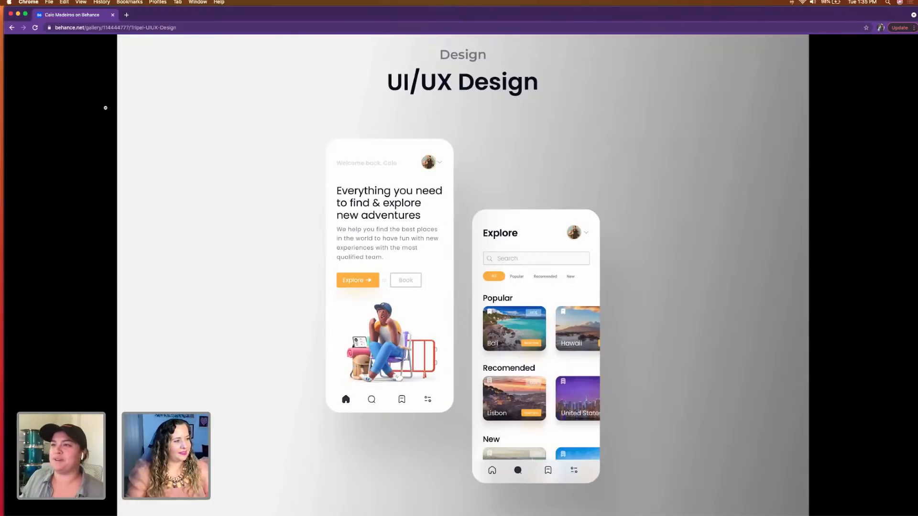
click(38, 123)
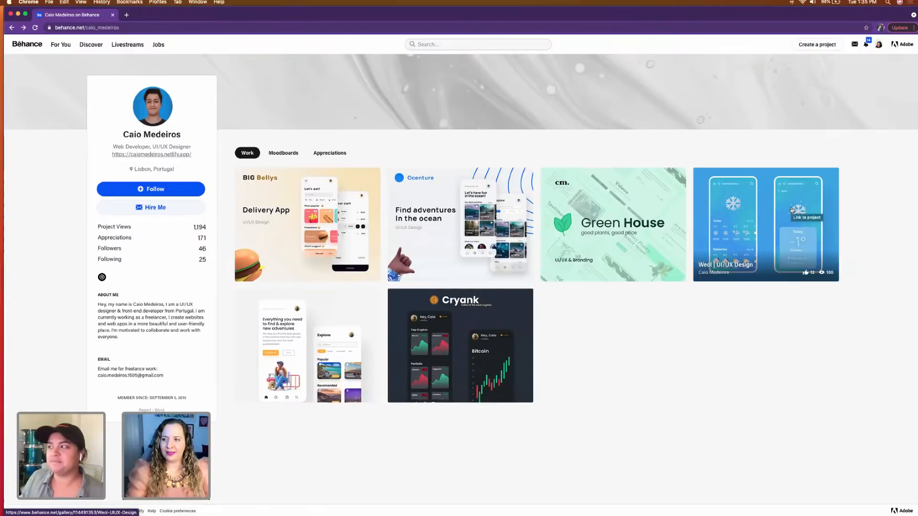
Step: Reopen the Tripel project, enlarge its image to compare the header with the phone screens, and return to the profile page
click(290, 330)
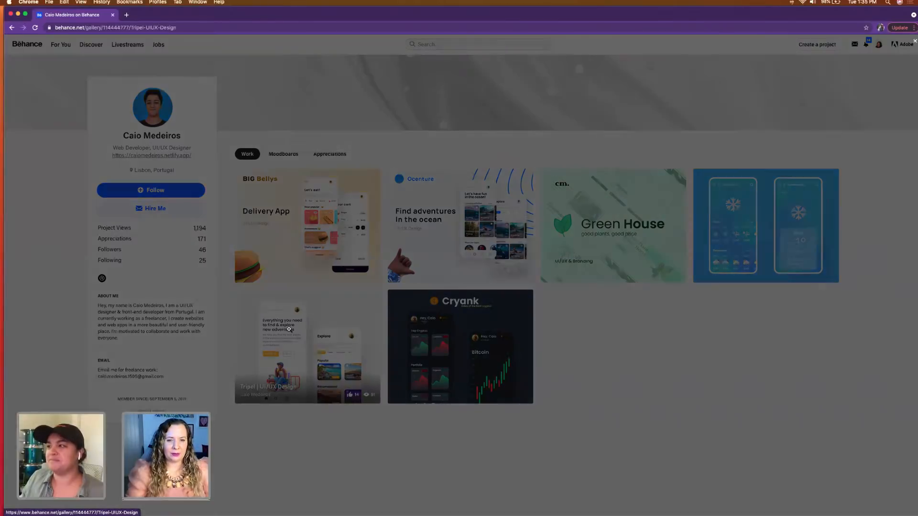
scroll(286, 385, down, 5)
scroll(288, 387, down, 4)
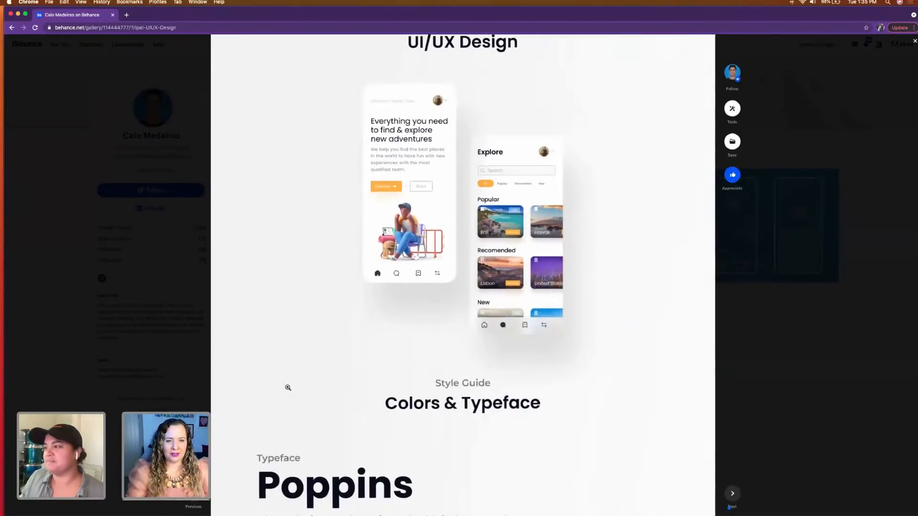
click(510, 234)
click(490, 298)
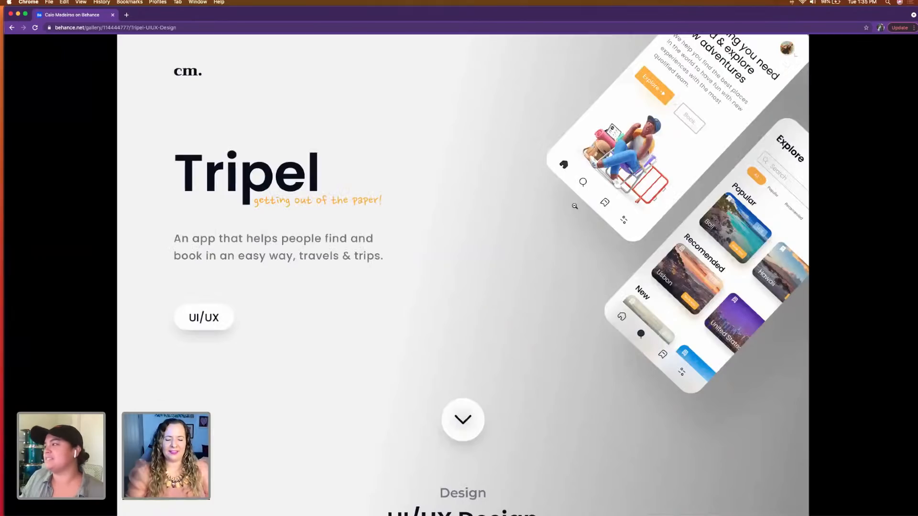
scroll(570, 421, down, 9)
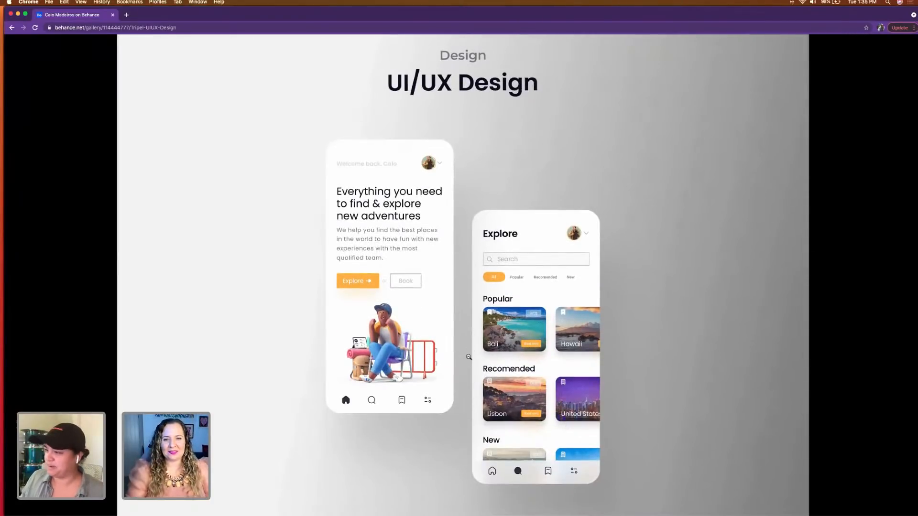
click(57, 256)
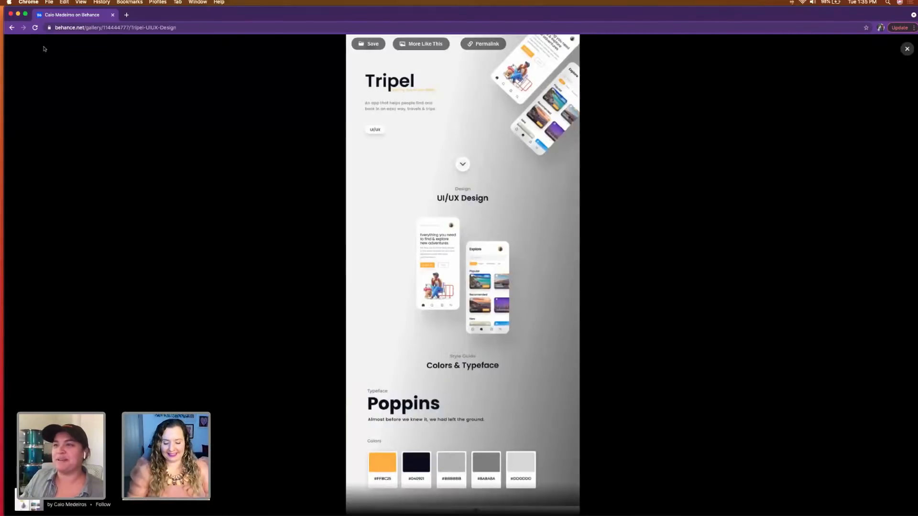
click(12, 27)
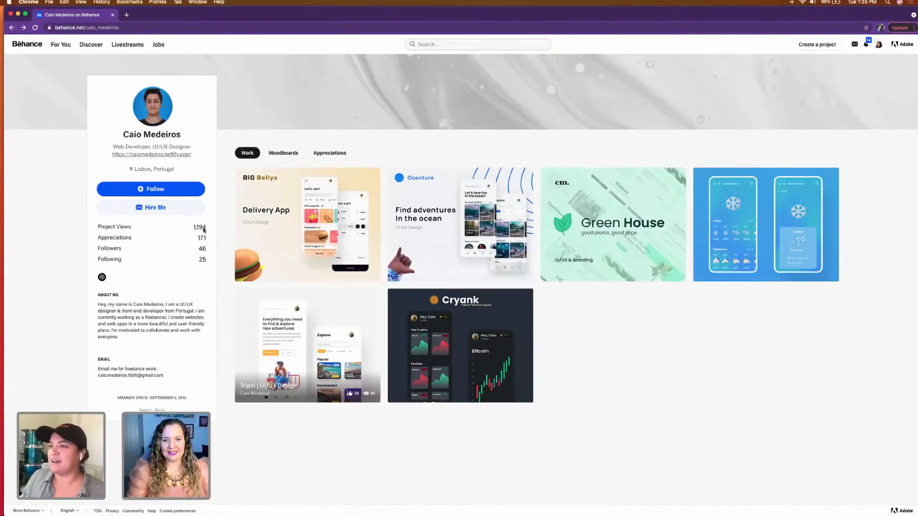
Step: Open the Weol project, enlarge its image, and examine the header, UI/UX Design screens and Colors & Typeface section
click(770, 235)
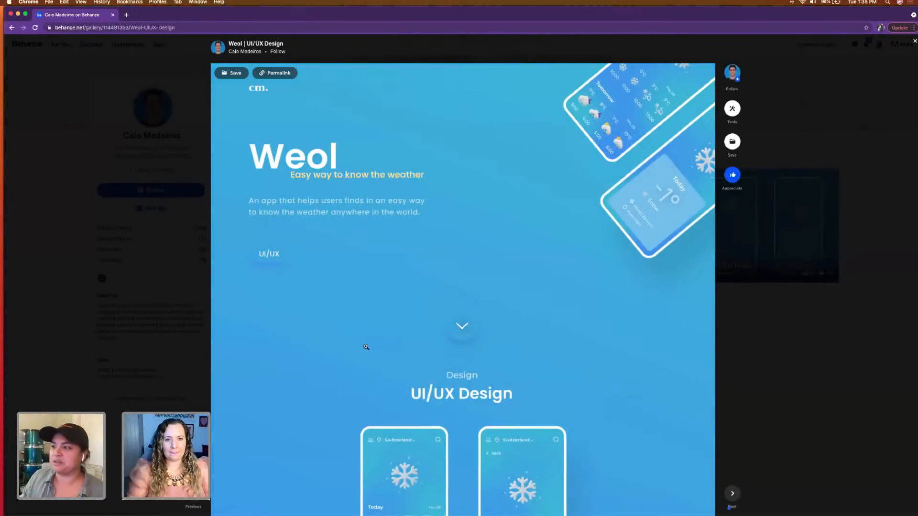
click(366, 348)
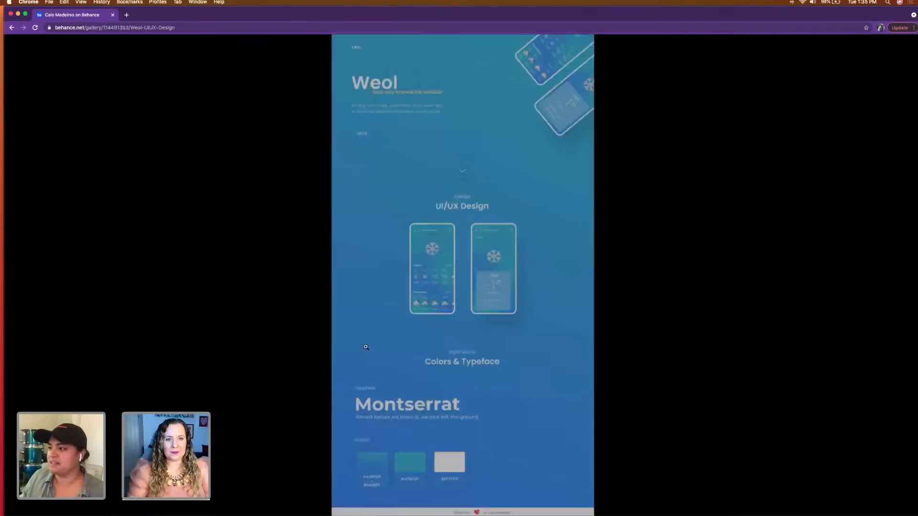
click(423, 354)
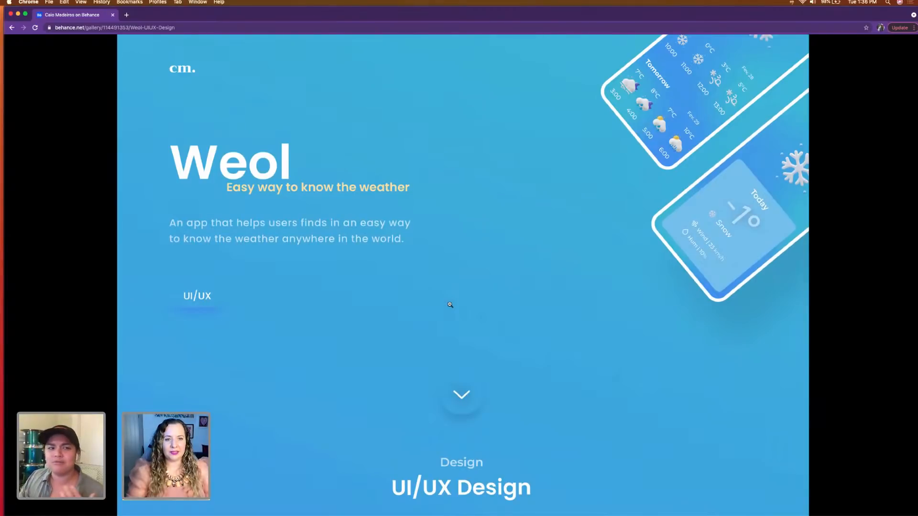
scroll(344, 298, down, 3)
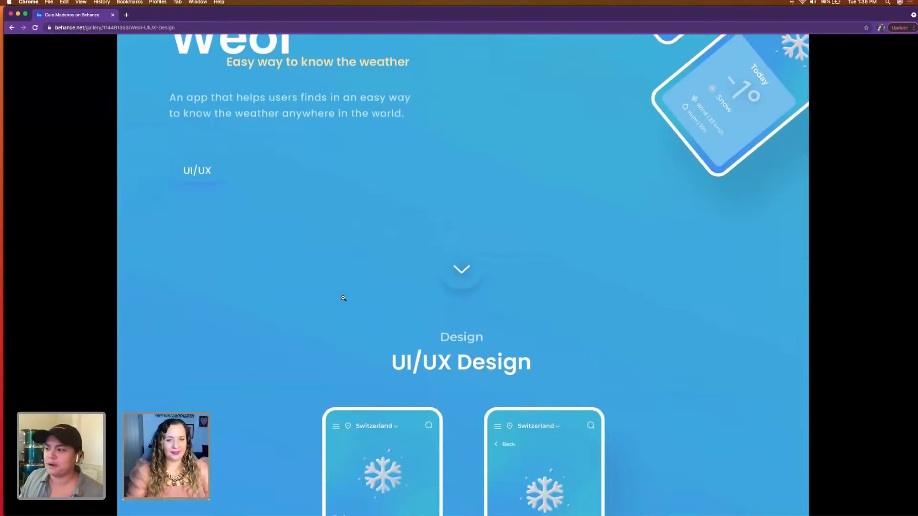
scroll(344, 298, down, 4)
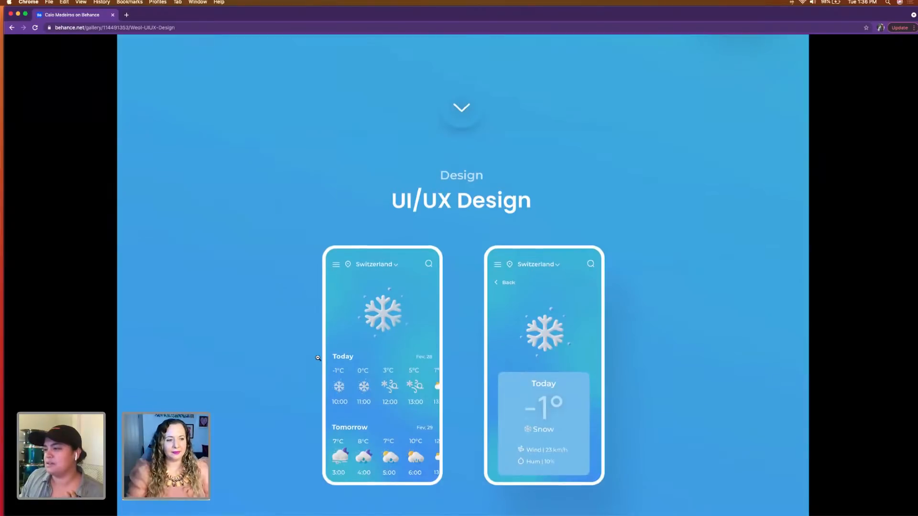
scroll(318, 358, down, 1)
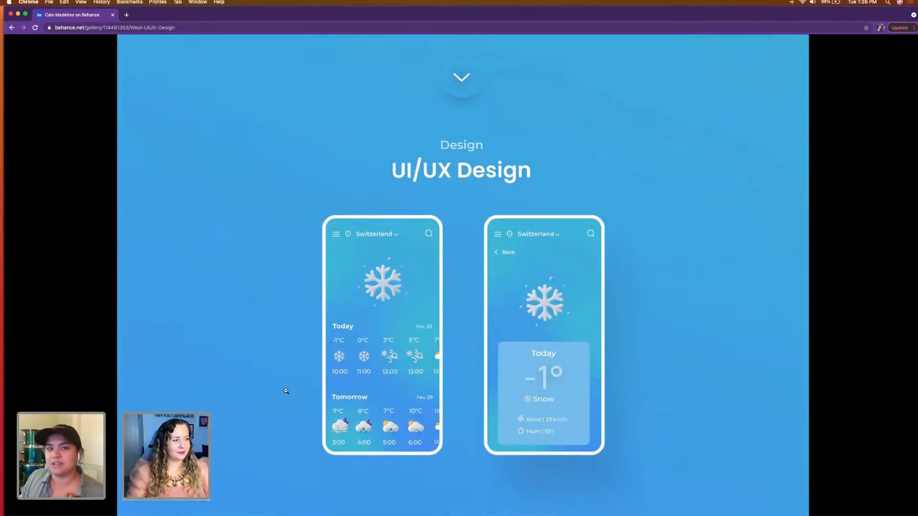
scroll(286, 392, down, 1)
scroll(286, 393, down, 1)
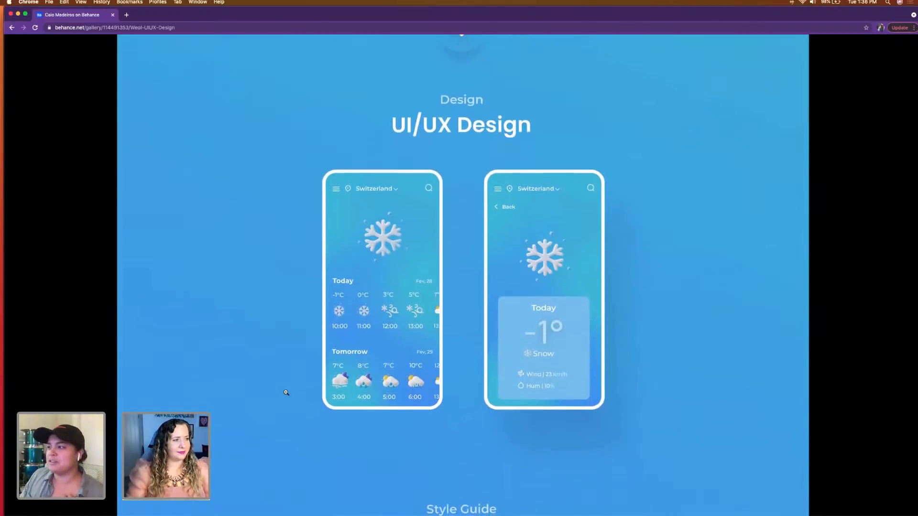
scroll(363, 408, down, 10)
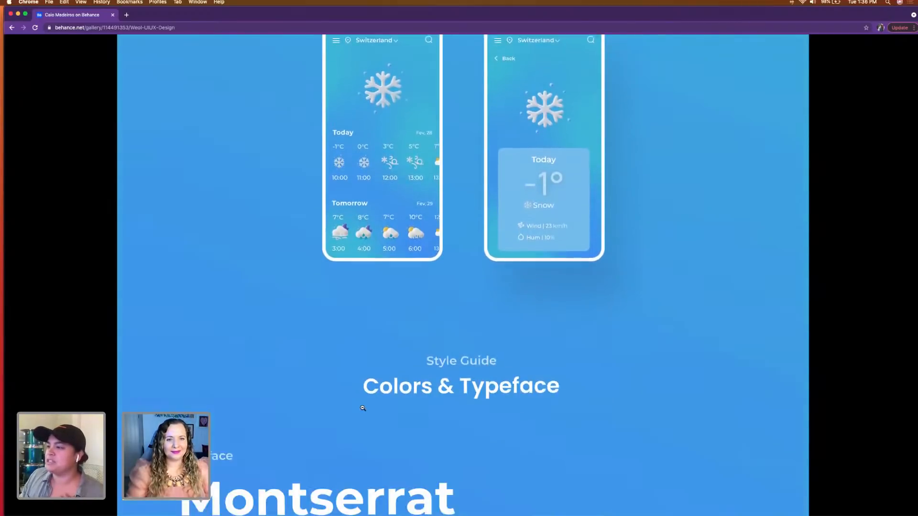
scroll(363, 408, down, 2)
Step: Magnify the weather icons on Weol's forecast screen for inspection, and restore the previous zoom level
scroll(363, 408, up, 10)
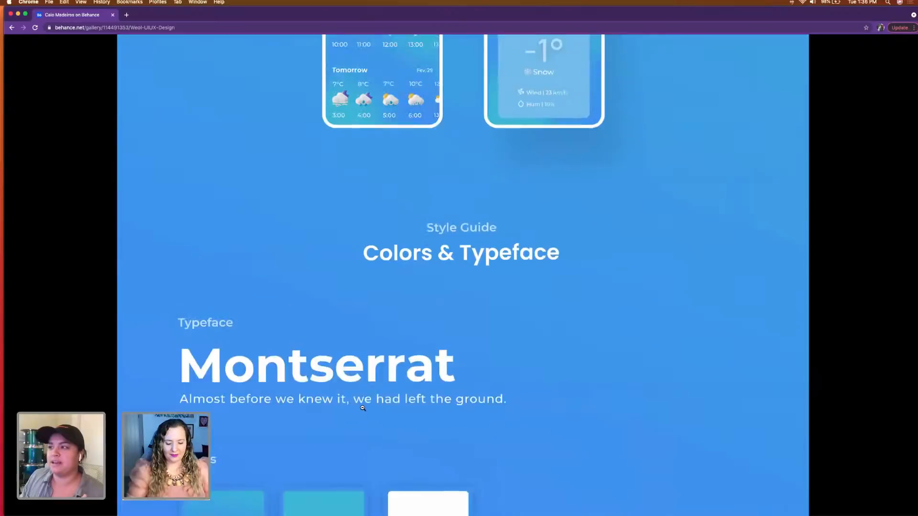
scroll(360, 306, up, 2)
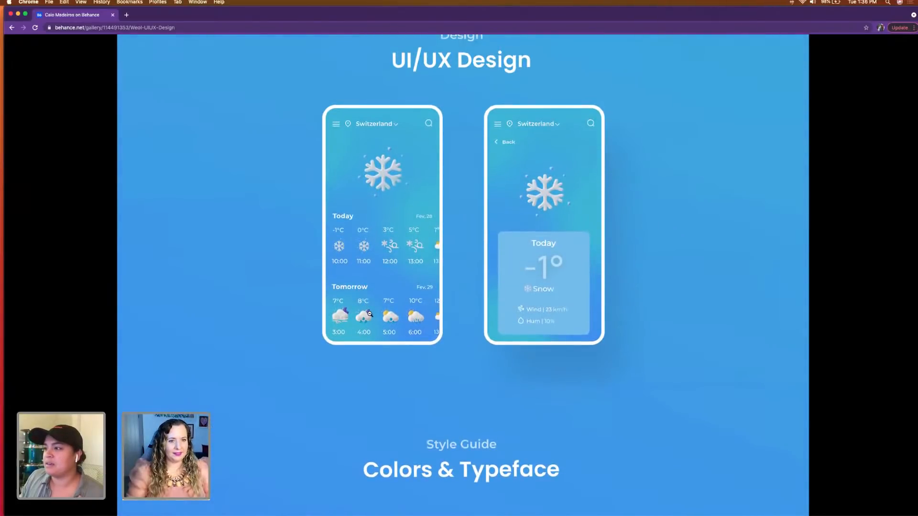
click(369, 313)
scroll(343, 314, up, 2)
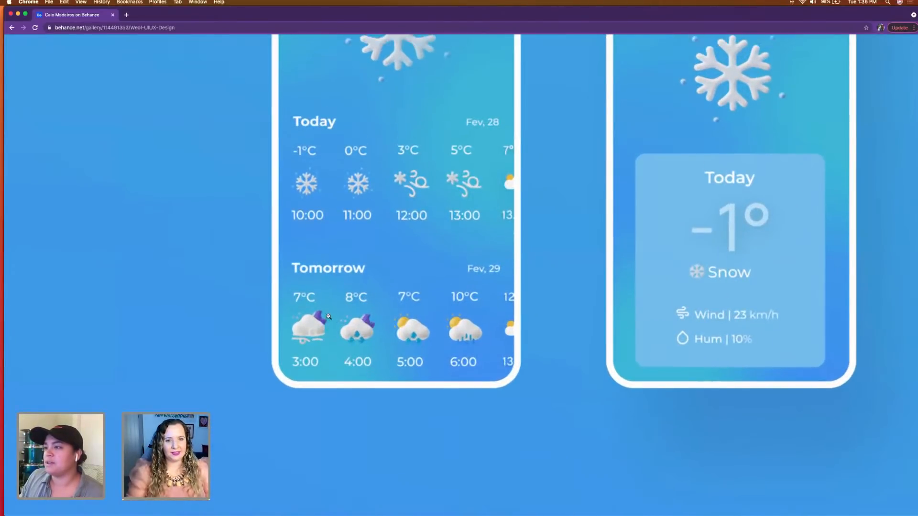
click(328, 317)
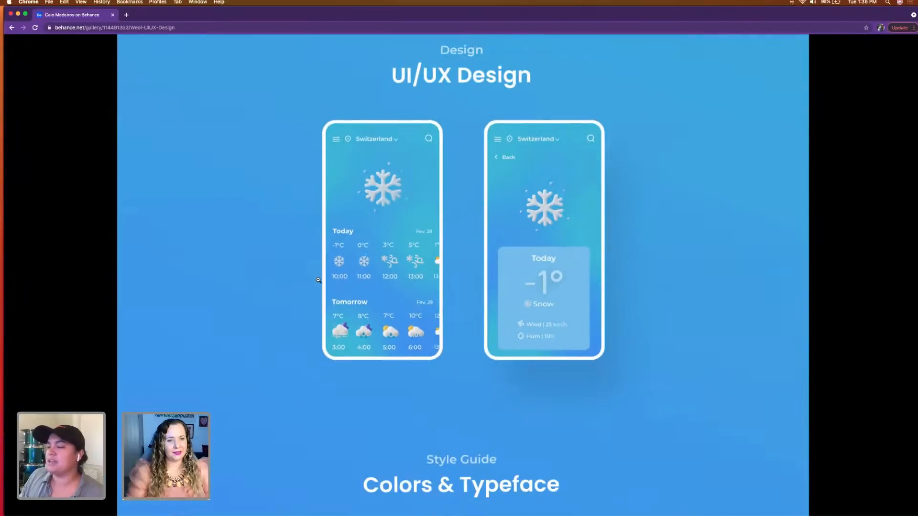
Step: Look over Weol's header once more, shrink the enlarged image back to full-page view, and return to the profile page
scroll(318, 280, up, 10)
scroll(318, 280, up, 3)
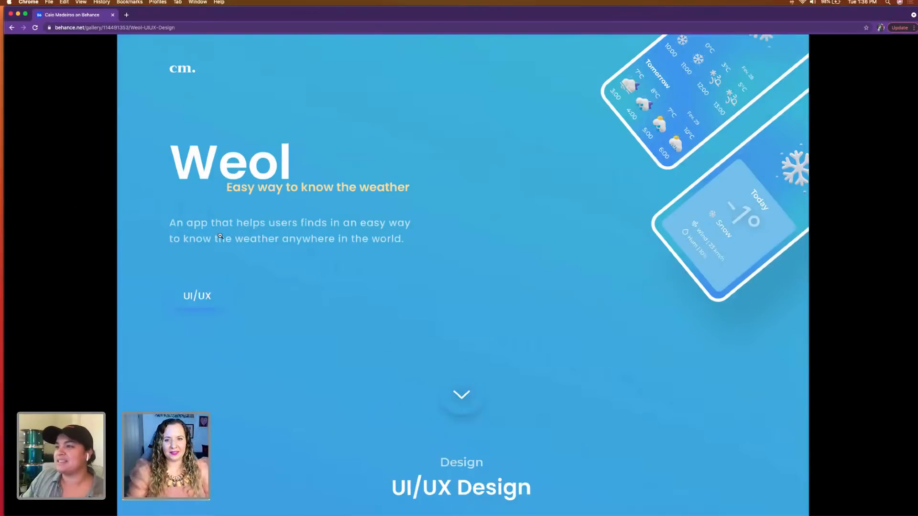
click(55, 75)
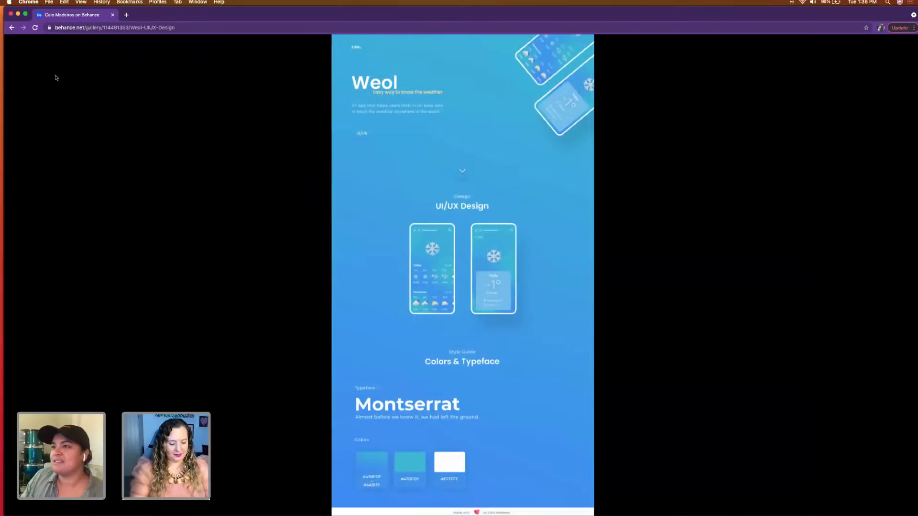
click(11, 27)
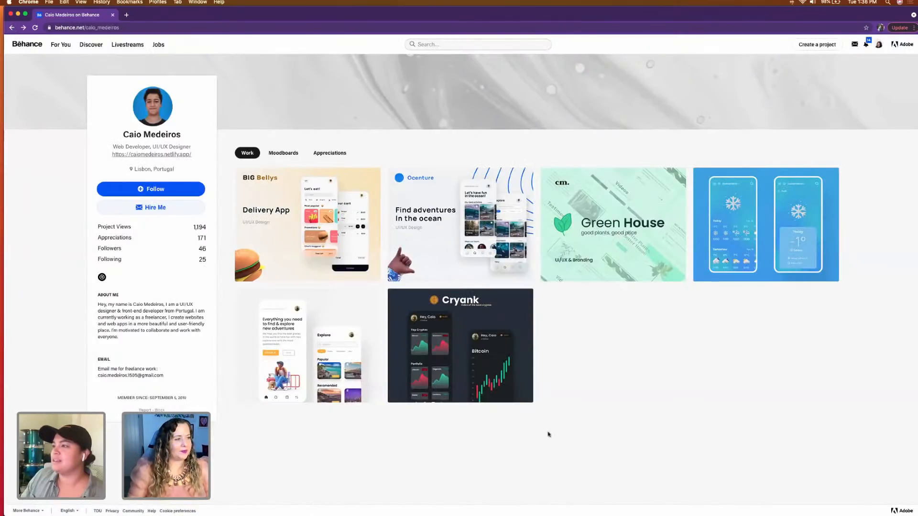
Step: Open the Green House project and look over its header and Branding section
click(589, 221)
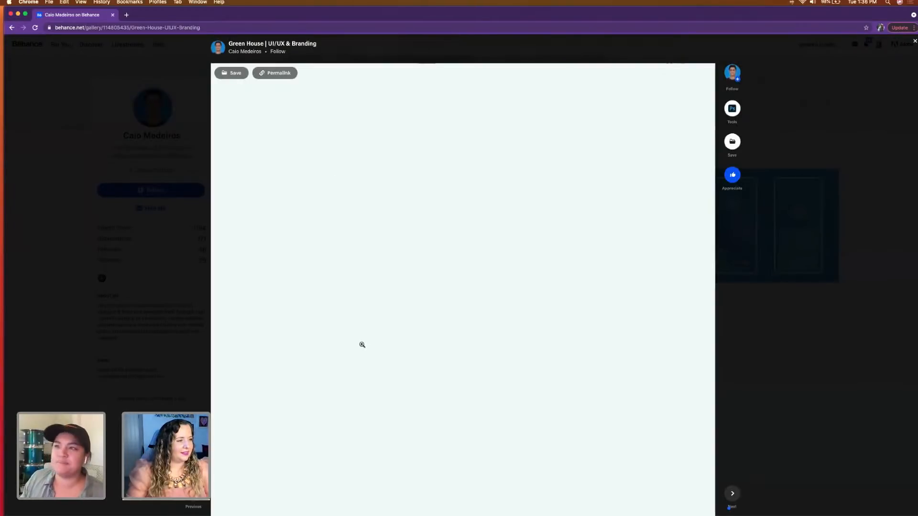
scroll(362, 345, down, 1)
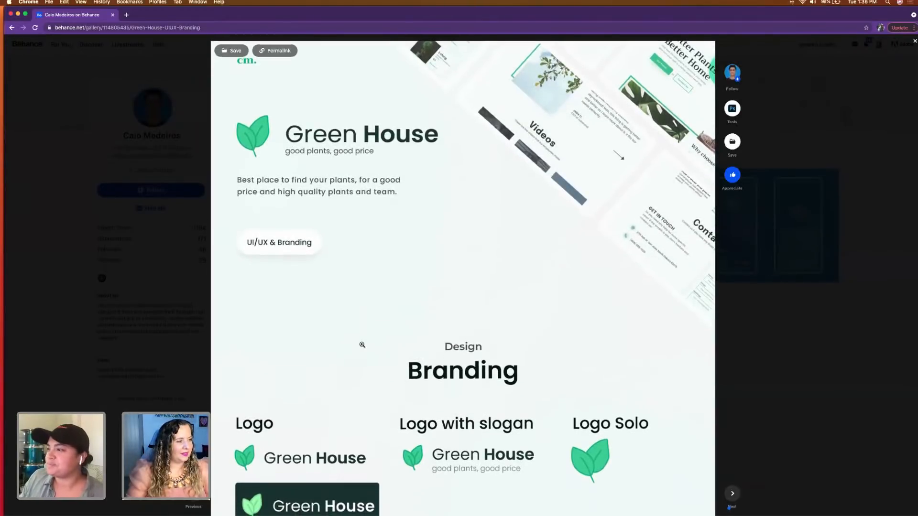
scroll(362, 345, down, 5)
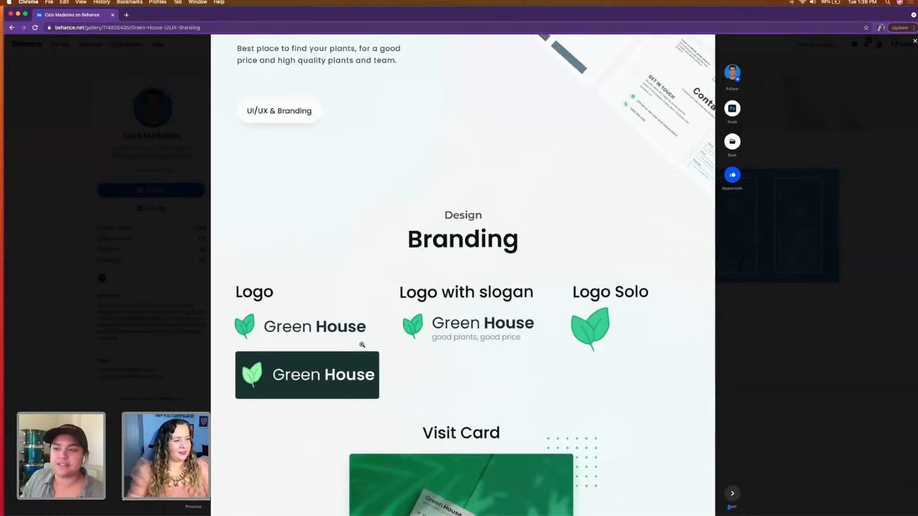
scroll(362, 344, up, 4)
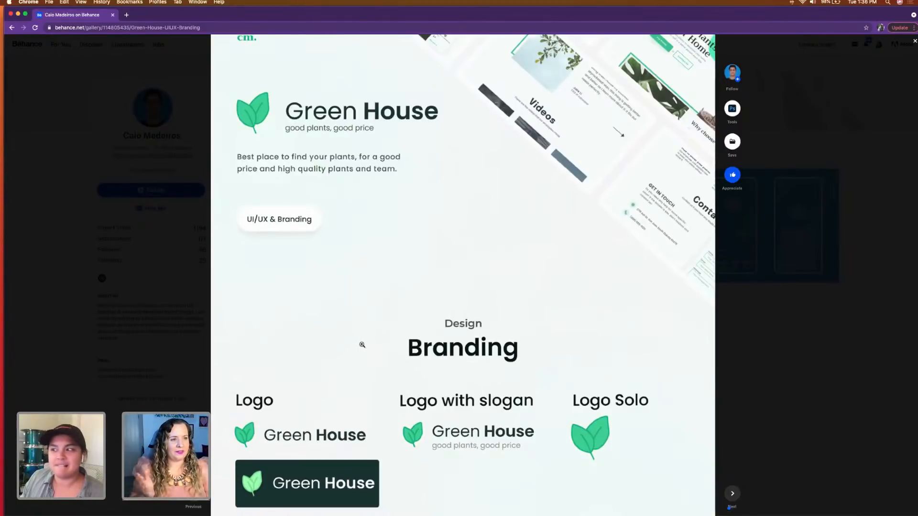
scroll(362, 345, up, 1)
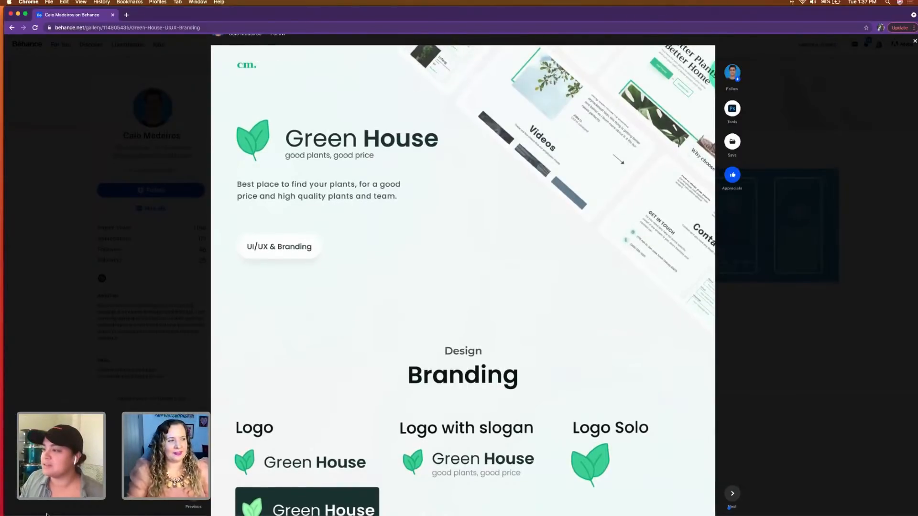
scroll(290, 377, down, 3)
scroll(290, 377, down, 3)
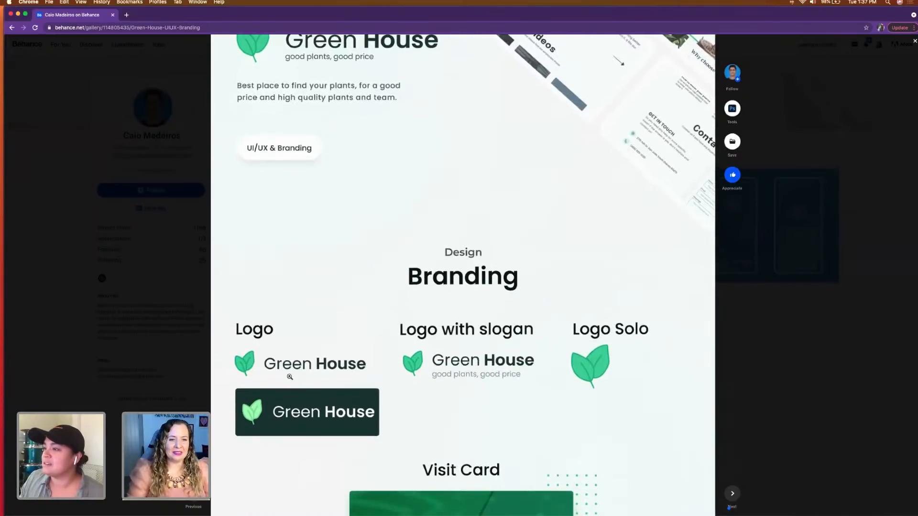
Step: Enlarge the Green House image and examine the header and the Branding logo variations: Logo, Logo with slogan and Logo Solo
click(290, 377)
click(448, 327)
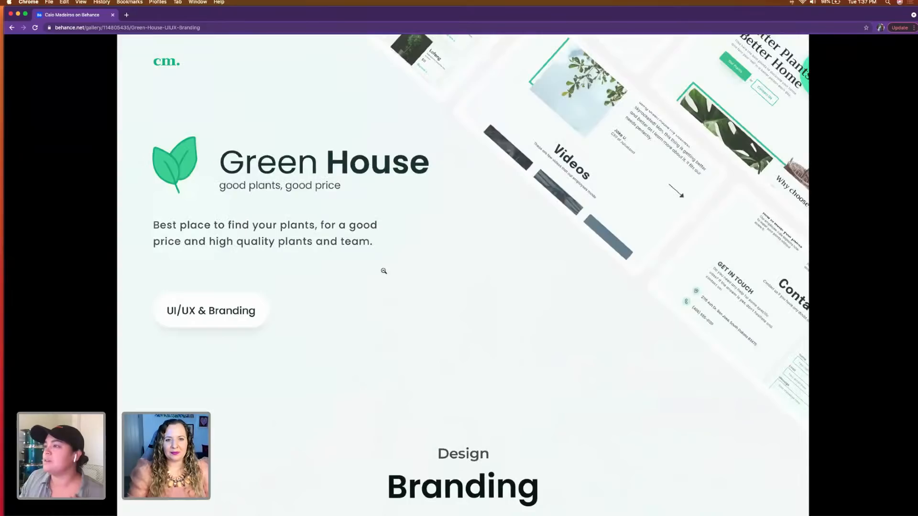
scroll(381, 268, down, 2)
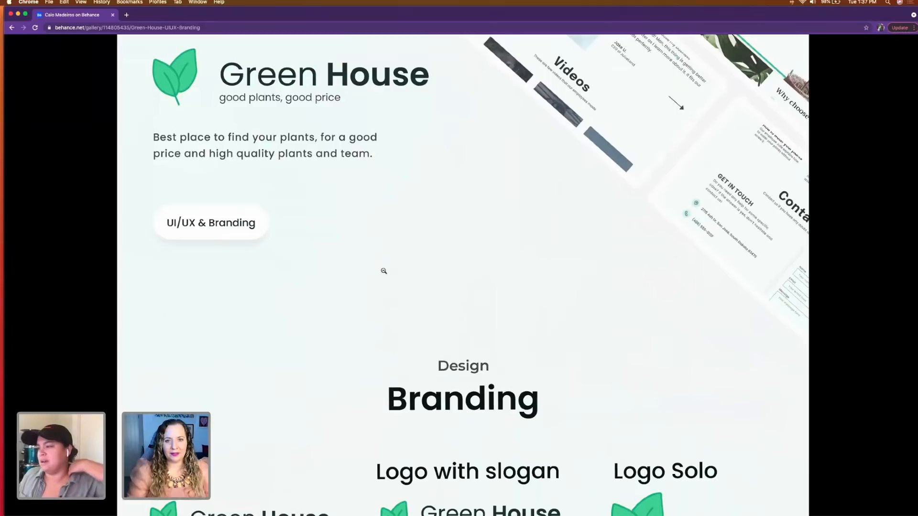
scroll(383, 270, down, 2)
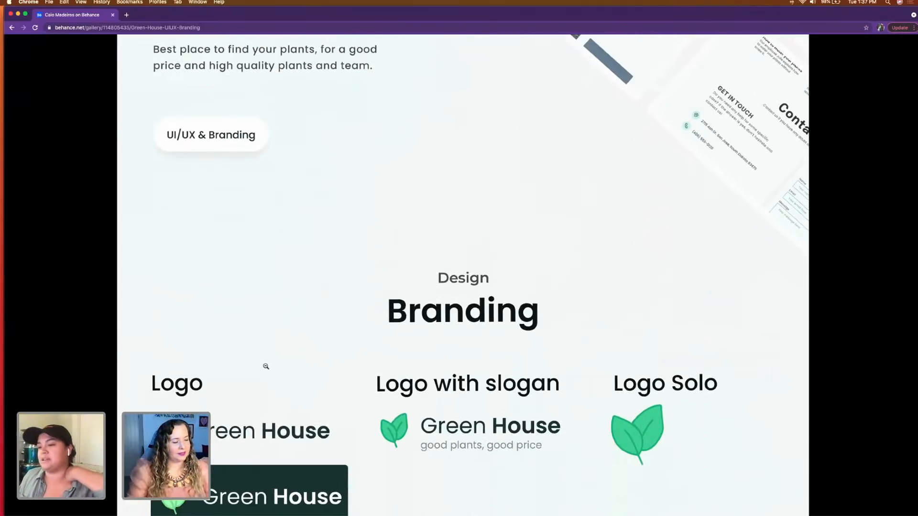
scroll(266, 367, down, 1)
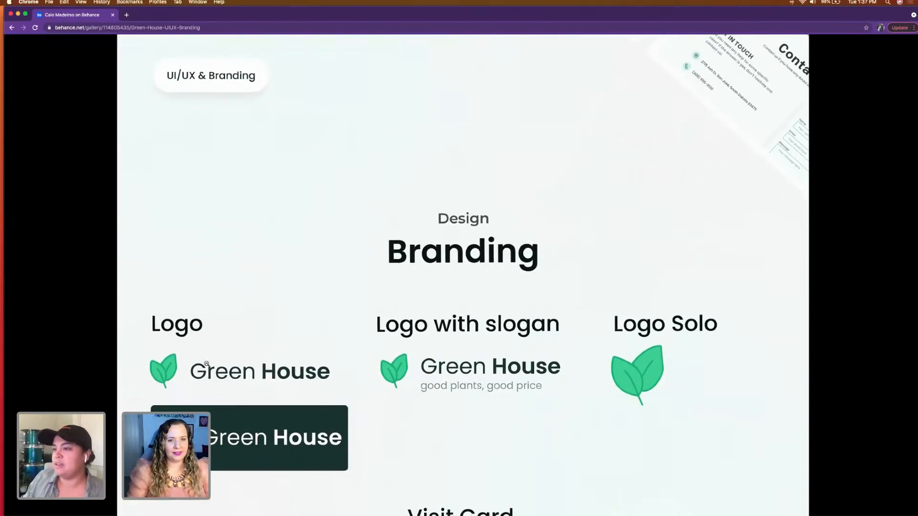
scroll(205, 364, down, 2)
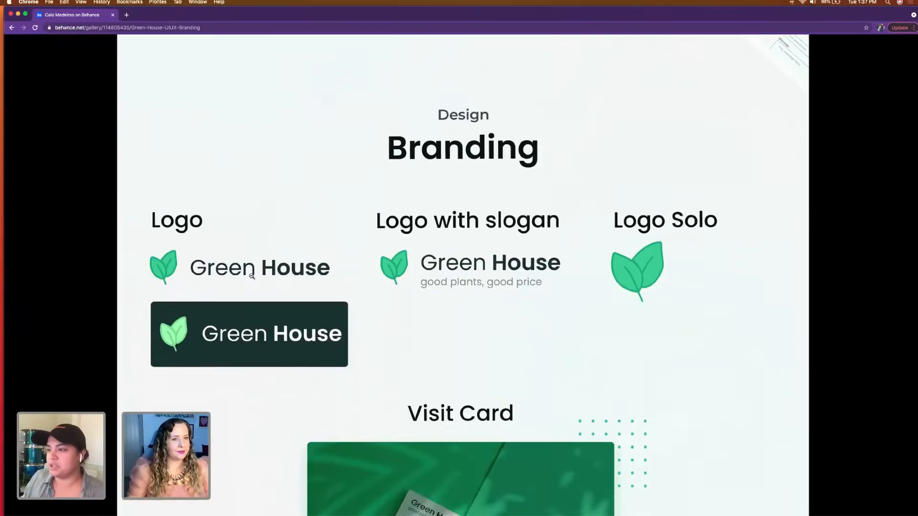
scroll(249, 276, down, 1)
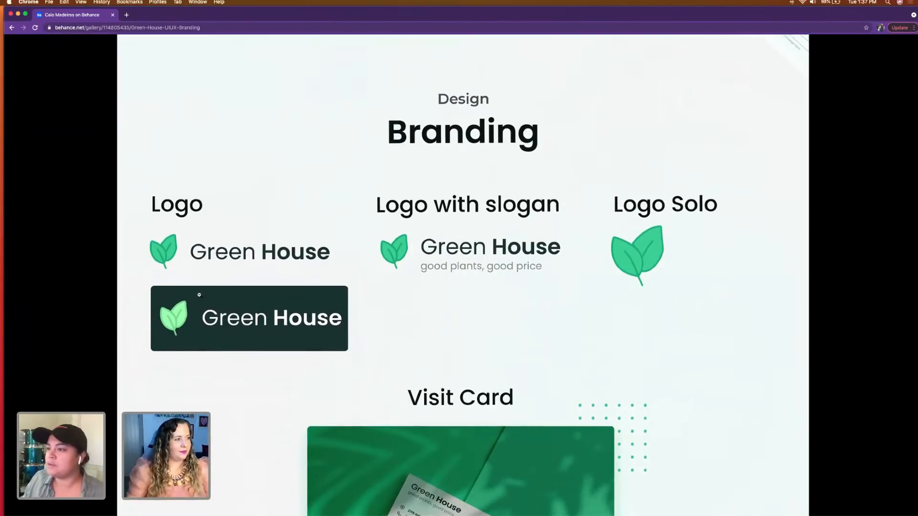
scroll(213, 361, down, 2)
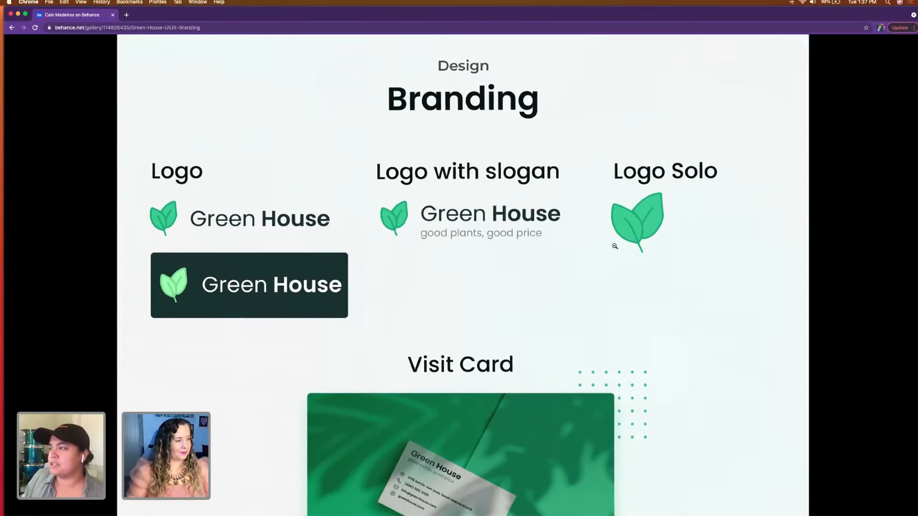
scroll(379, 318, down, 2)
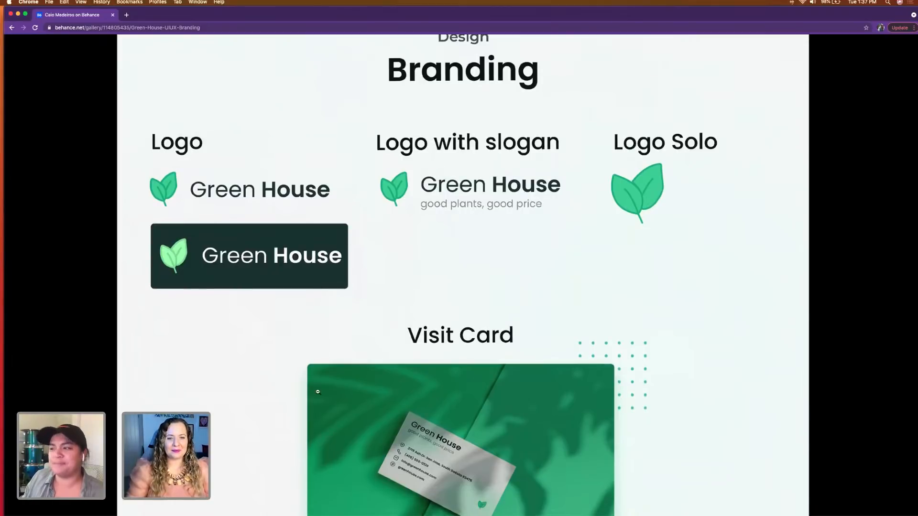
Step: Examine Green House's Visit Card mockup and the UI/UX landing page's hero area with its Why choose us? block
scroll(320, 406, down, 5)
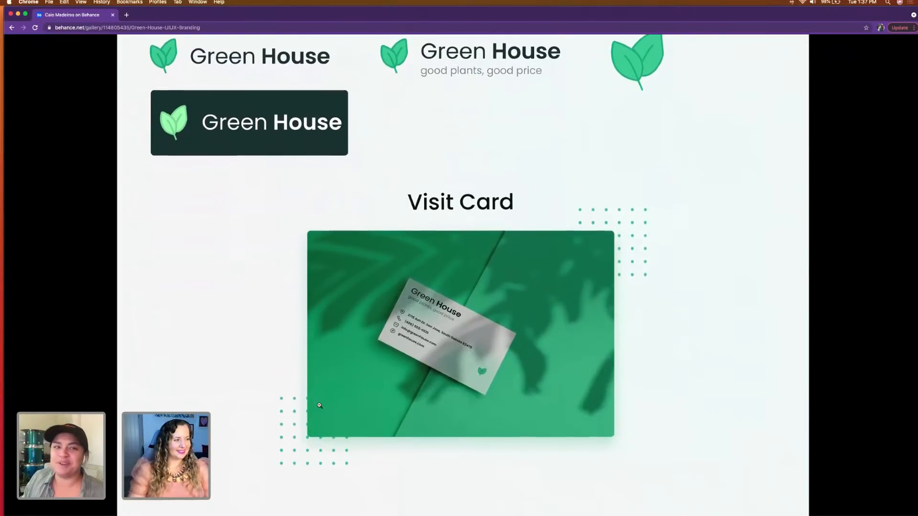
scroll(320, 406, down, 3)
scroll(320, 405, down, 5)
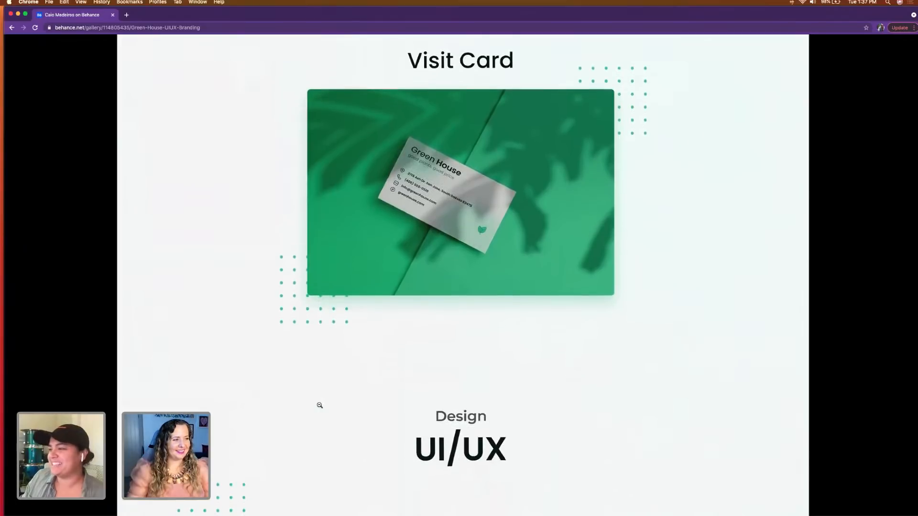
scroll(320, 405, down, 13)
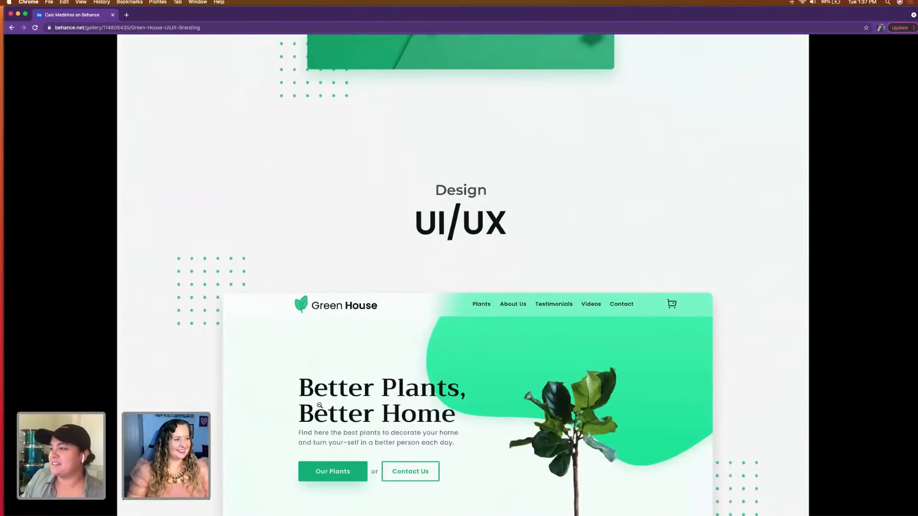
scroll(320, 405, down, 4)
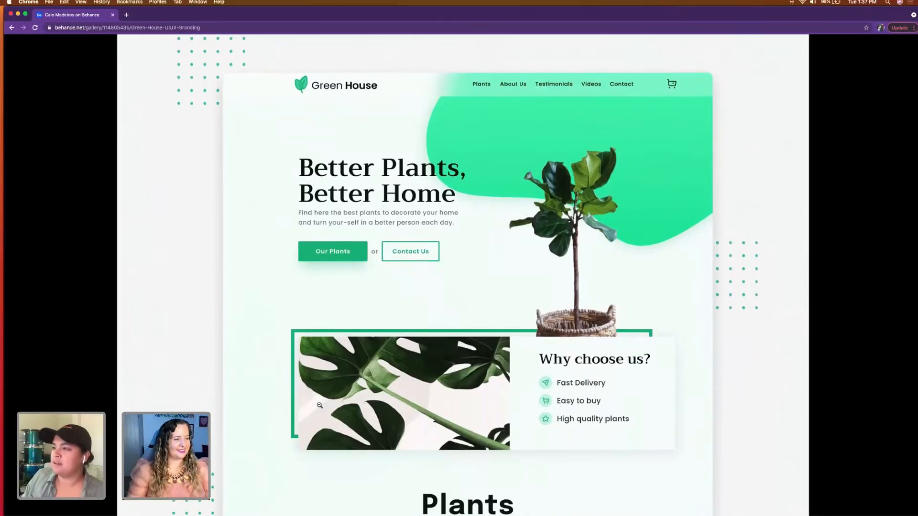
scroll(320, 406, up, 1)
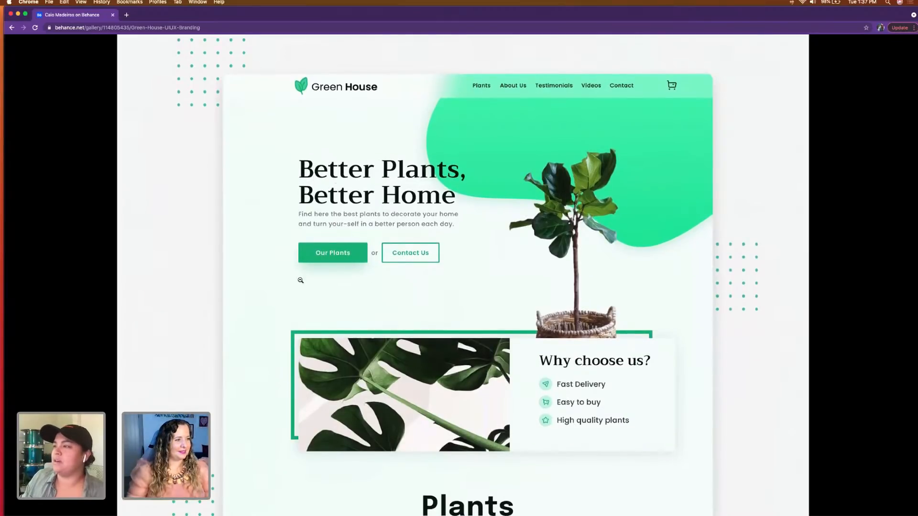
scroll(300, 281, down, 1)
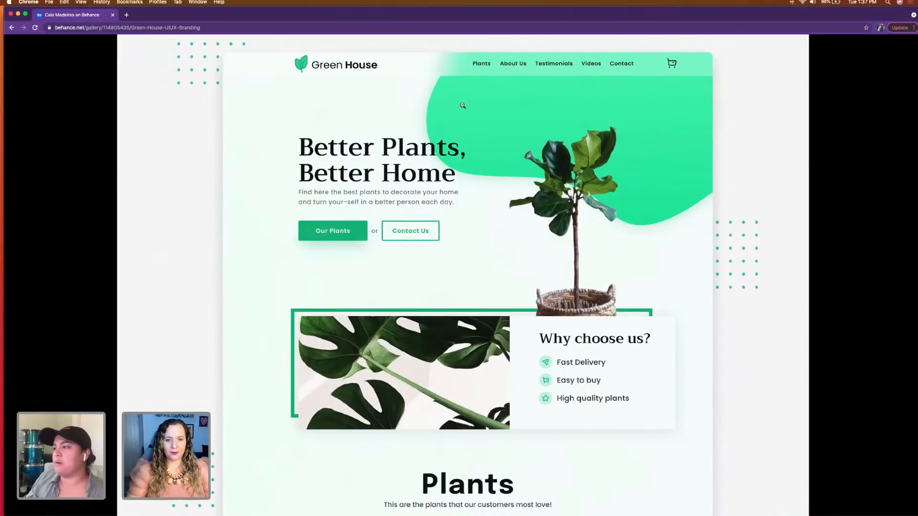
scroll(402, 320, down, 1)
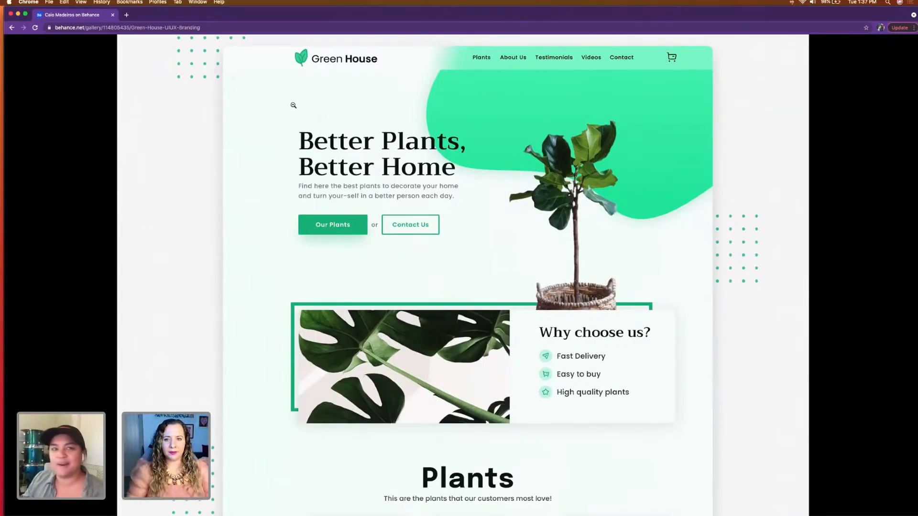
scroll(294, 105, down, 1)
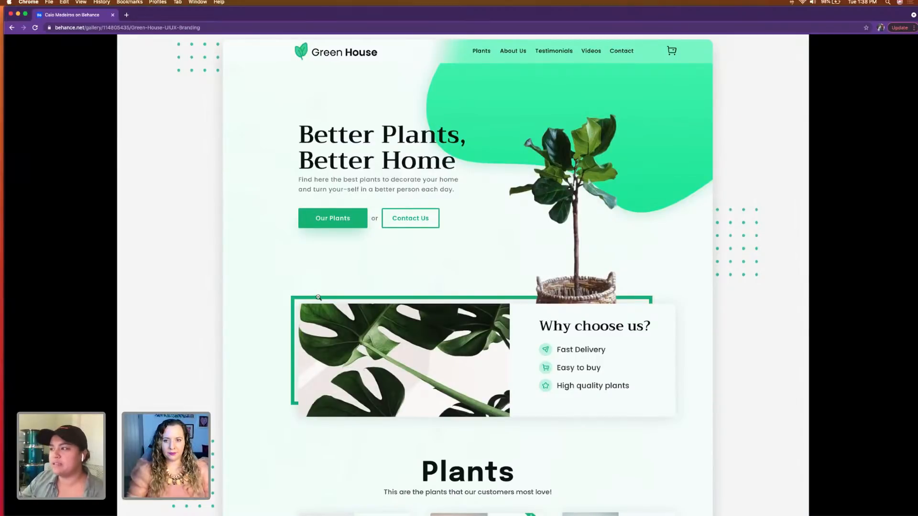
Step: Examine the Plants product cards and the About Us section of the Green House landing page
scroll(318, 298, down, 10)
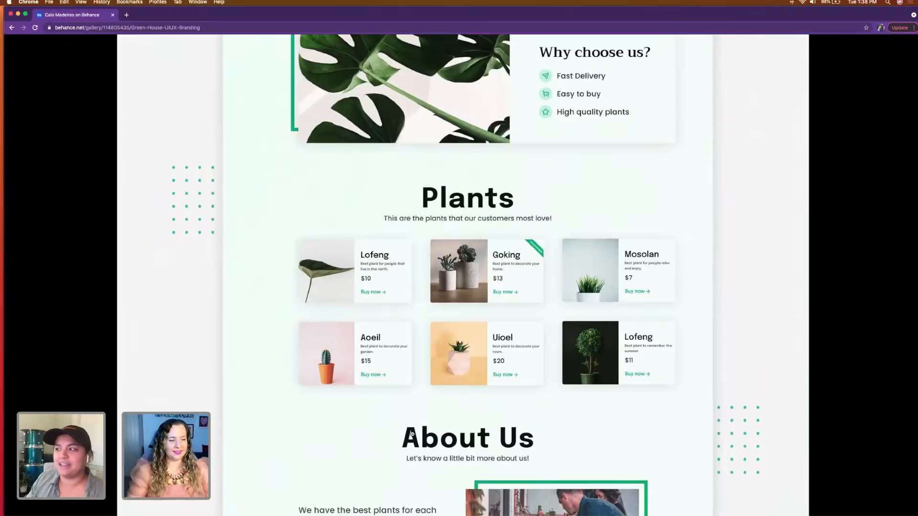
scroll(397, 433, down, 2)
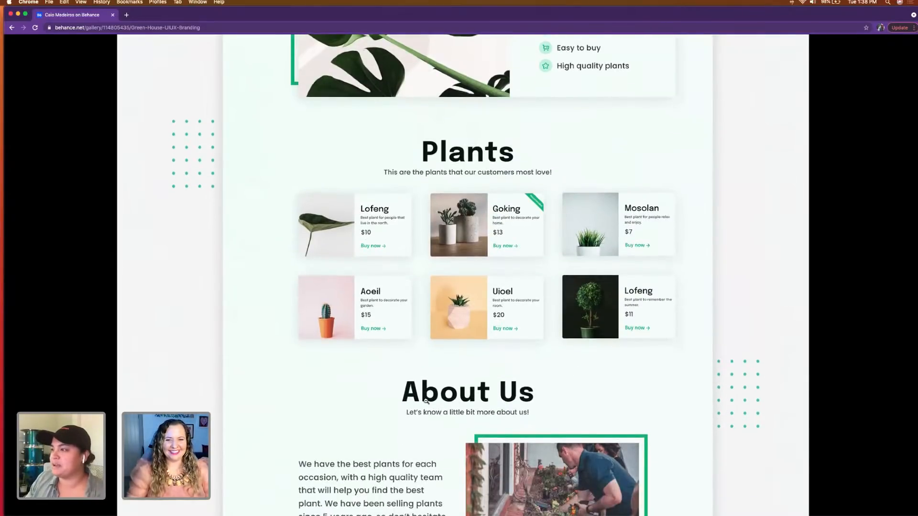
scroll(375, 415, down, 3)
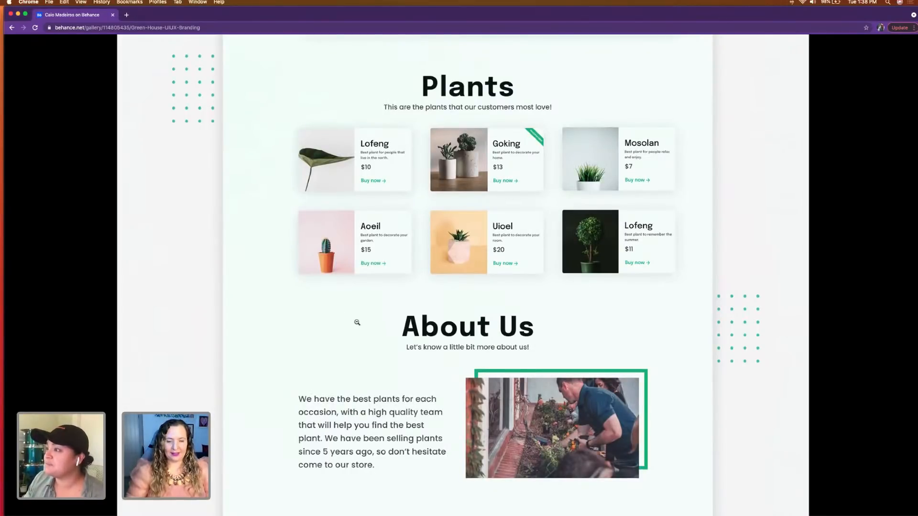
scroll(377, 335, down, 1)
scroll(377, 334, down, 15)
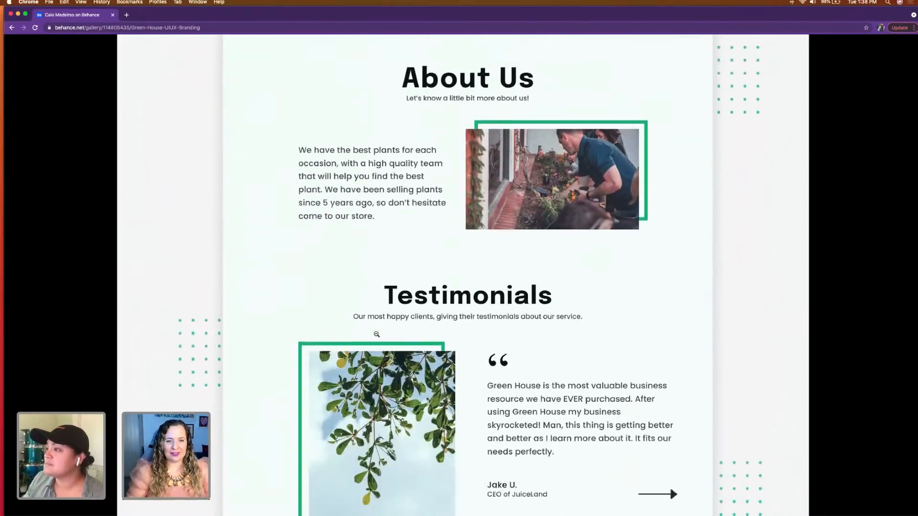
Step: Examine the Testimonials and Videos sections of the Green House landing page, continuing down to Contact
scroll(376, 333, down, 1)
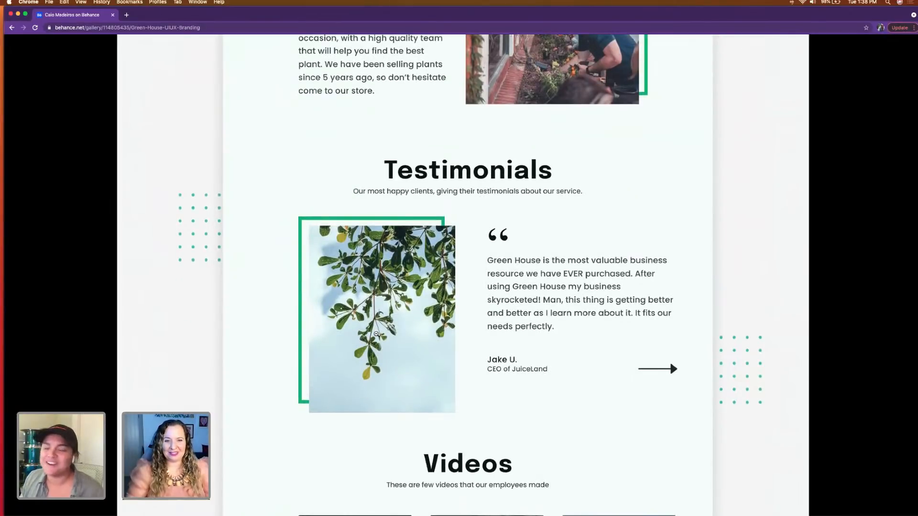
scroll(377, 334, down, 4)
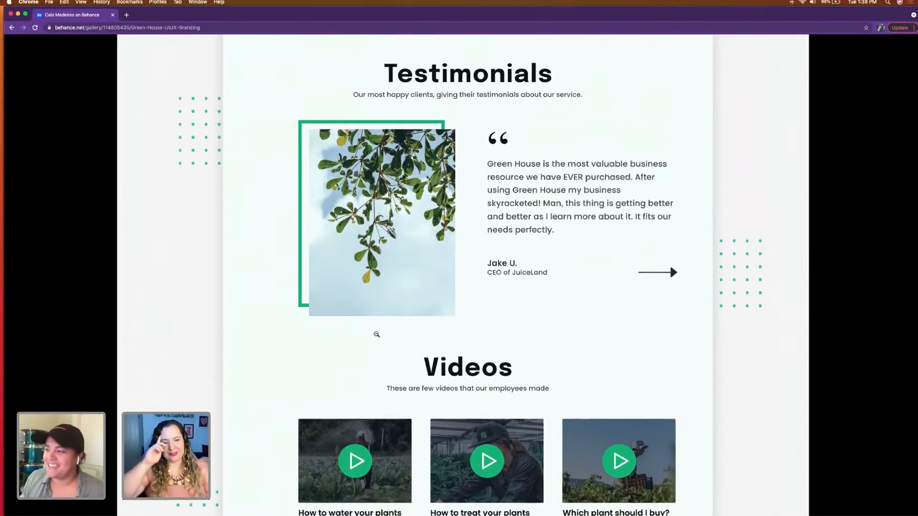
scroll(376, 335, down, 3)
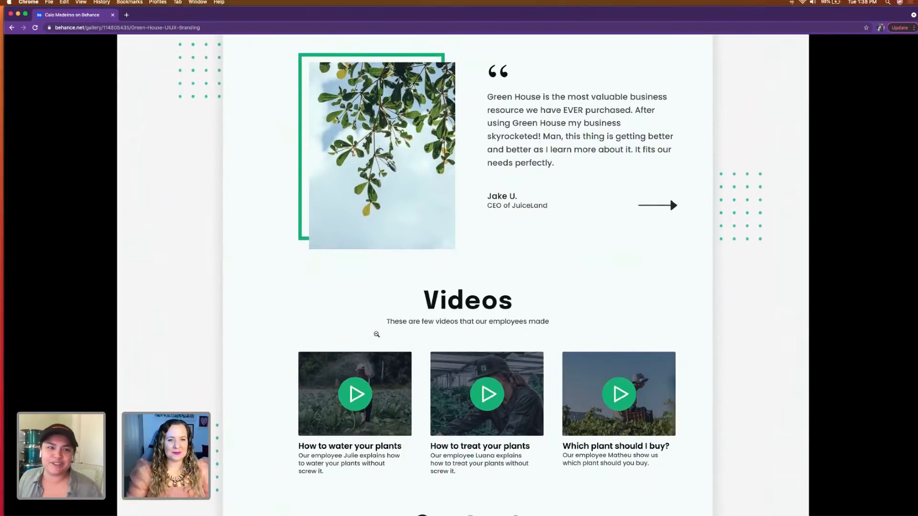
scroll(376, 334, down, 2)
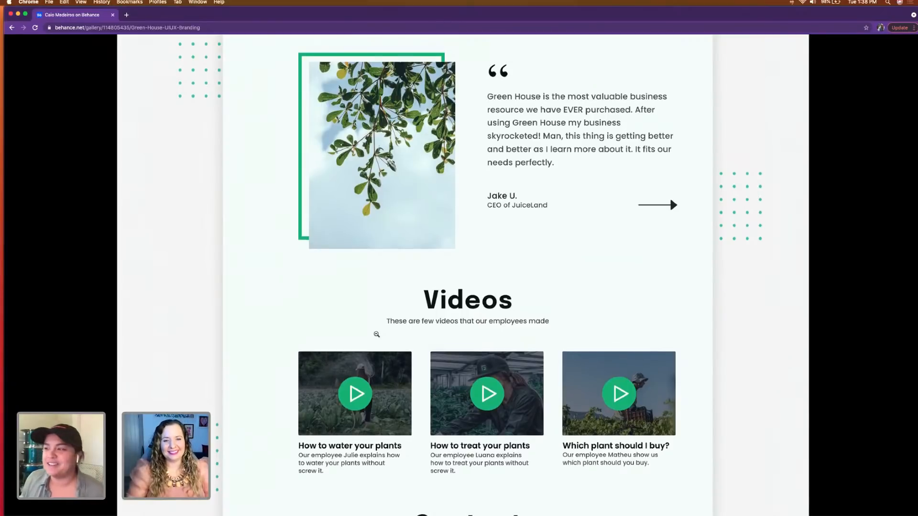
scroll(377, 334, down, 5)
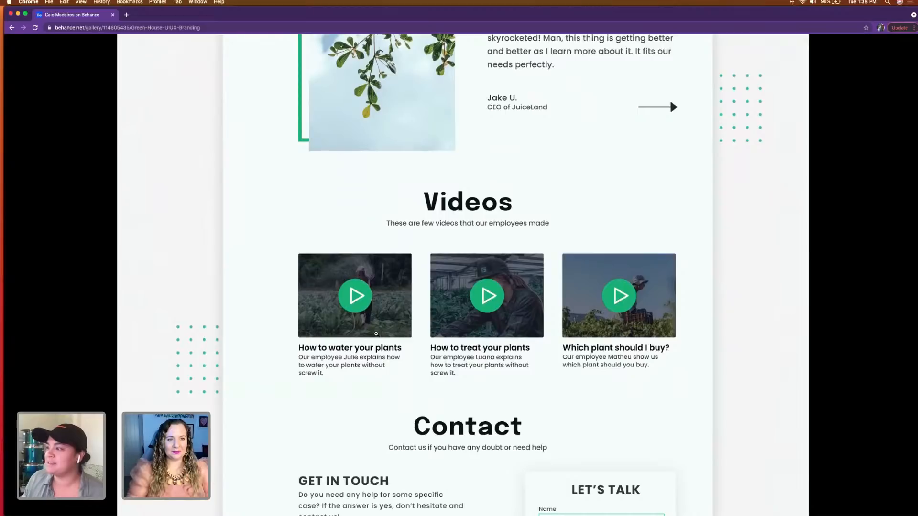
scroll(376, 334, down, 7)
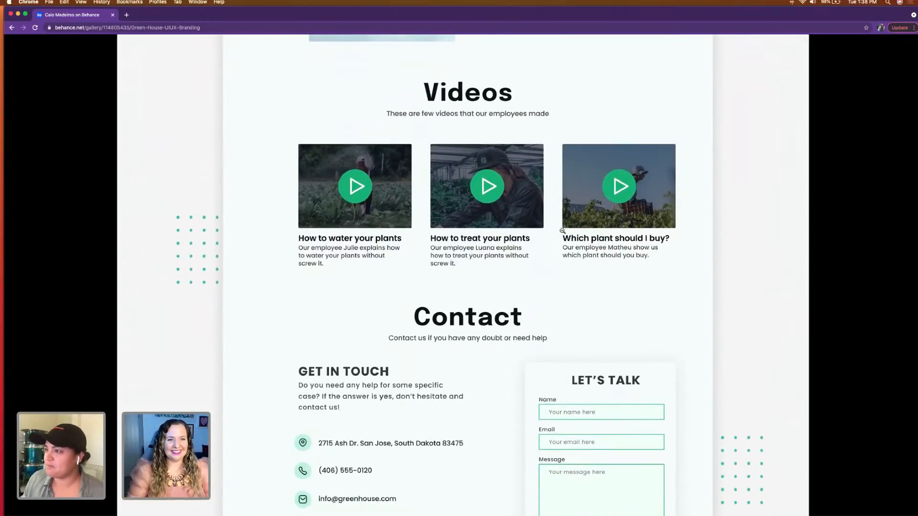
Step: Examine the Contact section of the Green House landing page and the Style Guide's typefaces and color palette
scroll(454, 185, down, 20)
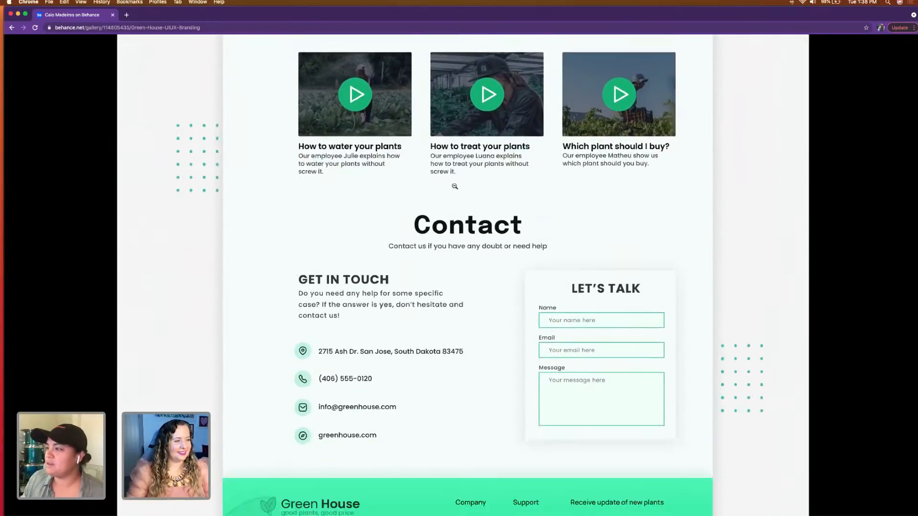
scroll(422, 324, down, 7)
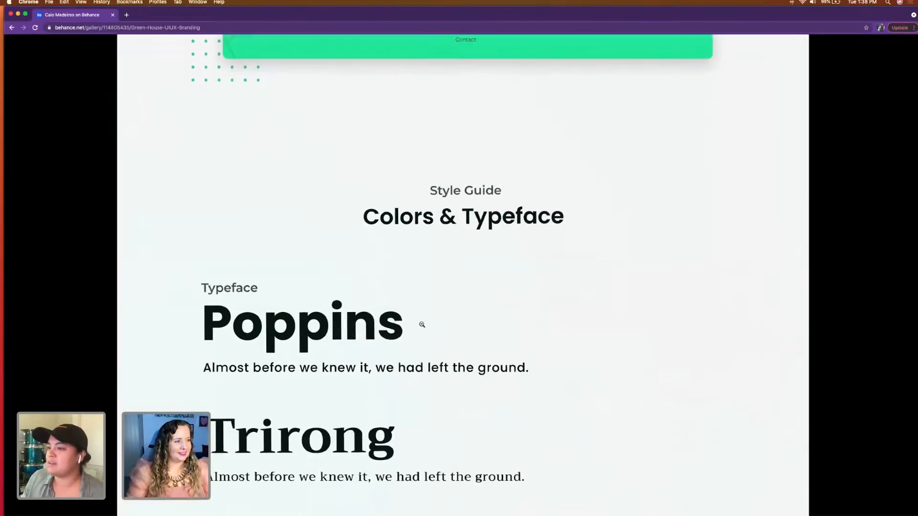
scroll(421, 323, down, 14)
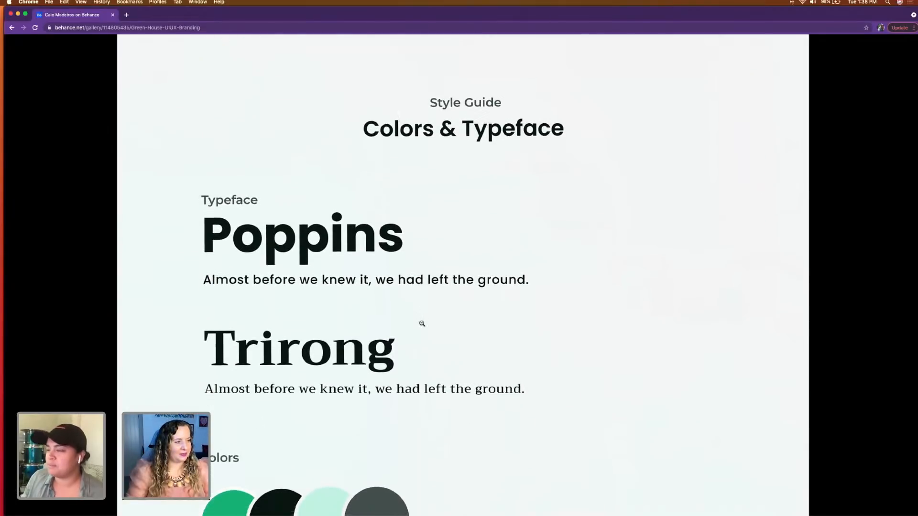
scroll(422, 324, down, 7)
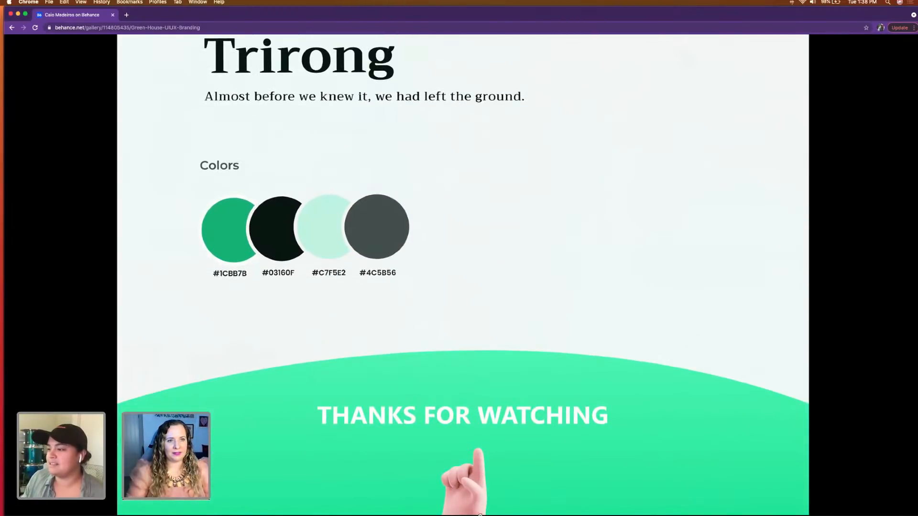
scroll(554, 468, up, 1)
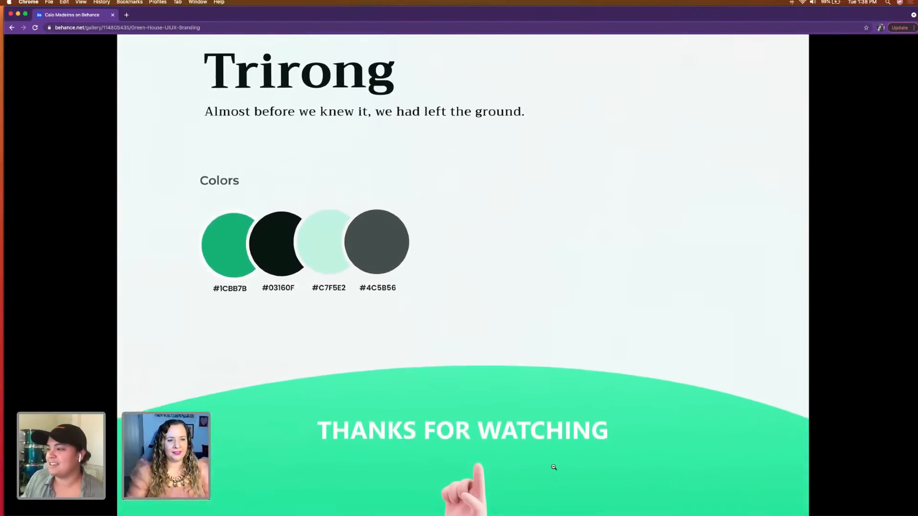
scroll(554, 468, down, 1)
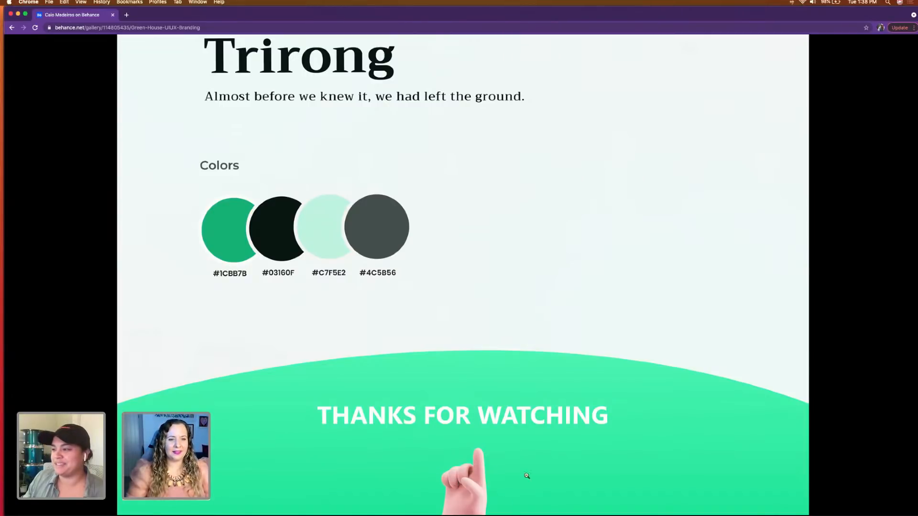
scroll(532, 479, up, 5)
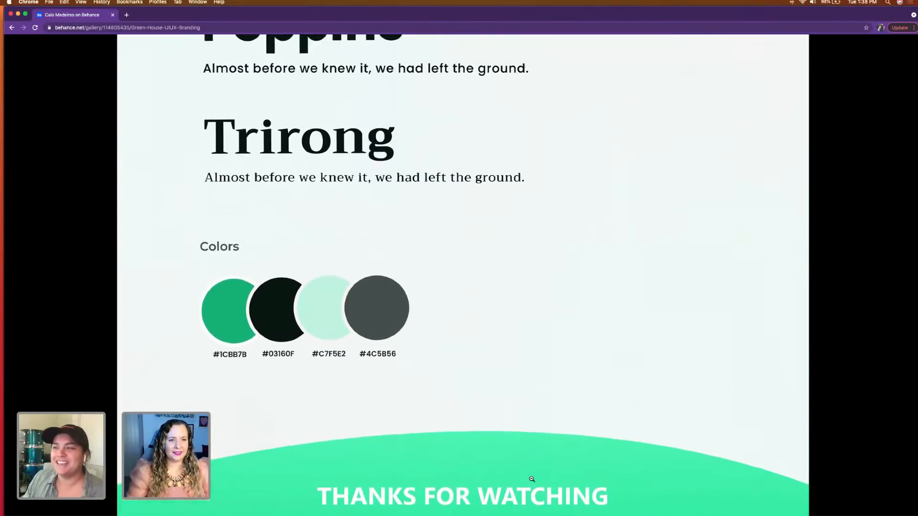
scroll(532, 479, up, 2)
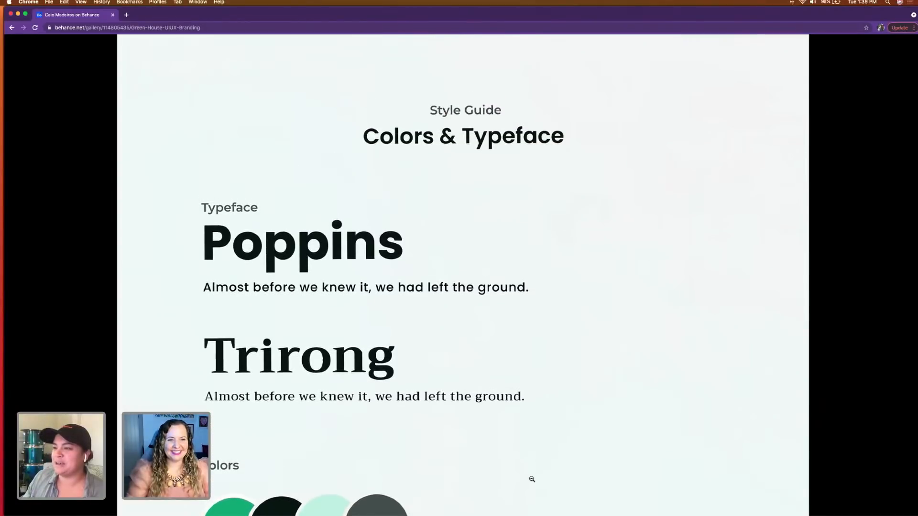
scroll(532, 480, up, 1)
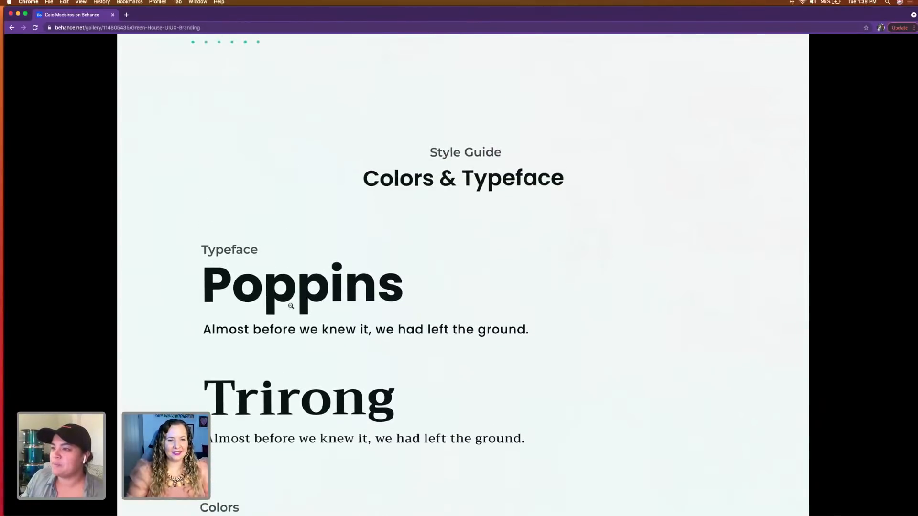
Step: Review the Green House case study again from the style guide back to its opening header
scroll(290, 306, up, 15)
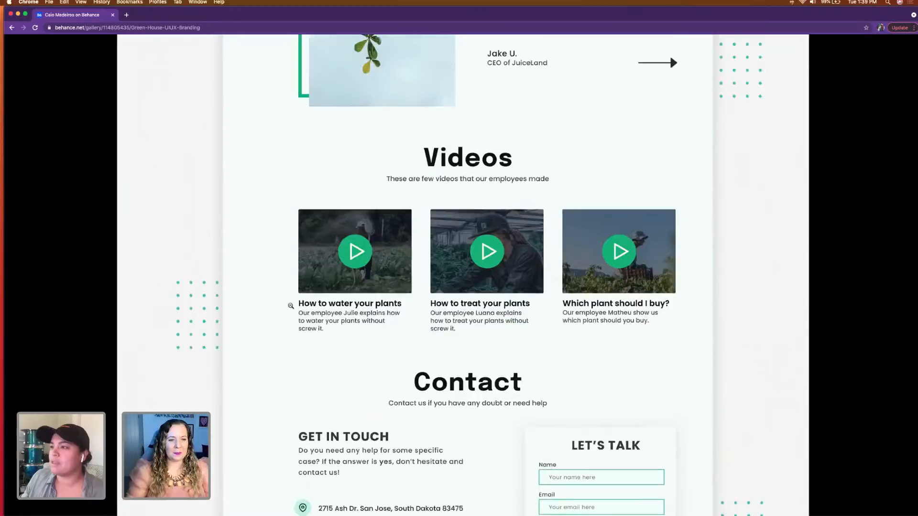
scroll(291, 306, up, 12)
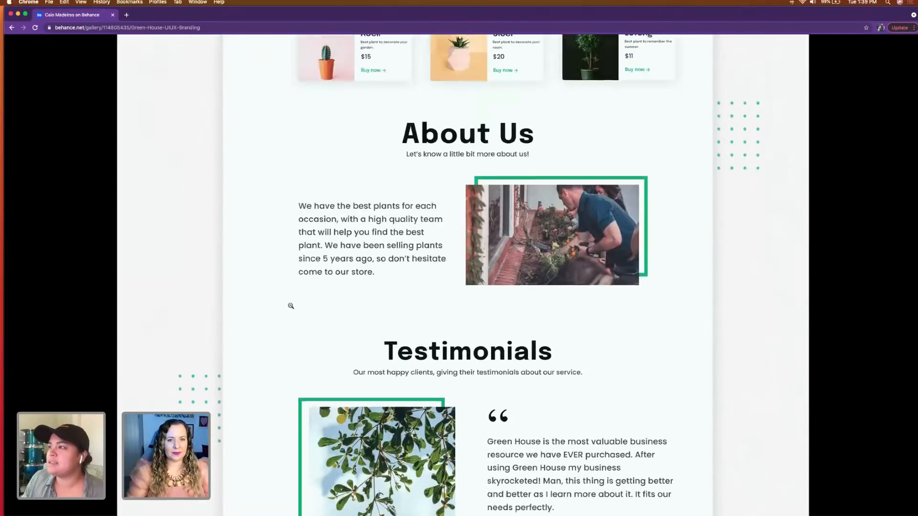
scroll(291, 306, up, 12)
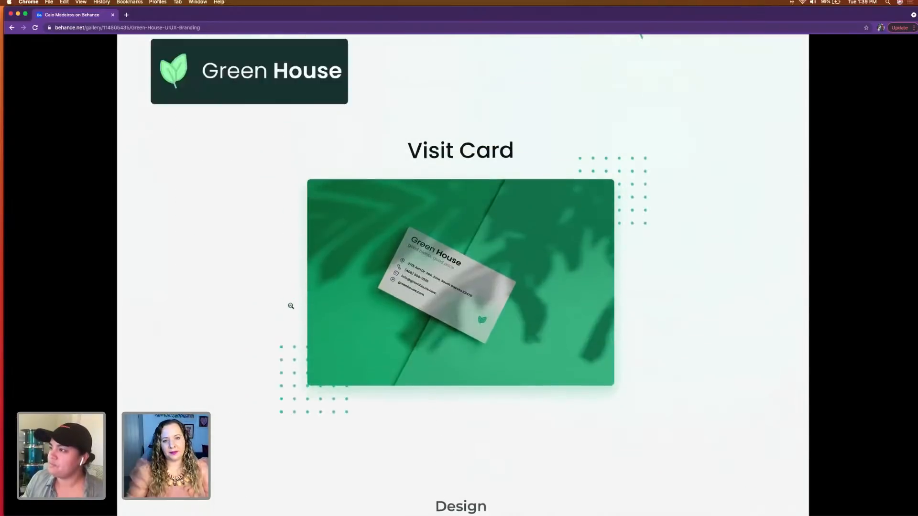
scroll(291, 306, up, 10)
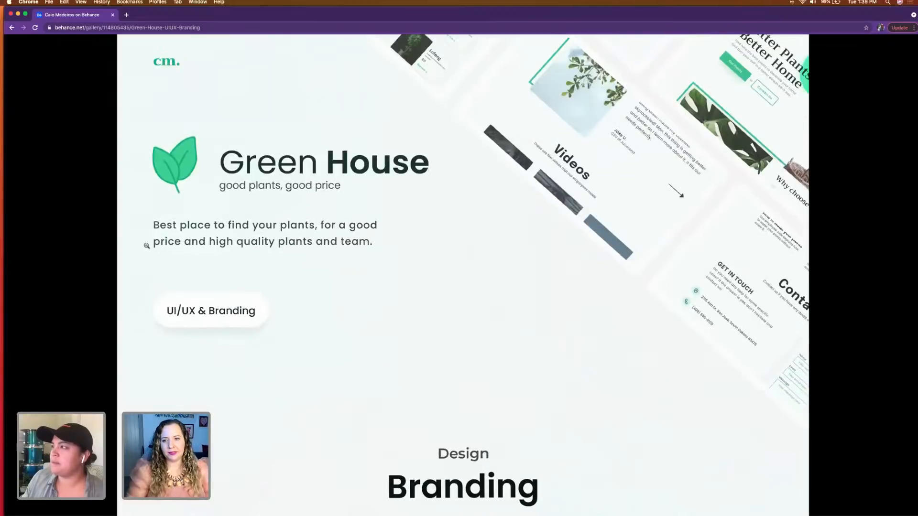
Step: Leave the Green House project, open the Ocenture | UI/UX Design project and enlarge its case study image to full width
click(88, 200)
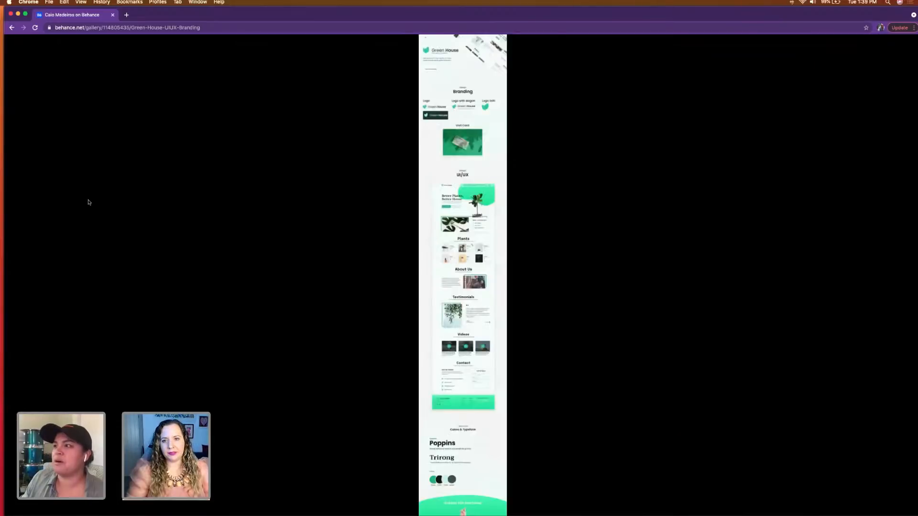
click(12, 28)
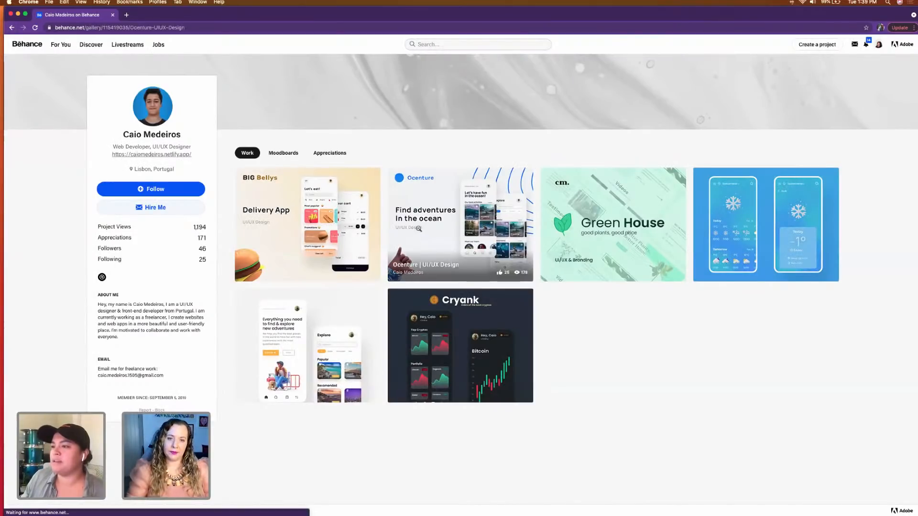
click(392, 269)
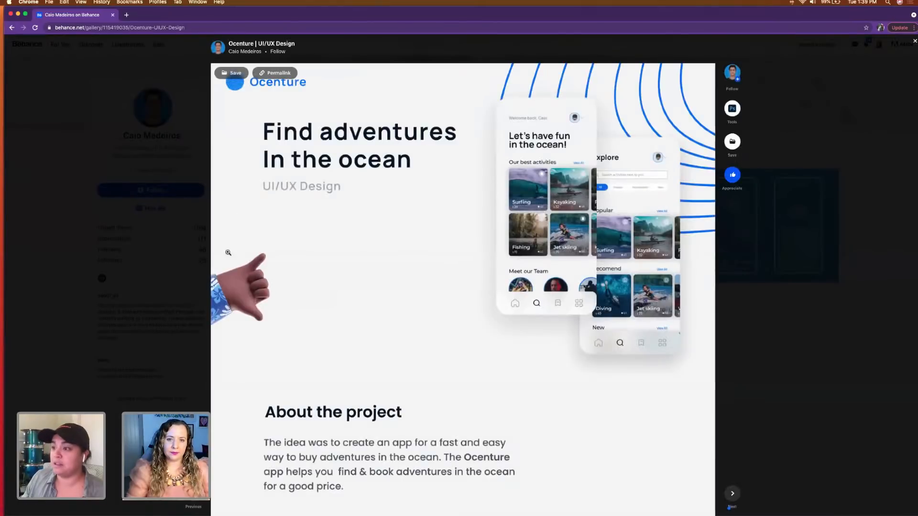
click(243, 341)
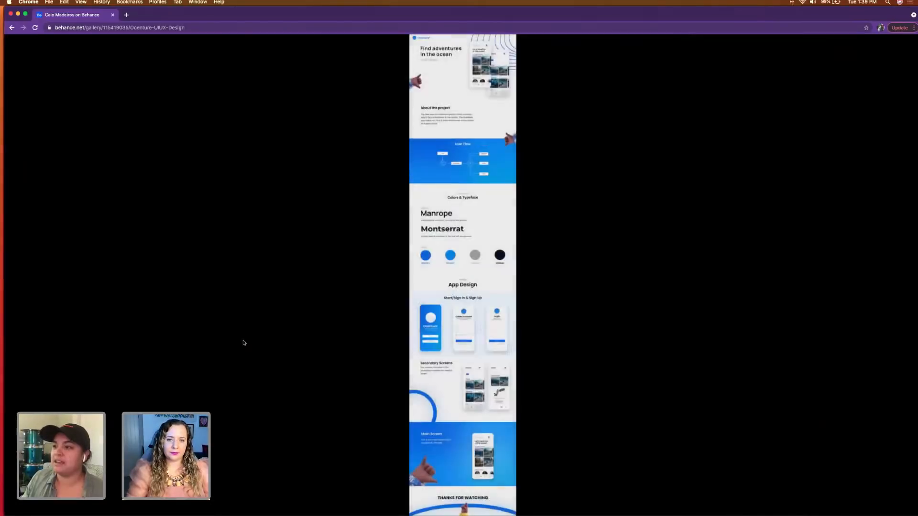
click(457, 132)
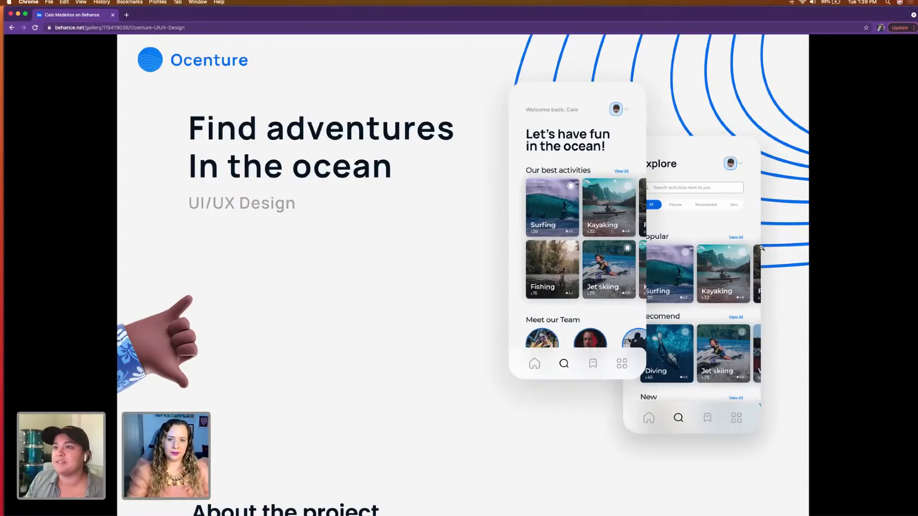
Step: Examine Ocenture's header mockups, the About the project text and the User Flow diagram
scroll(498, 397, down, 2)
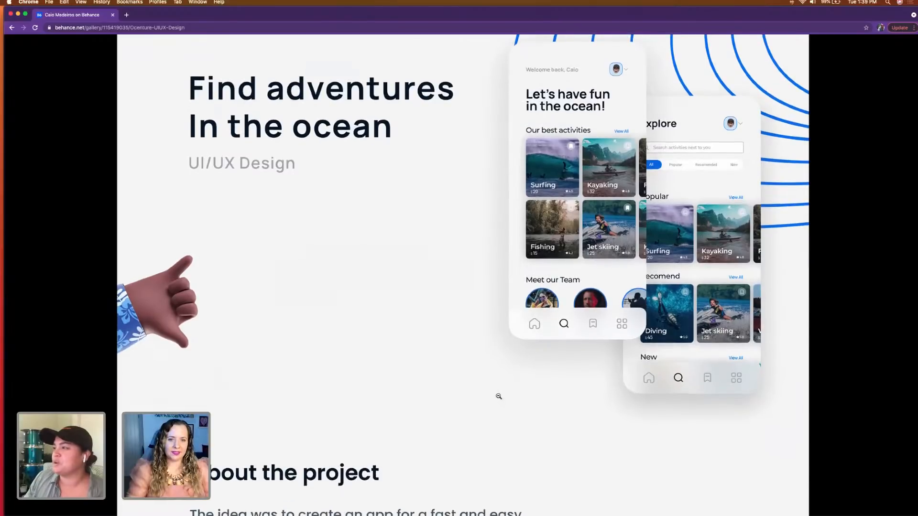
scroll(499, 396, down, 20)
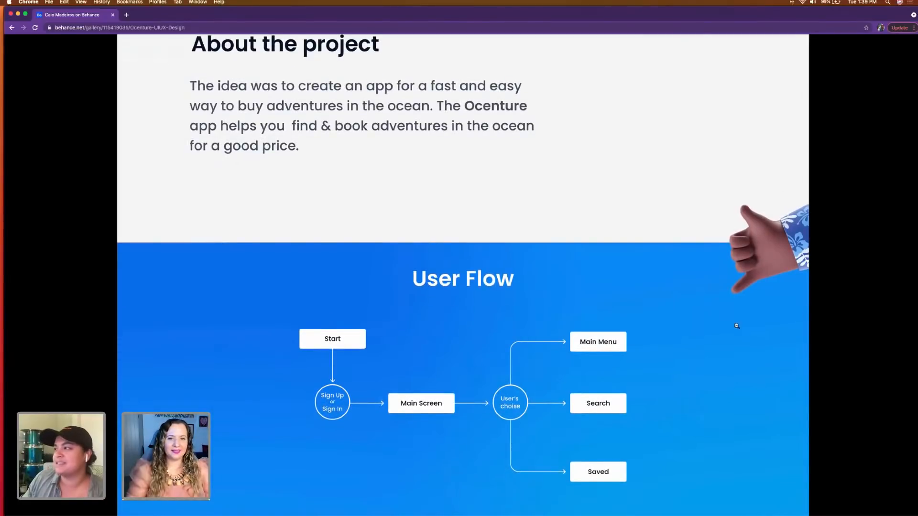
scroll(640, 365, down, 5)
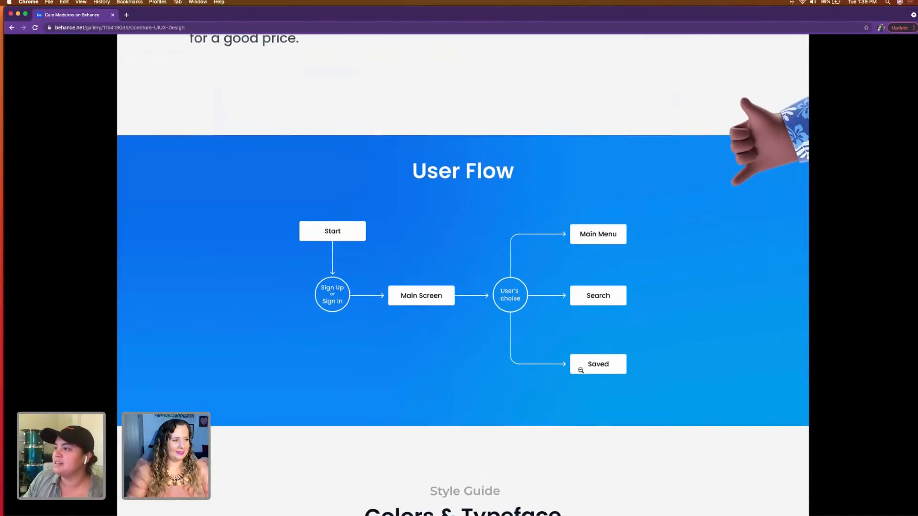
scroll(383, 422, down, 2)
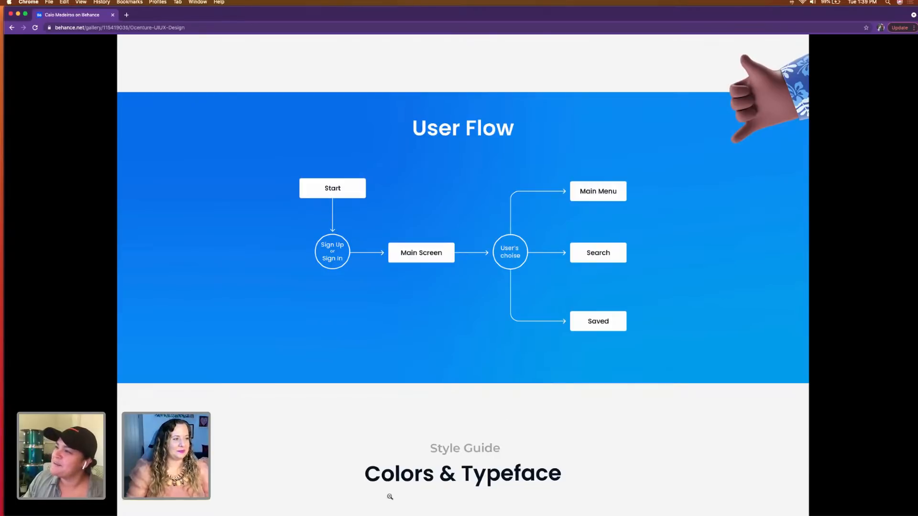
scroll(412, 424, down, 5)
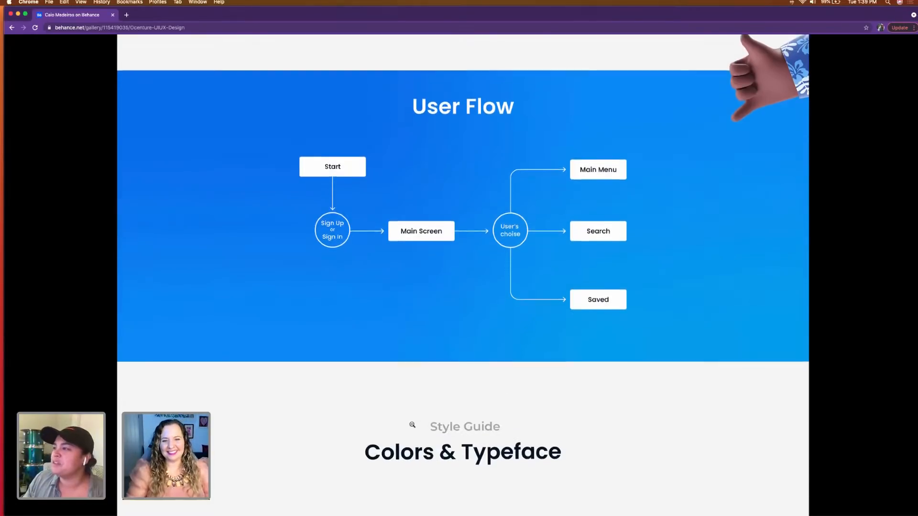
scroll(412, 425, up, 4)
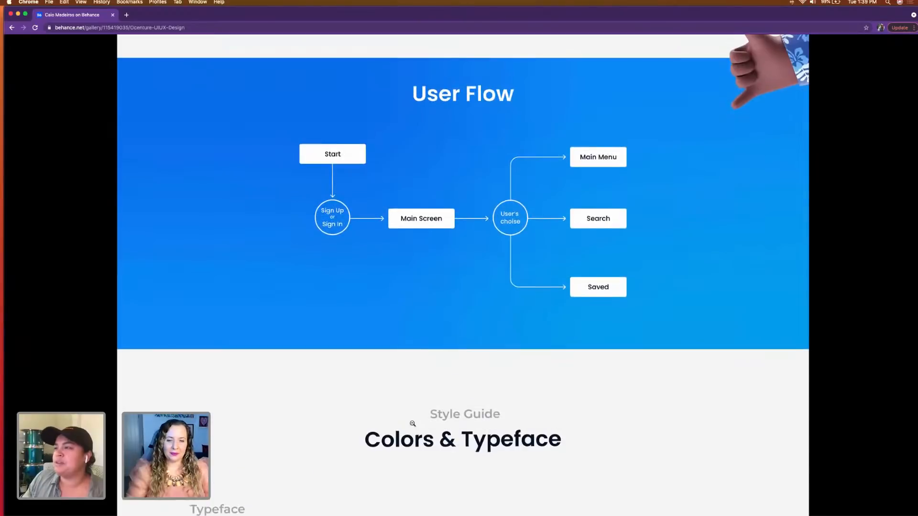
Step: Examine Ocenture's Colors & Typeface style guide, covering the Manrope and Montserrat samples and the color swatches
scroll(455, 367, down, 8)
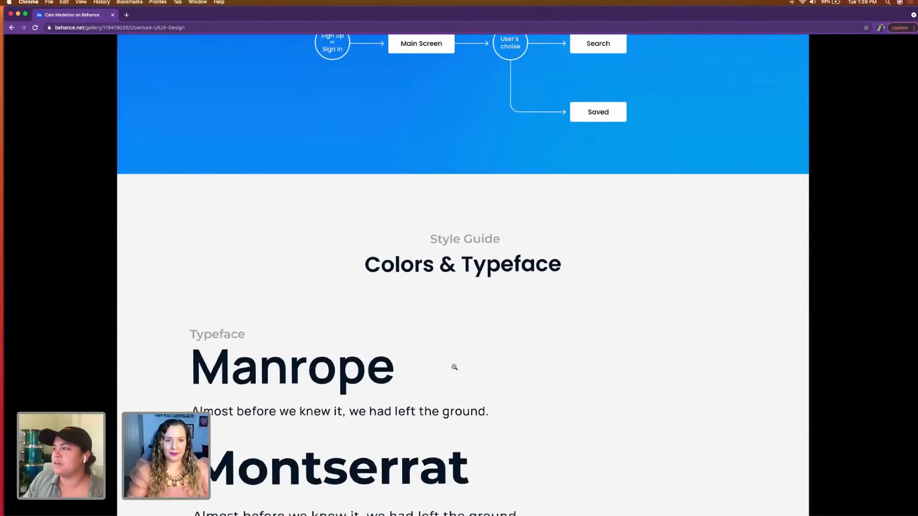
scroll(455, 367, down, 1)
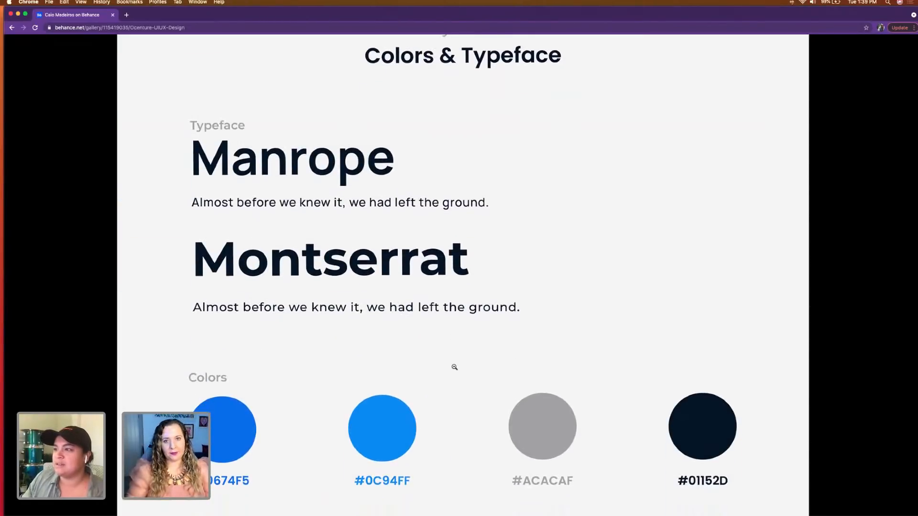
scroll(455, 366, down, 6)
scroll(455, 364, down, 4)
scroll(454, 365, up, 4)
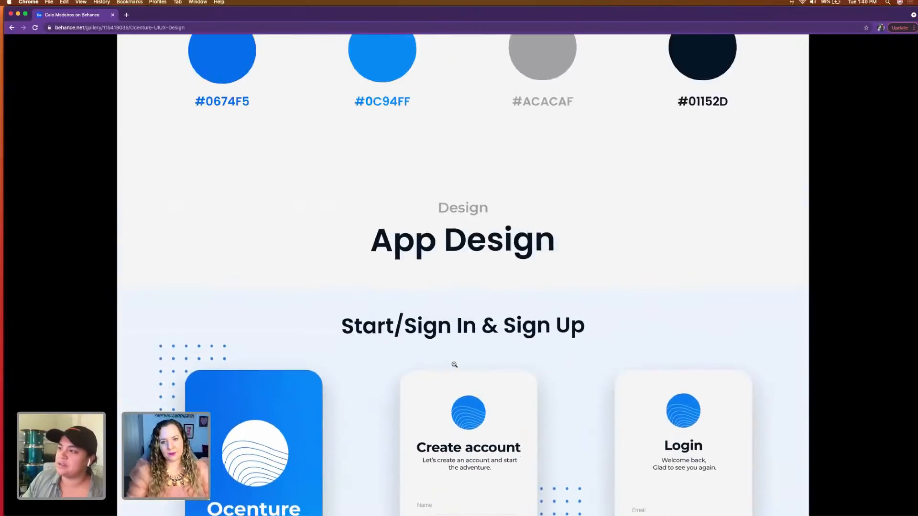
Step: Examine Ocenture's Start/Sign In & Sign Up screens and compare them with the Explore and Saved secondary screens
scroll(455, 365, down, 3)
scroll(454, 365, down, 4)
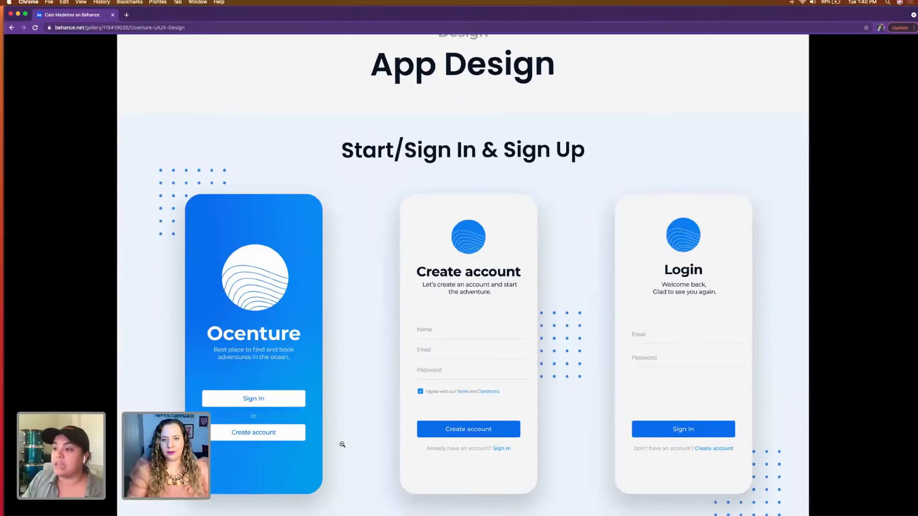
scroll(342, 443, down, 4)
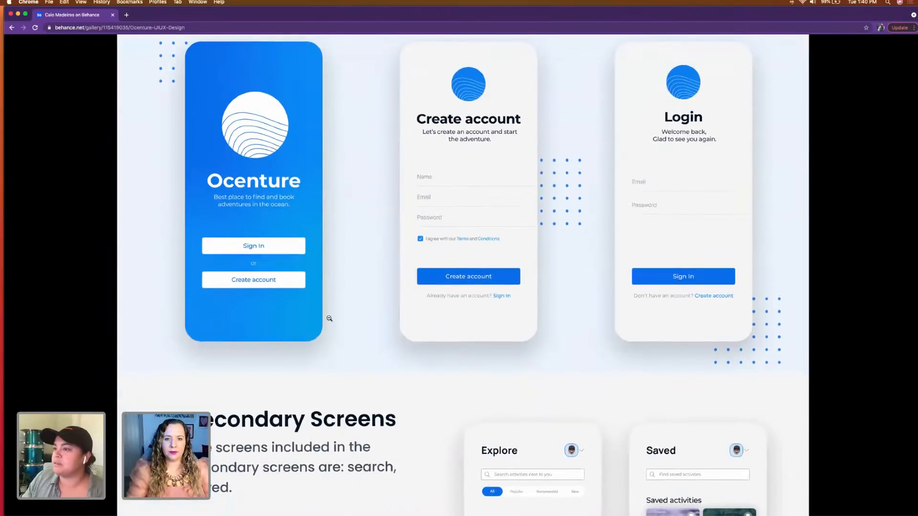
scroll(404, 402, down, 6)
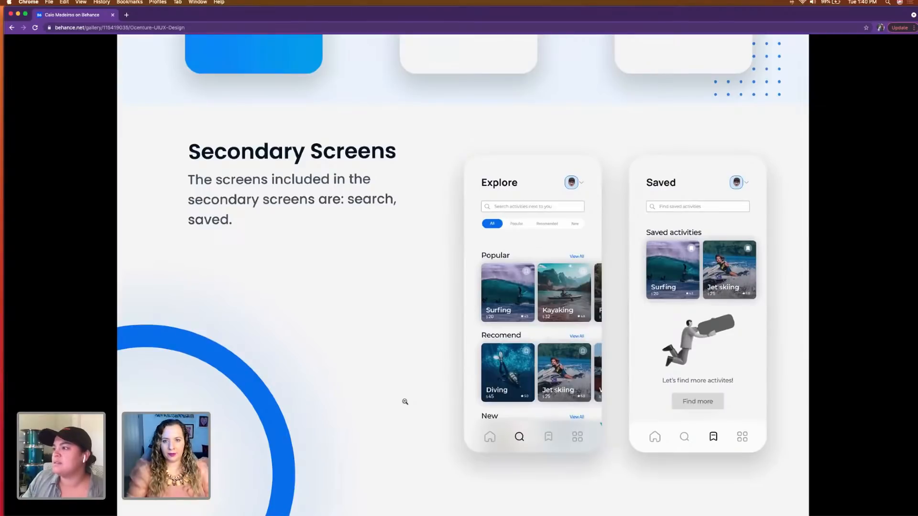
scroll(405, 403, up, 8)
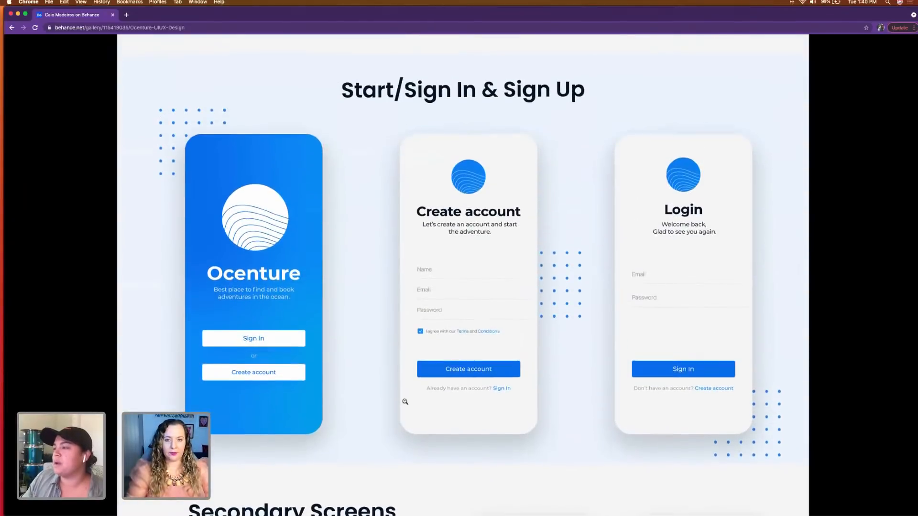
scroll(405, 402, down, 8)
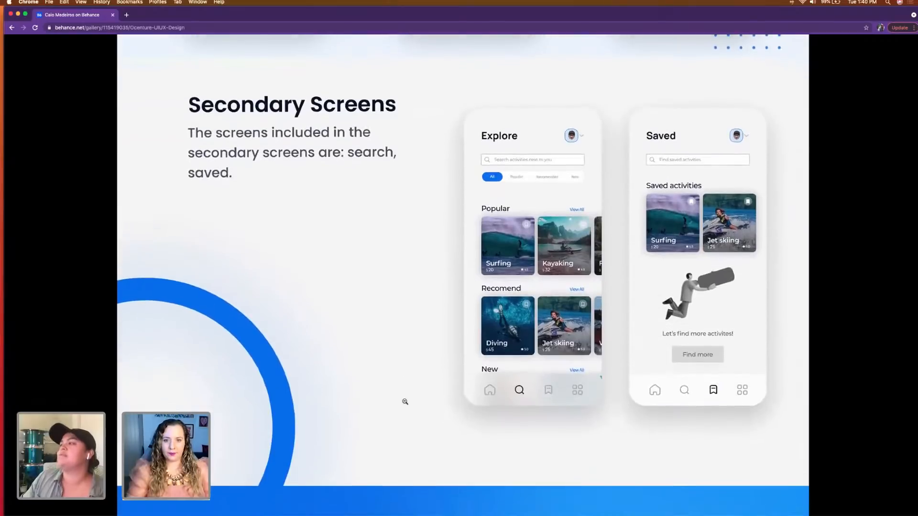
Step: Examine Ocenture's Main Screen section and the closing Thanks for Watching graphic
scroll(405, 402, down, 10)
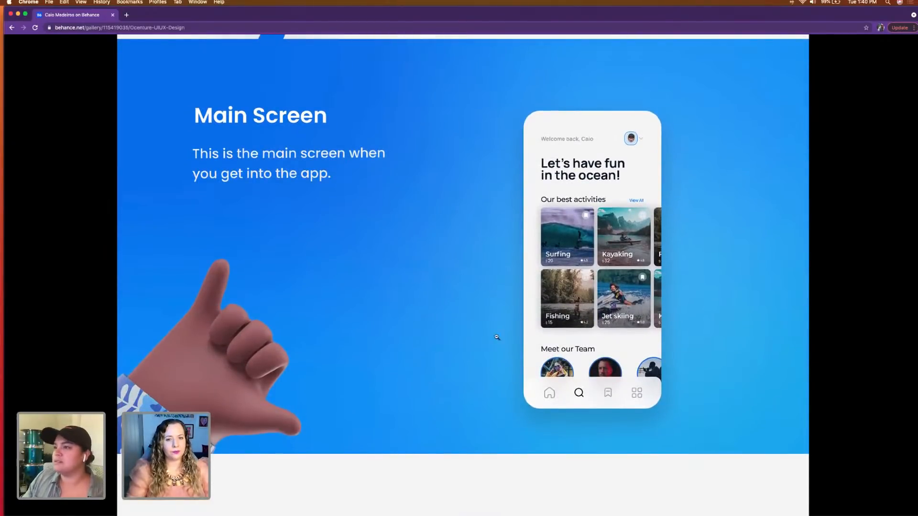
scroll(379, 347, down, 3)
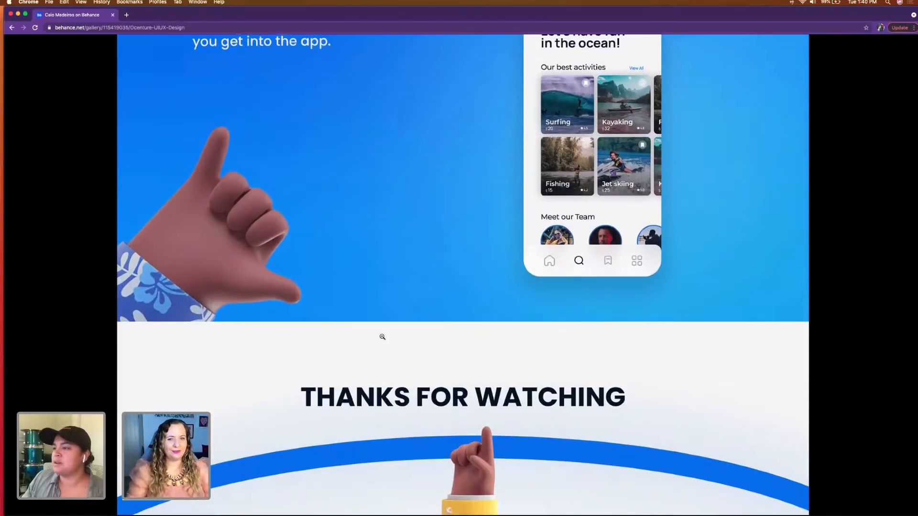
scroll(344, 334, up, 4)
scroll(306, 328, up, 2)
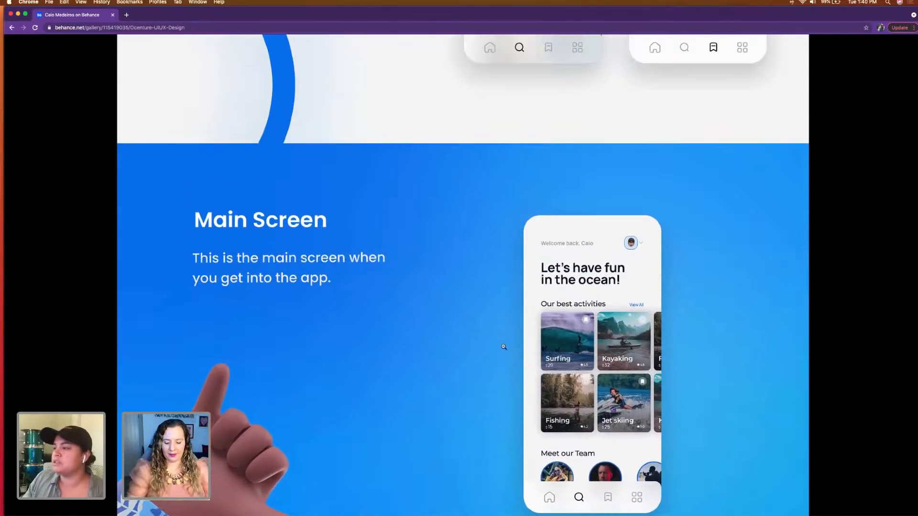
Step: Revisit Ocenture's Secondary Screens and compare the Explore and Saved layouts with the Start/Sign In & Sign Up screens
scroll(537, 369, up, 8)
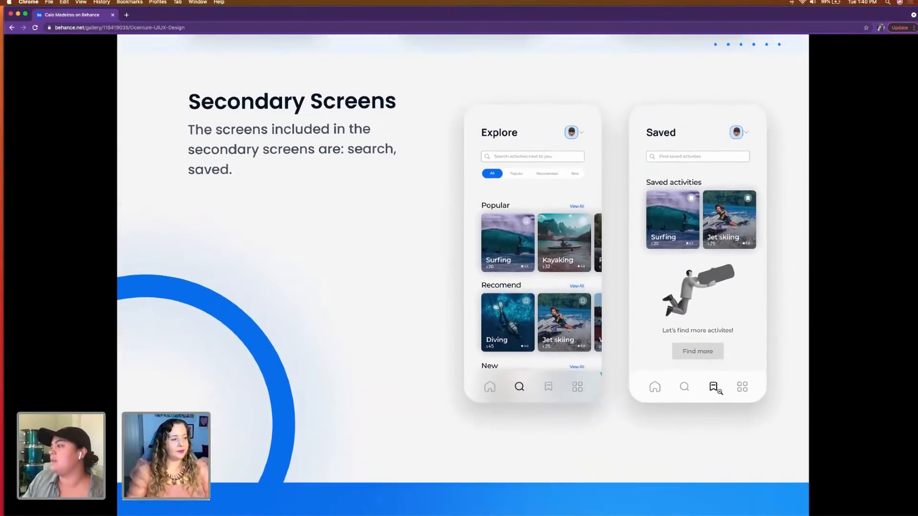
scroll(510, 405, up, 1)
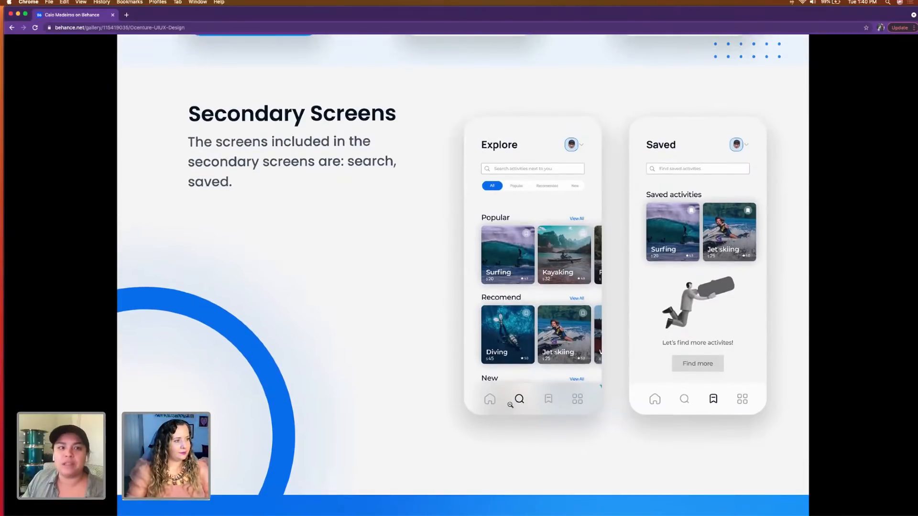
scroll(510, 405, up, 6)
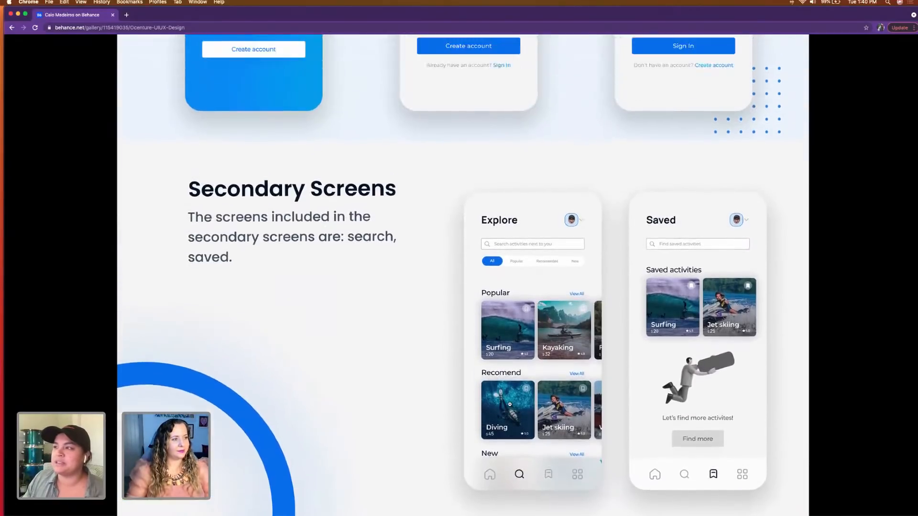
scroll(510, 405, up, 5)
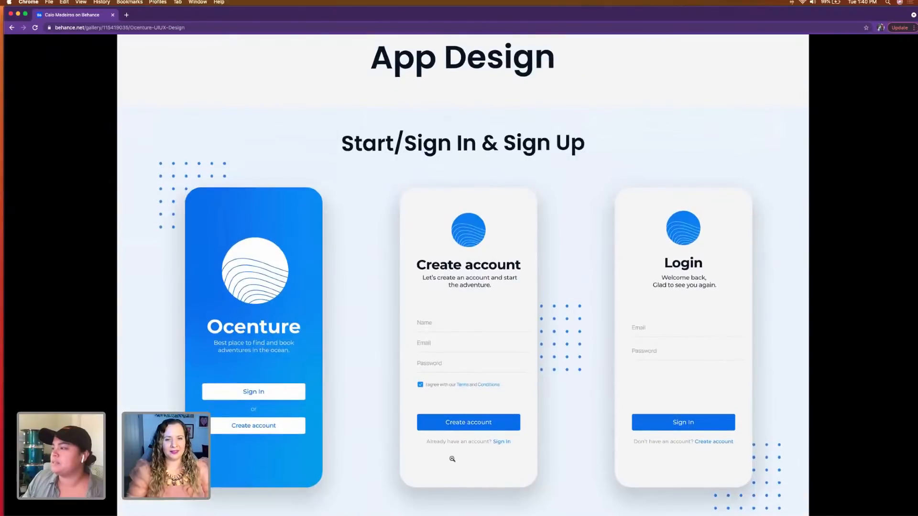
scroll(359, 410, down, 1)
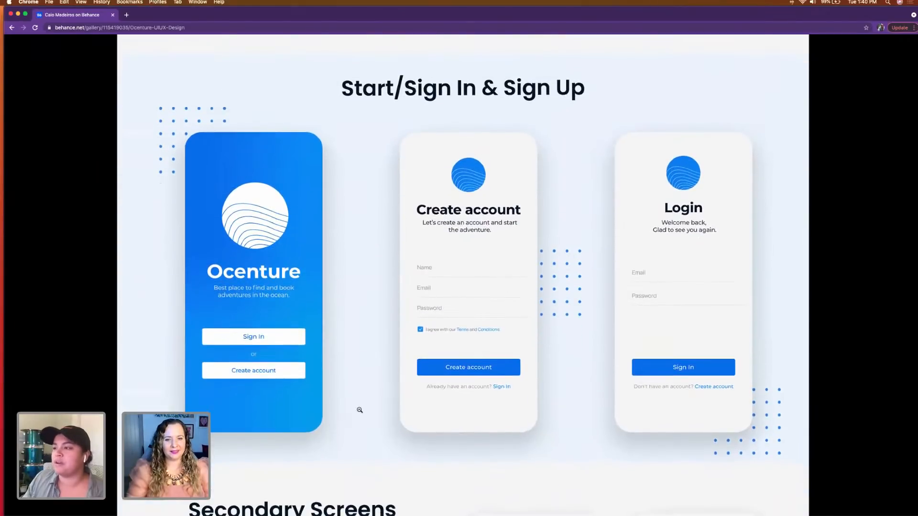
scroll(360, 410, down, 5)
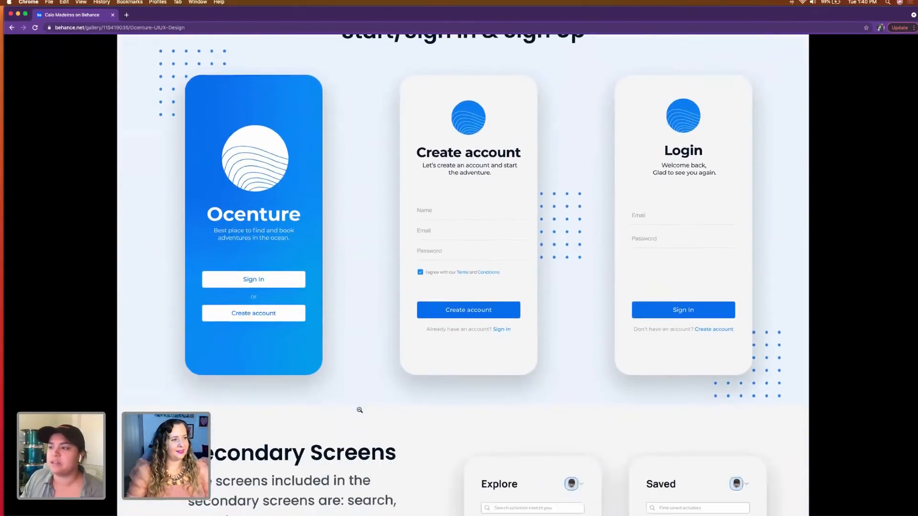
scroll(359, 410, down, 1)
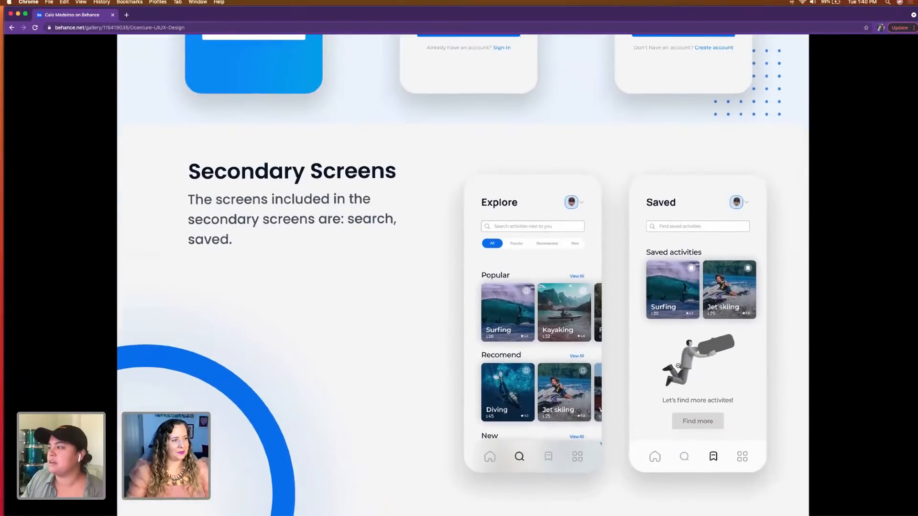
scroll(292, 326, up, 15)
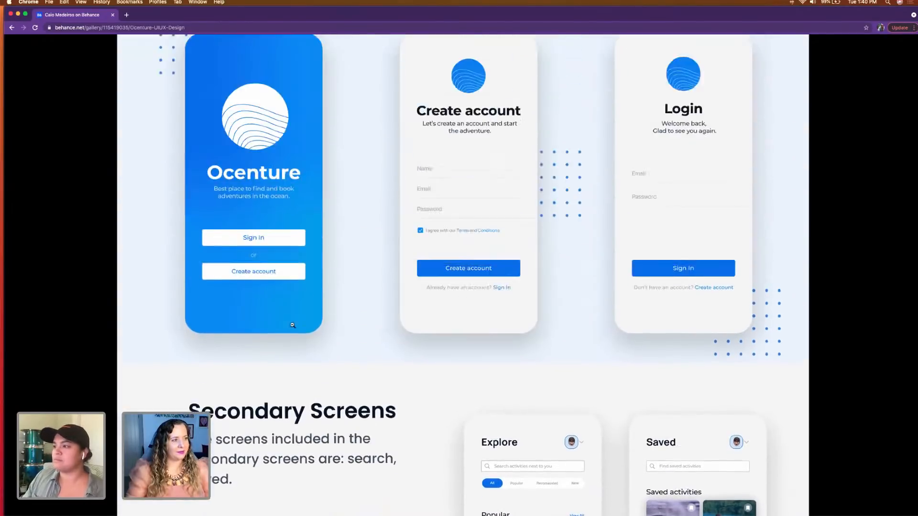
Step: Look back over Ocenture's Colors & Typeface style guide and its User Flow diagram
scroll(293, 326, up, 5)
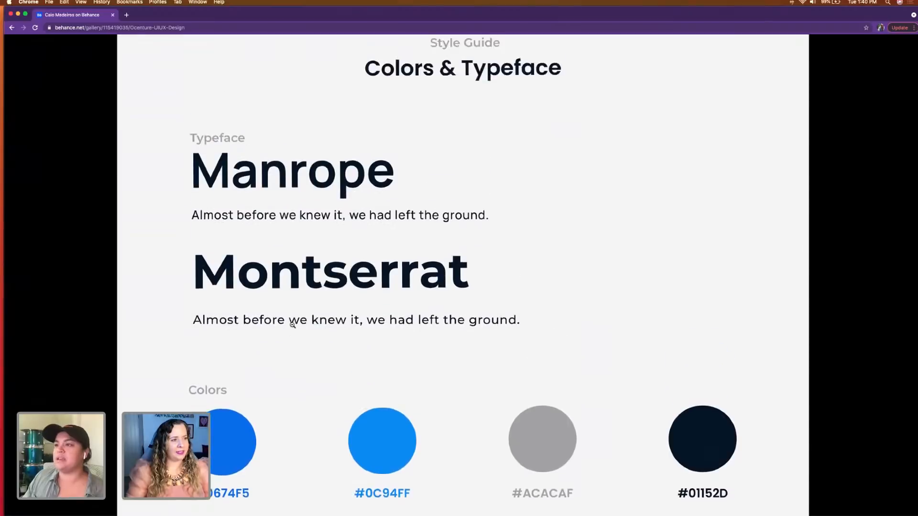
scroll(293, 325, down, 1)
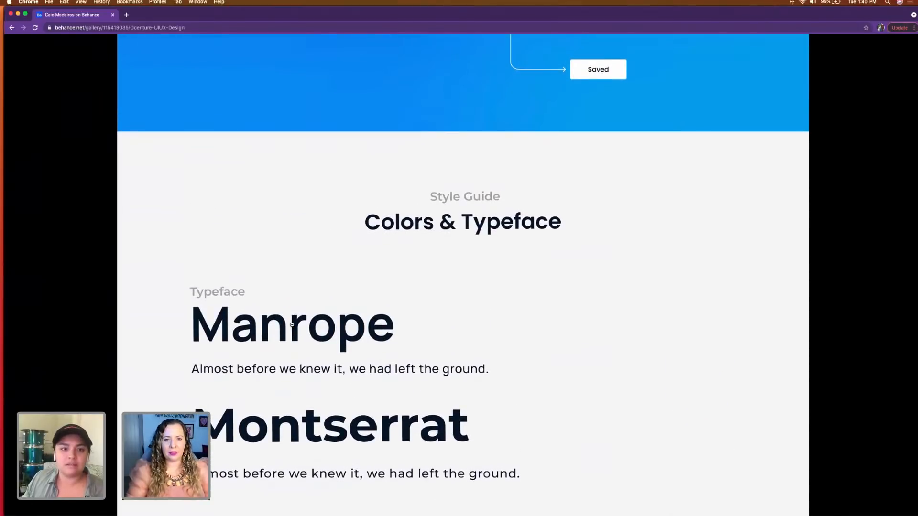
scroll(292, 326, down, 1)
scroll(292, 326, up, 10)
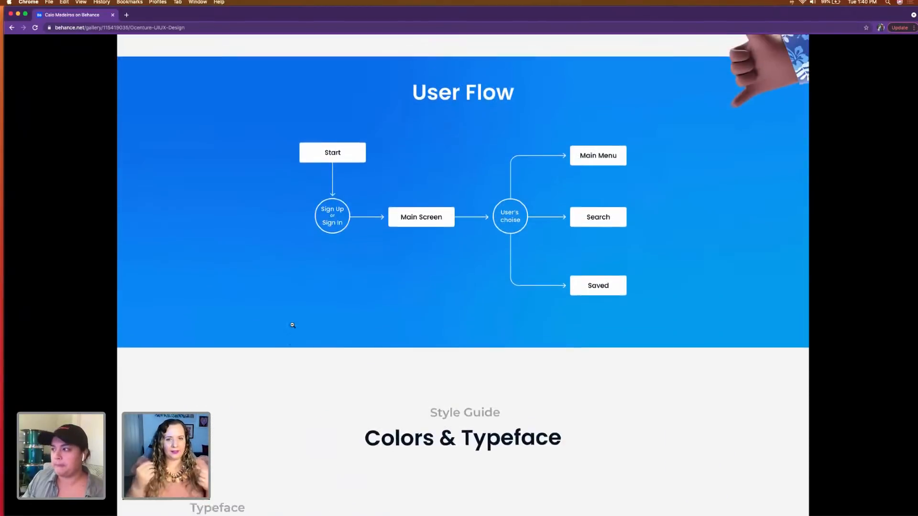
scroll(292, 325, up, 5)
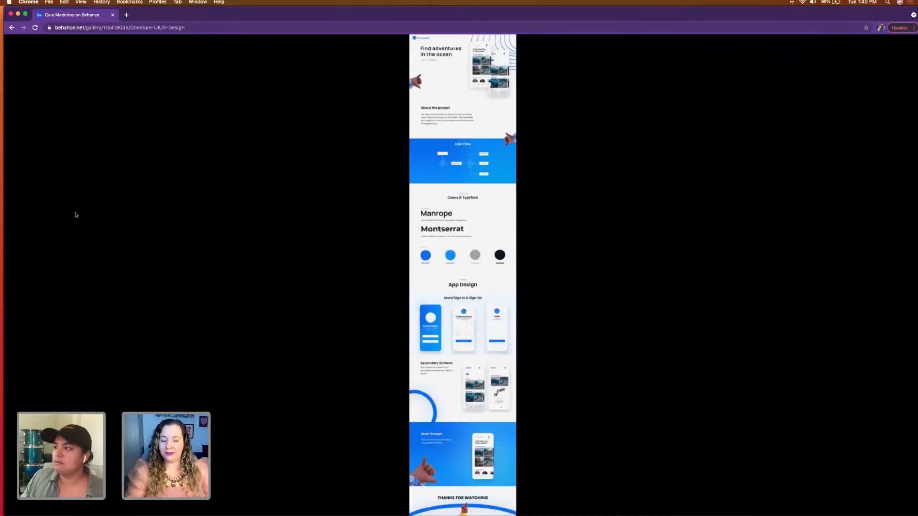
Step: Return to the designer's Behance profile, open the Big Bellys project and read its About the project text and User Flow diagram
click(11, 27)
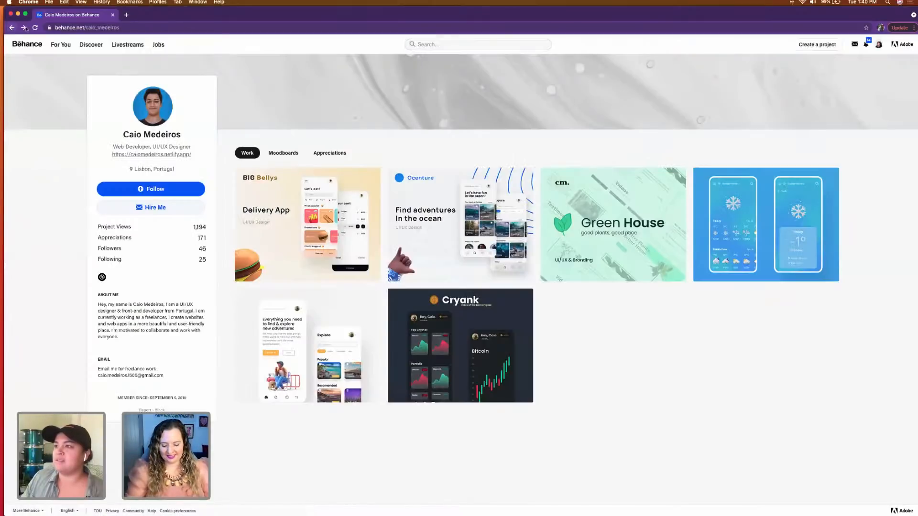
click(342, 270)
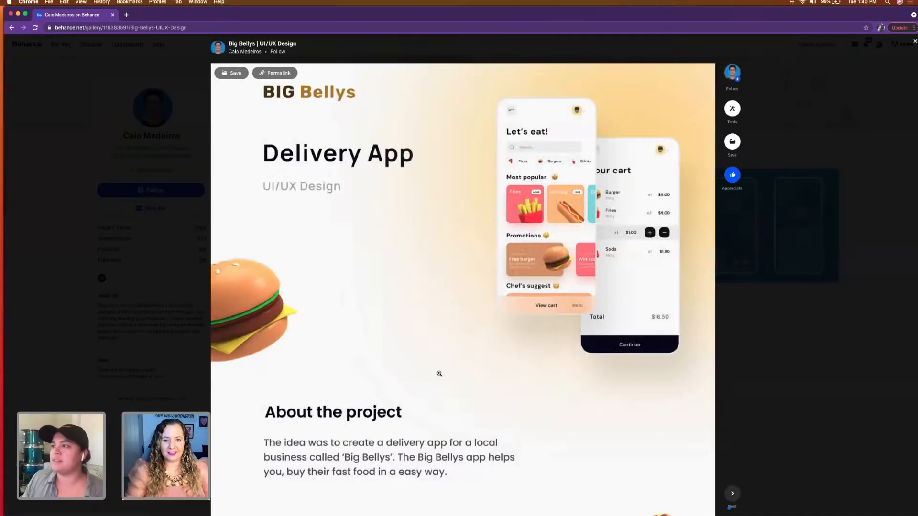
scroll(439, 374, down, 2)
scroll(439, 373, up, 2)
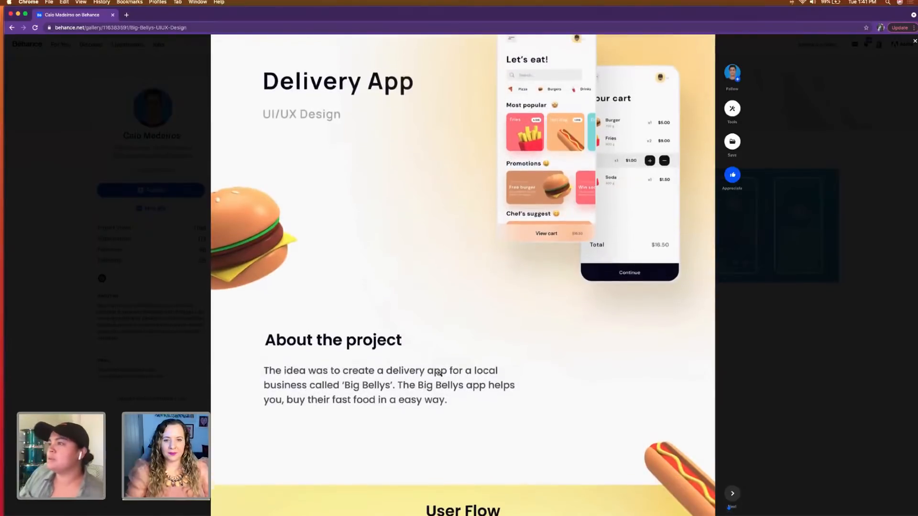
scroll(439, 374, down, 7)
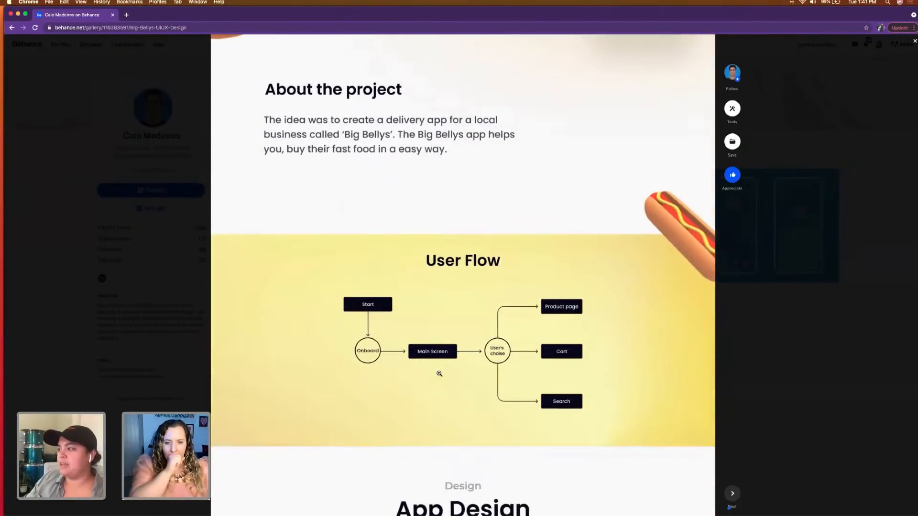
scroll(439, 373, down, 2)
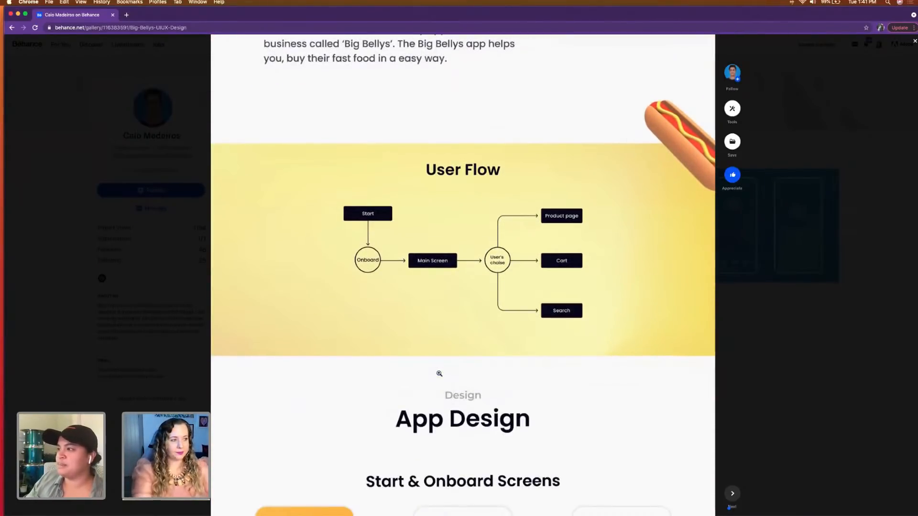
Step: Examine Big Bellys' Start & Onboard Screens and its Secondary Screens with the cart and Fries product page
scroll(439, 374, down, 6)
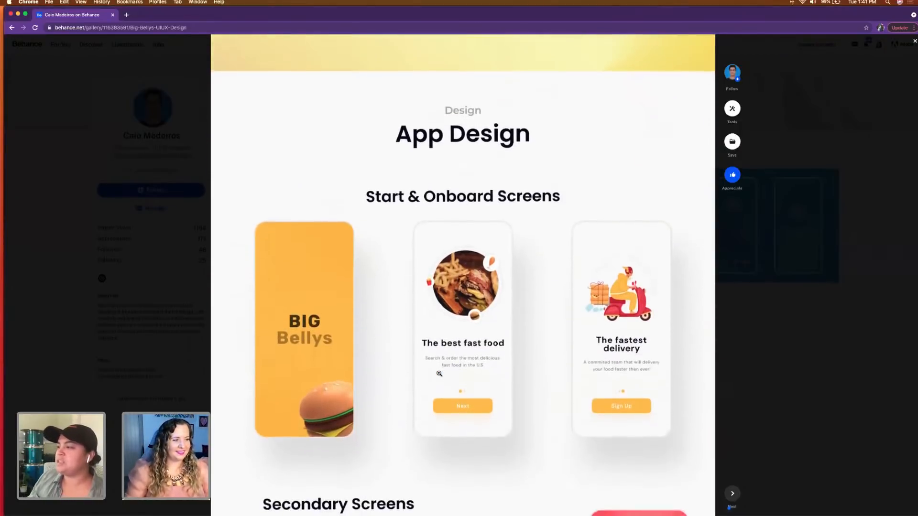
scroll(439, 373, down, 1)
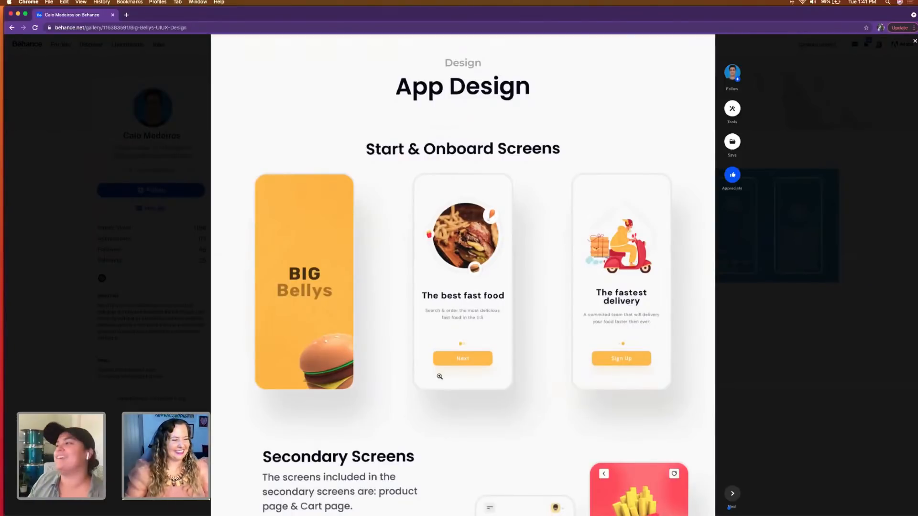
scroll(425, 409, down, 4)
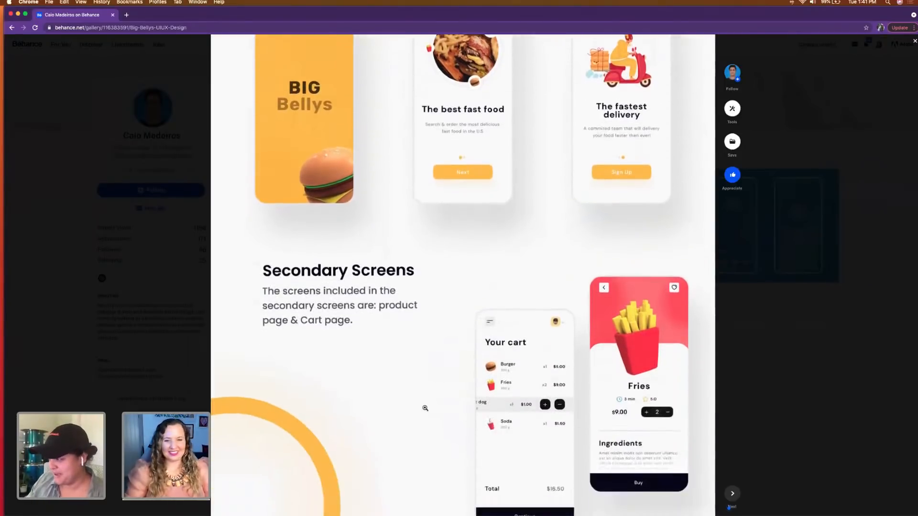
scroll(425, 408, down, 1)
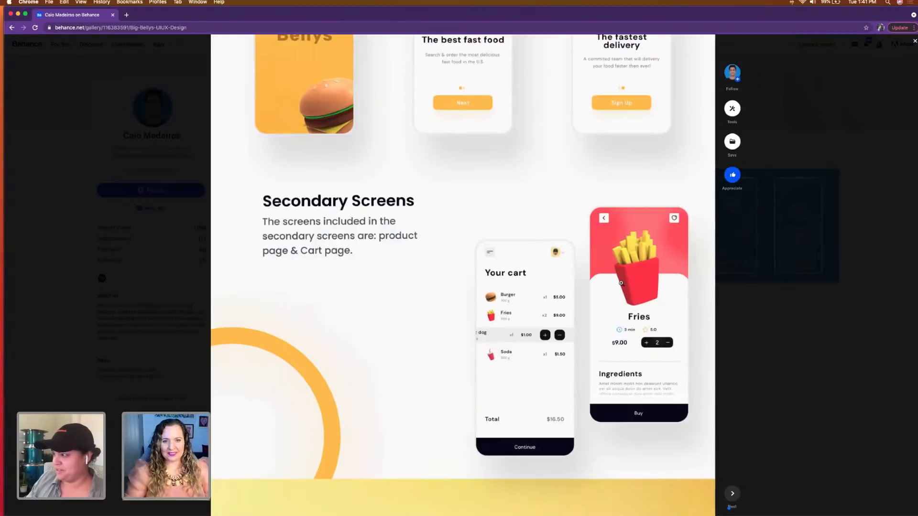
Step: Enlarge the Big Bellys project image and review it from the Delivery App header through the User Flow to the onboarding screens
click(621, 283)
click(509, 304)
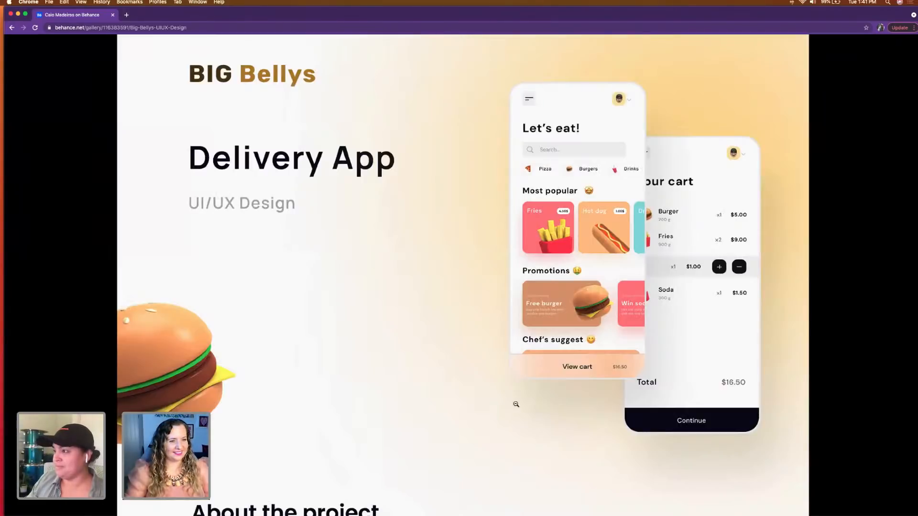
scroll(515, 411, down, 10)
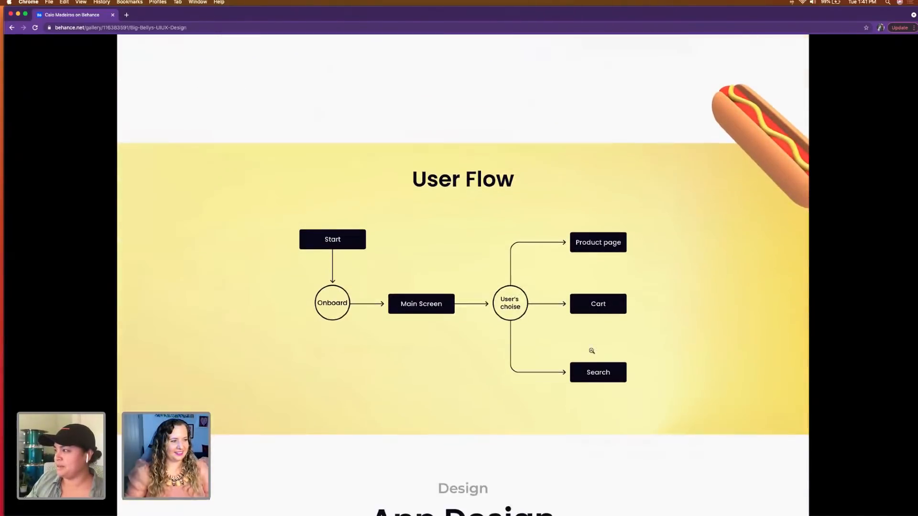
scroll(722, 334, down, 10)
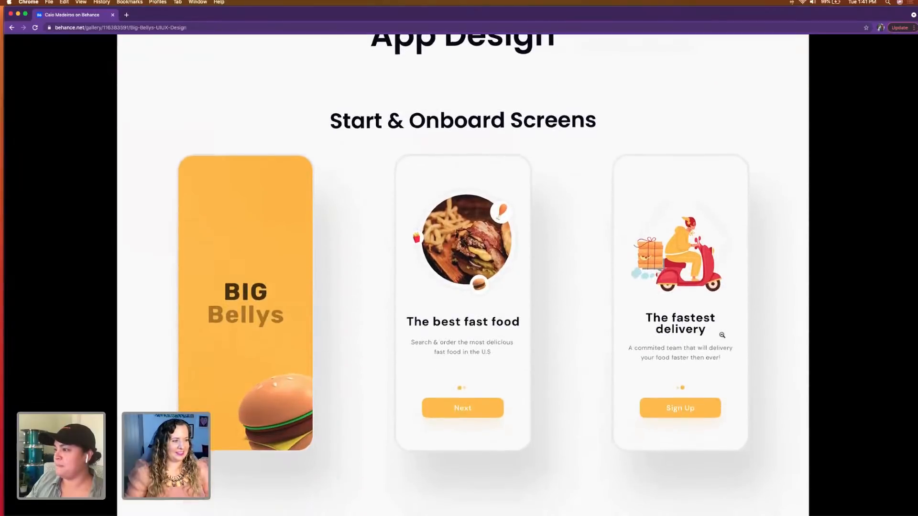
scroll(571, 458, down, 6)
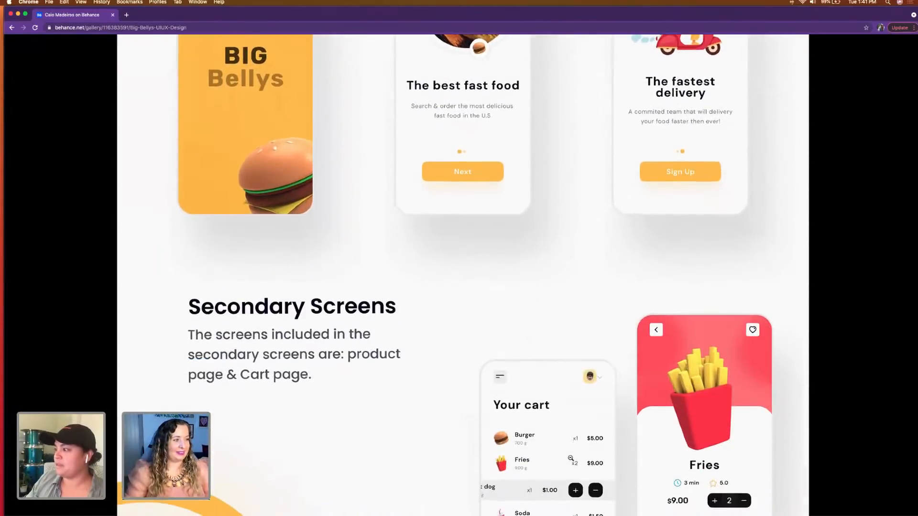
Step: Inspect the enlarged Your cart and Fries product screens in Big Bellys' Secondary Screens section
scroll(570, 458, down, 3)
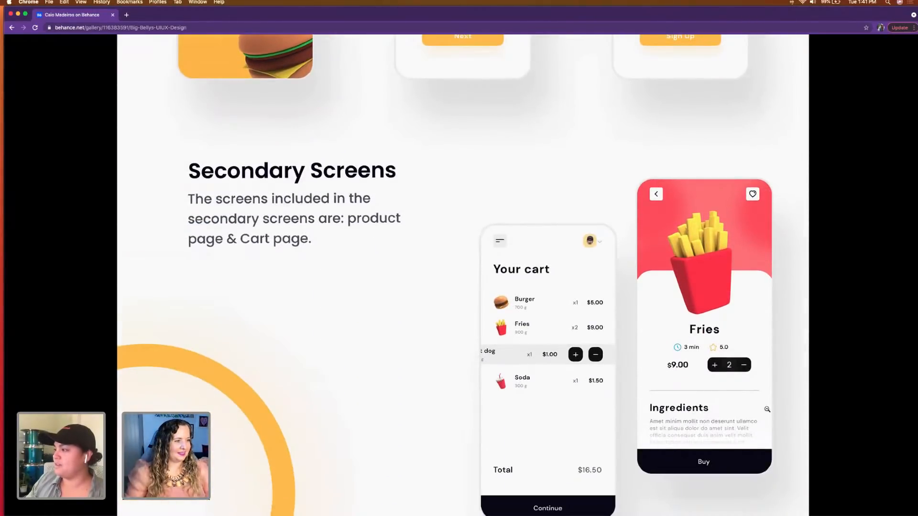
scroll(645, 439, down, 1)
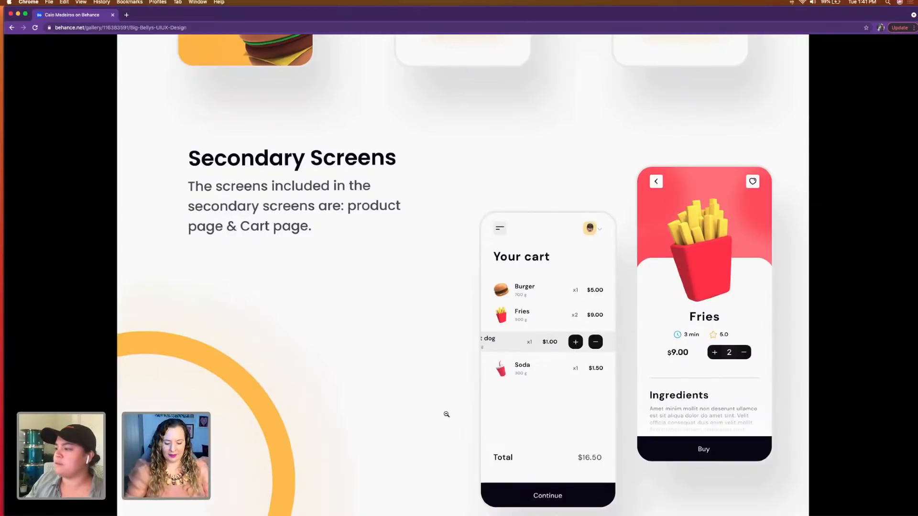
scroll(439, 426, down, 2)
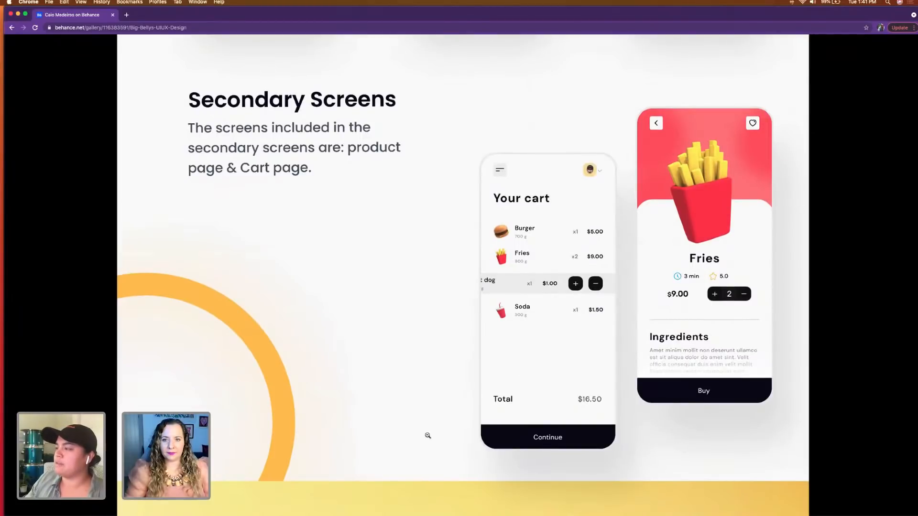
Step: Examine Big Bellys' Main Screen section, the Colors & Typeface style guide and the closing Thanks for Watching graphic
scroll(428, 435, down, 2)
scroll(428, 436, down, 13)
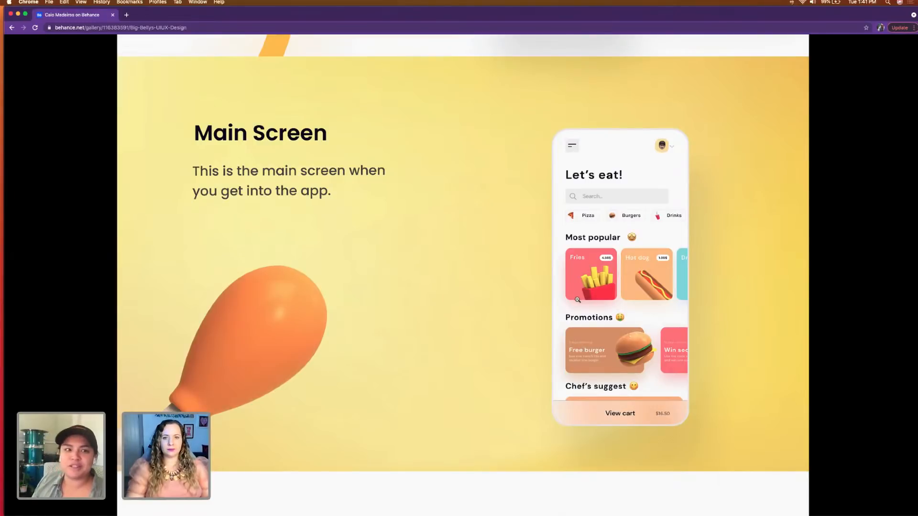
scroll(568, 373, down, 15)
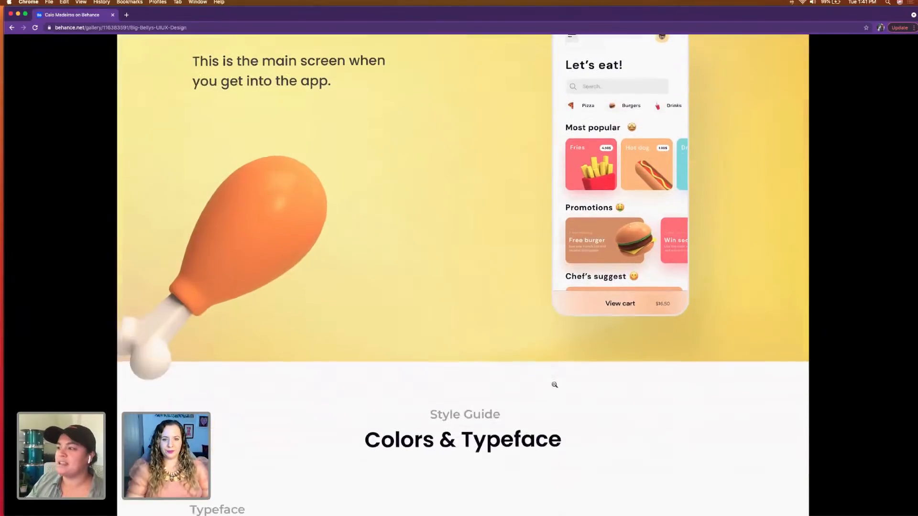
scroll(524, 423, down, 3)
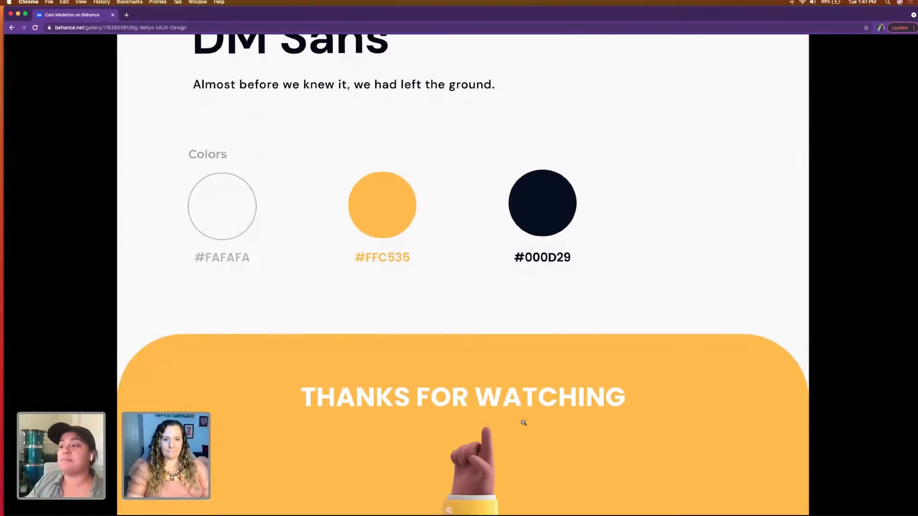
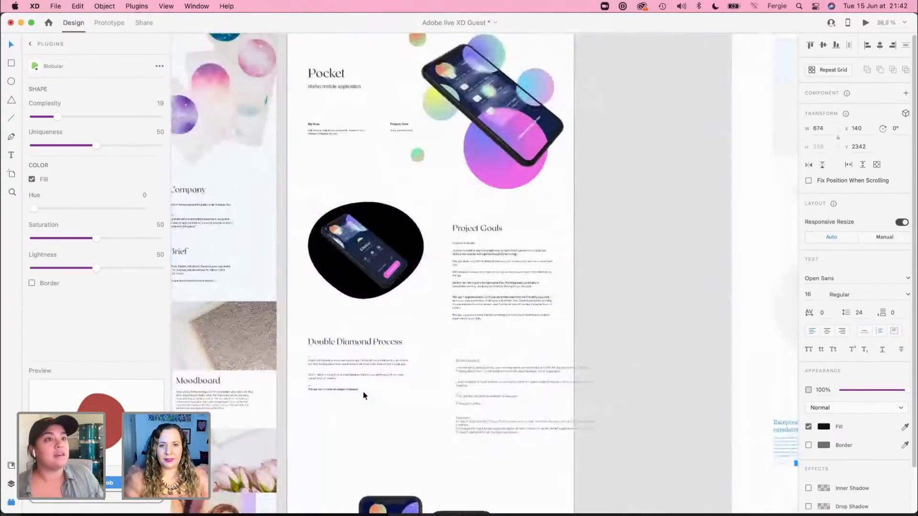
Step: Compare the Pocket case study artboard with The Trove case study artboard side by side, from the headers to the lower sections
click(363, 390)
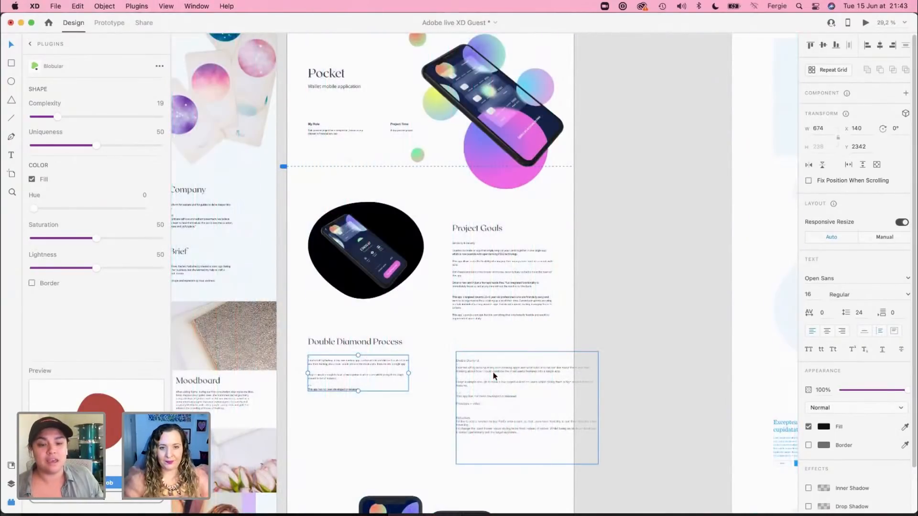
scroll(493, 372, up, 3)
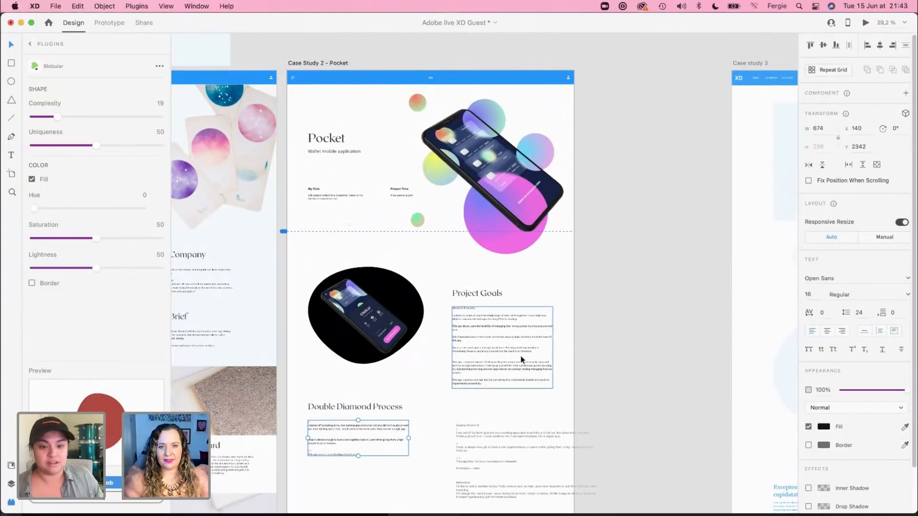
click(590, 329)
drag(596, 298, 788, 288)
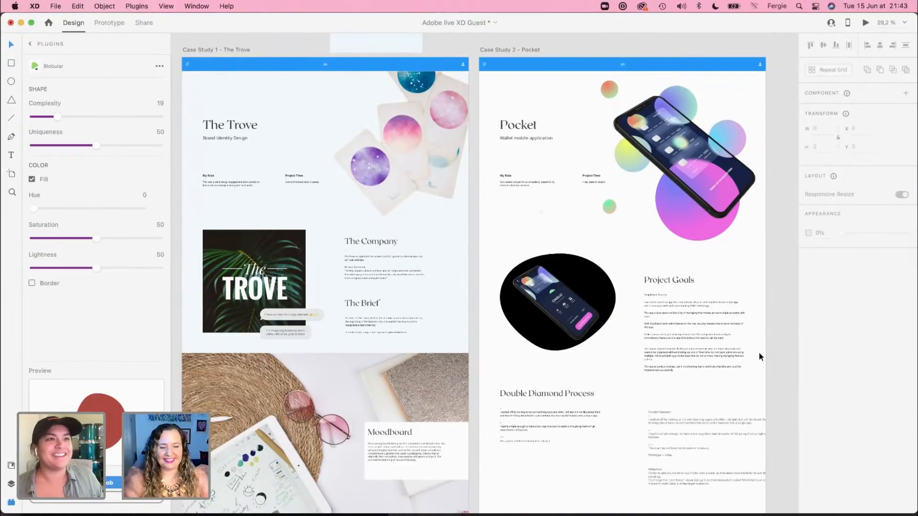
mouse_move(741, 400)
mouse_down()
mouse_move(691, 412)
mouse_move(741, 398)
mouse_up()
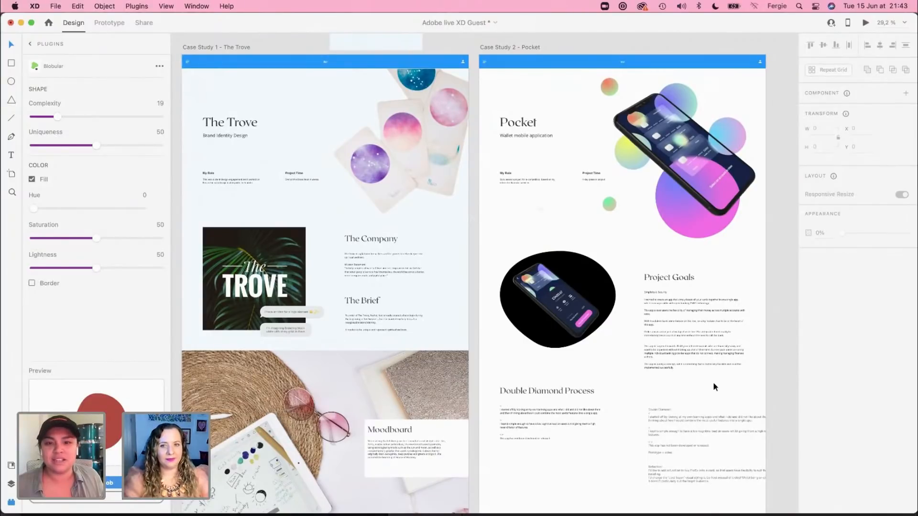
scroll(713, 382, down, 5)
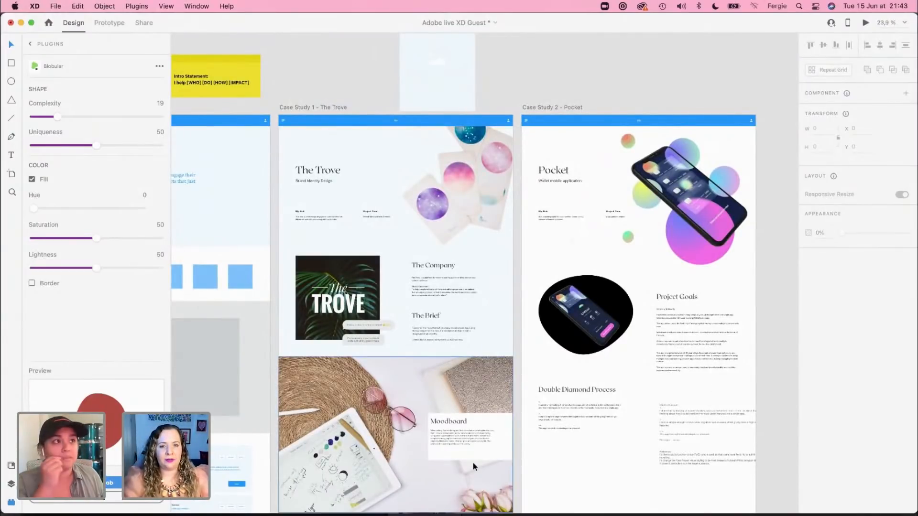
scroll(473, 466, down, 3)
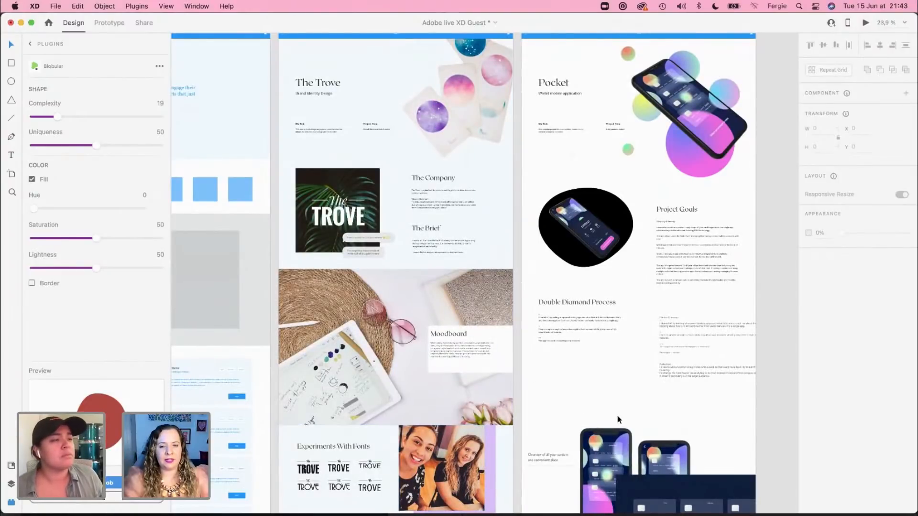
right_click(567, 239)
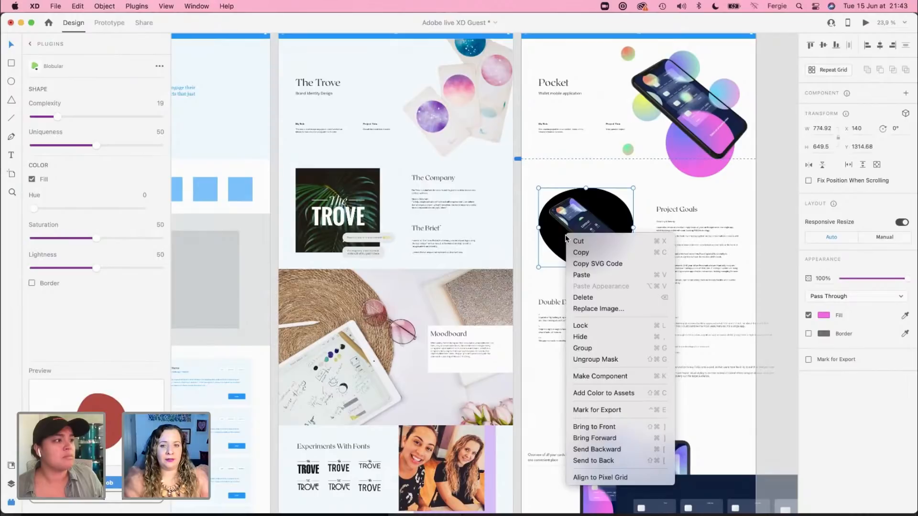
click(696, 104)
right_click(696, 103)
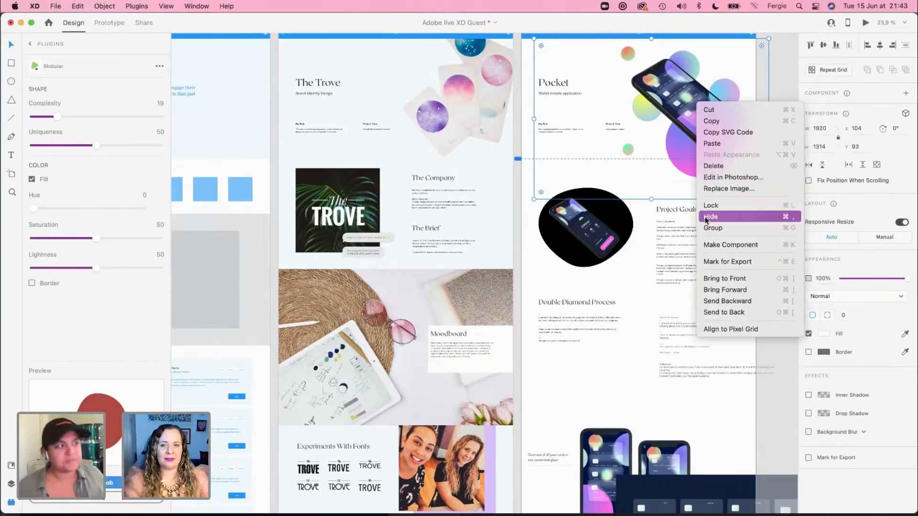
click(530, 214)
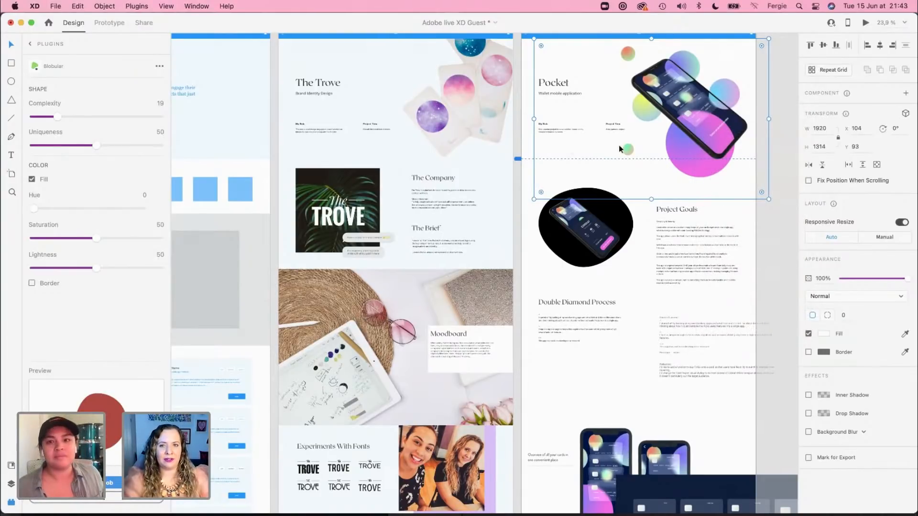
scroll(625, 175, up, 1)
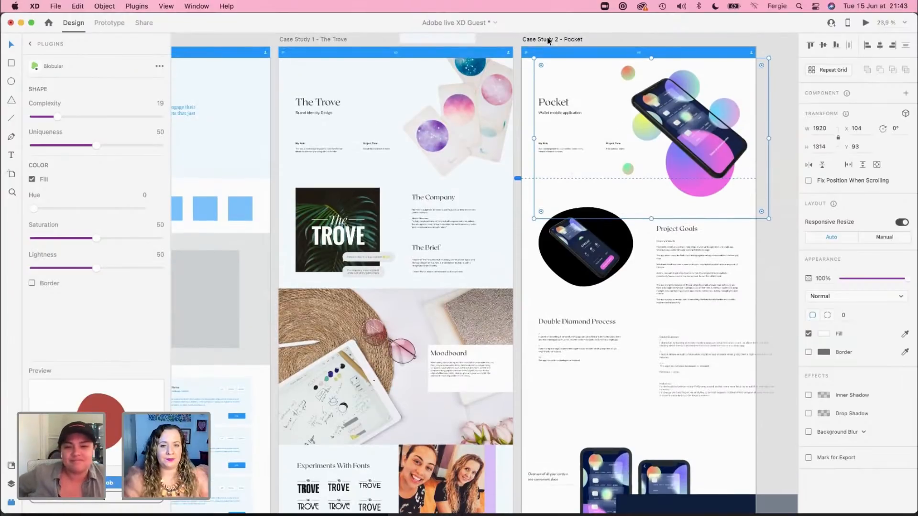
click(779, 174)
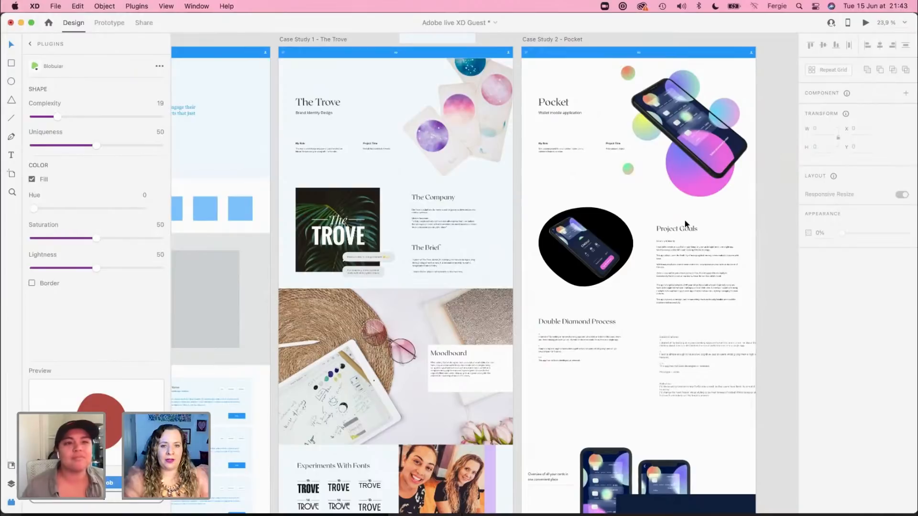
Step: Review The Trove case study from its header to the final logo and business card mockup alongside the Pocket layout
scroll(686, 224, down, 3)
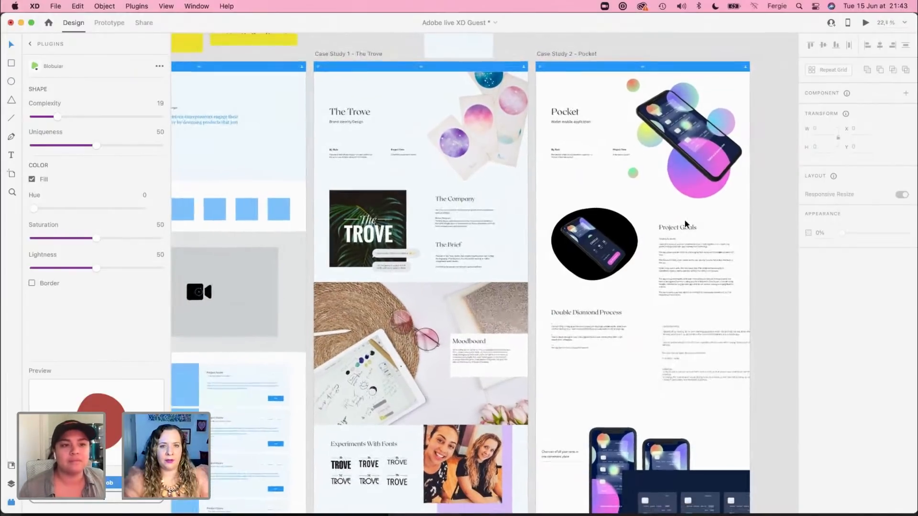
scroll(686, 224, down, 1)
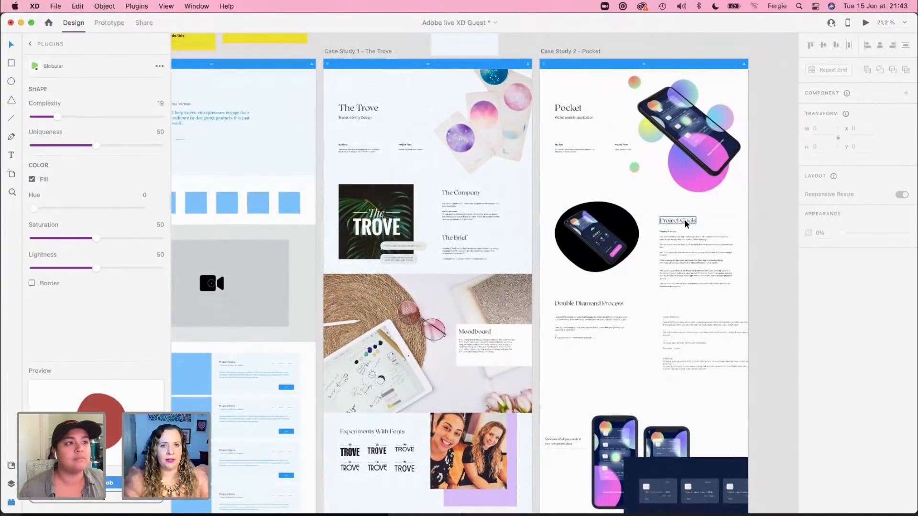
scroll(684, 219, up, 4)
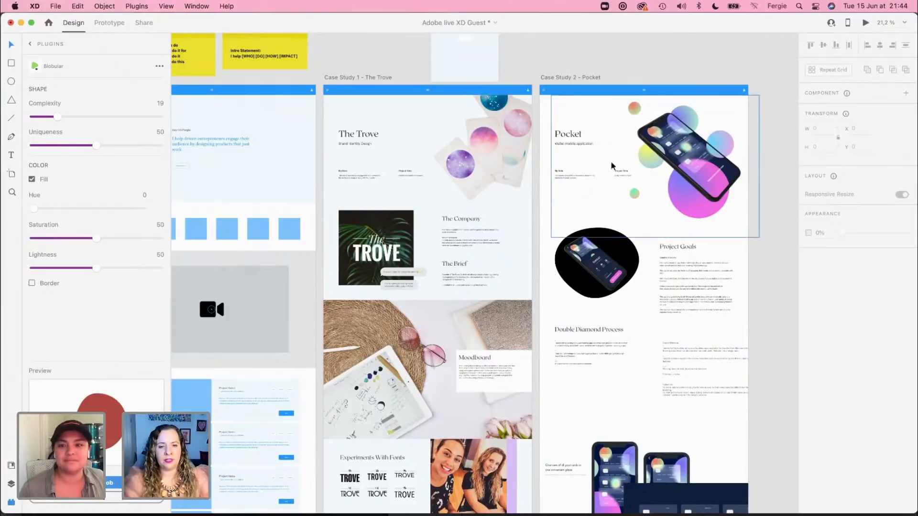
scroll(580, 266, down, 1)
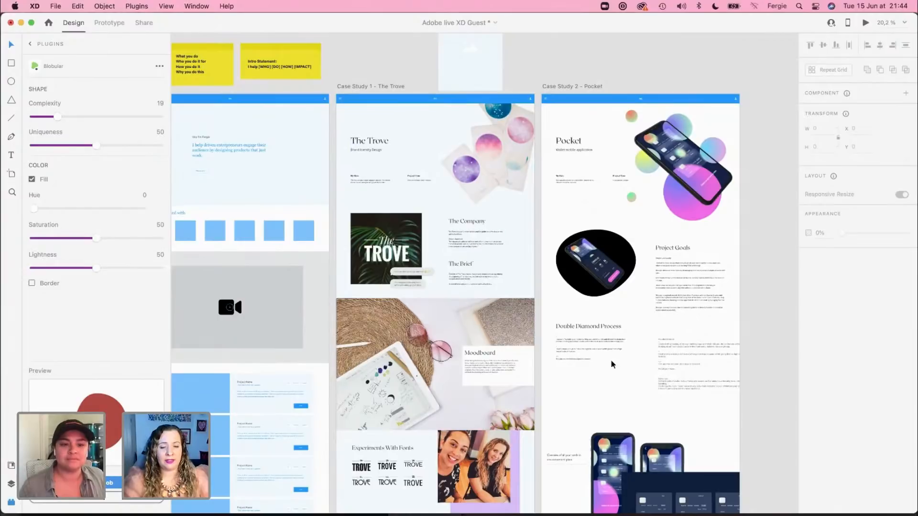
scroll(765, 364, down, 3)
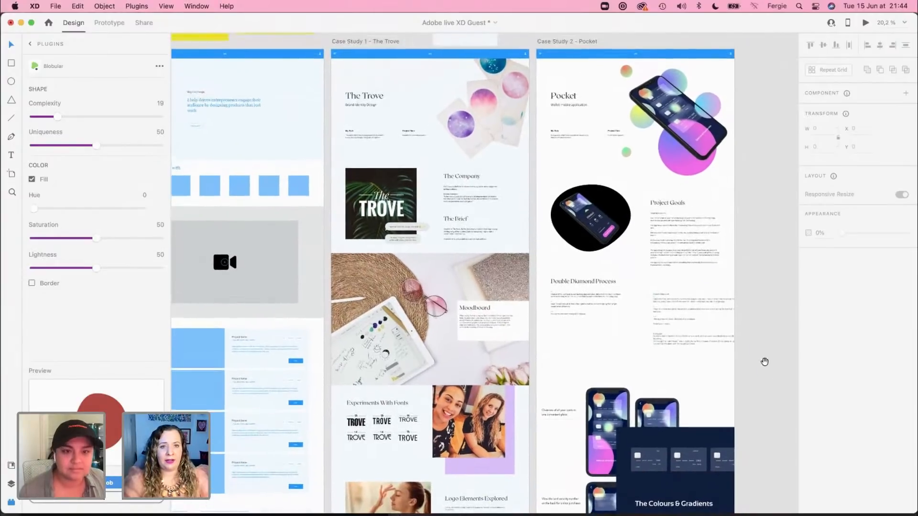
click(376, 53)
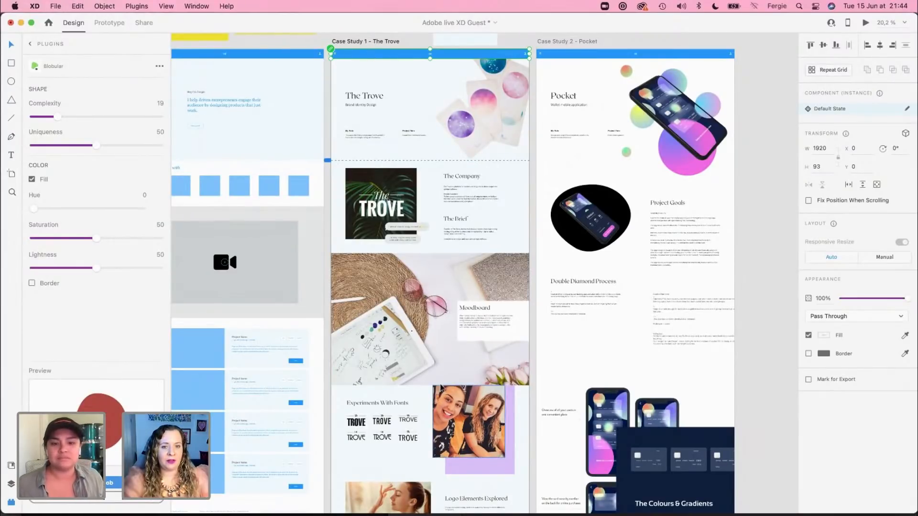
scroll(441, 388, up, 1)
scroll(441, 388, down, 10)
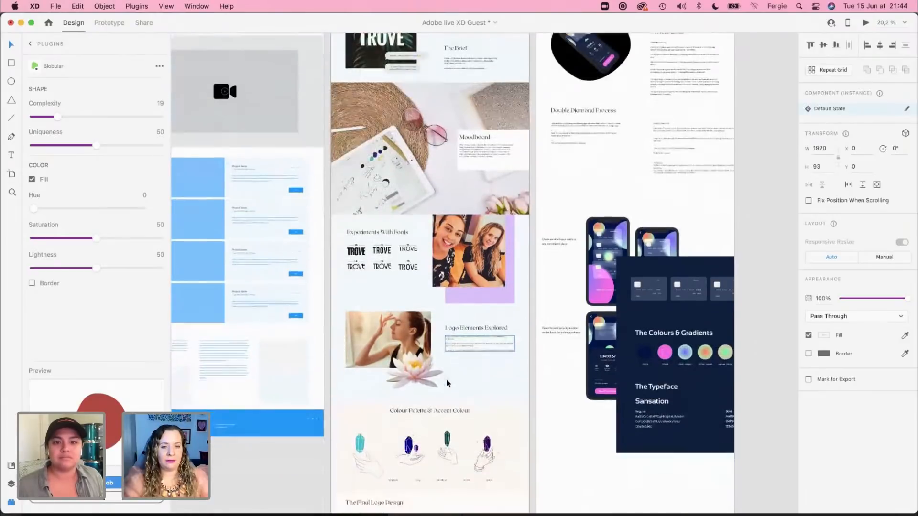
scroll(448, 382, down, 11)
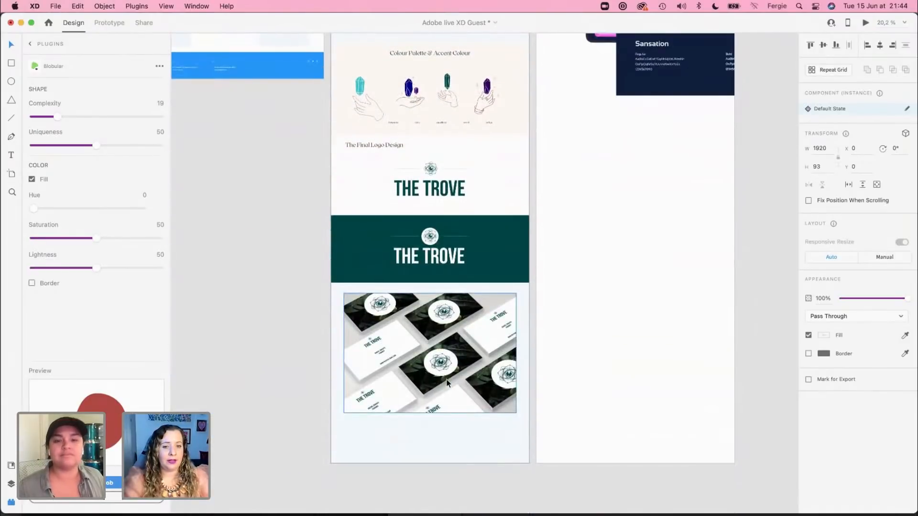
scroll(448, 382, up, 17)
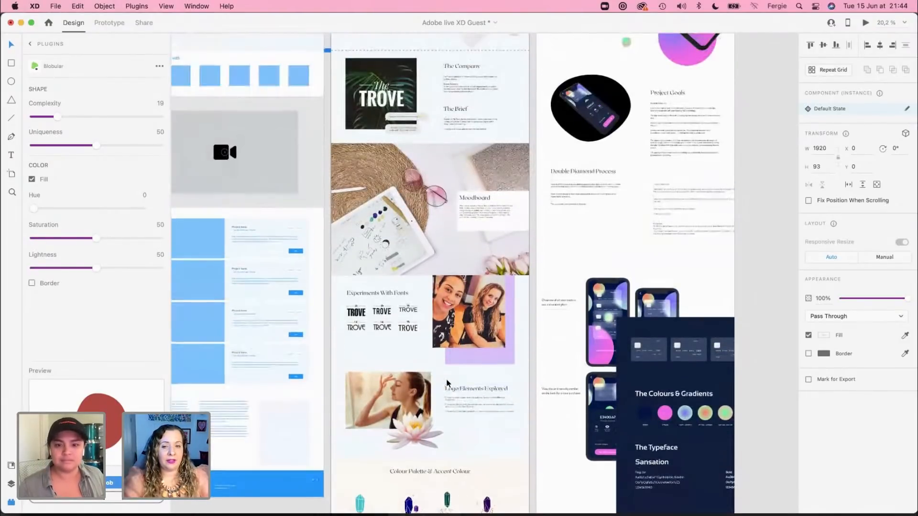
scroll(448, 382, up, 4)
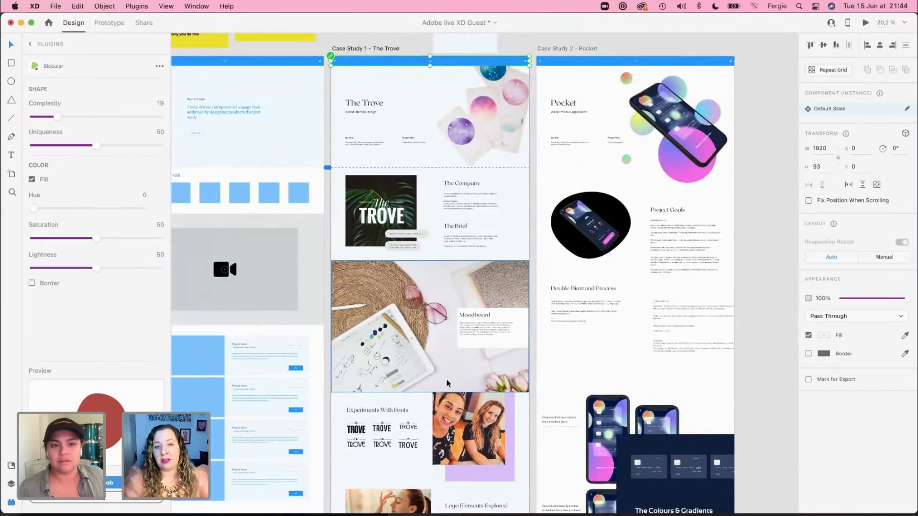
Step: Switch to Safari and look through the project grid on the designer's own Behance profile
key(super+Tab)
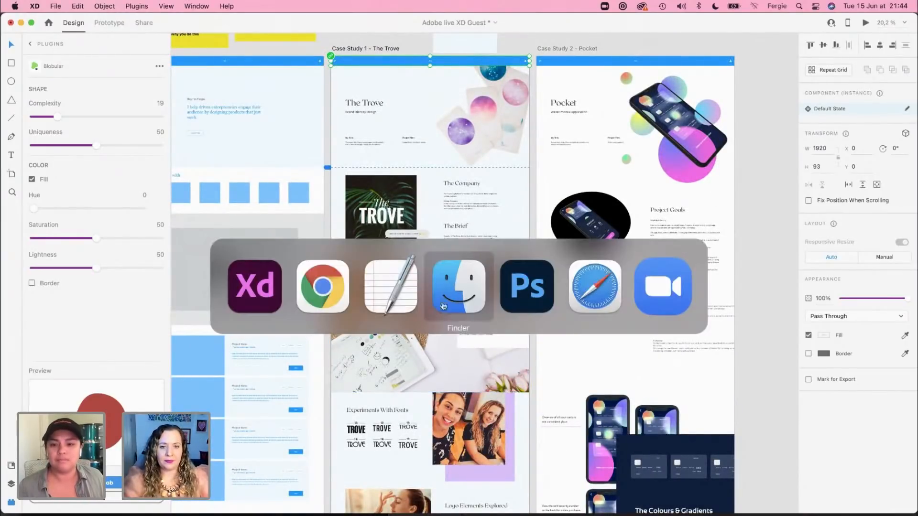
click(568, 291)
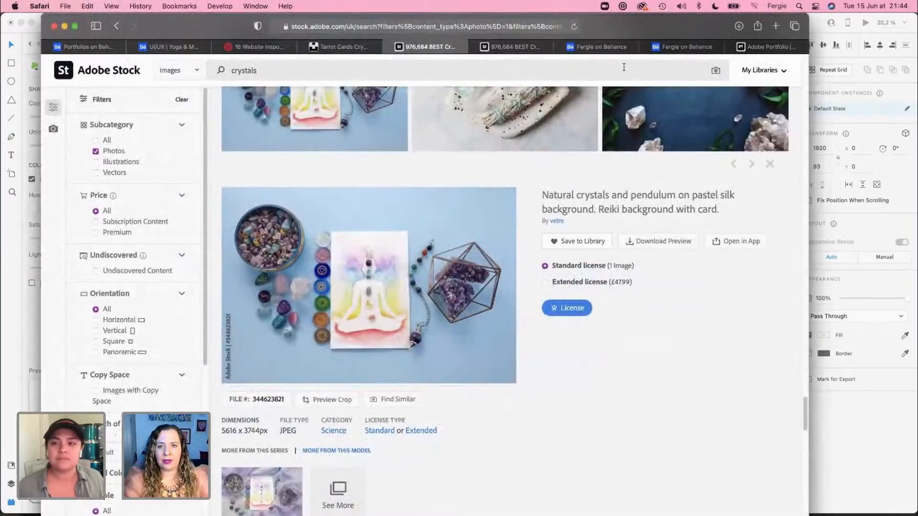
click(677, 51)
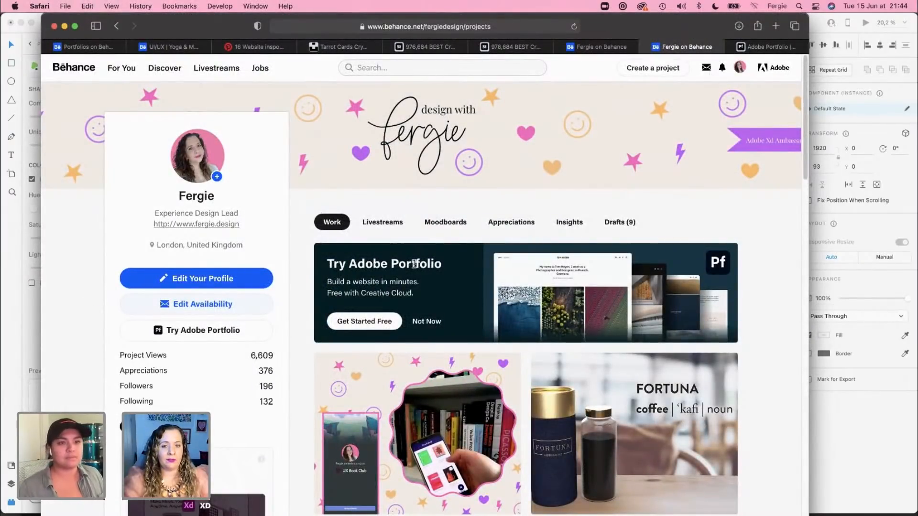
scroll(414, 264, down, 5)
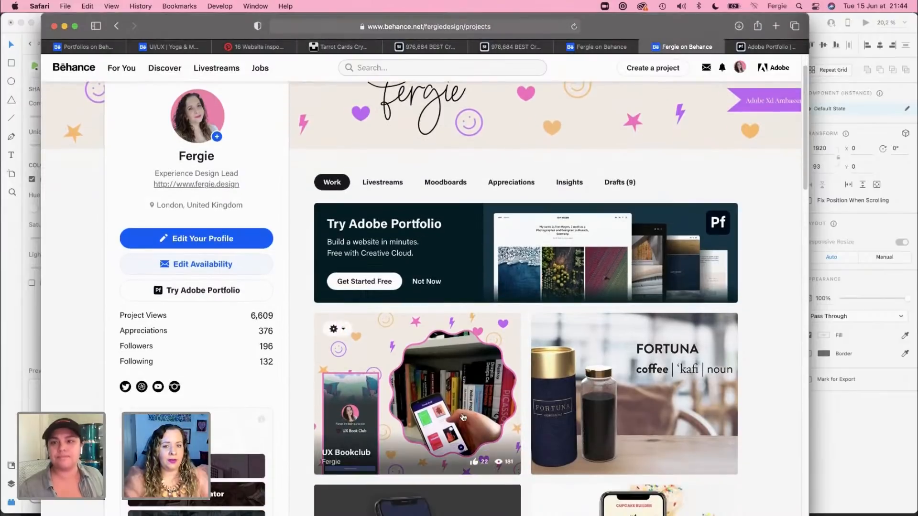
scroll(613, 394, down, 5)
scroll(611, 392, up, 8)
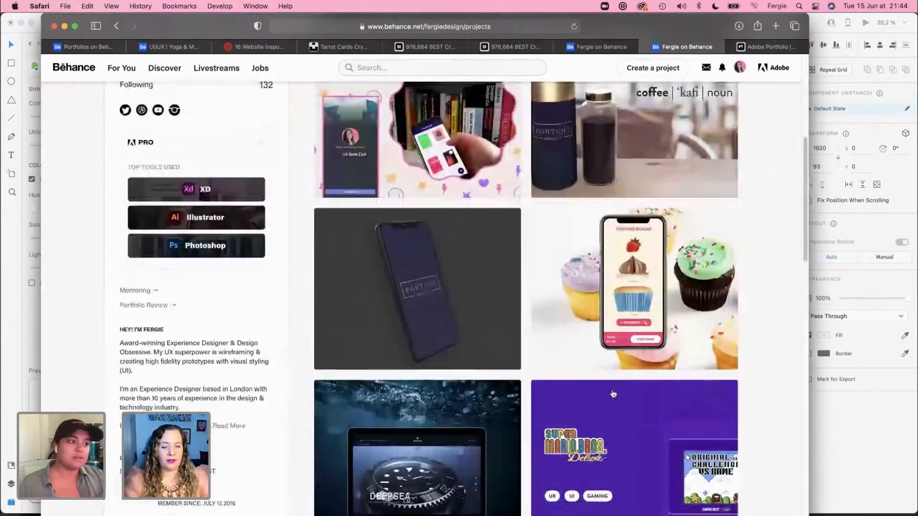
scroll(611, 391, up, 3)
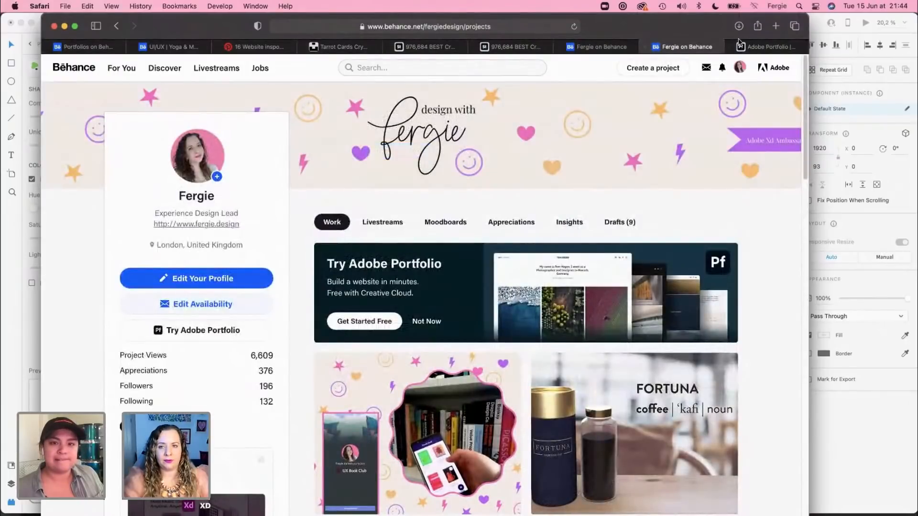
Step: Open the Adobe Portfolio start page in a wider browser window and browse its Welcome Page themes
click(752, 48)
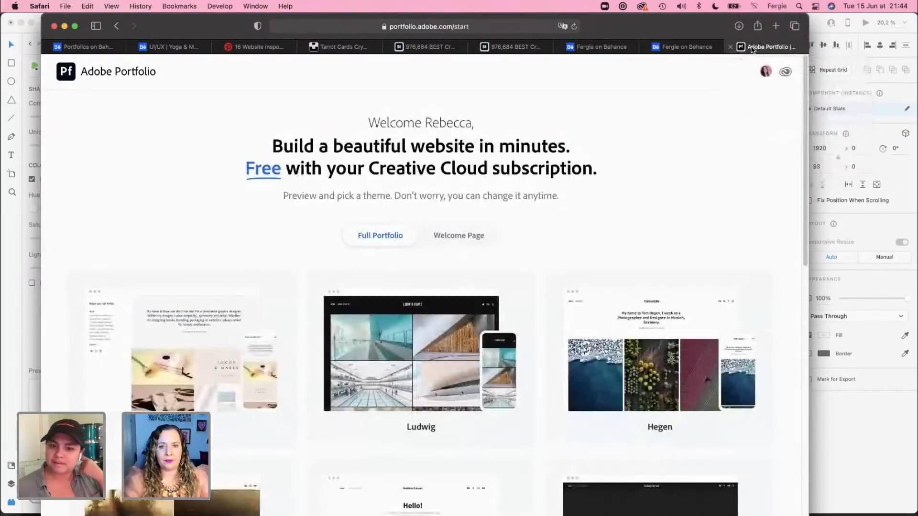
drag(810, 95, 883, 86)
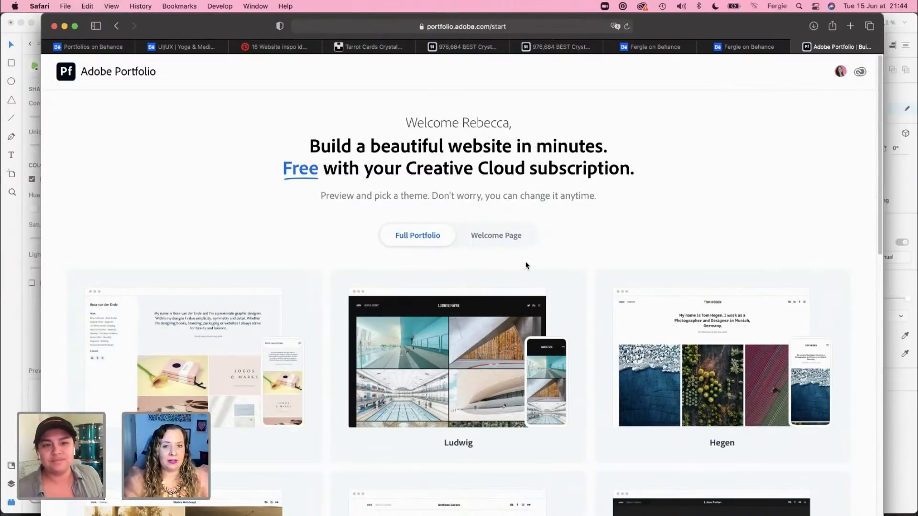
click(488, 240)
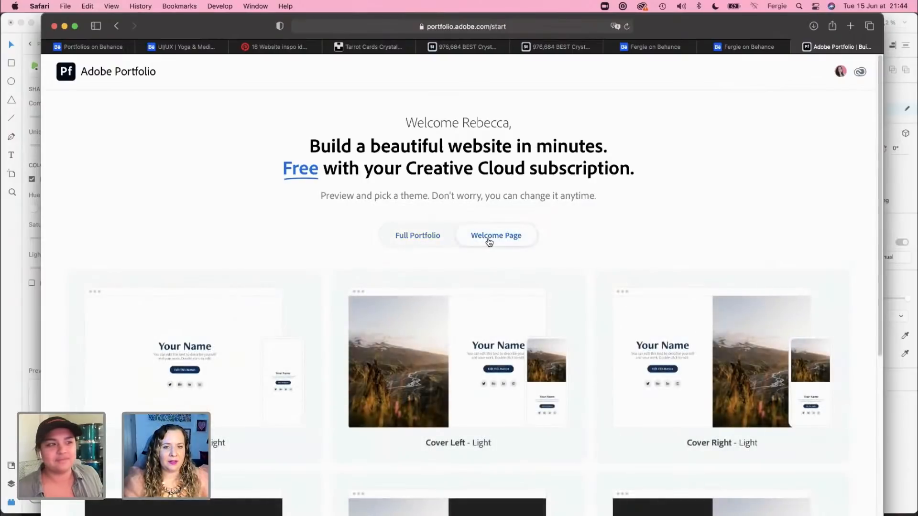
scroll(488, 242, down, 2)
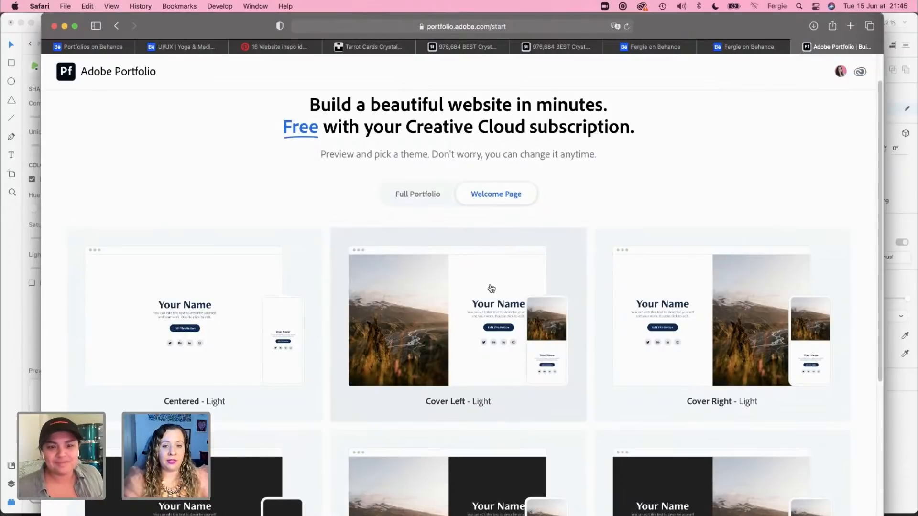
scroll(491, 288, down, 2)
Step: Browse the Full Portfolio themes in Adobe Portfolio, from Rose and Ludwig down to Thomas and Sawdust
click(431, 154)
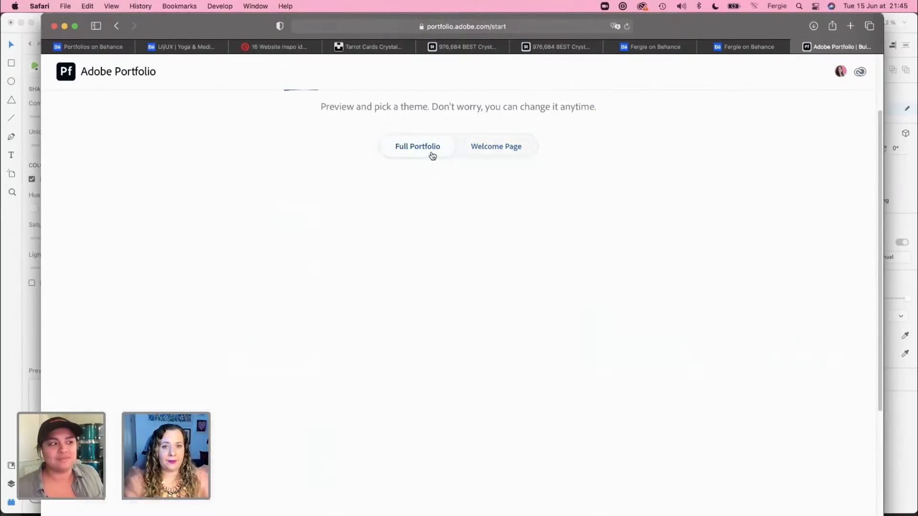
scroll(421, 381, down, 3)
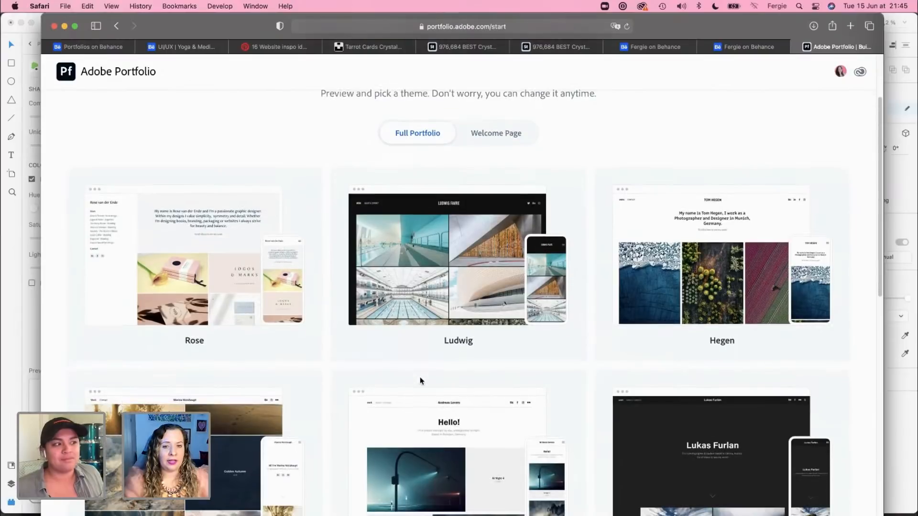
scroll(420, 382, down, 5)
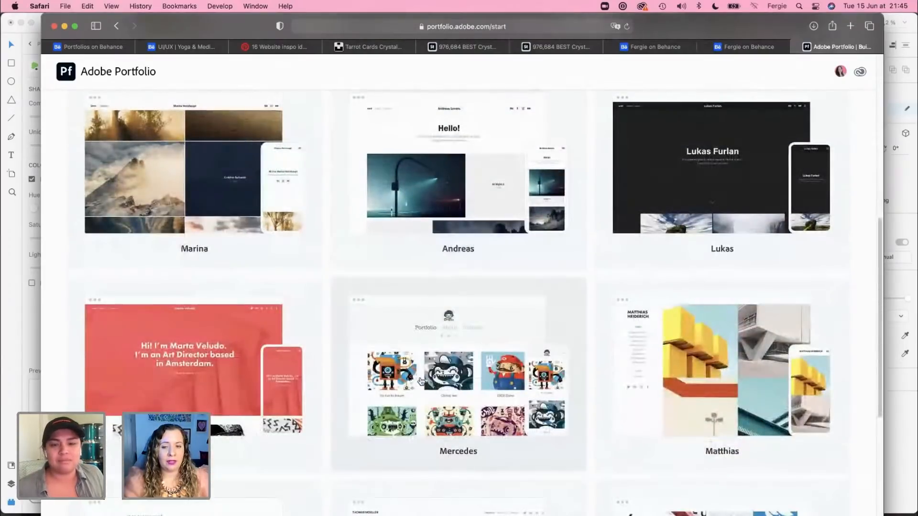
scroll(420, 381, down, 6)
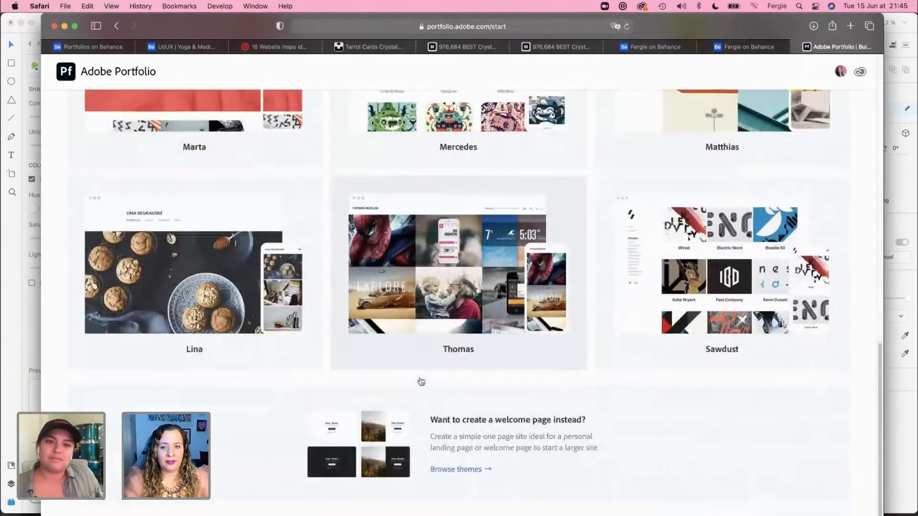
Step: Preview the Rose theme among the Full Portfolio themes and use it for the portfolio website
scroll(420, 377, up, 3)
scroll(420, 377, up, 10)
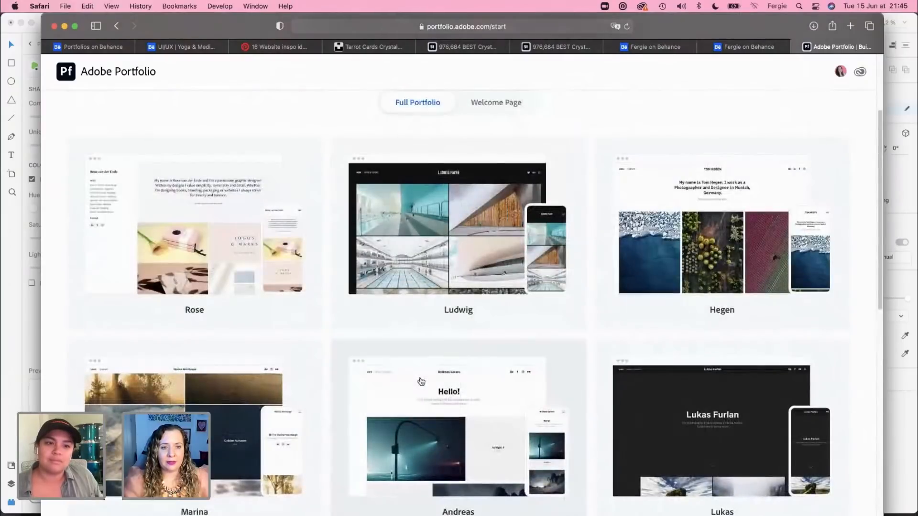
click(237, 250)
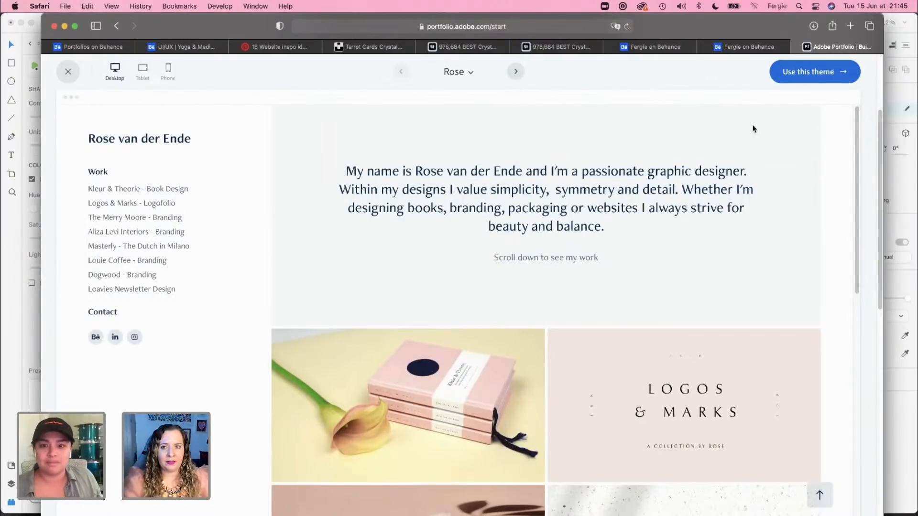
click(822, 79)
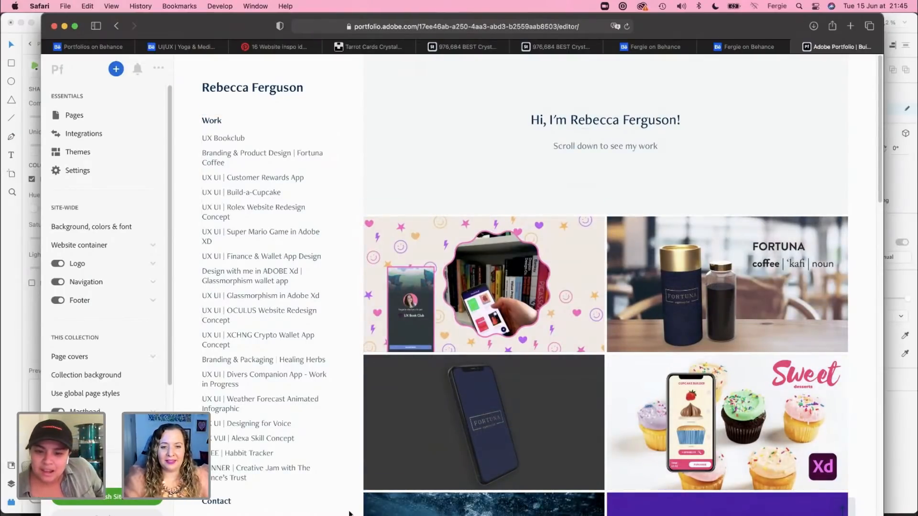
Step: Look through the project covers on the Rose-themed site in the Adobe Portfolio editor and widen the browser window
scroll(349, 512, down, 2)
scroll(349, 513, down, 5)
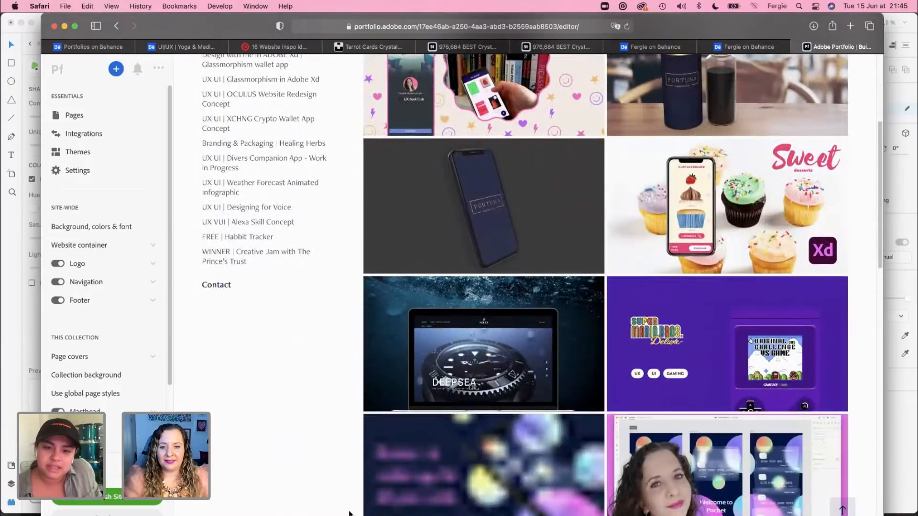
scroll(350, 513, up, 6)
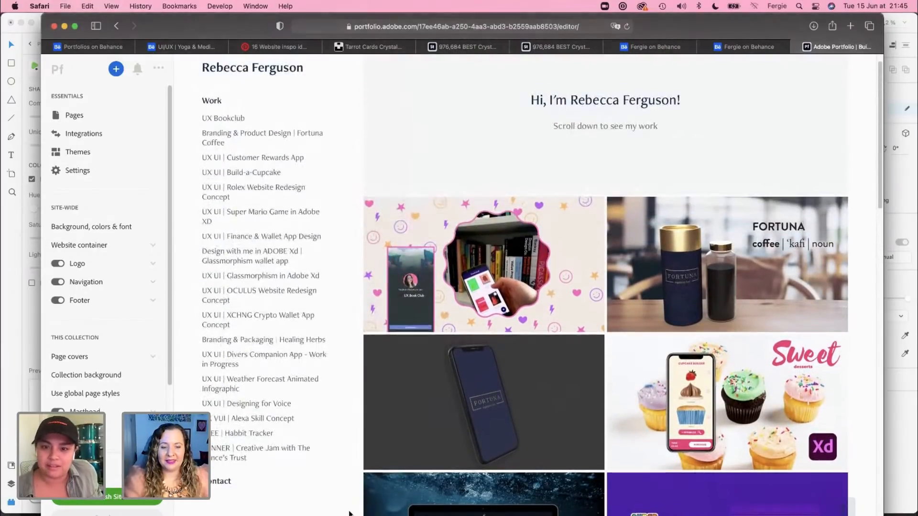
scroll(349, 513, up, 1)
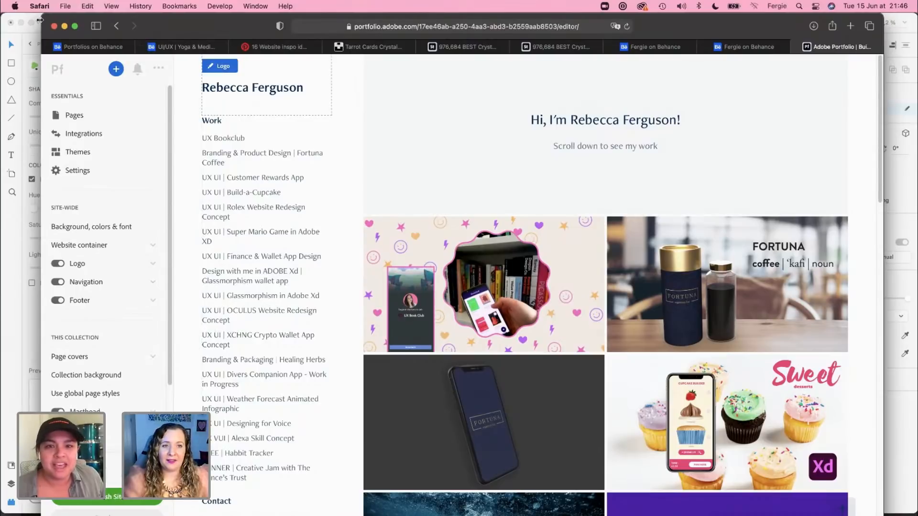
drag(40, 19, 13, 19)
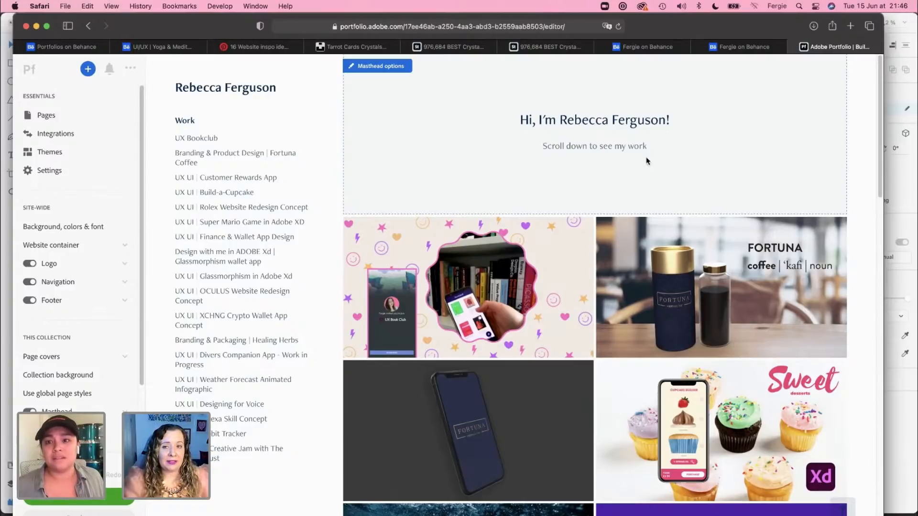
Step: Switch to Adobe XD and move the Double Diamond and Reflection notes off the Pocket artboard onto the pasteboard beside it
click(903, 406)
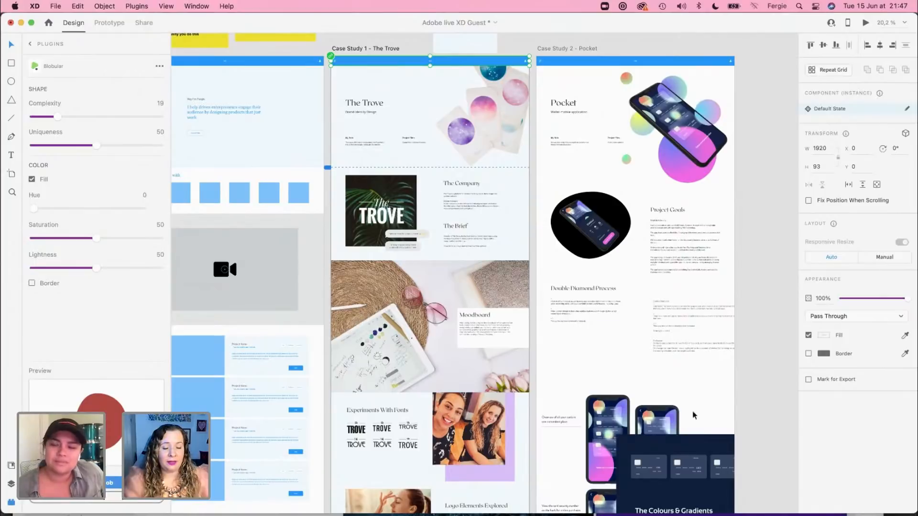
click(768, 375)
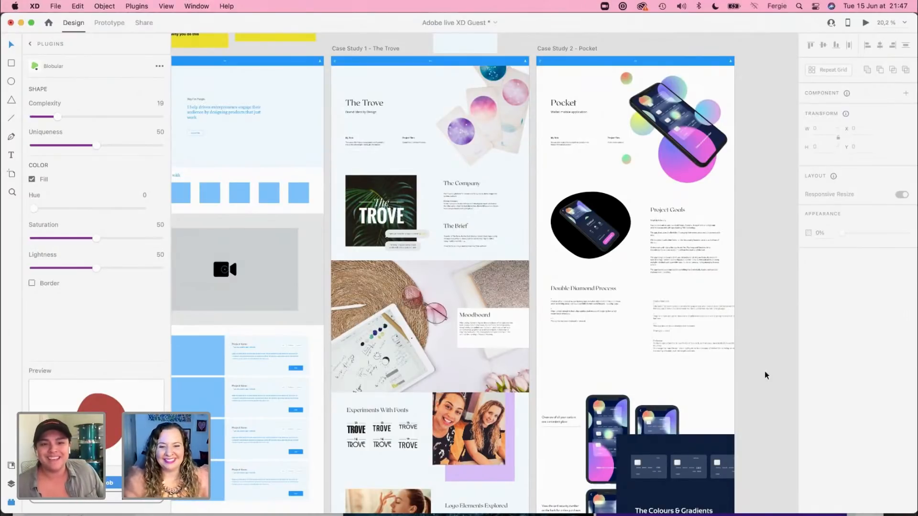
scroll(765, 376, up, 2)
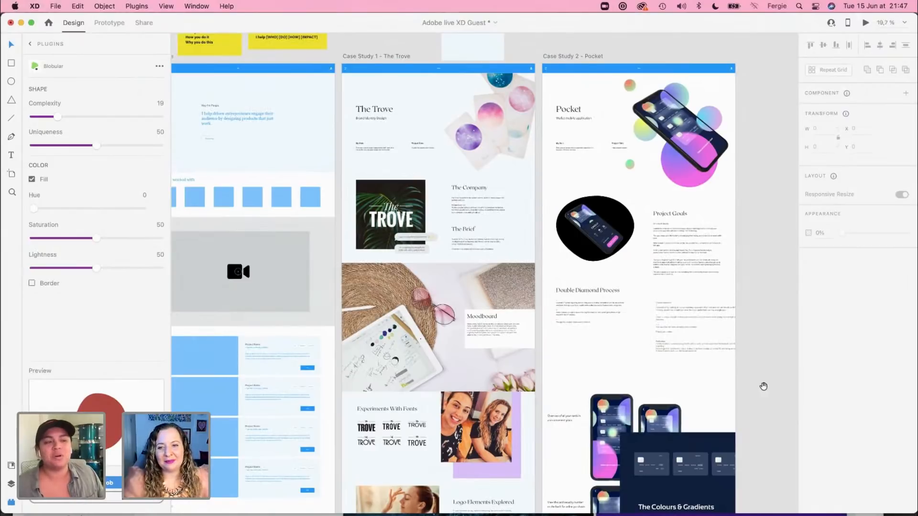
scroll(762, 383, up, 5)
scroll(623, 279, up, 5)
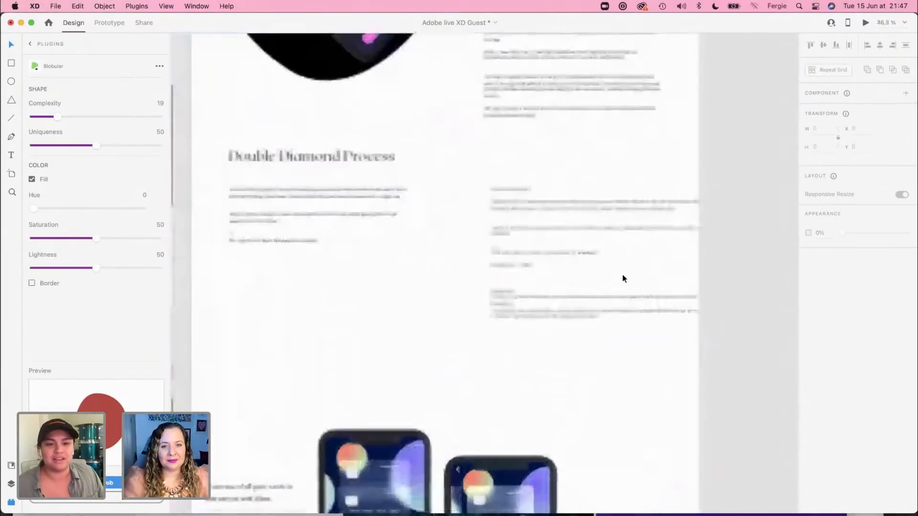
drag(447, 153, 520, 164)
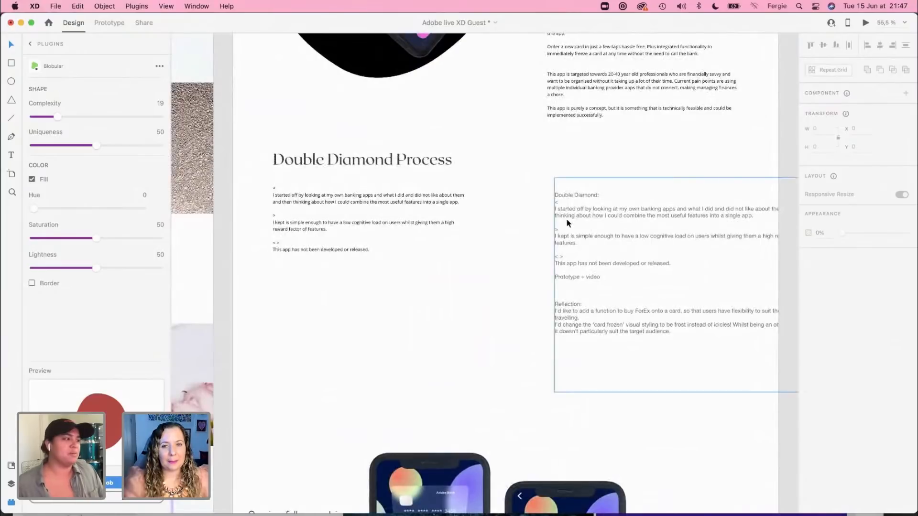
drag(567, 218, 702, 197)
drag(502, 194, 641, 207)
Step: Examine the body text under the Double Diamond Process heading on the Pocket artboard
double_click(375, 216)
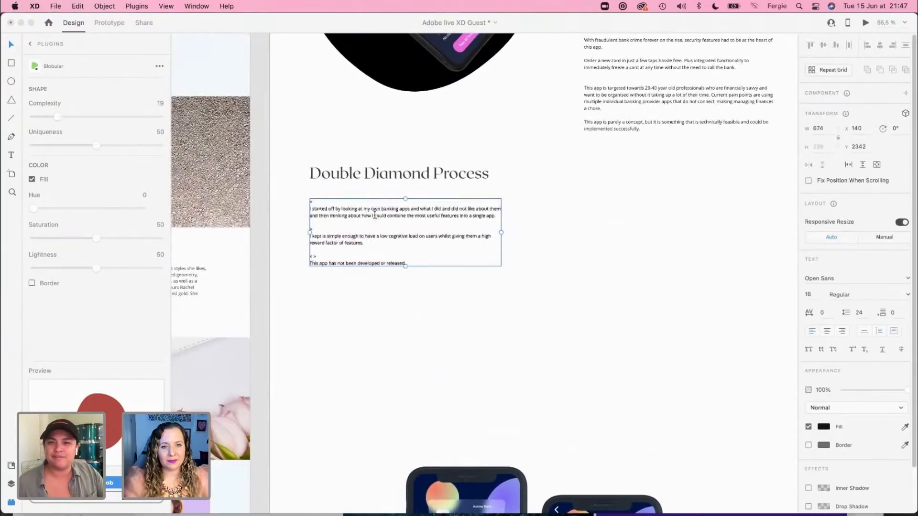
key(Escape)
scroll(381, 239, up, 5)
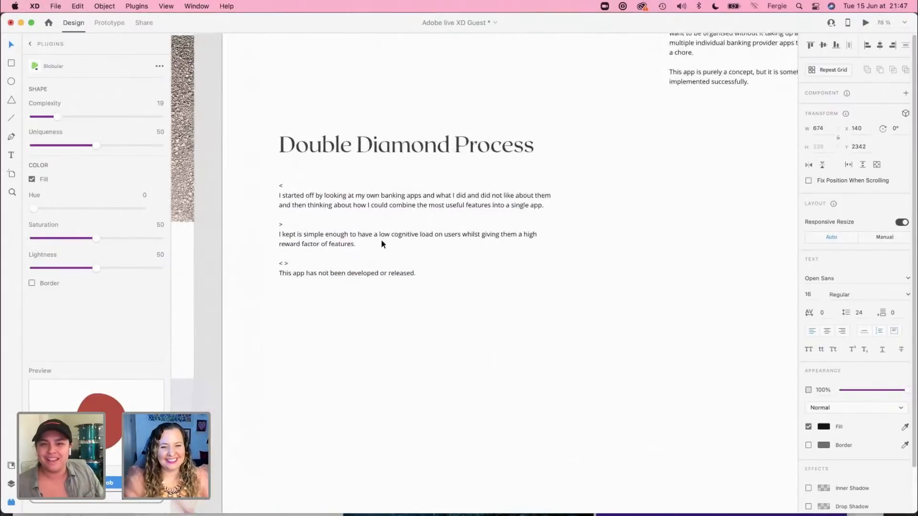
double_click(375, 202)
click(378, 183)
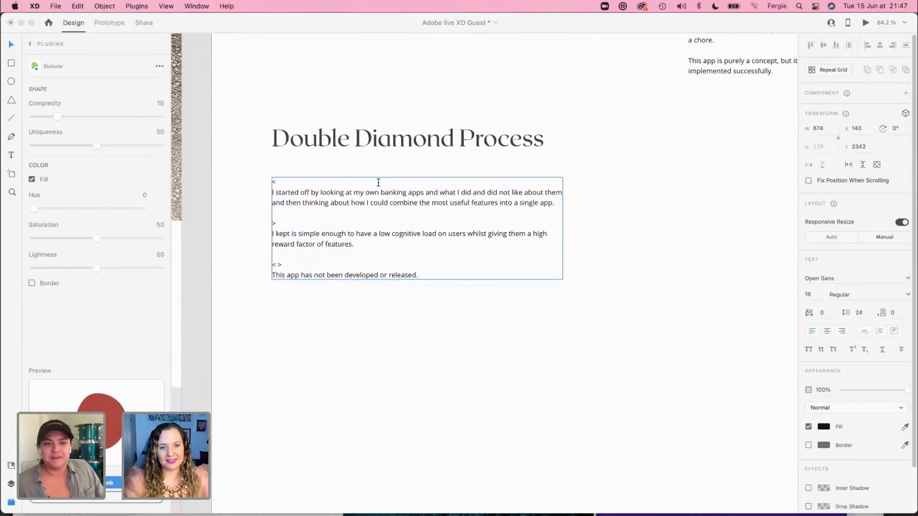
click(369, 281)
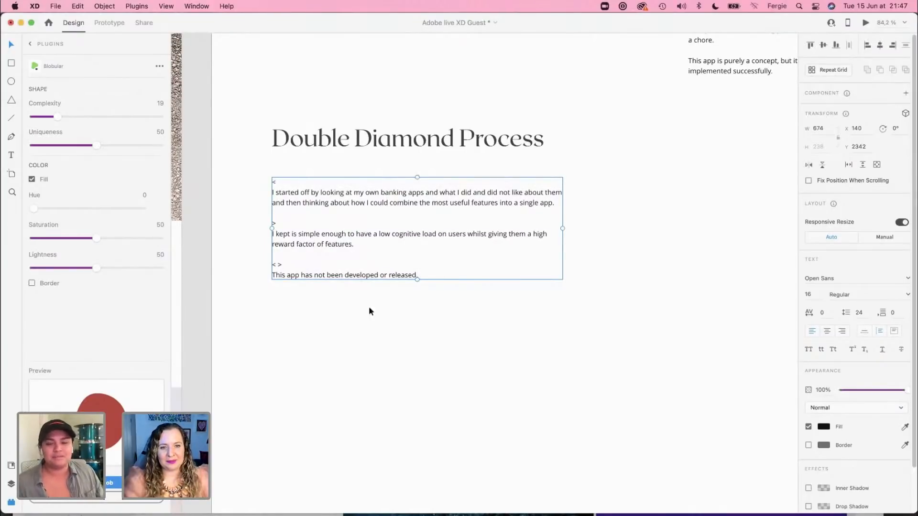
click(341, 352)
scroll(341, 352, down, 5)
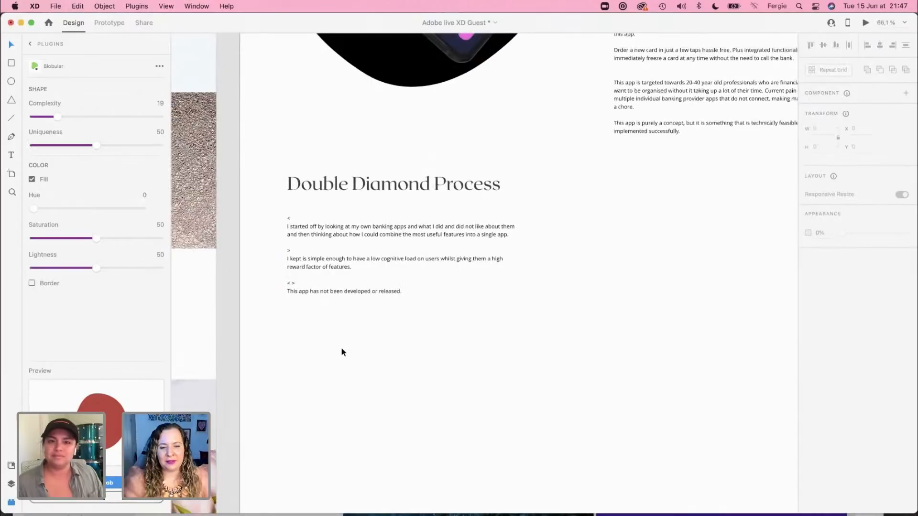
Step: Move the navy Colours & Gradients panel up to Y 2660, just below the Double Diamond Process text
scroll(341, 353, up, 2)
scroll(342, 353, down, 6)
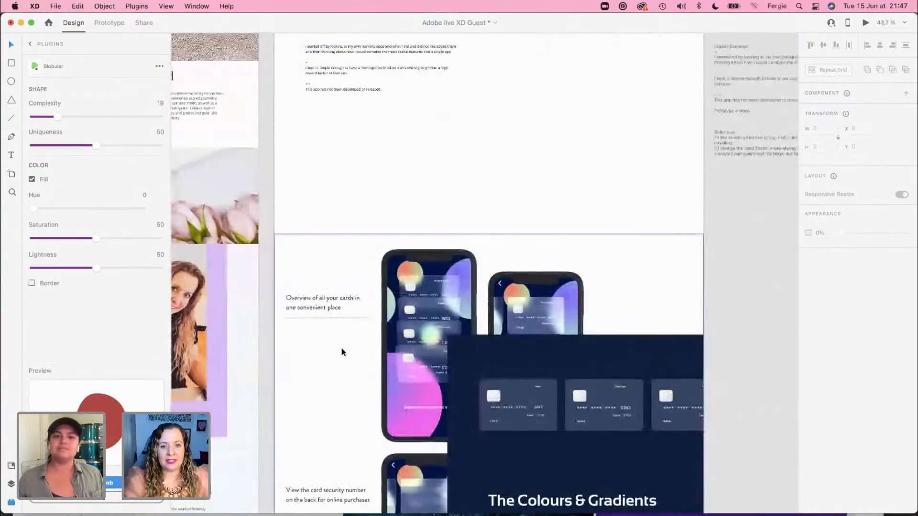
click(384, 290)
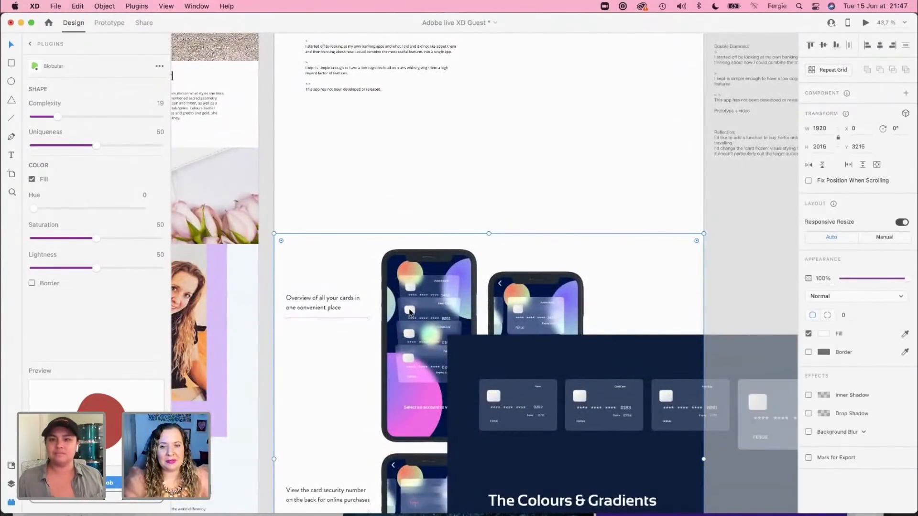
drag(410, 312, 328, 129)
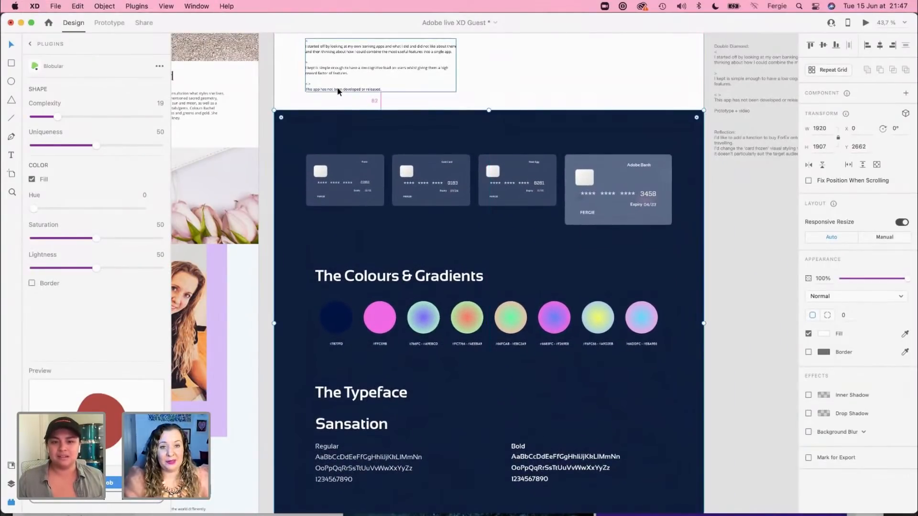
Step: Move the white phone screens section down to Y 4569, directly below the navy typeface panel
scroll(401, 358, down, 7)
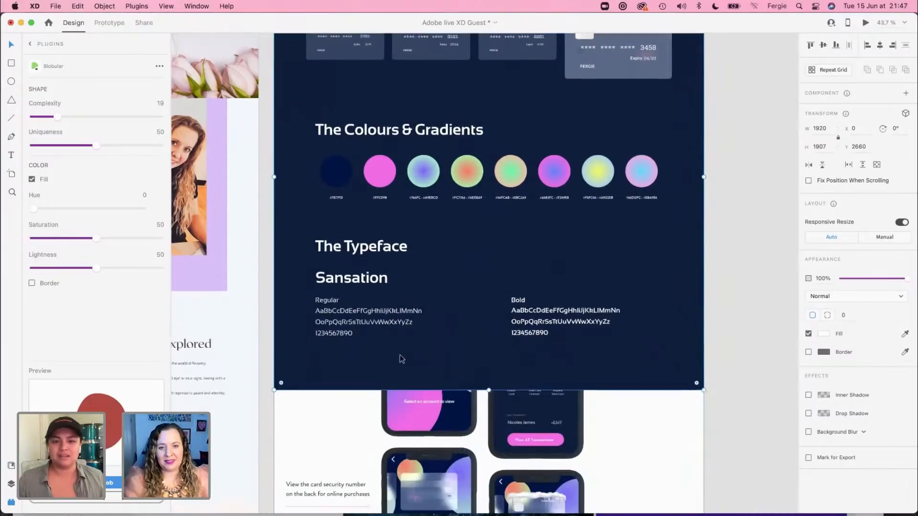
scroll(400, 358, down, 3)
drag(419, 238, 428, 353)
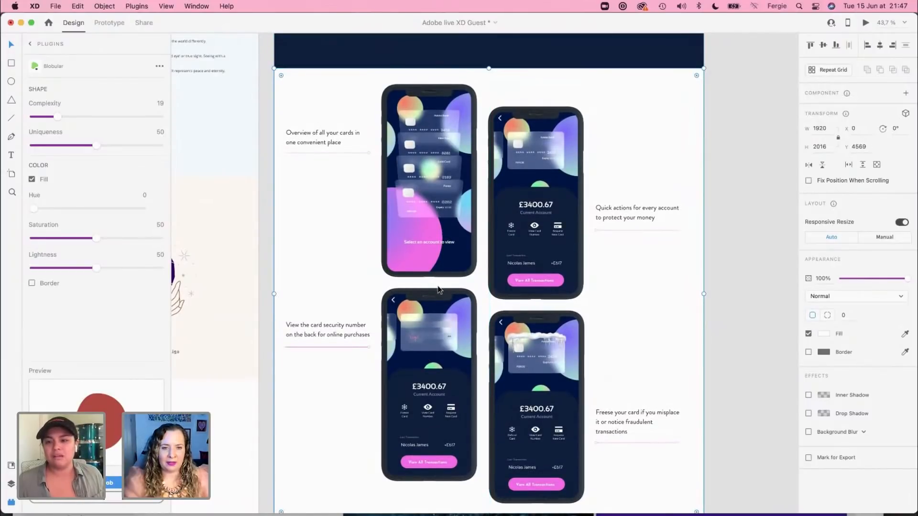
Step: Review the rearranged Pocket layout, from the phone screens and empty lower area back up to the header, blob mockup and Double Diamond text
scroll(438, 289, down, 10)
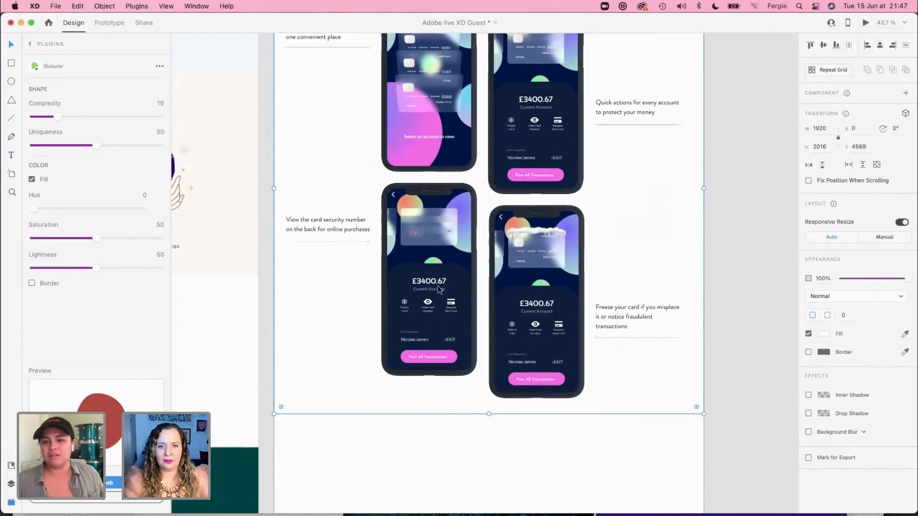
scroll(438, 289, down, 1)
scroll(438, 289, down, 3)
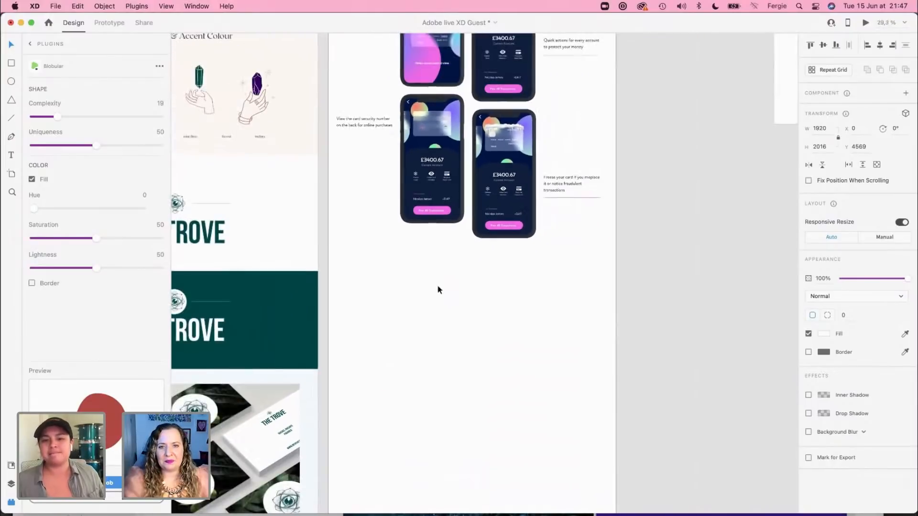
scroll(438, 290, up, 10)
scroll(439, 290, up, 10)
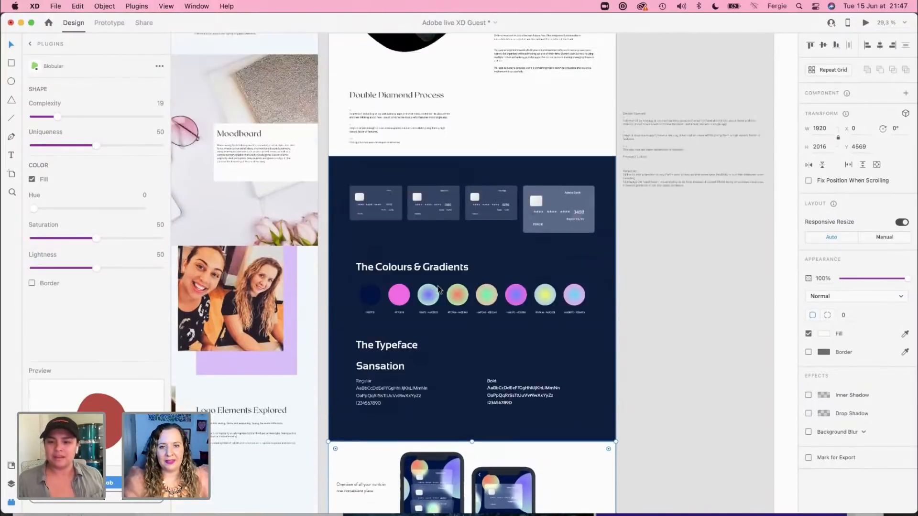
scroll(438, 289, up, 2)
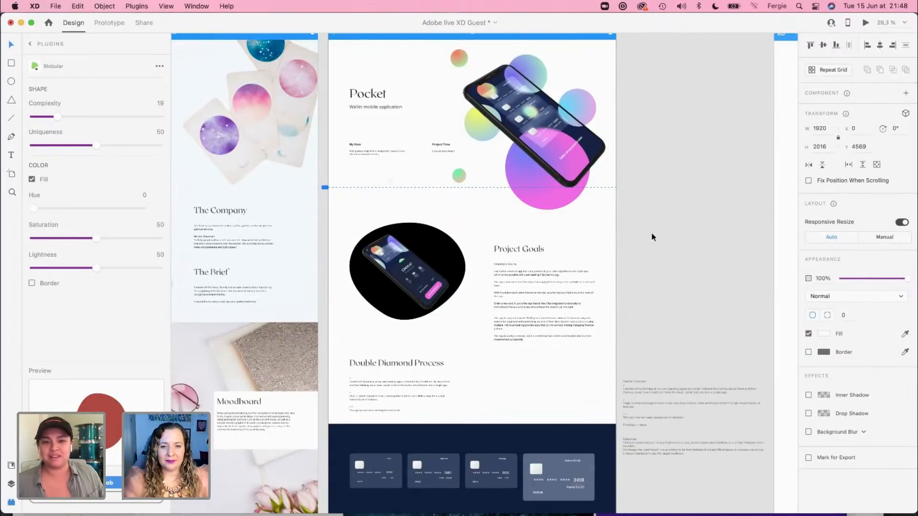
drag(641, 301, 646, 210)
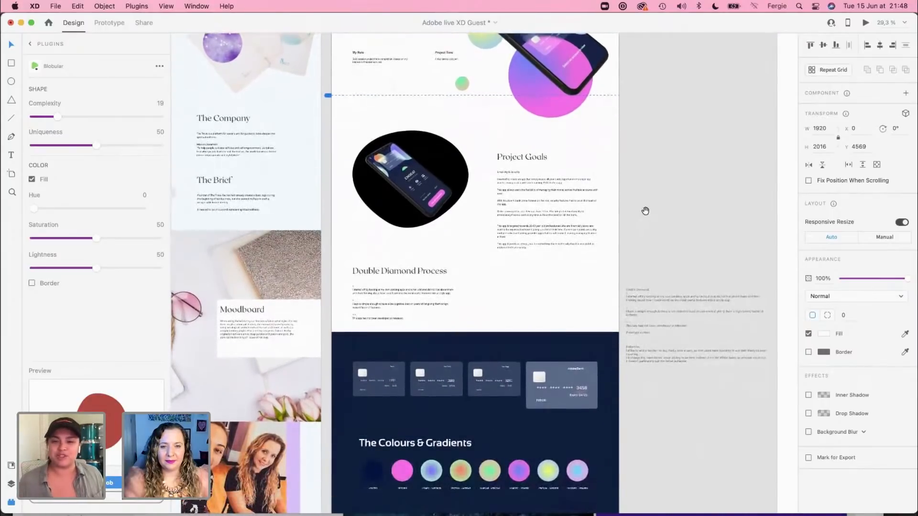
click(395, 188)
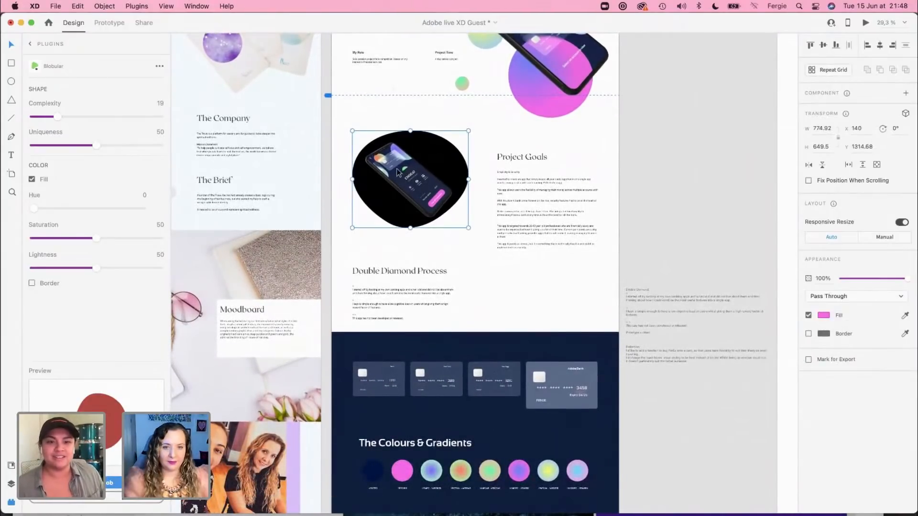
click(523, 283)
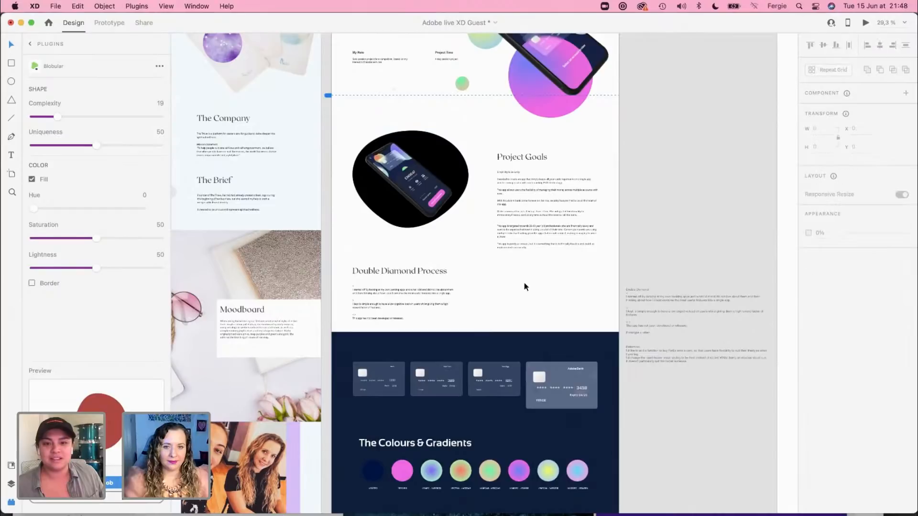
click(401, 290)
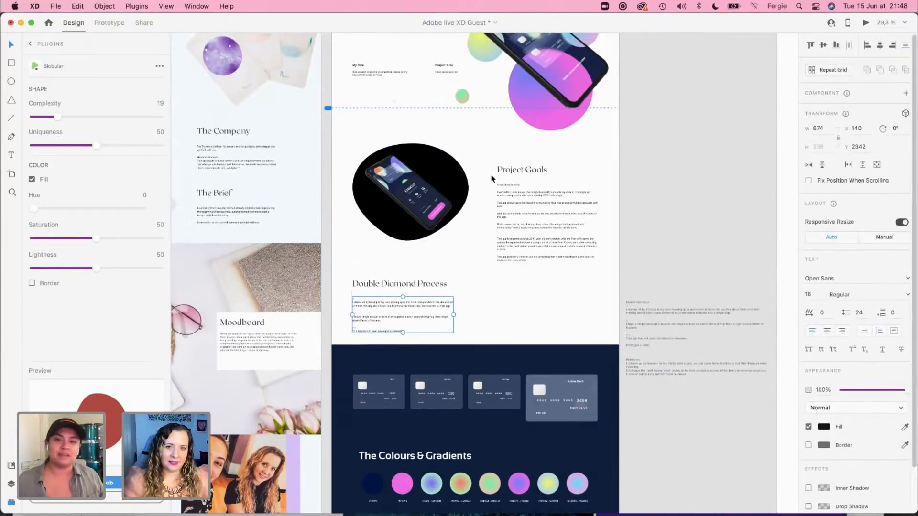
scroll(493, 170, up, 4)
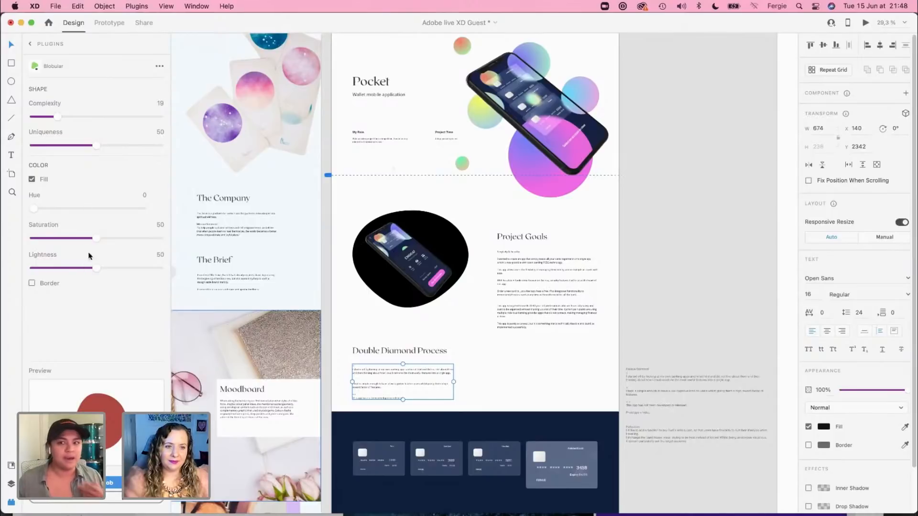
Step: Generate a red Blobular shape with uniqueness 63 and place it beside the Double Diamond Process text at X 1016, Y 2215
drag(97, 149, 112, 148)
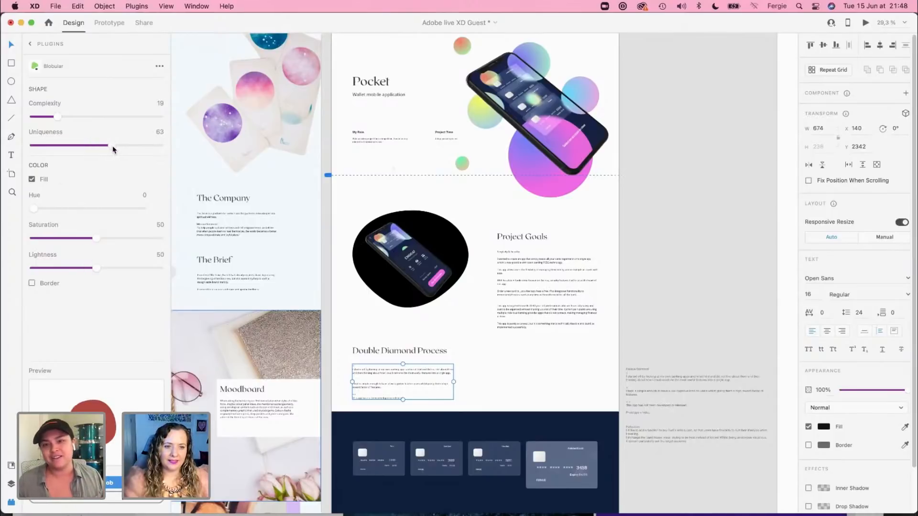
click(107, 484)
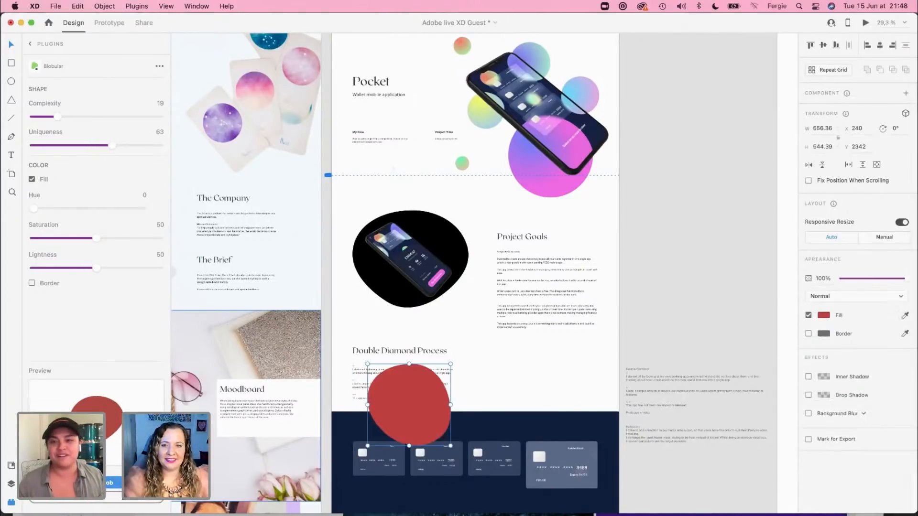
drag(420, 397, 527, 373)
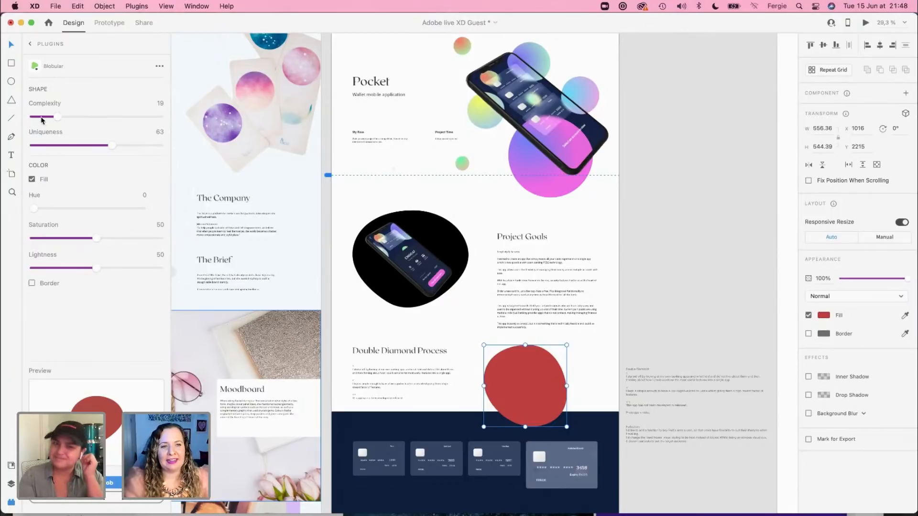
Step: Set the Blobular generator to complexity 36, uniqueness 65 and hue 262 for a purple blob preview
mouse_move(59, 116)
mouse_down()
mouse_move(109, 116)
mouse_move(55, 118)
mouse_up()
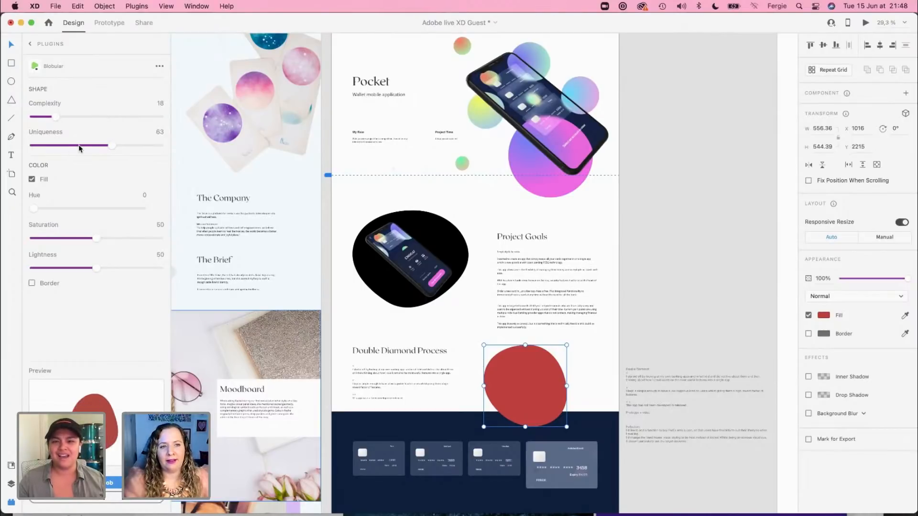
mouse_move(111, 146)
mouse_down()
mouse_move(60, 146)
mouse_move(116, 145)
mouse_up()
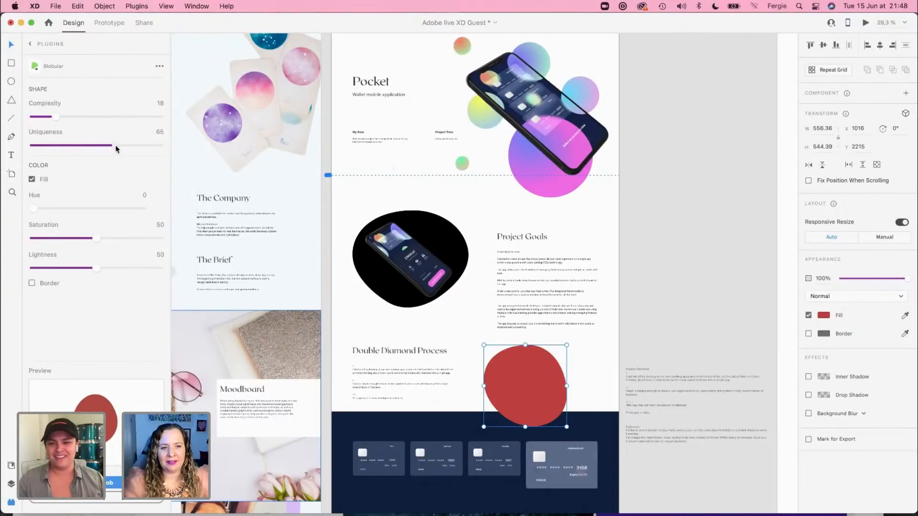
click(71, 117)
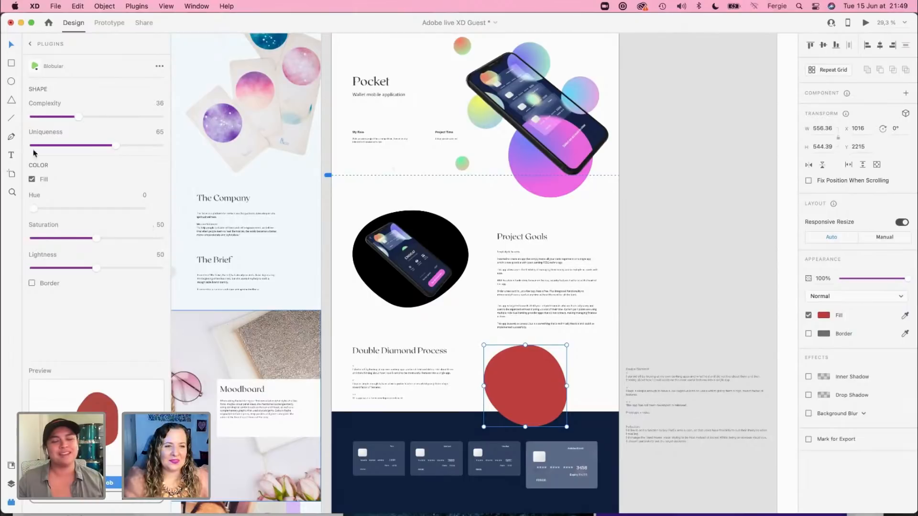
drag(33, 209, 119, 218)
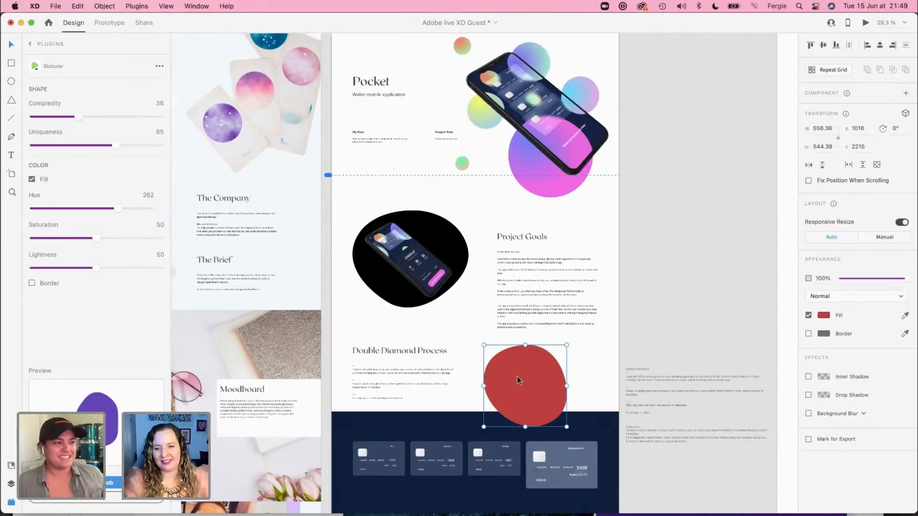
Step: Recolour the red blob with the light teal sampled from the header circle and move it to X 1179
click(905, 317)
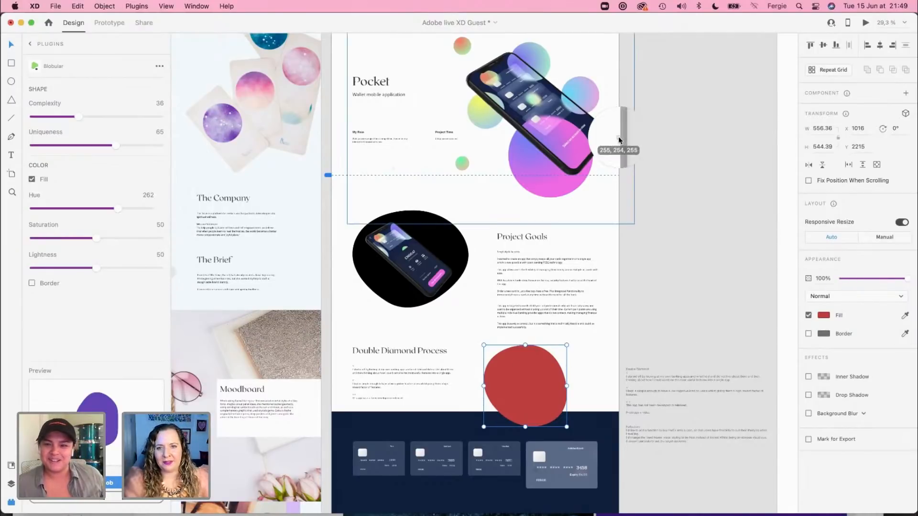
click(546, 61)
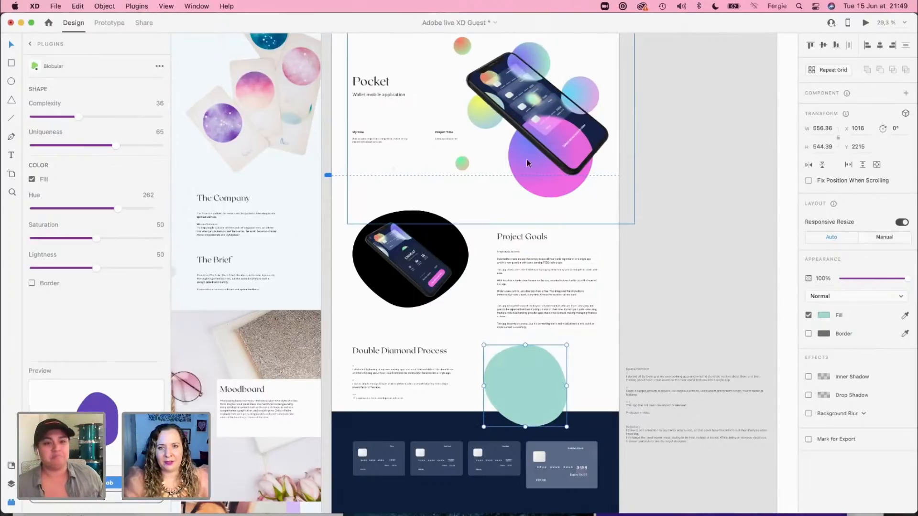
drag(526, 372, 550, 372)
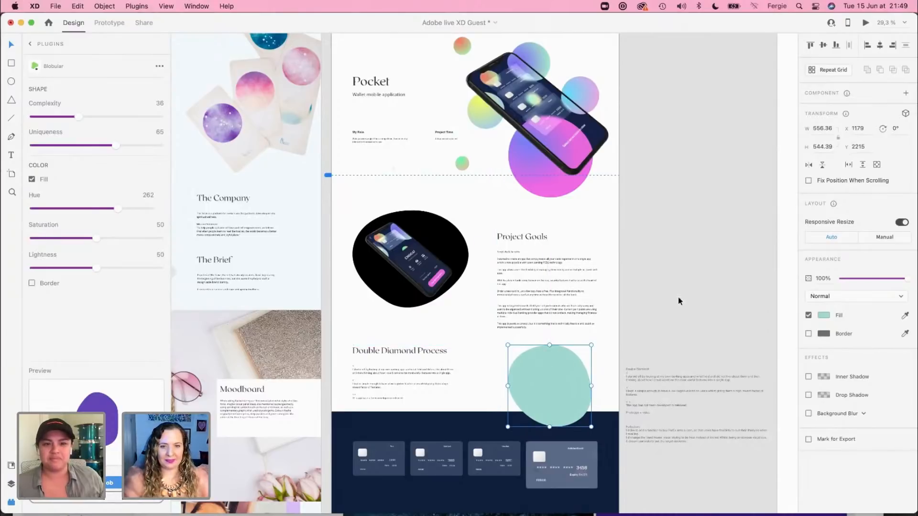
click(667, 356)
click(581, 382)
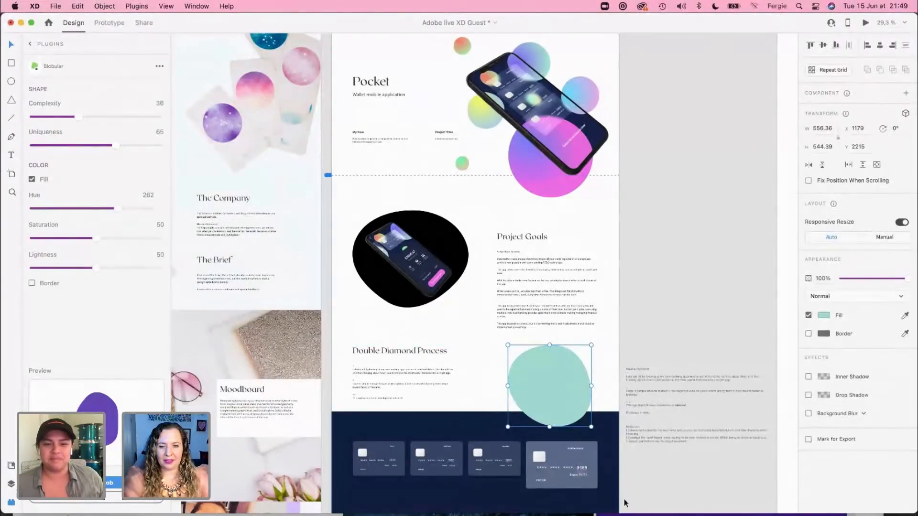
Step: Switch to Finder's 1- Pocket folder and preview Rotato Snapshot1.png and Rotato Snapshot3.png
key(super+Tab)
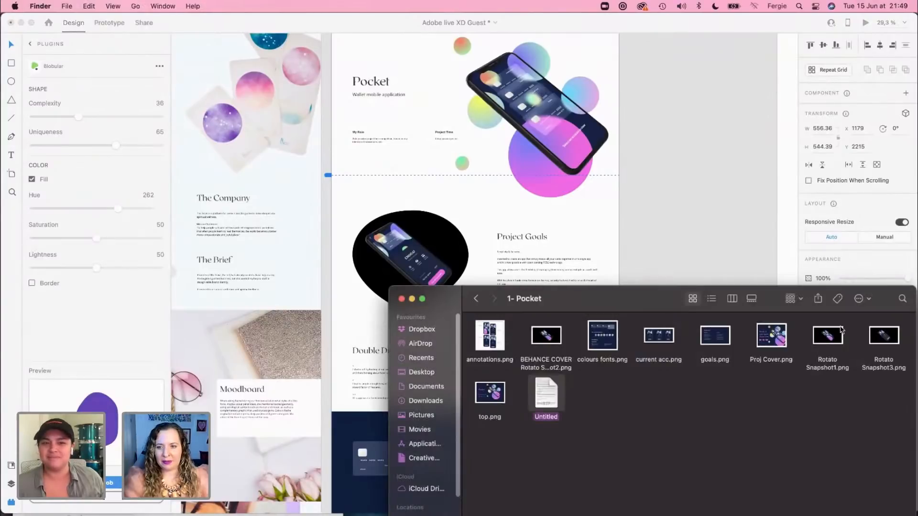
click(833, 341)
key(space)
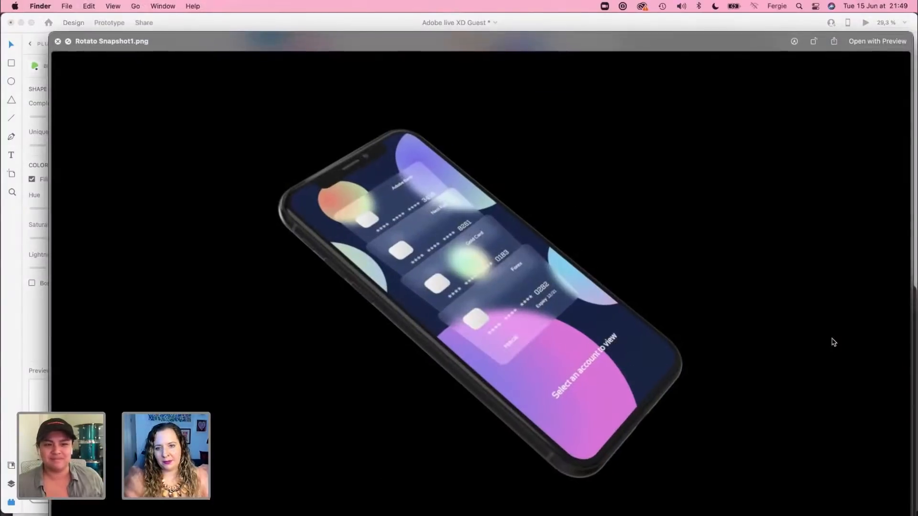
key(space)
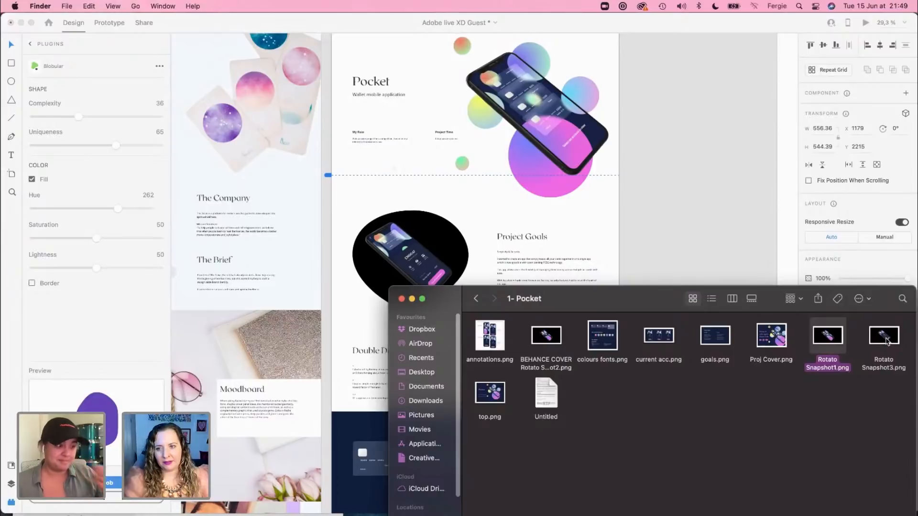
click(887, 340)
key(space)
Step: Preview the BEHANCE COVER Rotato image and use it to fill the blob beside the Double Diamond Process text
key(space)
click(553, 336)
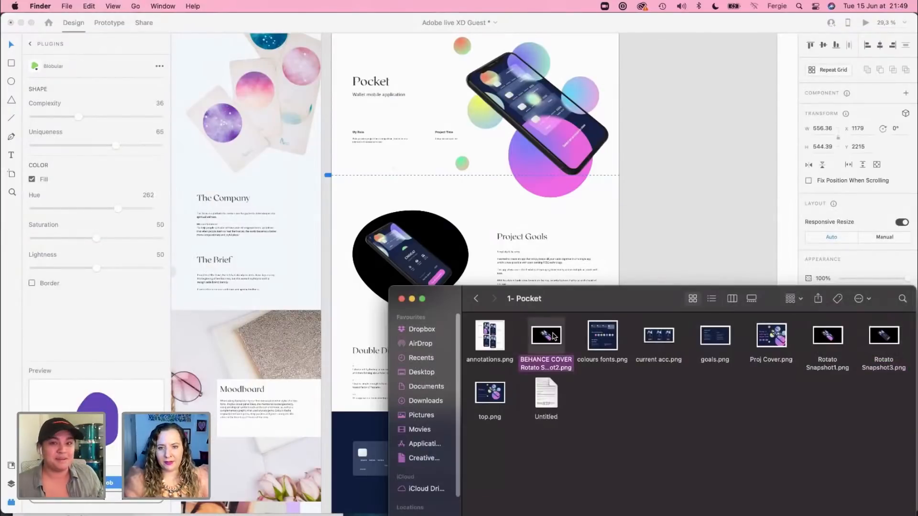
key(space)
key(space)
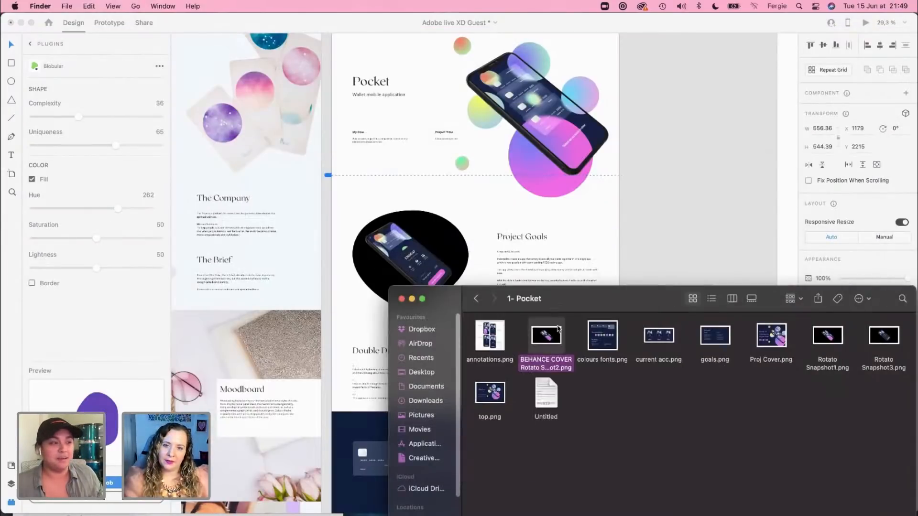
drag(551, 303, 550, 364)
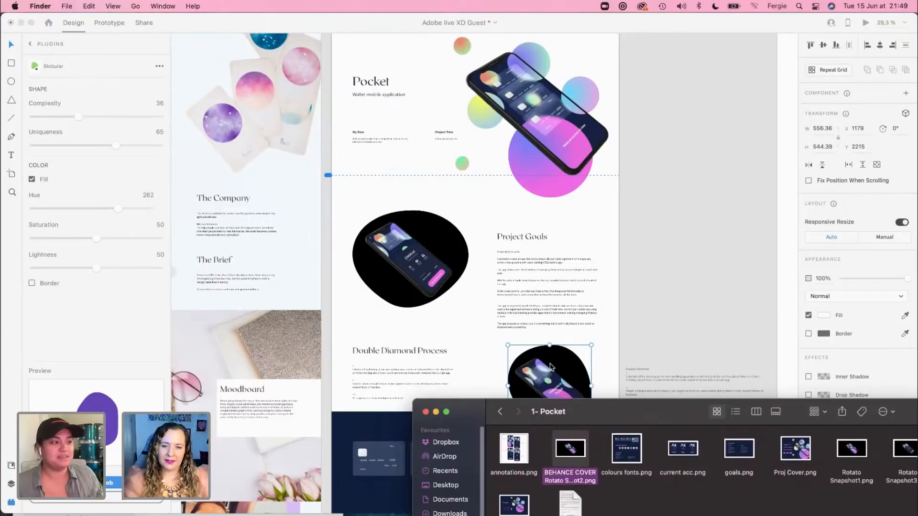
click(581, 359)
Step: Show the layout grid and move the phone-filled blob to X 1085.64, near the start of the Project Goals column
scroll(538, 416, up, 5)
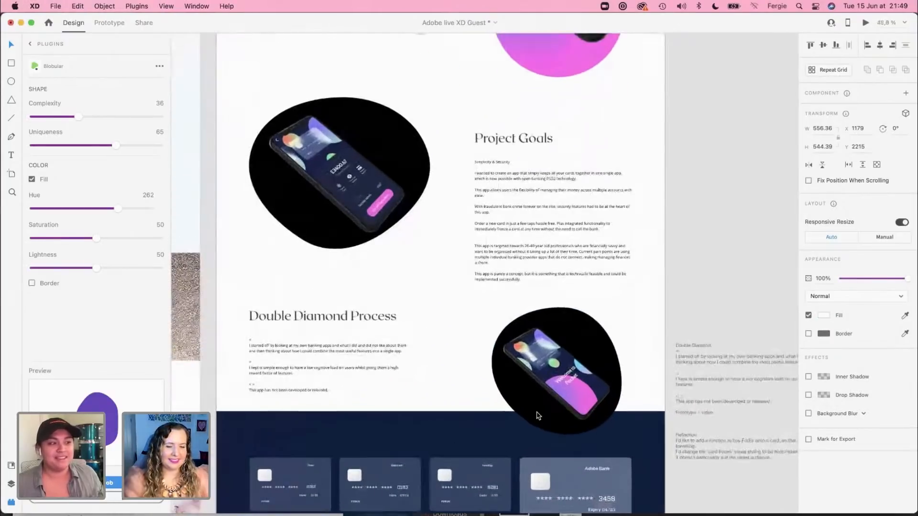
scroll(539, 416, up, 2)
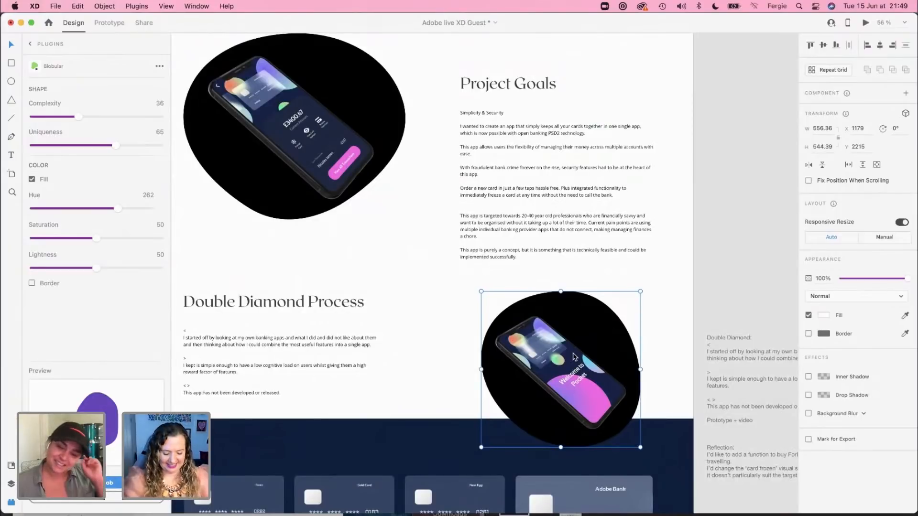
key(super+shift+apostrophe)
drag(575, 357, 545, 355)
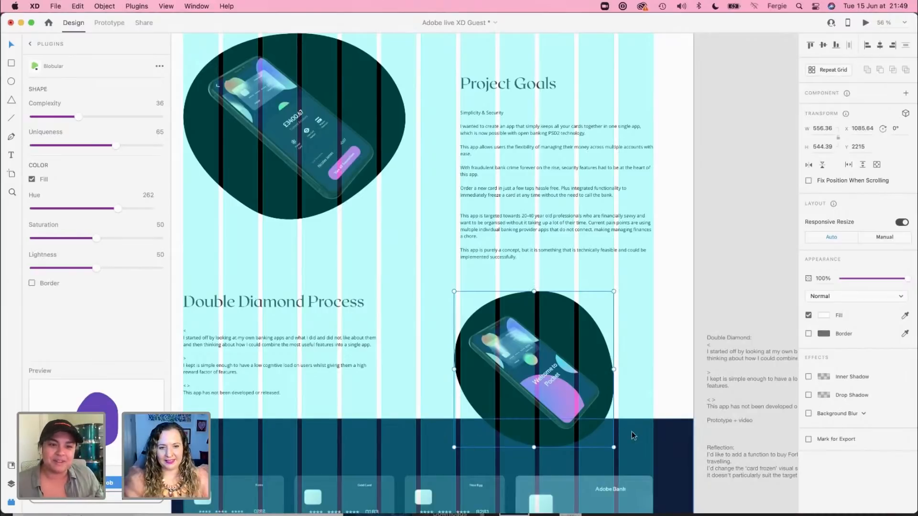
Step: Move the navy Colours & Gradients panel and the phone screens section down together to about Y 2862, clear of the blob
scroll(650, 420, down, 6)
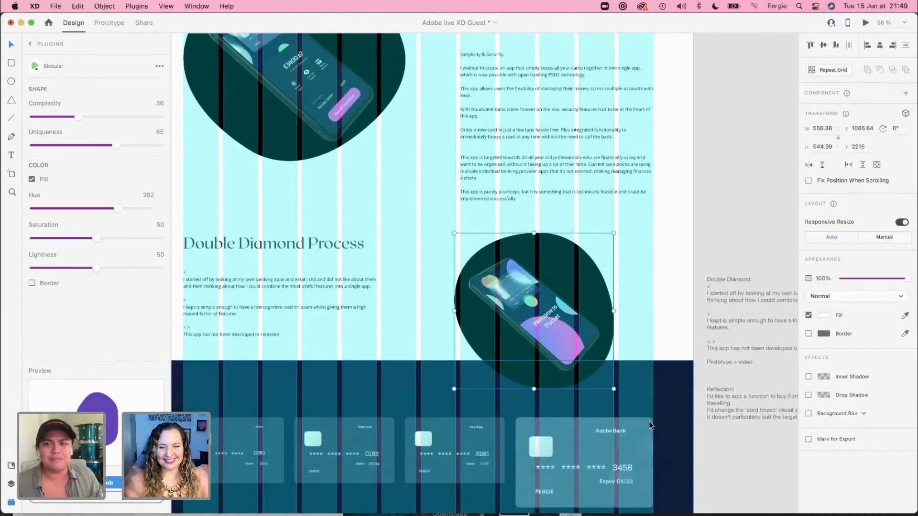
scroll(649, 425, down, 10)
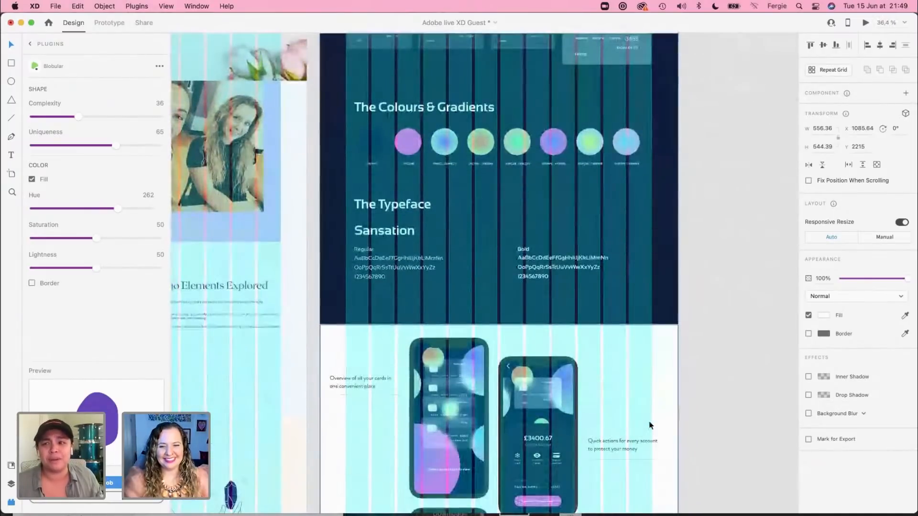
click(508, 385)
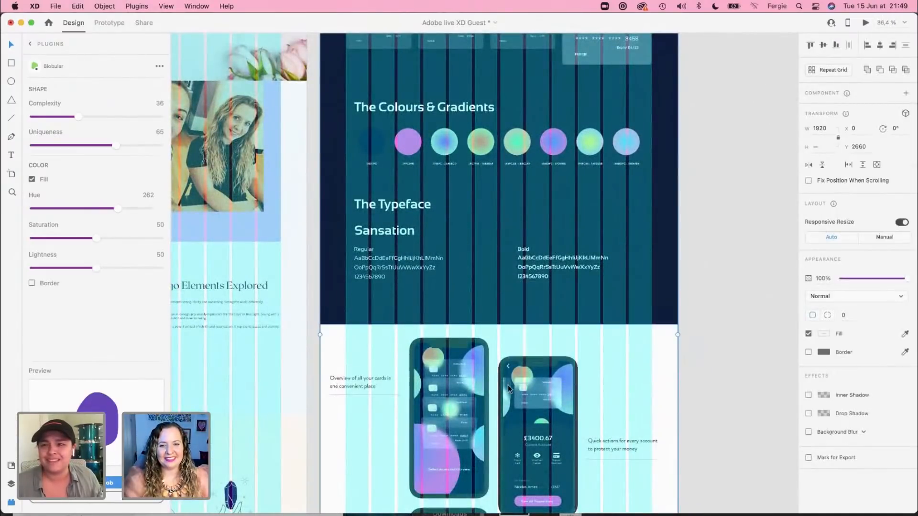
scroll(502, 368, up, 6)
drag(497, 349, 498, 367)
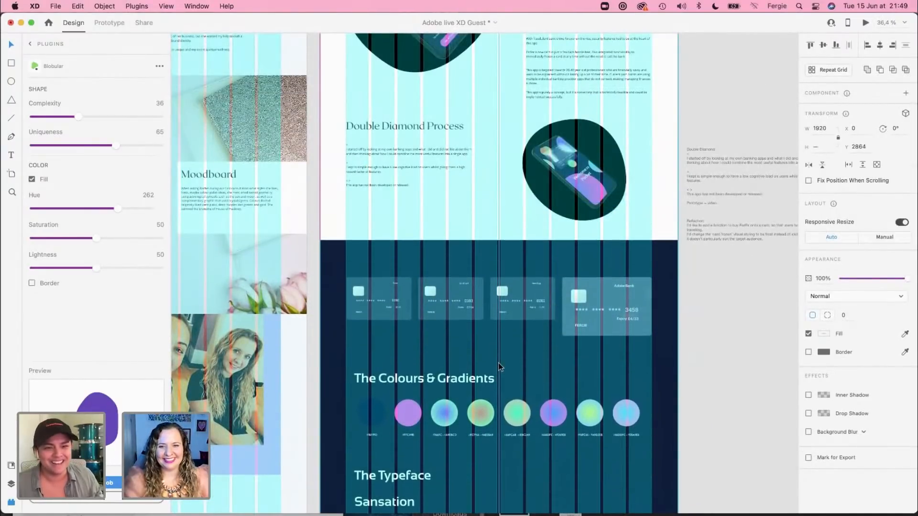
key(Up)
key(Up)
key(Up)
key(Up)
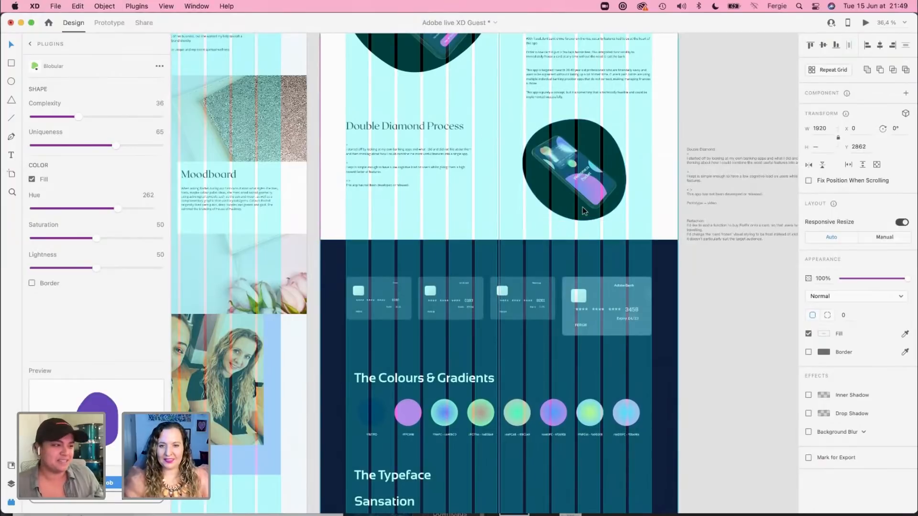
Step: Move the Double Diamond Process heading and body text down together to Y 2305, alongside the blob
click(368, 125)
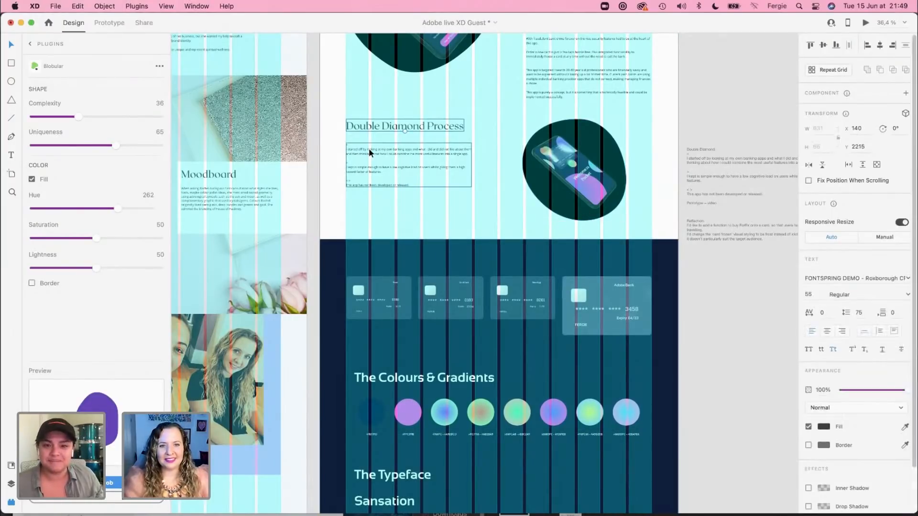
drag(368, 151, 371, 171)
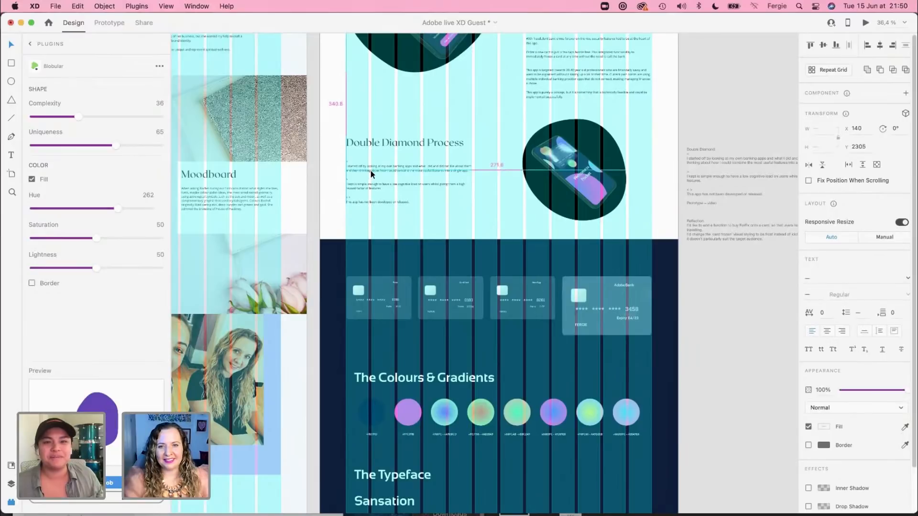
click(749, 322)
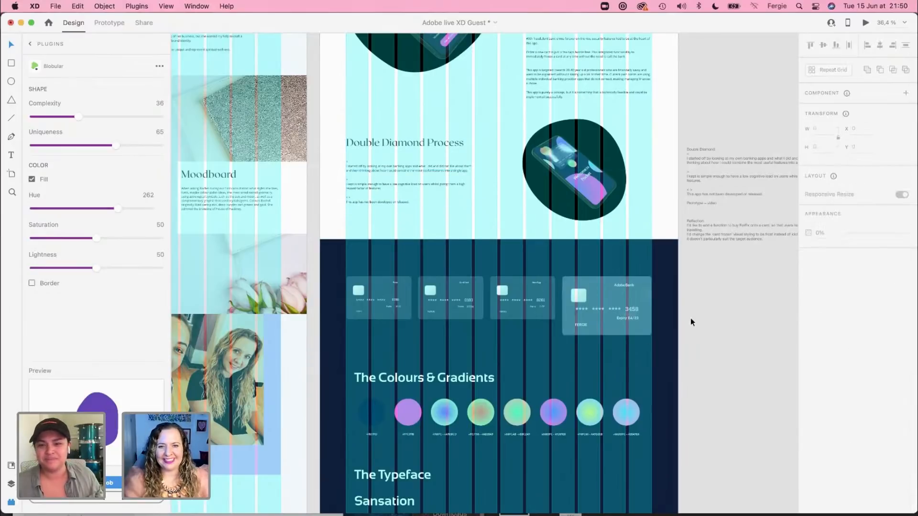
Step: Hide the layout grid and review the Pocket page from the card panel and typeface section through the phone screens
scroll(691, 320, down, 3)
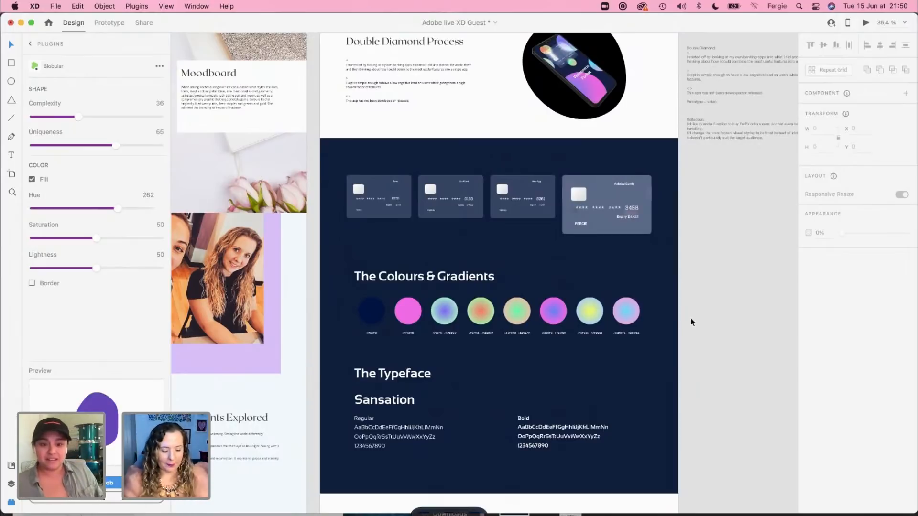
scroll(691, 317, down, 3)
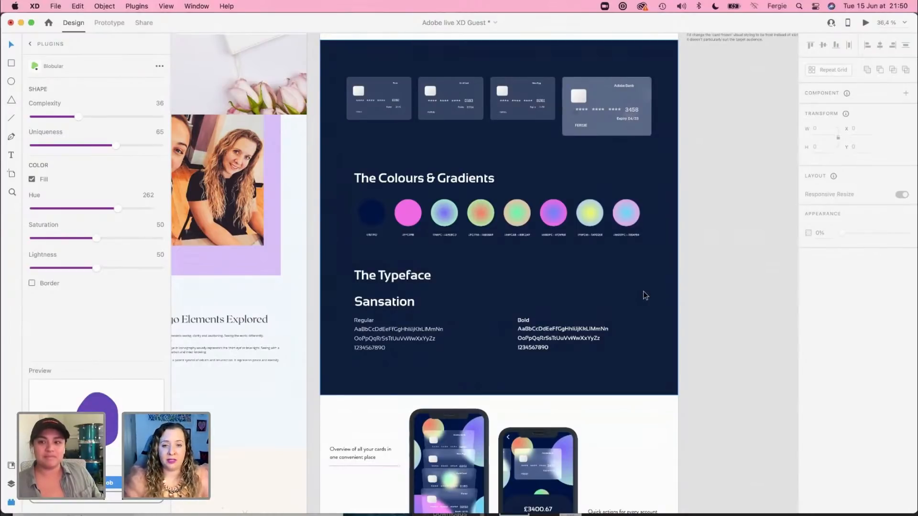
scroll(693, 308, down, 2)
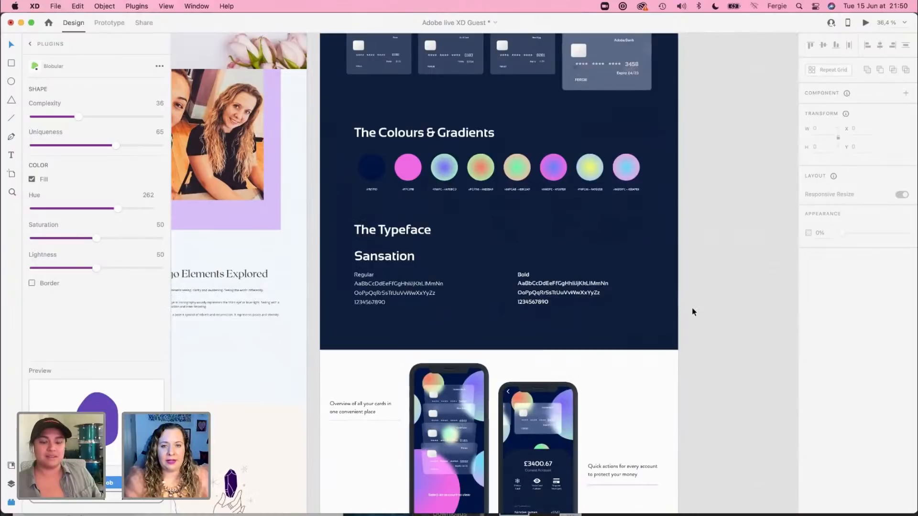
scroll(710, 381, down, 5)
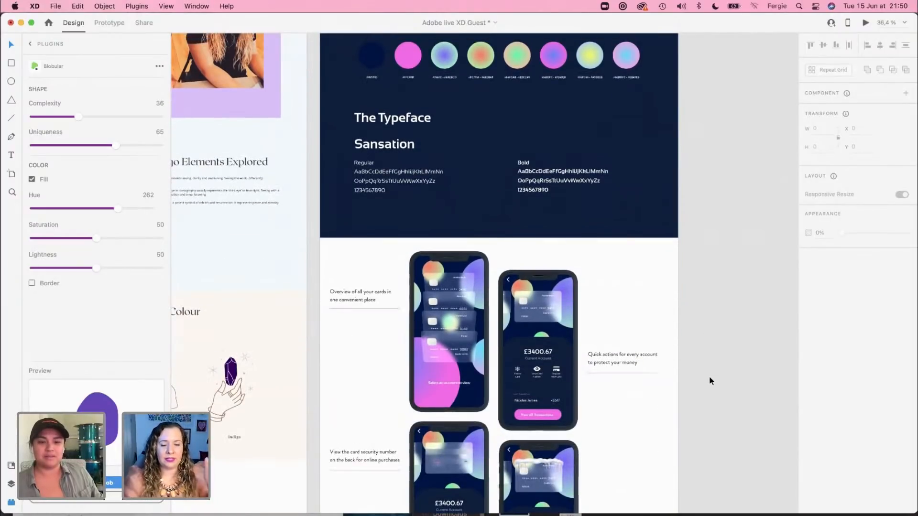
scroll(710, 381, down, 6)
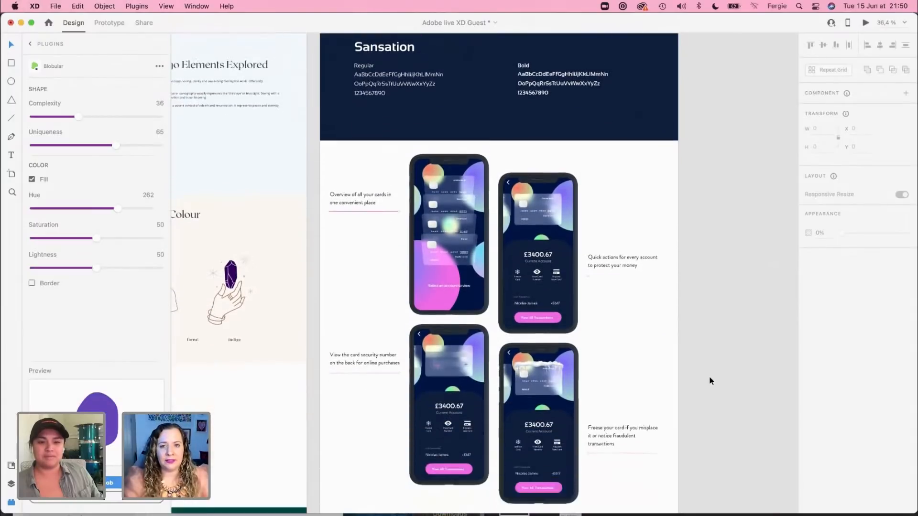
scroll(710, 381, down, 3)
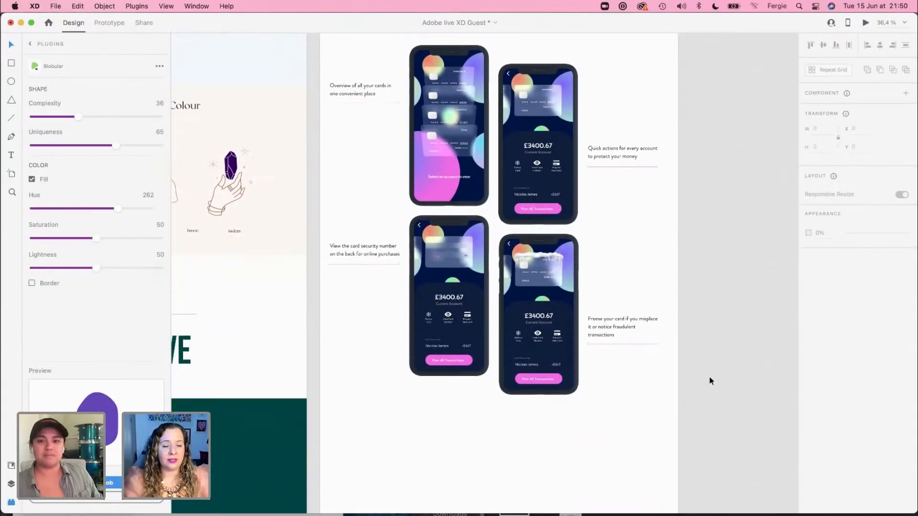
scroll(710, 381, up, 10)
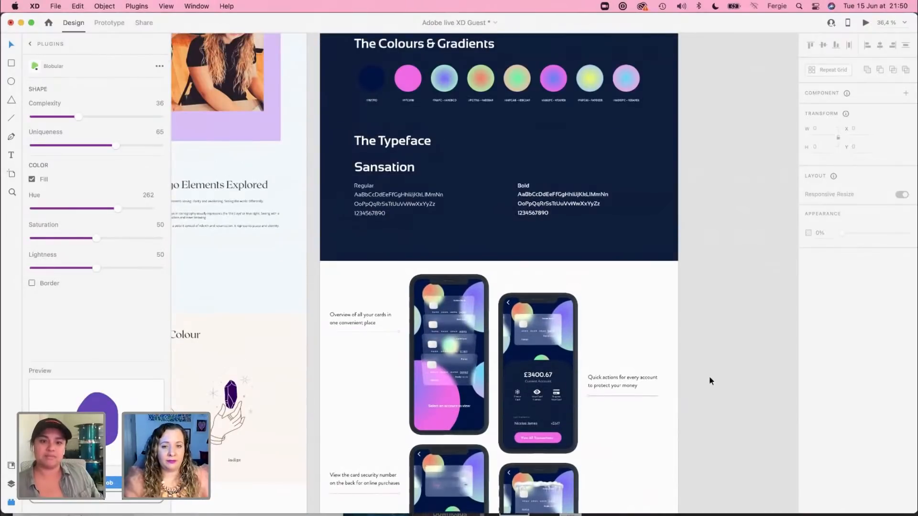
Step: Examine the Site Map artboard's case study outline, covering Intro / Overview, Your Role, Process, Outcome and Summary
scroll(710, 381, down, 3)
drag(321, 119, 479, 274)
drag(243, 104, 472, 295)
drag(354, 225, 524, 371)
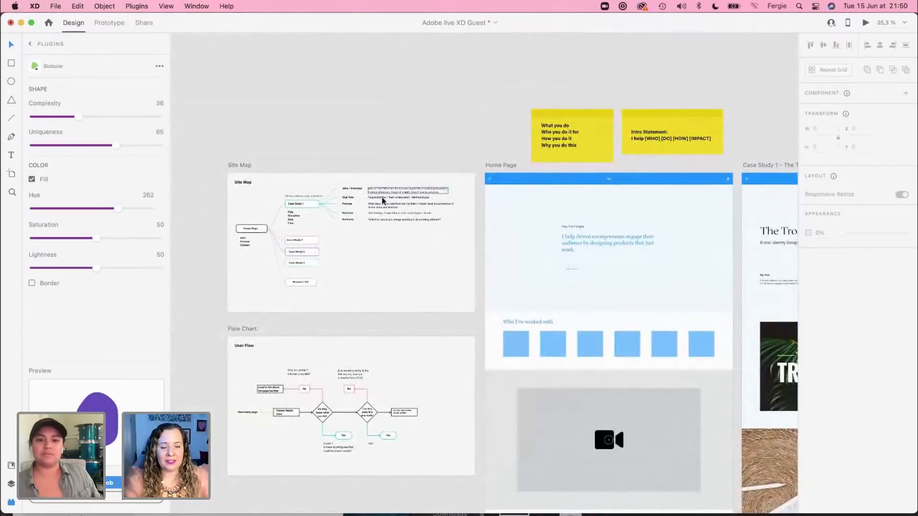
scroll(388, 210, up, 5)
scroll(388, 209, up, 2)
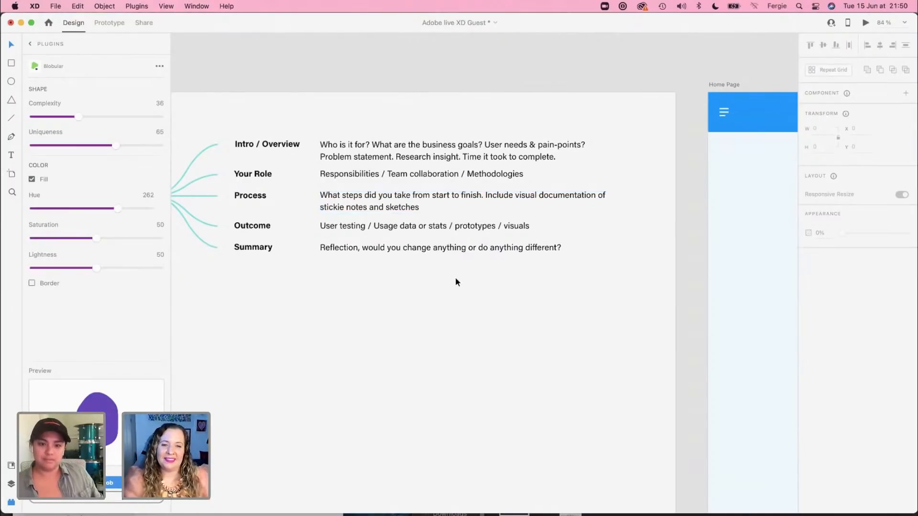
scroll(456, 282, down, 2)
scroll(456, 282, down, 5)
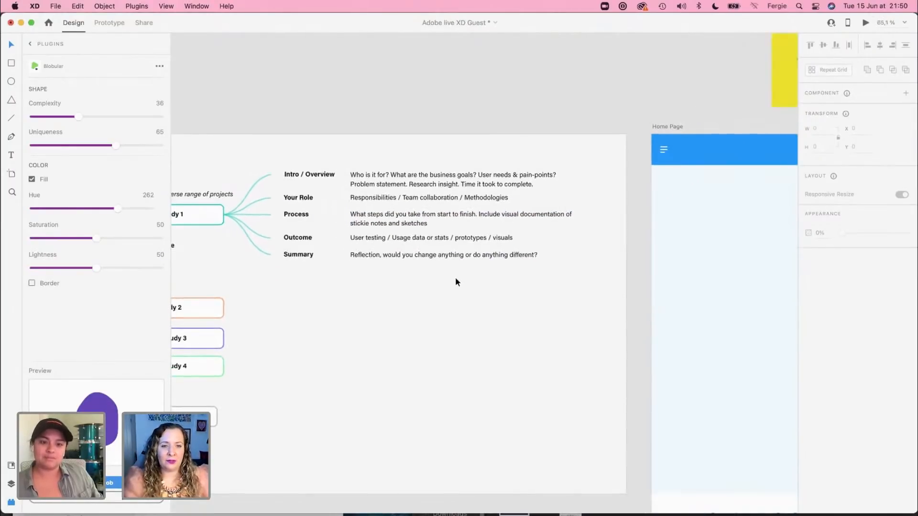
Step: Review The Trove and Pocket case study artboards side by side, from their hero areas through the sections below
scroll(456, 282, down, 3)
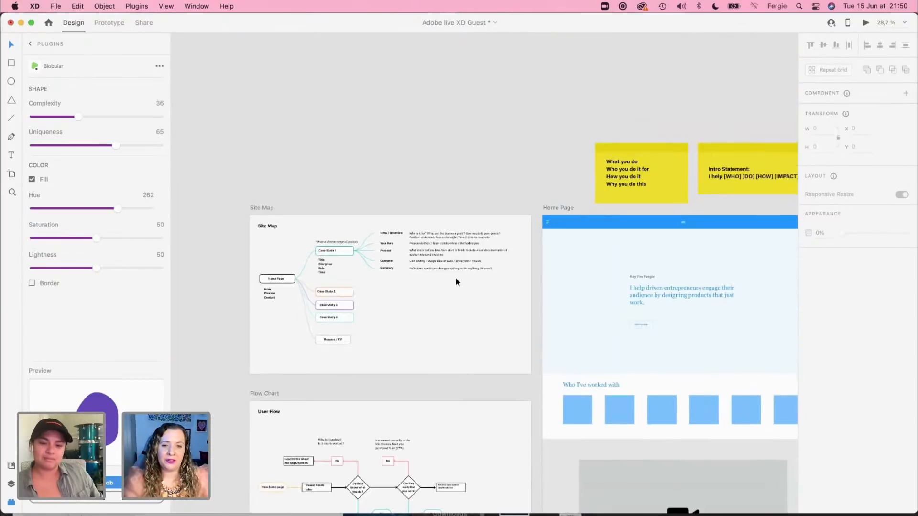
scroll(455, 277, right, 10)
scroll(455, 277, down, 3)
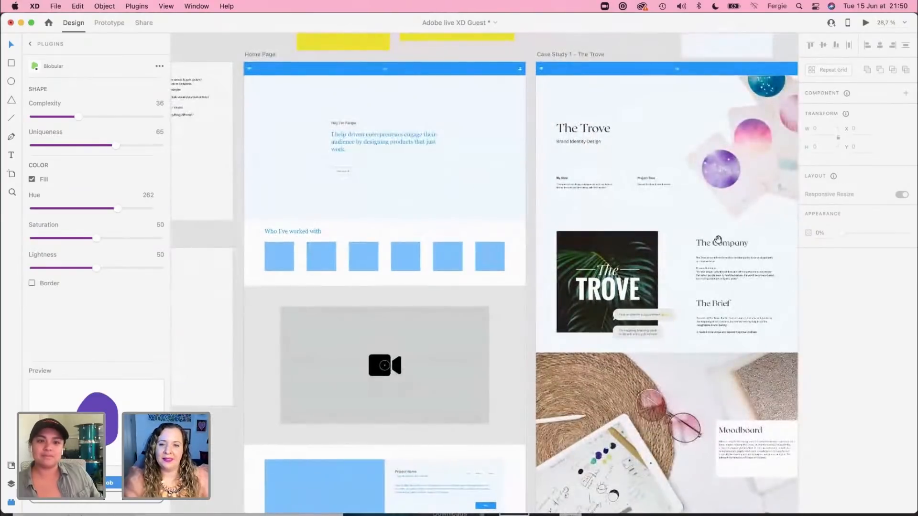
scroll(449, 249, right, 3)
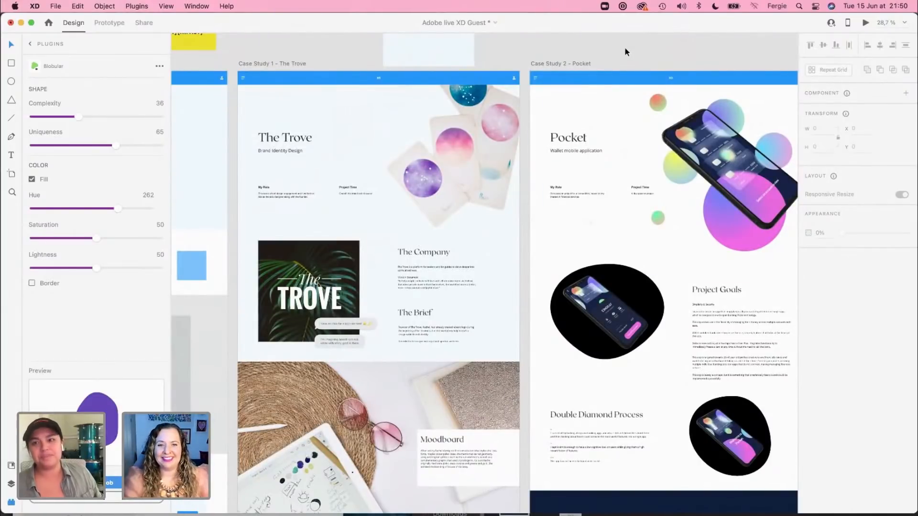
scroll(633, 128, down, 5)
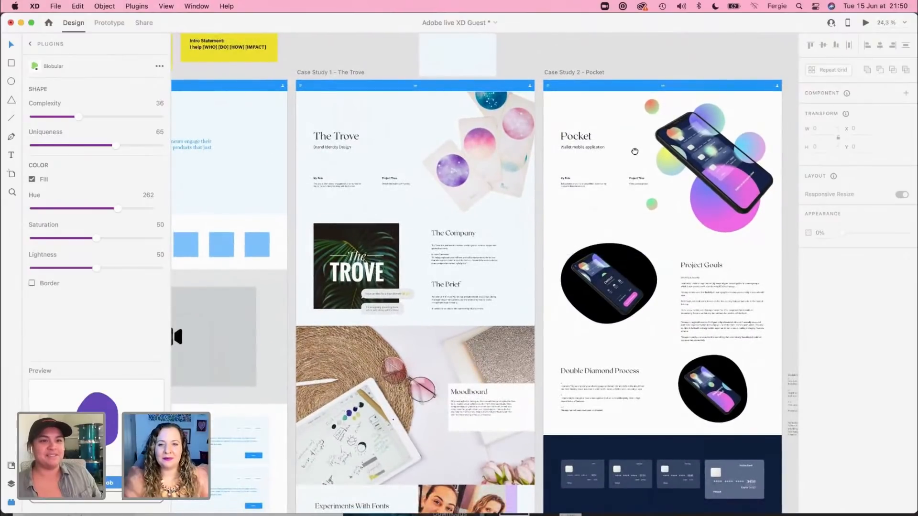
drag(635, 151, 518, 120)
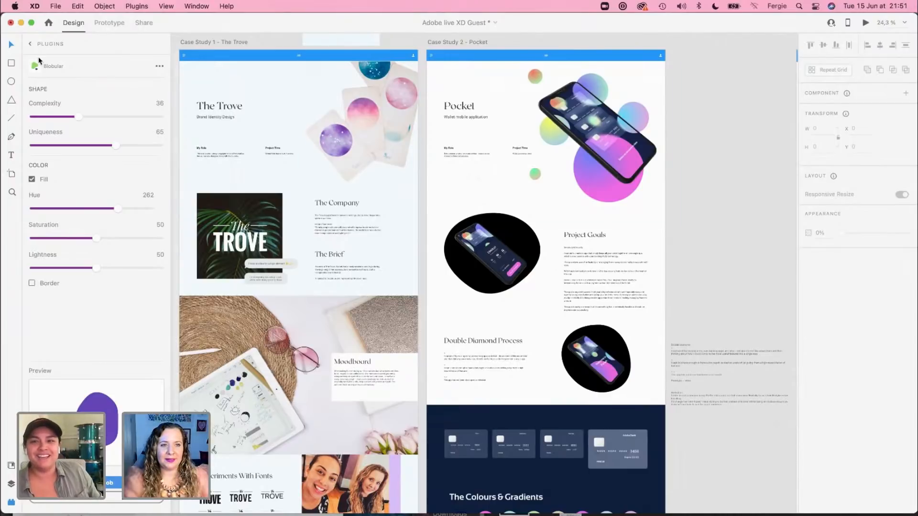
Step: Leave the Blobular plugin and look through the whole list of installed plugins
click(30, 44)
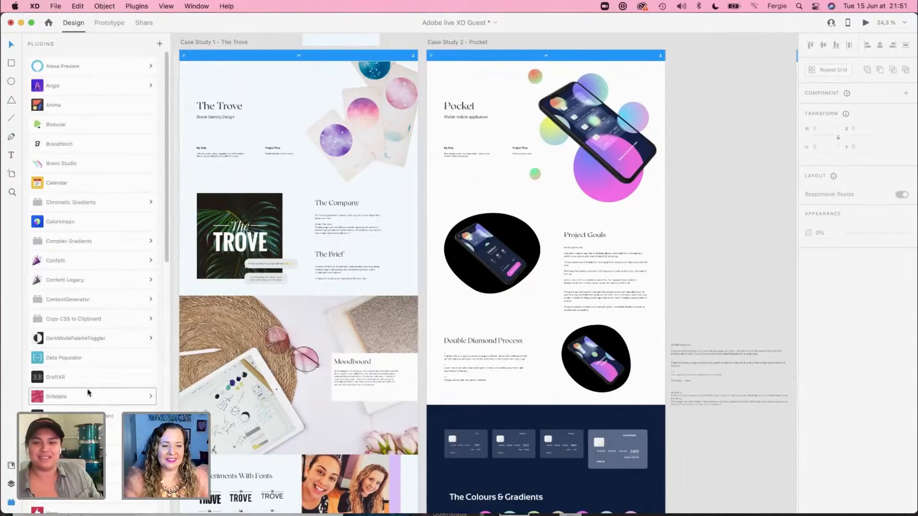
scroll(87, 393, down, 15)
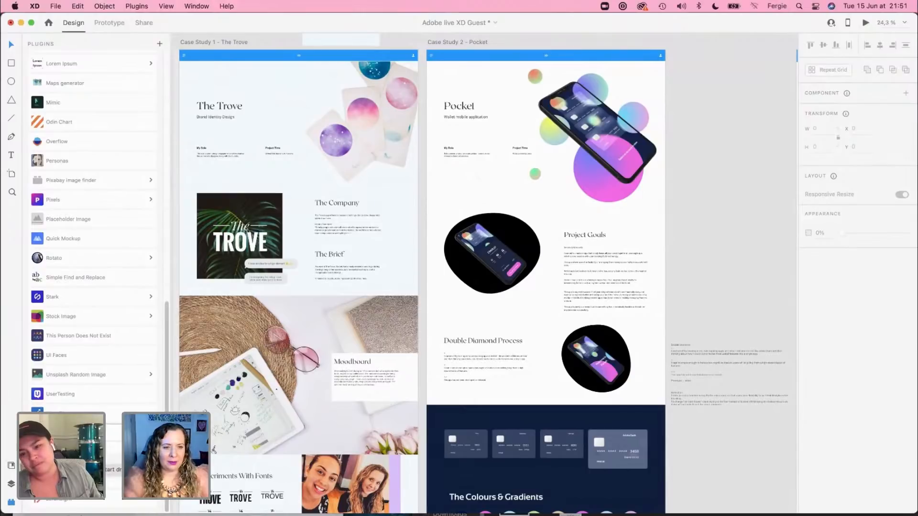
scroll(93, 277, up, 10)
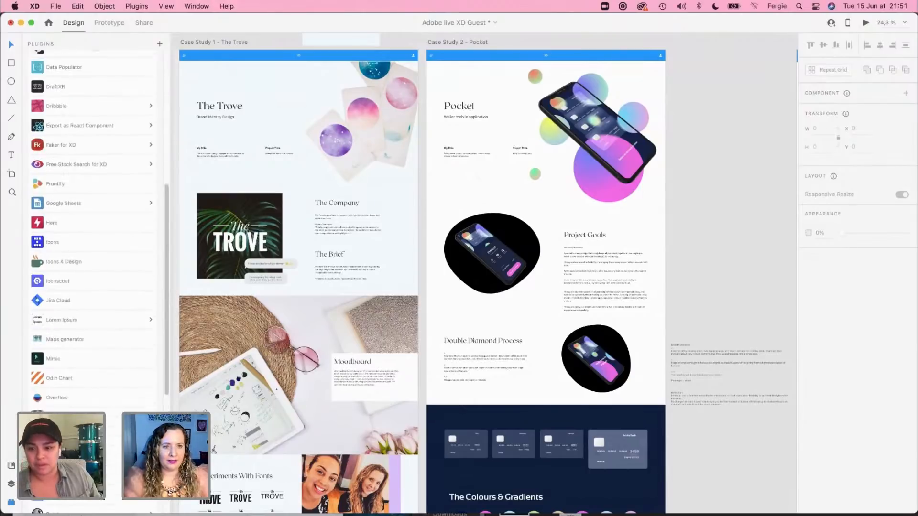
scroll(93, 277, up, 4)
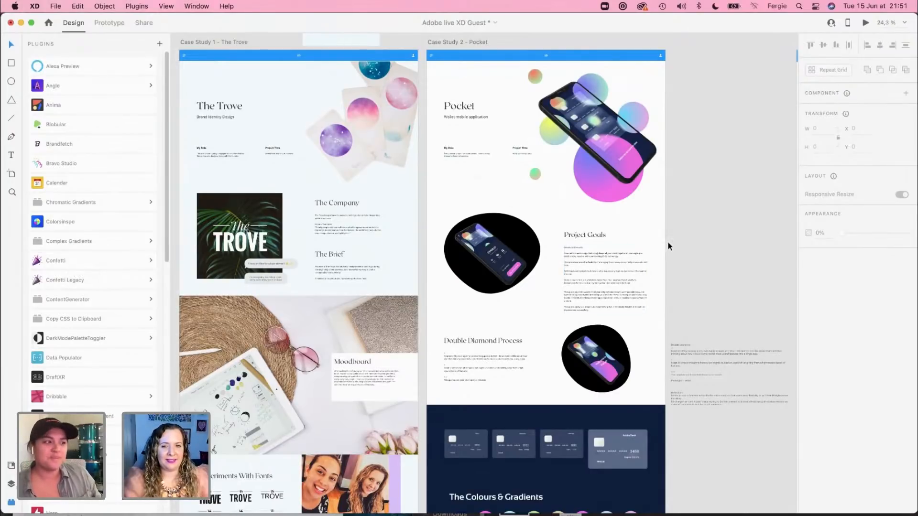
Step: Draw a pill-shaped rectangle about 212 × 65 with corner radius 33 on empty canvas, without a border and filled red #F40E0E
drag(713, 207, 168, 257)
drag(594, 242, 334, 243)
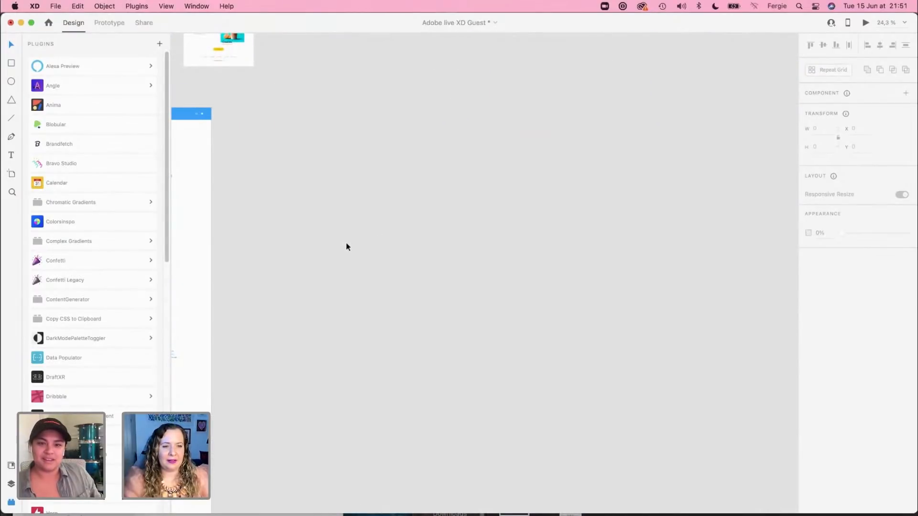
scroll(376, 268, up, 5)
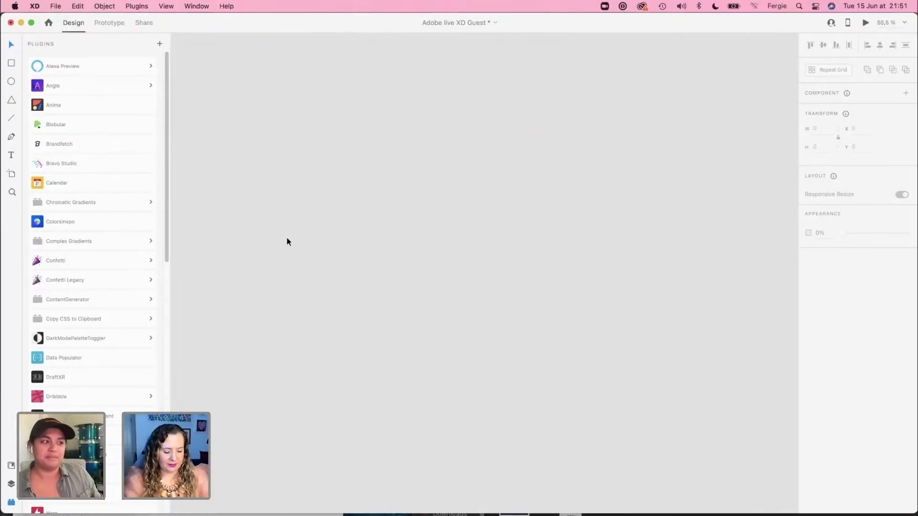
key(r)
mouse_move(291, 242)
mouse_down()
mouse_move(353, 260)
mouse_move(334, 256)
mouse_up()
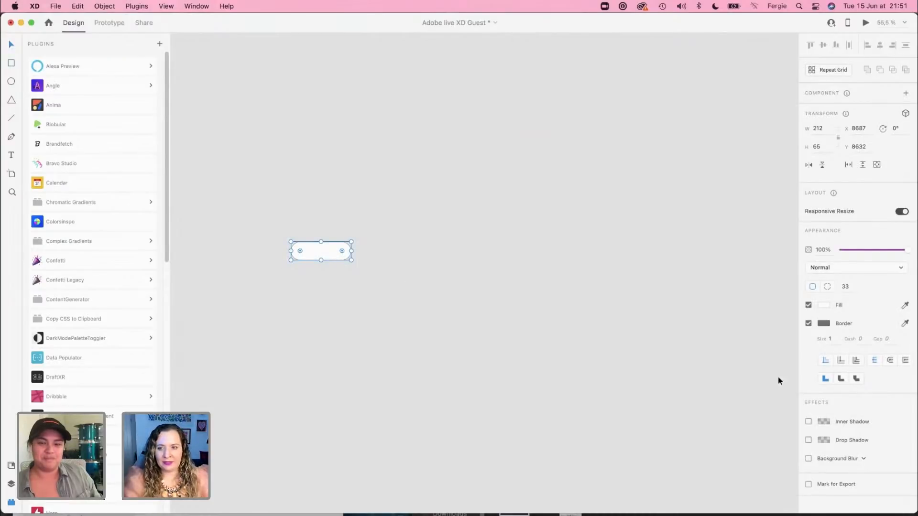
click(808, 324)
click(823, 305)
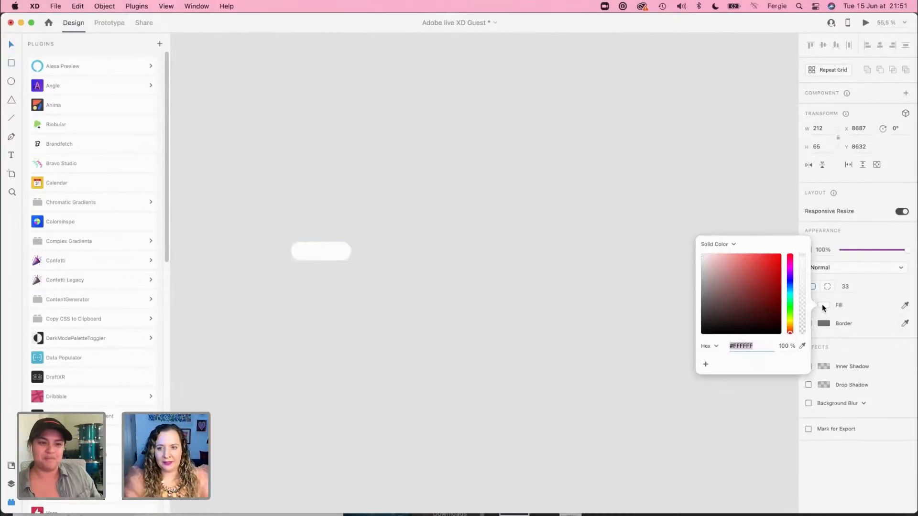
click(776, 257)
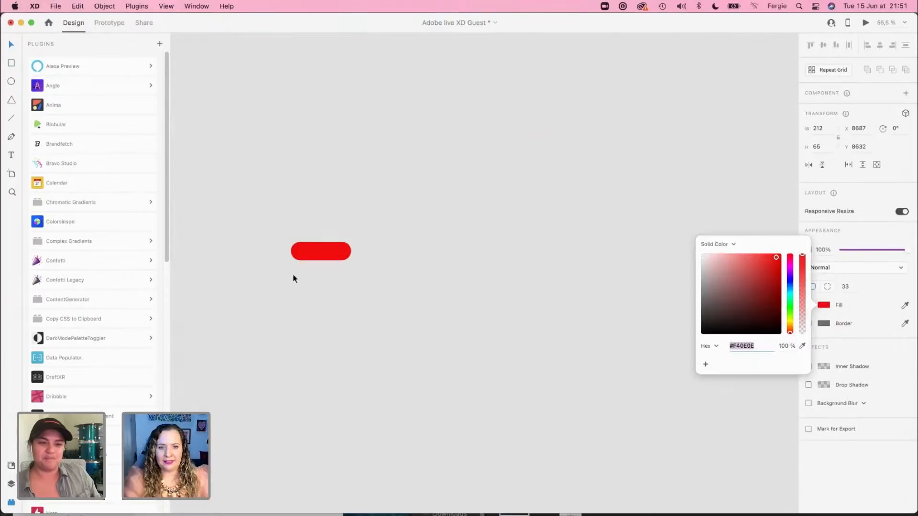
Step: Examine the Confetti plugin's column, row and randomize settings for the red pill without running it
click(102, 263)
click(103, 277)
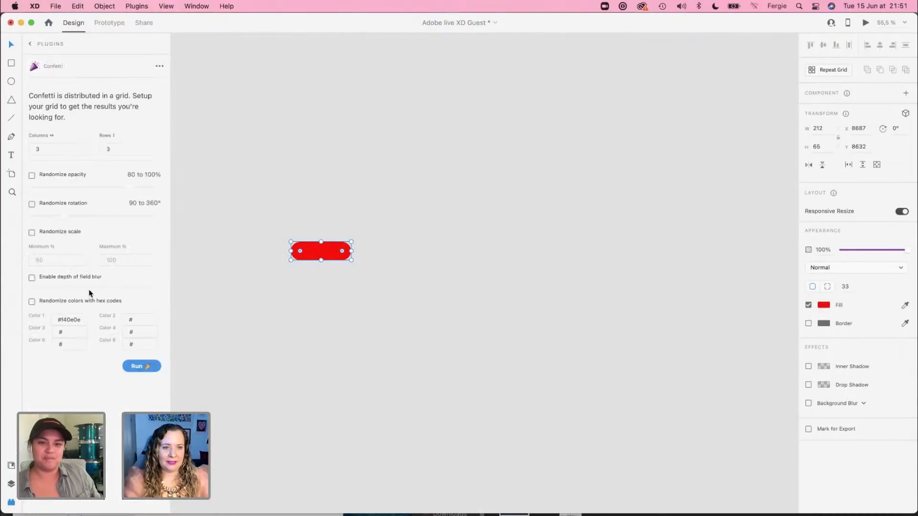
click(67, 149)
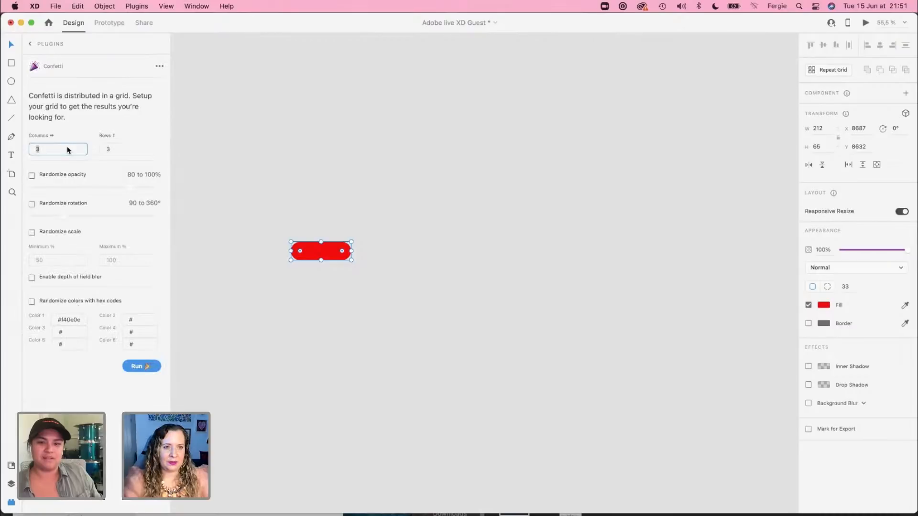
click(127, 151)
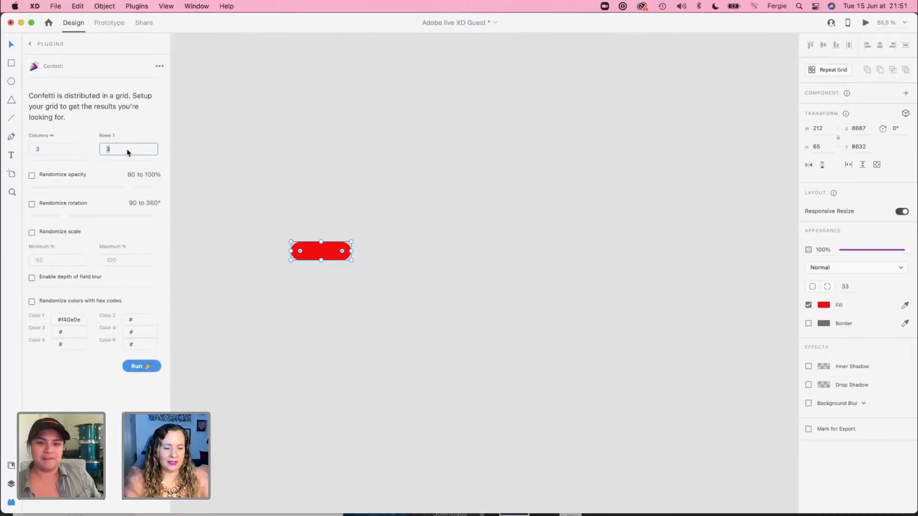
click(31, 43)
Step: Try to run the Confetti Legacy plugin on the red pill outside any artboard
click(83, 295)
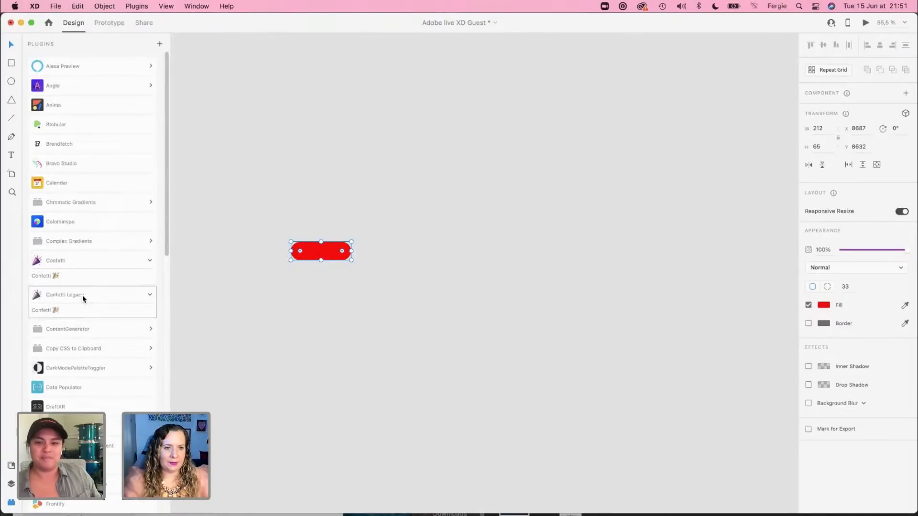
click(78, 311)
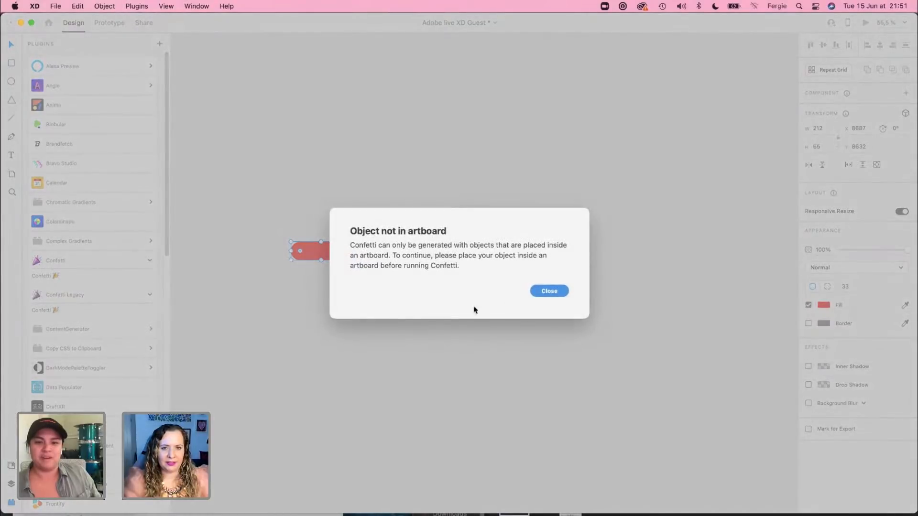
click(550, 291)
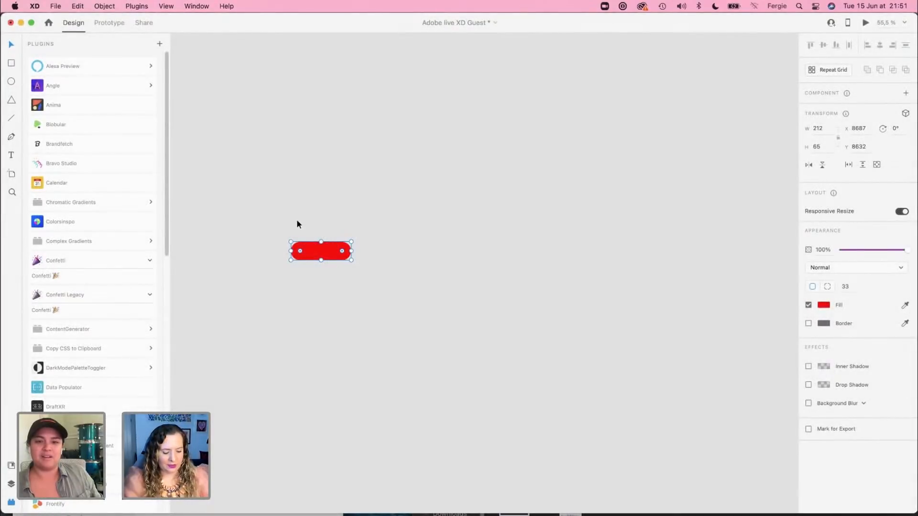
Step: Draw an artboard about 1523 × 1041 around the red pill and scatter the pill with Confetti Legacy in 3 columns and 3 rows
key(a)
mouse_move(205, 128)
mouse_down()
mouse_move(535, 414)
mouse_move(638, 425)
mouse_up()
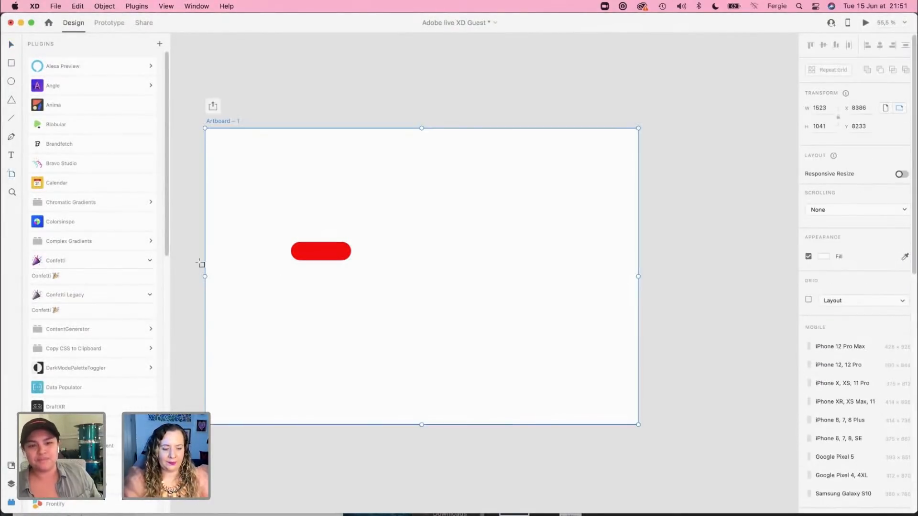
click(302, 253)
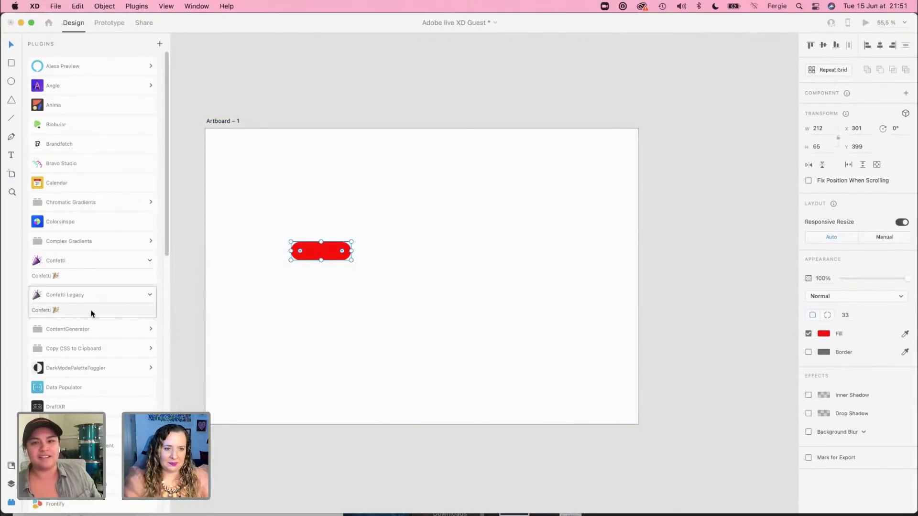
click(42, 308)
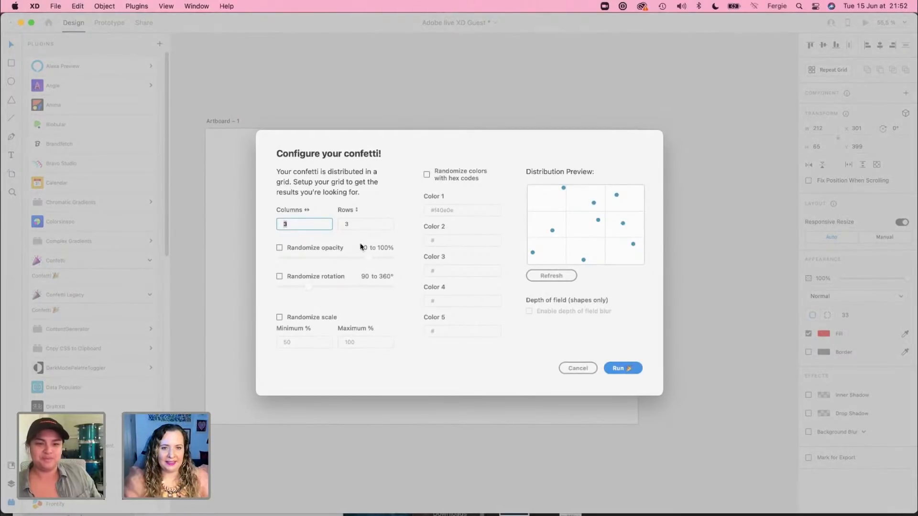
click(618, 369)
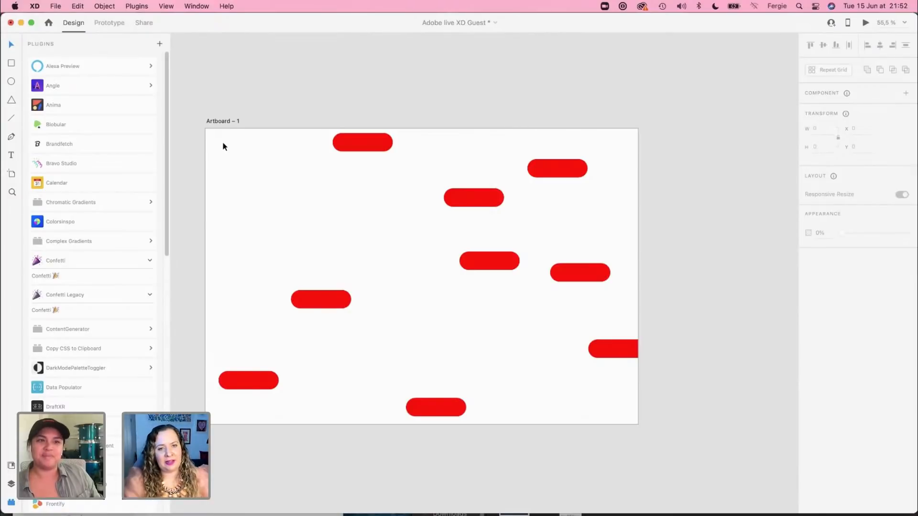
Step: Move the two uppermost pills down into the scatter, to about X 494, Y 325 and X 866, Y 656
click(358, 143)
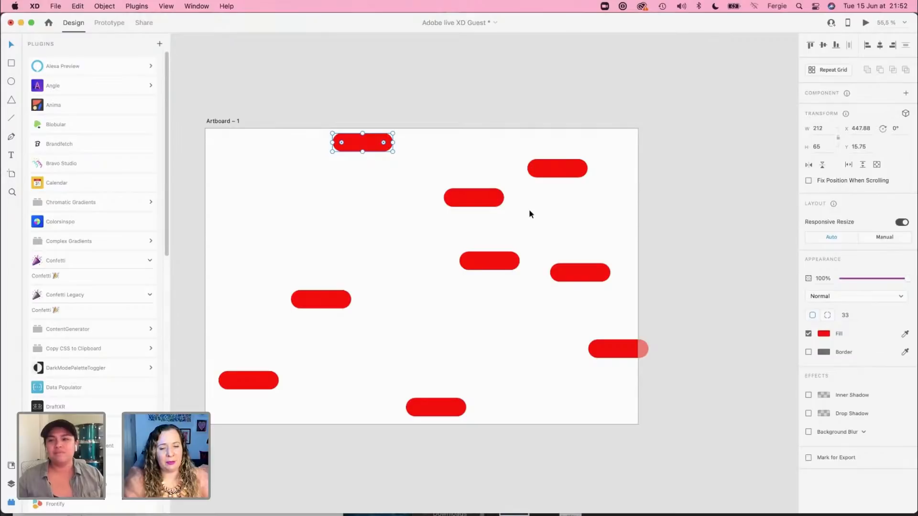
drag(366, 142, 382, 230)
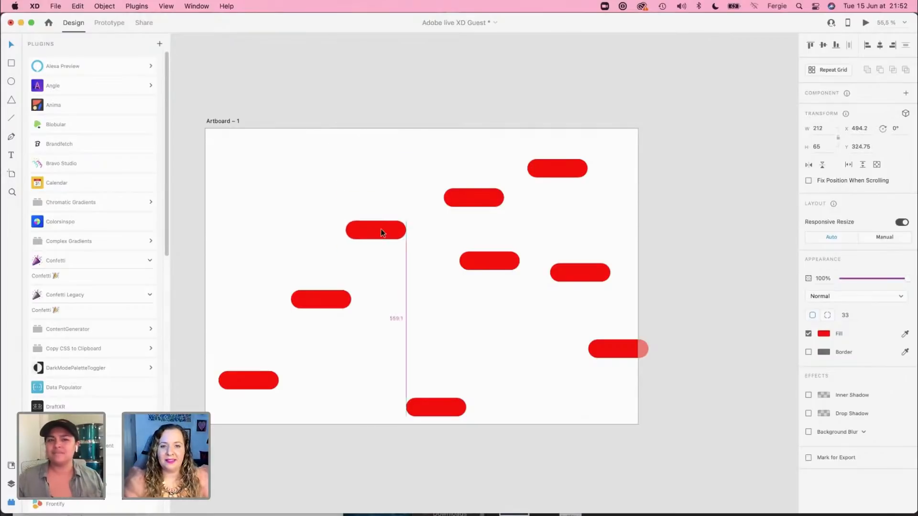
drag(550, 175, 503, 301)
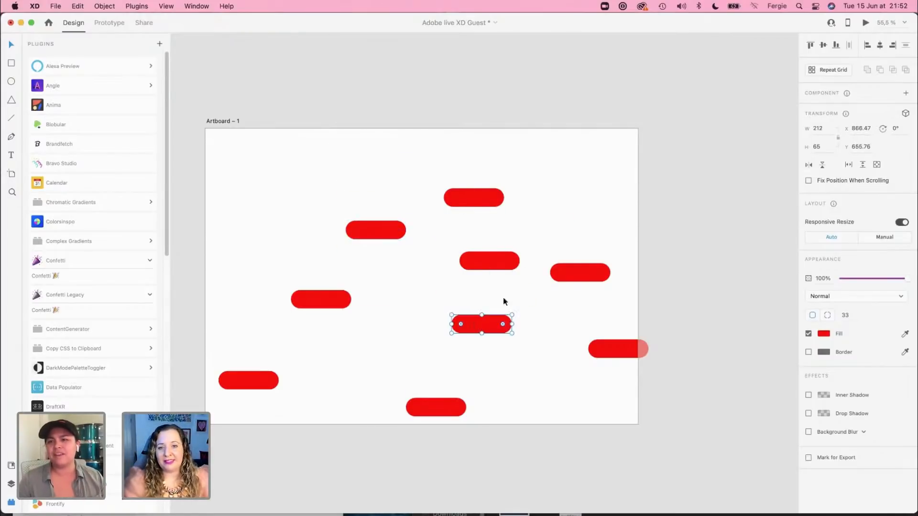
click(652, 114)
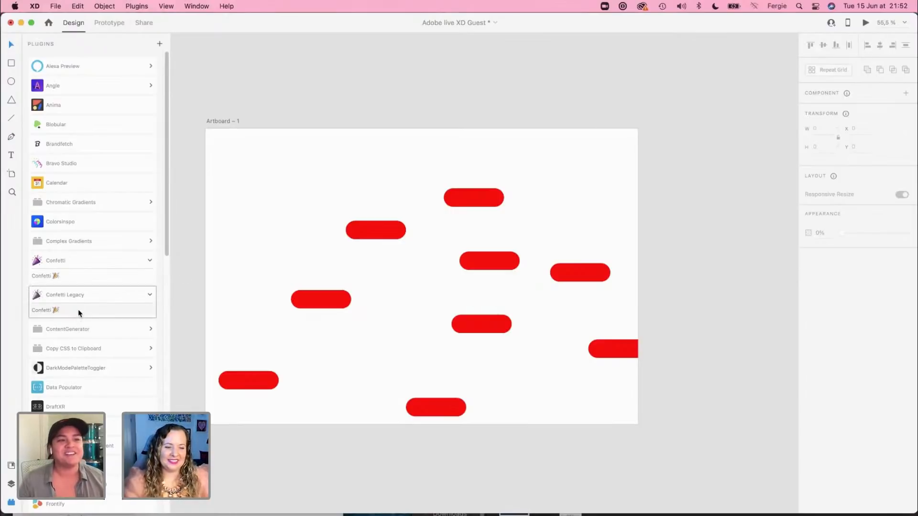
Step: Delete the Artboard – 1 confetti artboard together with its scattered red pills
scroll(79, 309, down, 15)
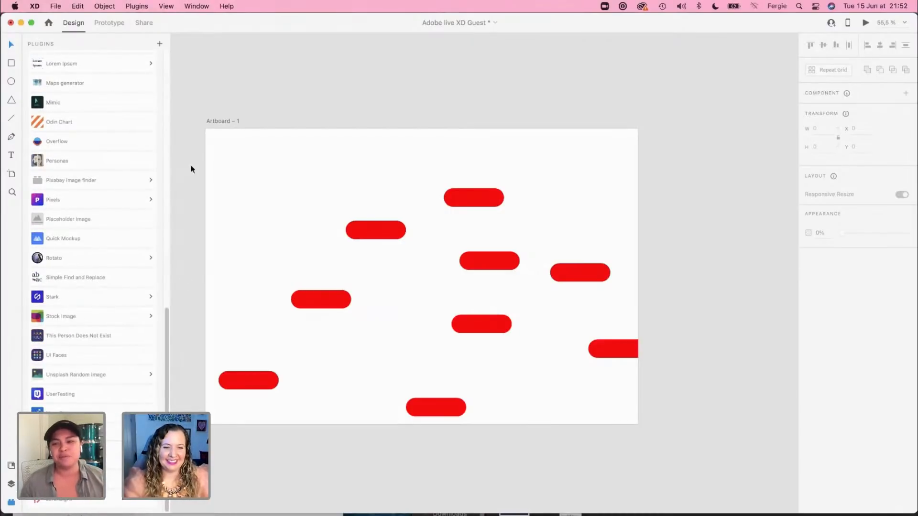
click(224, 122)
key(Delete)
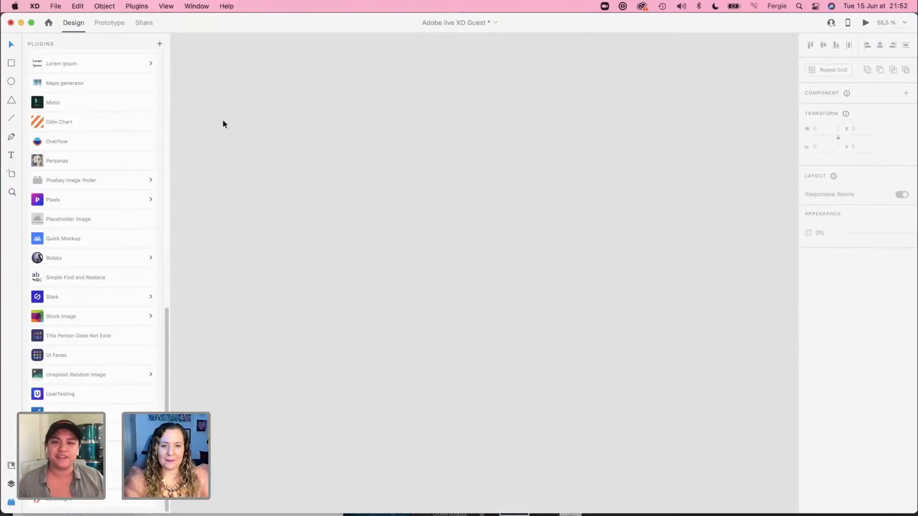
key(super+0)
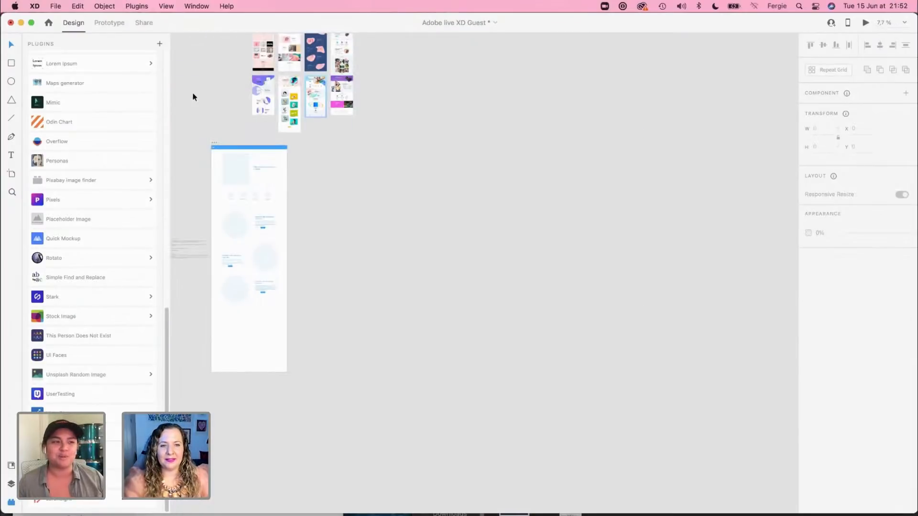
drag(201, 76, 537, 81)
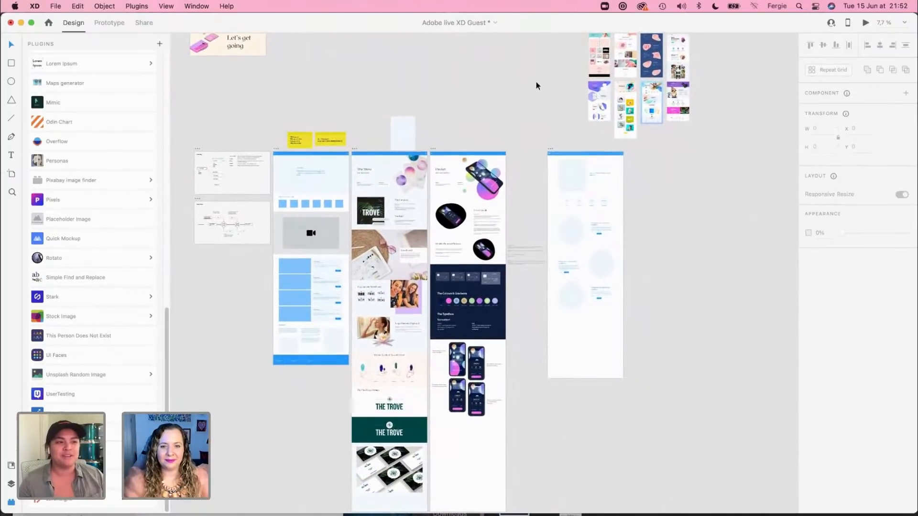